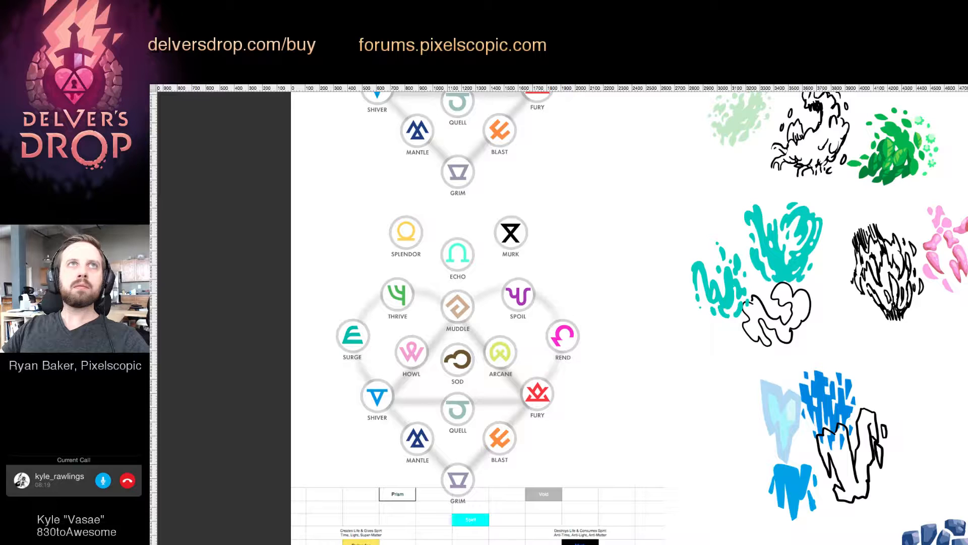
Move the Quell rune with its ring and label out to the empty area right of the lower diagram.
key(Tab)
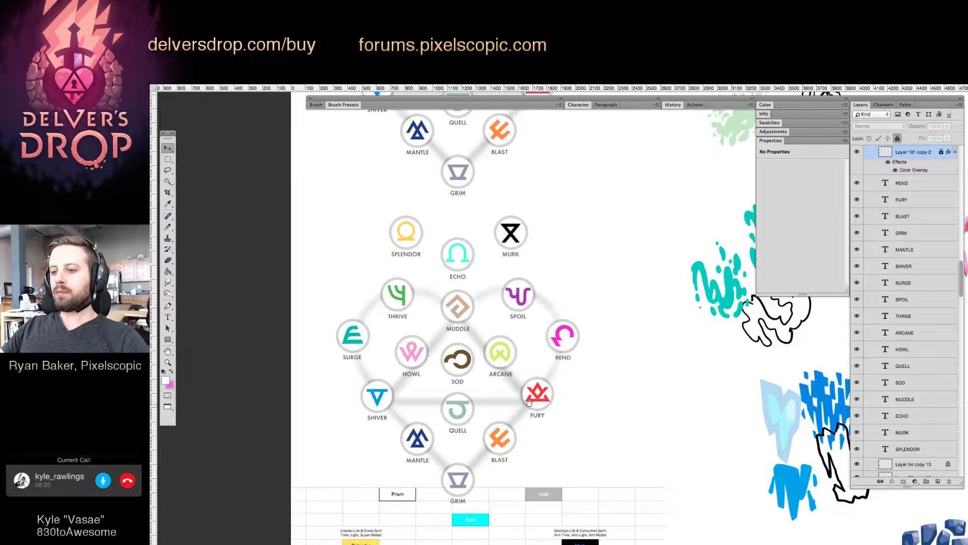
drag(498, 389, 538, 394)
key(z)
click(496, 352)
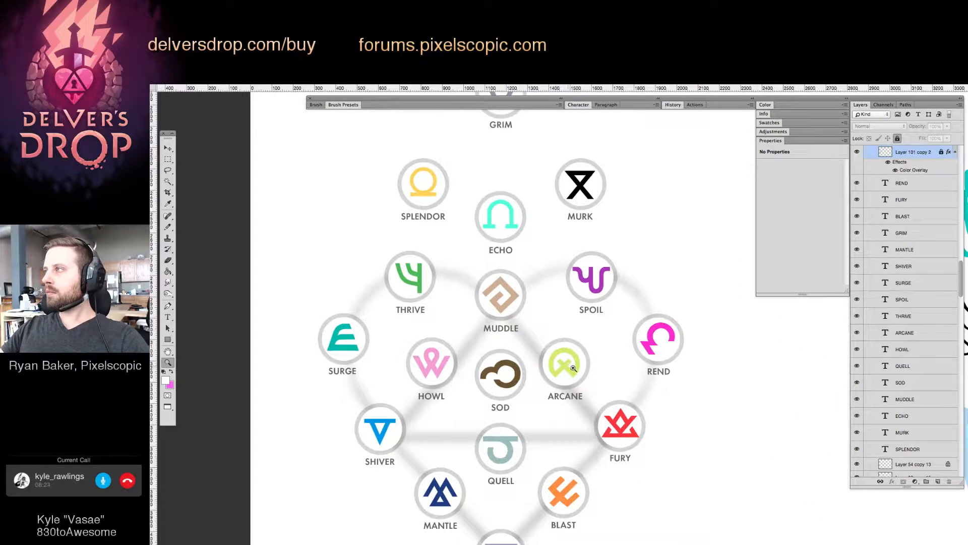
drag(575, 359, 528, 310)
key(v)
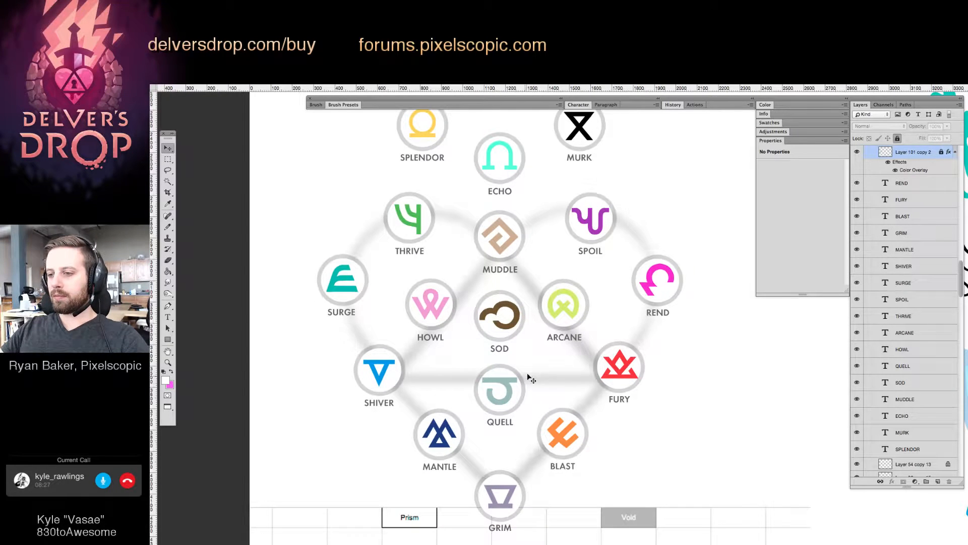
click(502, 382)
drag(501, 382, 584, 382)
key(ctrl+z)
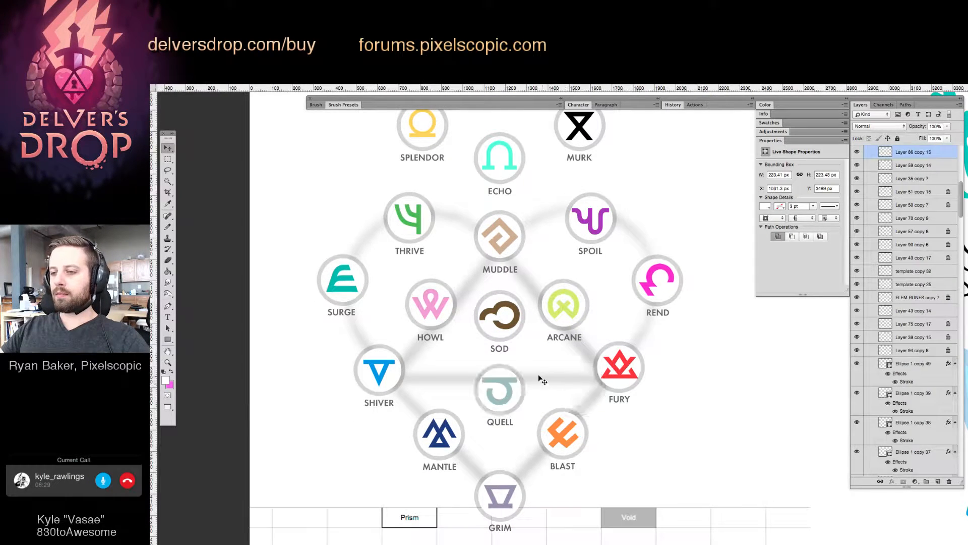
drag(505, 406, 739, 405)
Move the Howl rune with its ring and label into the vacant spot below Sod, between Shiver and Fury.
click(428, 283)
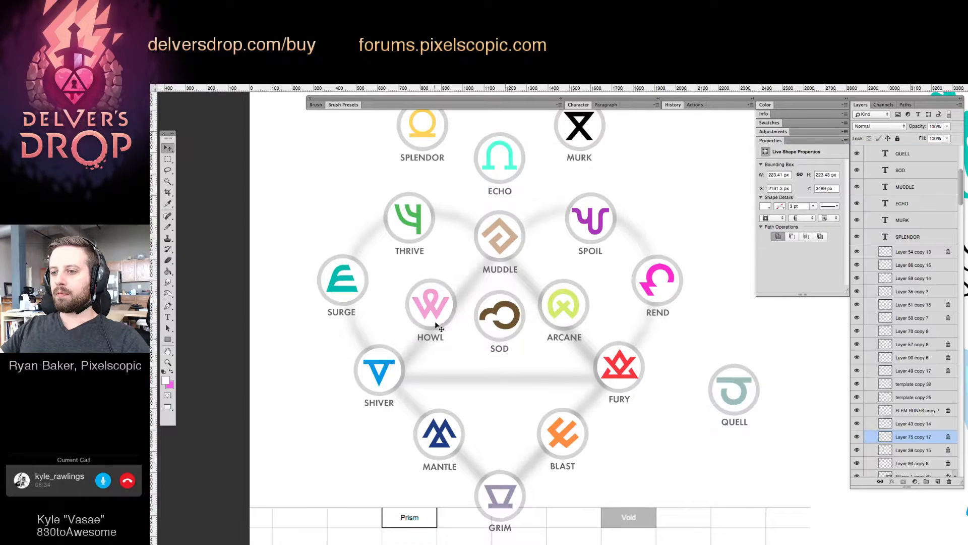
drag(433, 313, 503, 397)
key(shift+Down)
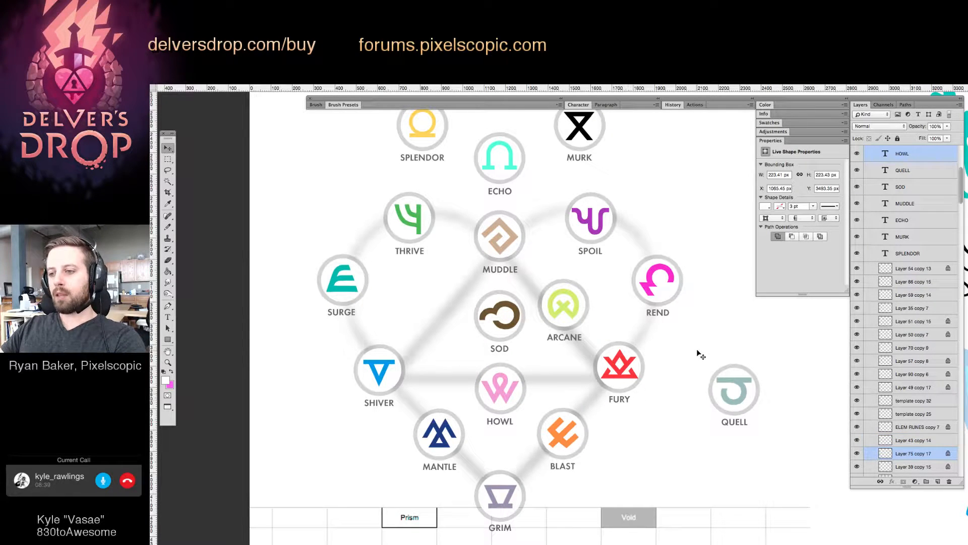
Place the Quell rune with its ring and label in the vacant spot left of Sod.
click(739, 403)
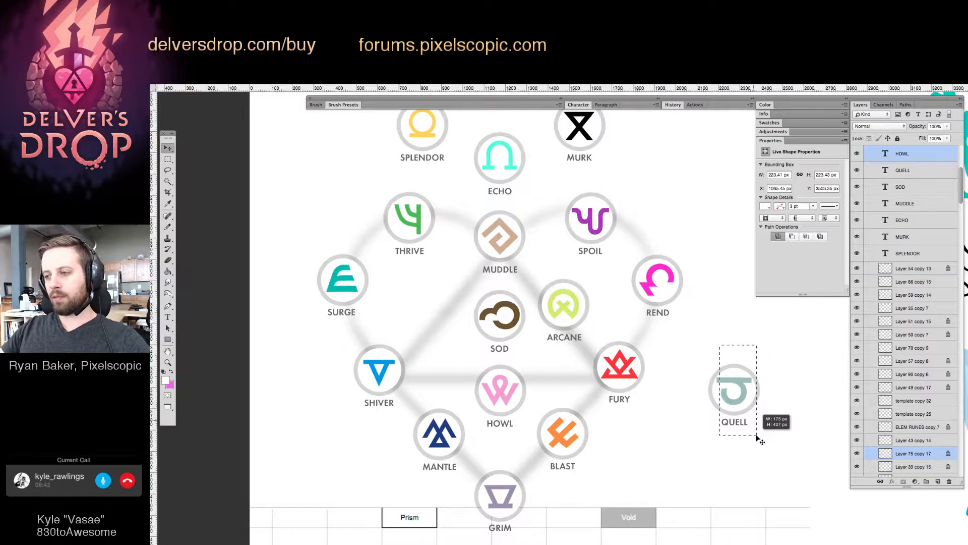
scroll(742, 418, down, 2)
drag(701, 349, 416, 275)
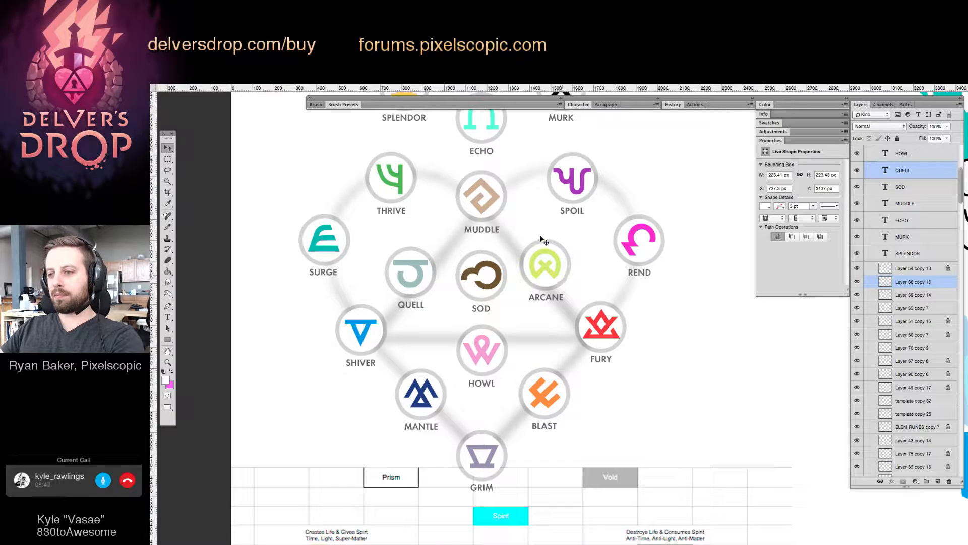
Move the Muddle rune with its ring and label out to the empty area right of the diagram.
scroll(479, 230, up, 3)
click(473, 265)
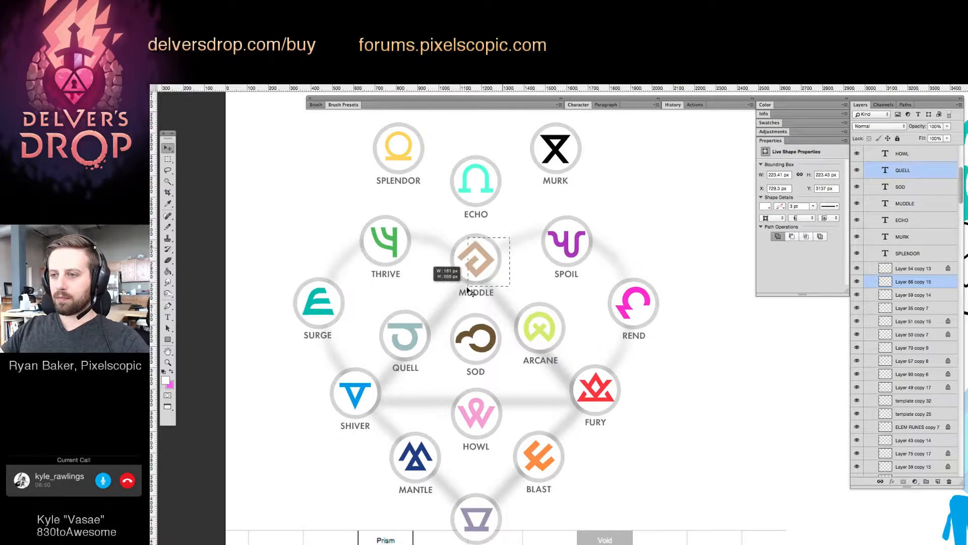
drag(473, 265, 739, 372)
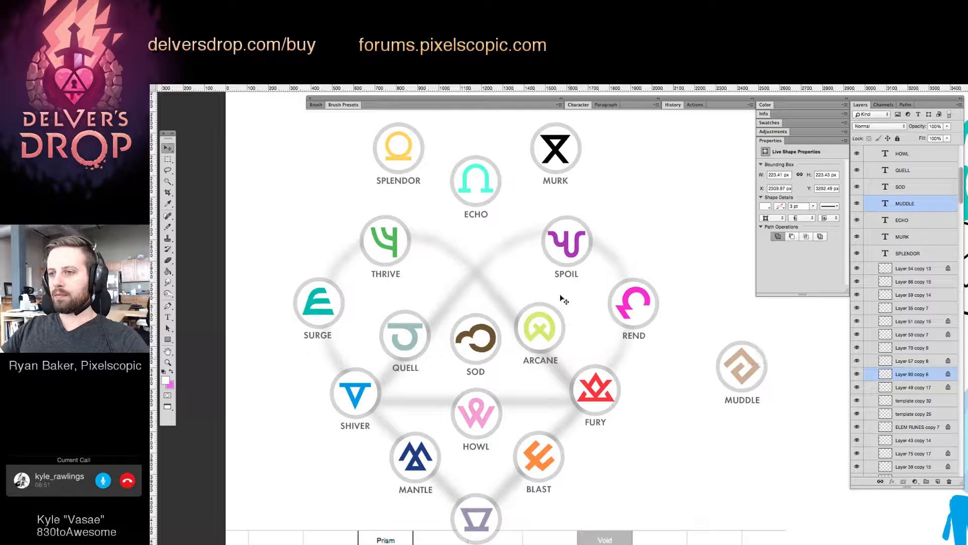
Move the Arcane rune group to the vacant spot above Sod and the Muddle group to the spot right of Sod.
drag(545, 293, 552, 358)
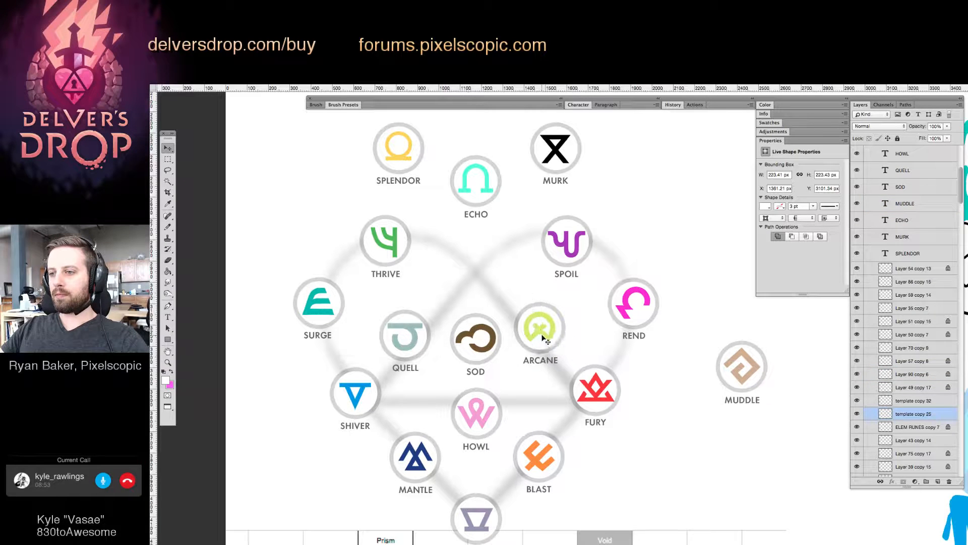
drag(512, 297, 476, 265)
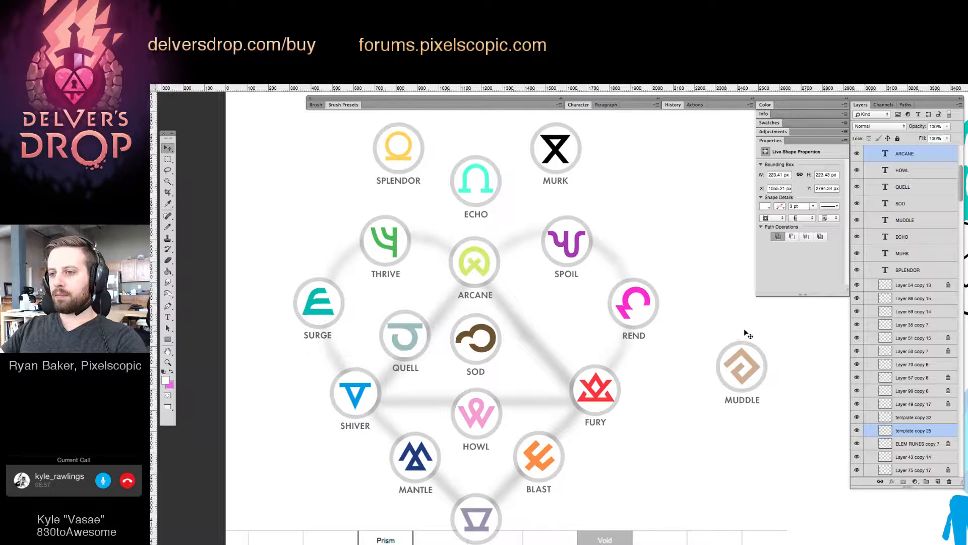
drag(722, 311, 539, 343)
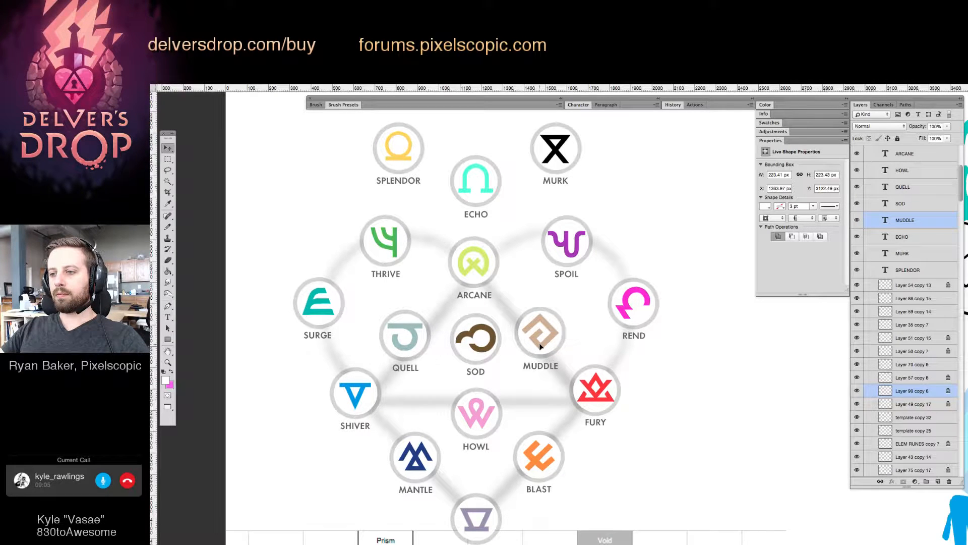
Shift the Sod rune with its ring and label slightly down to centre it between Arcane and Howl.
scroll(644, 361, down, 10)
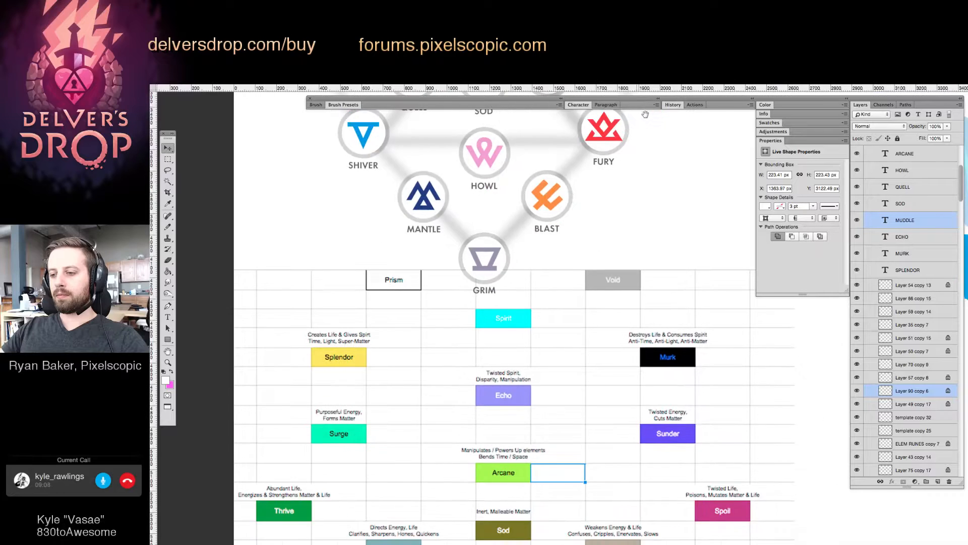
scroll(646, 114, up, 10)
click(691, 392)
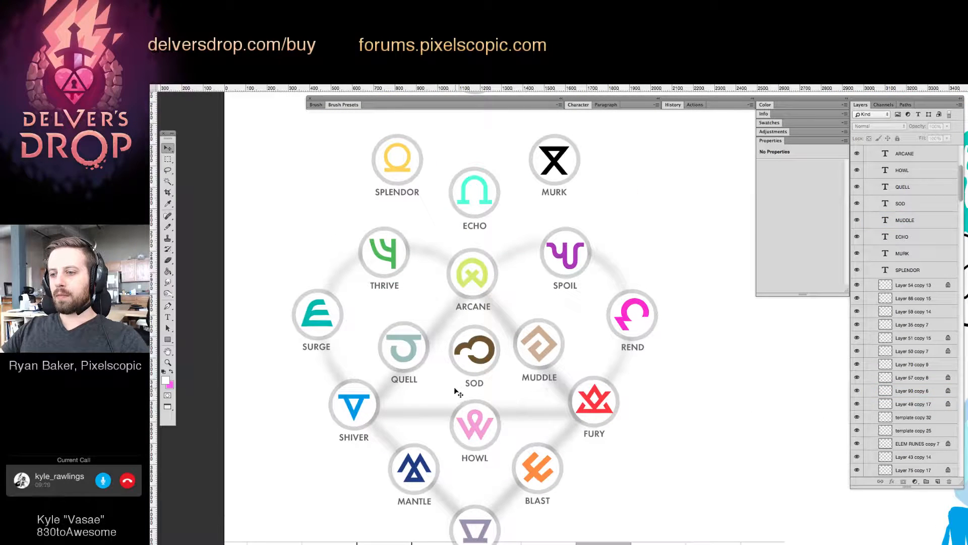
drag(478, 355, 480, 358)
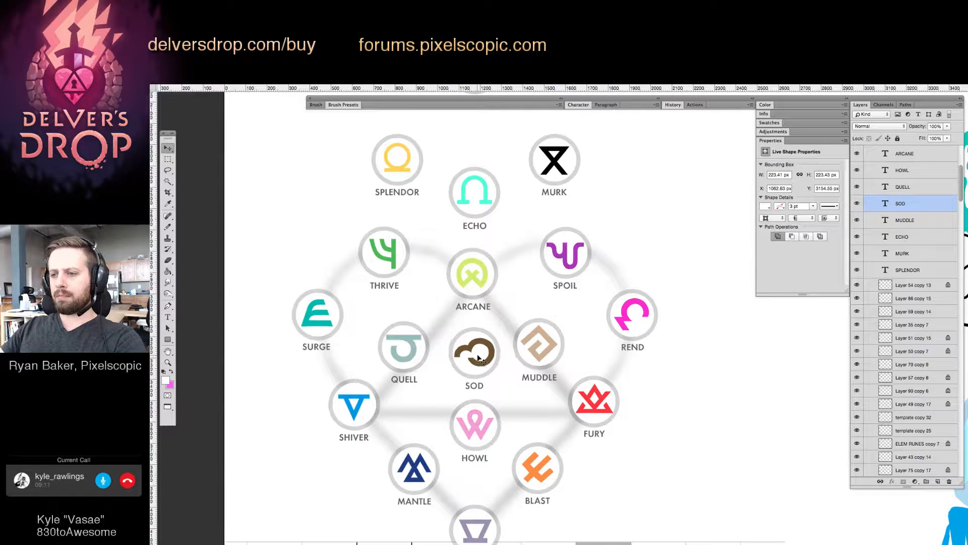
click(687, 394)
drag(446, 333, 479, 386)
click(624, 286)
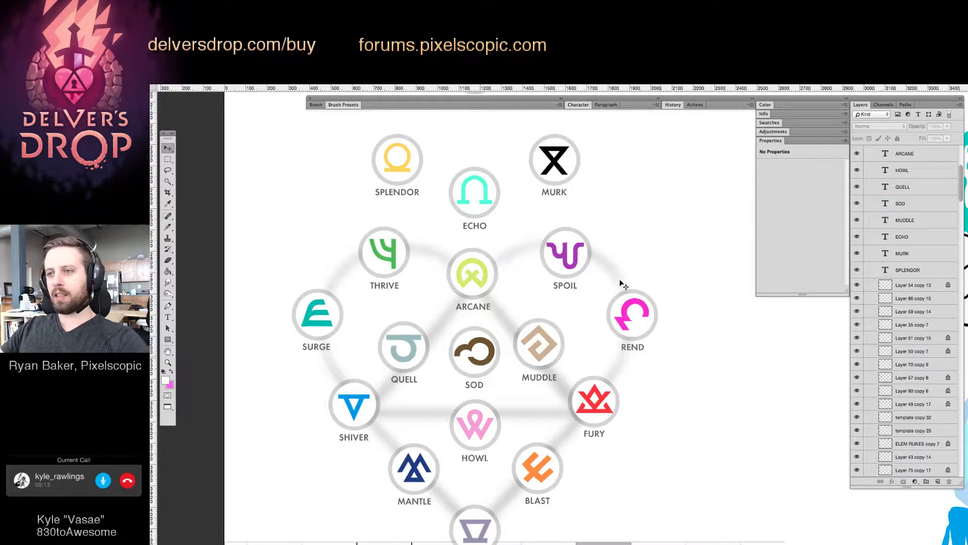
Lower the Splendor, Echo and Murk runes with their rings and labels by 30 px in the lower diagram.
drag(351, 147, 592, 227)
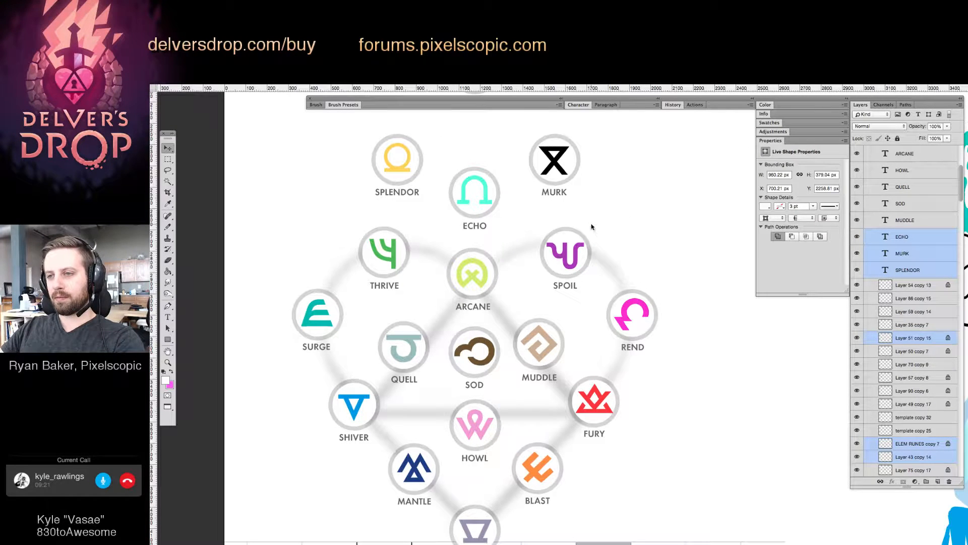
key(shift+Down)
key(shift+Down)
key(shift+Down)
key(shift+Down)
scroll(591, 362, up, 5)
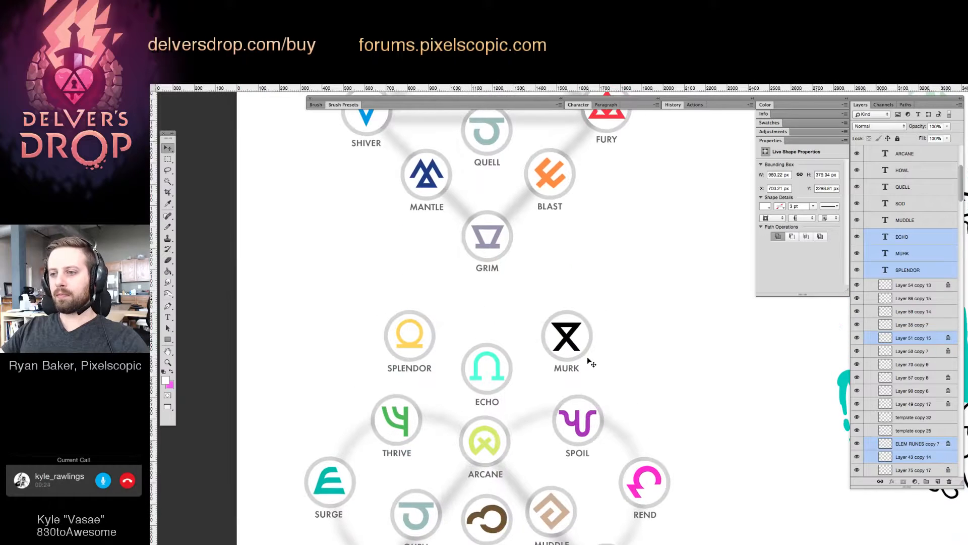
scroll(558, 210, up, 8)
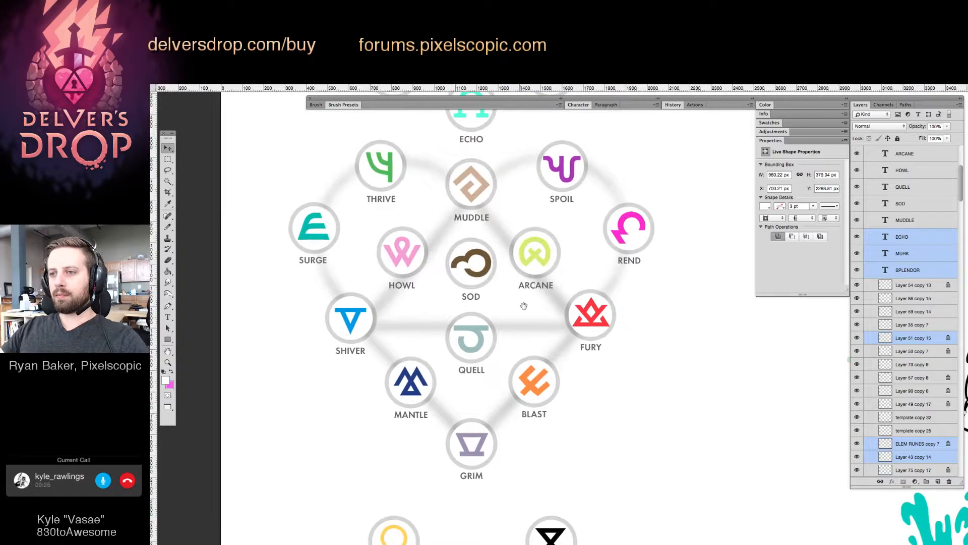
Lower the Splendor, Echo and Murk runes with their rings and labels by 20 px in the upper diagram.
scroll(524, 305, up, 5)
drag(361, 194, 587, 281)
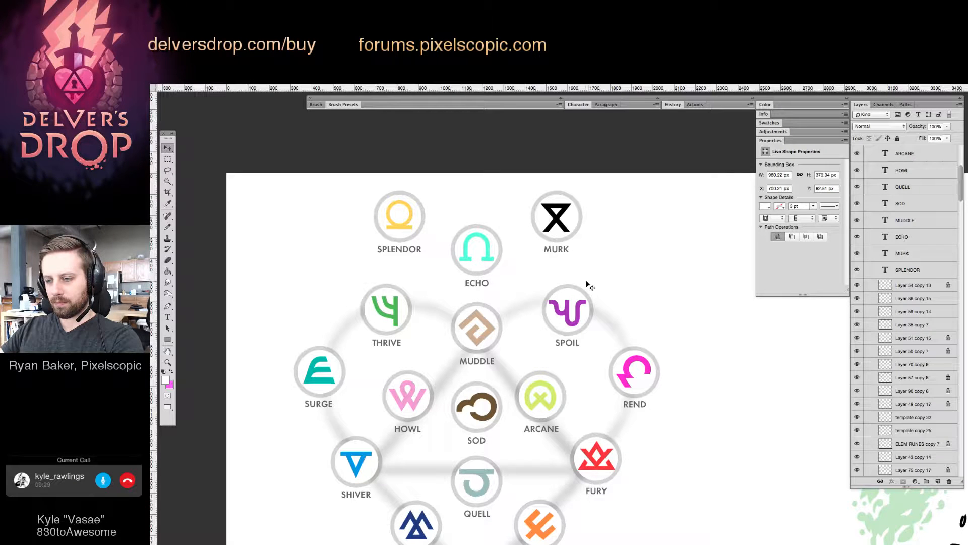
key(shift+Down)
key(shift+Down)
scroll(592, 292, down, 2)
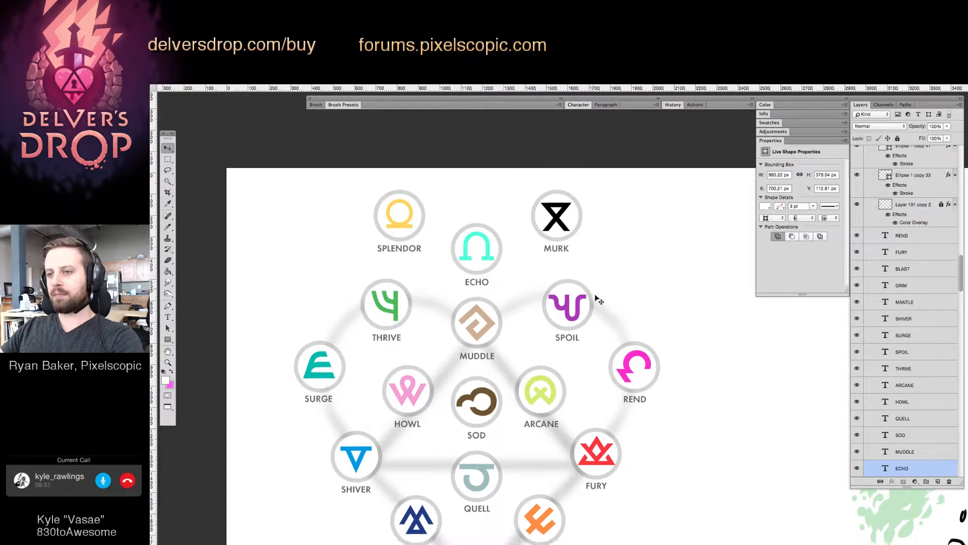
scroll(601, 313, down, 10)
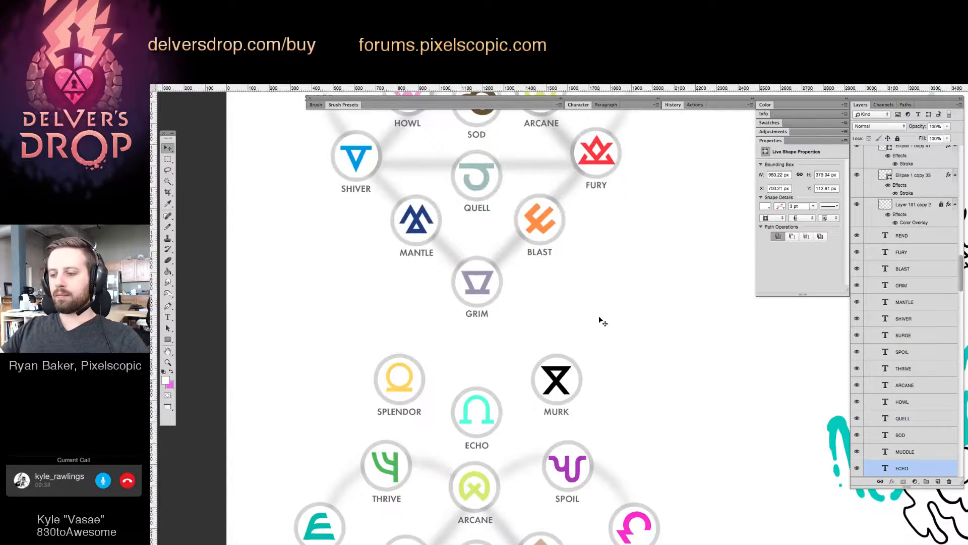
click(645, 402)
scroll(648, 353, down, 8)
key(z)
alt+click(428, 254)
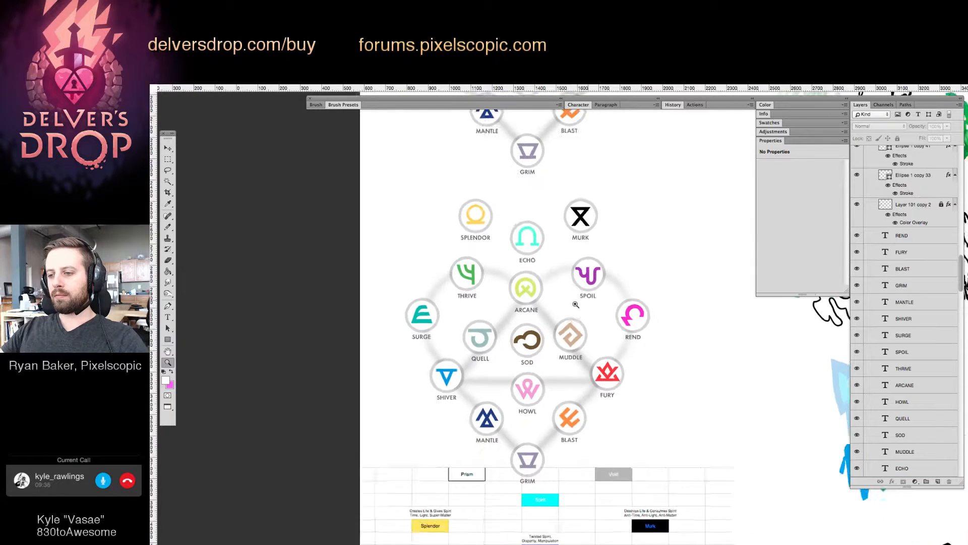
key(v)
drag(386, 218, 687, 463)
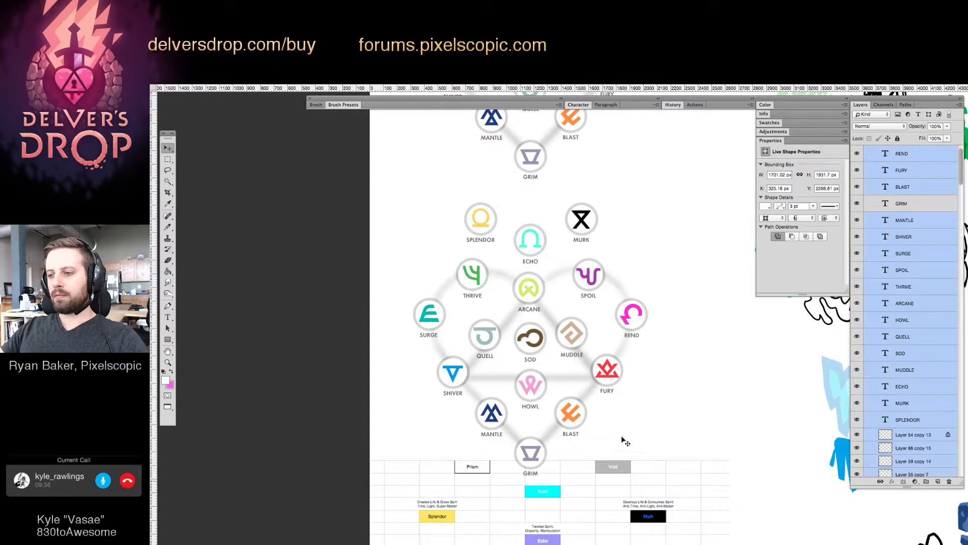
drag(612, 379, 568, 258)
key(super+z)
click(703, 376)
Try replacing the Quell label's text with URGE in the lower diagram, and undo the text change.
key(z)
key(t)
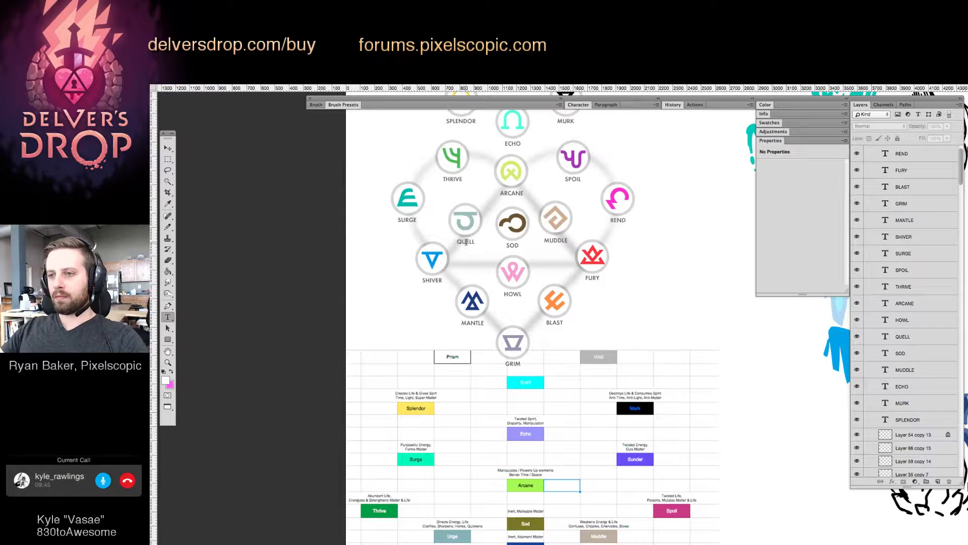
click(466, 242)
text(UR)
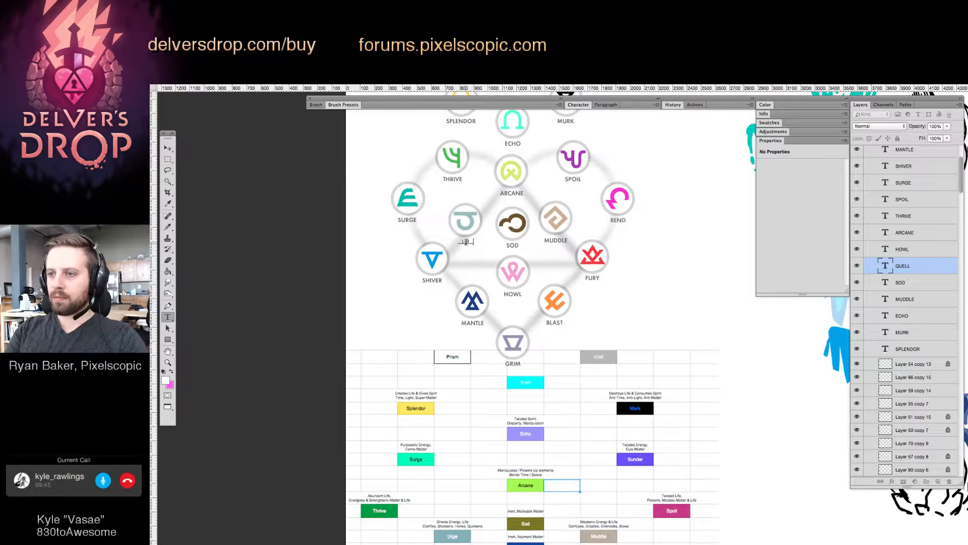
text(GE)
key(super+Return)
drag(481, 252, 482, 278)
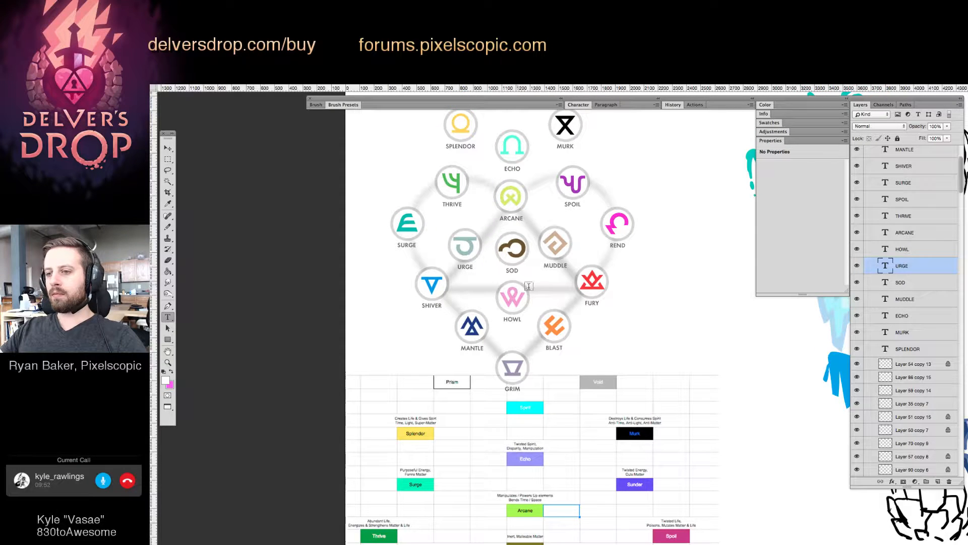
key(super+z)
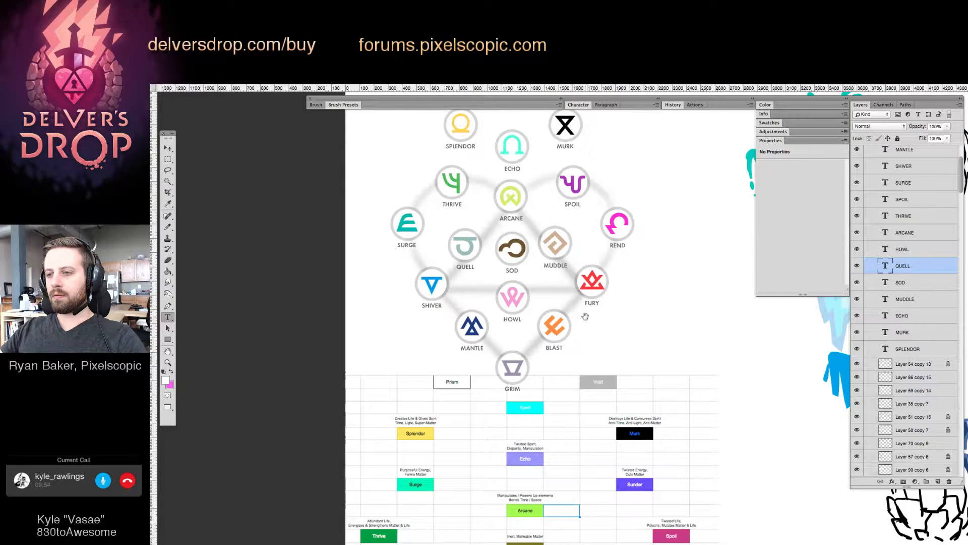
Examine the rearranged rune layout of the lower diagram up close, with and without the interface panels.
drag(586, 316, 572, 398)
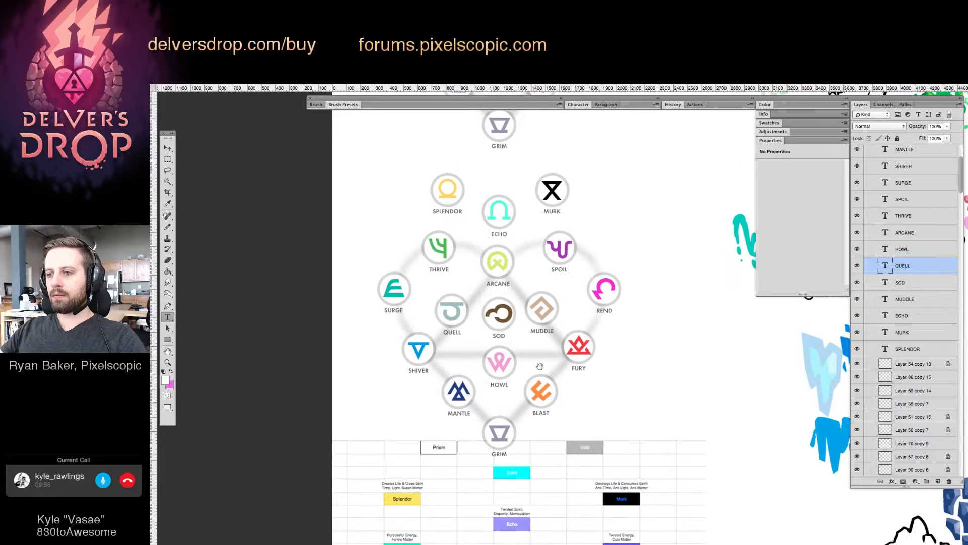
super+click(513, 355)
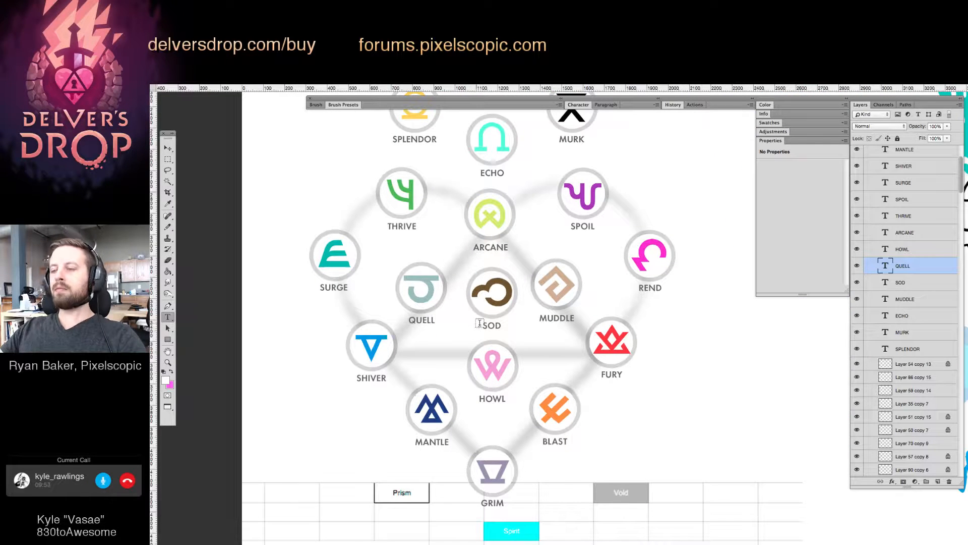
key(Tab)
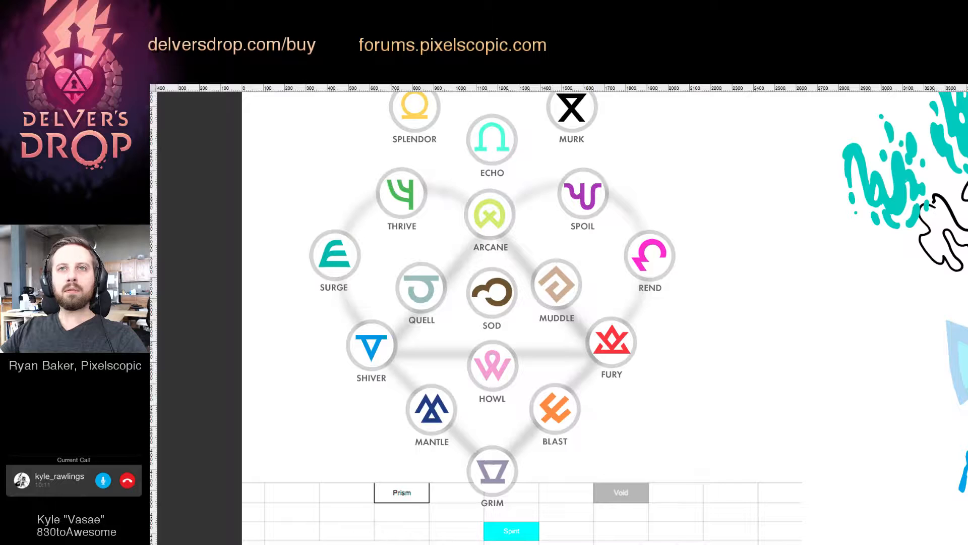
key(Tab)
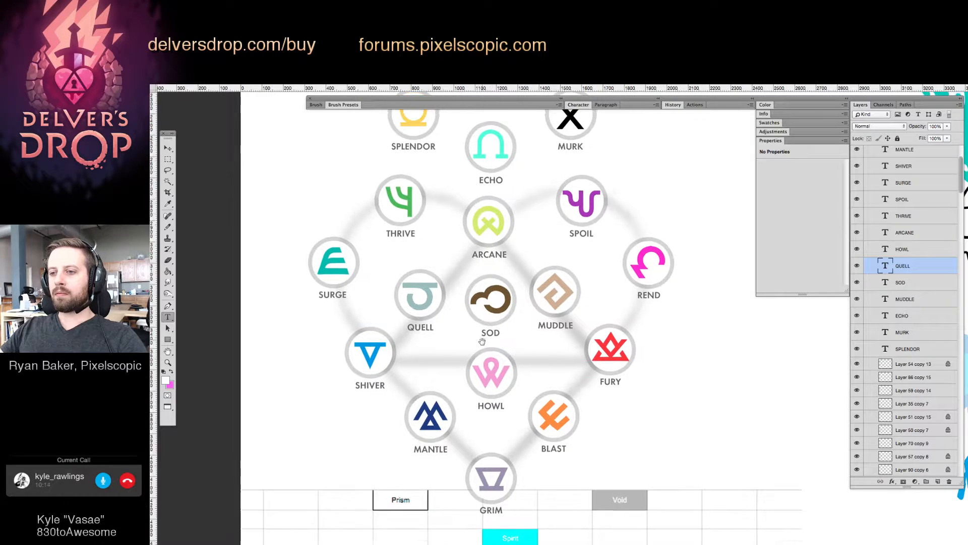
key(Tab)
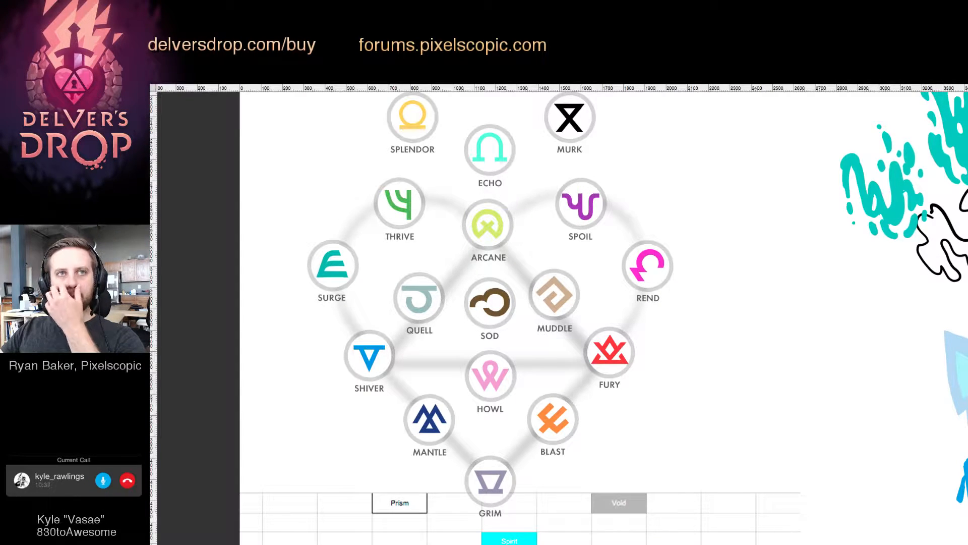
key(Tab)
drag(629, 324, 663, 321)
key(v)
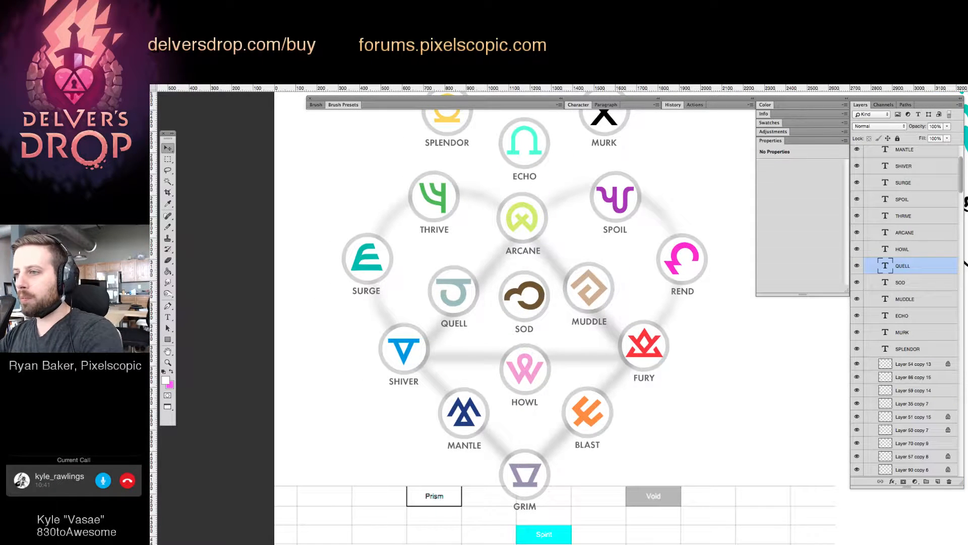
Collapse the Properties panel and view the lower rune diagram without the interface panels.
click(775, 141)
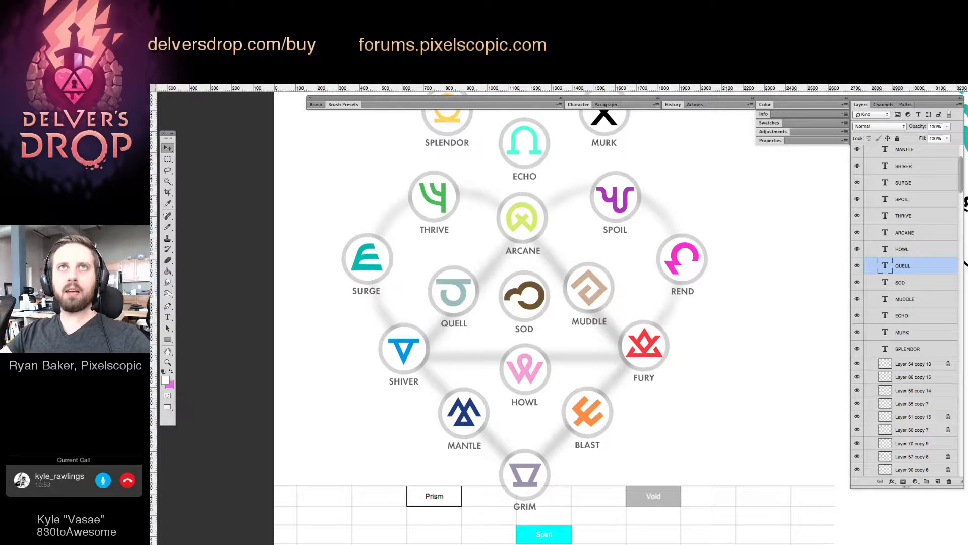
key(Tab)
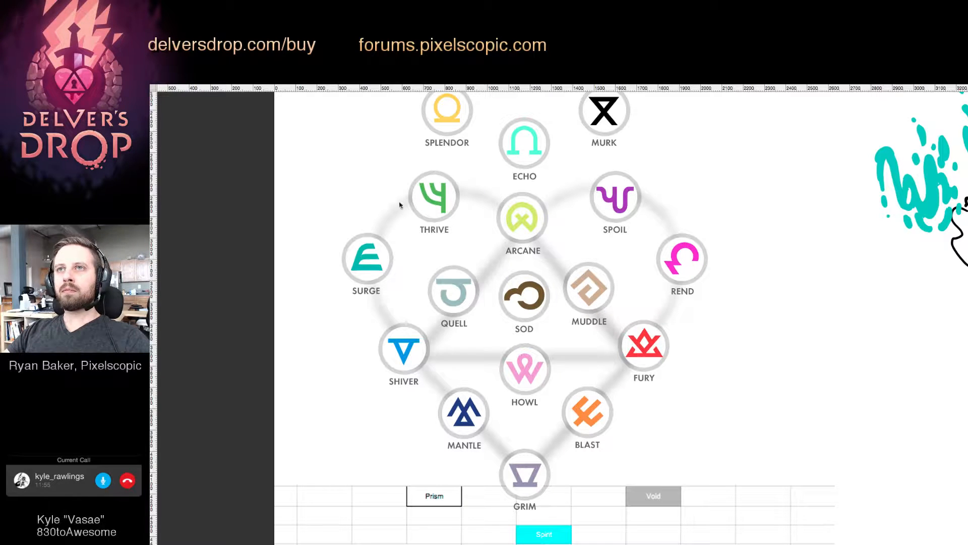
key(Tab)
Examine the element effect sketches beside the rune diagrams, both up close and across the whole canvas.
scroll(555, 237, down, 5)
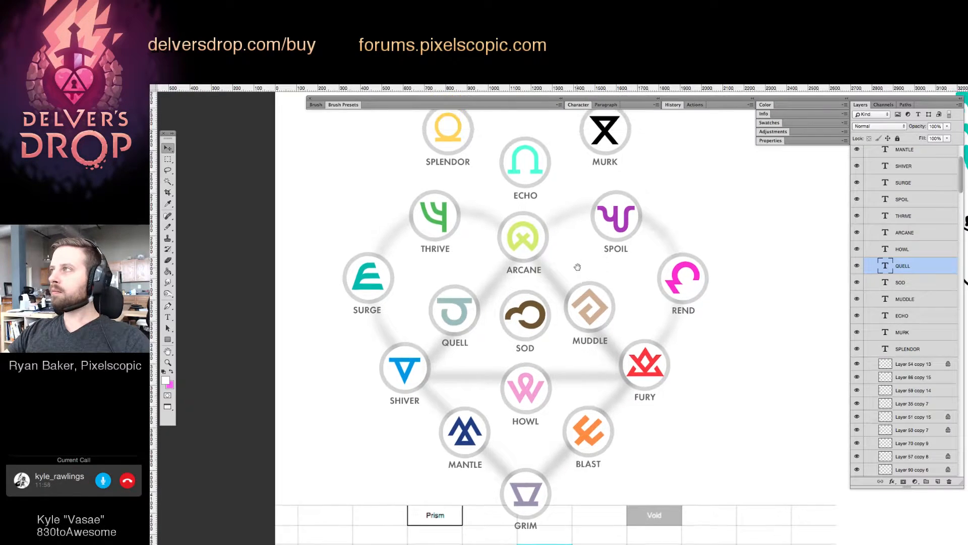
drag(575, 111, 575, 106)
drag(609, 219, 532, 283)
key(z)
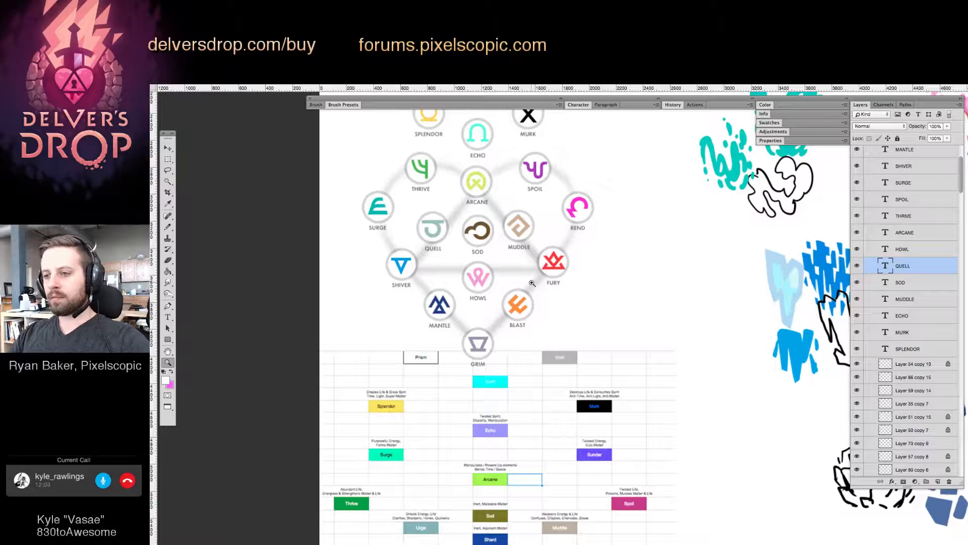
mouse_move(612, 370)
mouse_down()
mouse_move(585, 214)
mouse_move(559, 306)
mouse_up()
mouse_move(651, 307)
mouse_down()
mouse_move(415, 299)
mouse_move(305, 369)
mouse_up()
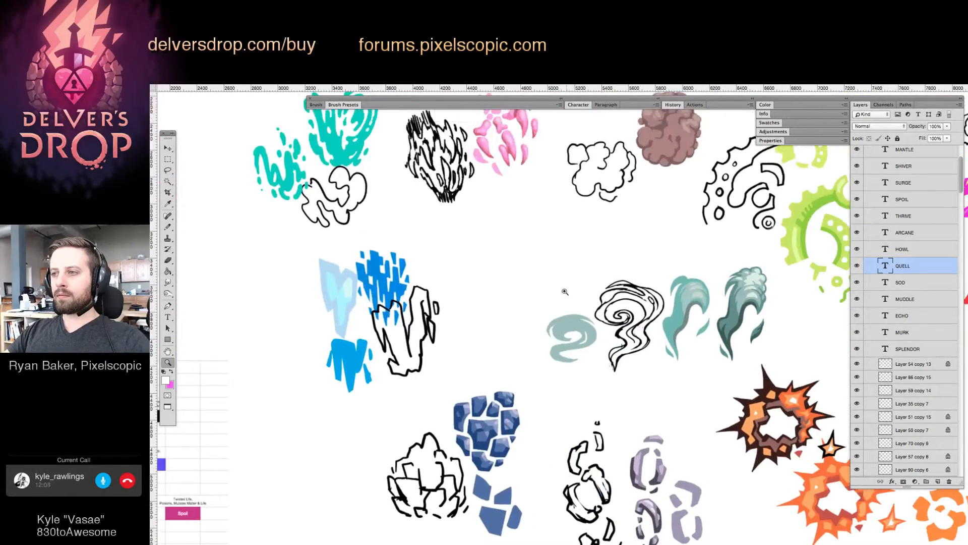
drag(566, 293, 542, 290)
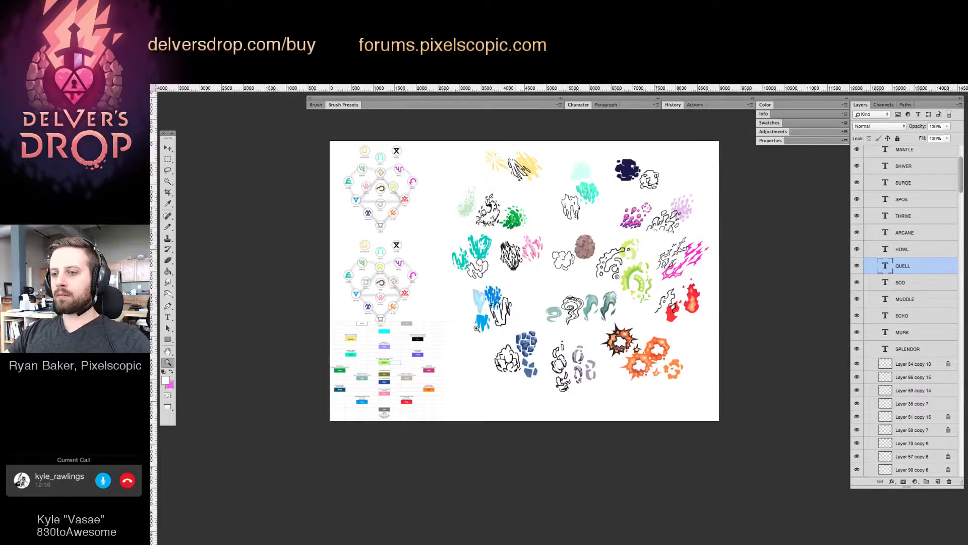
drag(439, 336, 461, 343)
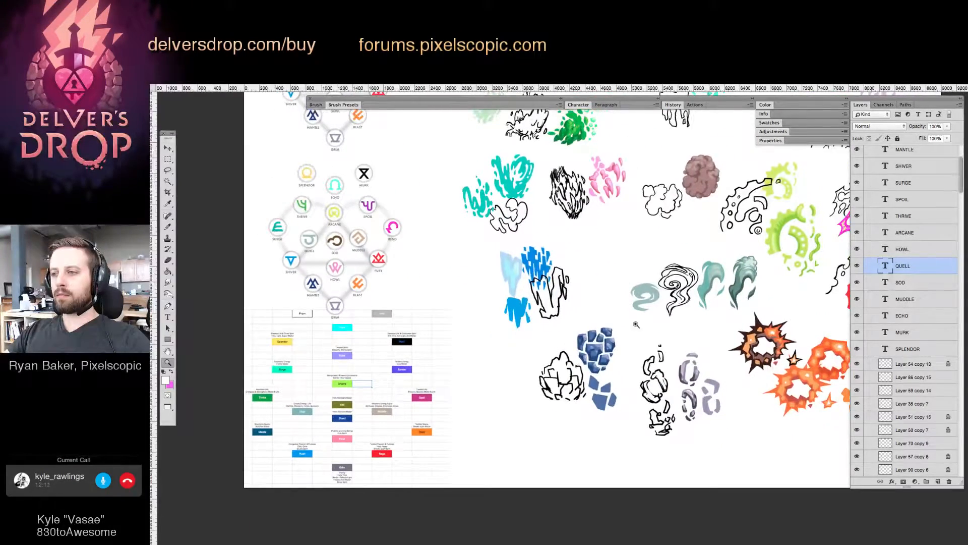
drag(711, 308, 583, 342)
drag(549, 288, 627, 307)
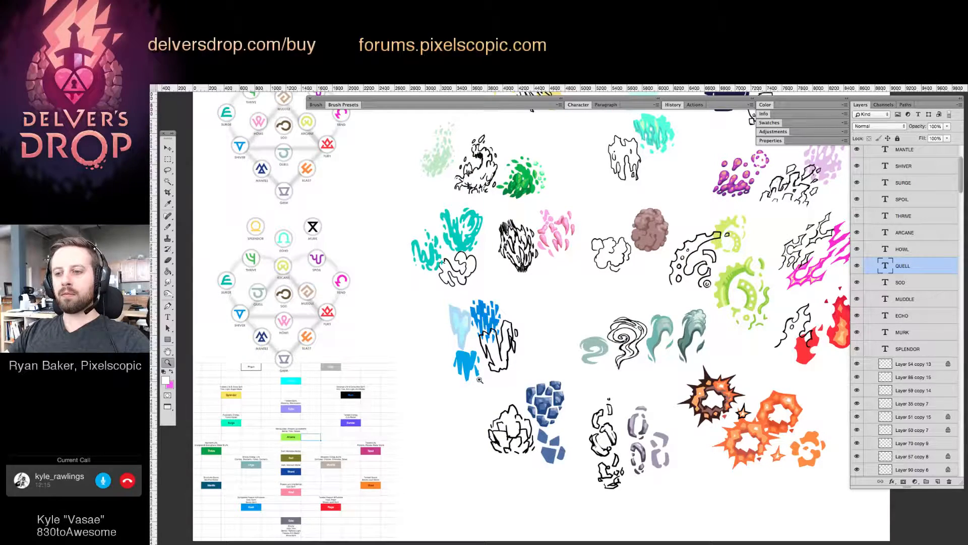
drag(445, 360, 483, 353)
drag(422, 290, 386, 314)
drag(322, 305, 294, 258)
Swap Surge with Thrive and Rend with Spoil in the lower diagram, moving each rune with its ring and label.
key(v)
drag(510, 298, 543, 257)
scroll(428, 305, up, 3)
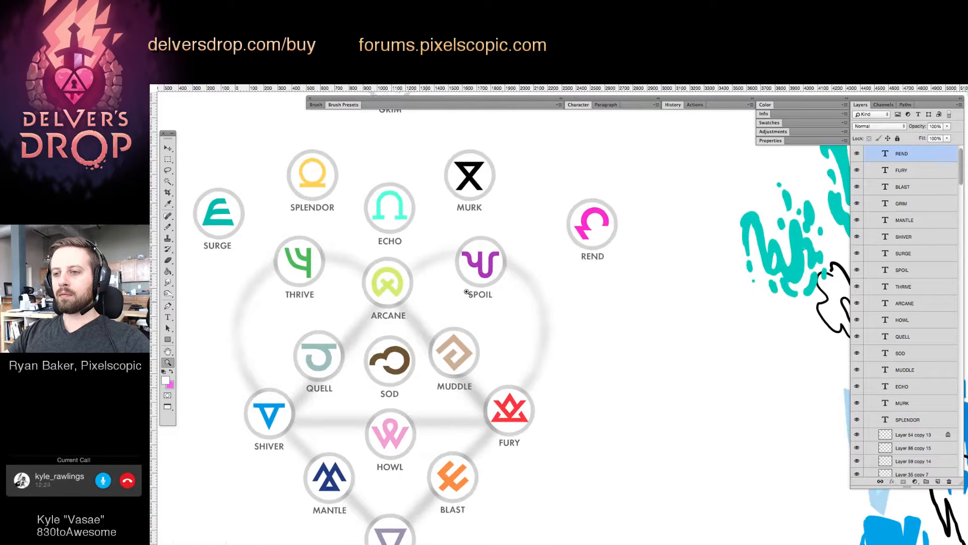
drag(491, 274, 546, 336)
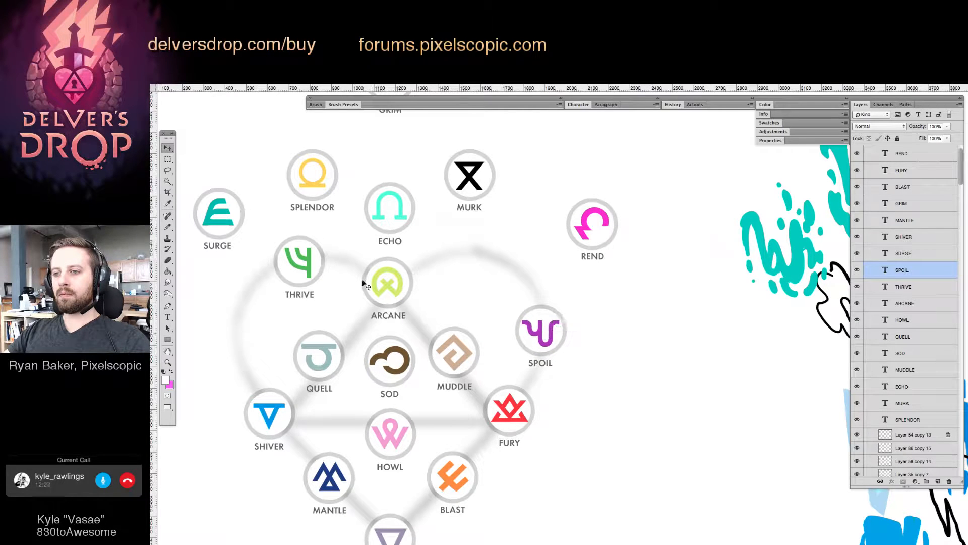
drag(302, 262, 240, 329)
drag(223, 216, 293, 260)
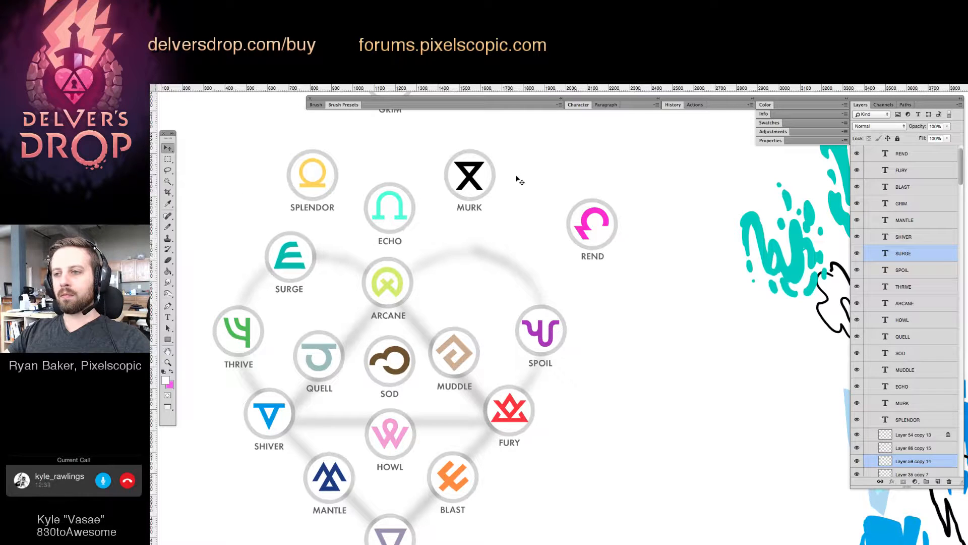
drag(537, 179, 539, 247)
Nudge the Murk rune with its ring and label 10 px to the left in the lower diagram.
scroll(544, 250, left, 3)
scroll(545, 250, down, 1)
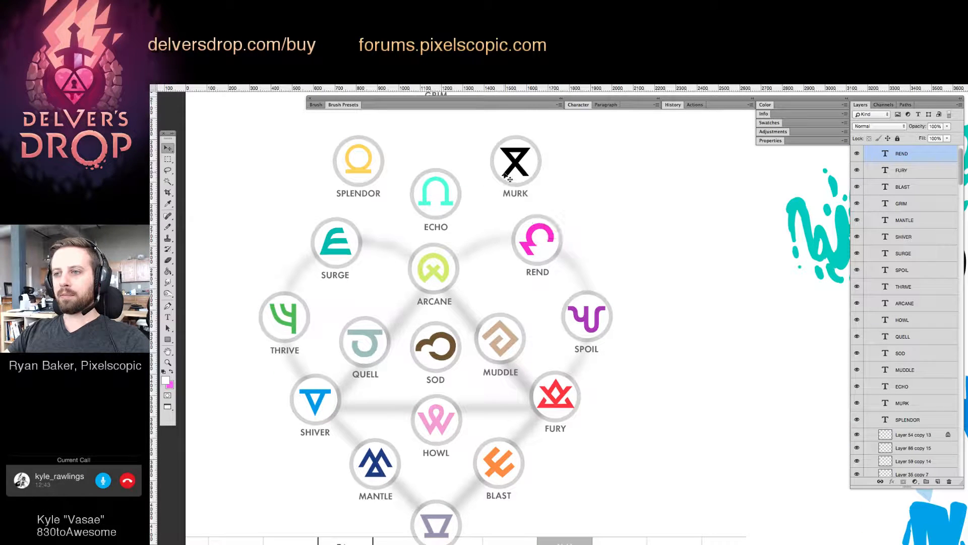
drag(486, 126, 532, 199)
key(shift+Left)
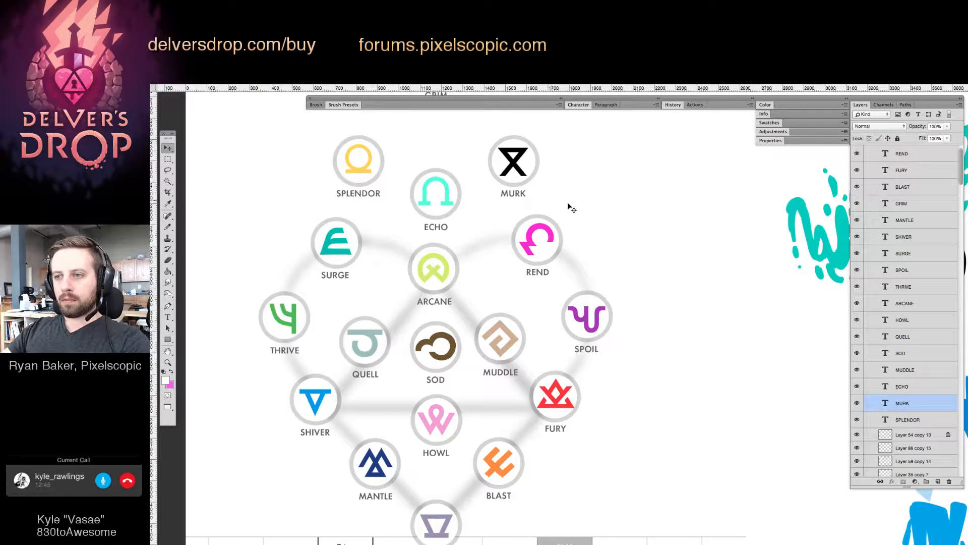
click(614, 222)
Recolor the Rend rune in the lower diagram with the violet sampled from the chart's Sunder cell.
scroll(578, 432, down, 5)
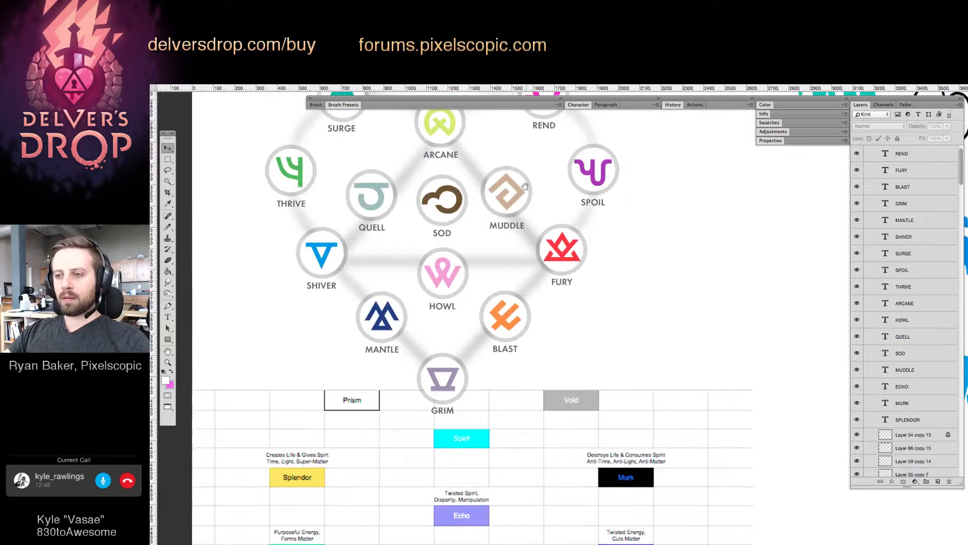
key(g)
scroll(570, 469, down, 4)
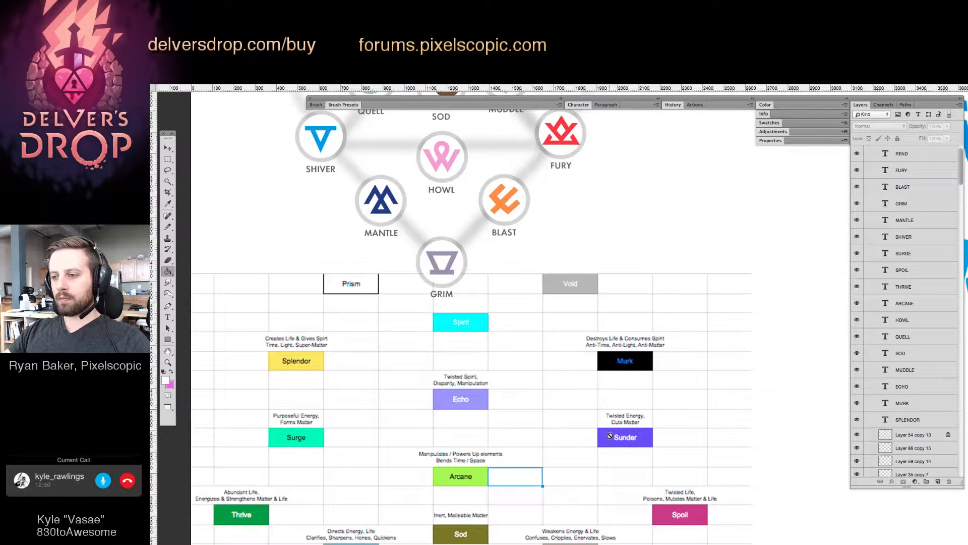
alt+click(608, 435)
scroll(580, 419, up, 8)
key(v)
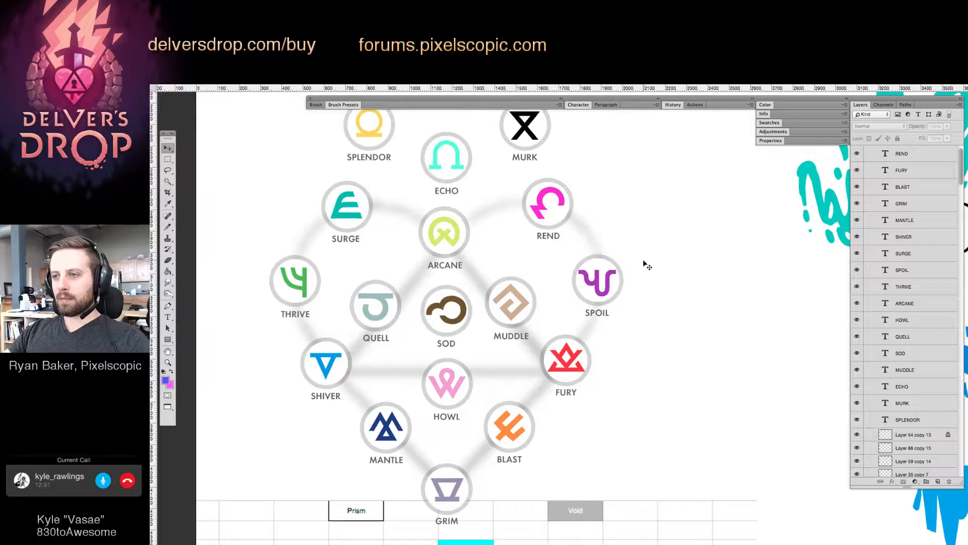
click(567, 205)
key(g)
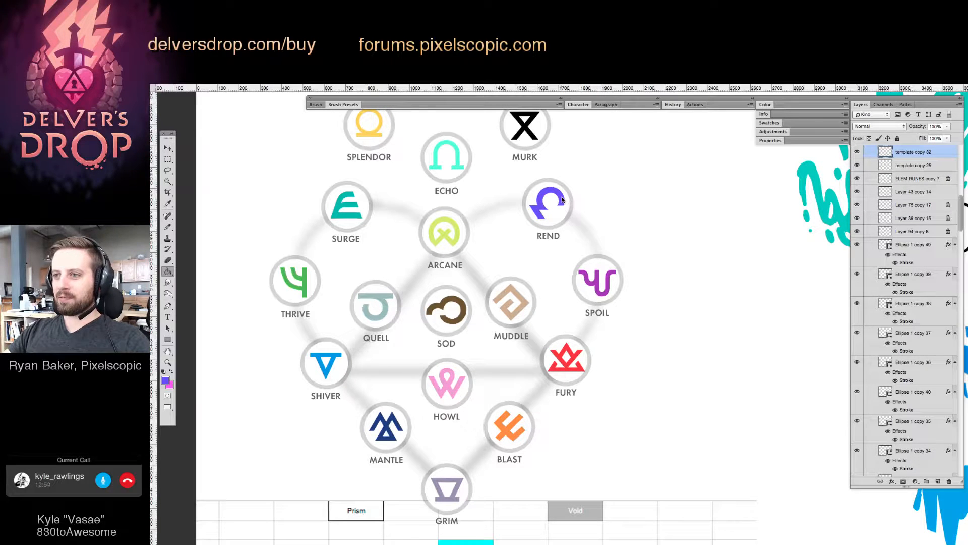
Recolor the Spoil rune in the lower diagram with the magenta sampled from the chart's Spoil cell.
scroll(620, 270, down, 1)
scroll(626, 344, down, 6)
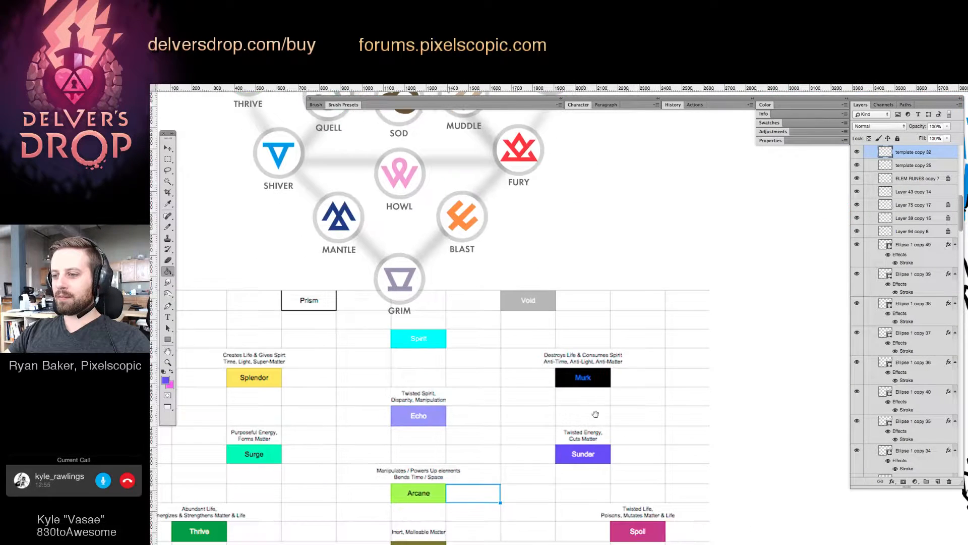
scroll(566, 296, up, 6)
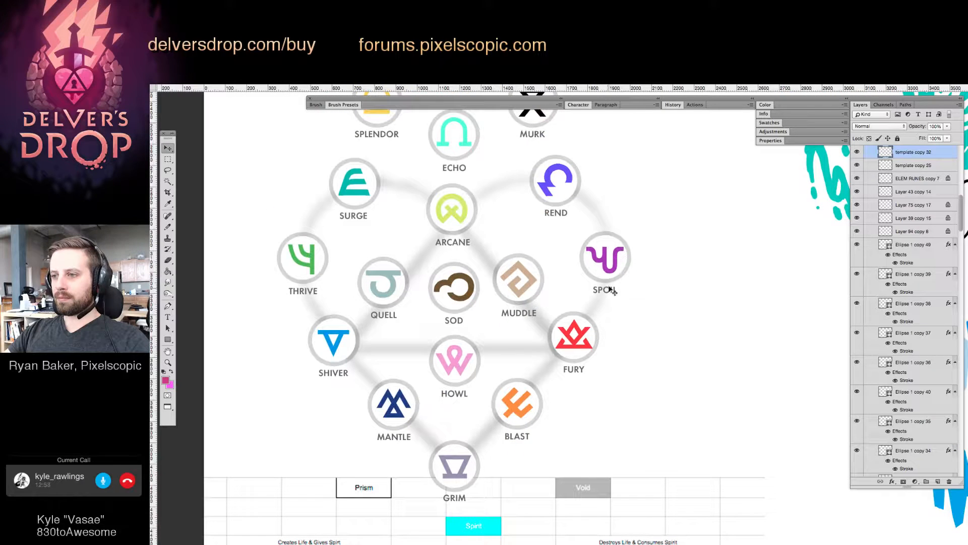
ctrl+click(614, 270)
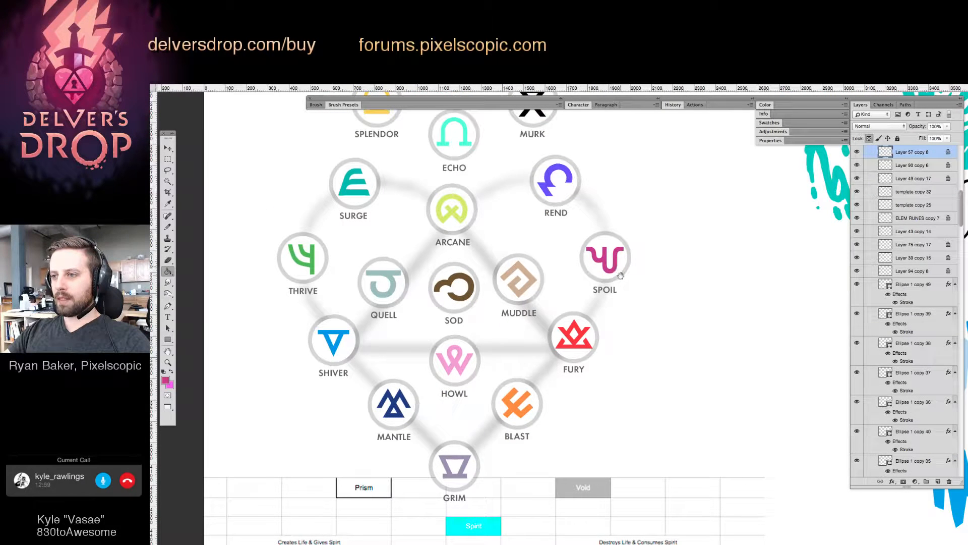
Select the Arcane rune together with its label in the lower diagram.
key(z)
mouse_move(621, 275)
mouse_down()
mouse_move(522, 388)
mouse_move(555, 388)
mouse_up()
key(v)
drag(471, 277, 466, 327)
scroll(520, 385, down, 5)
Examine the element color chart below the lower diagram, from the Prism and Void row down to Howl.
key(z)
key(ctrl+minus)
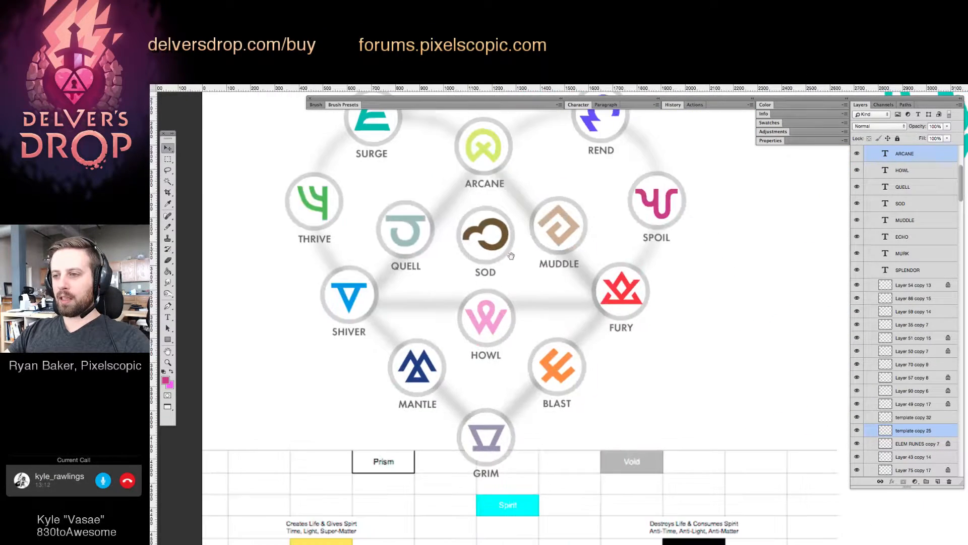
key(ctrl+minus)
drag(505, 304, 506, 295)
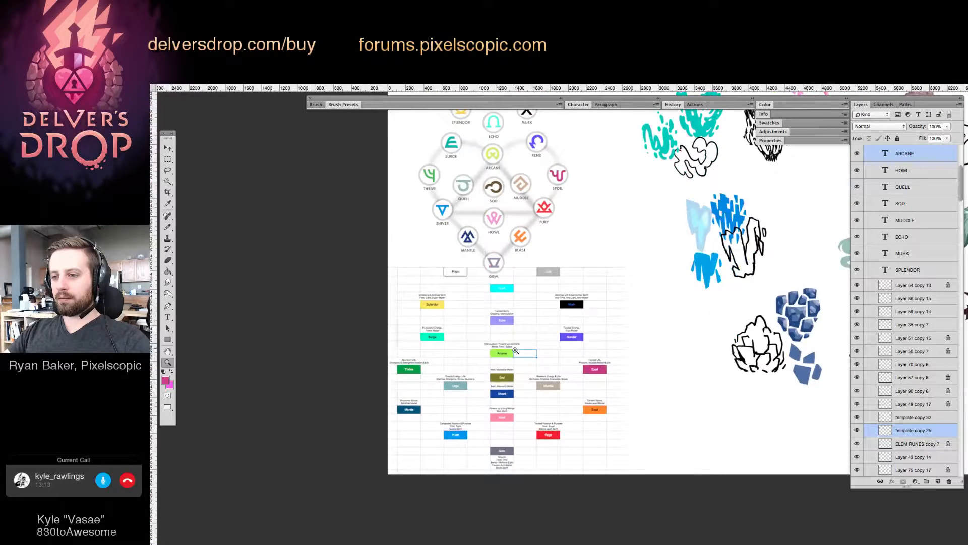
drag(515, 350, 542, 370)
key(ctrl+plus)
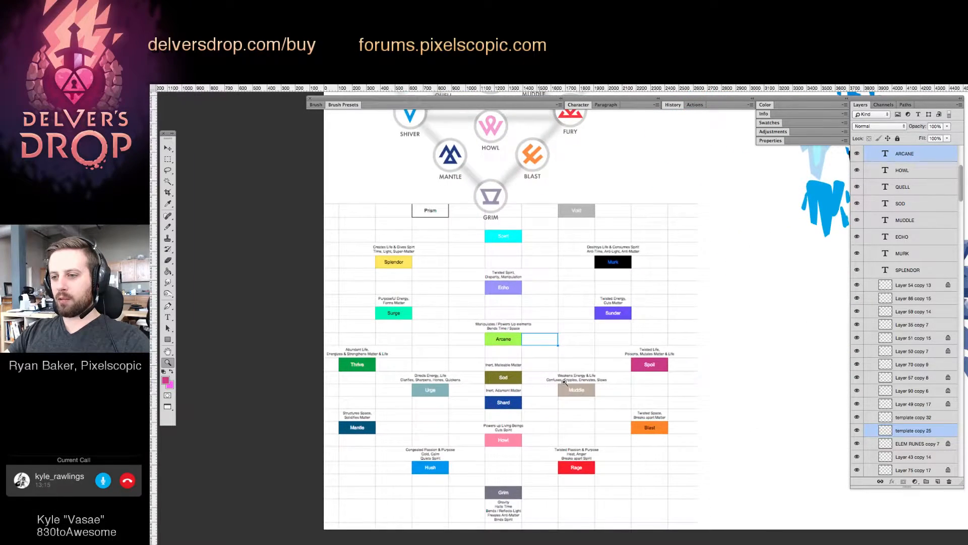
key(ctrl+plus)
key(ctrl+plus)
key(ctrl+plus)
key(ctrl+plus)
key(ctrl+minus)
key(ctrl+minus)
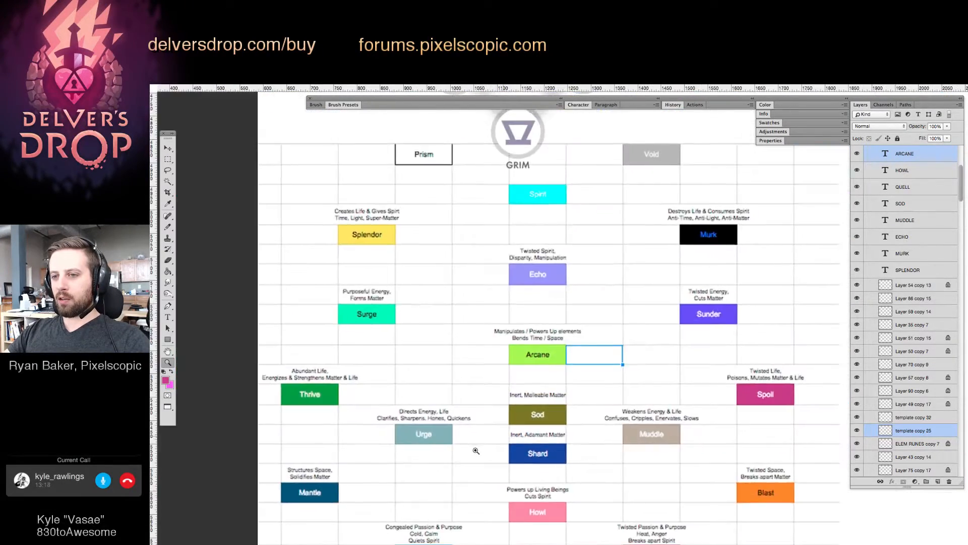
key(ctrl+plus)
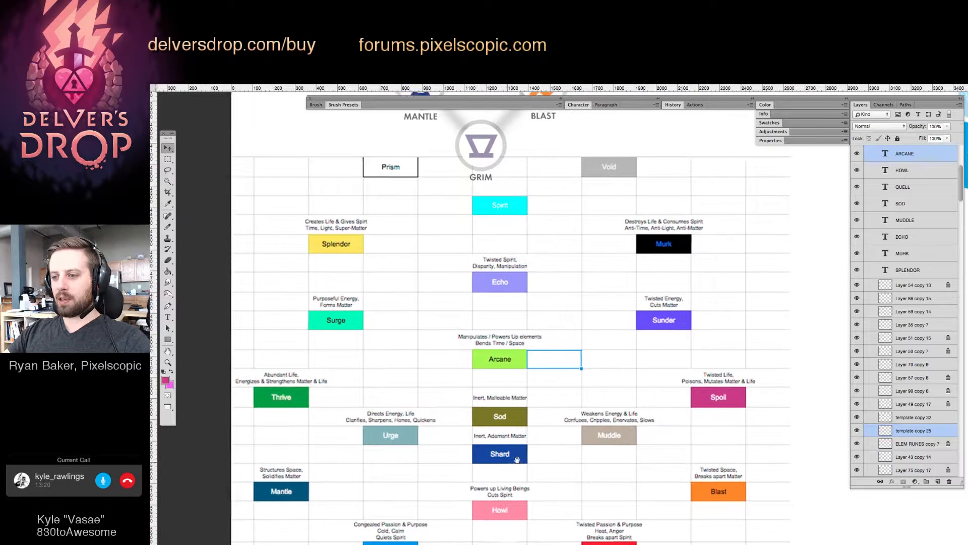
Read the descriptions around the Urge, Sod, Shard and Muddle cells up close in the element chart.
key(z)
key(ctrl+minus)
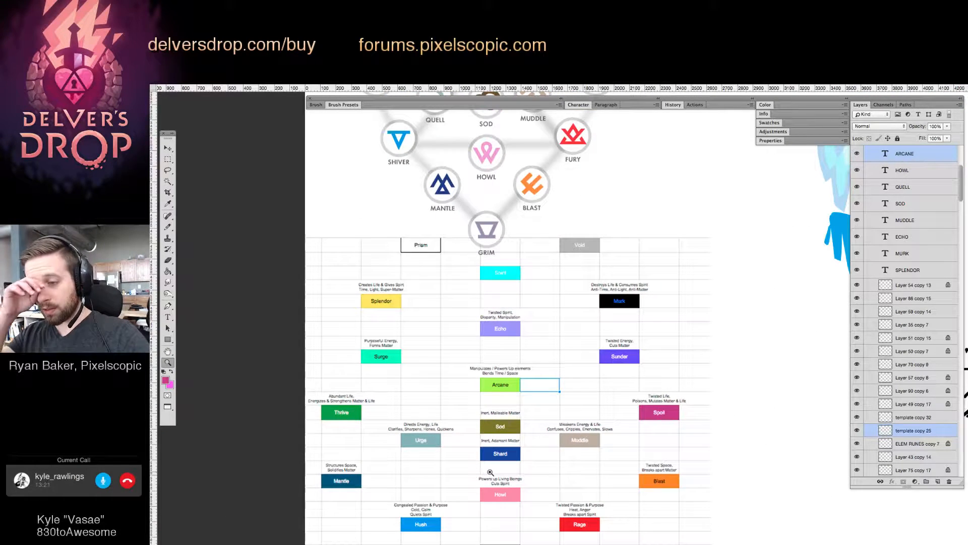
drag(476, 446, 551, 428)
drag(615, 415, 642, 393)
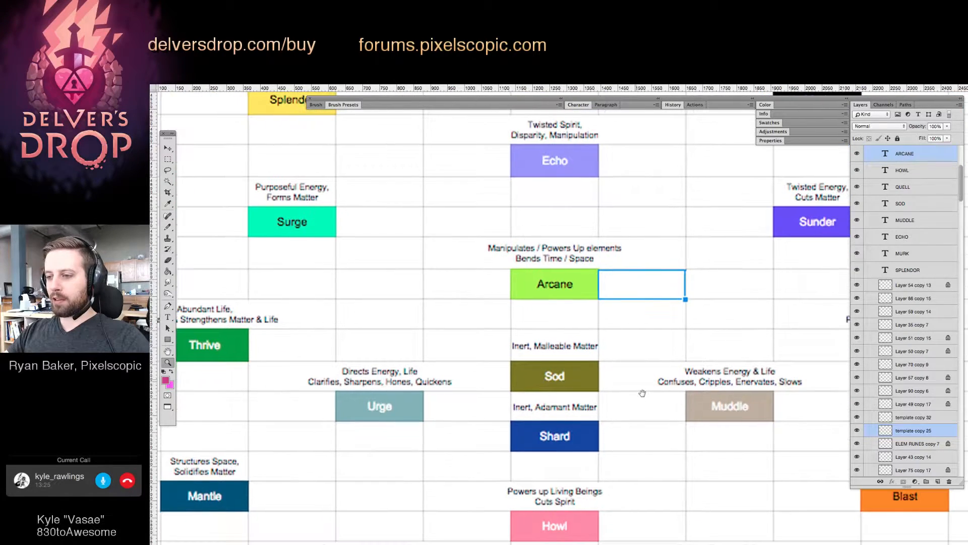
key(v)
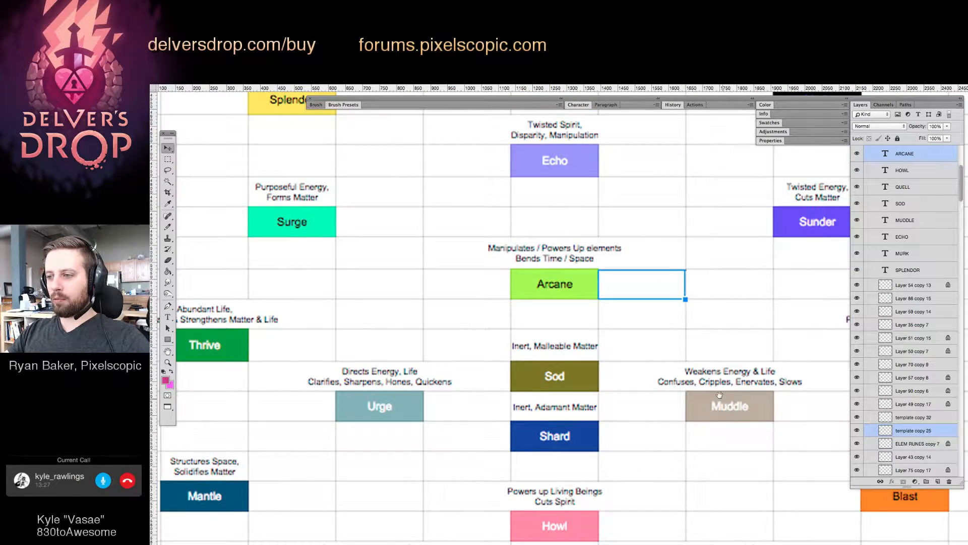
drag(720, 394, 686, 363)
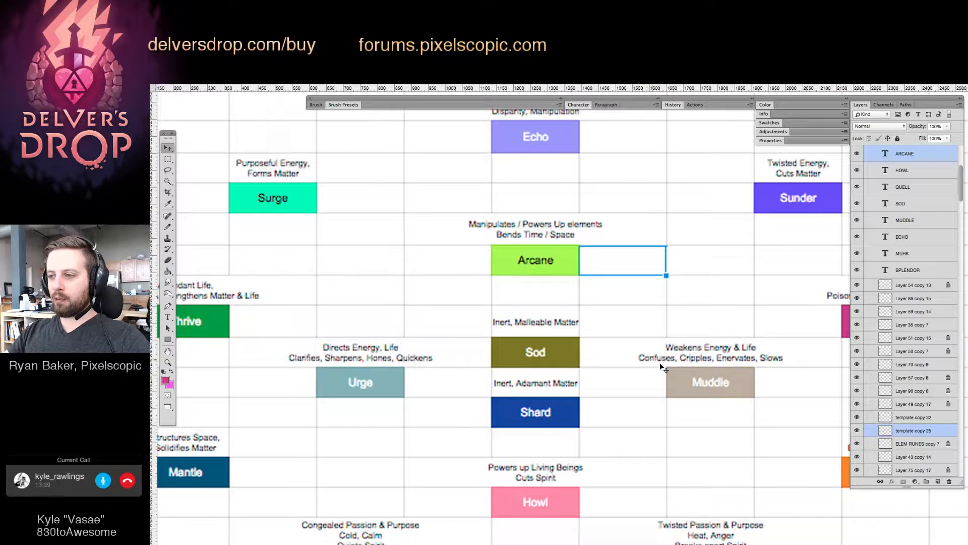
drag(700, 368, 719, 376)
key(z)
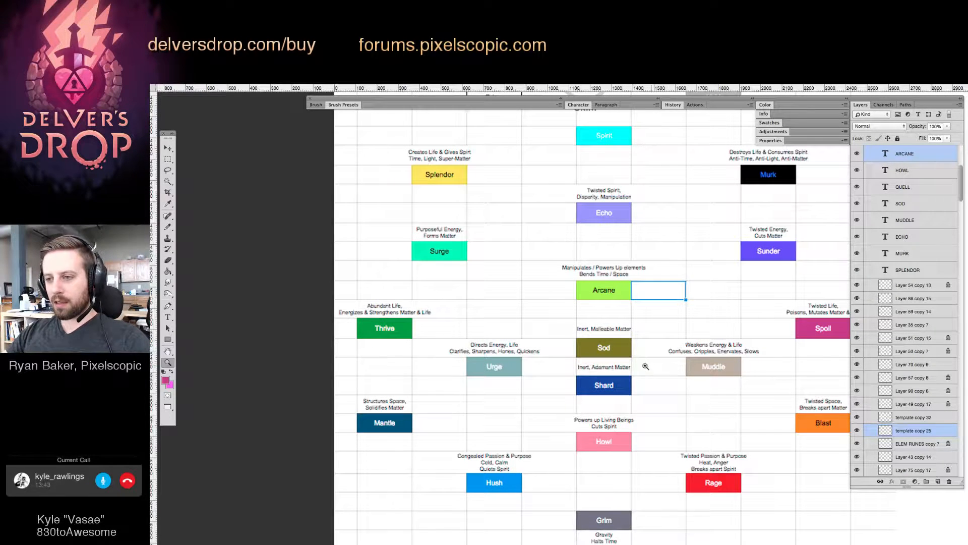
drag(645, 367, 591, 414)
drag(505, 343, 510, 365)
drag(503, 355, 440, 313)
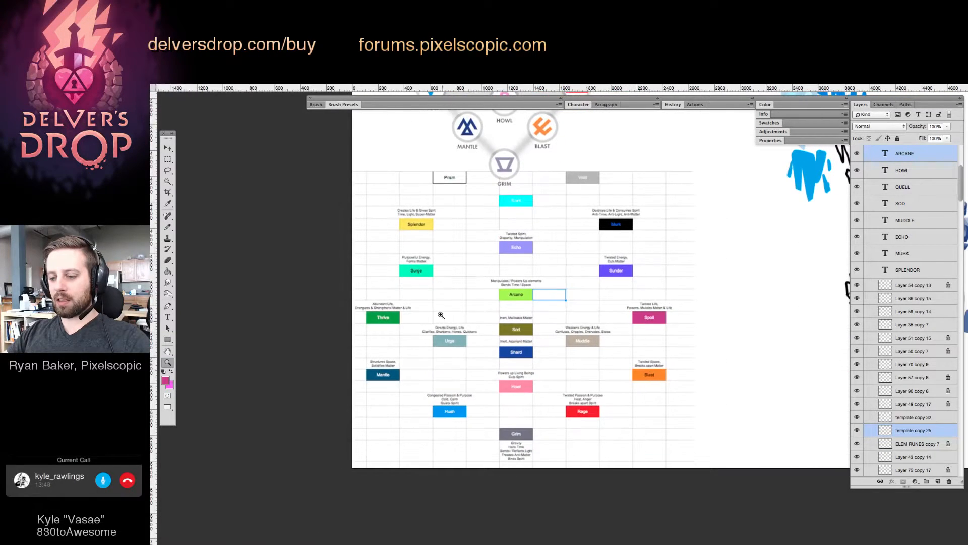
Outline the left and right halves of the element chart to compare its two sides, leaving no layer selected.
key(v)
drag(332, 152, 493, 486)
mouse_move(486, 364)
mouse_down()
mouse_move(482, 390)
mouse_move(486, 359)
mouse_up()
key(z)
key(v)
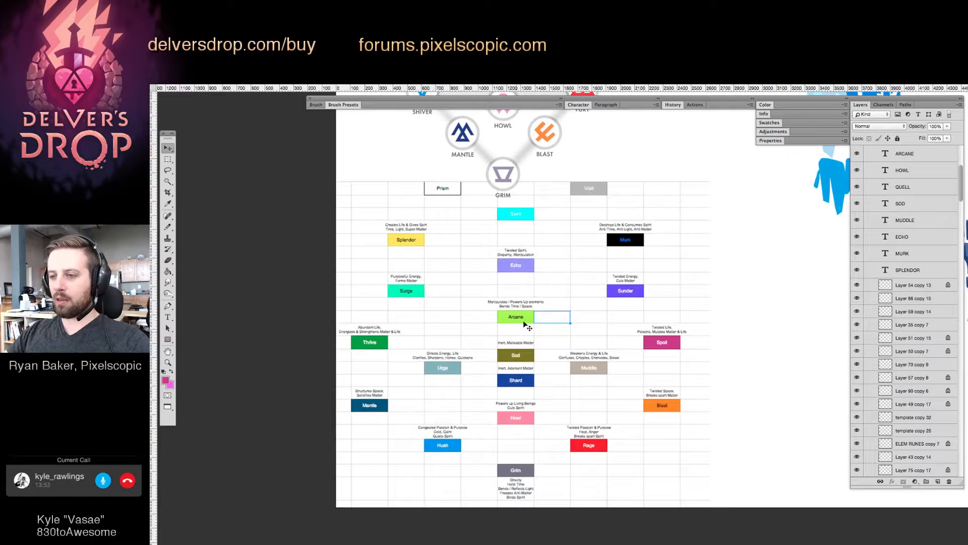
scroll(483, 326, up, 3)
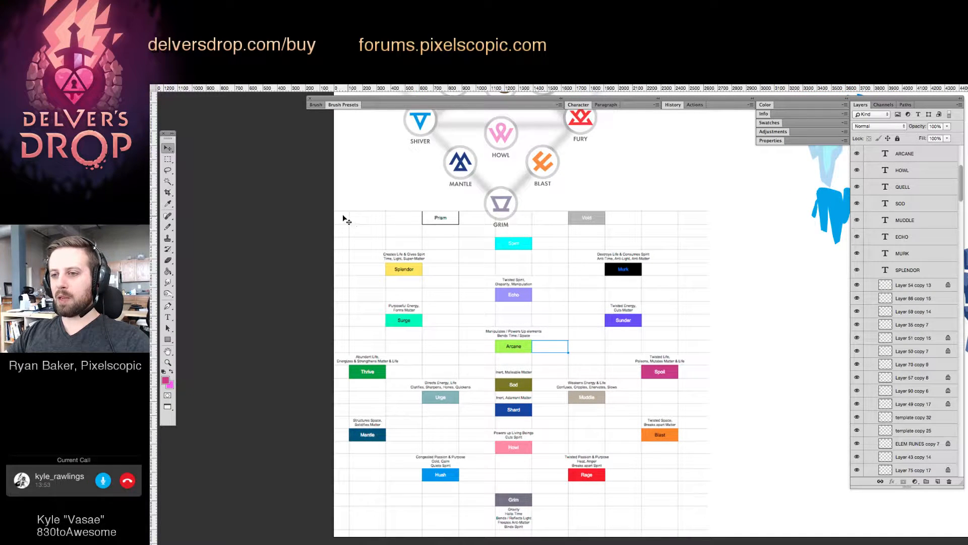
drag(335, 208, 504, 527)
drag(688, 315, 677, 296)
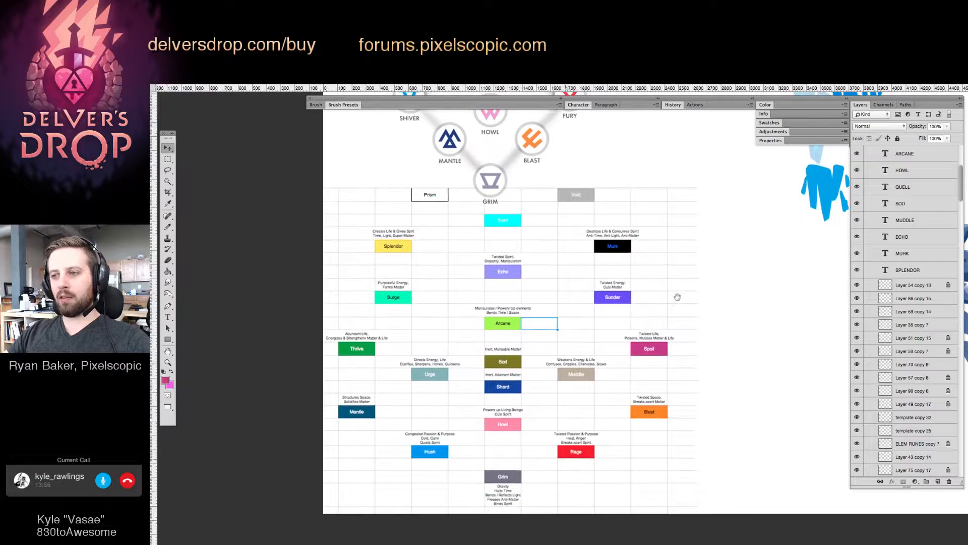
drag(720, 187, 529, 535)
drag(566, 378, 561, 419)
click(705, 356)
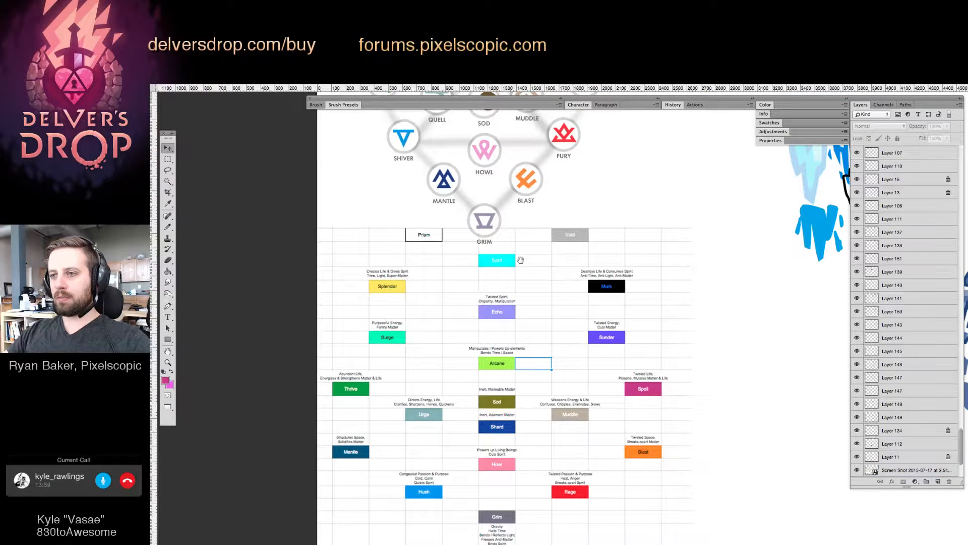
Examine the lower diagram's runes up close, from the Splendor and Murk pair down to Grim.
drag(508, 246, 501, 327)
key(z)
click(488, 238)
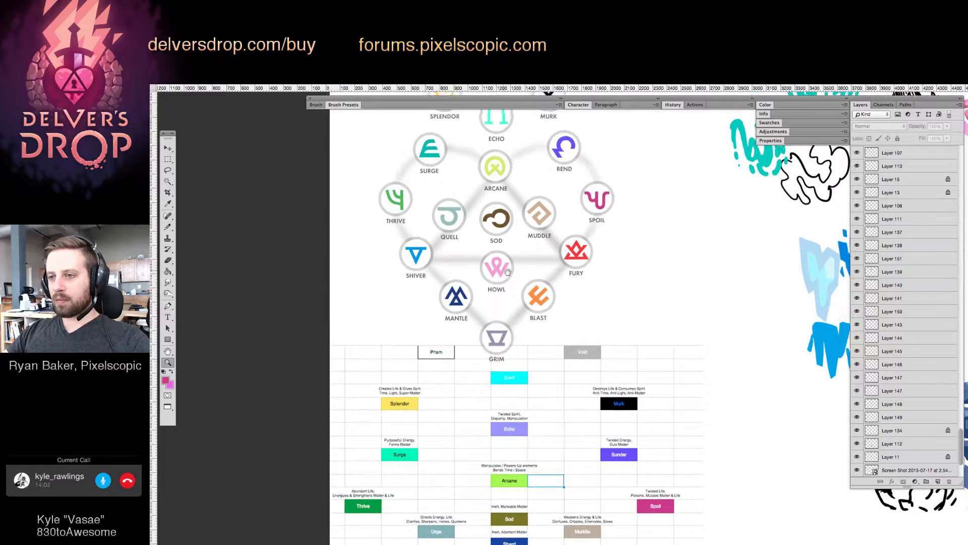
drag(460, 243, 447, 279)
click(483, 258)
key(v)
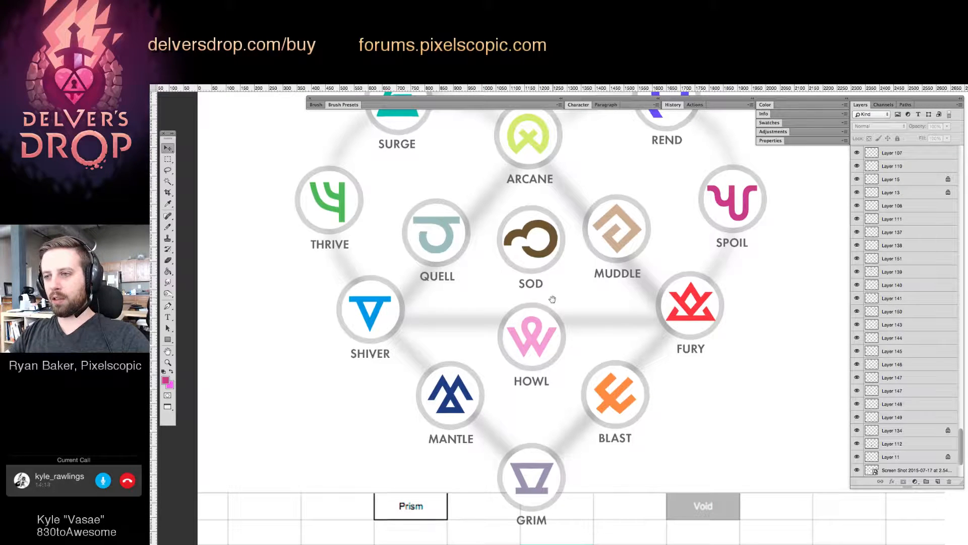
drag(553, 297, 539, 317)
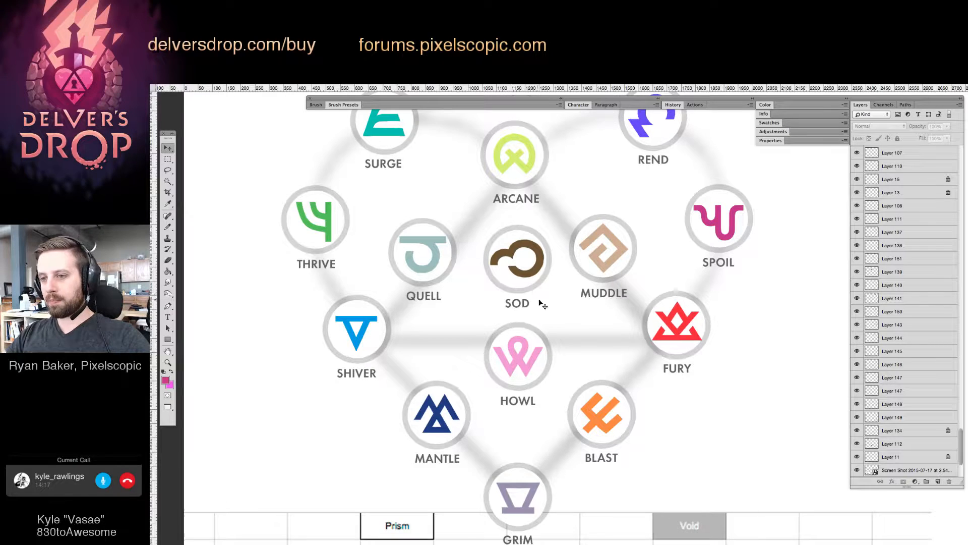
drag(580, 445, 556, 293)
drag(575, 343, 538, 256)
drag(539, 295, 484, 394)
drag(468, 202, 480, 198)
drag(450, 157, 517, 305)
drag(564, 287, 553, 313)
key(v)
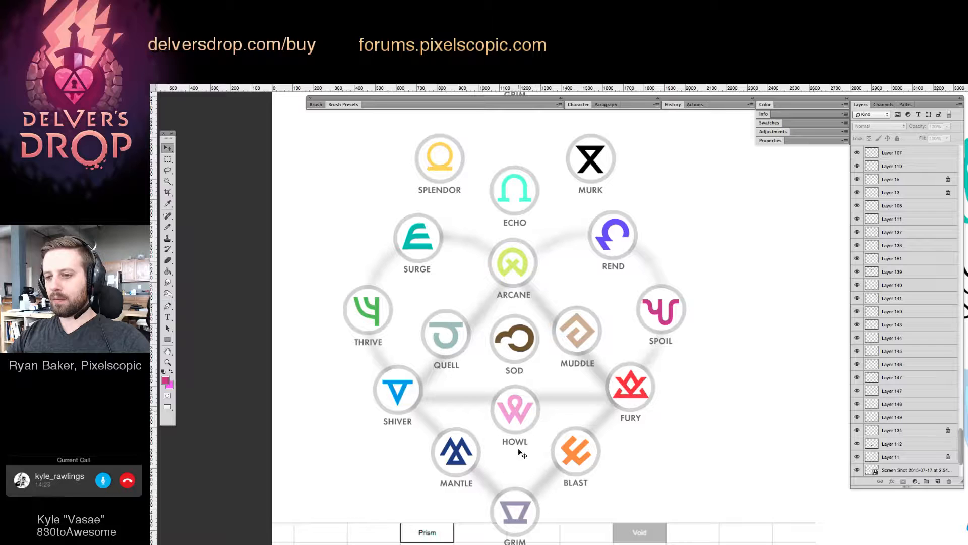
Select the Howl rune together with its label in the lower diagram.
click(520, 422)
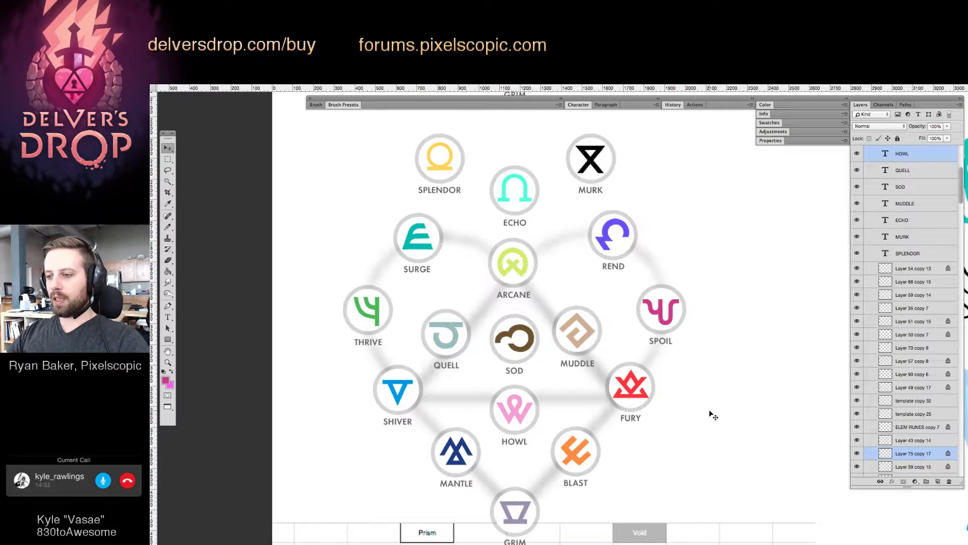
drag(680, 404, 676, 382)
drag(544, 306, 535, 327)
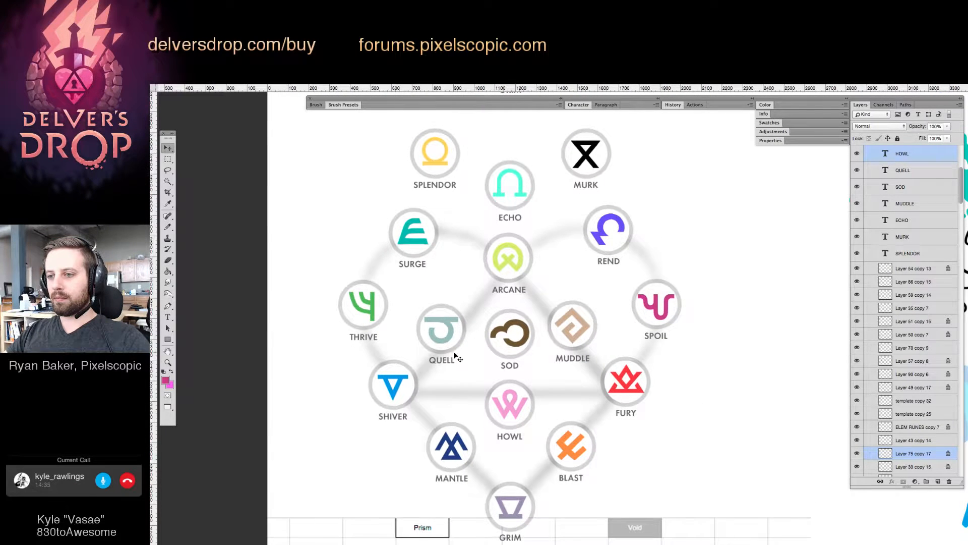
Rename the Quell label in the lower diagram as QUICK.
key(t)
drag(442, 359, 455, 360)
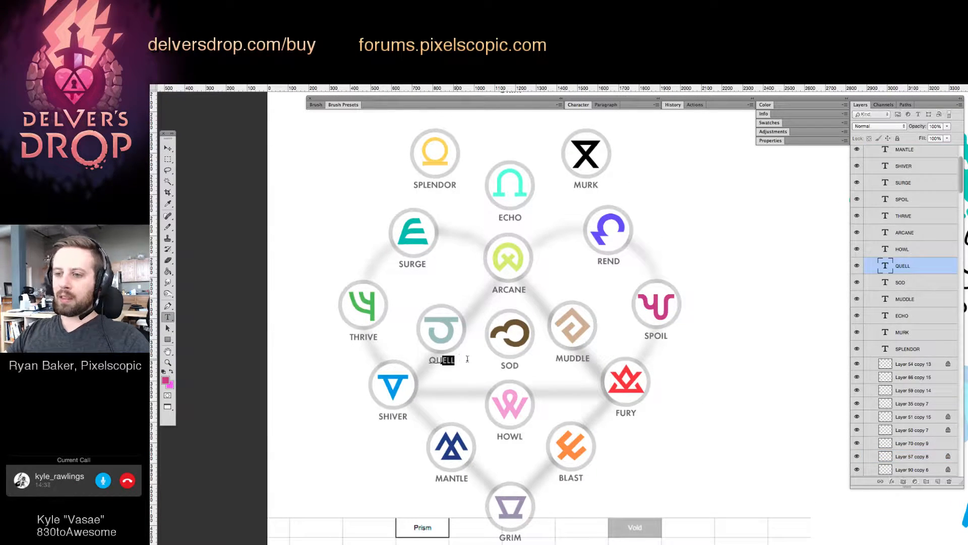
text(ICK)
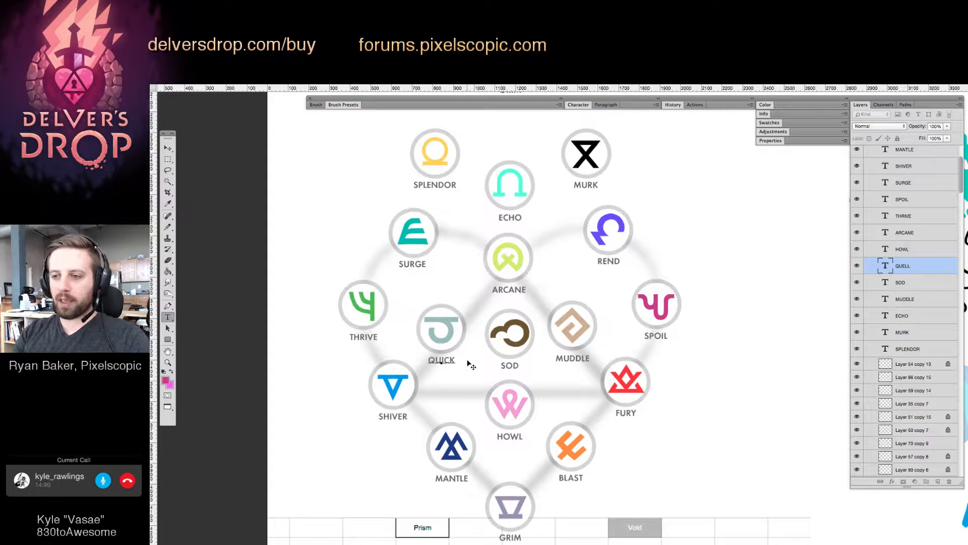
key(super+Return)
drag(611, 428, 620, 409)
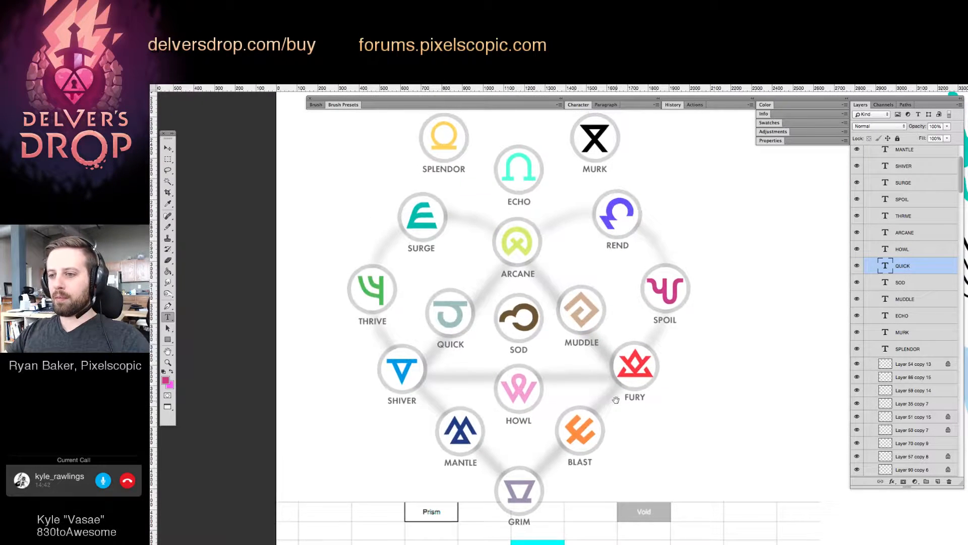
Place two stacked copies of the QUICK label in the blank area beside Mantle and change the lower copy to SWIFT.
drag(573, 323, 579, 354)
key(v)
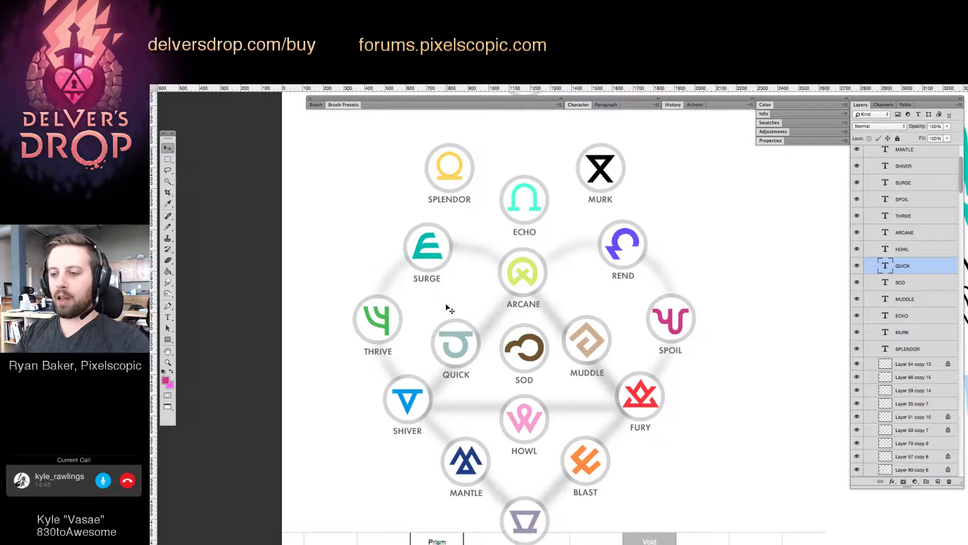
drag(457, 375, 324, 475)
key(t)
click(322, 472)
double_click(322, 472)
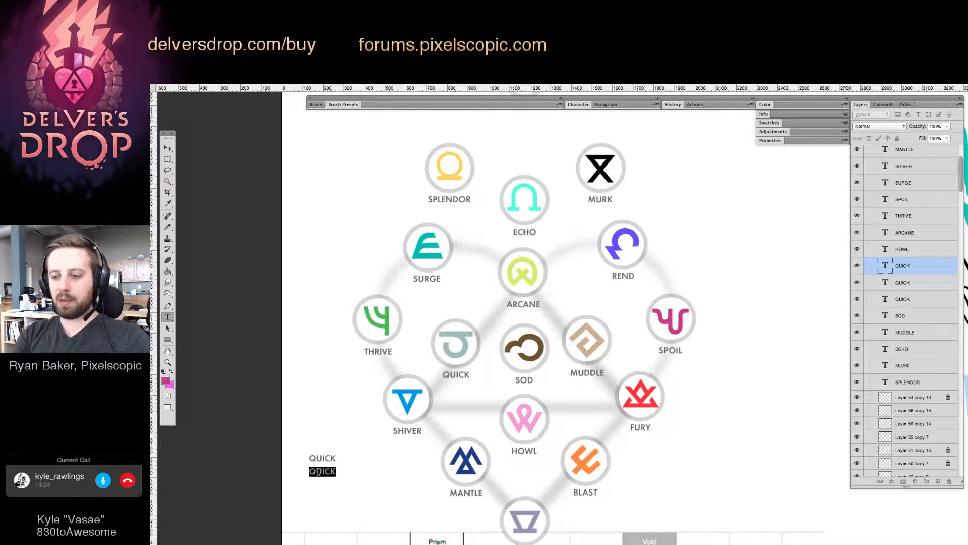
text(SWIFT)
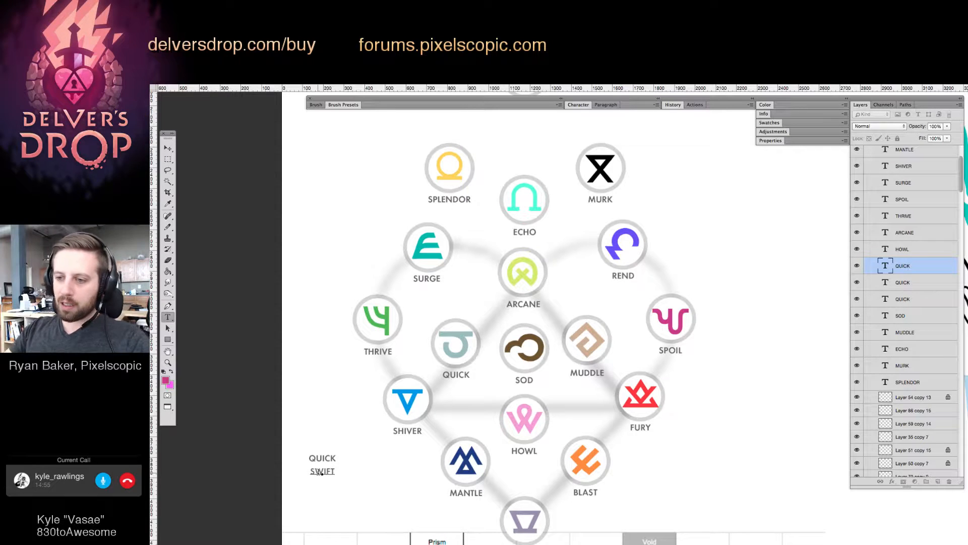
key(ctrl+Return)
Check the element chart and rename the Shiver label in the lower diagram as HUSH.
scroll(531, 499, down, 5)
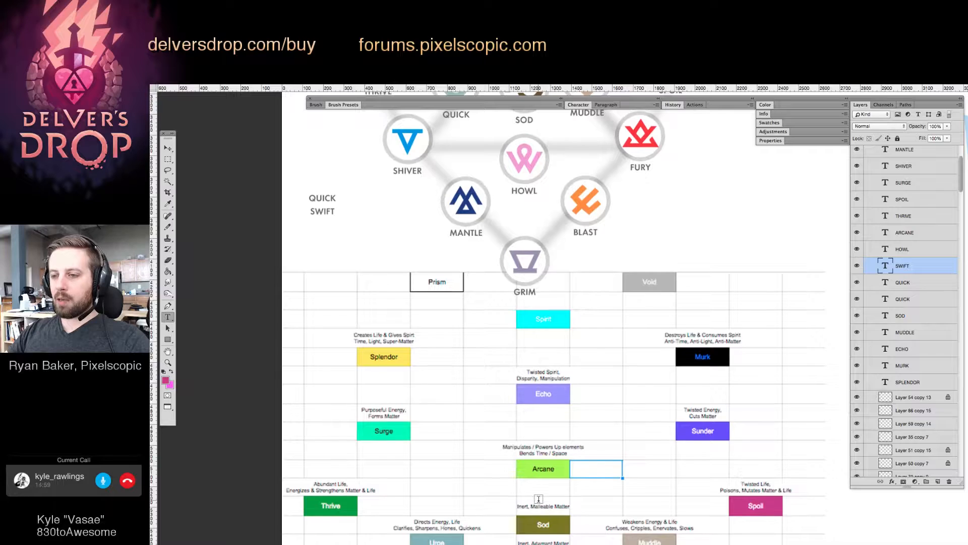
scroll(539, 499, up, 5)
scroll(543, 411, up, 1)
scroll(543, 411, right, 1)
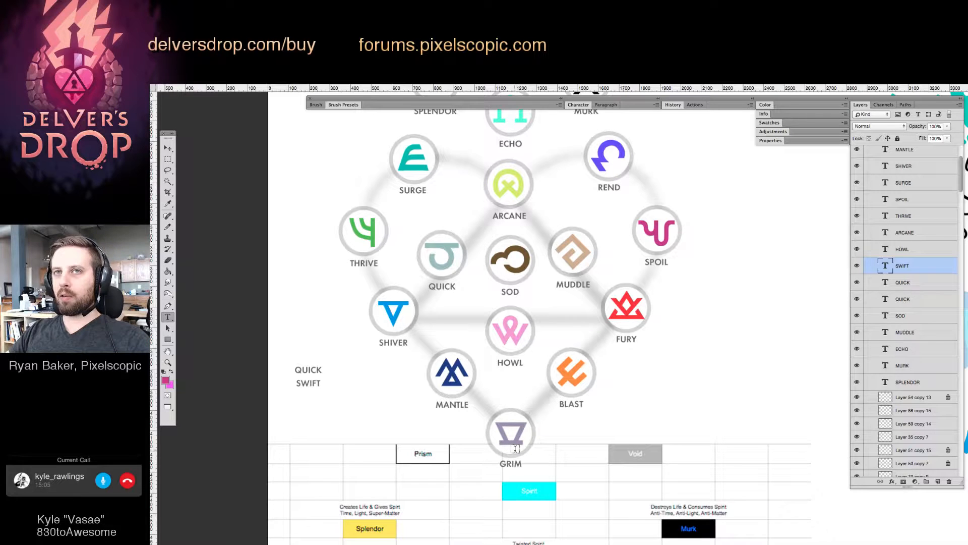
scroll(507, 384, up, 1)
scroll(507, 384, right, 1)
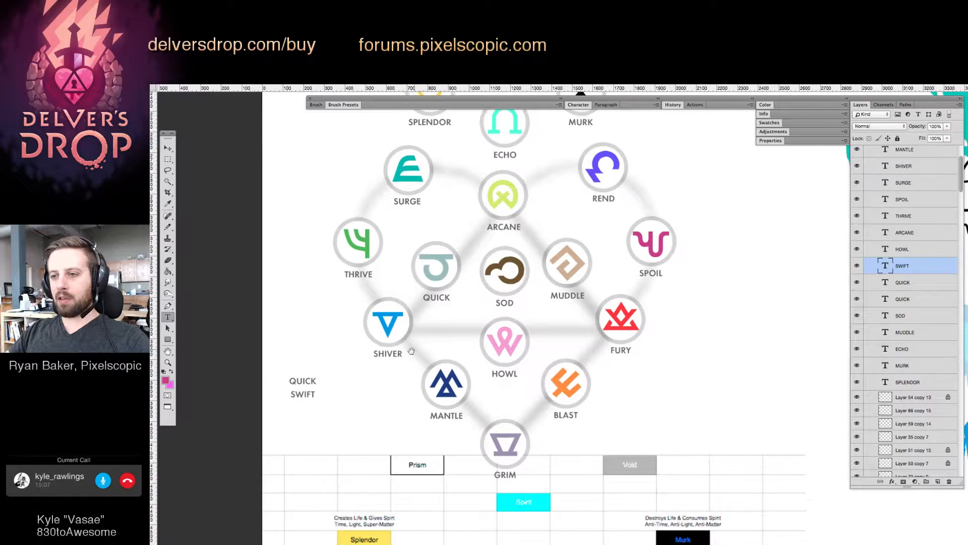
click(387, 353)
double_click(387, 353)
key(BackSpace)
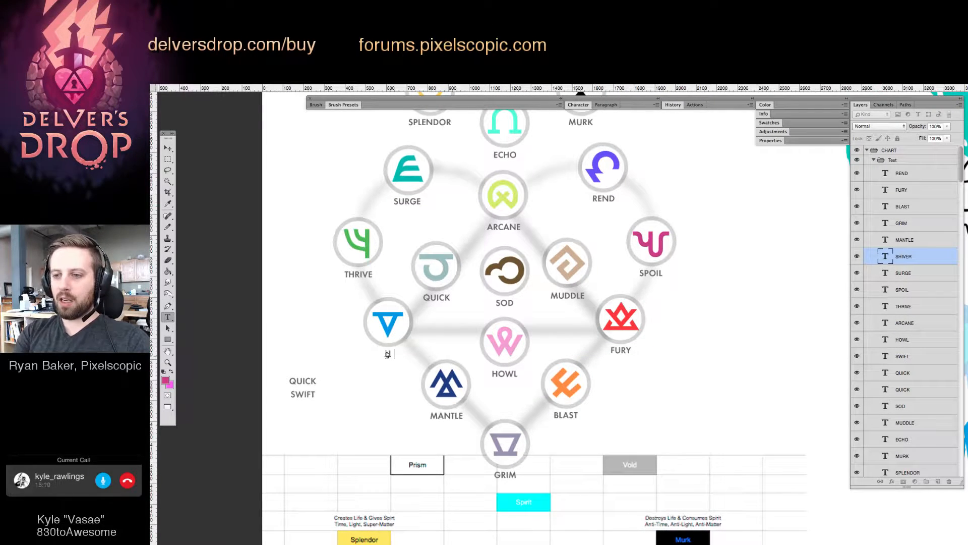
text(HUSH)
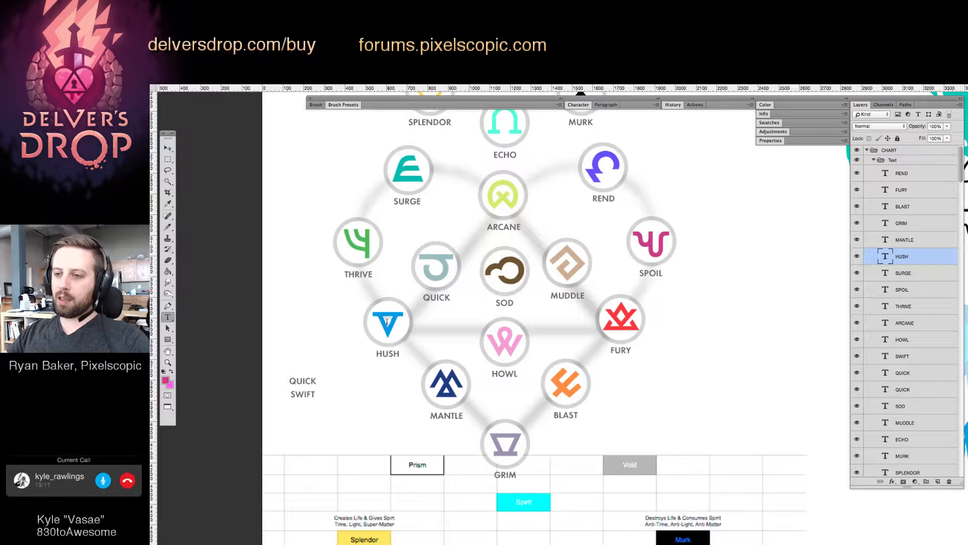
drag(387, 322, 382, 333)
key(v)
Examine the left half of the lower diagram, outline its runes from Surge to Mantle, and leave no layer selected.
drag(509, 377, 514, 273)
drag(534, 356, 540, 439)
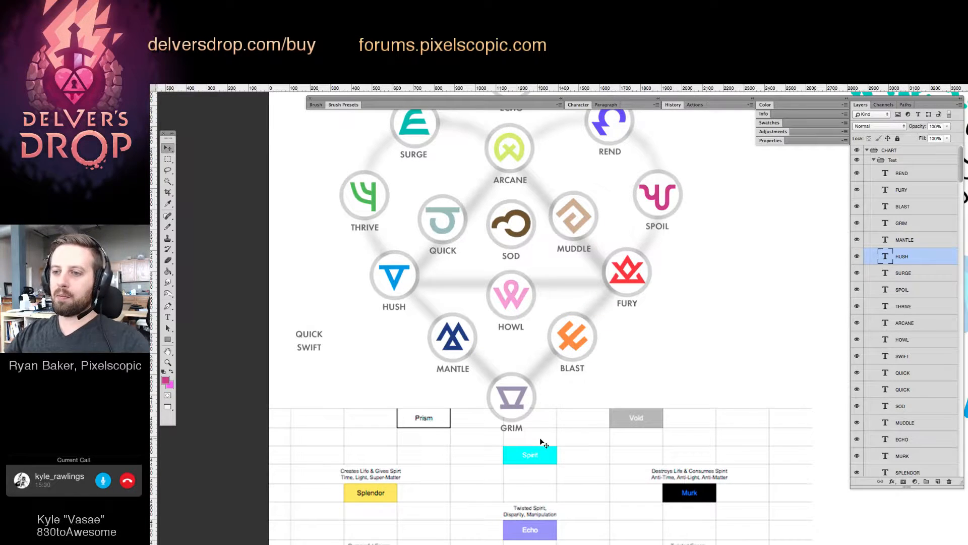
drag(542, 429, 546, 374)
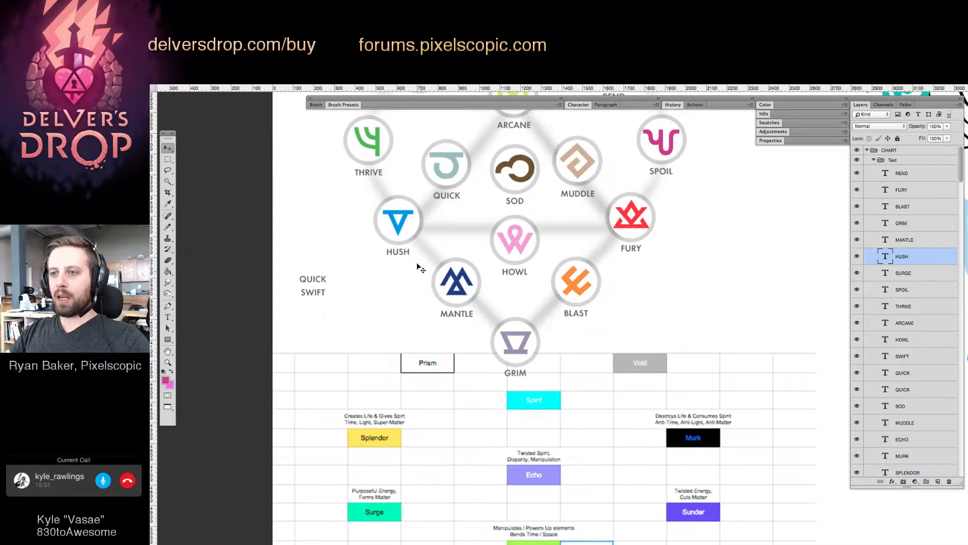
drag(407, 263, 384, 336)
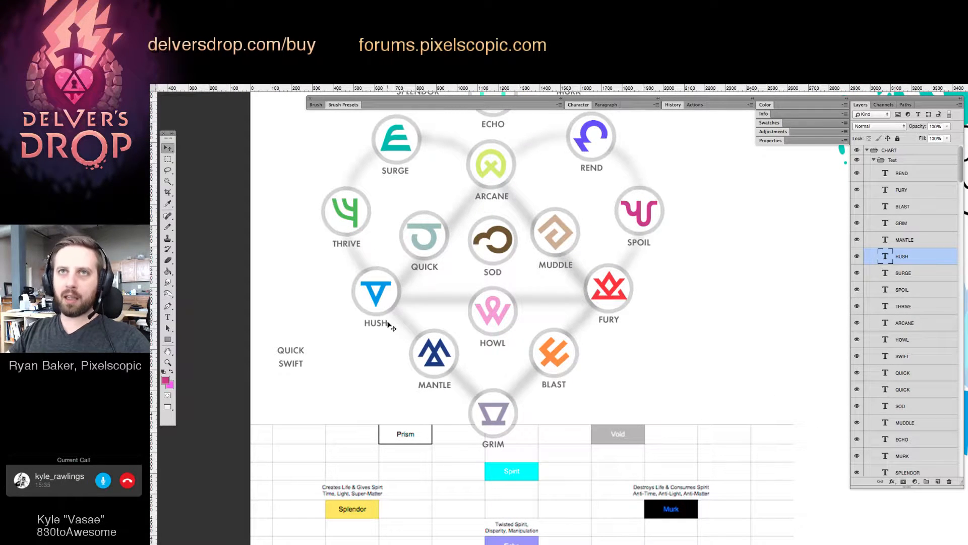
scroll(399, 303, up, 3)
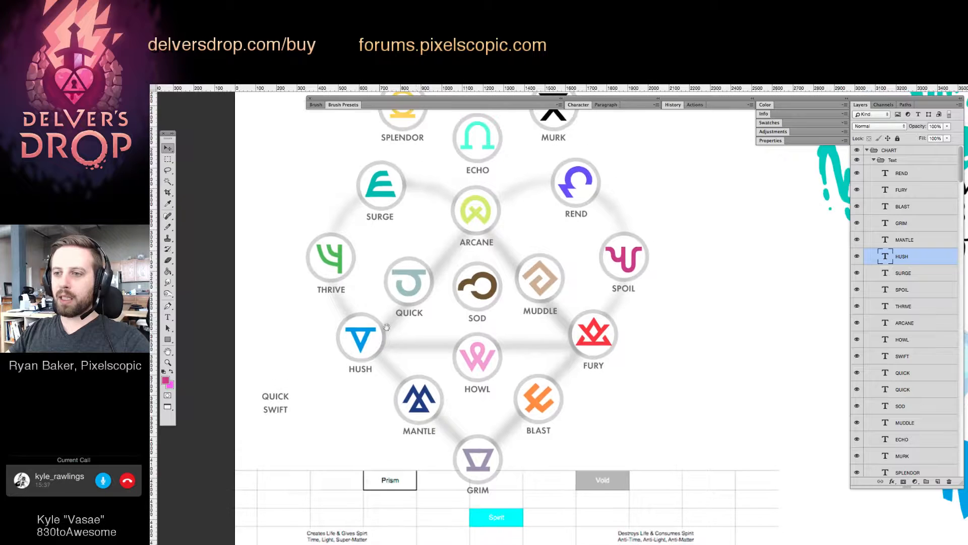
click(417, 291)
key(super+space)
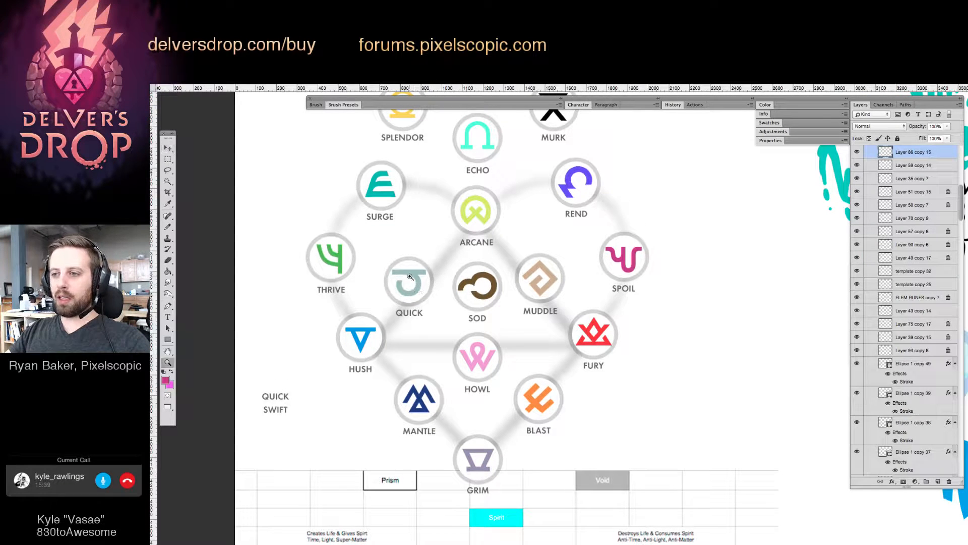
mouse_move(410, 271)
mouse_down()
mouse_move(417, 319)
mouse_move(416, 288)
mouse_up()
drag(308, 329, 366, 372)
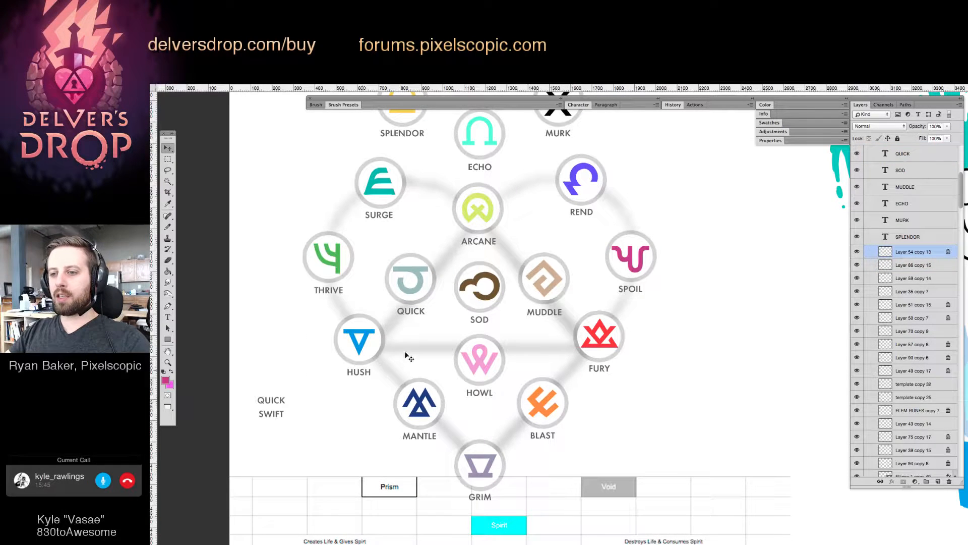
drag(289, 155, 477, 479)
click(599, 417)
Move the element chart screenshot straight down about 67 px, away from the Grim rune.
scroll(646, 335, down, 3)
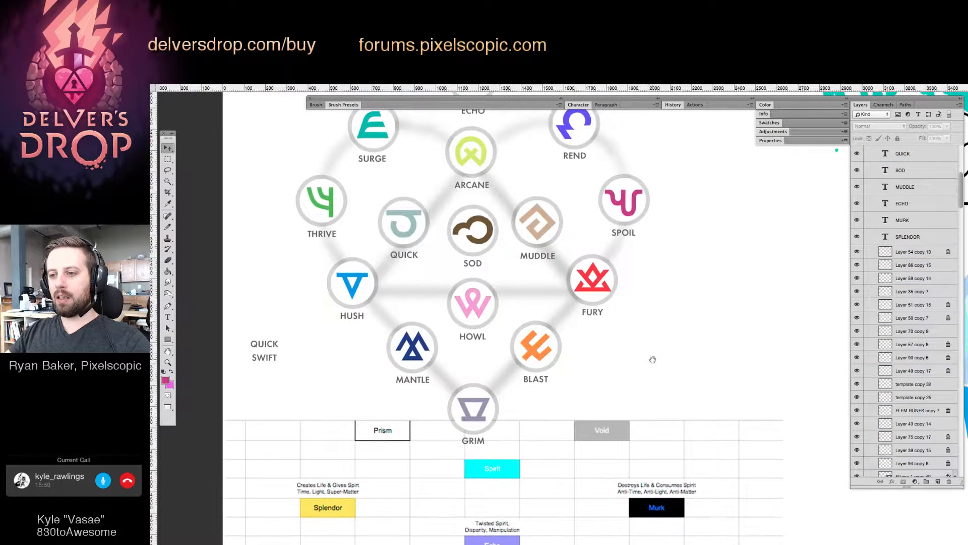
key(z)
drag(601, 422, 578, 425)
drag(578, 424, 534, 262)
key(v)
click(540, 318)
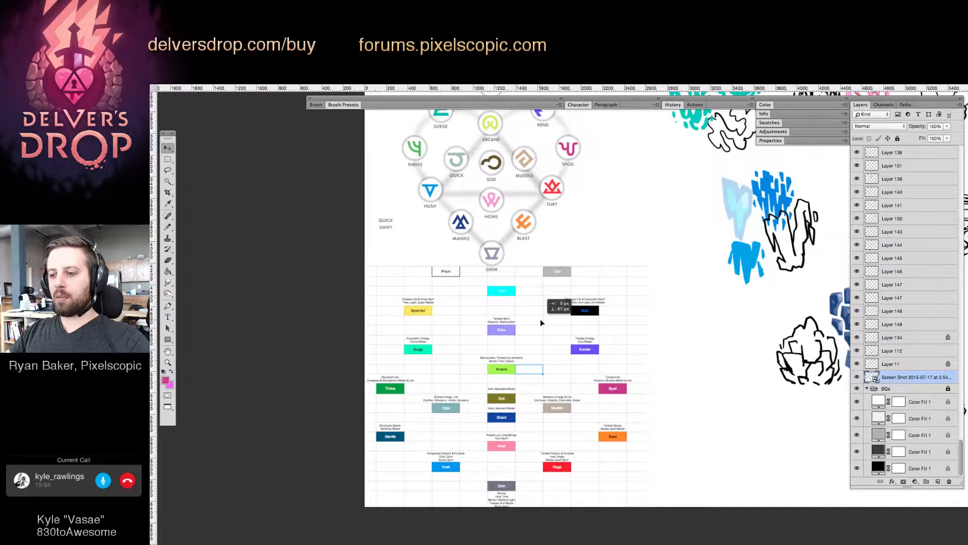
scroll(593, 349, up, 1)
Examine the relabelled lower diagram up close, comparing the positions of Hush and Fury on either side of Howl.
key(z)
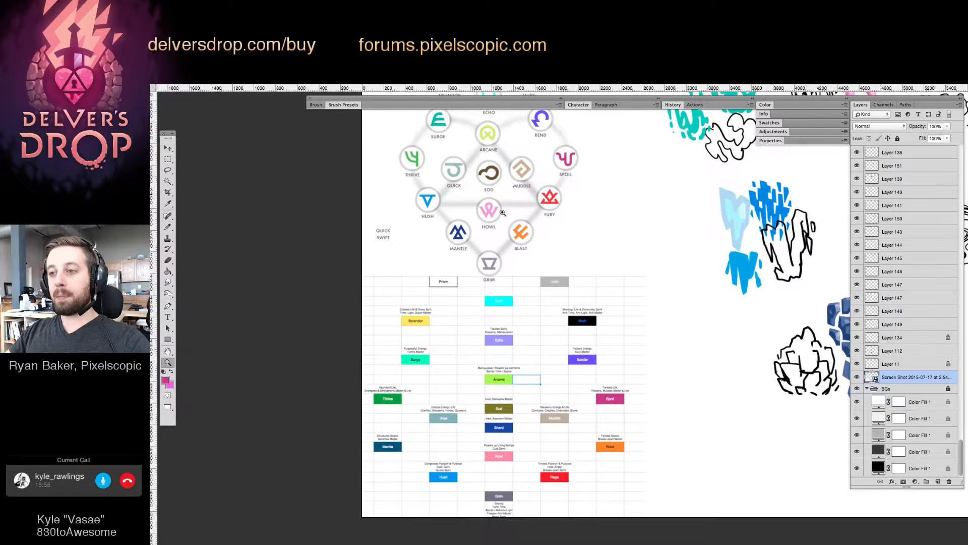
click(503, 217)
drag(548, 214, 553, 214)
drag(482, 186, 495, 304)
scroll(508, 300, up, 3)
key(v)
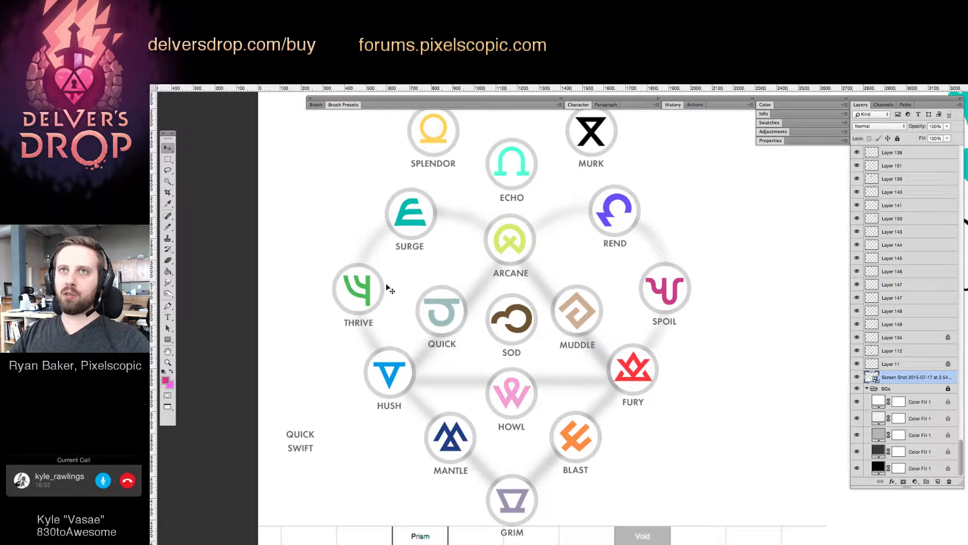
scroll(411, 373, down, 2)
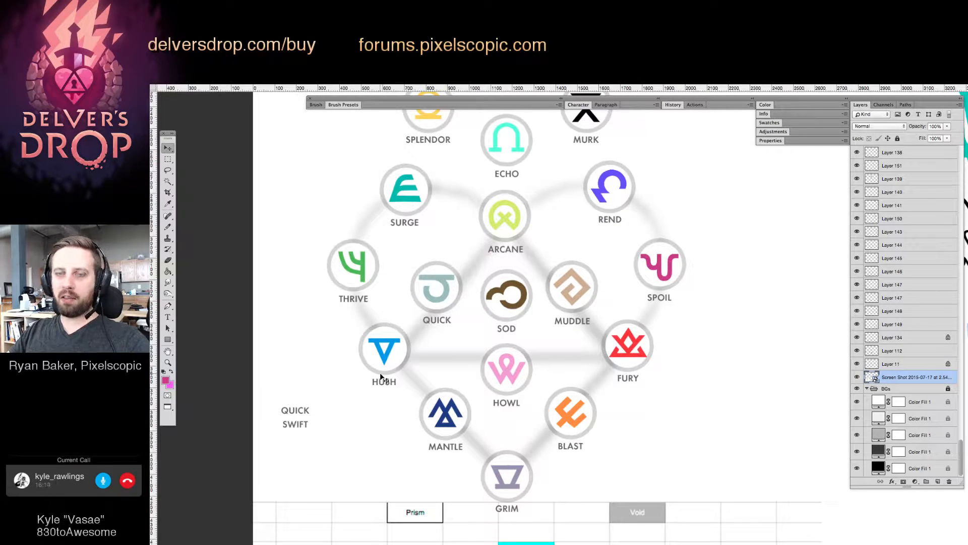
scroll(413, 385, down, 1)
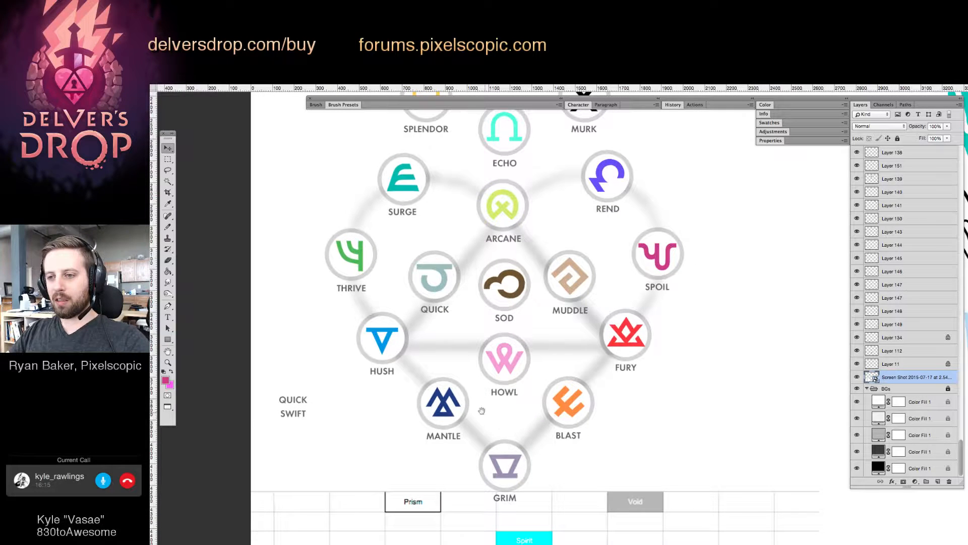
scroll(591, 393, up, 1)
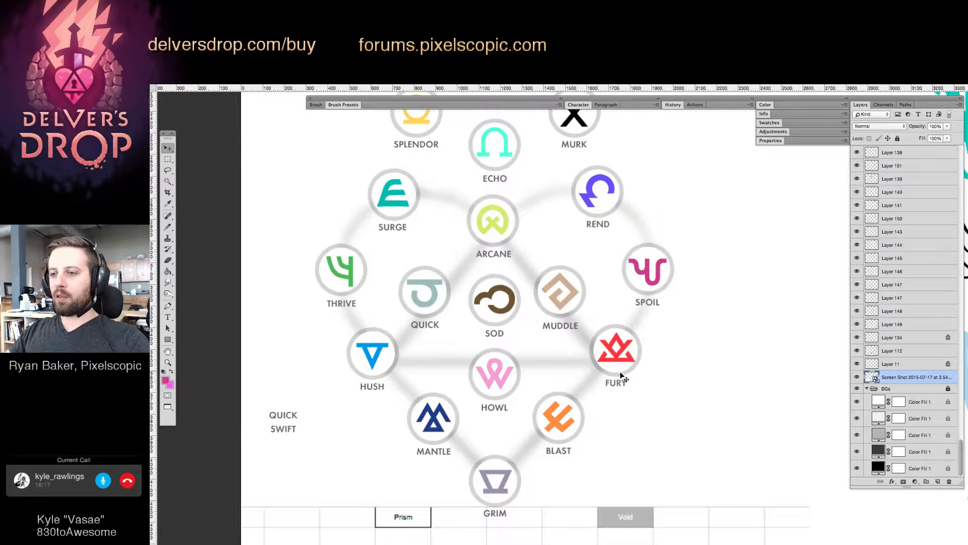
Move the Fury rune with its ring and label slightly inward so it mirrors Hush across the diagram.
drag(652, 344, 609, 366)
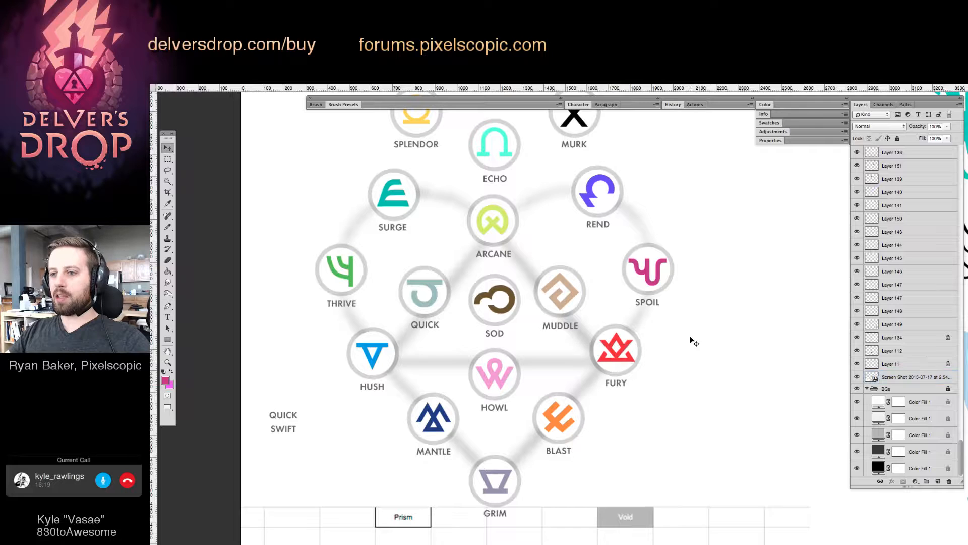
drag(682, 331, 610, 366)
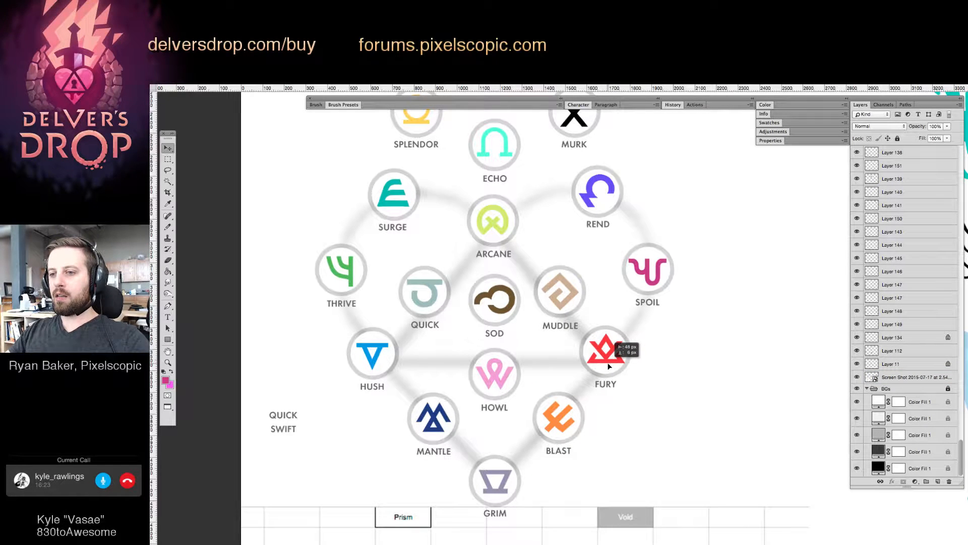
drag(610, 368, 609, 368)
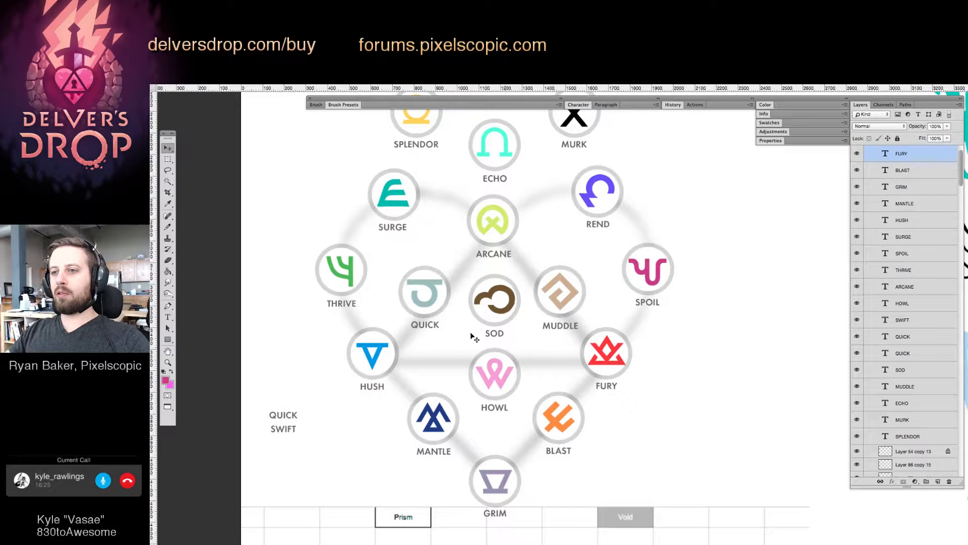
drag(343, 255, 338, 272)
drag(669, 336, 665, 331)
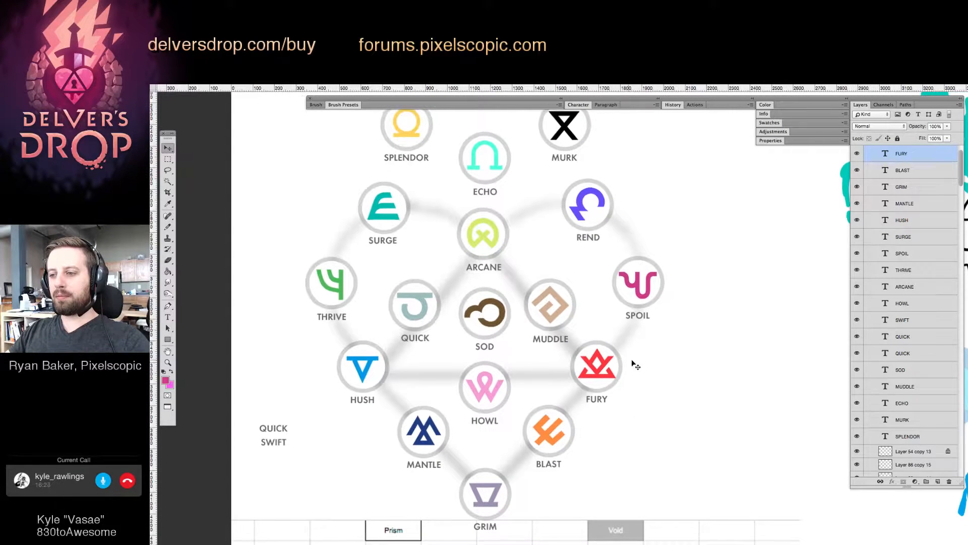
click(608, 372)
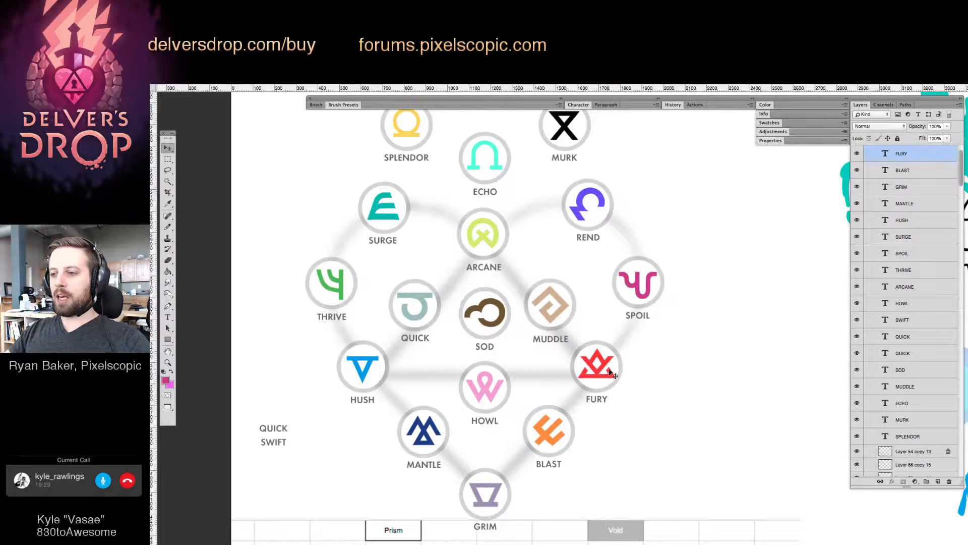
Nudge the Fury rune with its ring and label outward about 9 px, and shift the element chart straight down about 14 px.
drag(609, 371, 611, 372)
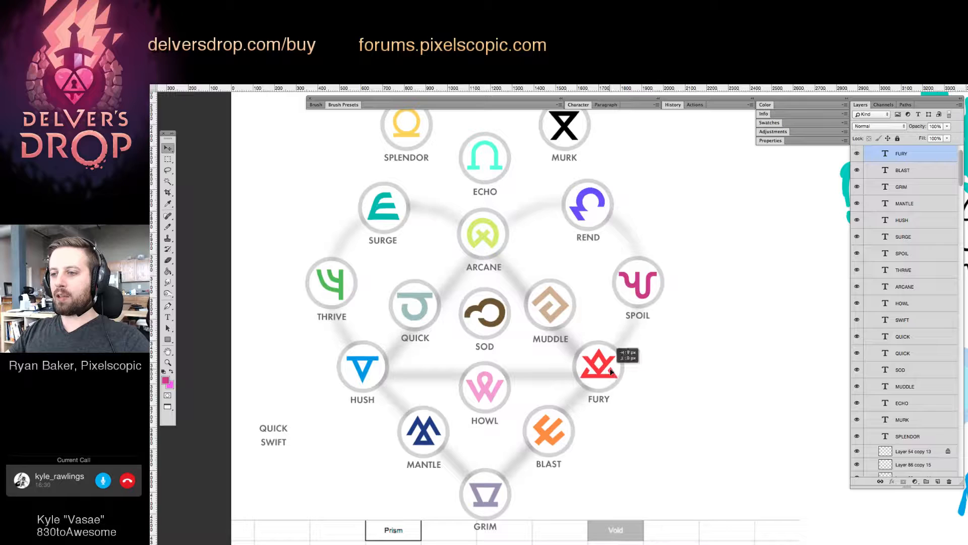
click(692, 394)
scroll(667, 423, down, 1)
scroll(667, 423, left, 1)
click(608, 518)
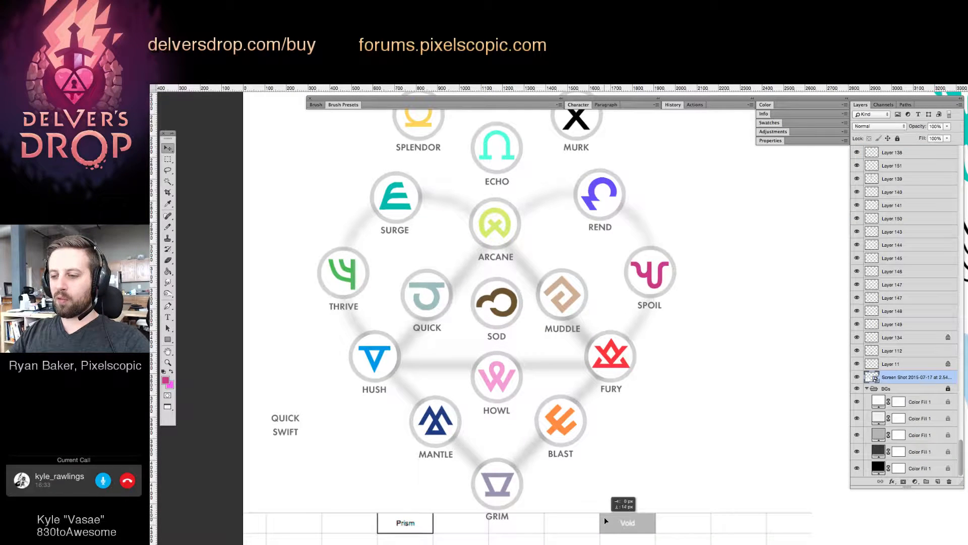
scroll(612, 471, up, 1)
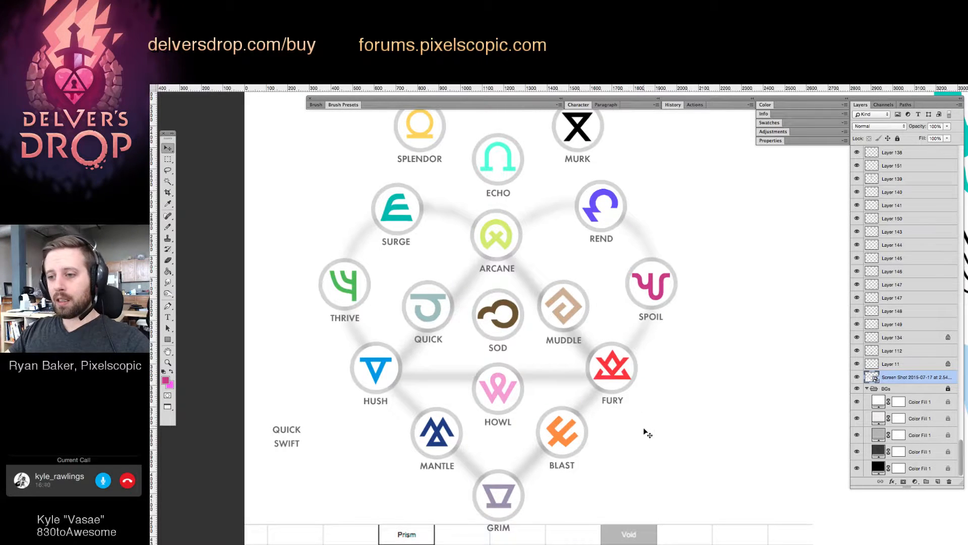
Move Mantle and Blast, each with ring and label, out of the lower diagram to park them outside Hush and Fury.
scroll(635, 423, down, 5)
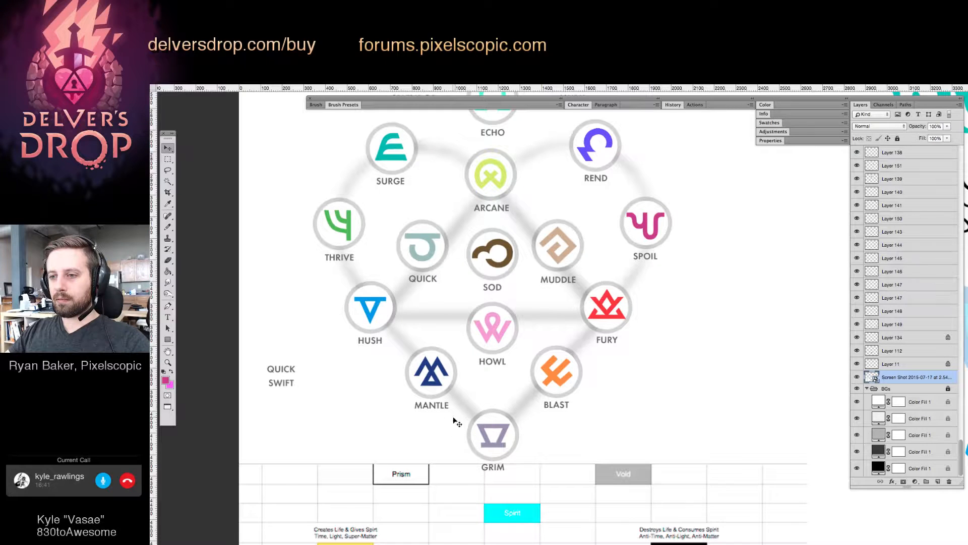
drag(416, 417, 417, 438)
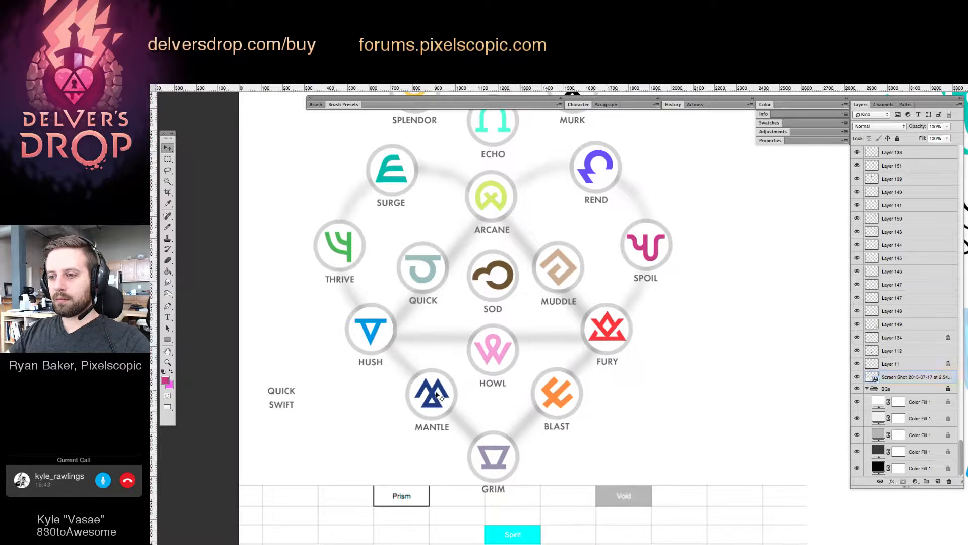
drag(431, 393, 300, 332)
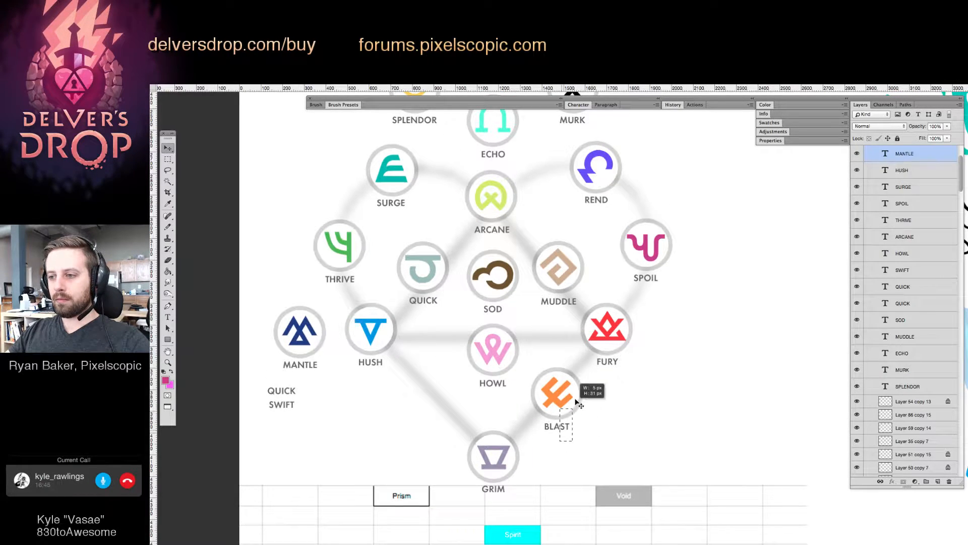
drag(564, 398, 698, 342)
Move Fury and Hush with their rings and labels into the vacated Blast and Mantle positions on either side above Grim.
drag(608, 345, 563, 400)
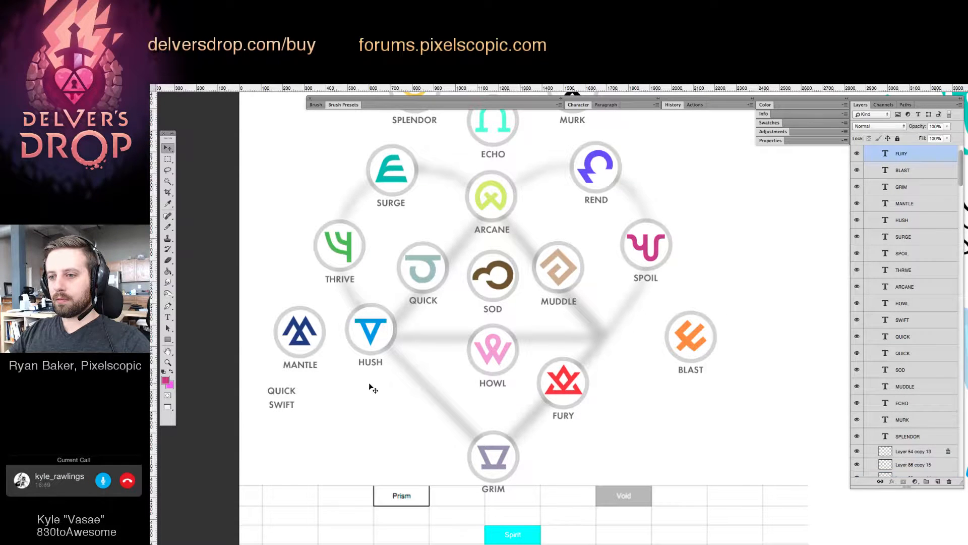
click(372, 331)
drag(371, 330, 423, 395)
click(570, 391)
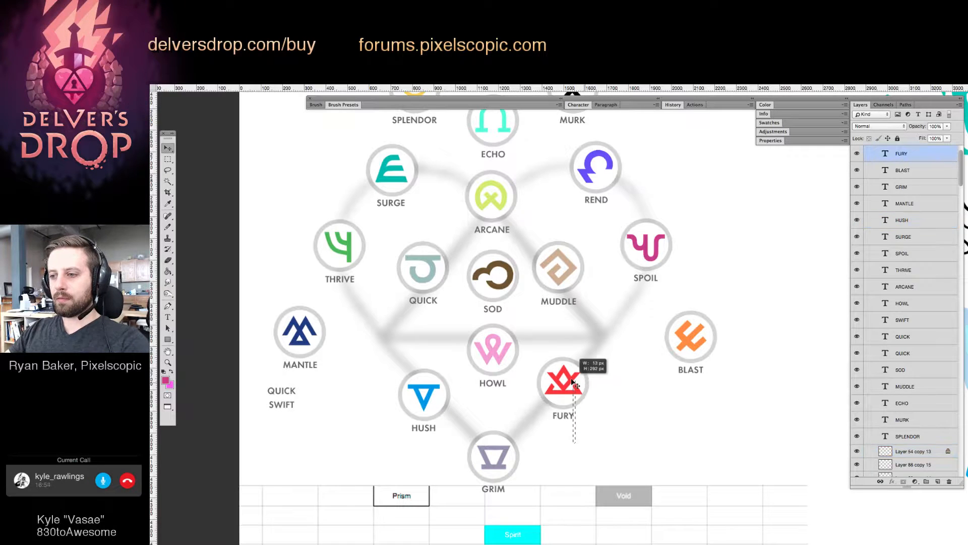
drag(557, 377, 579, 401)
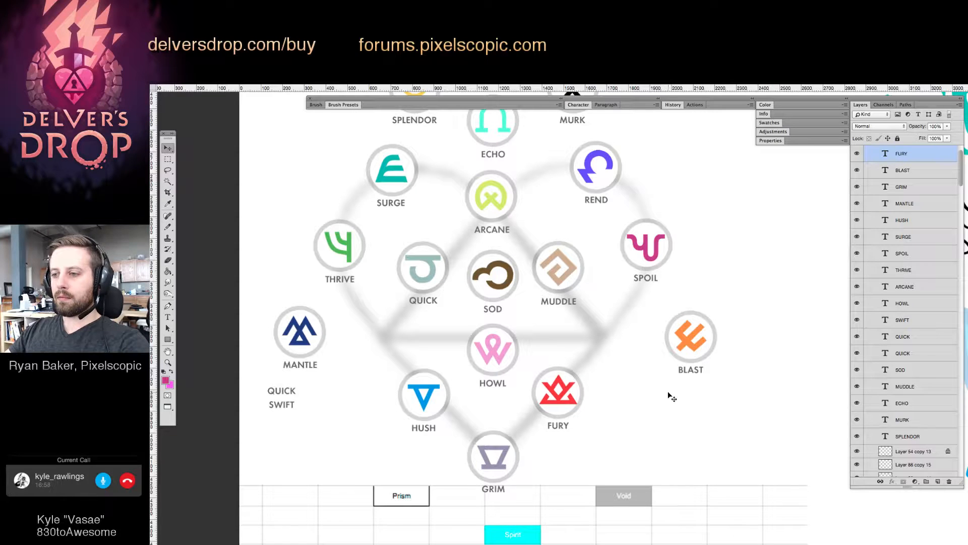
Place Blast and Mantle at the ends of the horizontal line in the lower diagram, where Fury and Hush were.
drag(662, 397, 617, 335)
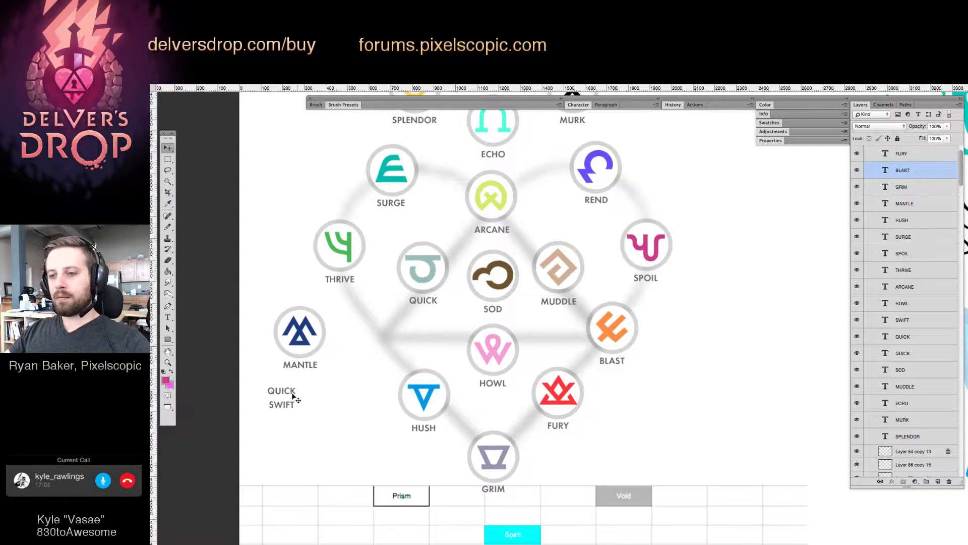
drag(271, 370, 365, 329)
drag(661, 374, 653, 400)
Check the swapped Mantle, Blast, Hush and Fury positions against the element chart and the upper diagram.
drag(573, 393, 561, 215)
scroll(513, 368, down, 1)
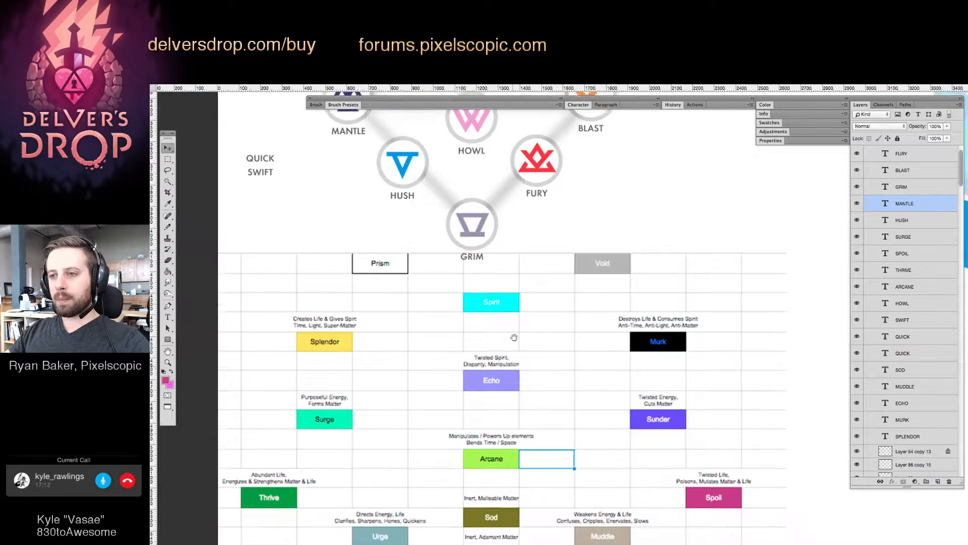
scroll(521, 386, up, 3)
scroll(545, 411, up, 2)
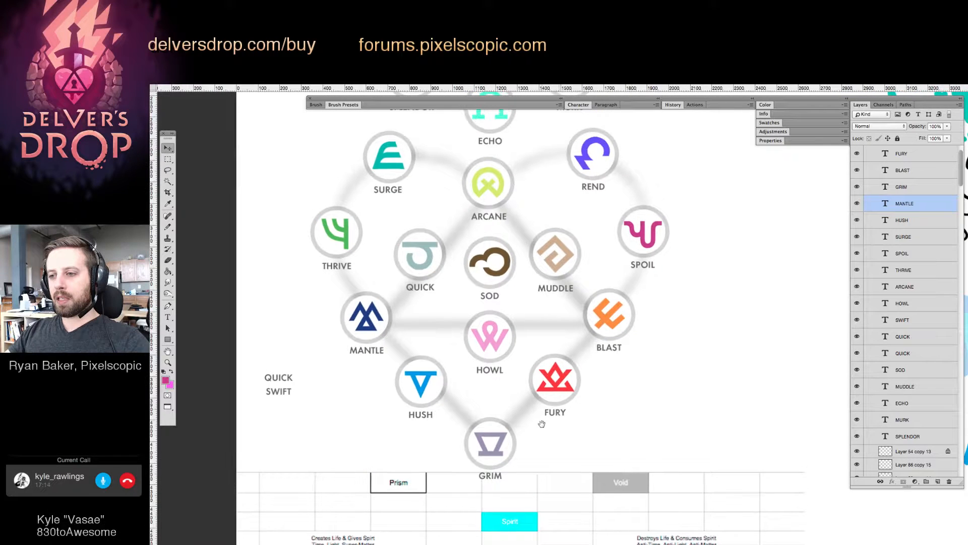
key(z)
alt+click(556, 426)
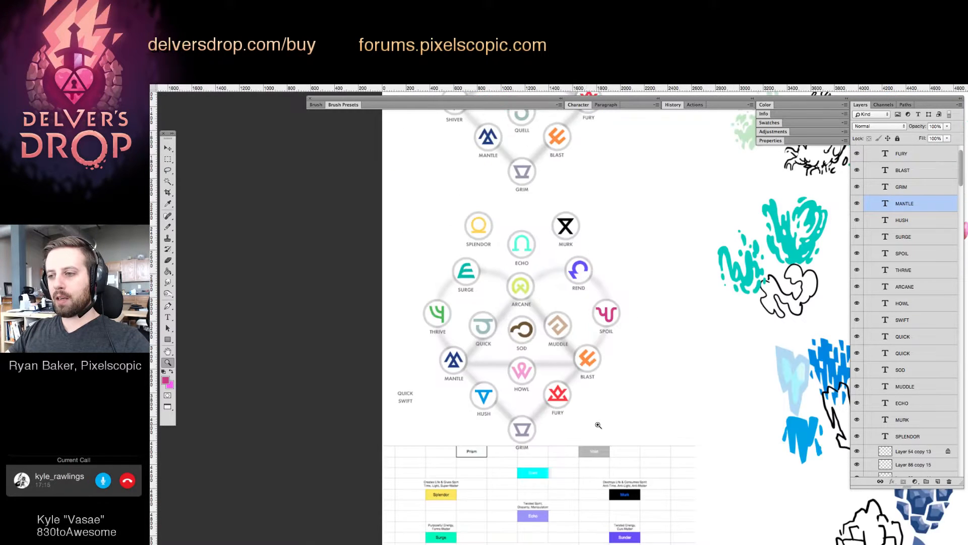
drag(598, 464, 577, 372)
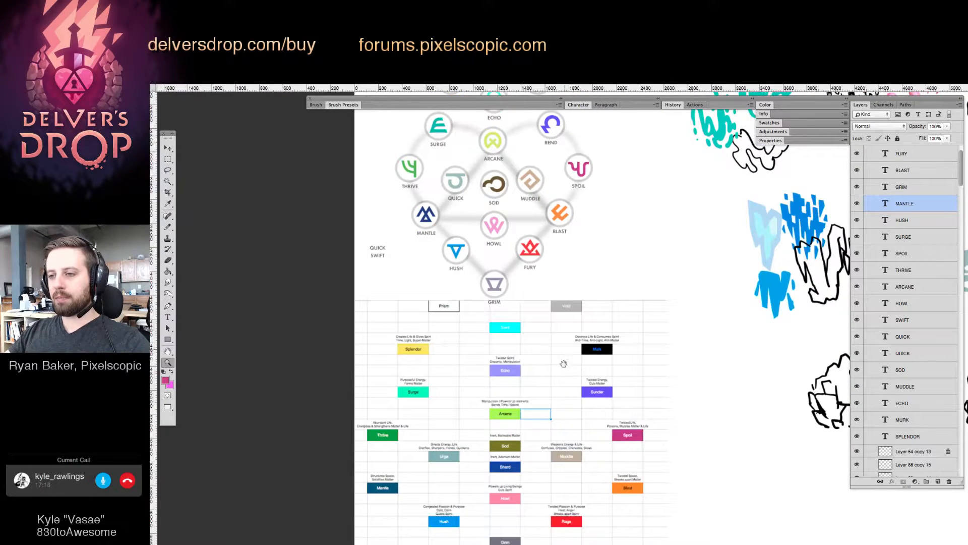
drag(517, 114, 505, 459)
Trace the outer runes of the upper diagram from Spoil through Rend, Fury, Blast, Mantle, Shiver and Surge to Thrive.
key(v)
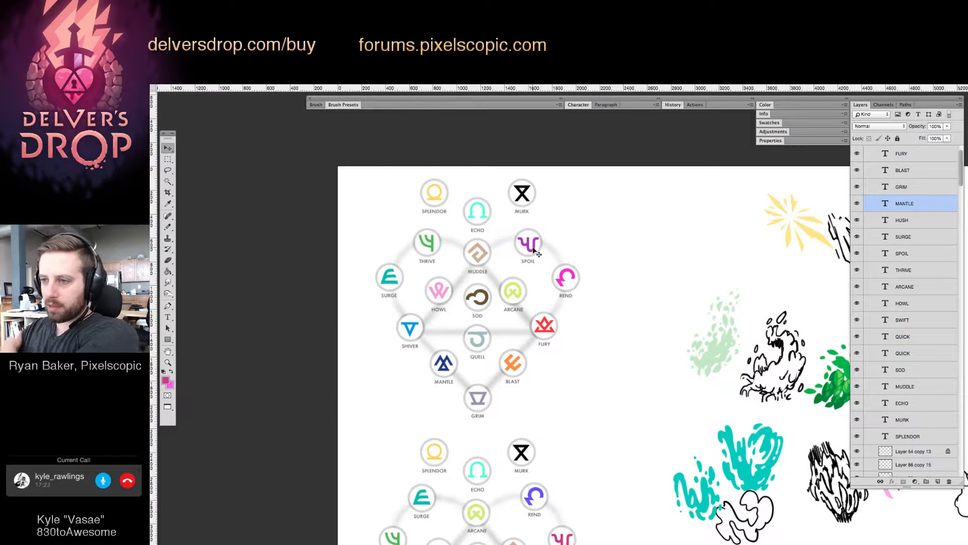
click(534, 250)
click(573, 276)
click(549, 327)
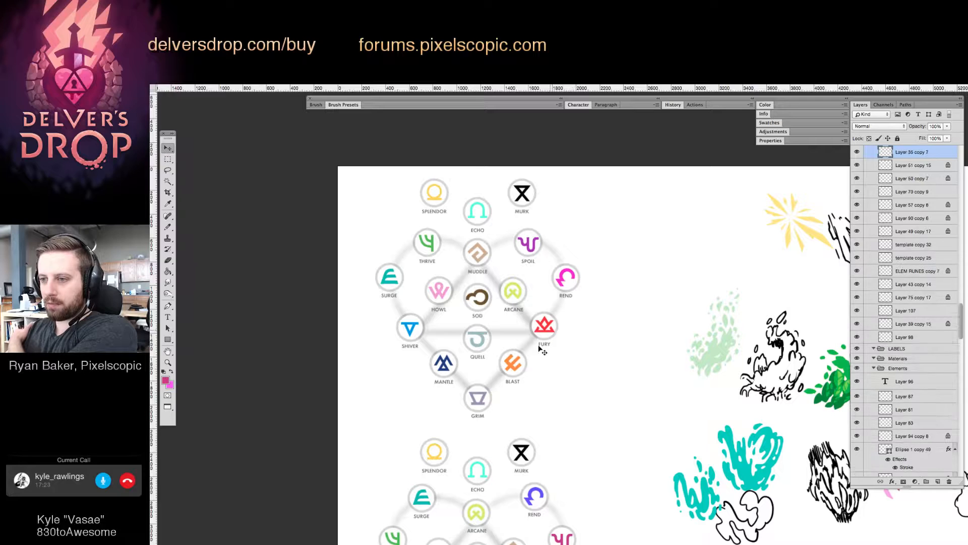
click(518, 367)
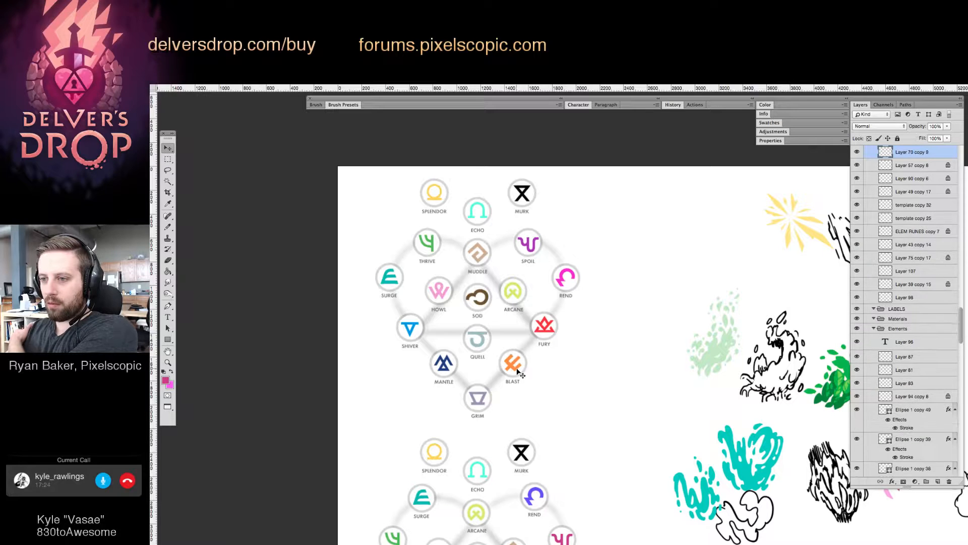
click(444, 364)
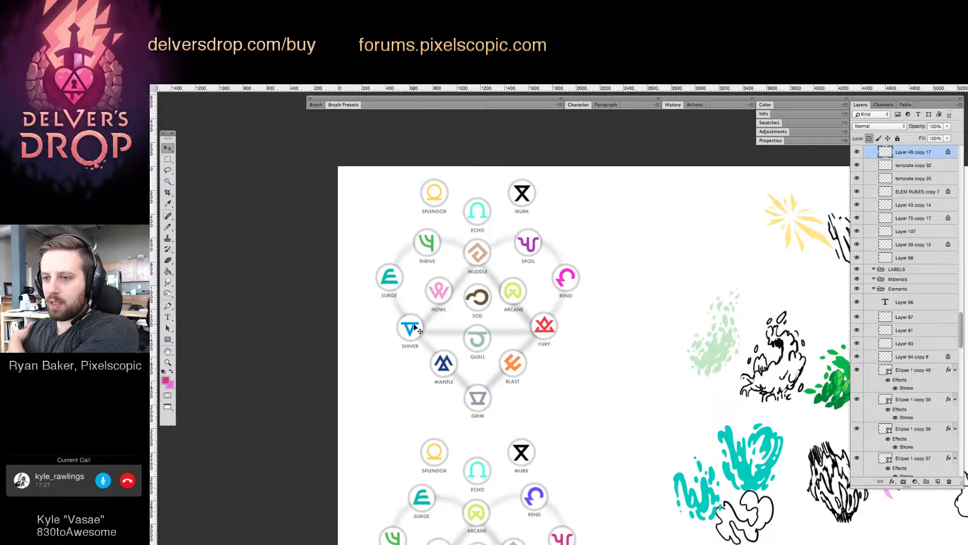
click(419, 329)
click(396, 279)
click(424, 255)
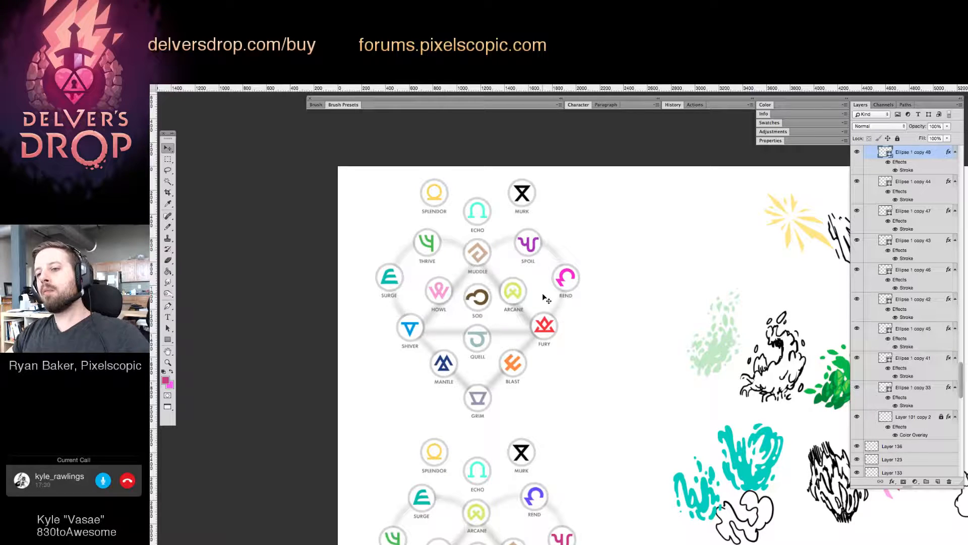
Try to move the Surge rune and its ring up over Thrive in the upper diagram, and undo the move.
drag(578, 480, 564, 288)
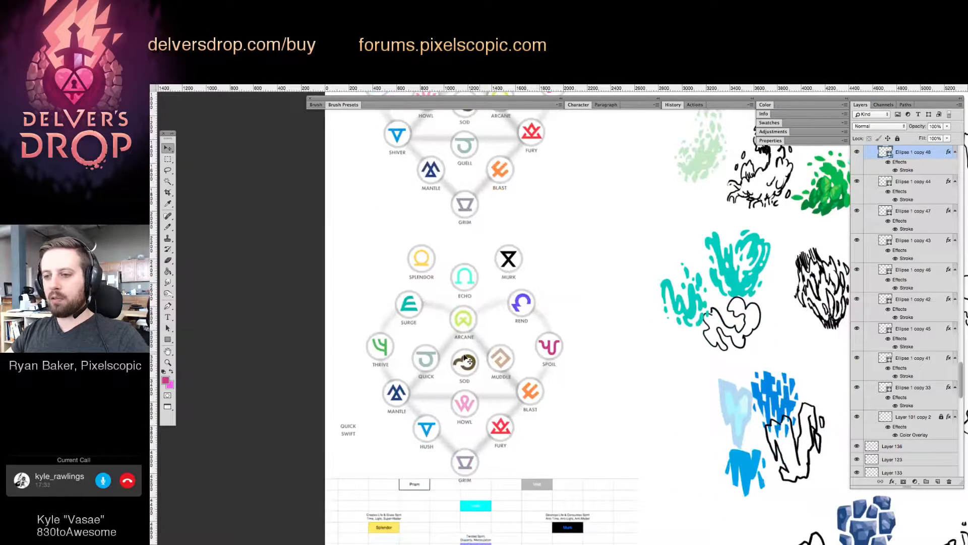
key(z)
click(467, 353)
click(467, 353)
scroll(466, 343, up, 10)
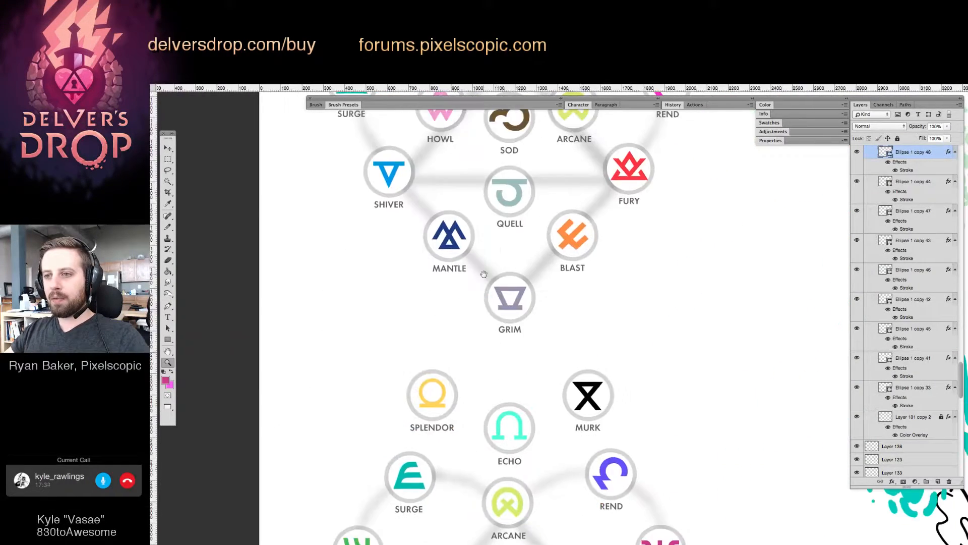
scroll(466, 331, up, 1)
key(v)
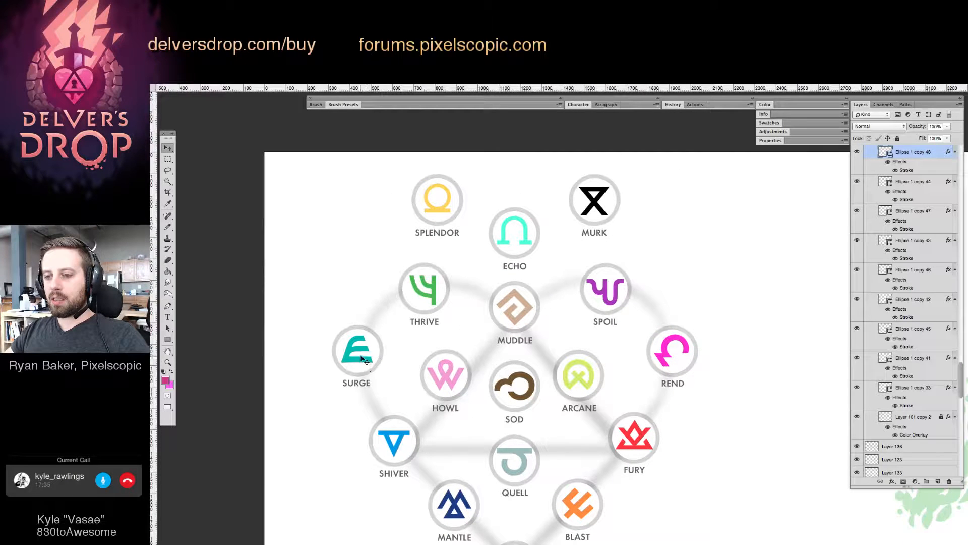
click(364, 352)
click(446, 208)
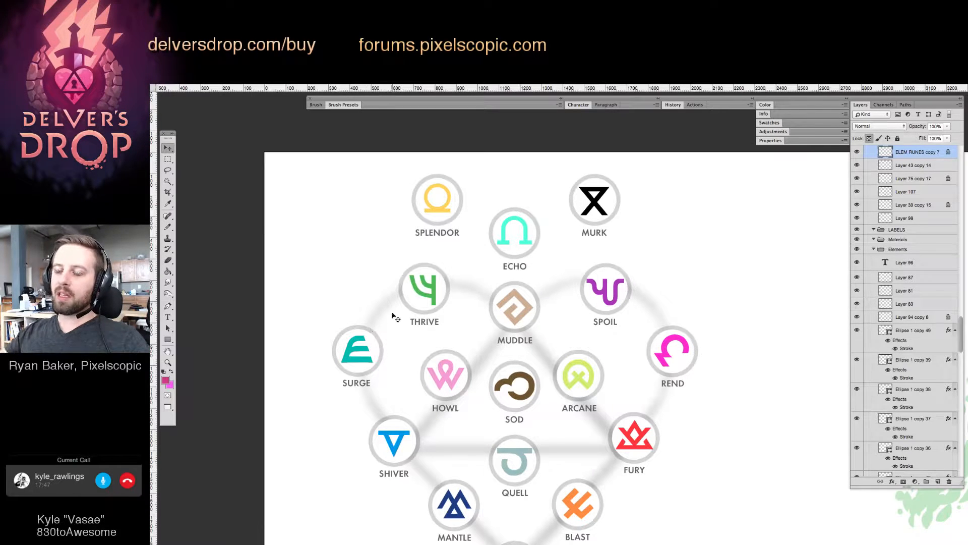
drag(315, 322, 414, 289)
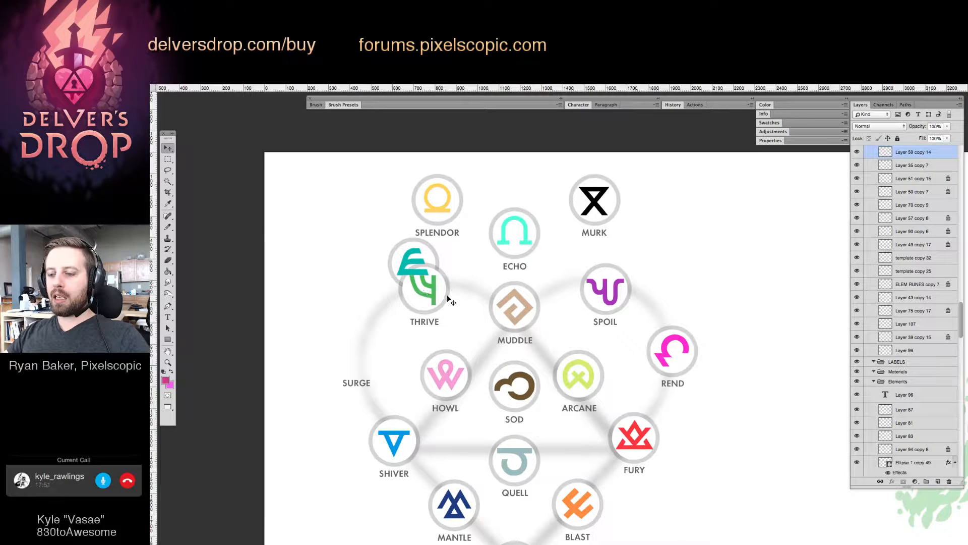
key(super+z)
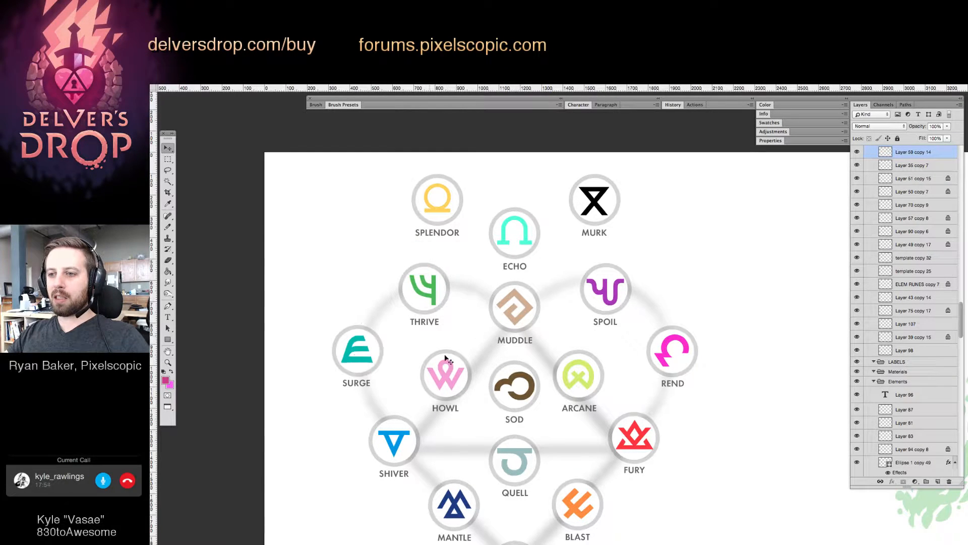
Examine the lower diagram's left-hand sequence from Surge through Thrive, Mantle and Hush down to Grim.
drag(455, 375, 472, 164)
drag(463, 411, 454, 216)
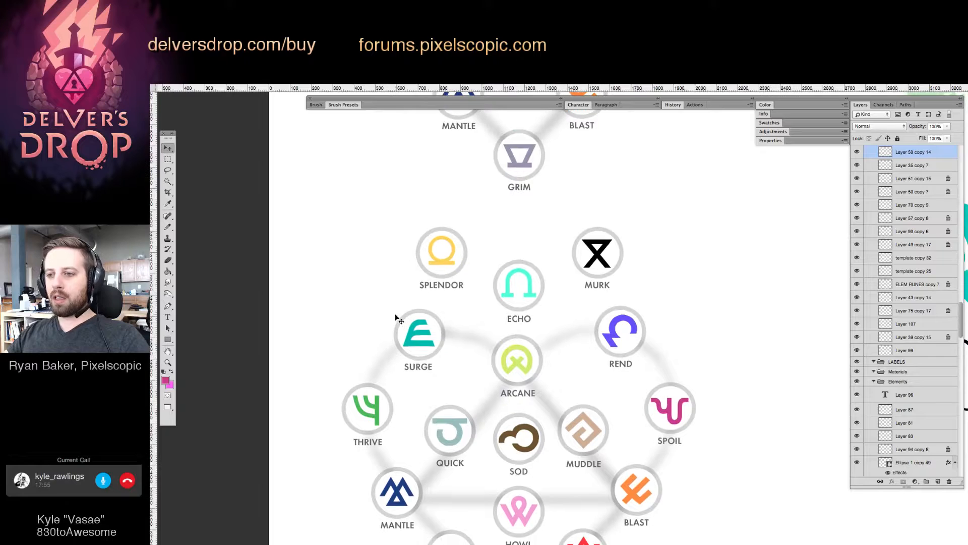
drag(395, 313, 433, 376)
drag(433, 374, 447, 315)
drag(352, 317, 387, 385)
drag(386, 327, 406, 264)
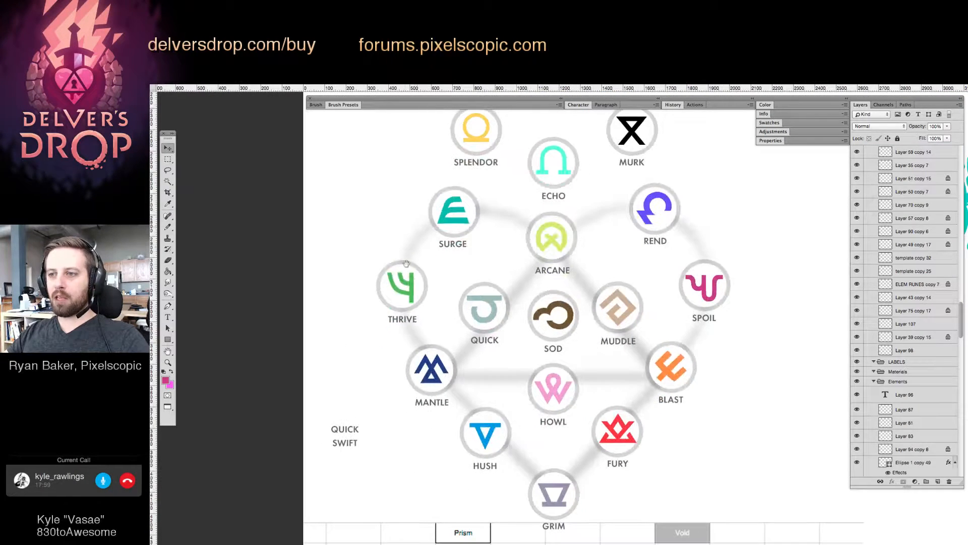
drag(389, 349, 491, 468)
drag(521, 464, 517, 418)
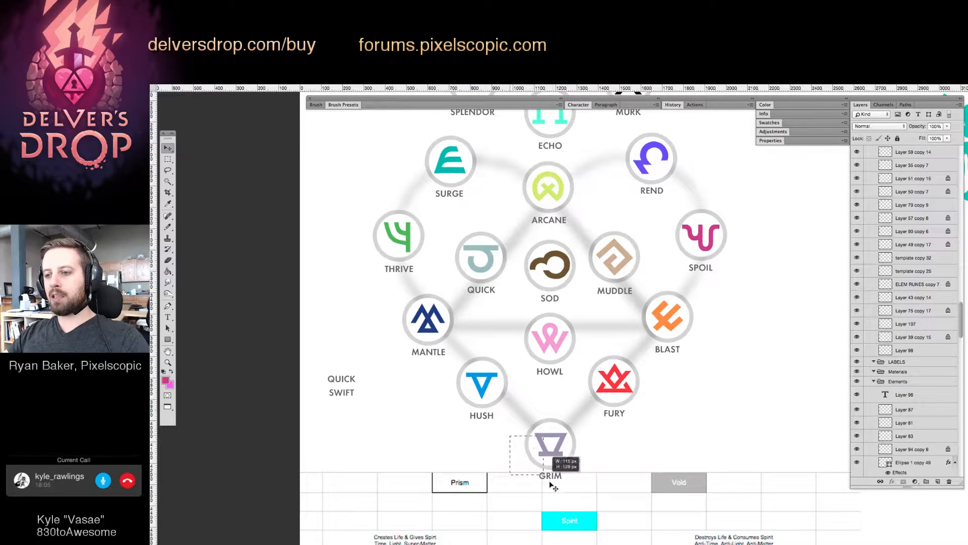
drag(550, 470, 538, 433)
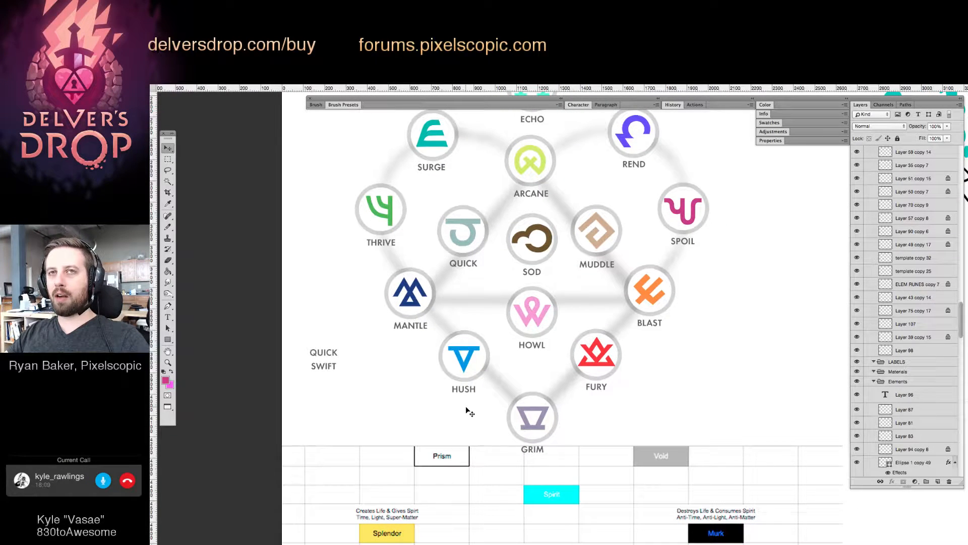
drag(475, 409, 484, 374)
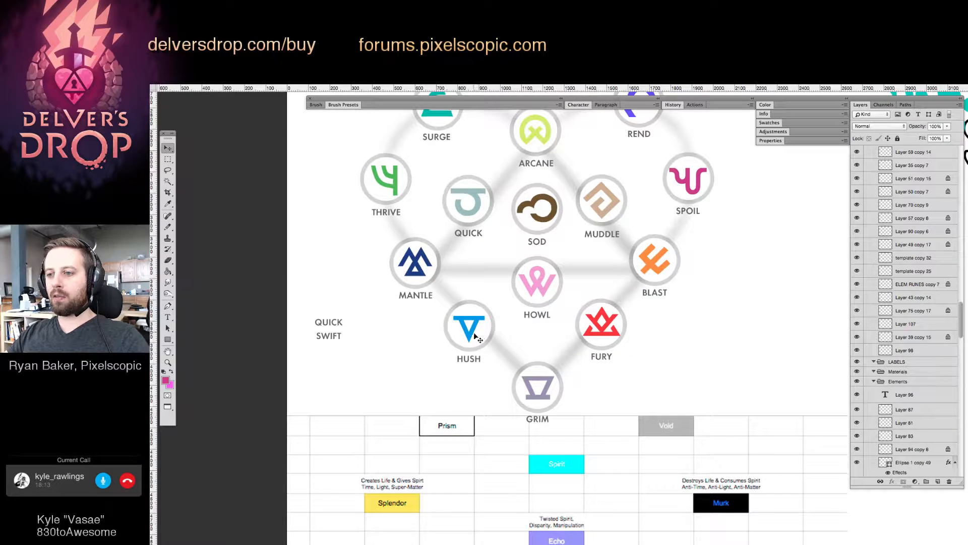
Nudge the Hush rune with its ring and label slightly inward and down toward Grim.
drag(476, 334, 480, 334)
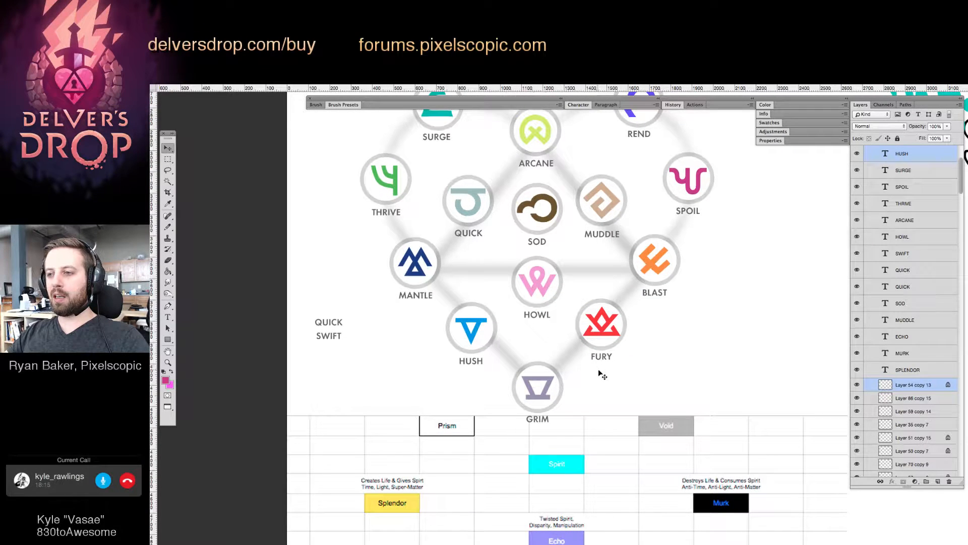
drag(606, 377, 613, 394)
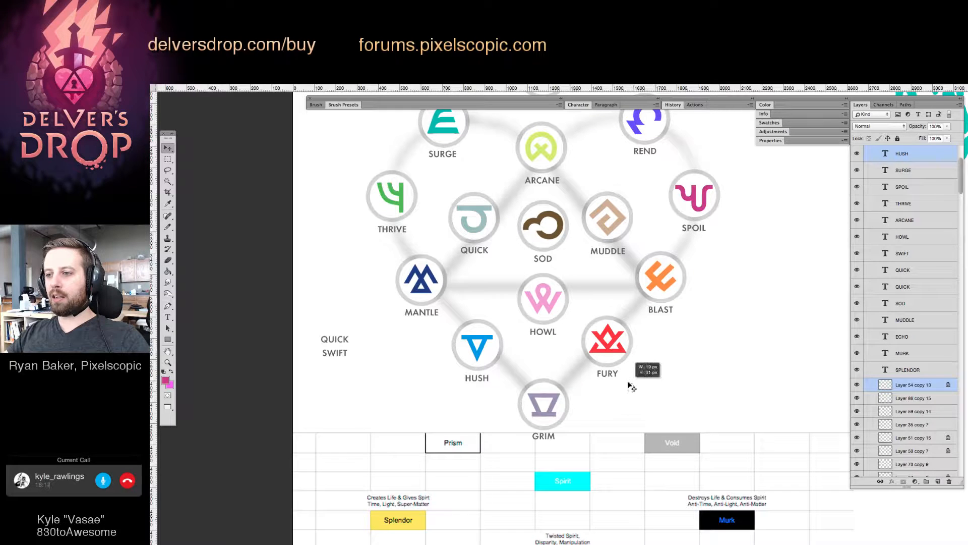
click(606, 350)
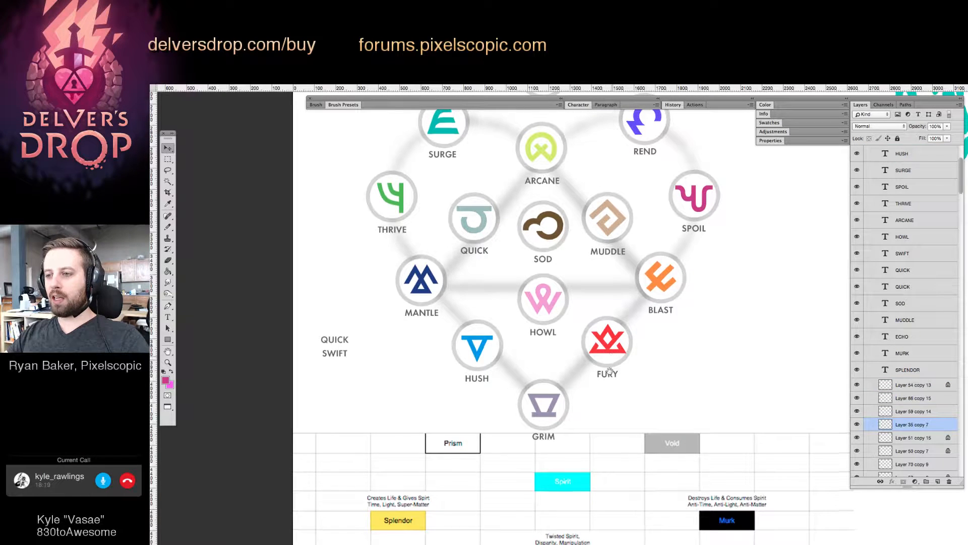
Move the Howl rune with its ring and label slightly down, away from the lower diagram's horizontal line.
scroll(542, 390, up, 3)
click(543, 348)
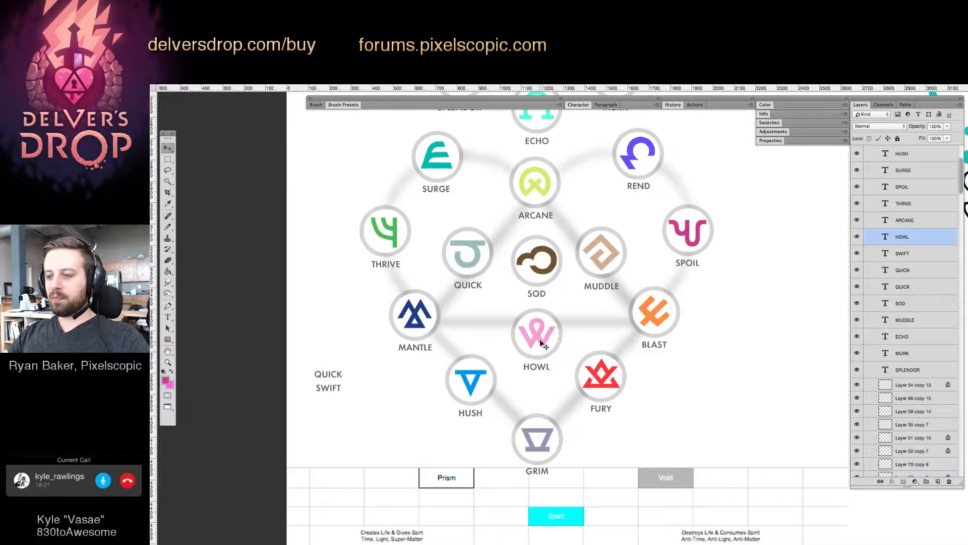
drag(540, 338, 540, 343)
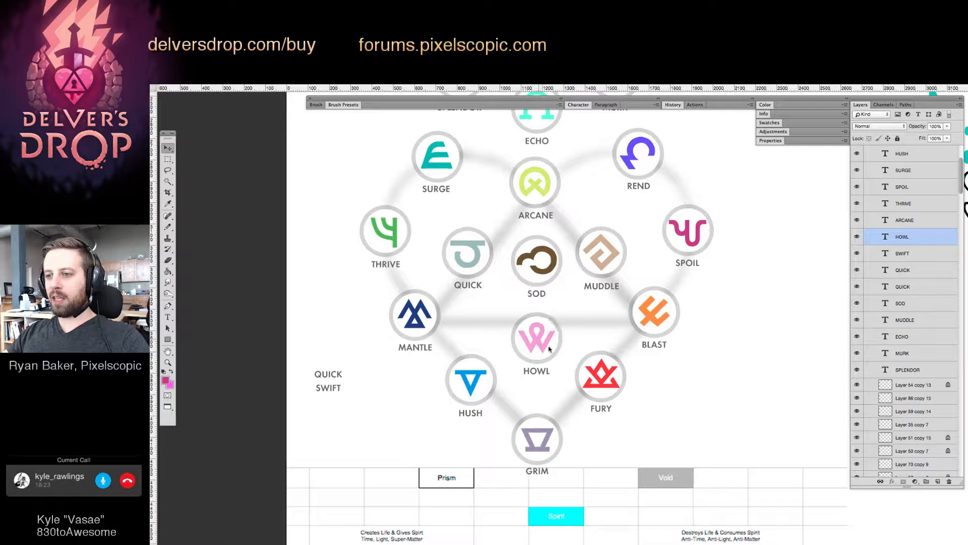
Nudge the Howl rune with its ring and label slightly further down in the lower diagram.
key(Down)
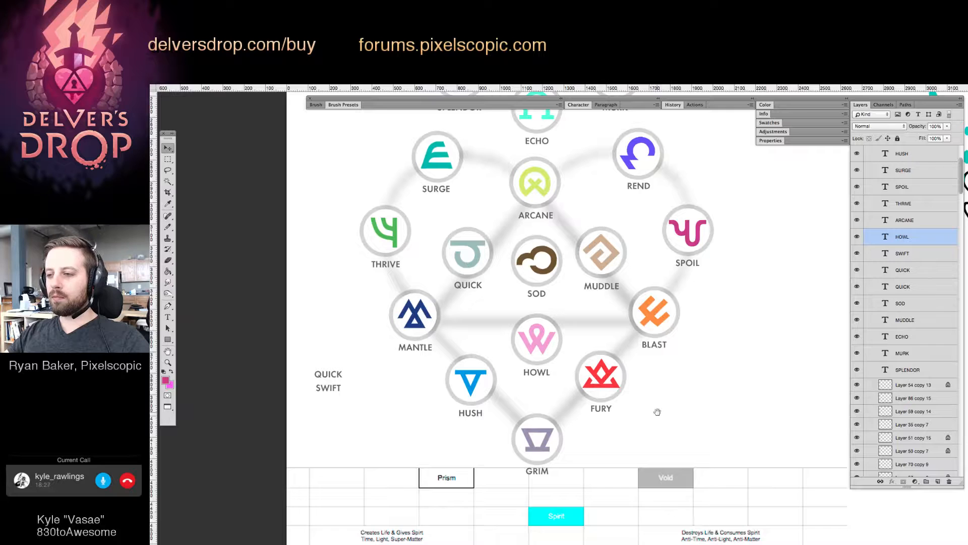
drag(658, 412, 658, 442)
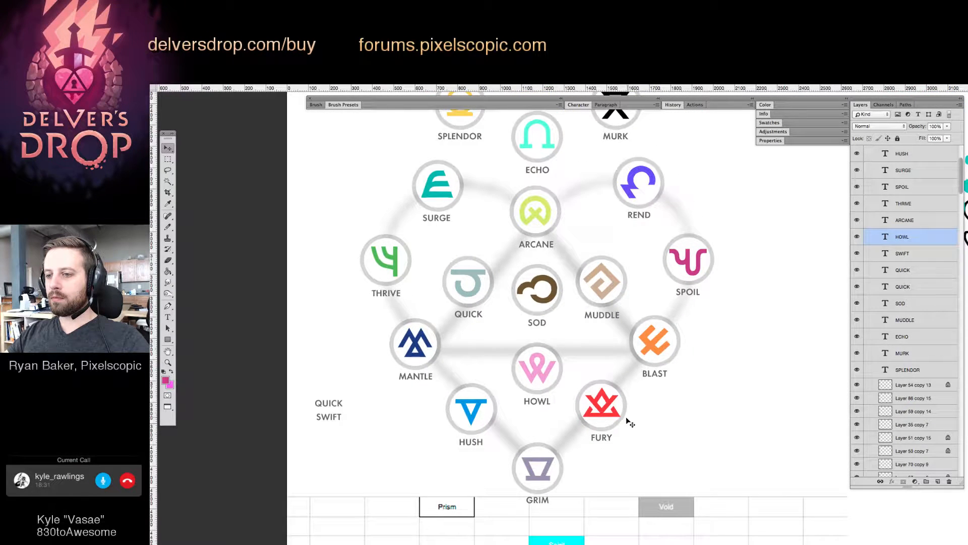
drag(586, 400, 570, 409)
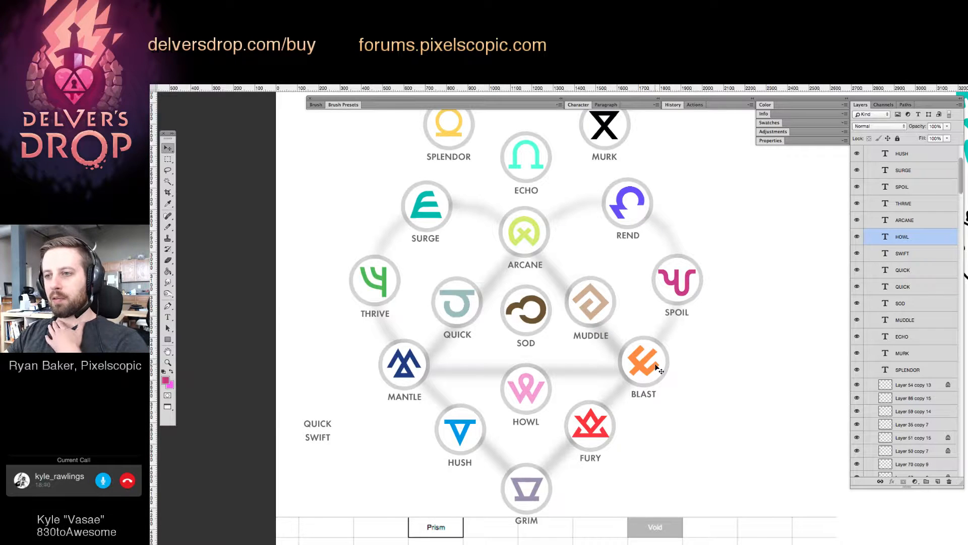
scroll(656, 369, down, 5)
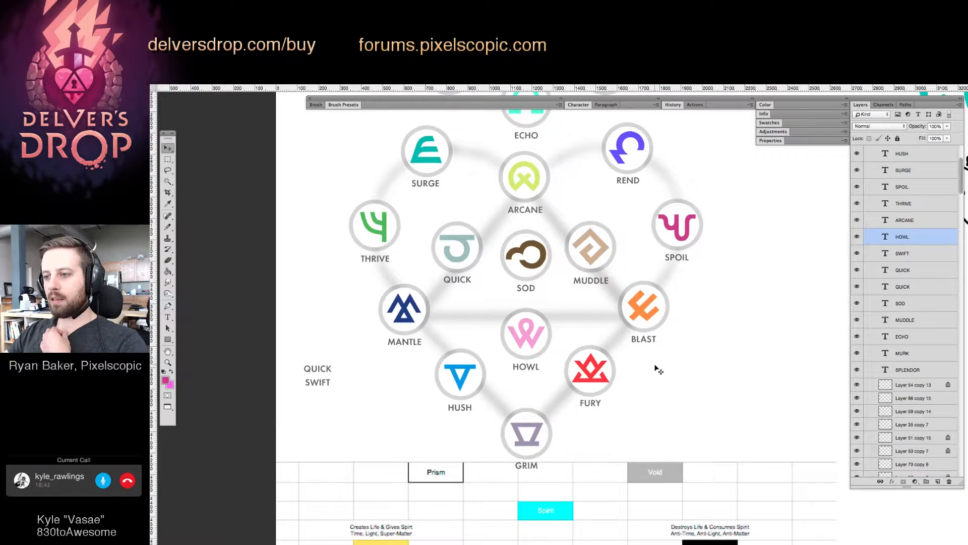
Compare the element placements and descriptions in the chart, from Spirit down to Grim, with the runes in the lower diagram.
drag(630, 485, 622, 248)
drag(576, 337, 580, 299)
click(447, 384)
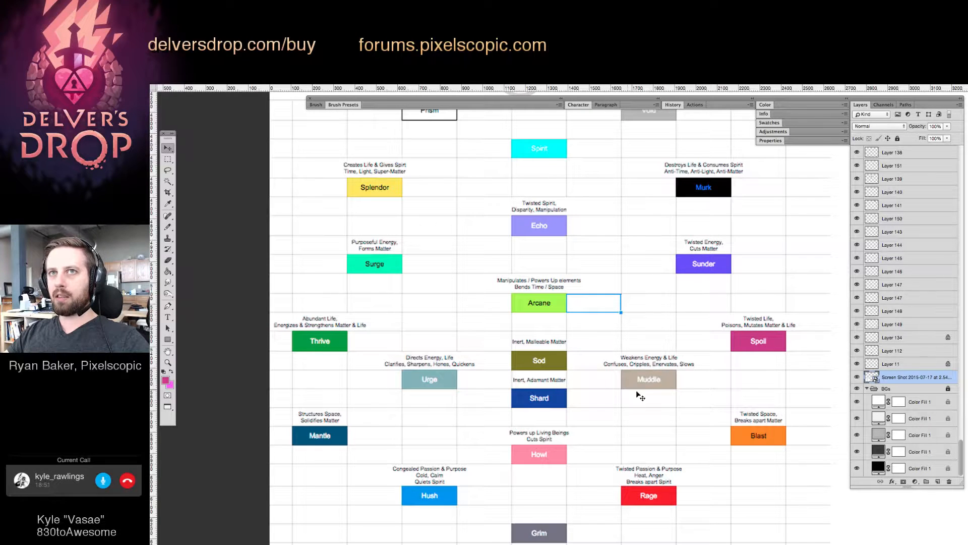
scroll(651, 356, up, 3)
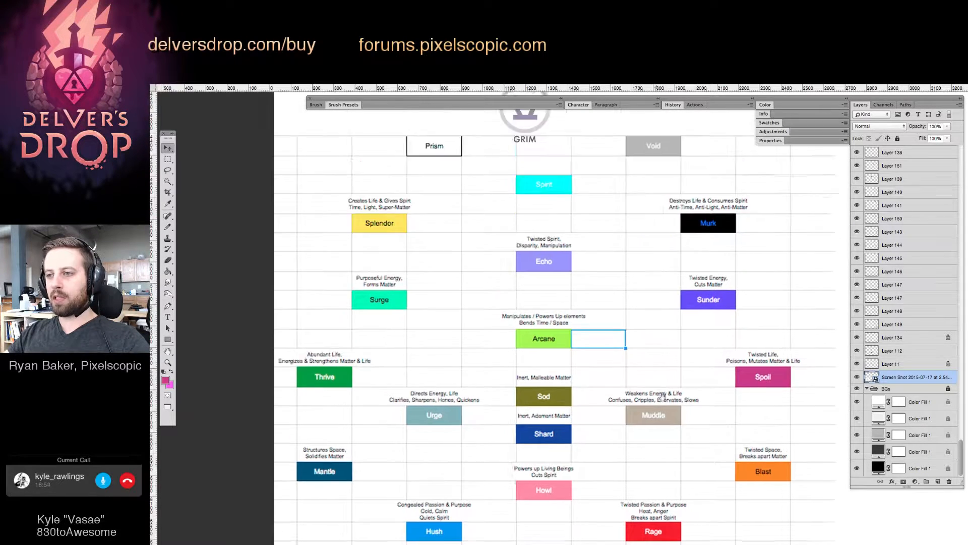
scroll(621, 227, up, 1)
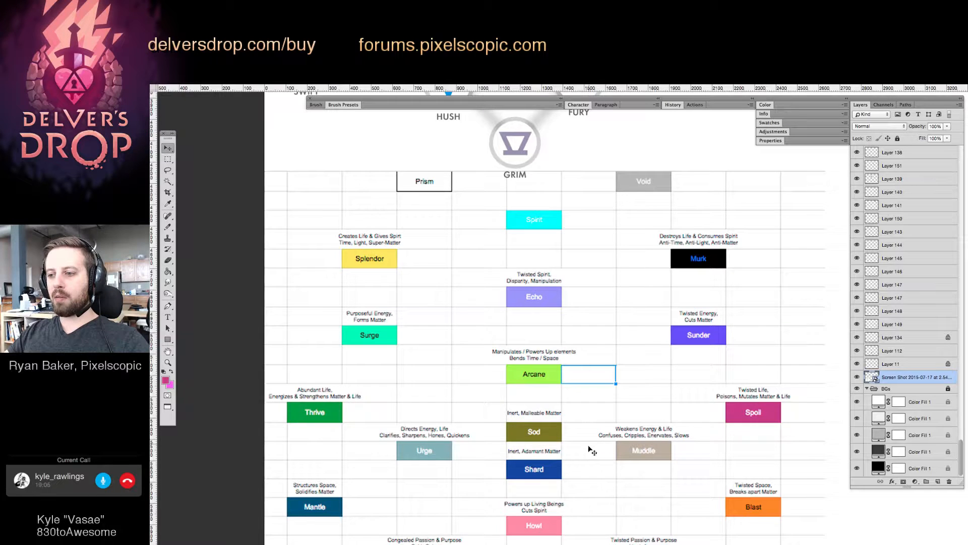
drag(592, 450, 571, 354)
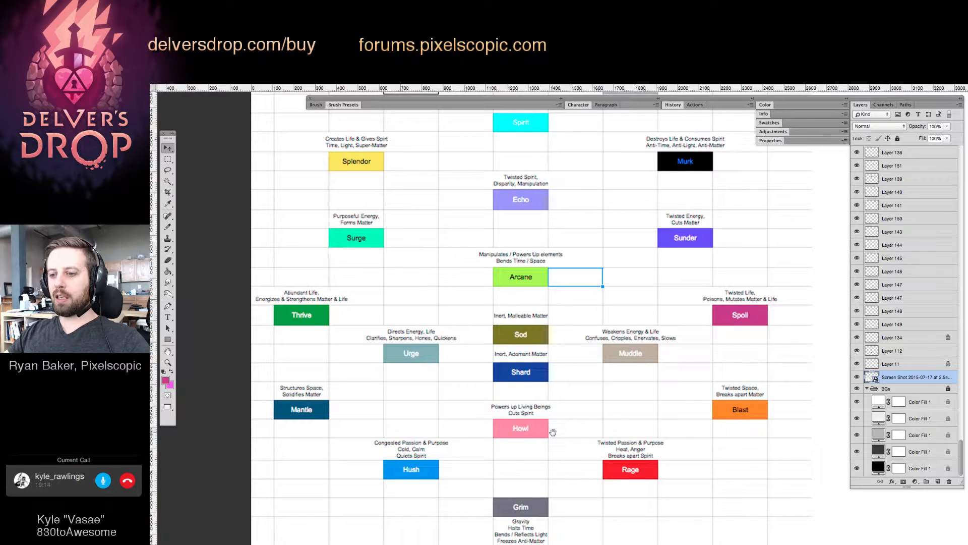
drag(551, 430, 559, 395)
drag(590, 240, 615, 373)
drag(607, 265, 594, 430)
drag(554, 255, 555, 344)
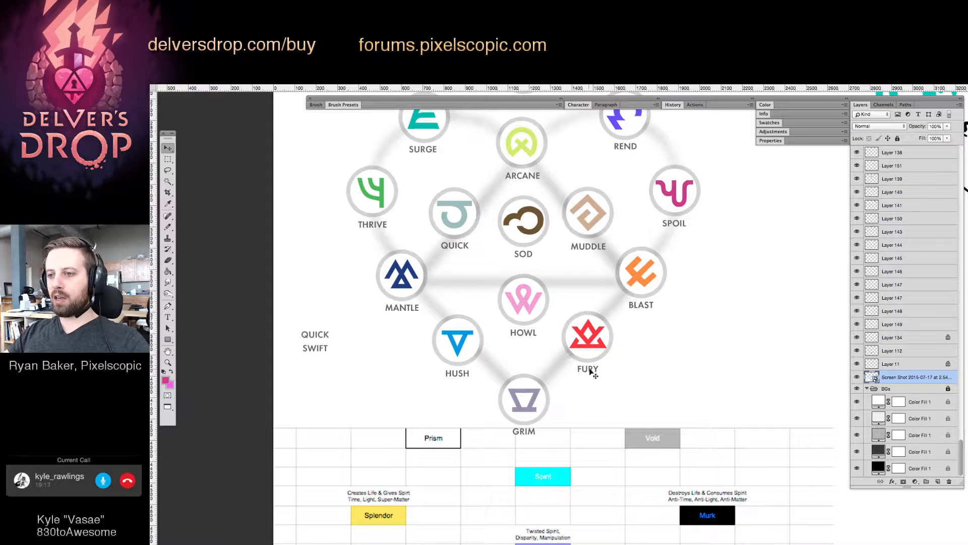
scroll(504, 355, up, 2)
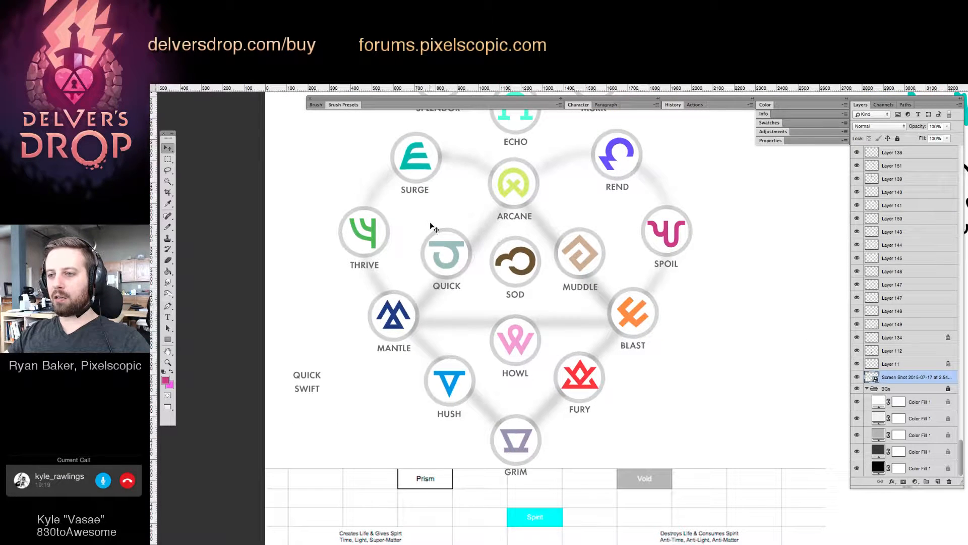
drag(430, 223, 453, 292)
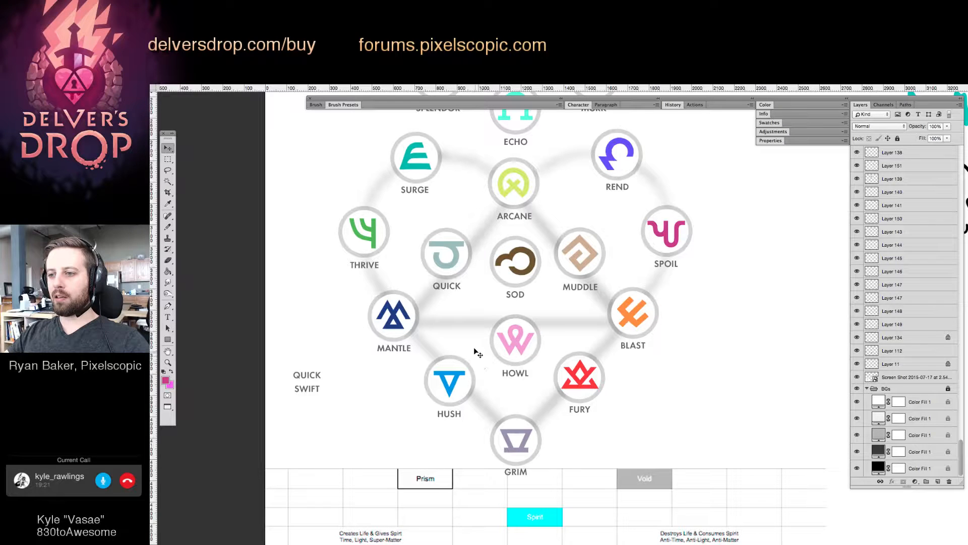
scroll(471, 348, right, 2)
scroll(471, 348, up, 1)
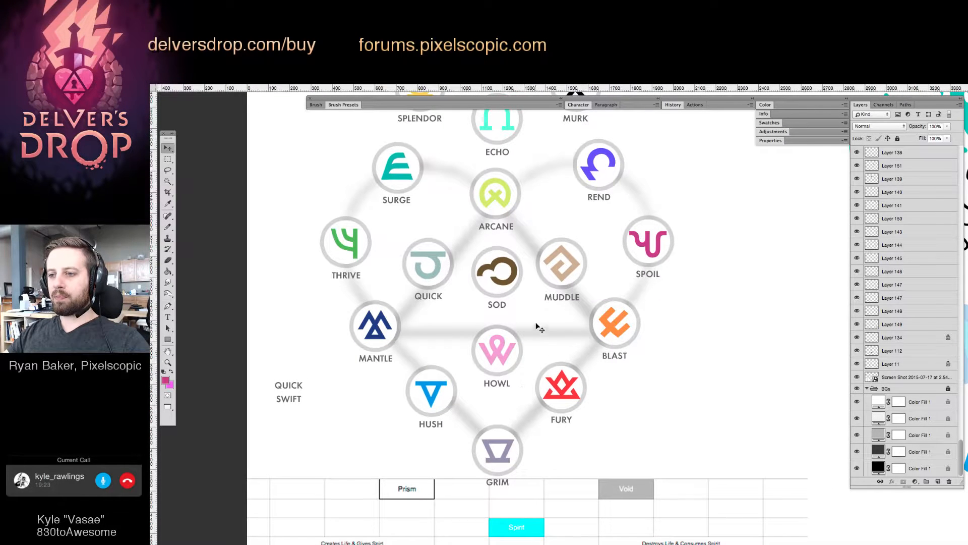
scroll(527, 350, up, 2)
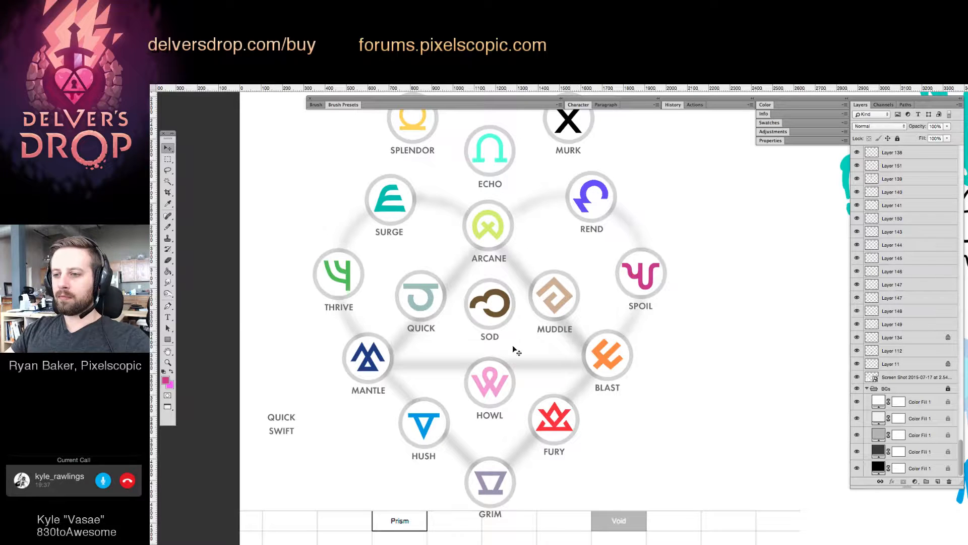
Park the Howl rune and label between Surge and Quick, and move the Quick rune to the centre spot below Sod.
drag(472, 351, 496, 425)
drag(491, 391, 397, 258)
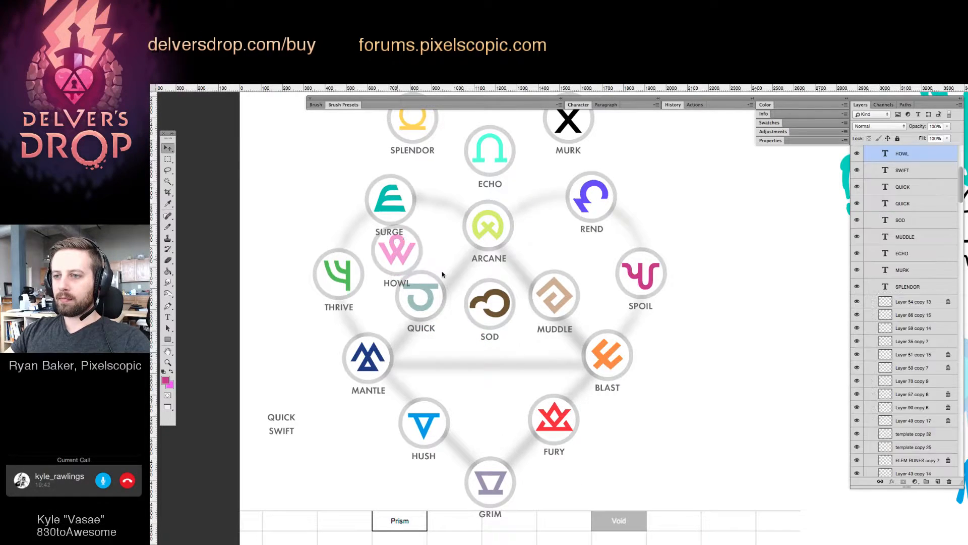
click(431, 306)
drag(431, 305, 496, 376)
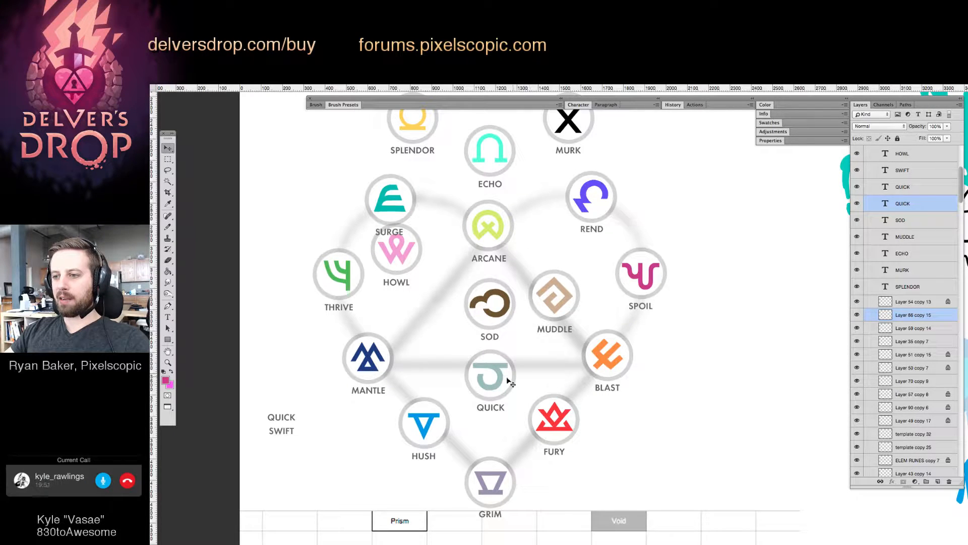
scroll(499, 392, up, 1)
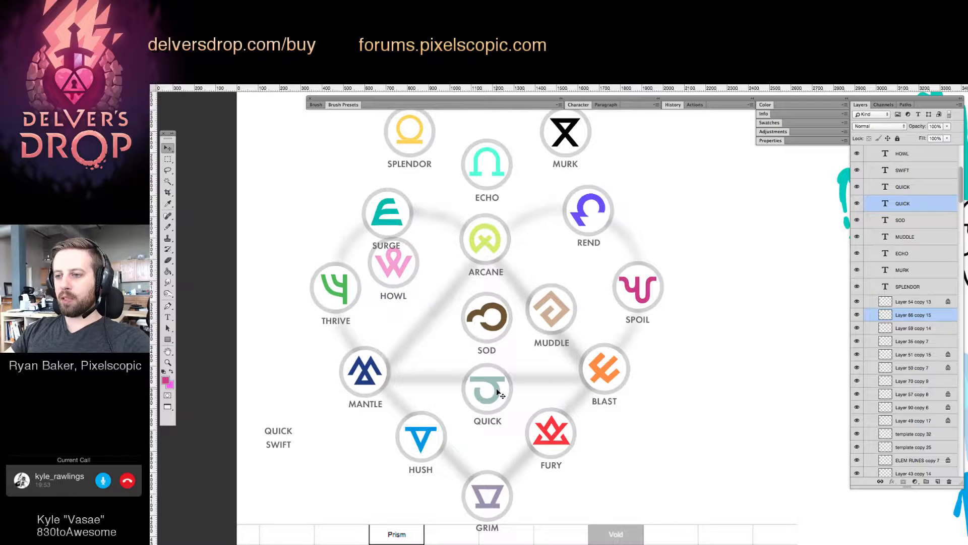
key(Up)
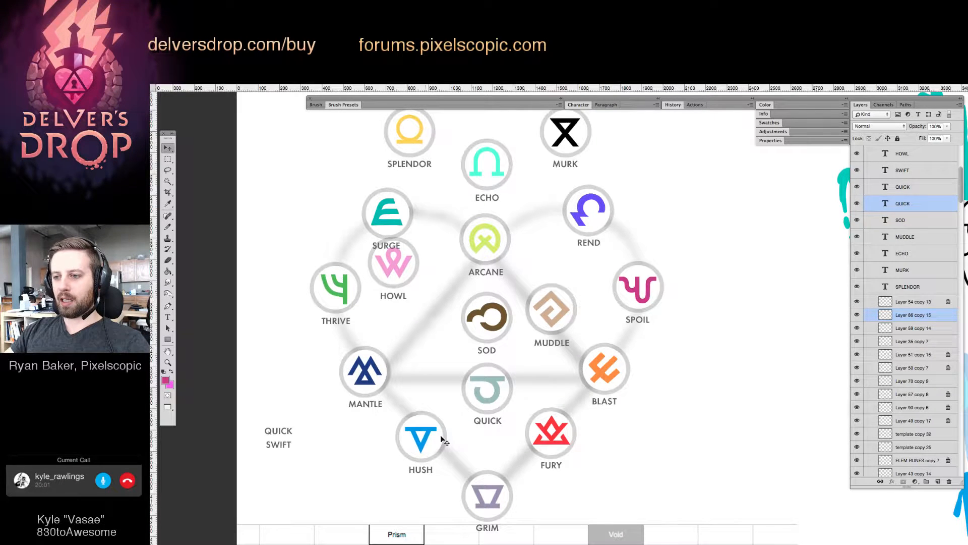
Move the Howl rune with its ring and label into the empty spot beside Sod, and shift Muddle slightly up and outward.
scroll(514, 421, down, 1)
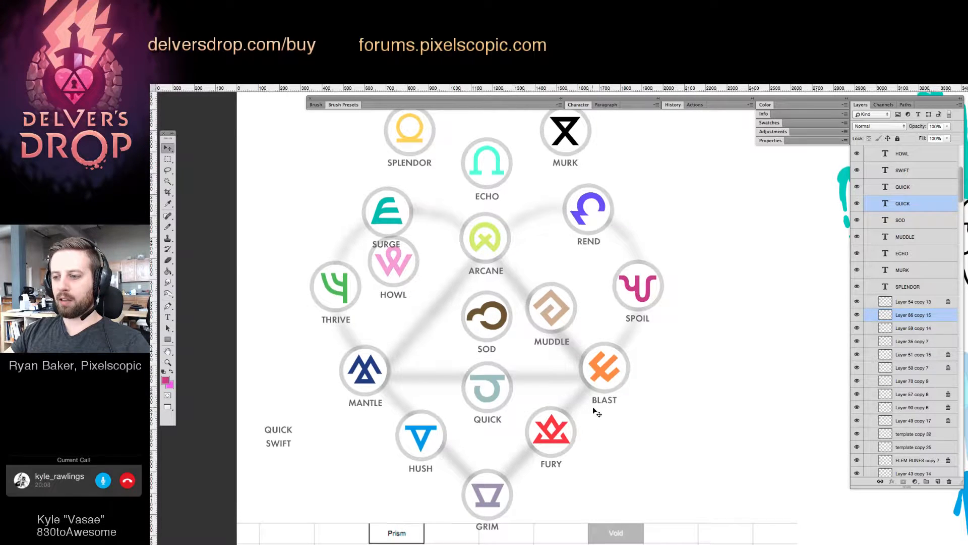
scroll(594, 417, down, 2)
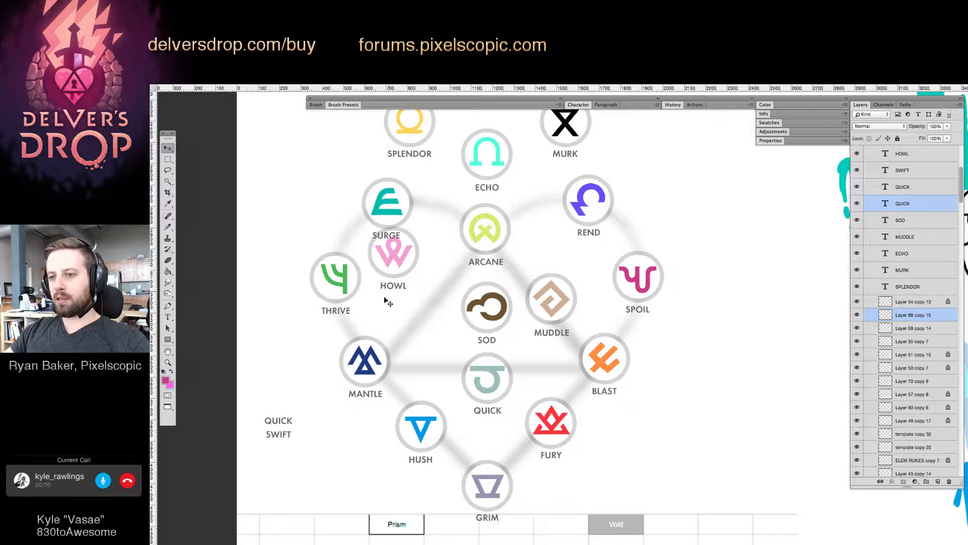
drag(403, 270, 424, 304)
drag(561, 319, 562, 308)
Move the Sod rune with its ring and label out of the diagram, to the right of Spoil.
drag(630, 350, 642, 397)
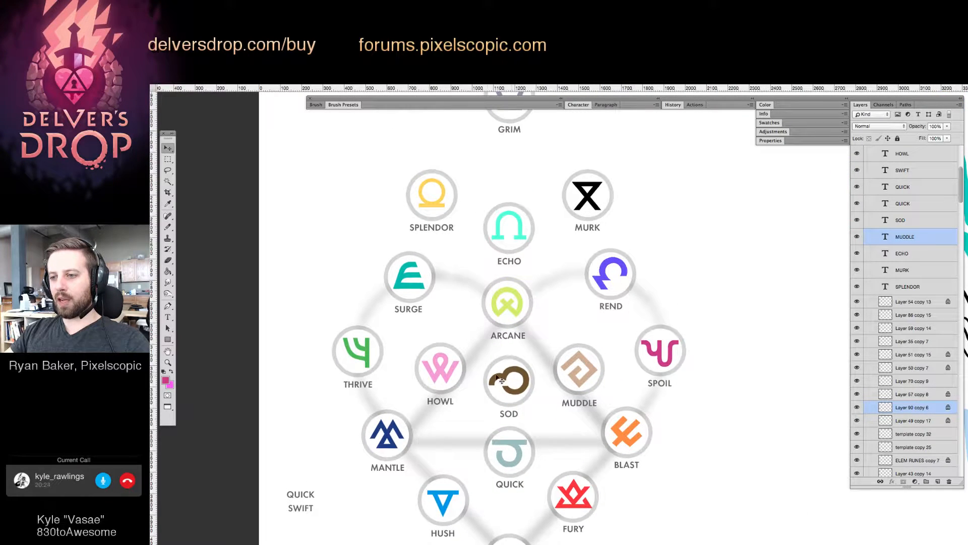
scroll(540, 331, down, 3)
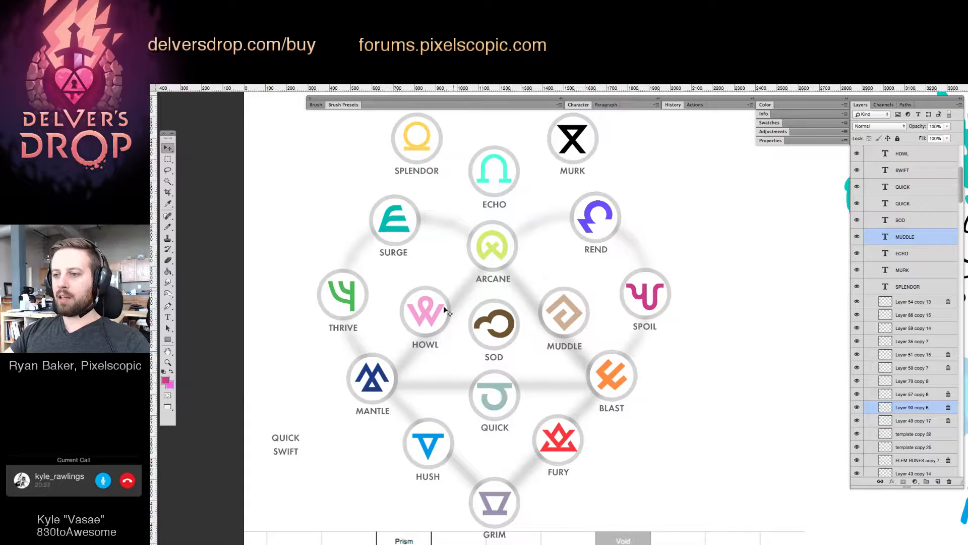
drag(477, 359, 762, 341)
Shift the Howl and Muddle runes with their rings and labels slightly inward onto the triangle's sloping lines.
click(428, 333)
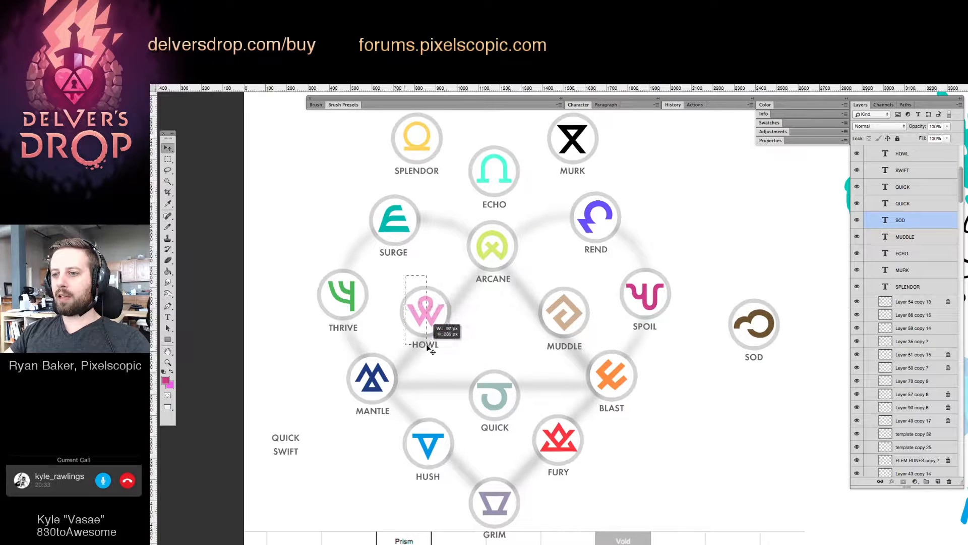
drag(432, 321, 435, 322)
click(561, 325)
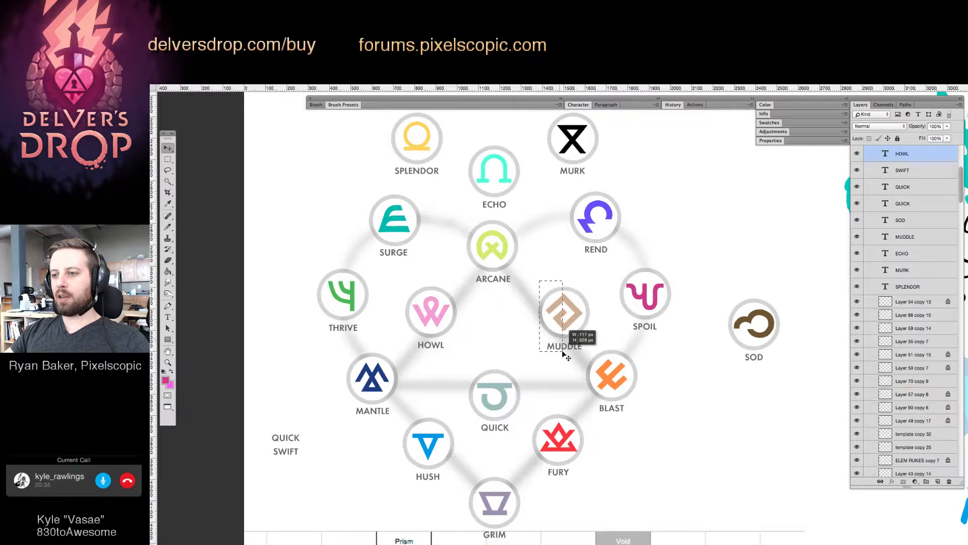
drag(553, 325, 552, 325)
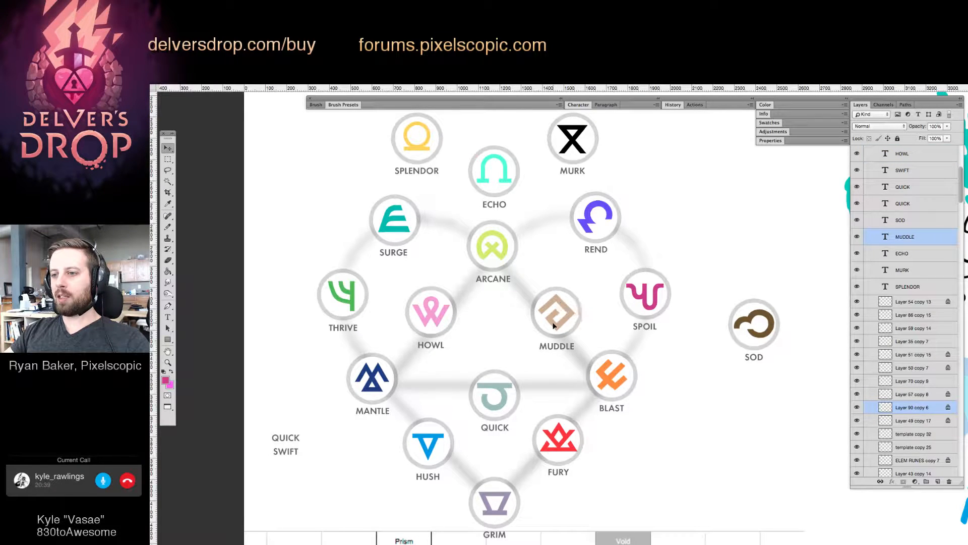
key(Left)
key(Left)
key(Left)
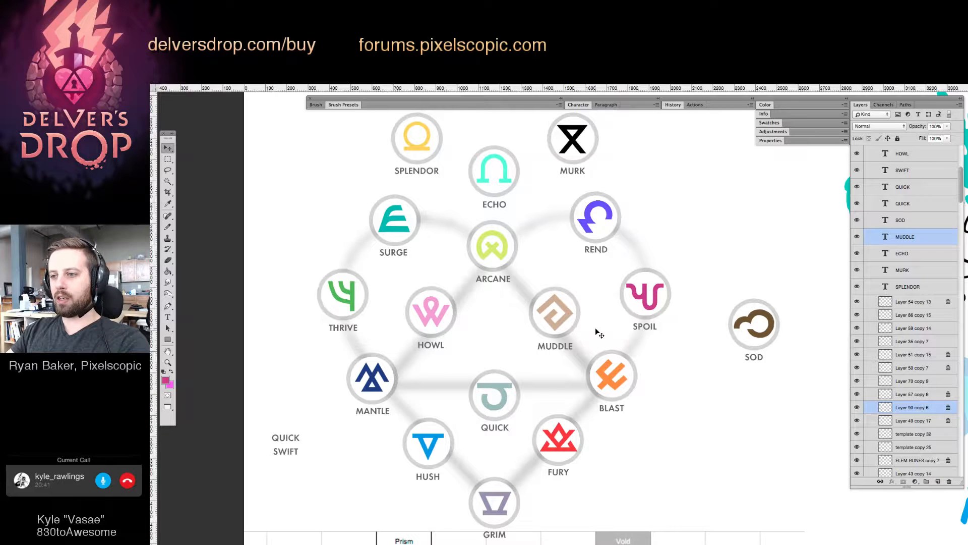
key(Left)
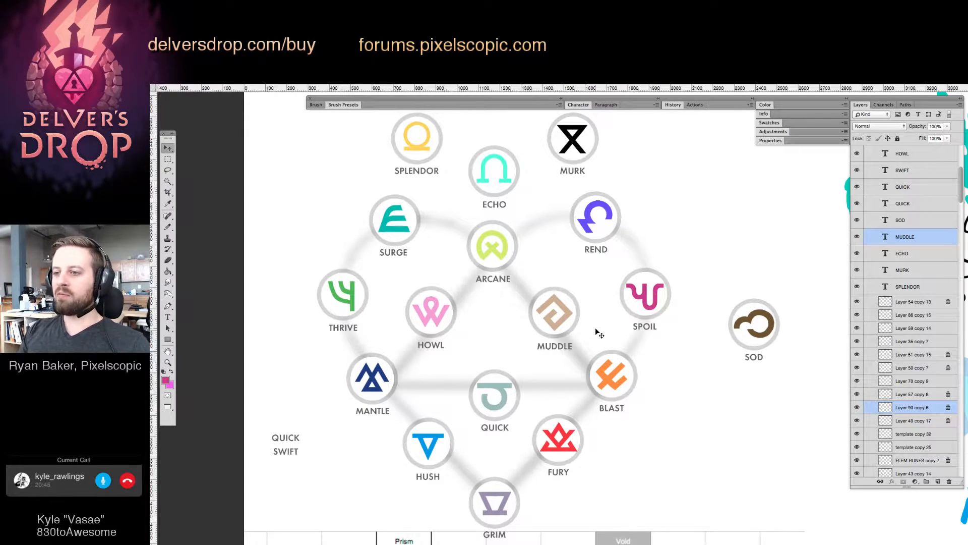
Nudge the Arcane rune with its ring and label slightly down at the triangle's peak.
click(504, 254)
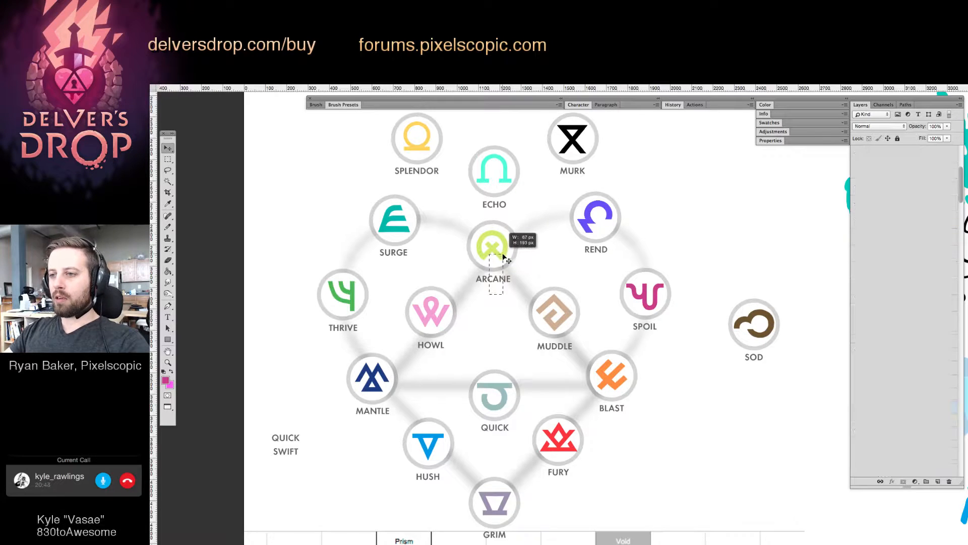
drag(503, 255, 503, 257)
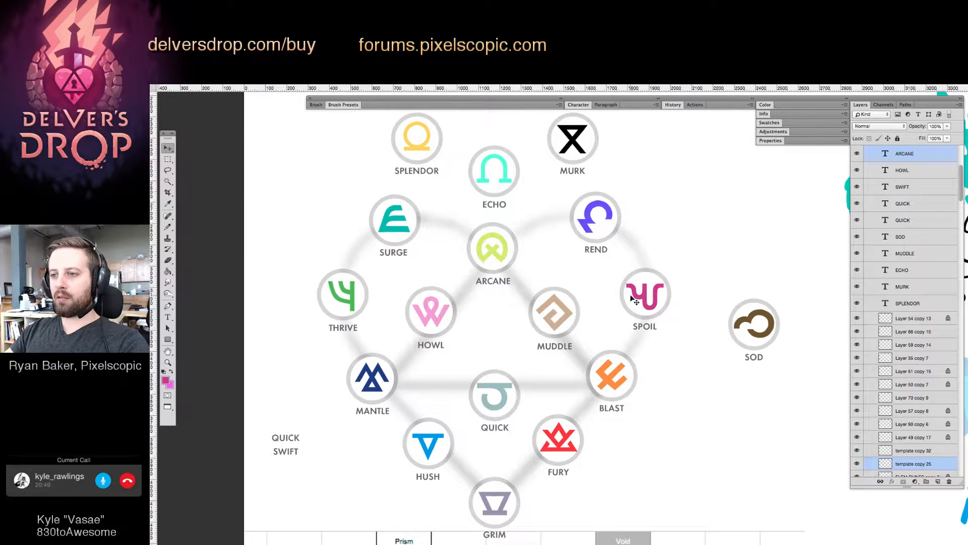
scroll(535, 306, left, 3)
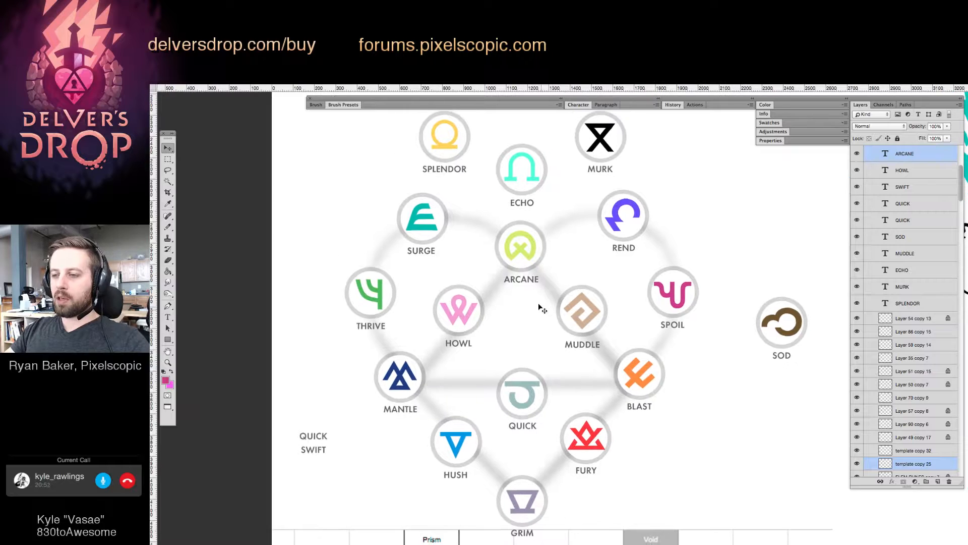
Examine the spacing of the Echo, Arcane and Quick runes in the centre column and of Surge and Rend beside them.
drag(515, 318, 531, 250)
drag(528, 254, 521, 231)
drag(512, 328, 523, 400)
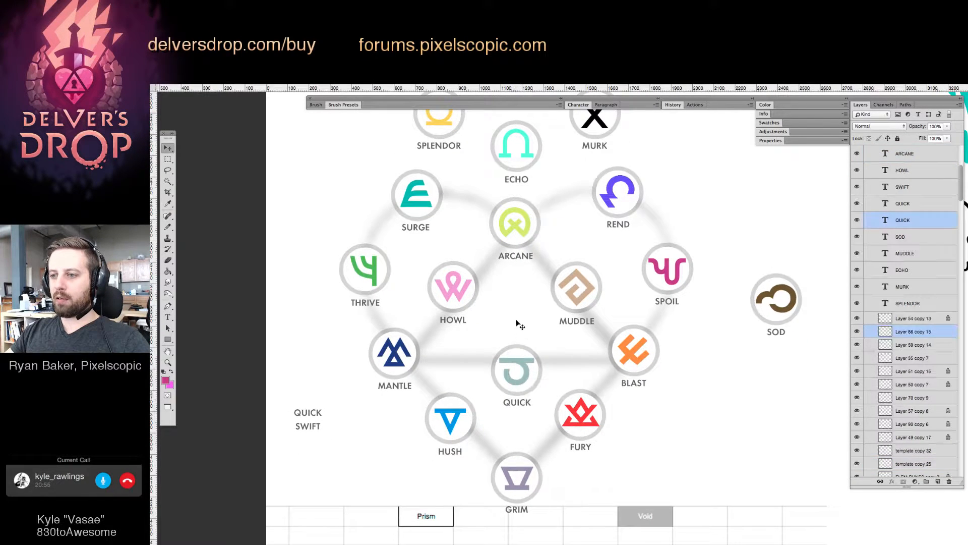
drag(516, 298, 504, 260)
drag(372, 223, 413, 236)
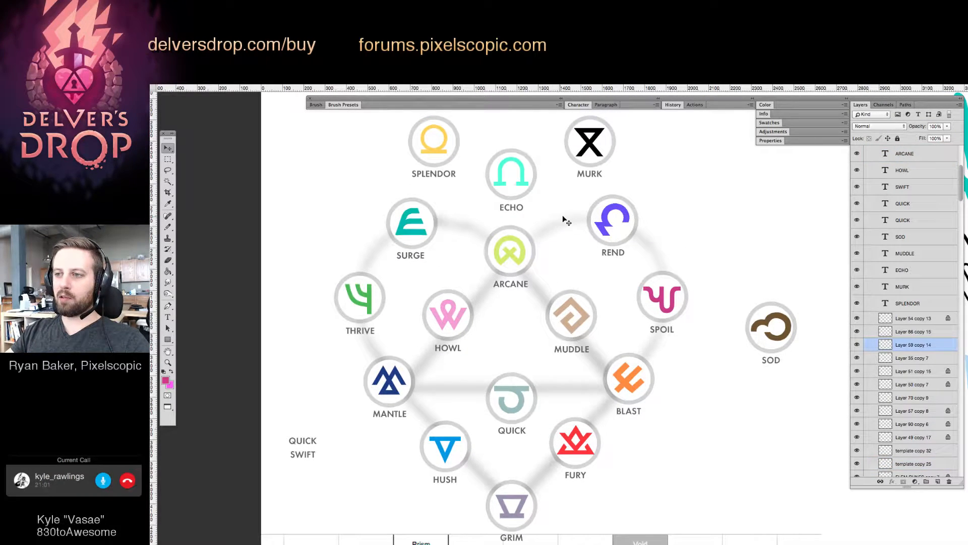
drag(602, 220, 612, 230)
drag(388, 192, 425, 222)
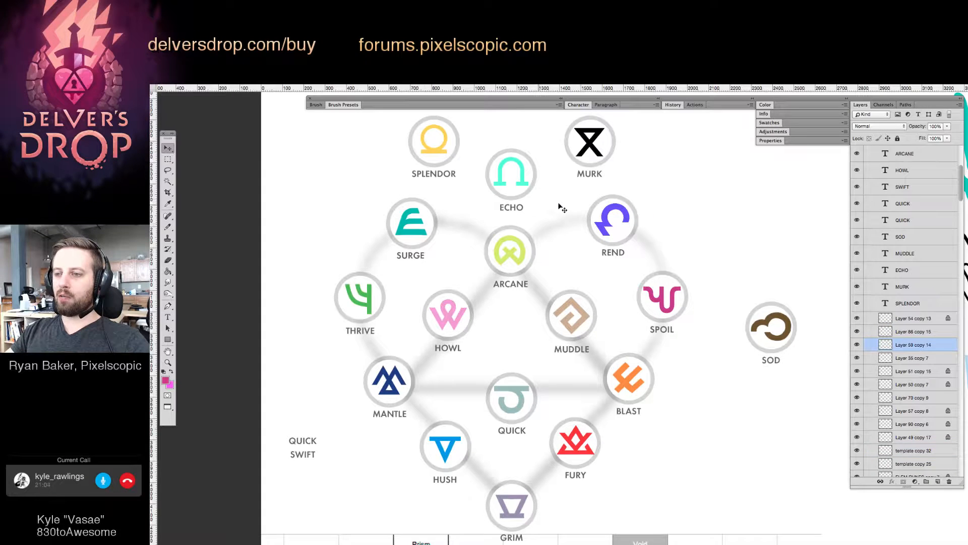
drag(566, 196, 562, 238)
drag(476, 244, 516, 267)
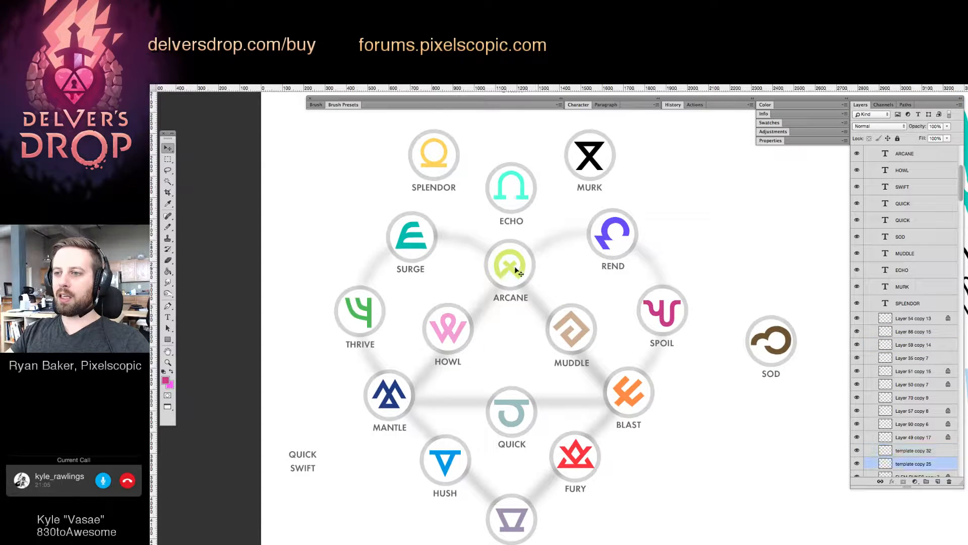
scroll(527, 262, up, 2)
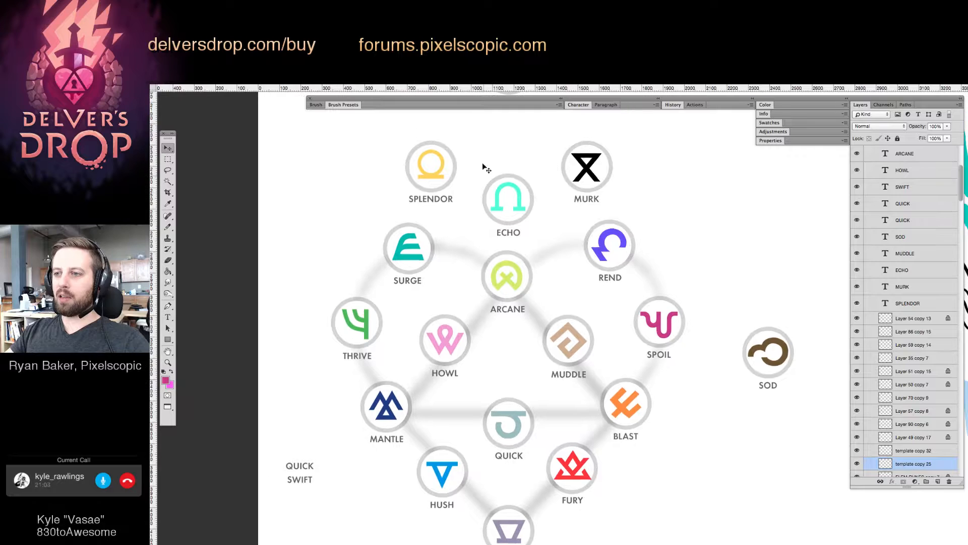
drag(483, 155, 537, 308)
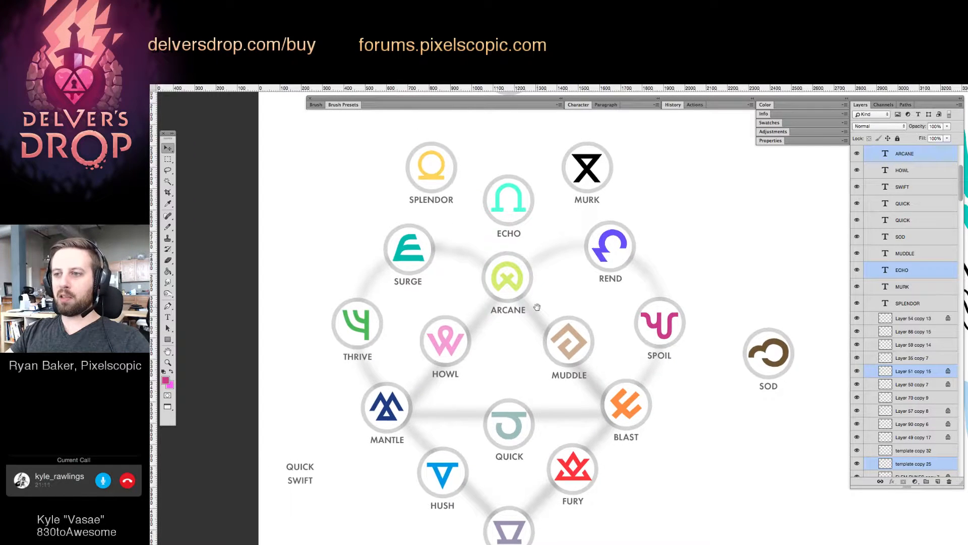
click(508, 309)
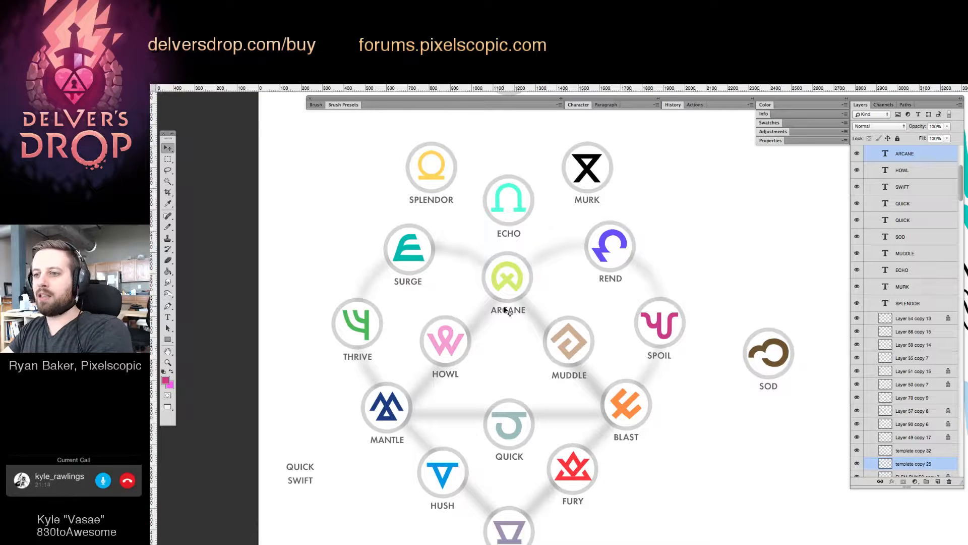
drag(557, 271, 508, 311)
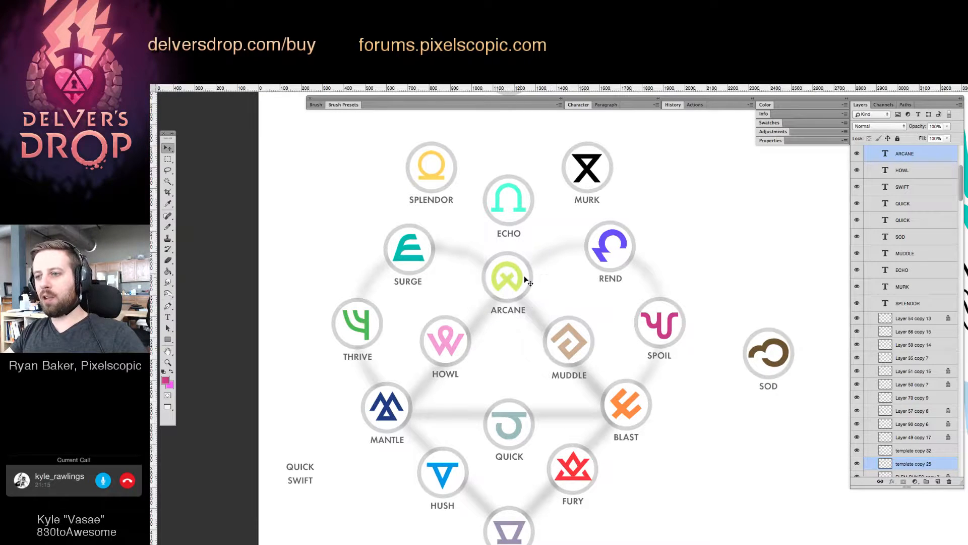
drag(534, 270, 506, 310)
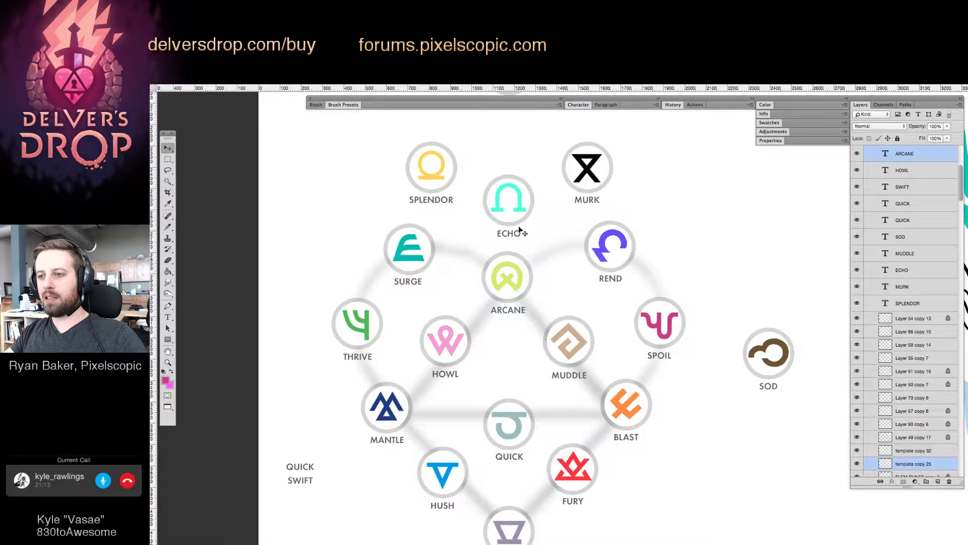
Raise the Splendor, Echo and Murk runes slightly with their rings and labels, and spread Splendor and Murk further up and outward.
drag(378, 134, 598, 216)
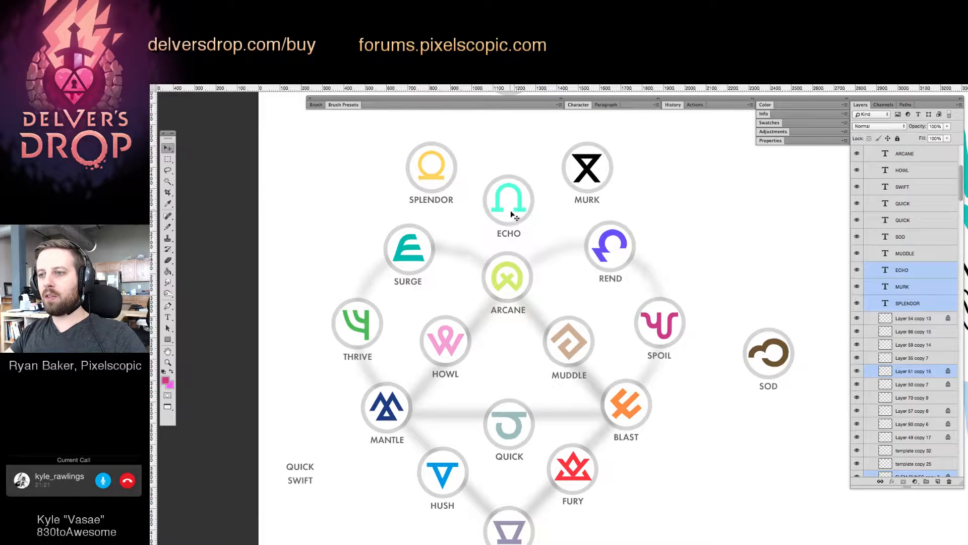
drag(515, 211, 515, 208)
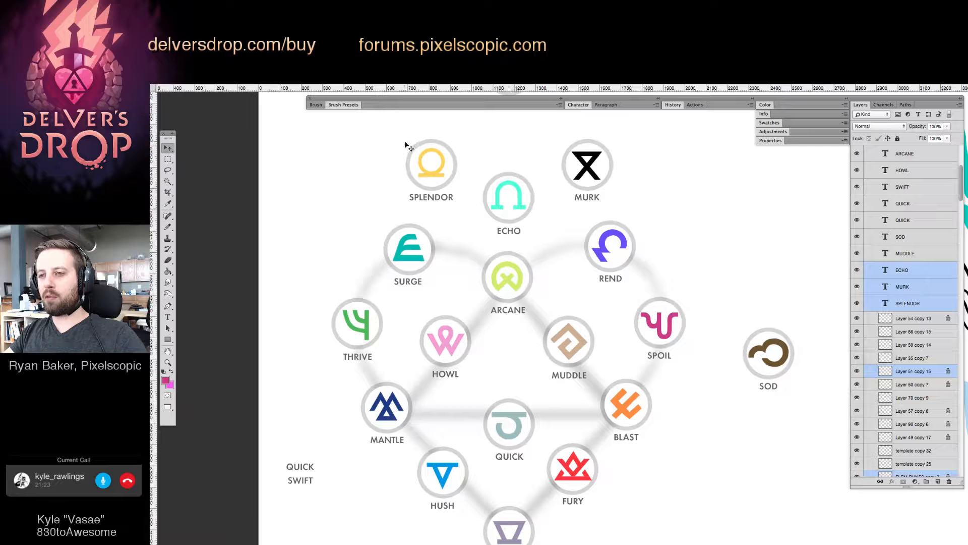
click(446, 199)
drag(428, 172, 424, 172)
click(588, 175)
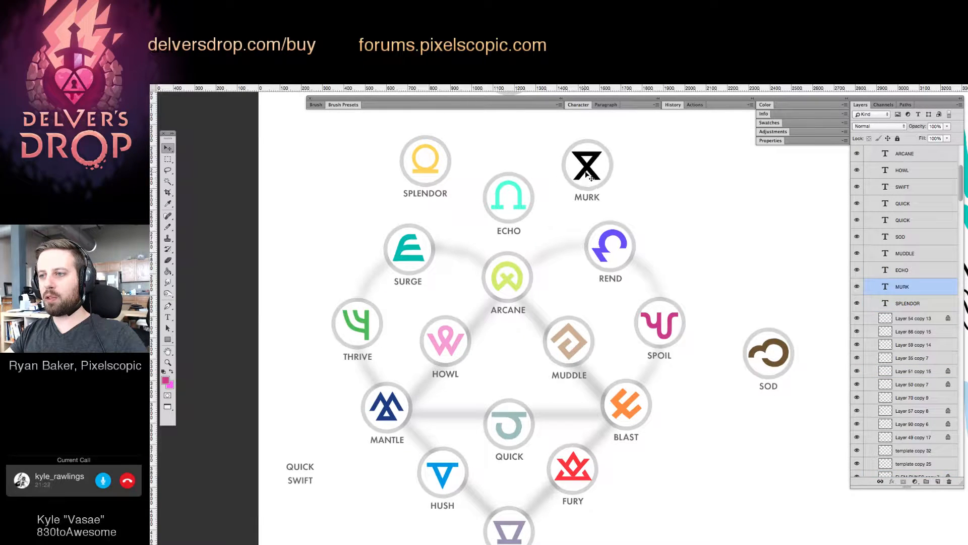
drag(592, 172, 594, 170)
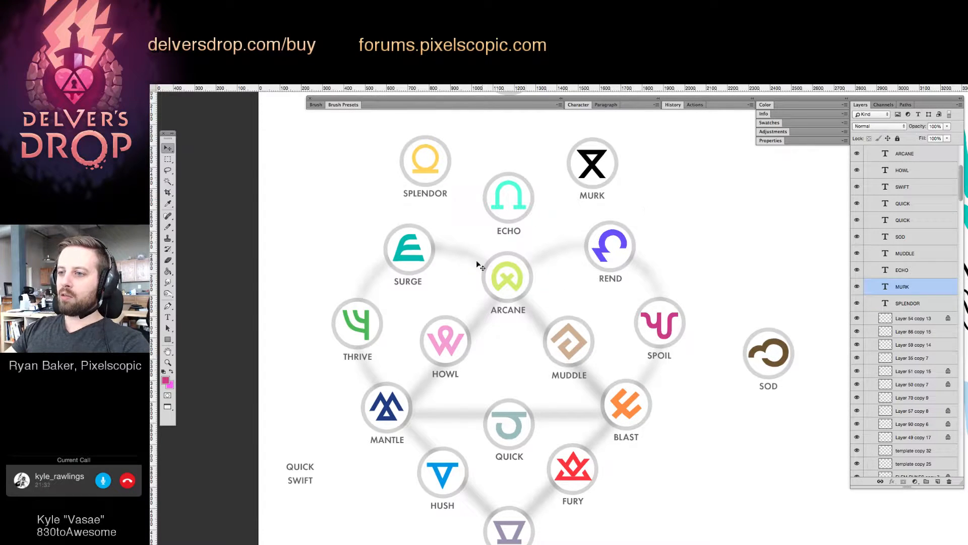
click(726, 293)
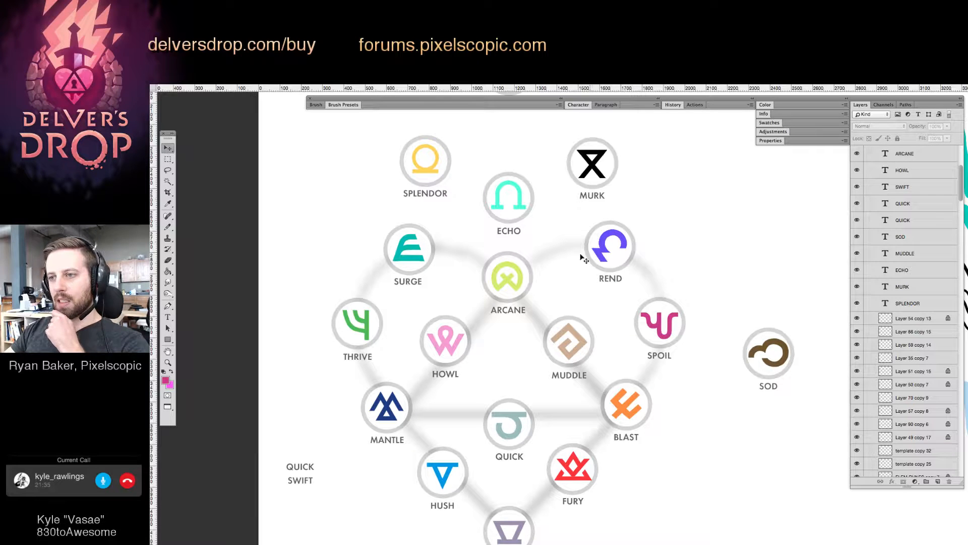
Sample the lavender of the Echo cell in the element chart below the diagram as the foreground colour.
scroll(564, 283, down, 2)
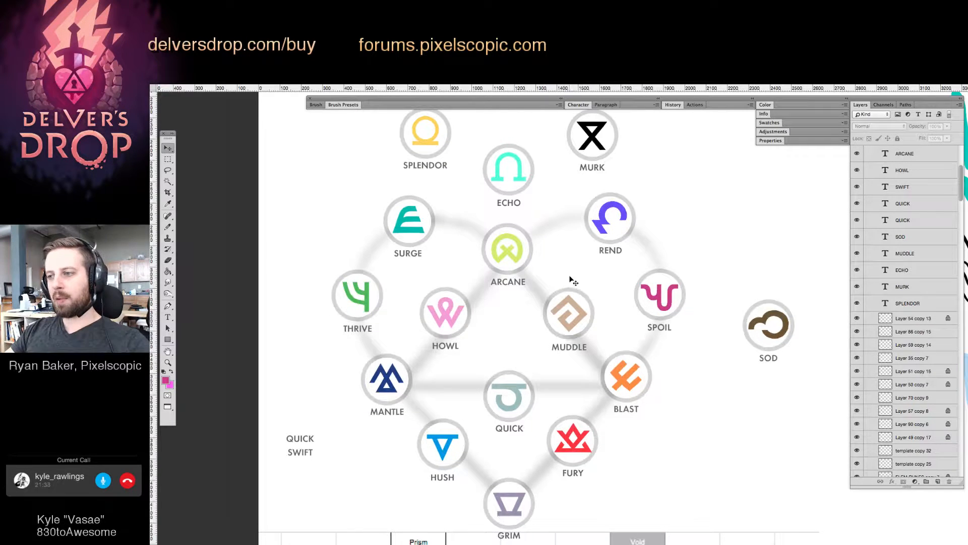
drag(599, 369, 613, 255)
mouse_move(613, 241)
mouse_down()
mouse_move(611, 375)
mouse_move(603, 238)
mouse_up()
key(g)
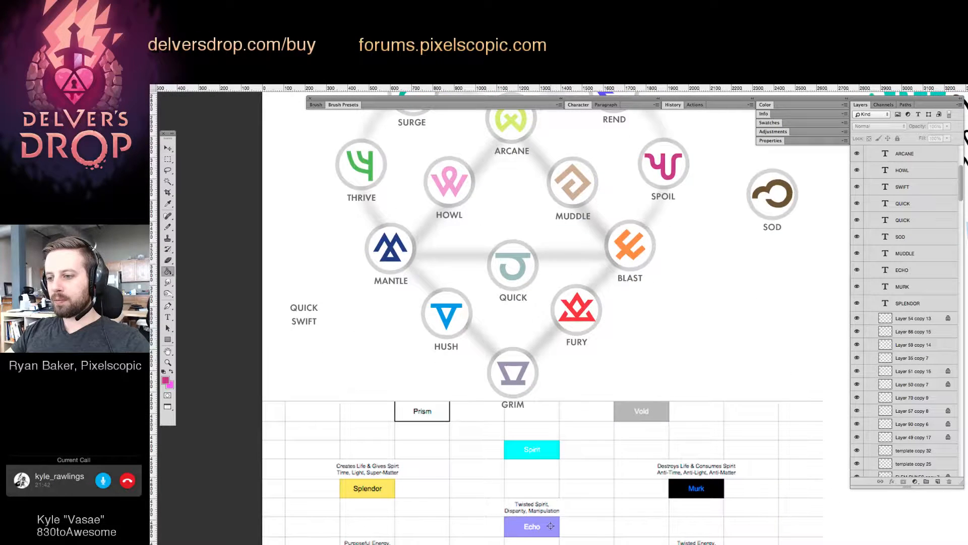
alt+click(549, 522)
drag(549, 259, 557, 445)
key(v)
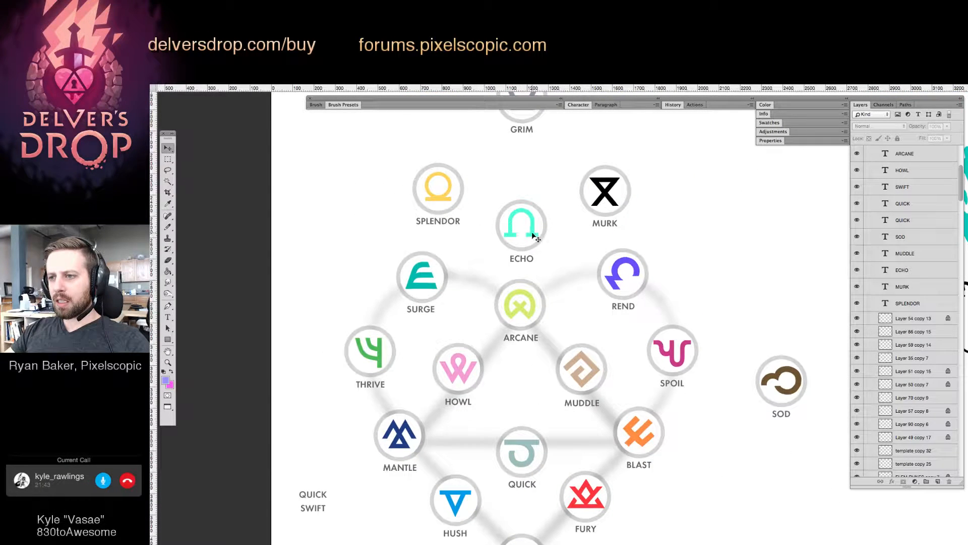
Place a duplicate of the Echo rune, without its ring, in the empty space to the right of Murk.
ctrl+click(527, 243)
drag(526, 243, 510, 316)
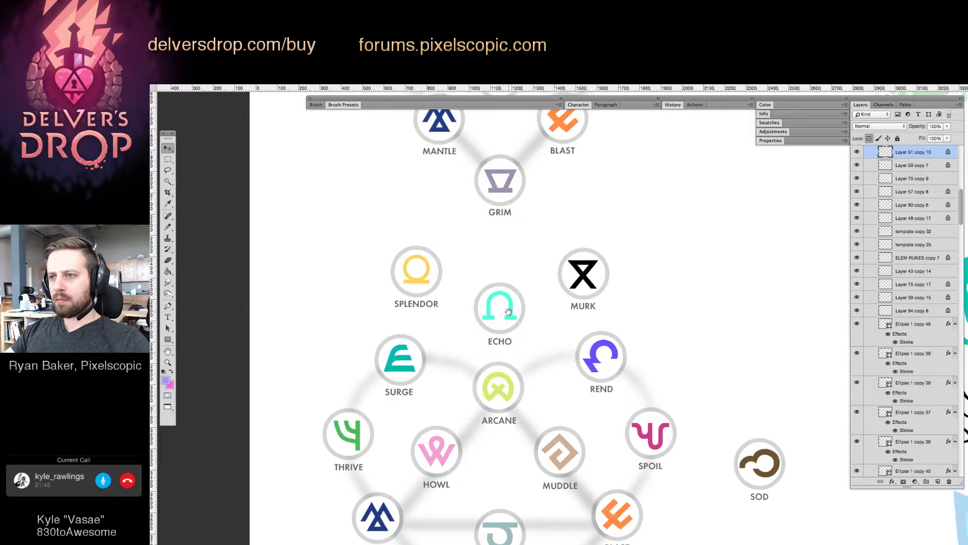
key(g)
key(v)
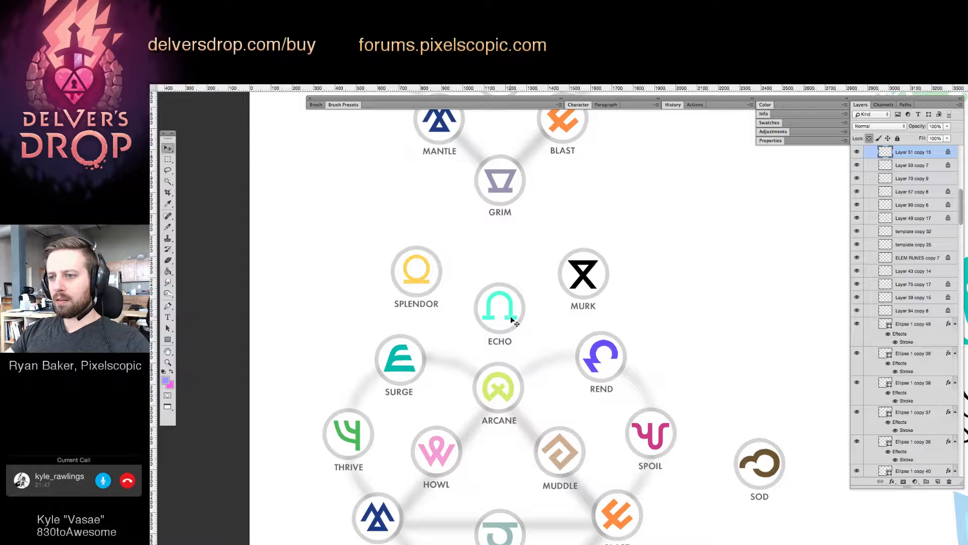
drag(551, 317, 782, 317)
click(515, 318)
key(g)
click(513, 316)
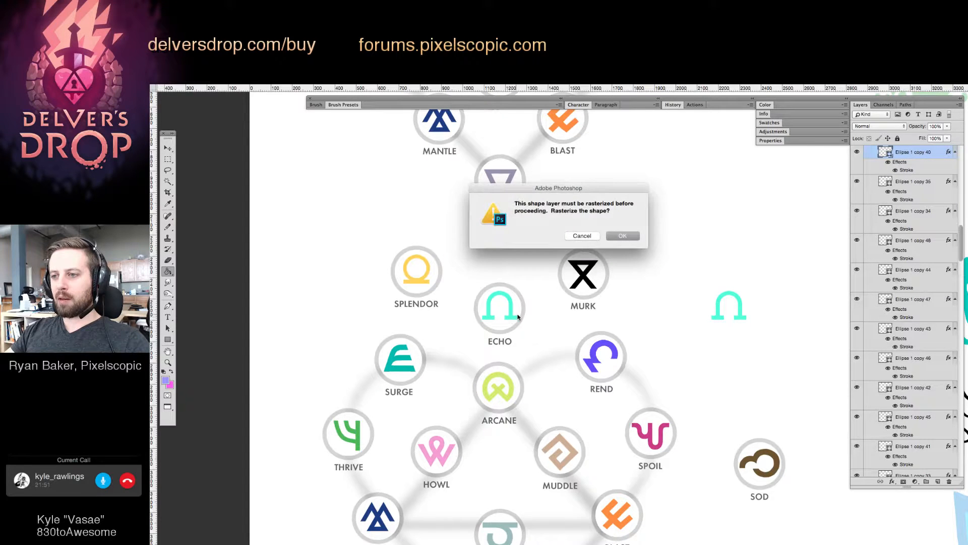
key(Escape)
Try recolouring the Echo rune inside its ring, first with light blue and then with the chart's lavender.
super+click(510, 317)
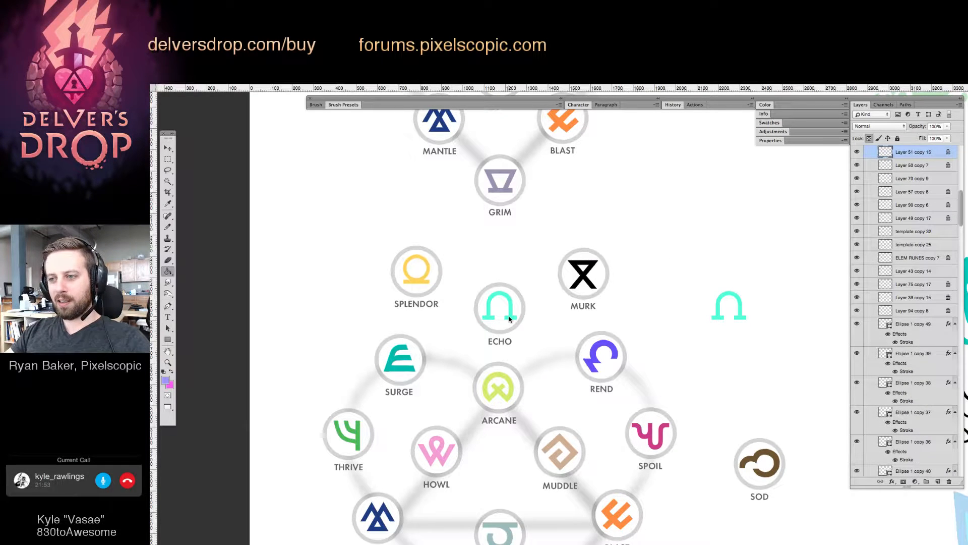
scroll(547, 333, down, 3)
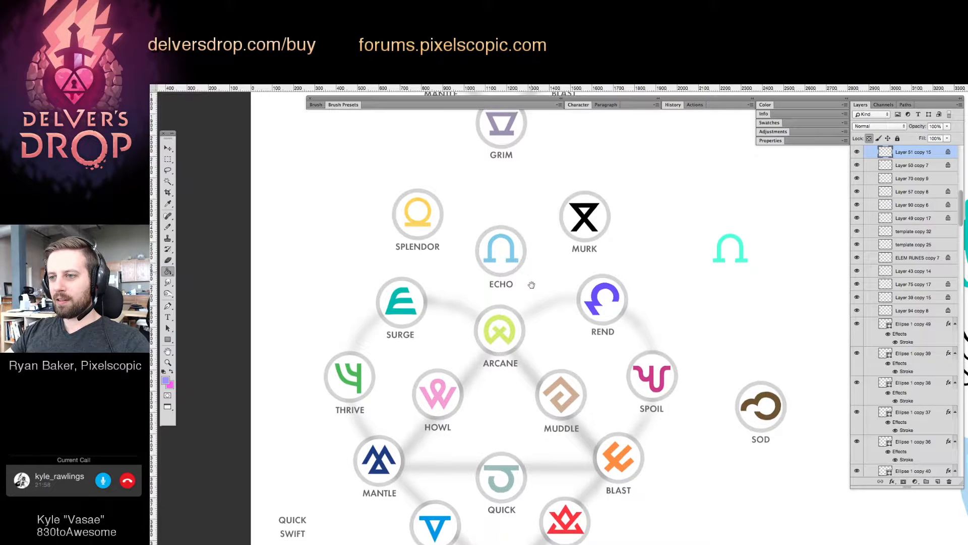
scroll(525, 290, up, 1)
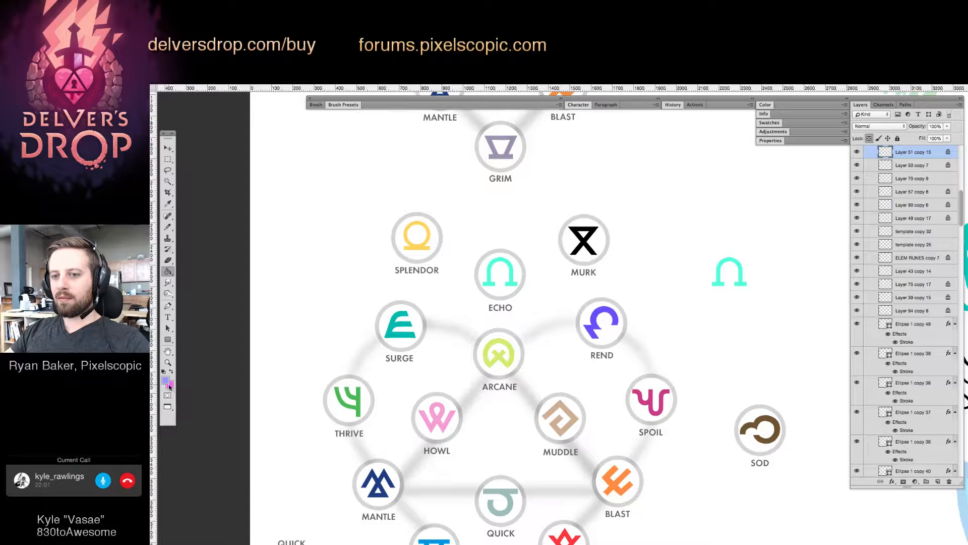
key(i)
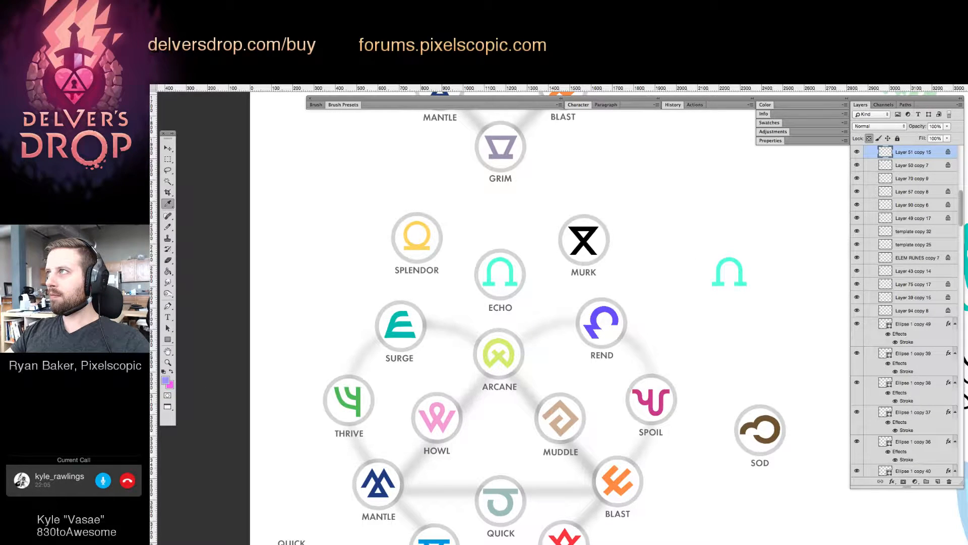
key(g)
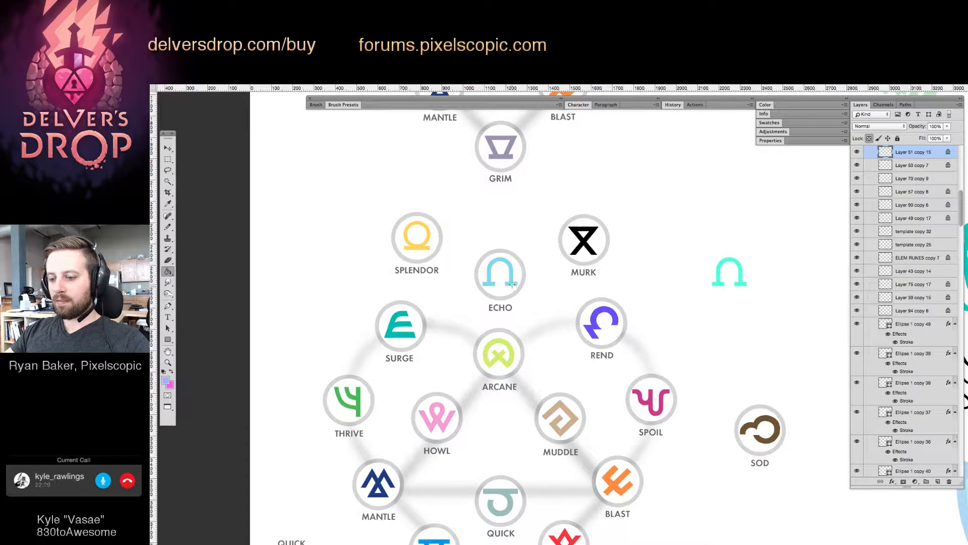
click(512, 282)
drag(525, 288, 521, 292)
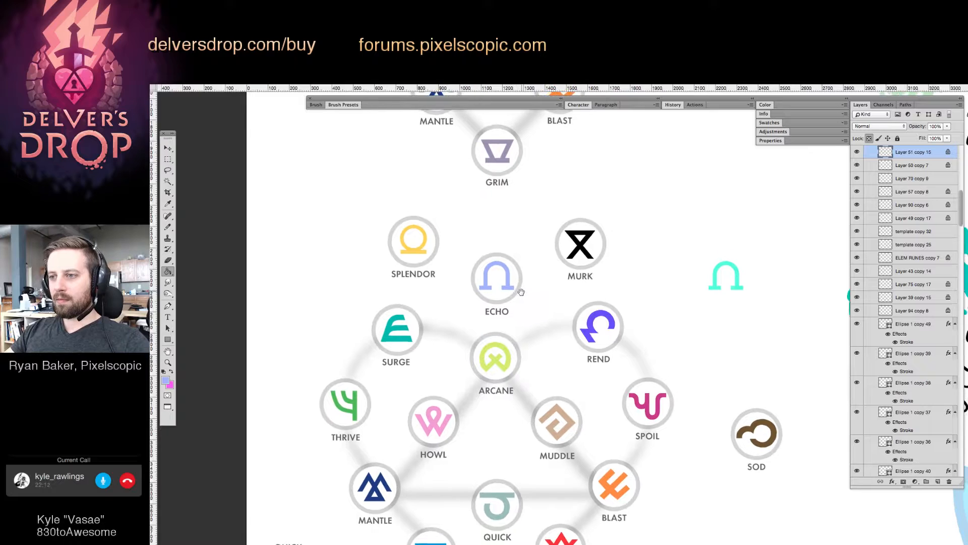
Compare the recoloured Echo rune with its neighbours and undo its lavender fill.
key(z)
drag(542, 328, 523, 307)
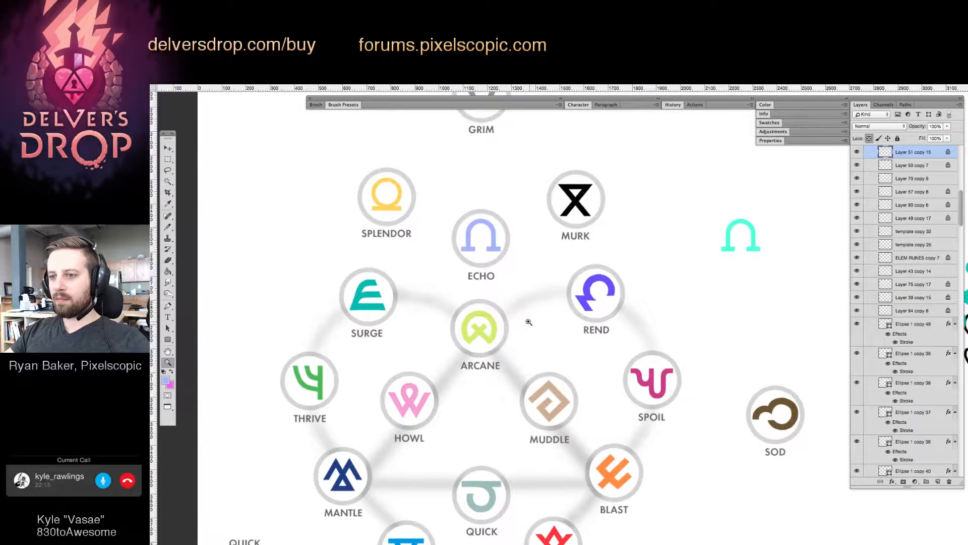
drag(410, 308, 400, 311)
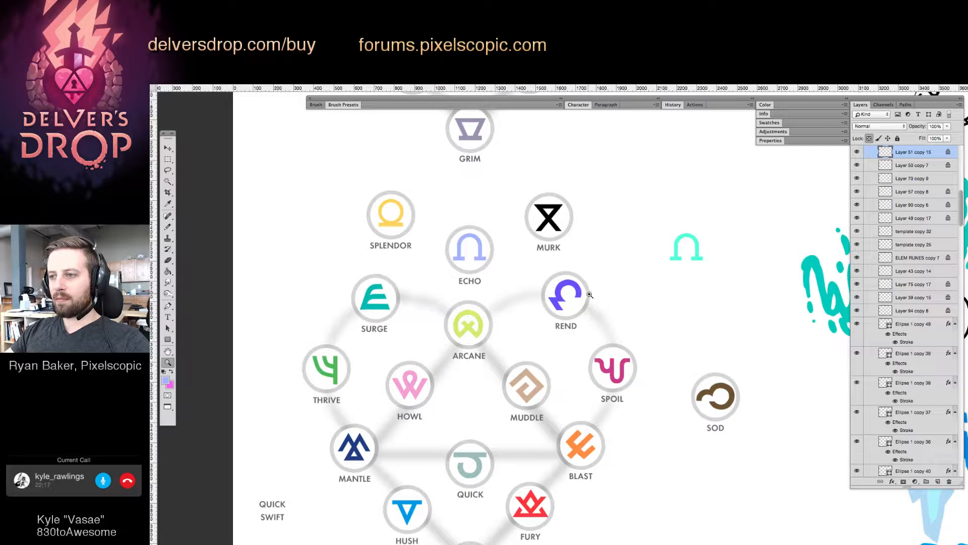
key(alt+super+z)
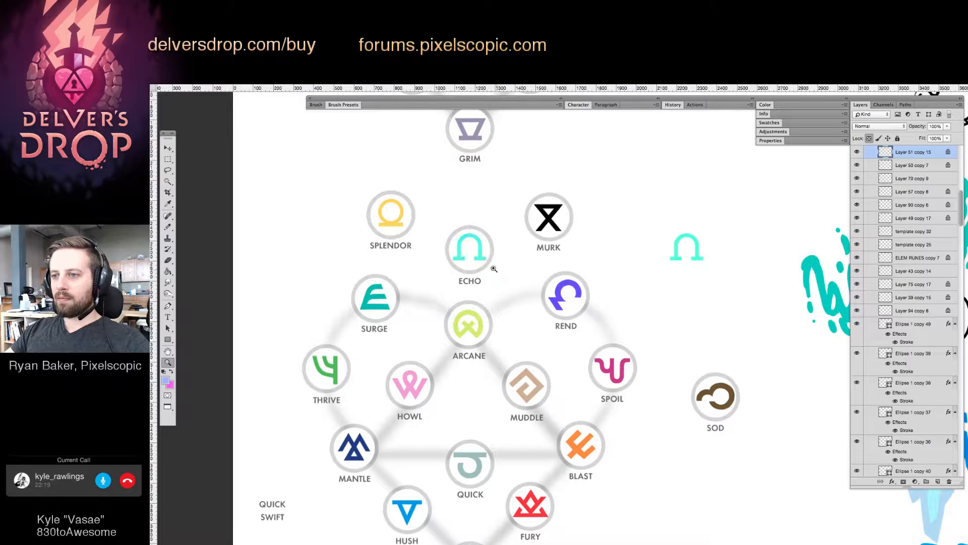
Fill the duplicate Echo rune outside the diagram with the sampled lavender.
drag(679, 254, 675, 249)
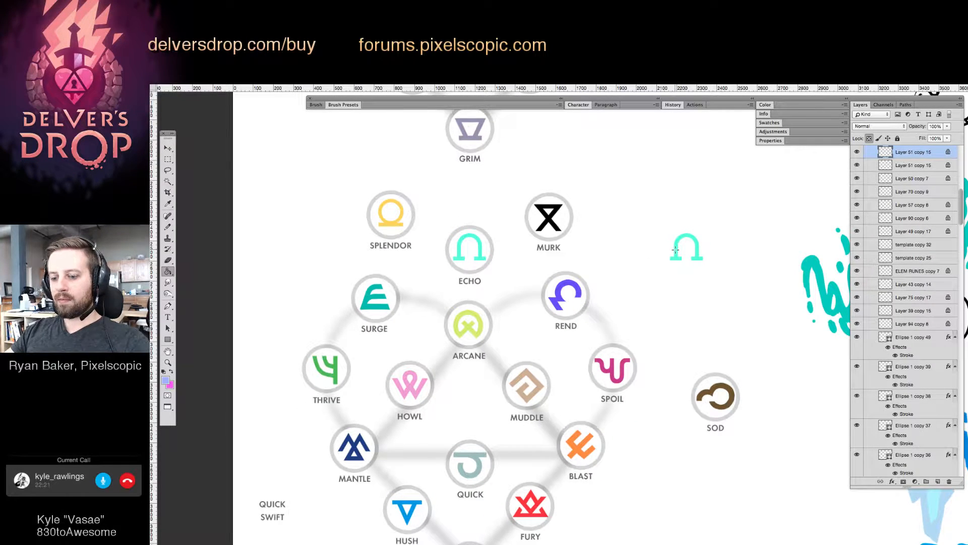
click(676, 249)
scroll(640, 253, up, 2)
scroll(648, 307, down, 4)
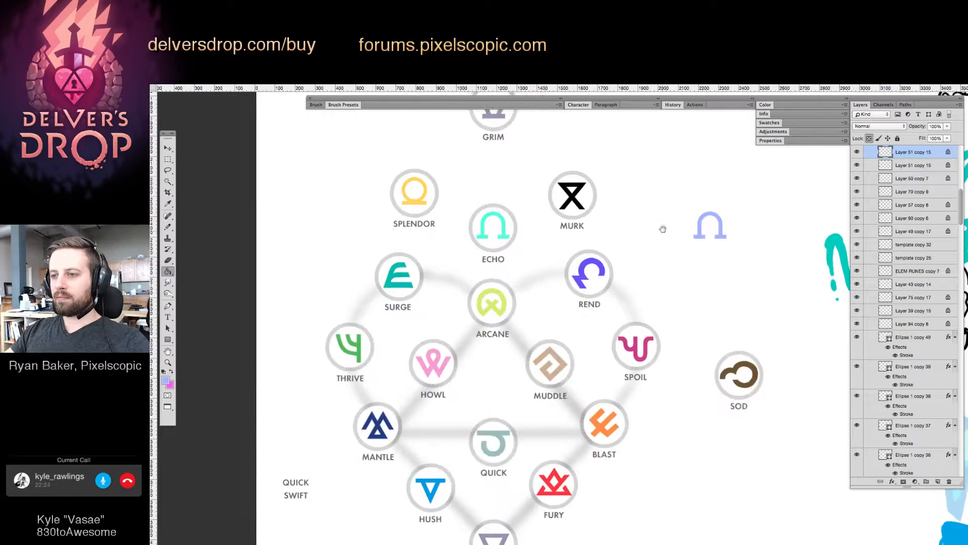
Move the element chart screenshot slightly down and to the left, clear of the Grim label.
scroll(560, 269, down, 3)
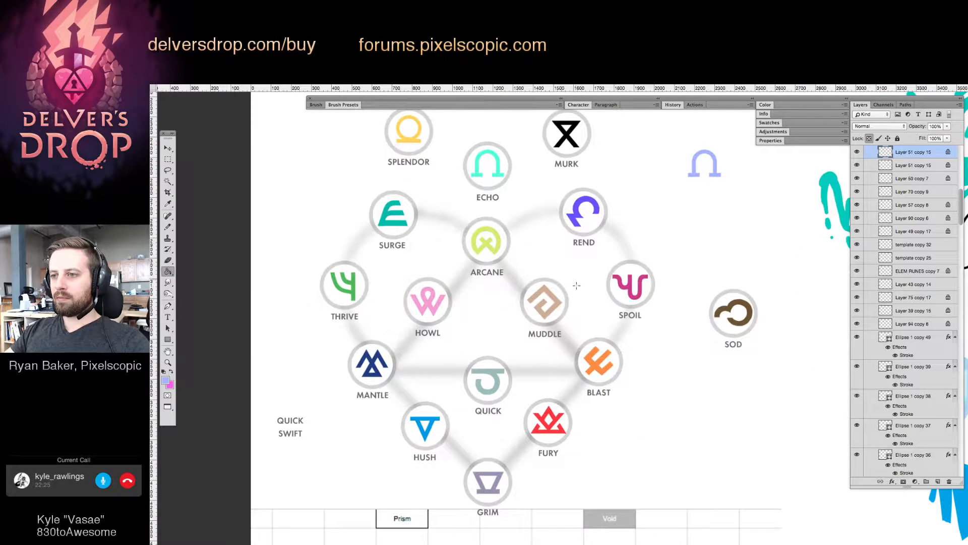
scroll(564, 286, down, 1)
drag(564, 285, 561, 321)
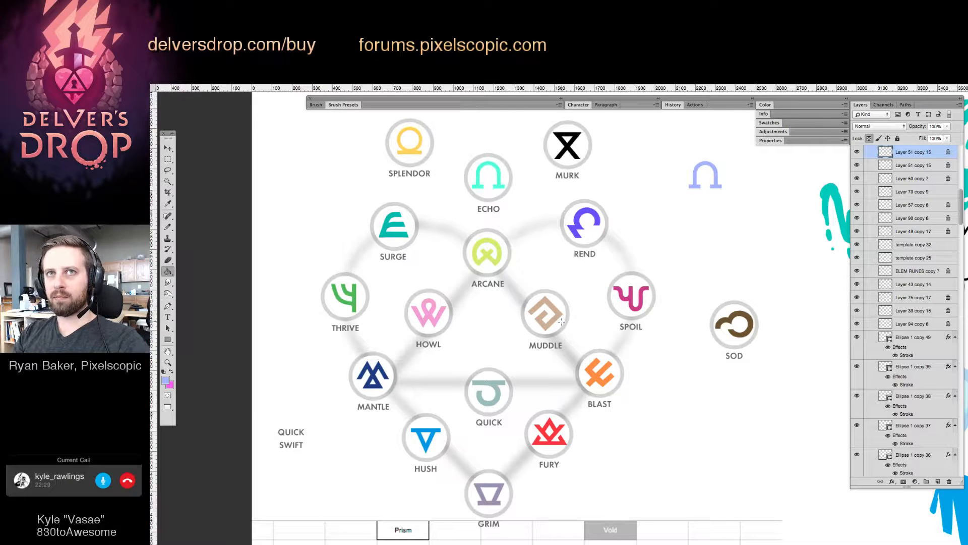
drag(591, 372, 605, 336)
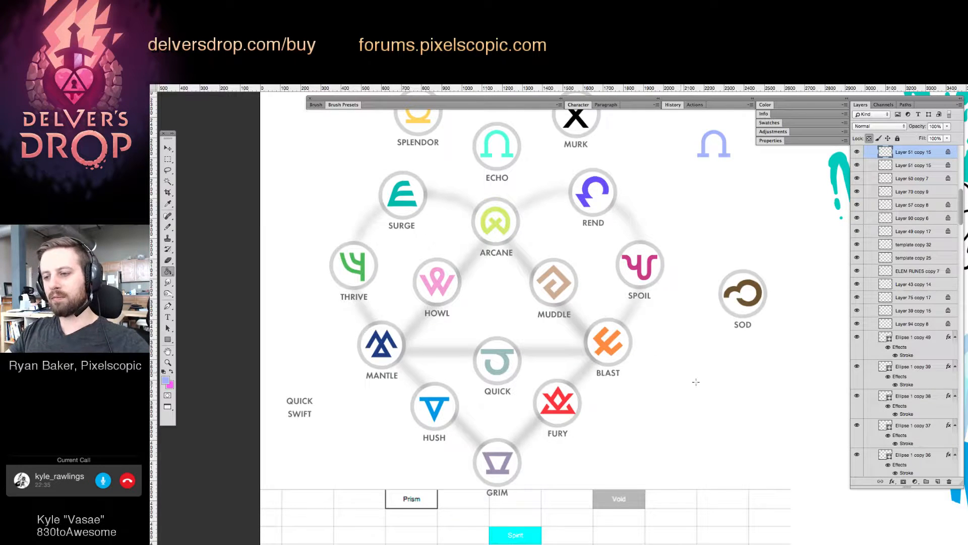
drag(643, 454, 658, 304)
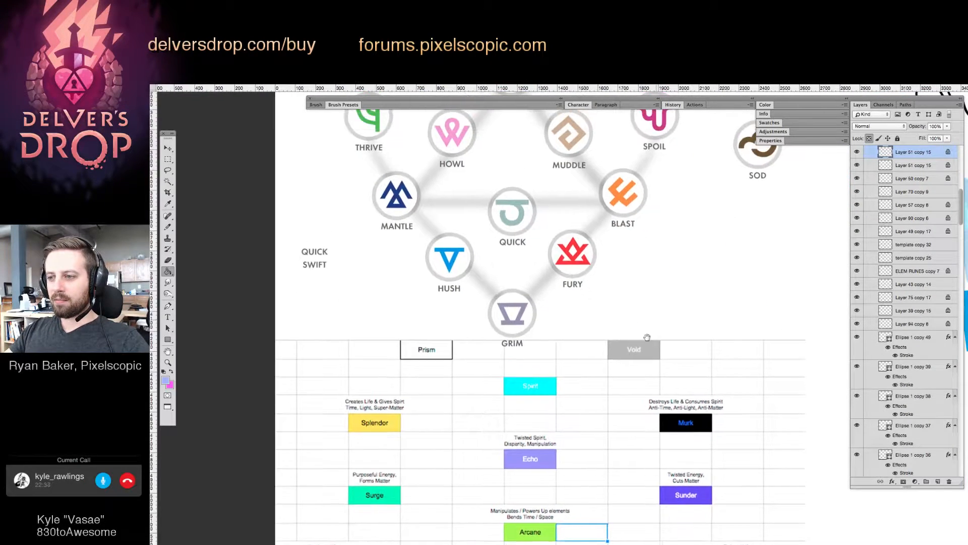
key(v)
click(646, 350)
drag(645, 350, 633, 362)
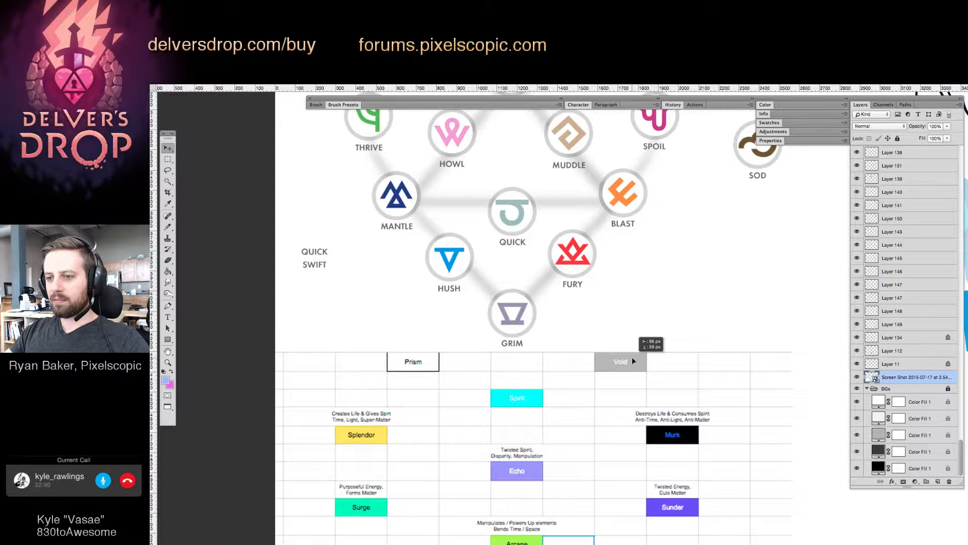
Scale the element chart screenshot down slightly.
drag(620, 299, 611, 258)
scroll(612, 258, down, 10)
key(z)
alt+click(609, 288)
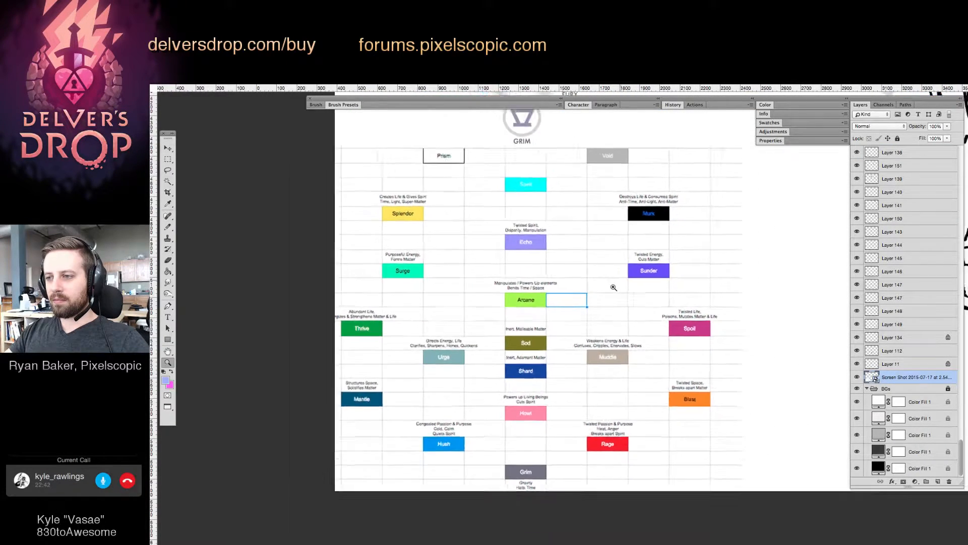
key(ctrl+t)
drag(725, 469, 713, 460)
key(Return)
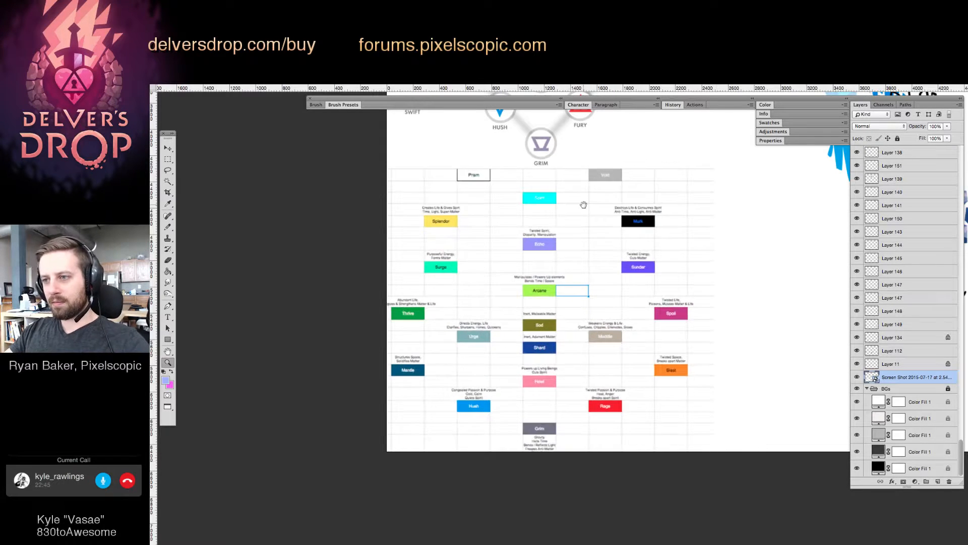
Nudge the element chart right and slightly down so its centre column sits directly beneath the Grim rune.
scroll(585, 221, up, 1)
key(v)
key(Right)
key(Right)
key(Right)
key(Right)
key(Up)
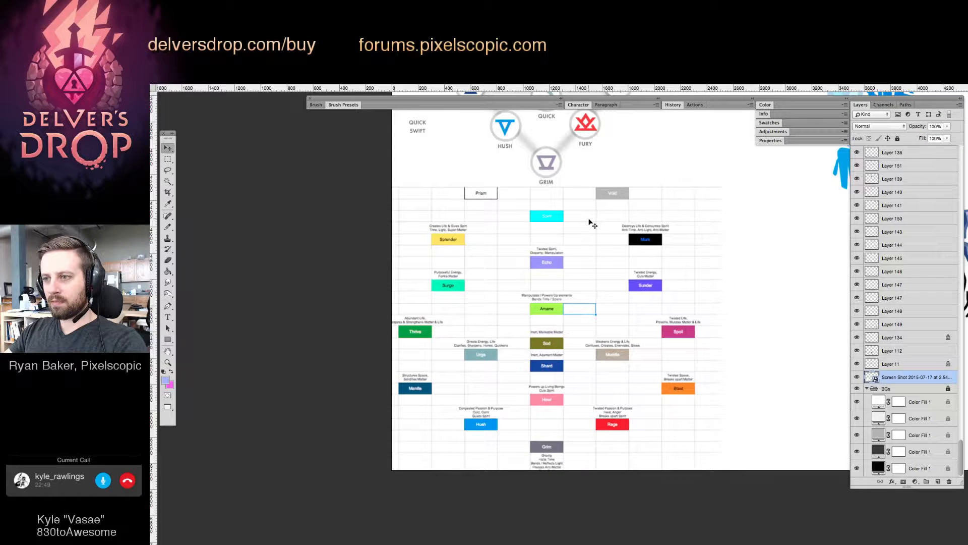
key(Down)
key(Down)
key(Down)
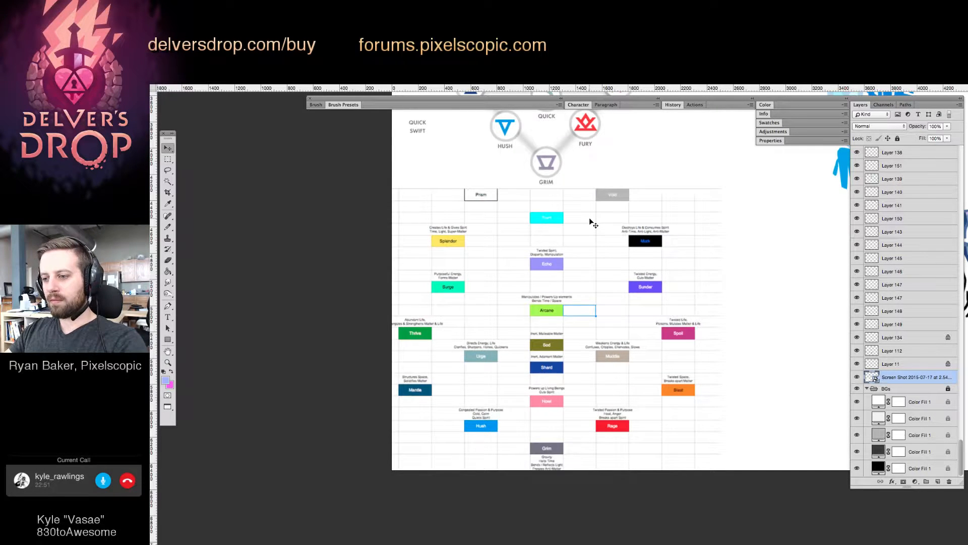
drag(595, 224, 490, 275)
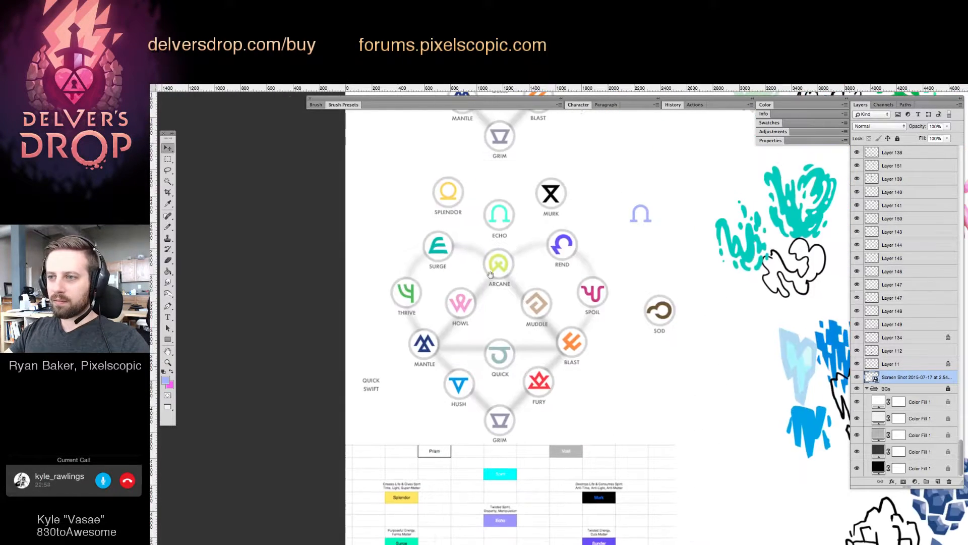
Select all the runes and labels of the lower diagram and move them slightly up, away from the element chart.
drag(351, 181, 611, 439)
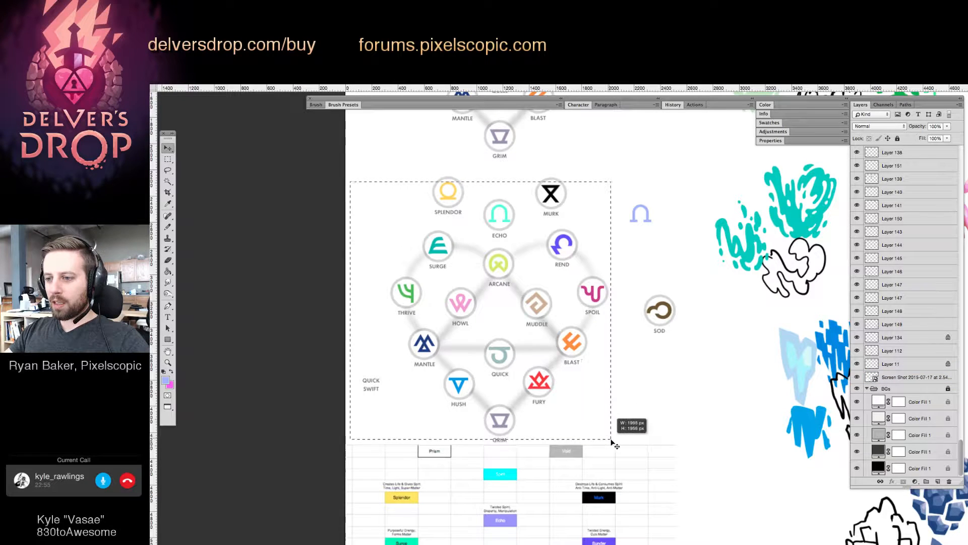
drag(537, 314, 537, 308)
Nudge the Murk rune and its label slightly right, away from the diagram's centre line.
drag(520, 204, 566, 219)
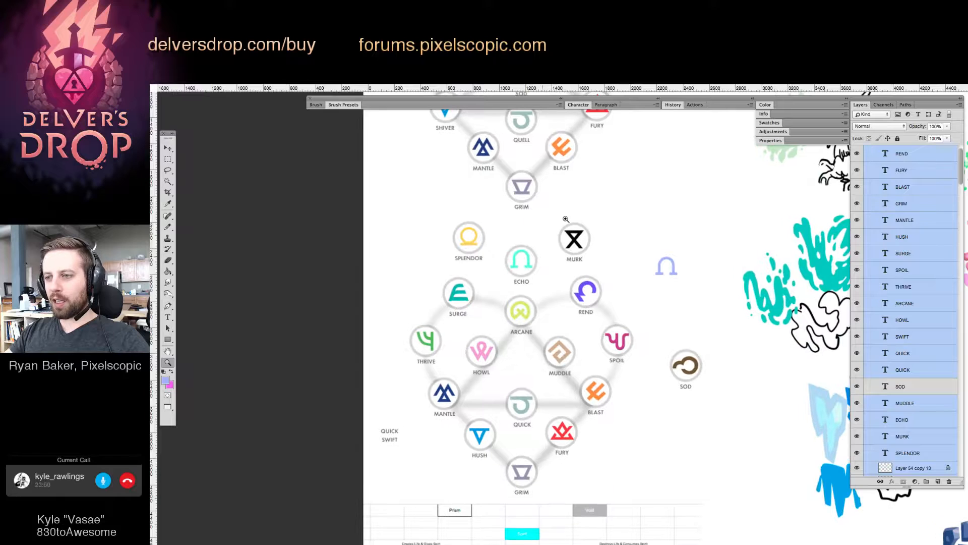
click(566, 219)
key(v)
click(589, 252)
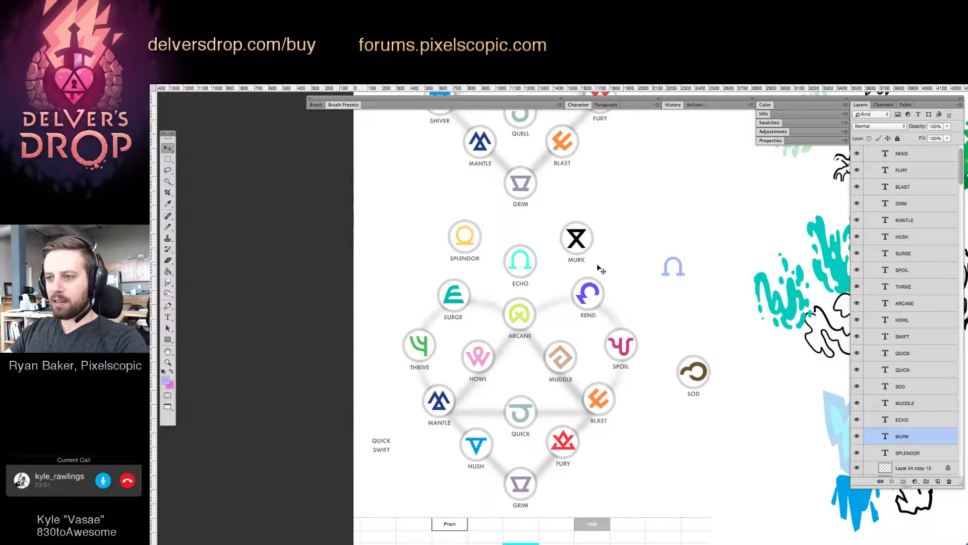
key(shift+Right)
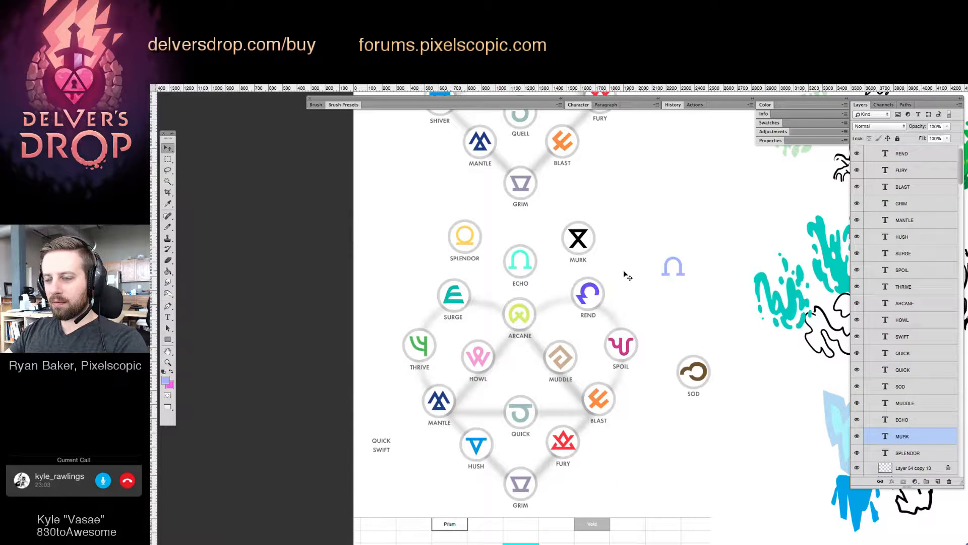
key(Right)
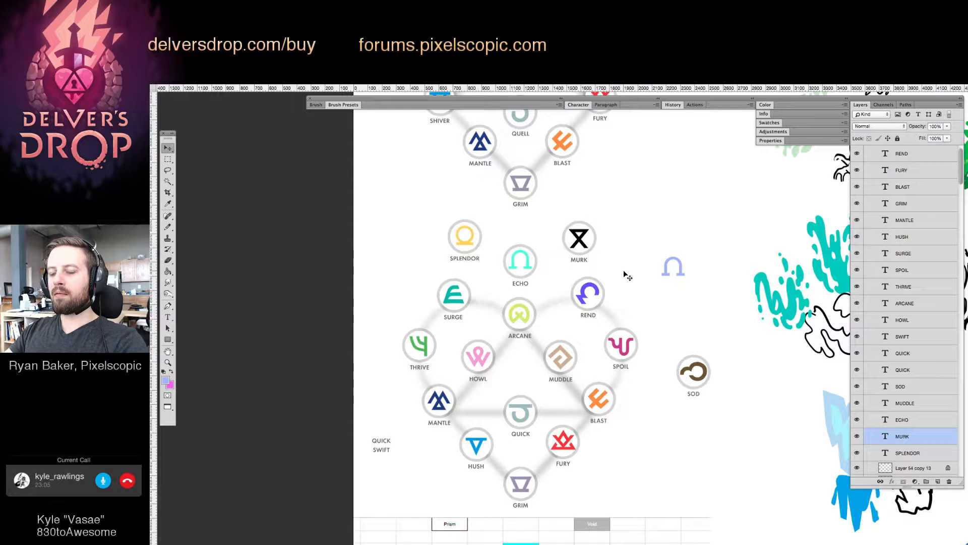
Nudge the Splendor and Arcane runes slightly right, keeping Echo centred above Arcane.
click(460, 221)
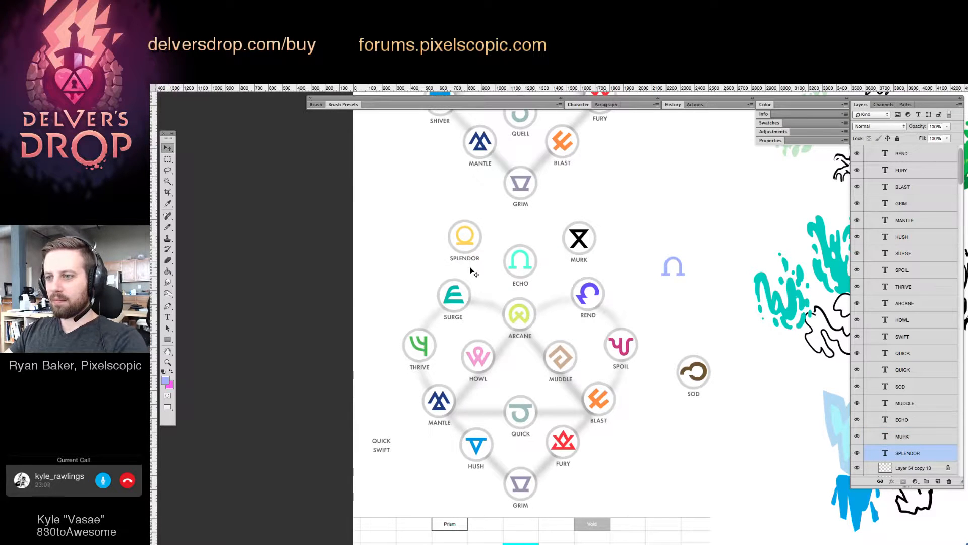
drag(509, 228, 536, 346)
key(shift+Right)
click(524, 259)
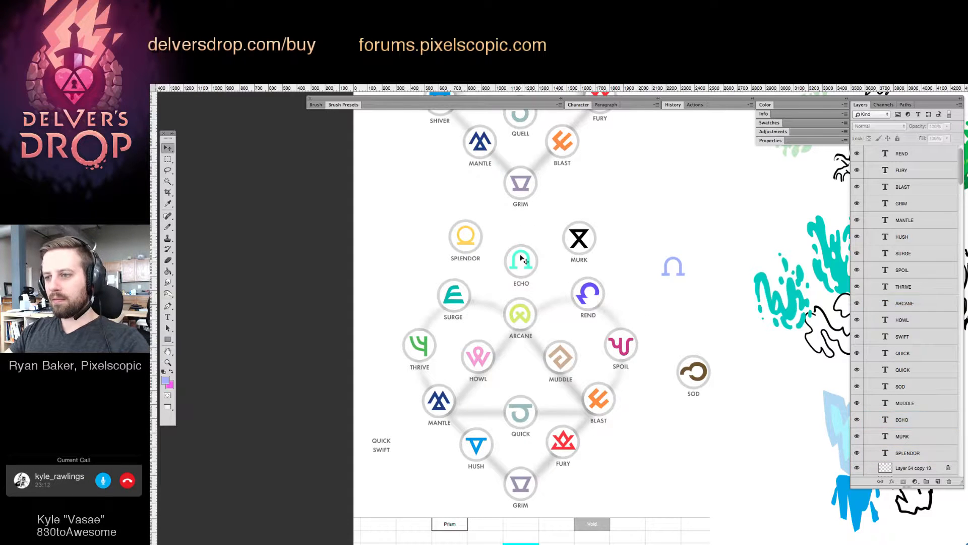
drag(523, 260, 523, 260)
click(614, 311)
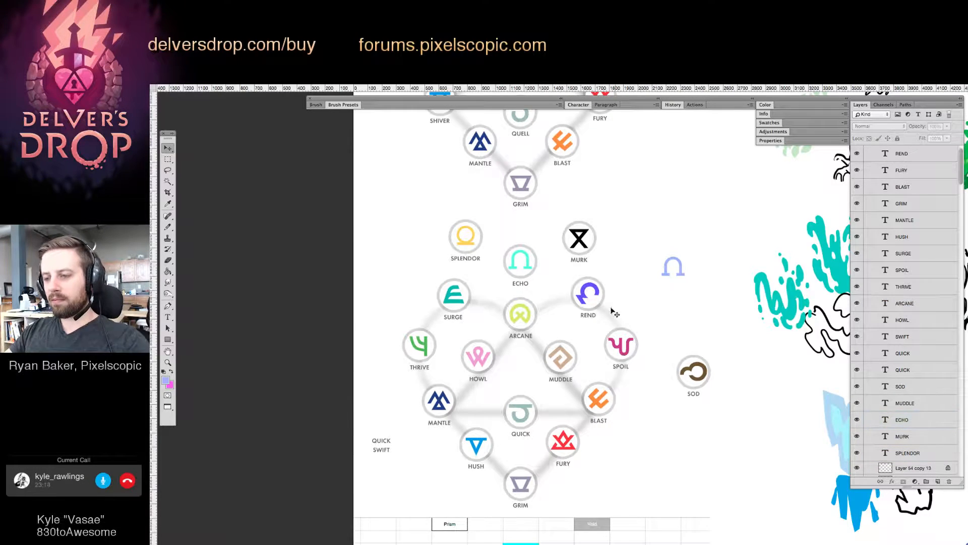
Select the Surge rune's layer, sample its teal and refill the rune with a slightly brighter teal.
drag(592, 326, 592, 296)
super+click(555, 320)
drag(559, 248, 661, 282)
key(v)
click(667, 237)
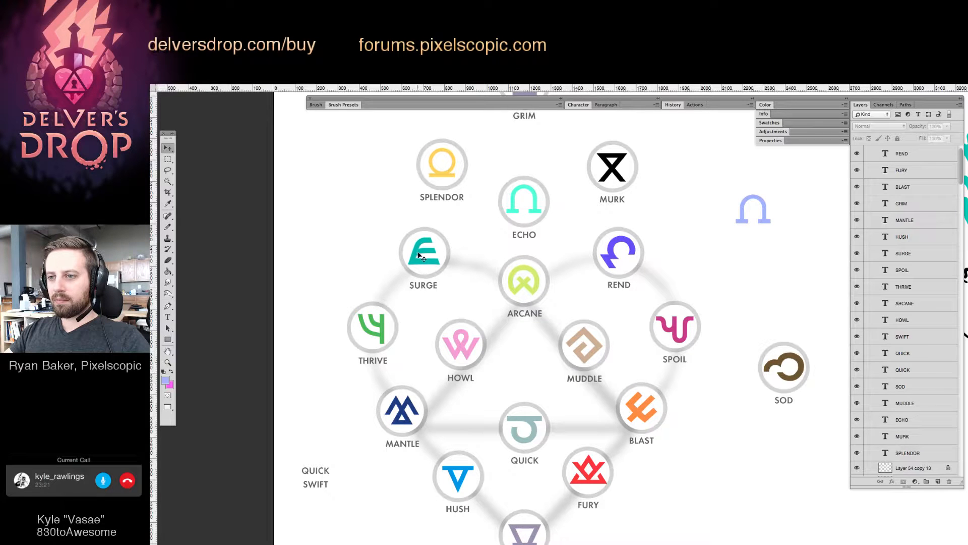
click(422, 257)
key(g)
alt+click(422, 257)
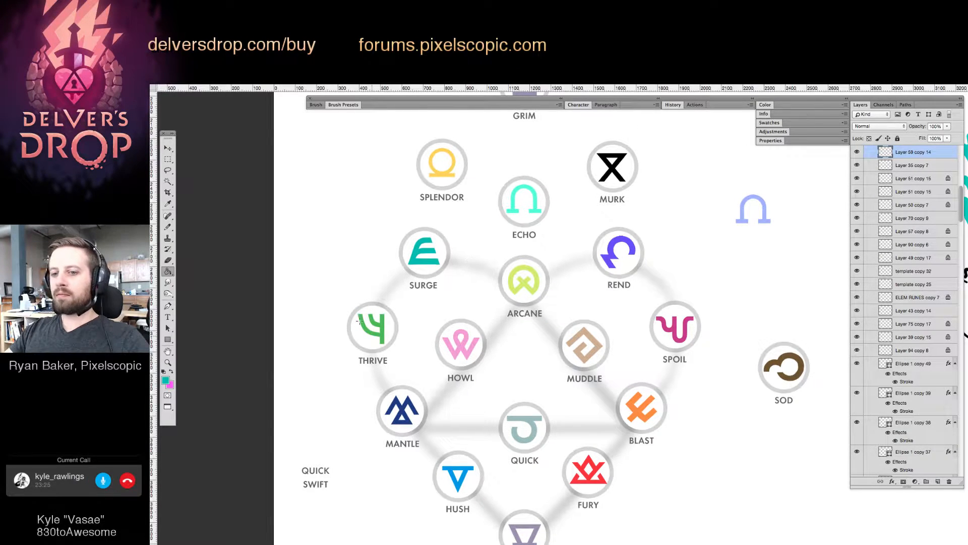
key(i)
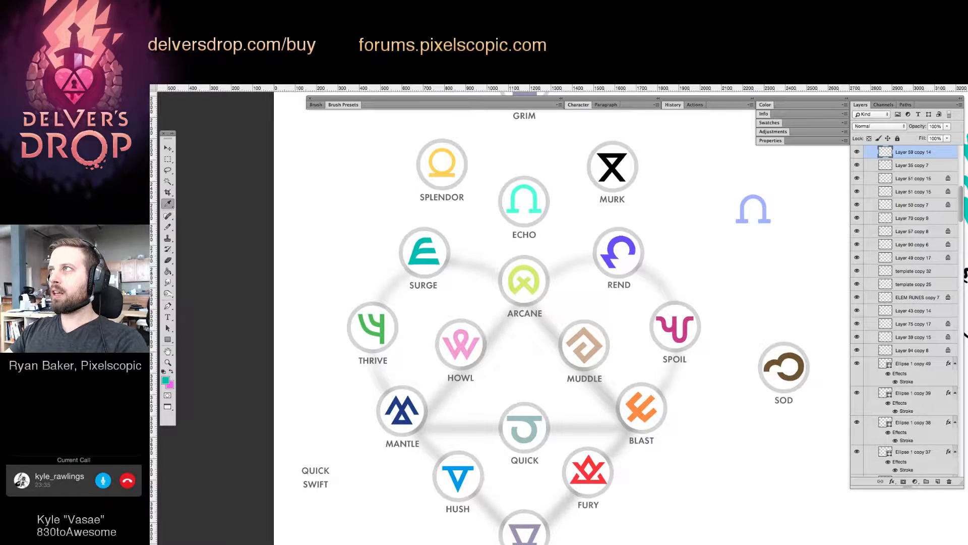
key(g)
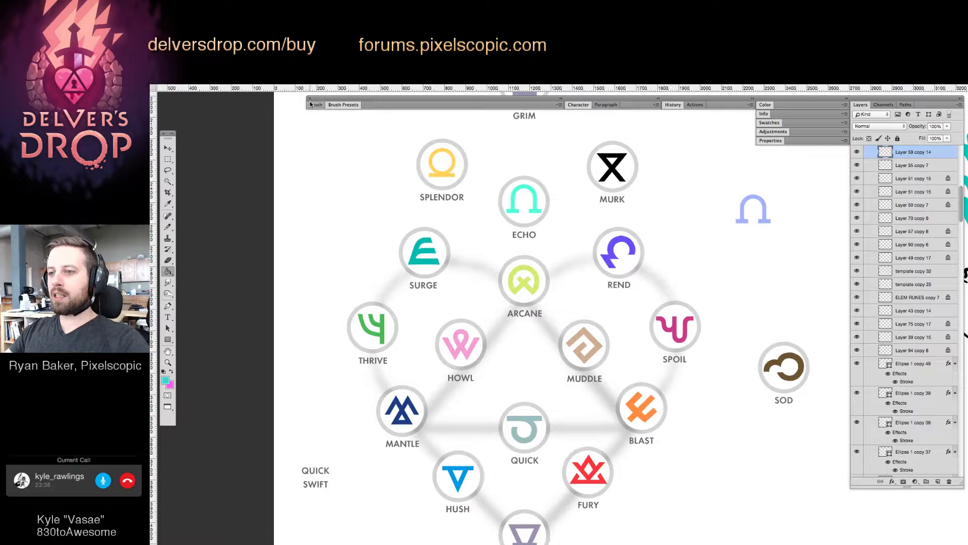
key(v)
key(g)
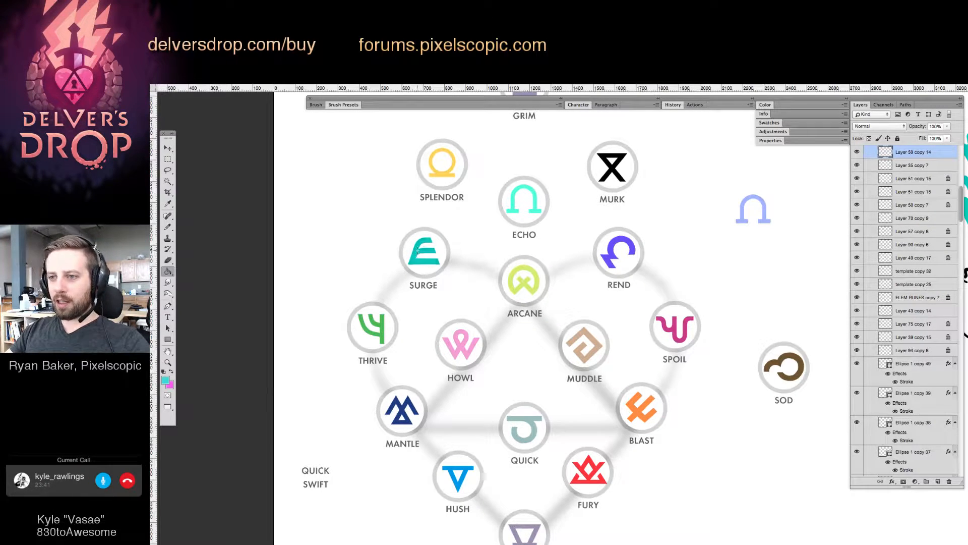
drag(522, 234, 503, 251)
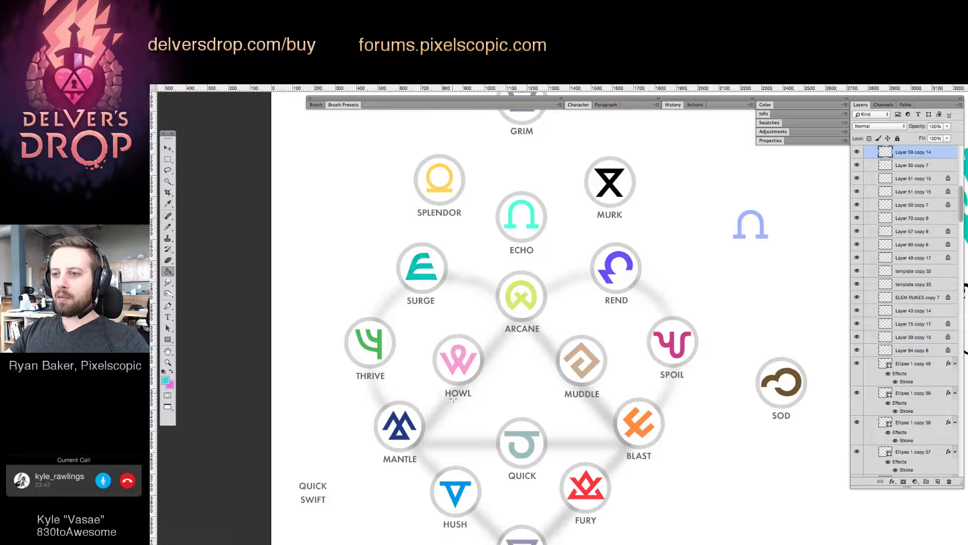
Sample Hush's blue and Surge's teal for comparison and fill the Surge rune with a bluer turquoise.
alt+click(455, 483)
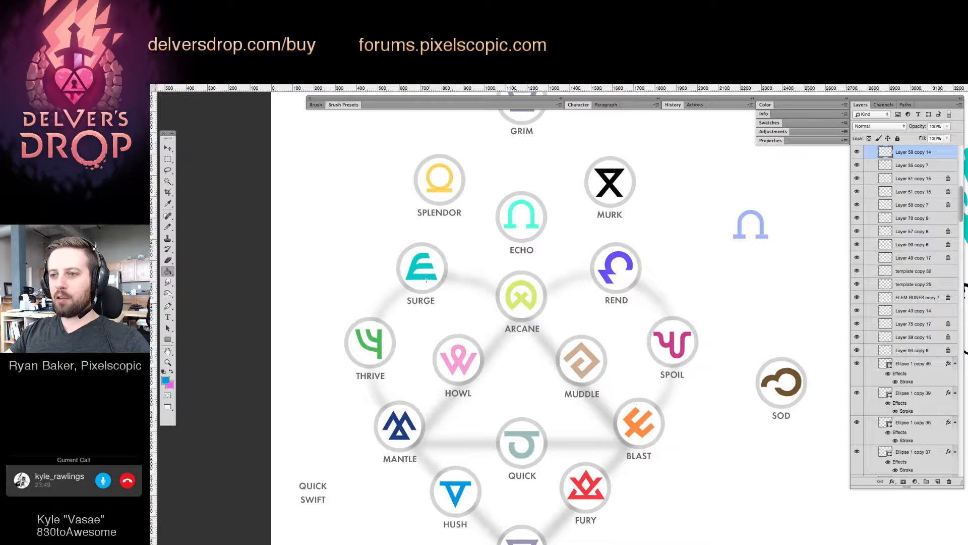
drag(489, 290, 470, 301)
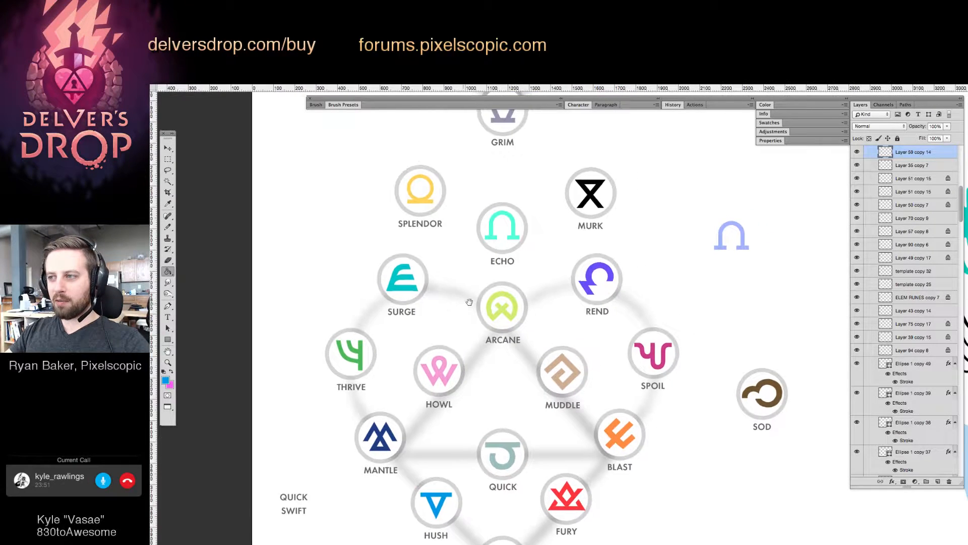
drag(536, 275, 540, 297)
key(z)
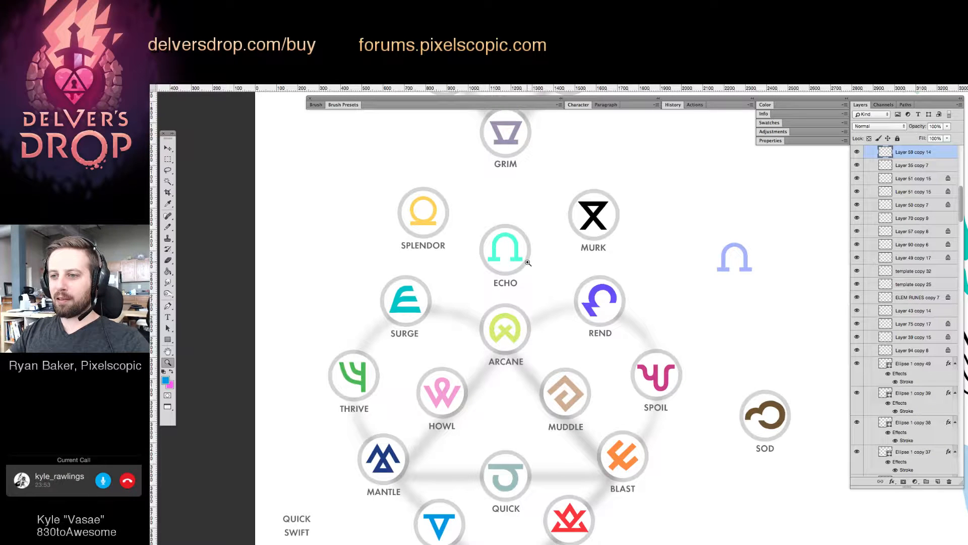
mouse_move(421, 289)
mouse_down()
mouse_move(482, 294)
mouse_move(469, 310)
mouse_move(429, 302)
mouse_up()
drag(581, 359, 543, 281)
drag(413, 271, 415, 291)
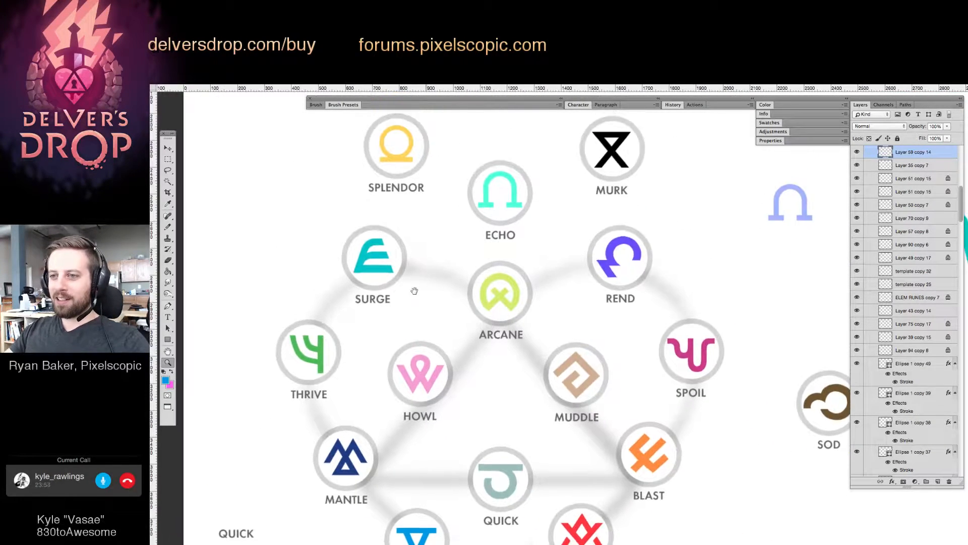
click(348, 249)
key(g)
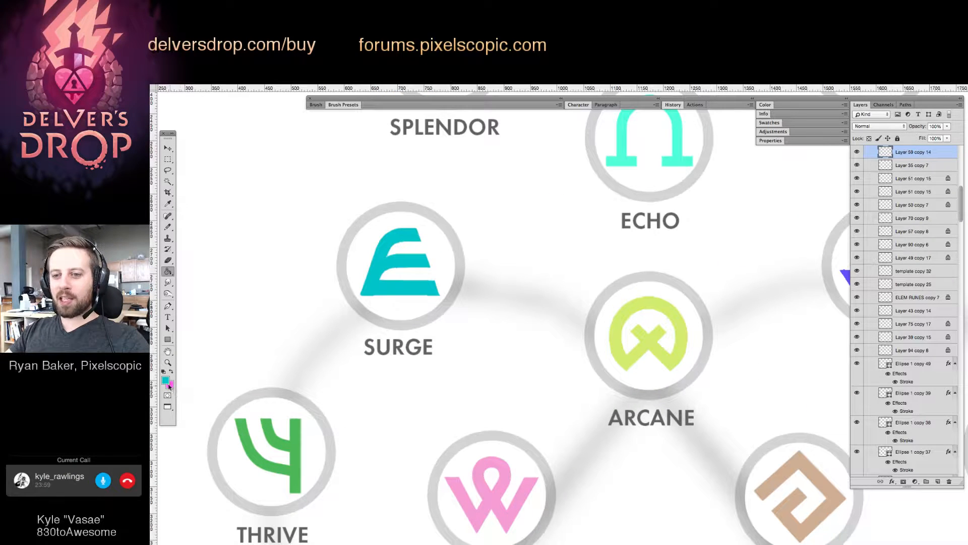
key(i)
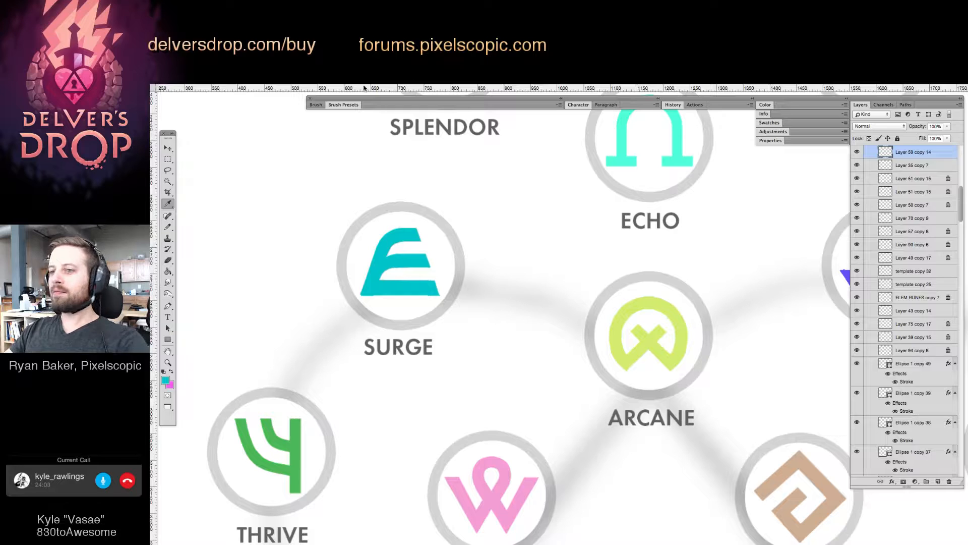
key(g)
click(378, 260)
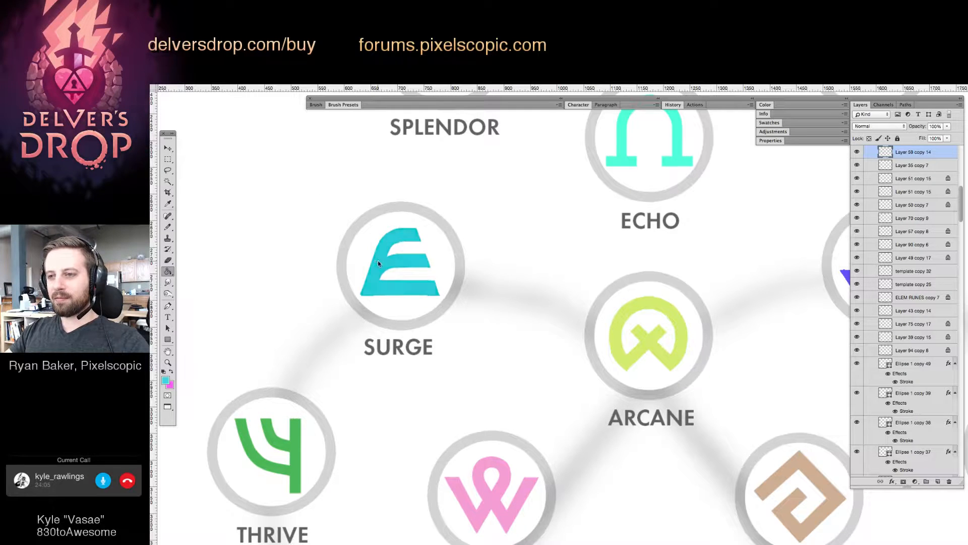
Pick a lighter cyan and refill the Surge rune with it.
key(z)
alt+click(432, 281)
click(434, 280)
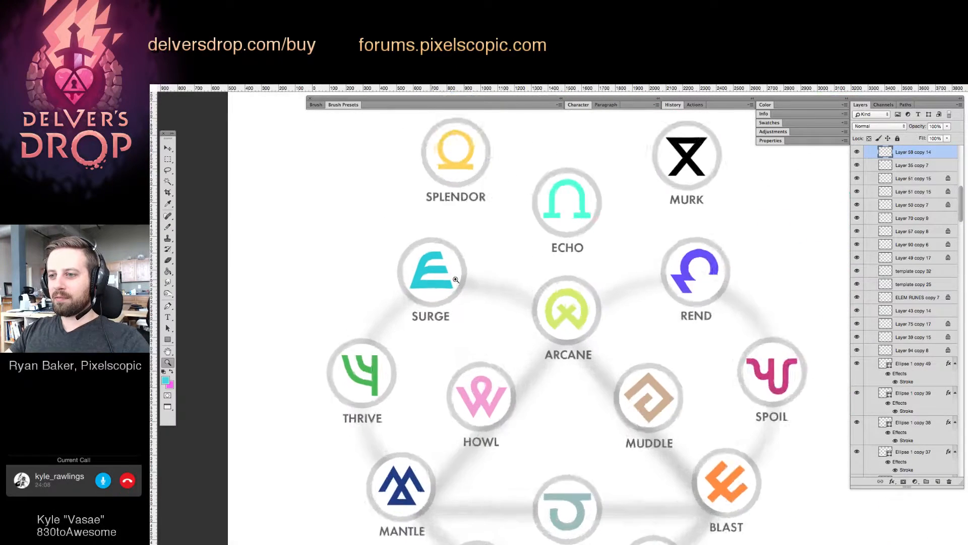
scroll(497, 265, up, 1)
key(v)
key(g)
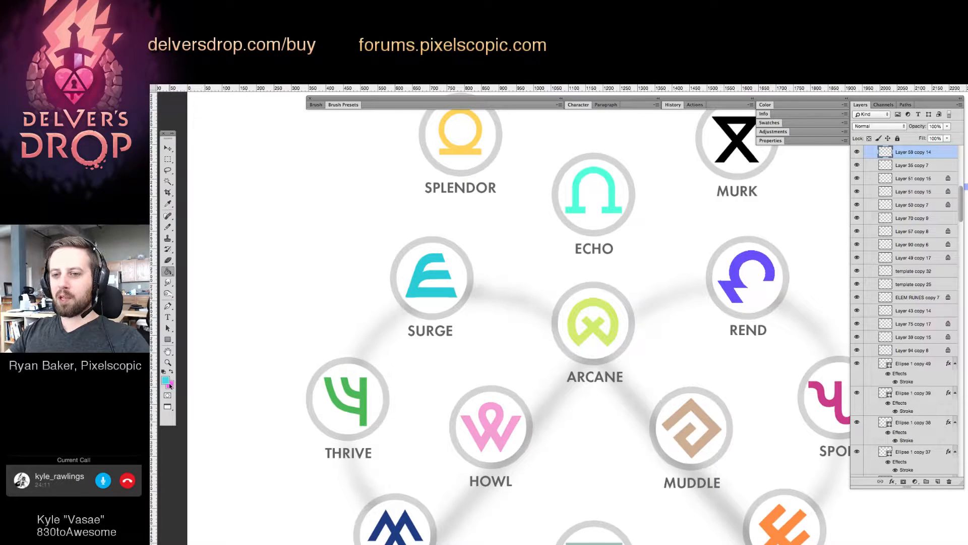
key(i)
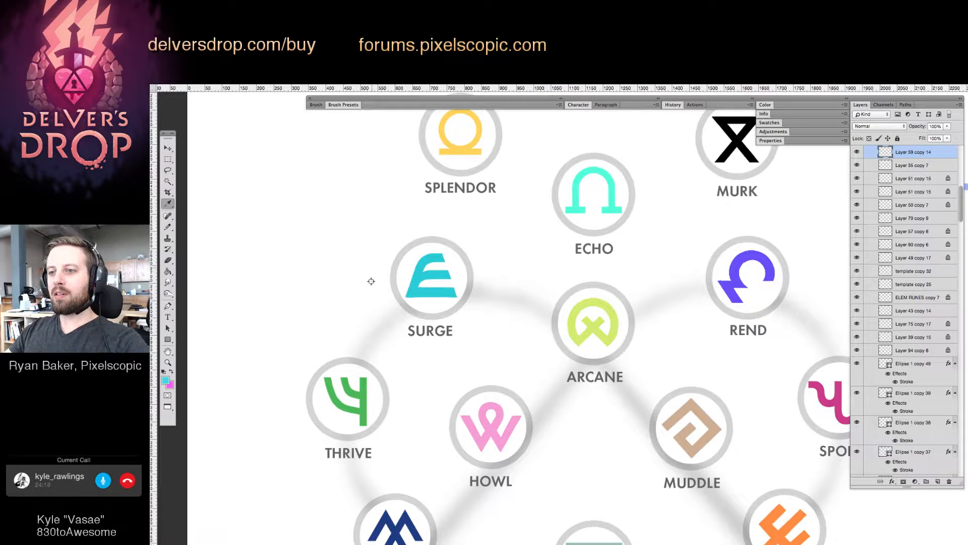
key(g)
click(421, 280)
Select the Hush rune, sample its blue and refill it with a slightly deeper blue.
key(z)
drag(573, 311, 497, 346)
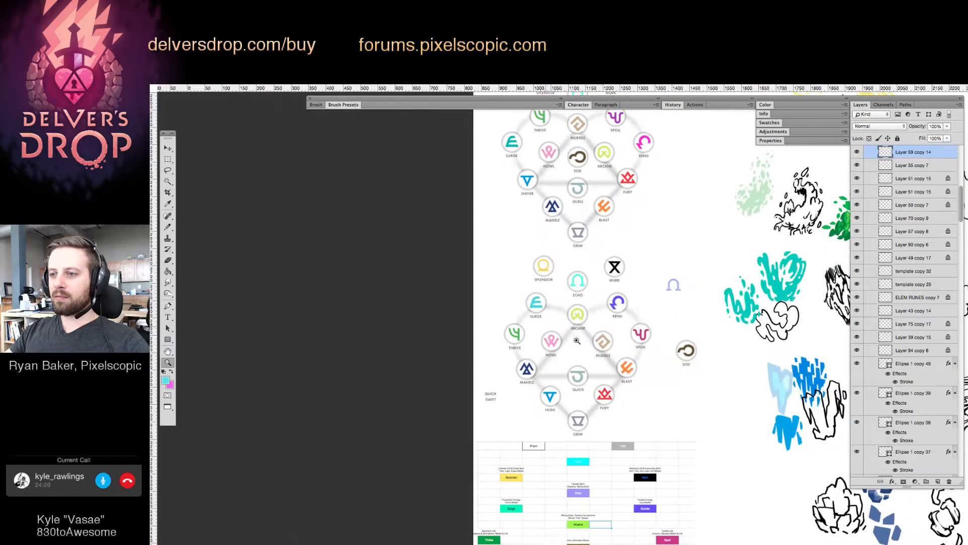
mouse_move(578, 318)
mouse_down()
mouse_move(605, 320)
mouse_move(588, 319)
mouse_up()
drag(519, 397, 557, 389)
drag(536, 334, 534, 219)
key(v)
click(488, 343)
key(g)
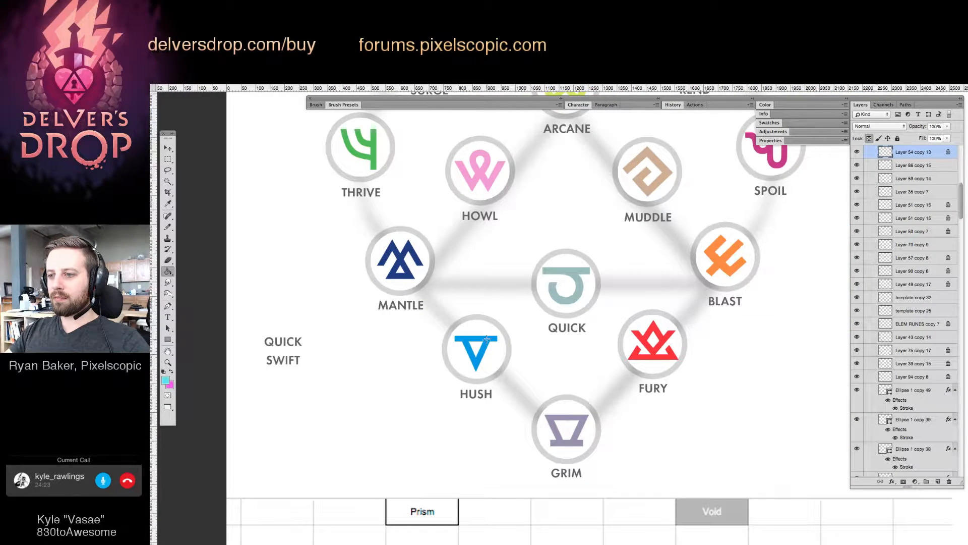
alt+click(488, 343)
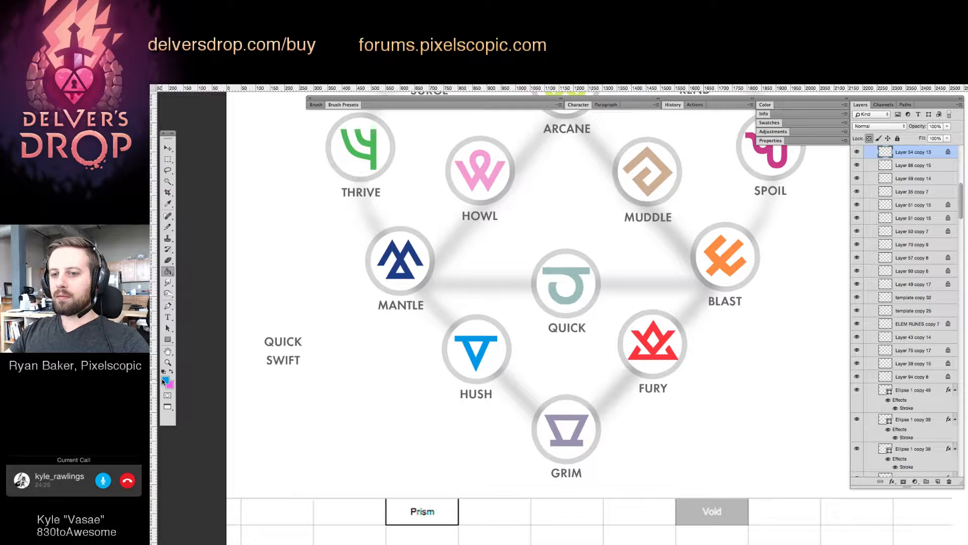
key(i)
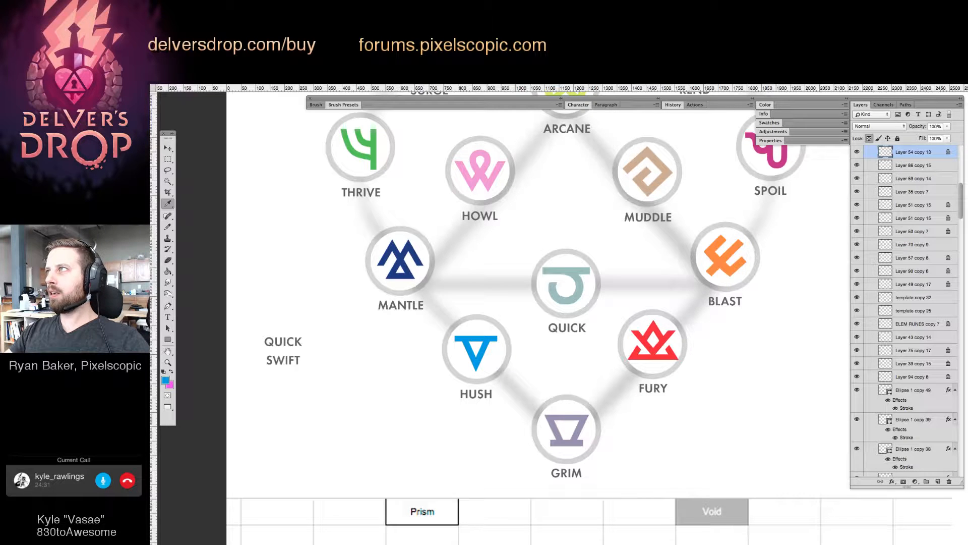
key(g)
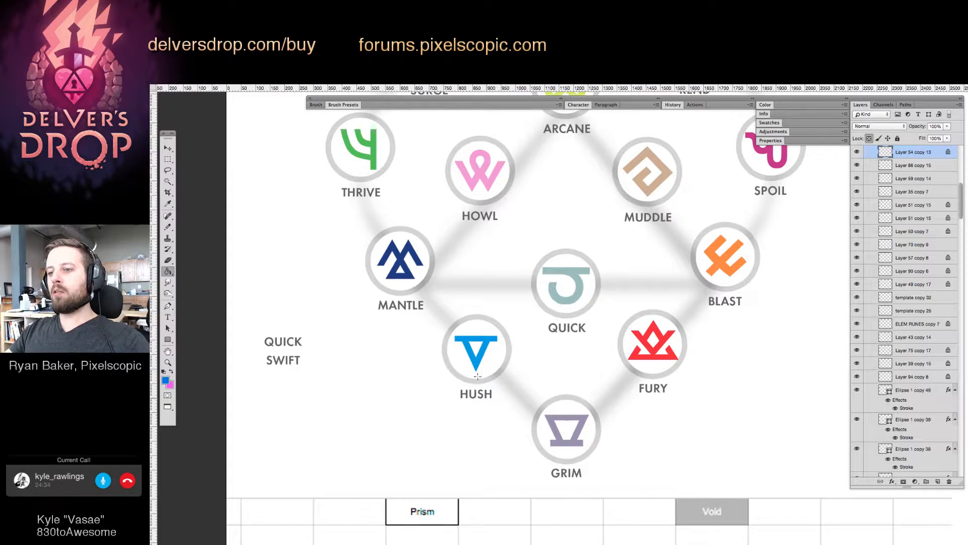
Nudge the Hush rune and its label slightly right so they mirror Fury across the centre line.
mouse_move(520, 353)
mouse_down()
mouse_move(503, 389)
mouse_move(523, 312)
mouse_up()
key(z)
click(533, 393)
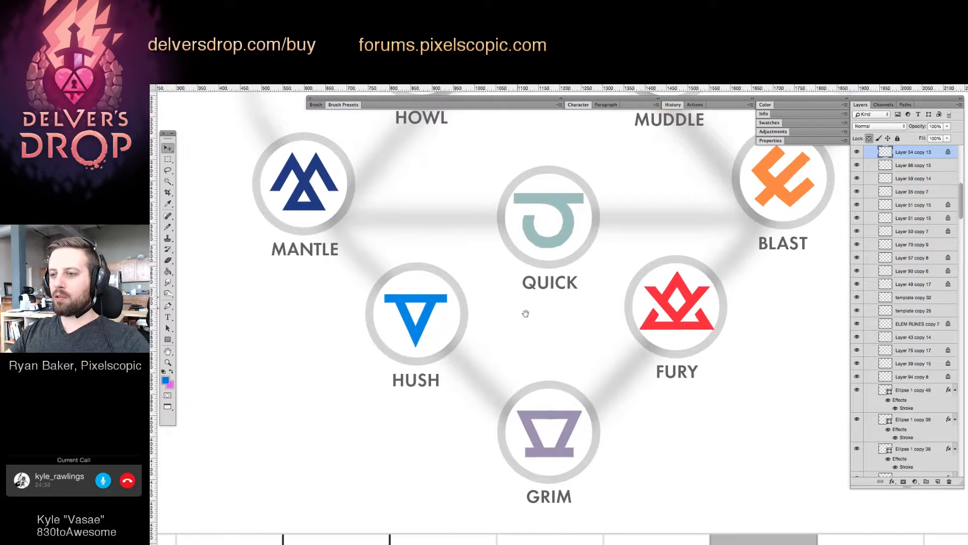
alt+click(468, 345)
key(v)
drag(426, 398, 443, 337)
Nudge the Howl rune and its label slightly right so they mirror Muddle across the centre line.
scroll(597, 417, up, 3)
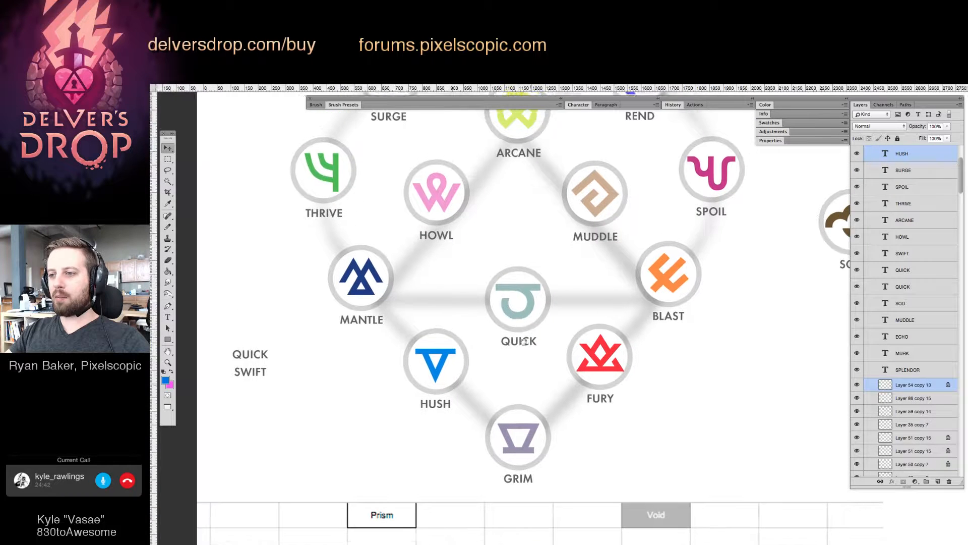
scroll(498, 270, up, 2)
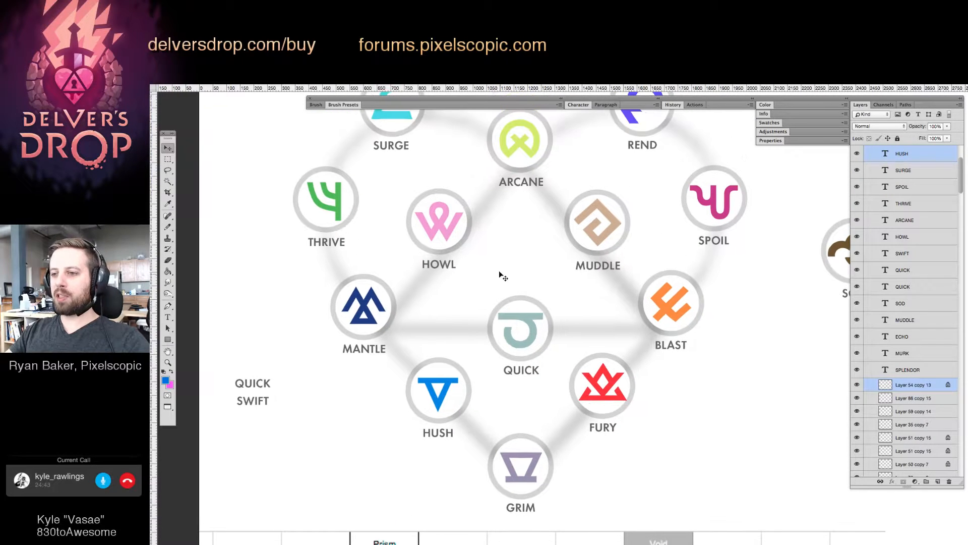
drag(498, 261, 529, 335)
drag(616, 339, 628, 383)
drag(451, 333, 454, 270)
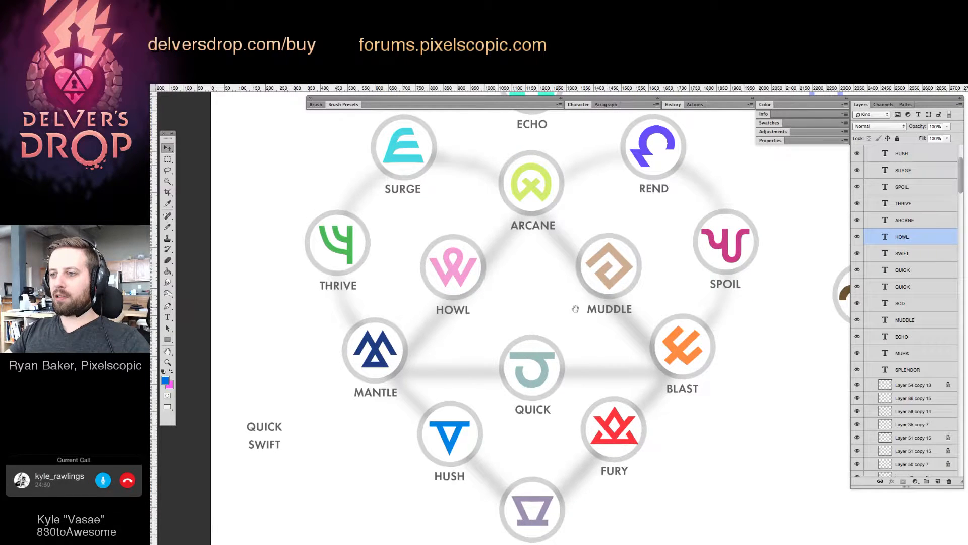
Select the Quick rune's layer and pick its muted teal as the foreground colour.
drag(575, 307, 533, 366)
key(g)
super+click(519, 309)
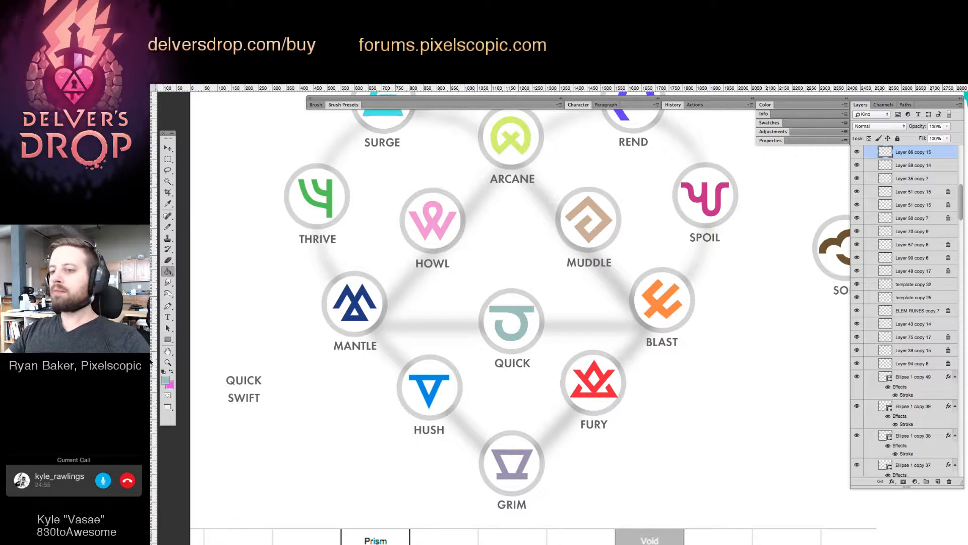
key(i)
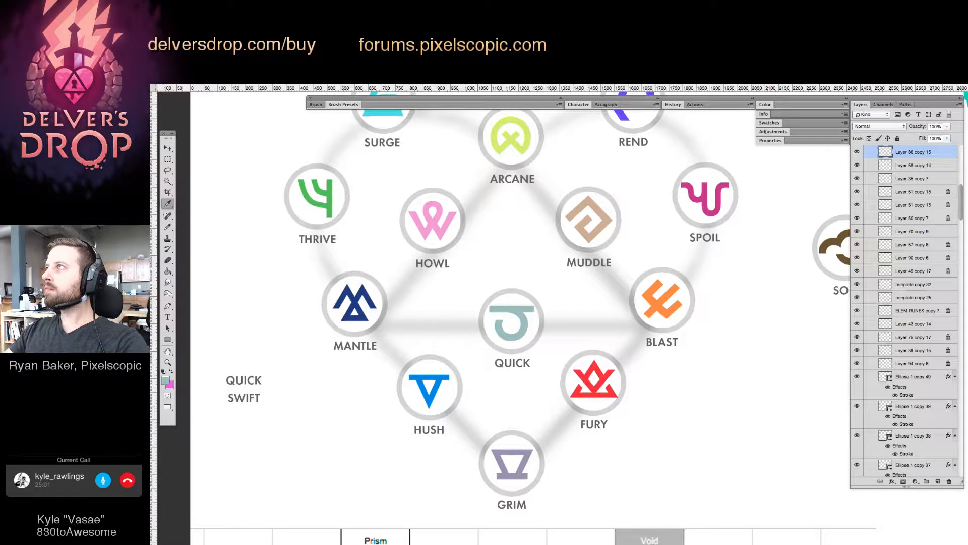
key(g)
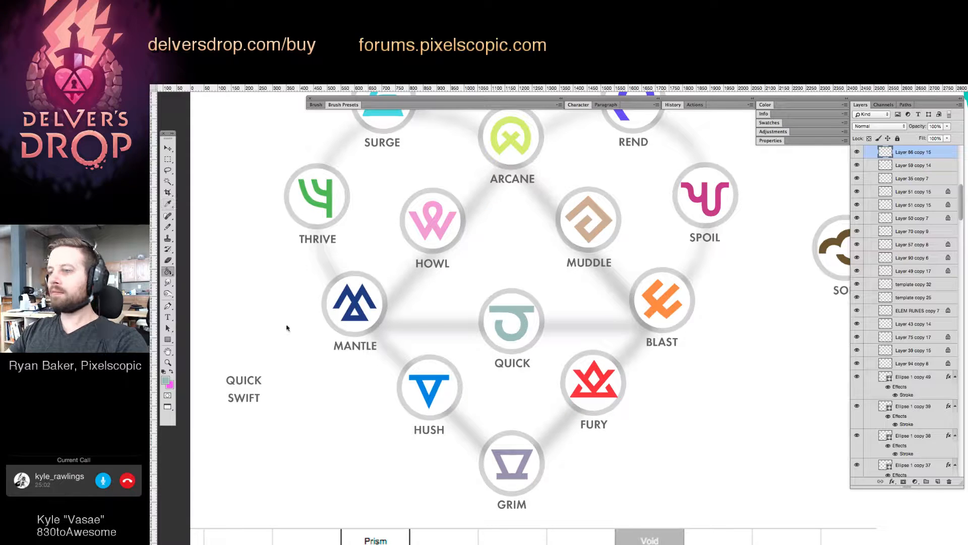
Compare the runes in the lower diagram with the element colour chart beneath it, including the Urge and Muddle entries.
key(z)
alt+click(515, 313)
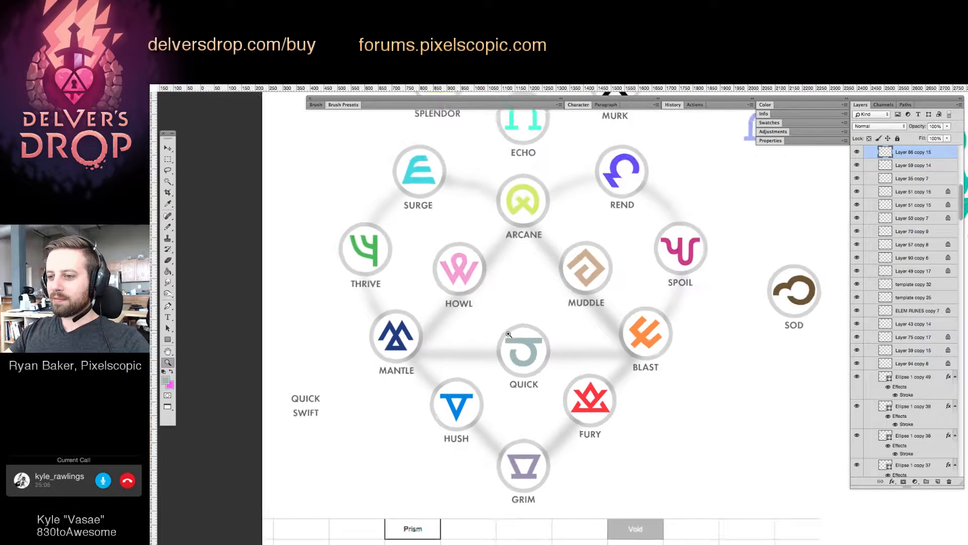
alt+click(509, 334)
alt+click(563, 335)
alt+click(549, 354)
alt+click(554, 348)
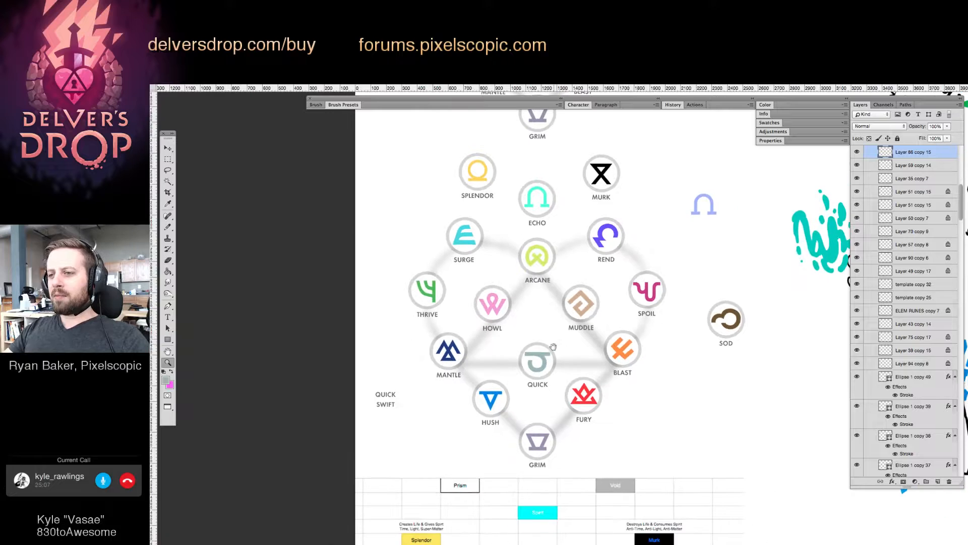
scroll(553, 347, up, 1)
key(v)
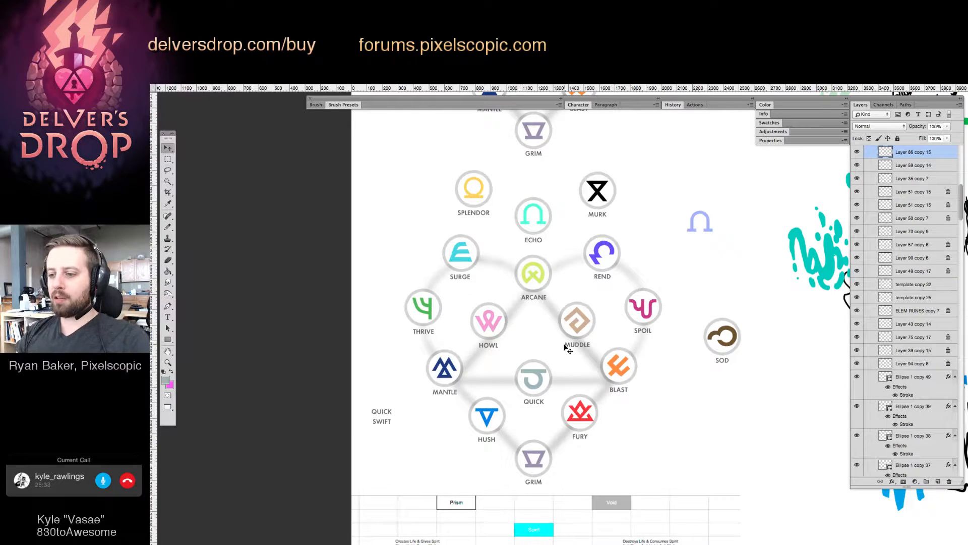
drag(646, 434, 661, 214)
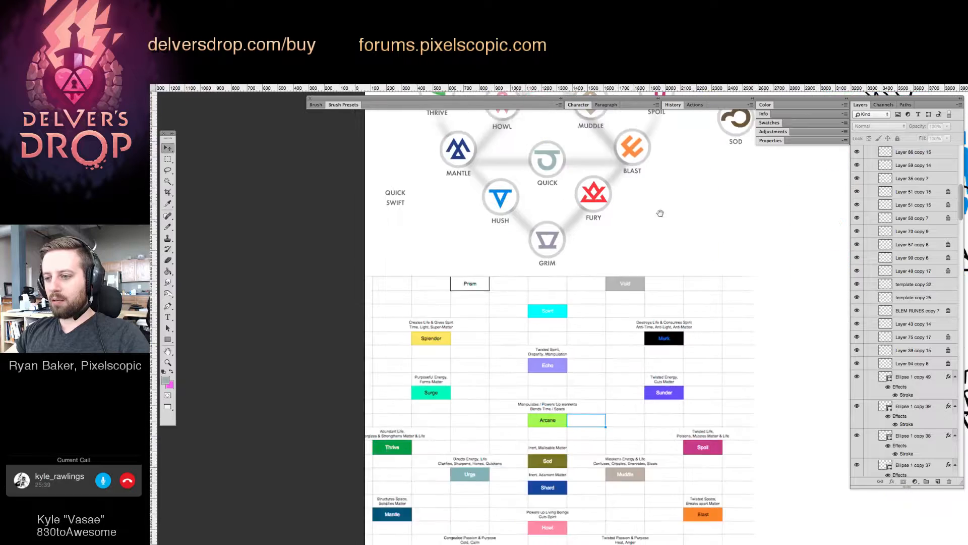
scroll(553, 403, down, 3)
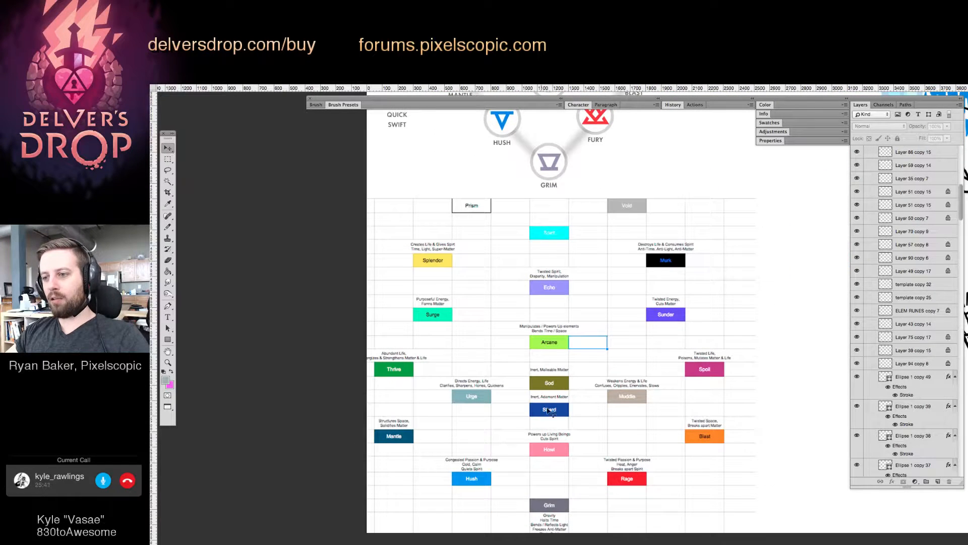
scroll(616, 252, up, 3)
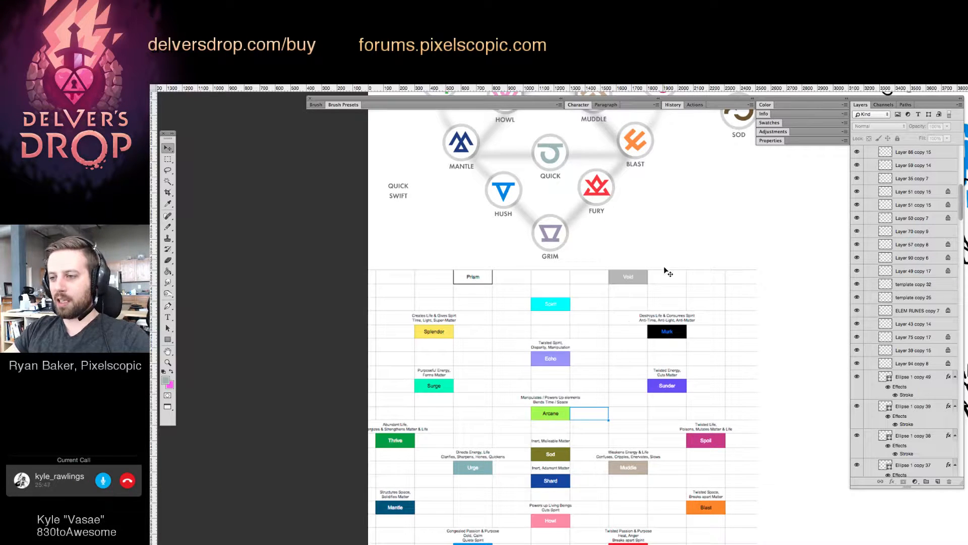
scroll(660, 386, down, 1)
scroll(629, 473, down, 3)
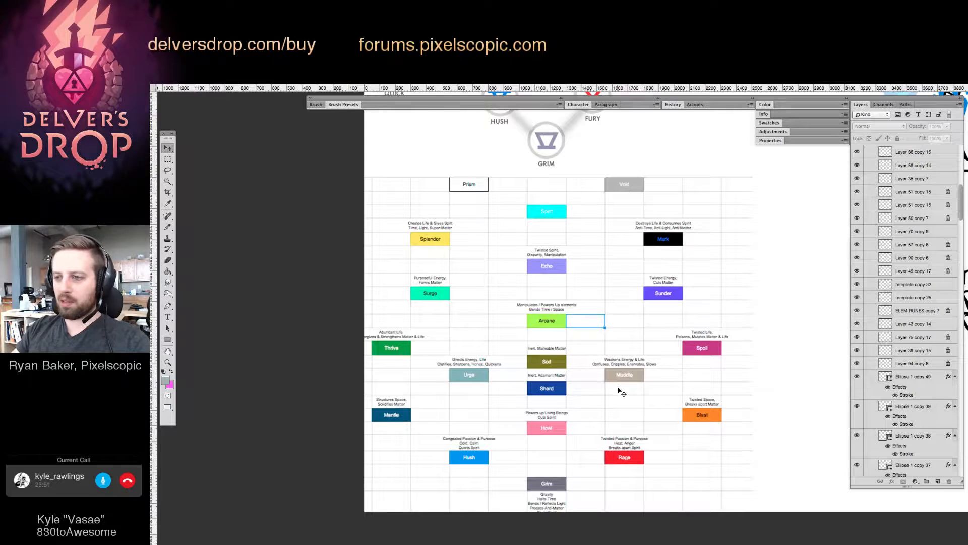
click(478, 373)
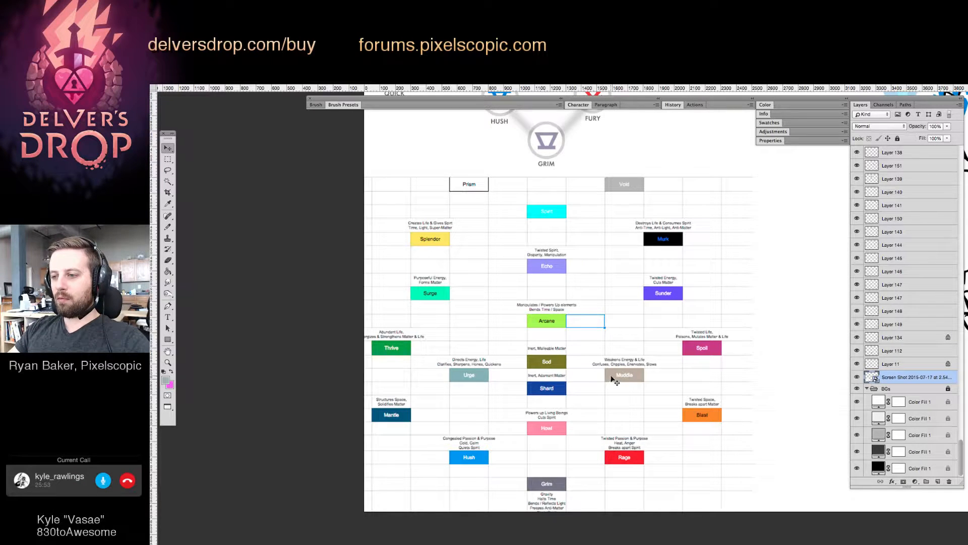
scroll(626, 300, up, 1)
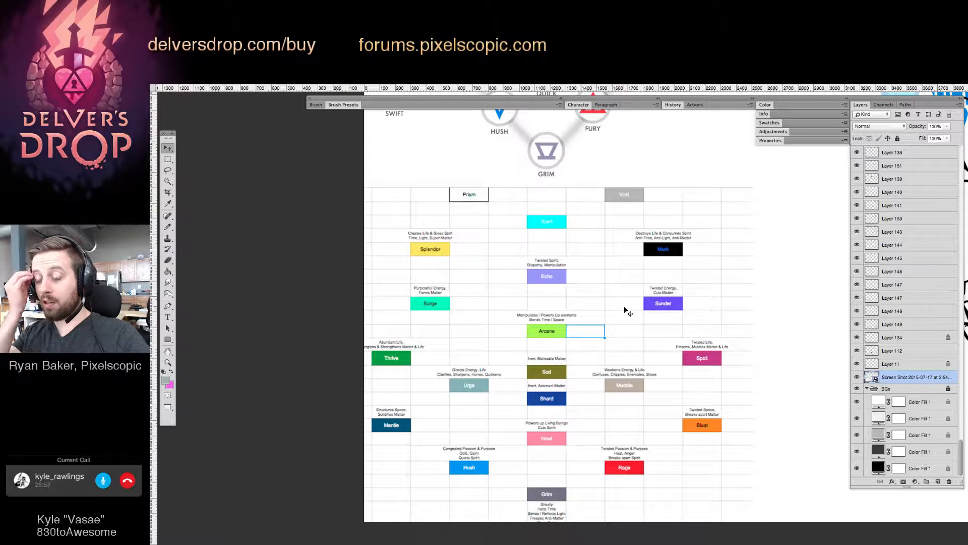
scroll(616, 302, up, 10)
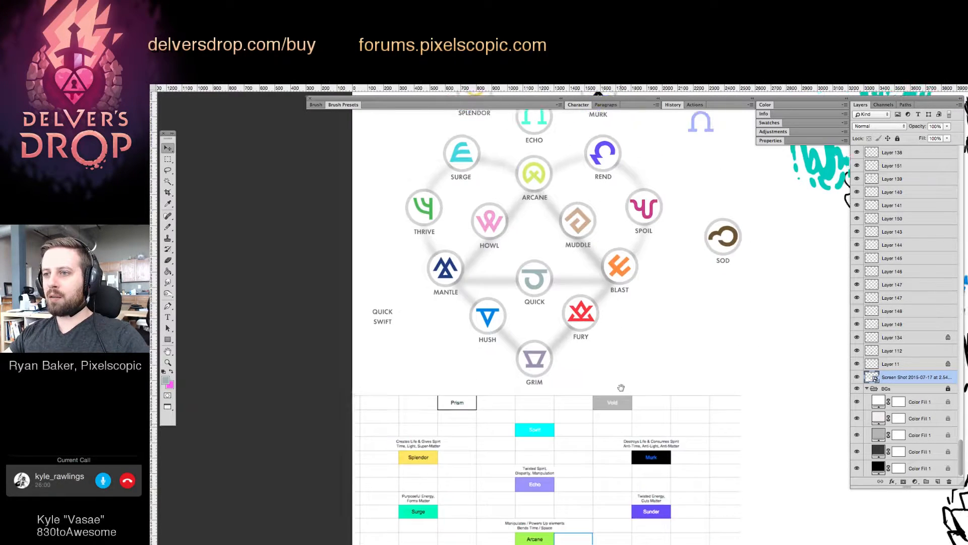
Examine the placement of the Howl, Muddle, Arcane and Quick runes within the heart-shaped diagram.
super+click(577, 264)
click(458, 232)
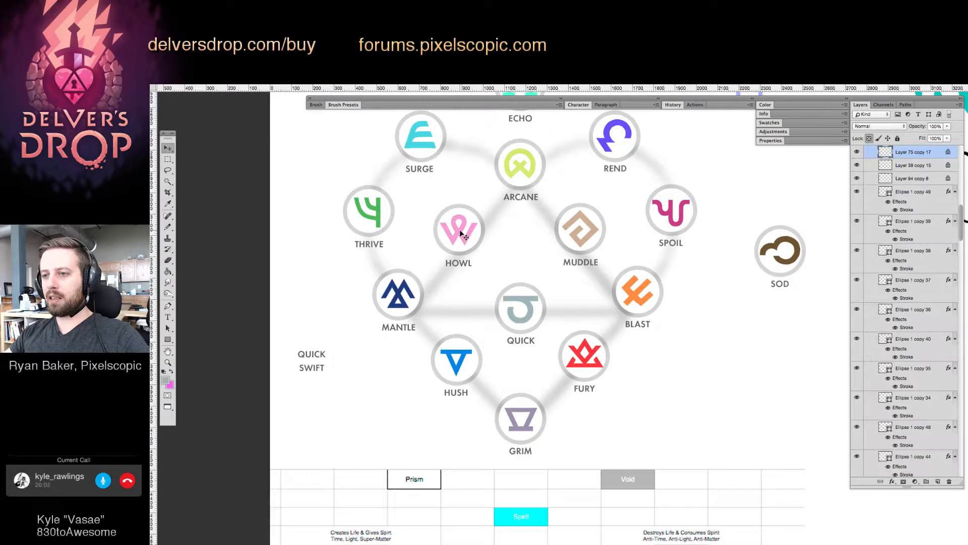
click(573, 234)
drag(565, 244, 622, 288)
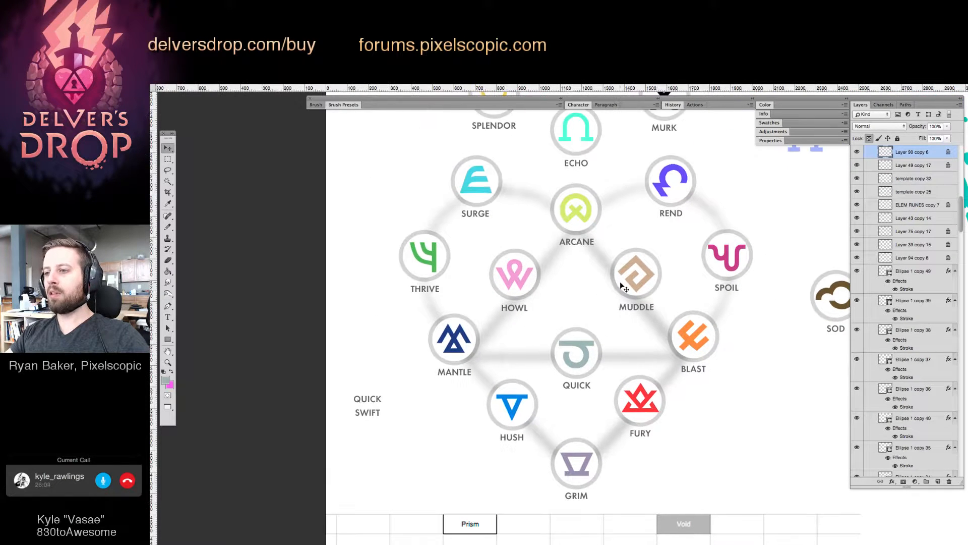
click(524, 285)
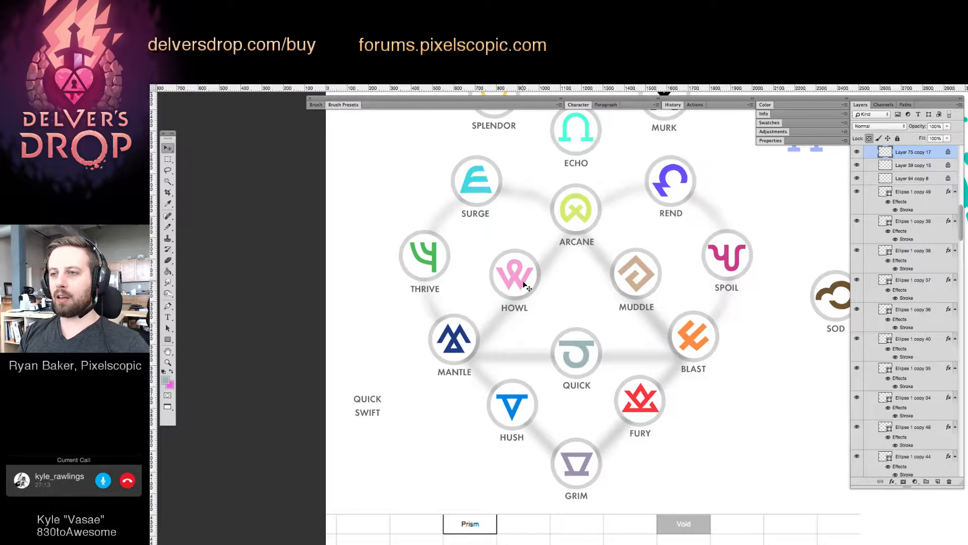
click(610, 302)
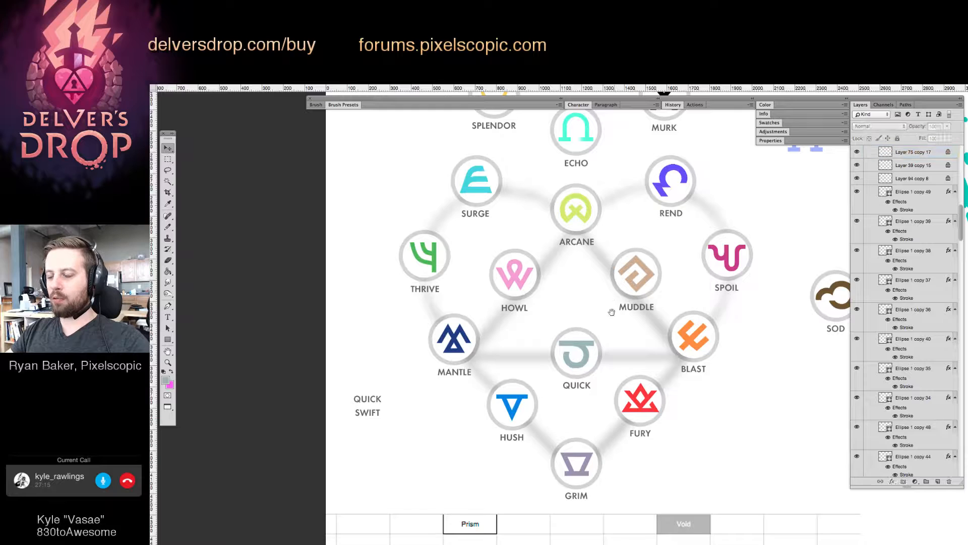
drag(613, 307, 539, 288)
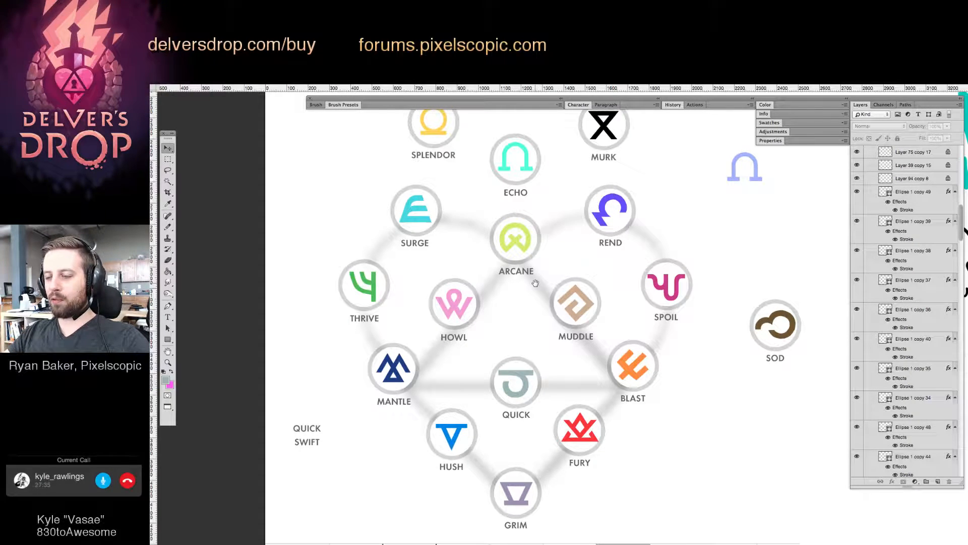
drag(535, 283, 541, 275)
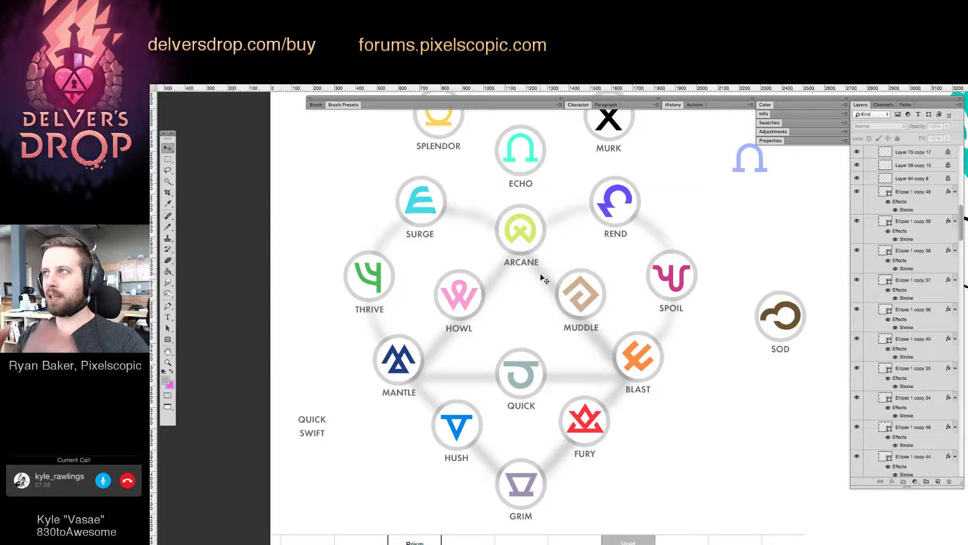
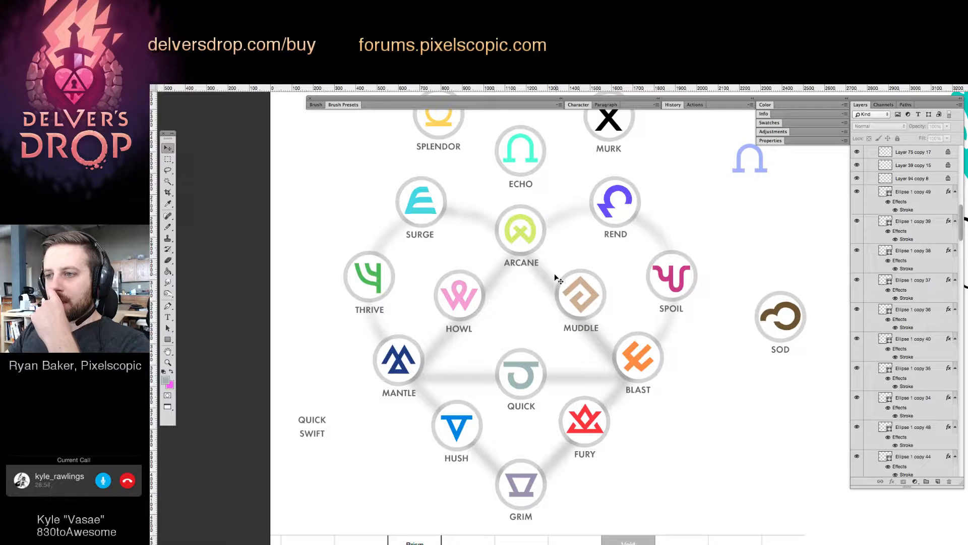
click(525, 243)
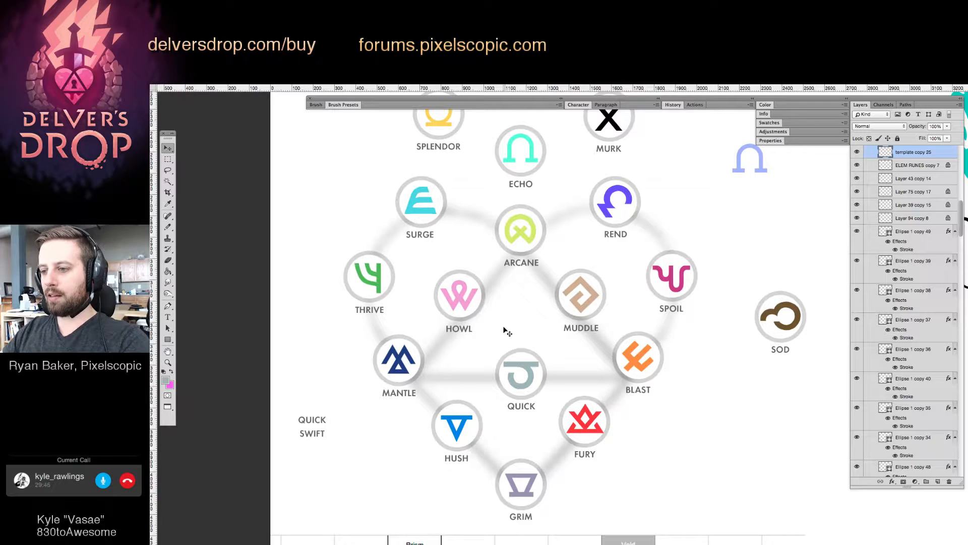
drag(504, 327, 544, 382)
drag(509, 338, 546, 348)
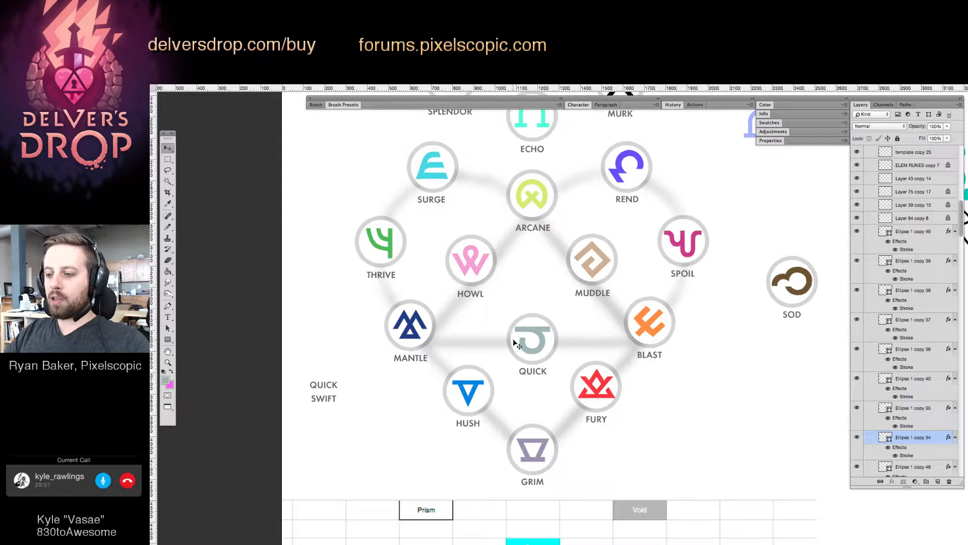
scroll(513, 338, up, 2)
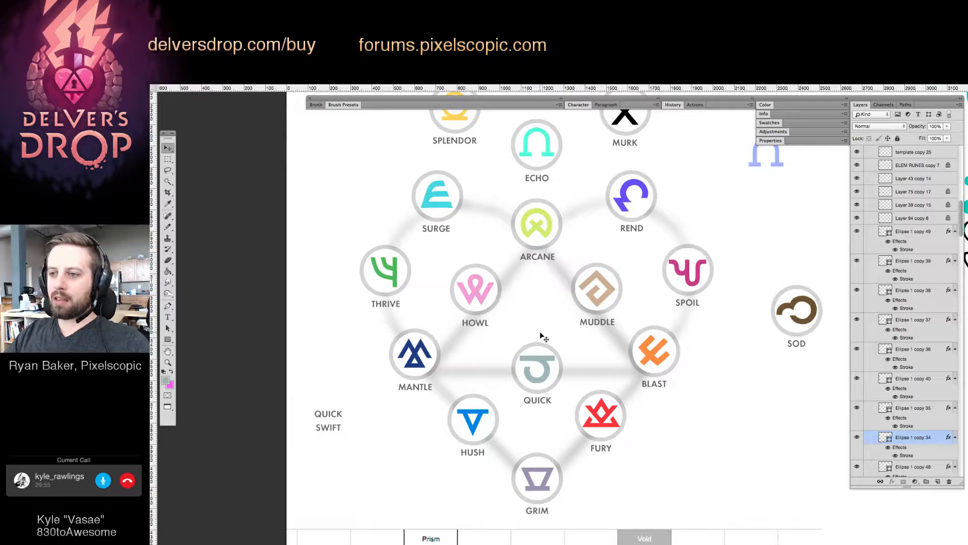
scroll(527, 331, right, 1)
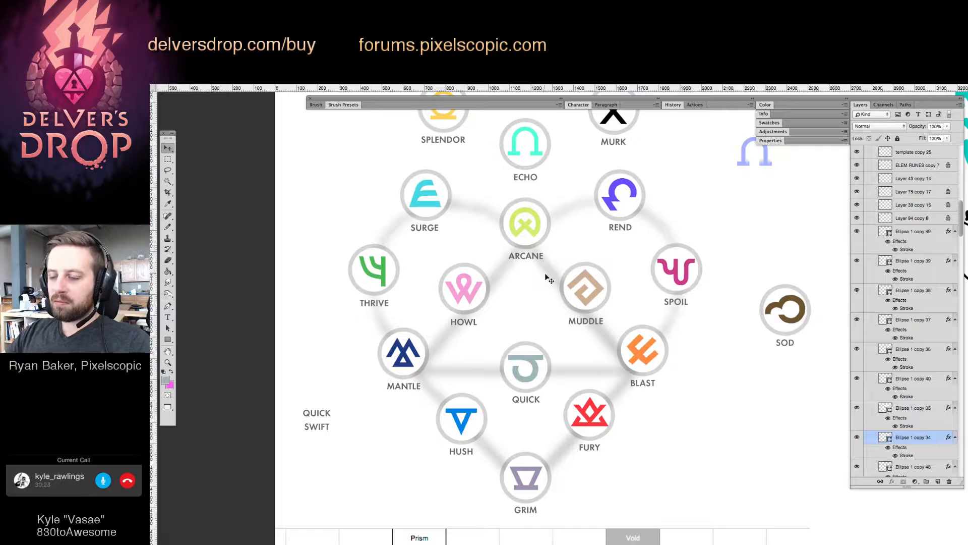
scroll(545, 274, right, 2)
drag(449, 250, 612, 437)
key(super+z)
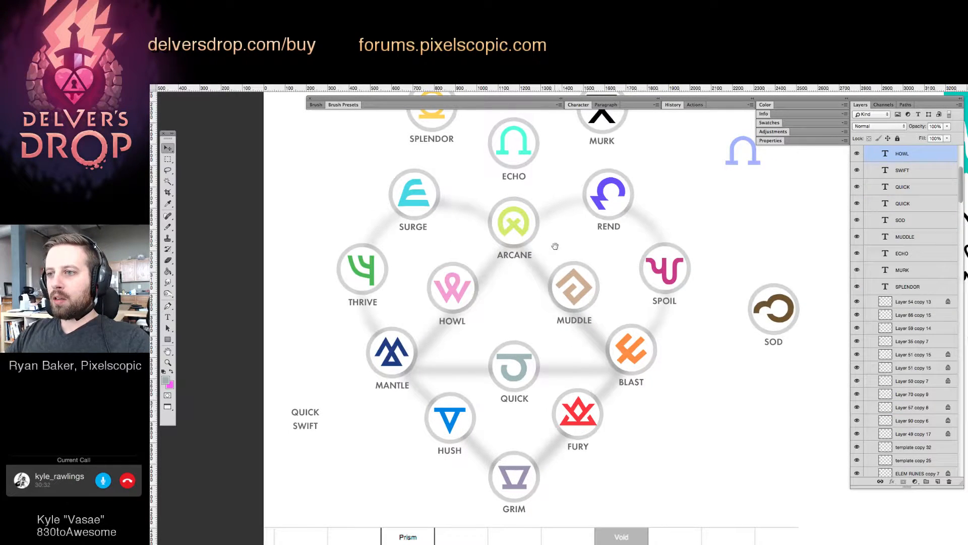
Swap the Arcane and Echo runes with their labels, putting Echo at the heart's notch and Arcane above it.
scroll(540, 246, up, 4)
scroll(540, 246, right, 2)
drag(483, 149, 503, 296)
drag(507, 233, 512, 132)
drag(476, 232, 495, 226)
scroll(504, 265, up, 2)
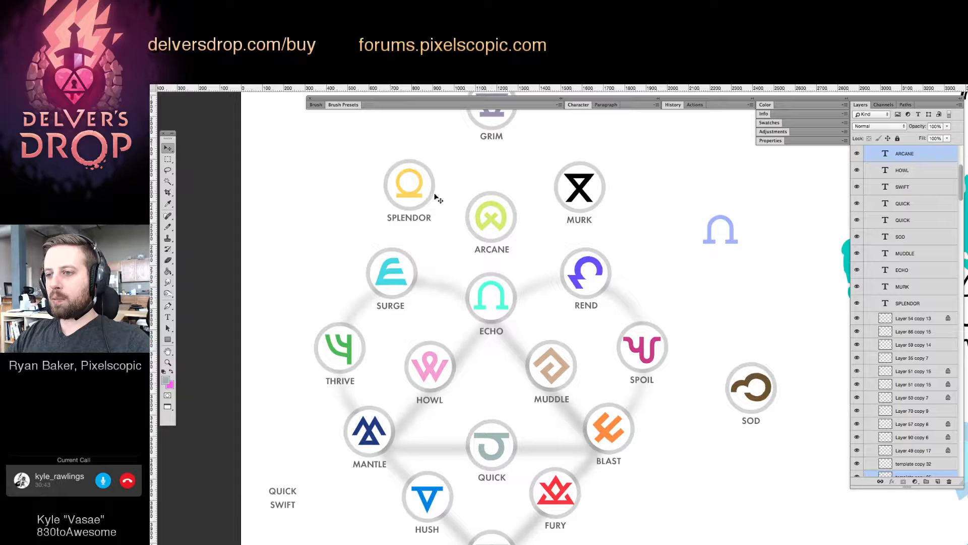
scroll(515, 237, down, 3)
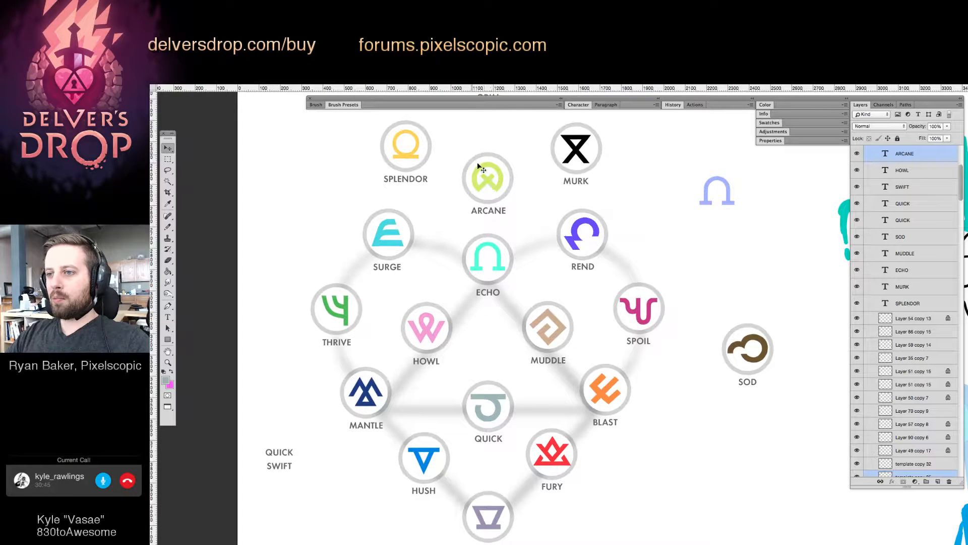
scroll(482, 197, up, 3)
drag(498, 195, 497, 199)
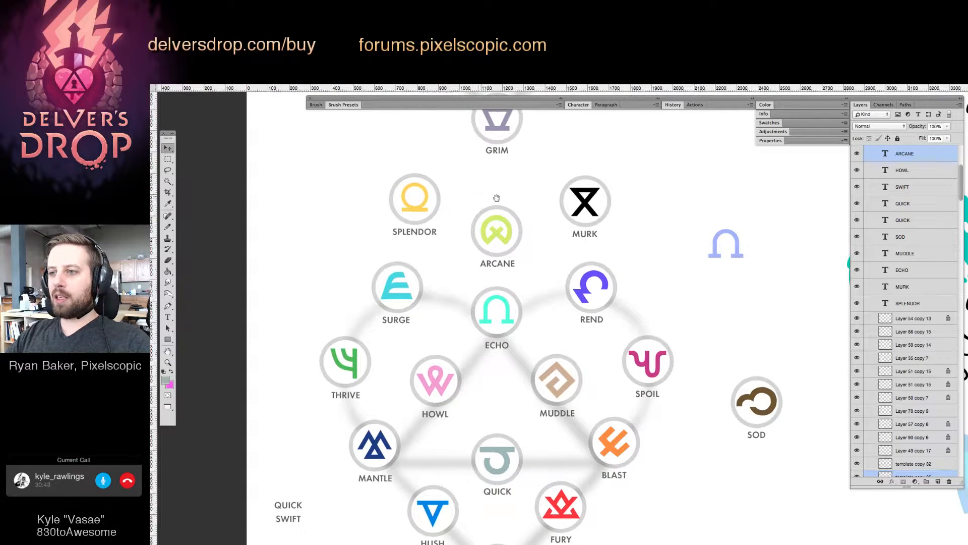
click(616, 200)
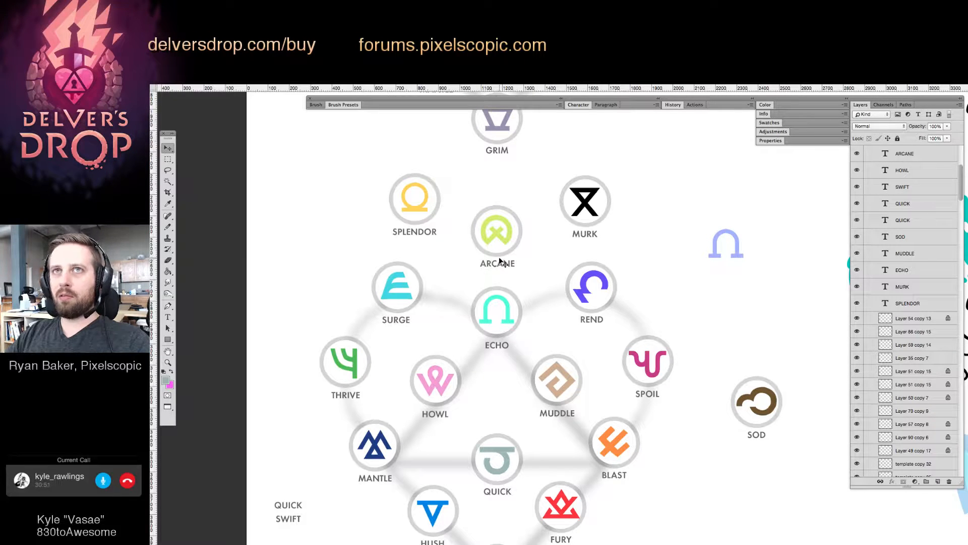
Move the Howl rune and label aside near Fury, and place Quick with its label in Howl's former spot opposite Muddle.
scroll(522, 275, down, 4)
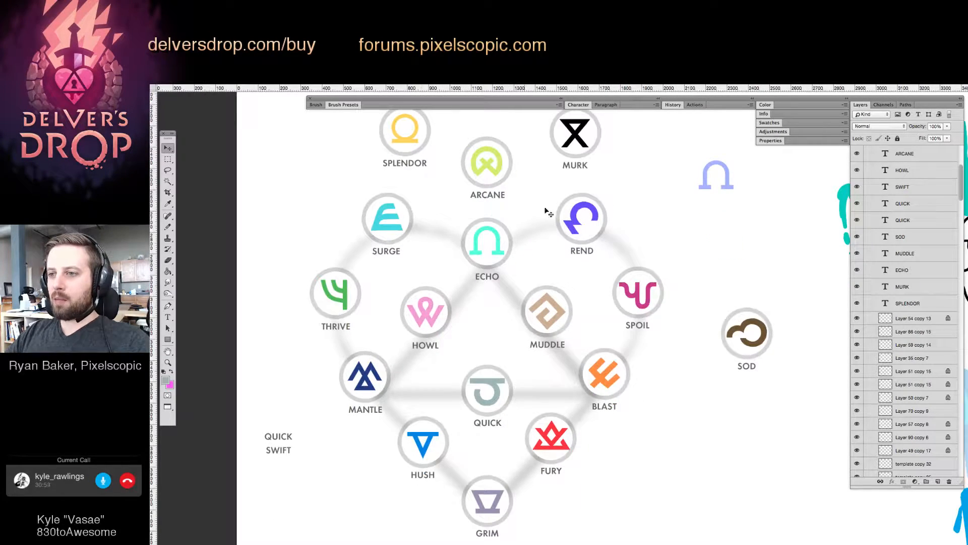
scroll(538, 272, down, 2)
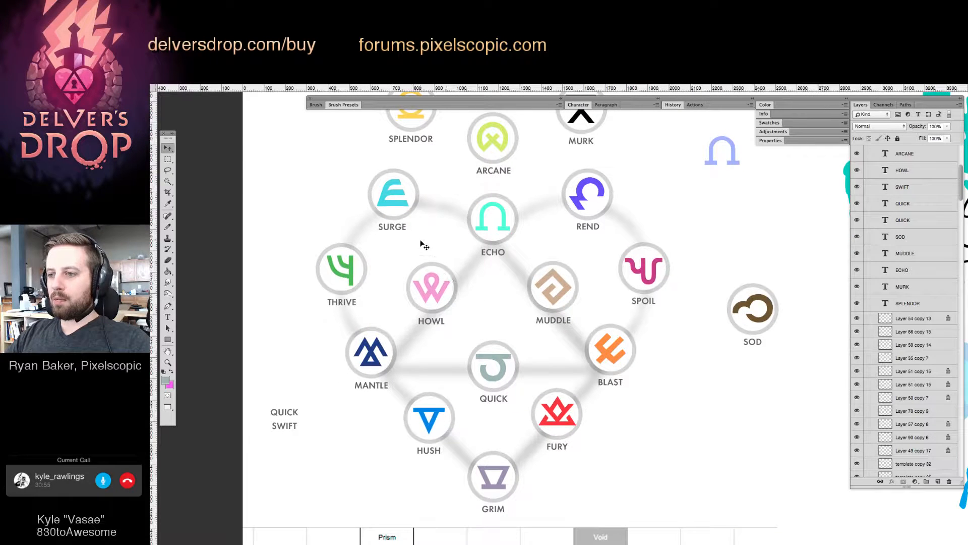
drag(439, 314, 590, 467)
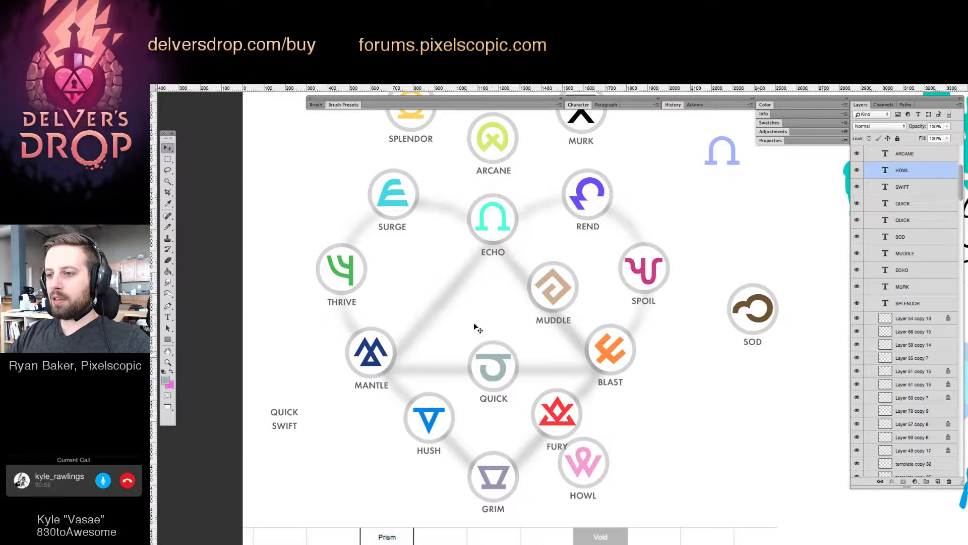
drag(505, 387, 432, 291)
Nudge the Grim rune and label slightly down, and move Howl with its label to the centre between Mantle and Blast.
click(499, 487)
mouse_move(499, 487)
mouse_down()
mouse_move(499, 363)
mouse_move(502, 493)
mouse_up()
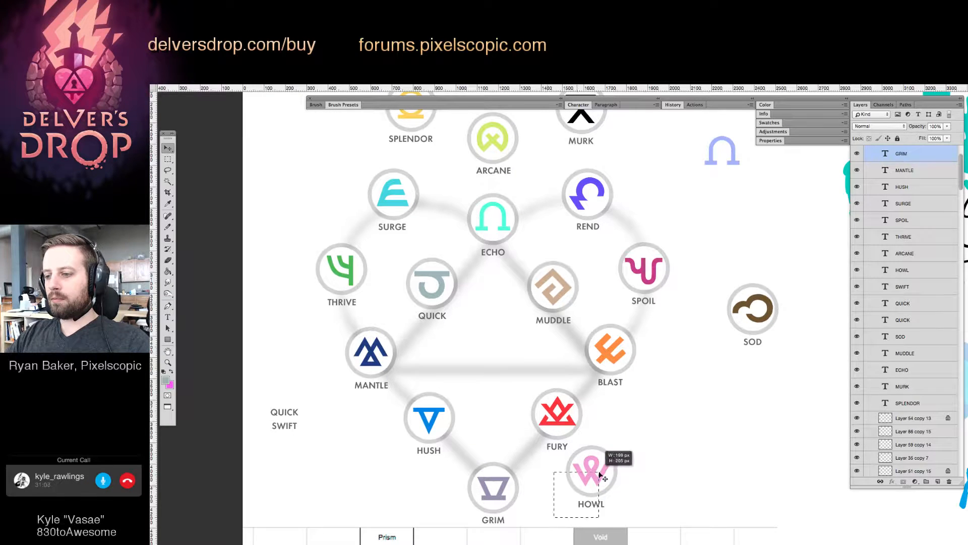
drag(596, 471, 496, 359)
drag(470, 321, 500, 333)
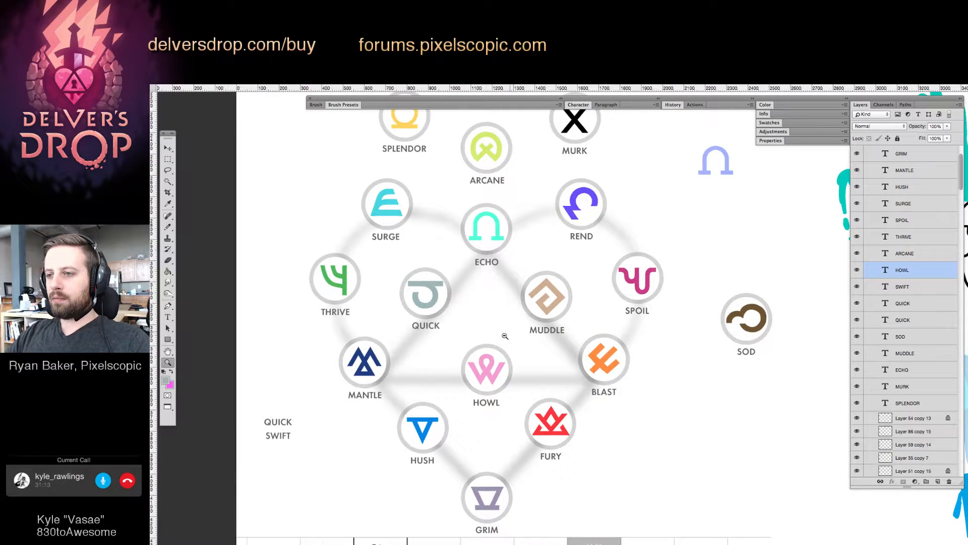
scroll(503, 336, down, 2)
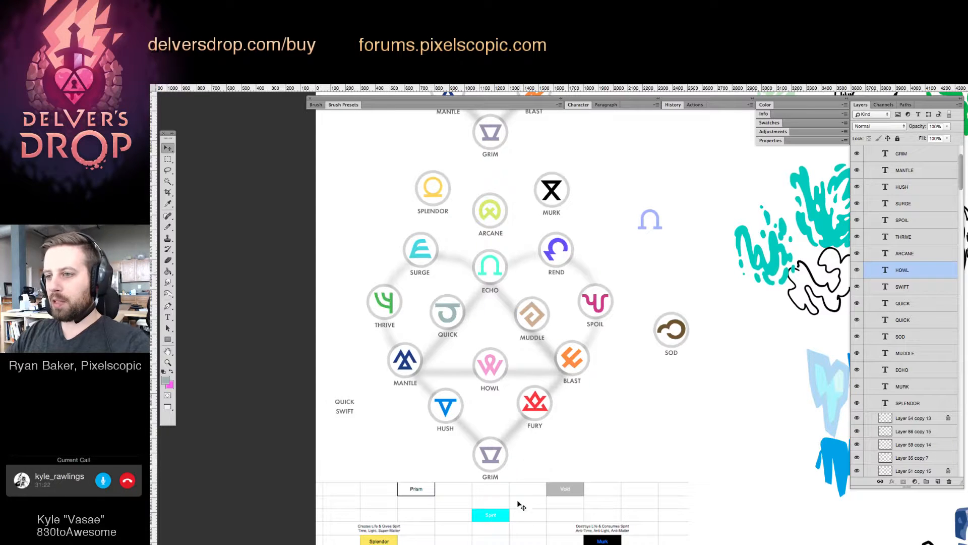
Move the whole upper heart diagram, runes and labels together, slightly up to widen the gap above the lower diagram.
drag(439, 223, 432, 431)
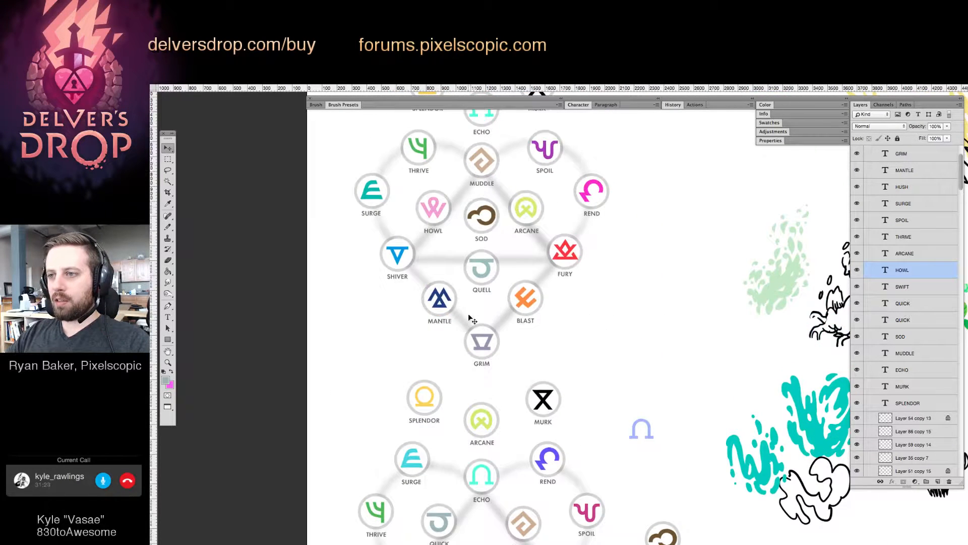
drag(469, 317, 450, 446)
drag(332, 200, 610, 498)
drag(471, 455, 472, 435)
Examine the overall rune layout of the lower heart diagram, including Echo, Quick, Muddle and Howl.
scroll(566, 449, down, 10)
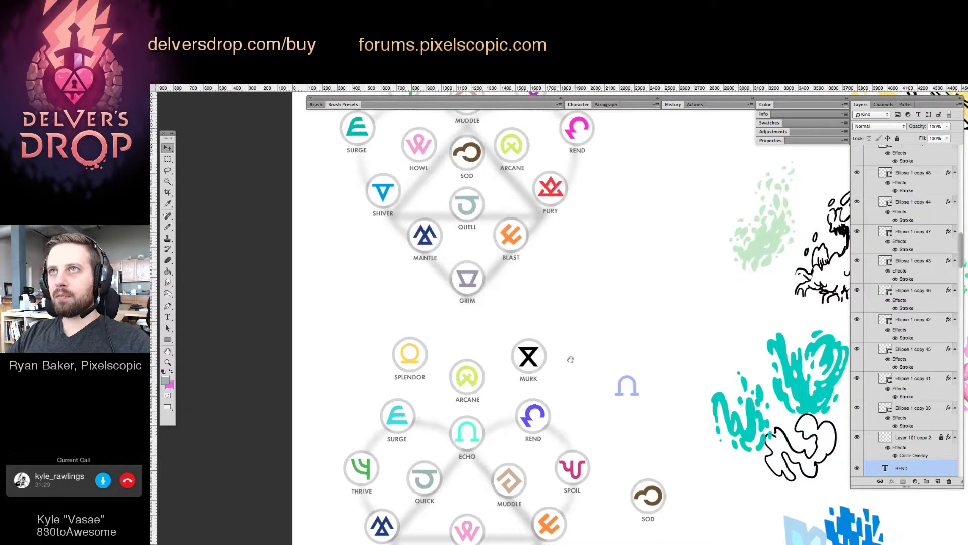
drag(532, 397, 566, 313)
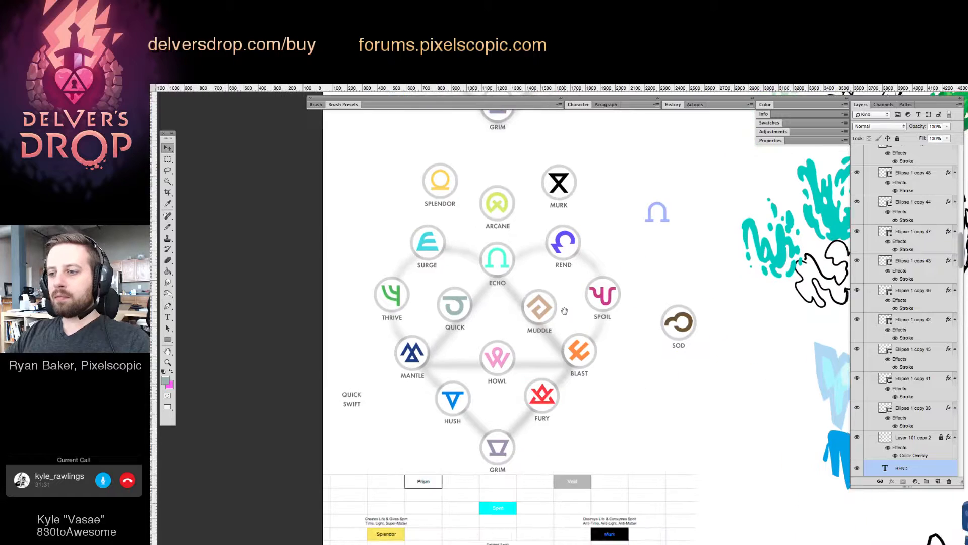
key(z)
scroll(519, 313, up, 1)
key(v)
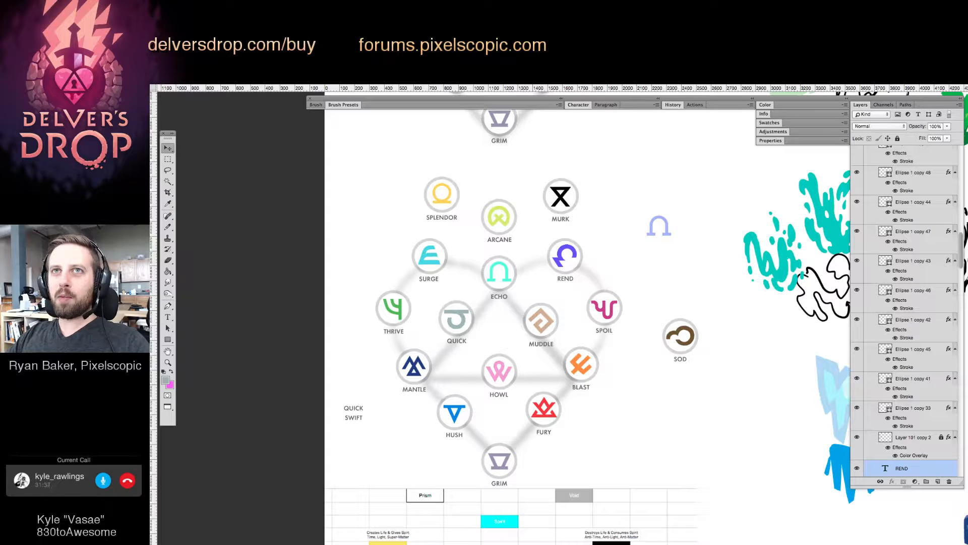
key(Tab)
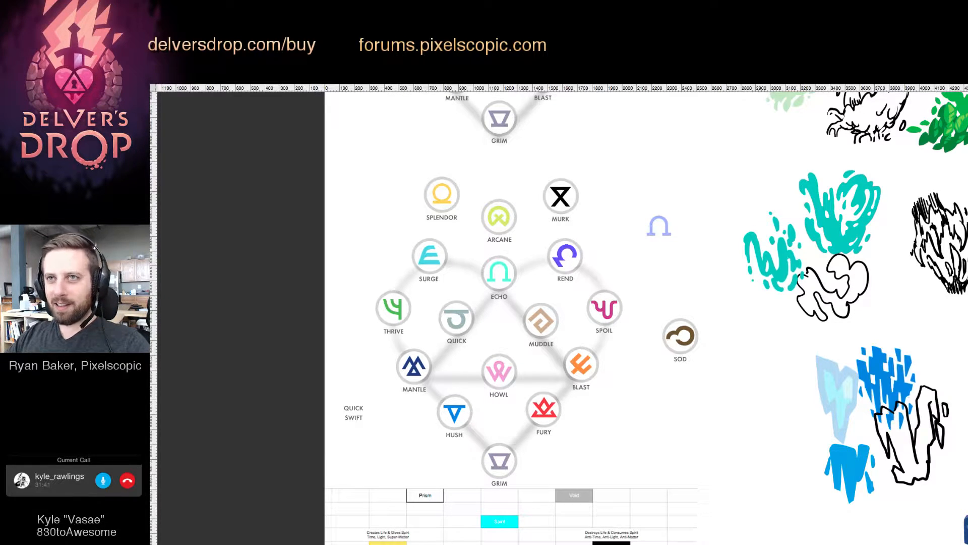
key(Tab)
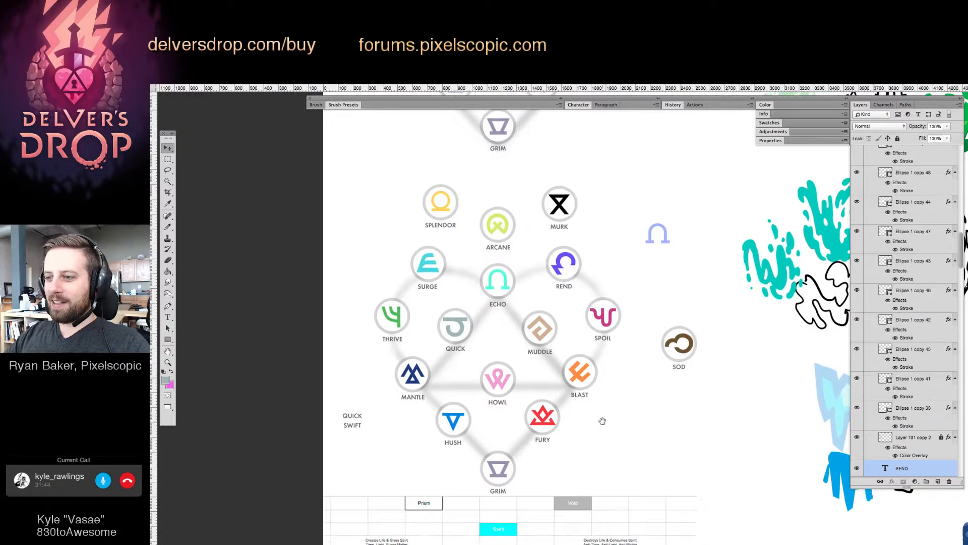
key(z)
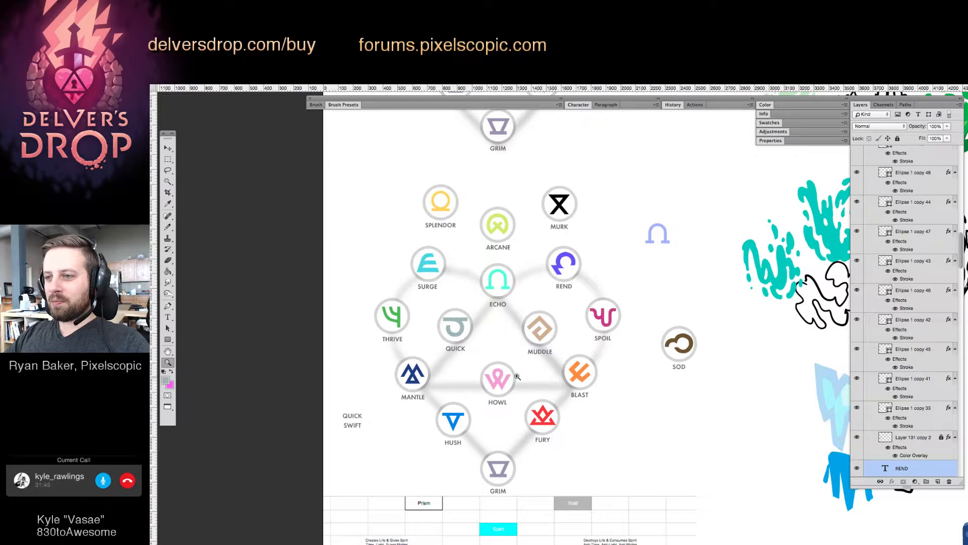
scroll(517, 377, up, 2)
key(v)
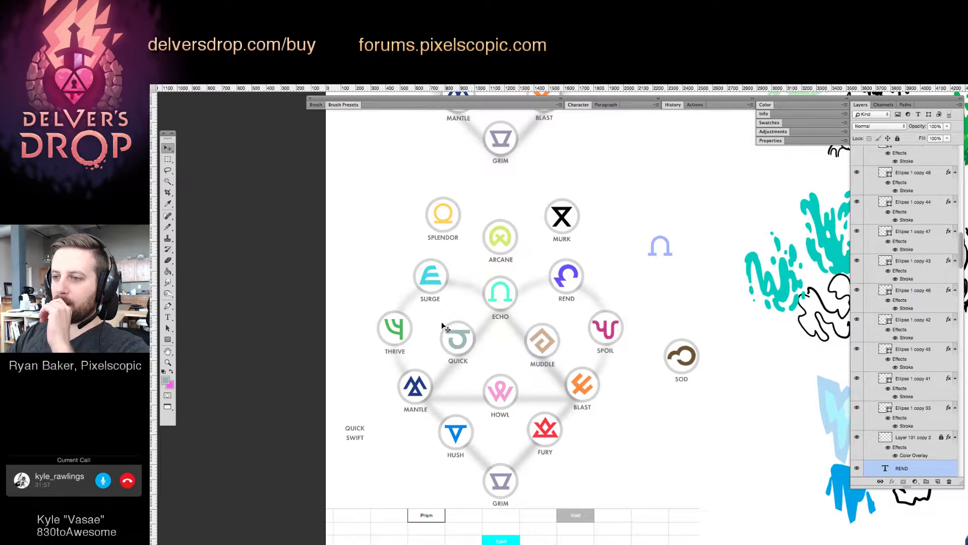
scroll(554, 363, down, 3)
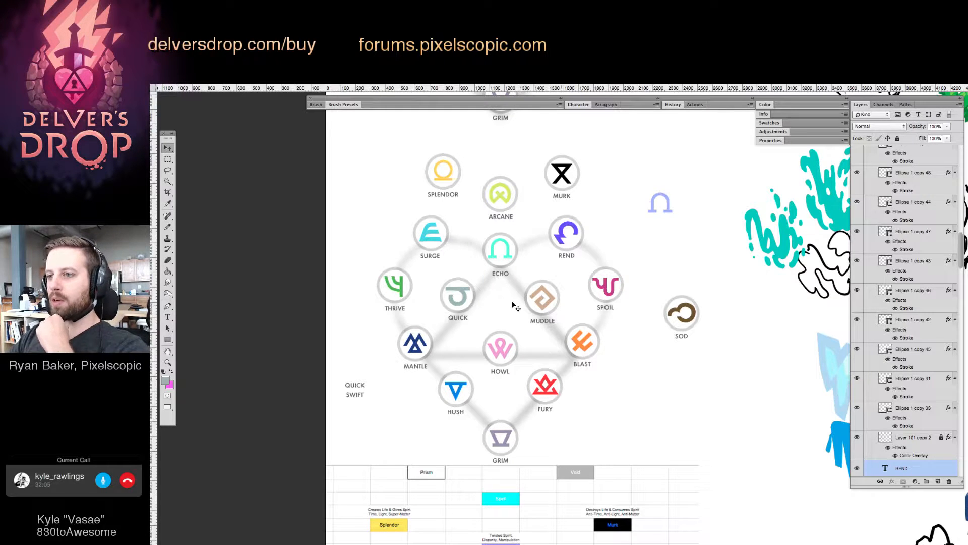
Try swapping Quick and Howl with their labels, putting Quick between Mantle and Blast and Howl opposite Muddle.
click(463, 307)
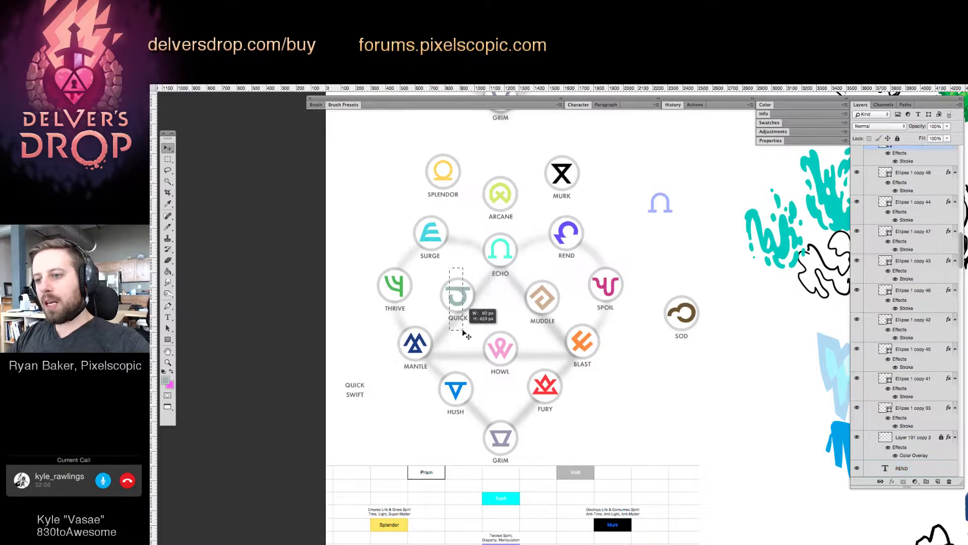
drag(463, 304, 497, 323)
drag(496, 386, 462, 307)
click(497, 322)
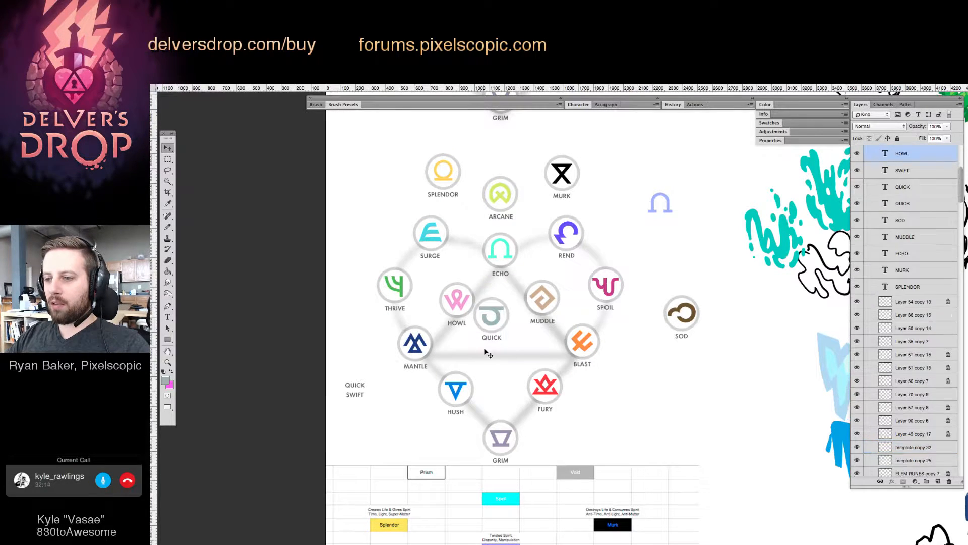
drag(498, 337, 501, 357)
click(463, 306)
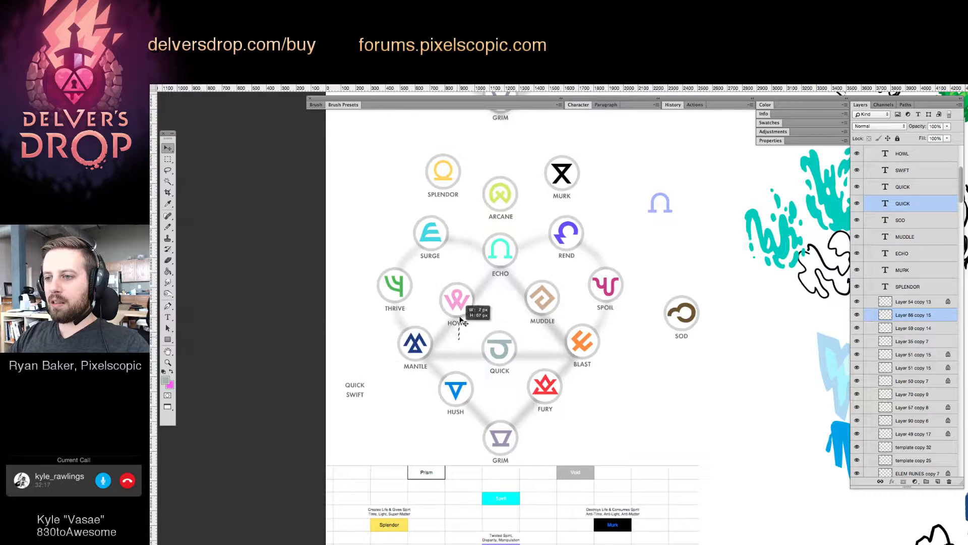
drag(462, 309, 461, 302)
Examine the Howl, Quick and Echo runes in the lower diagram up close and against the element table below.
mouse_move(544, 336)
mouse_down()
mouse_move(548, 367)
mouse_move(507, 384)
mouse_move(535, 348)
mouse_up()
click(506, 382)
super+click(516, 356)
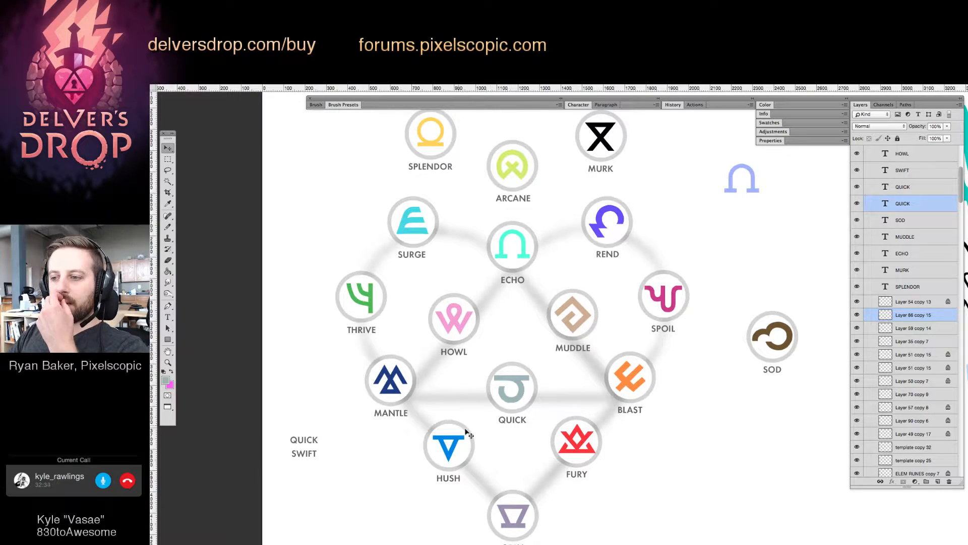
click(600, 398)
click(528, 396)
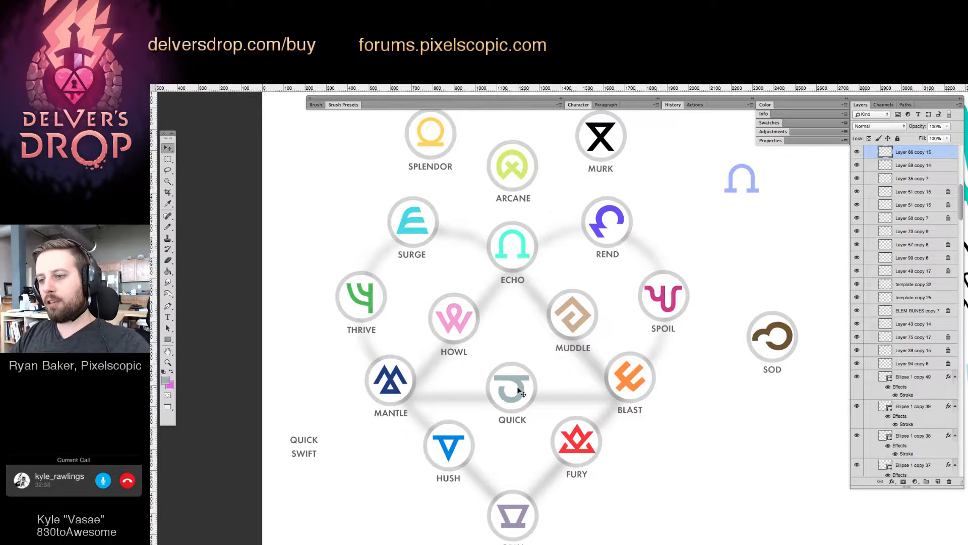
click(521, 392)
click(523, 254)
alt+click(527, 247)
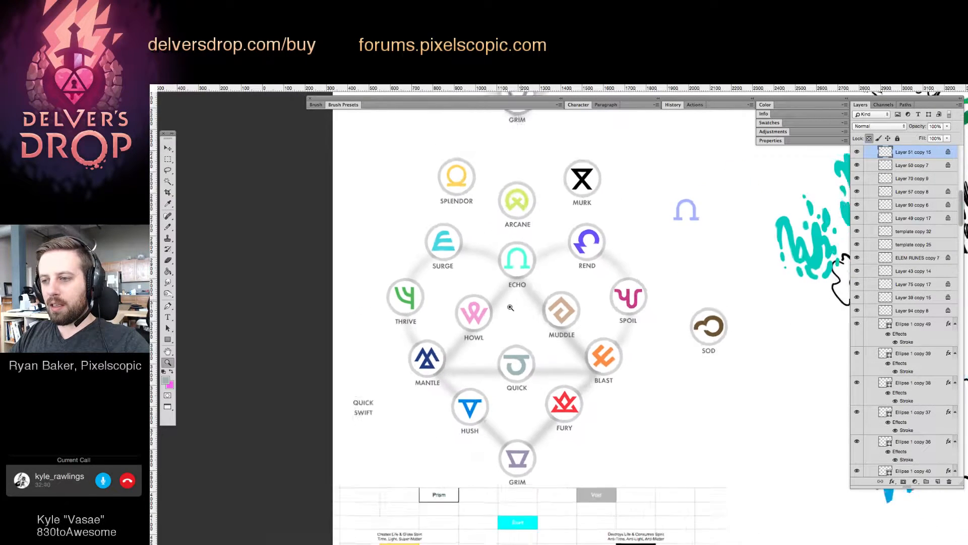
alt+click(602, 295)
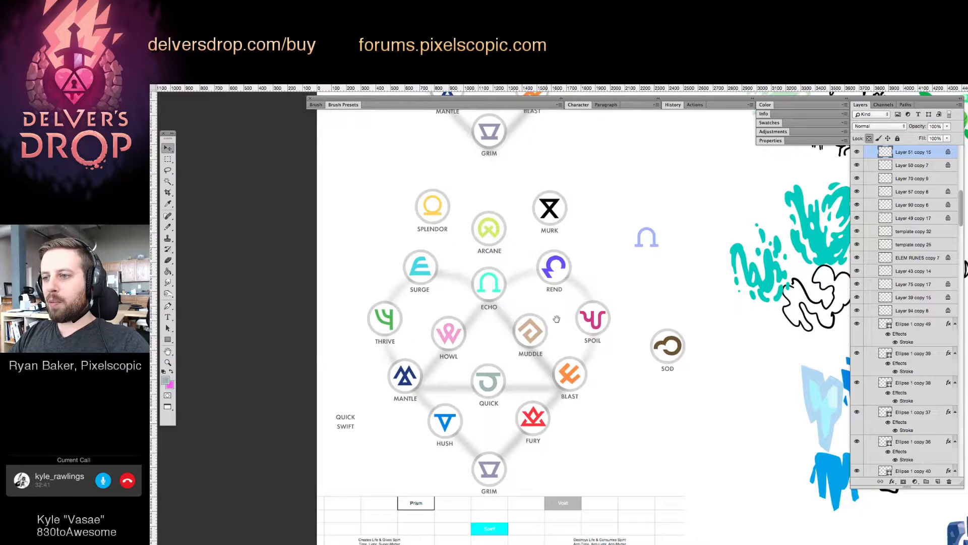
key(z)
click(532, 351)
alt+click(532, 351)
drag(480, 332, 462, 260)
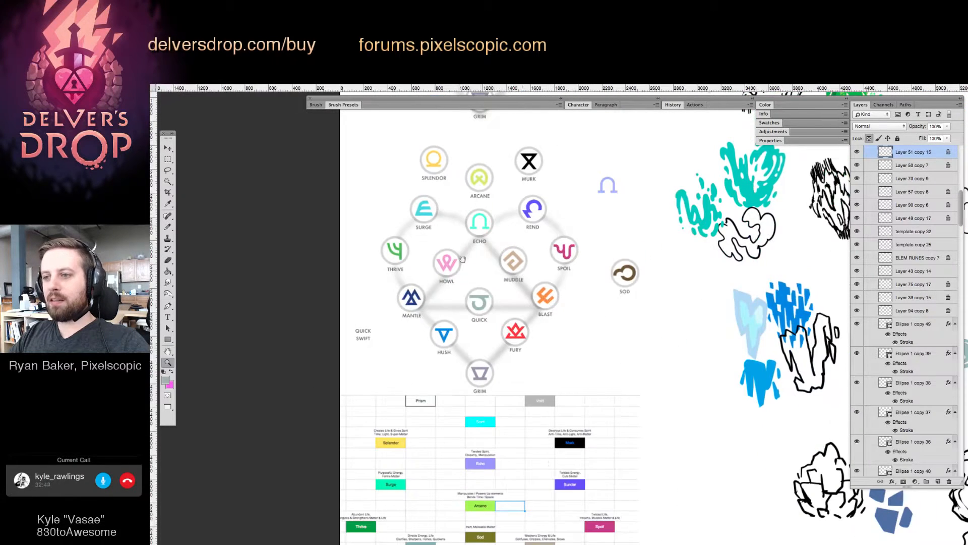
drag(547, 213, 553, 260)
click(488, 224)
click(542, 274)
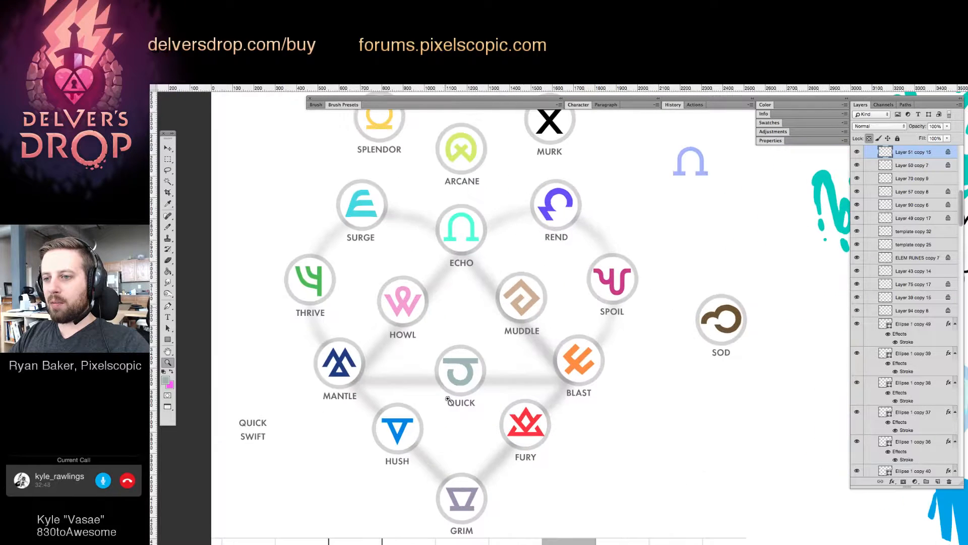
Recolor the lower diagram's Rend rune magenta to match the Rend rune in the upper diagram.
drag(504, 345, 513, 358)
key(v)
click(580, 218)
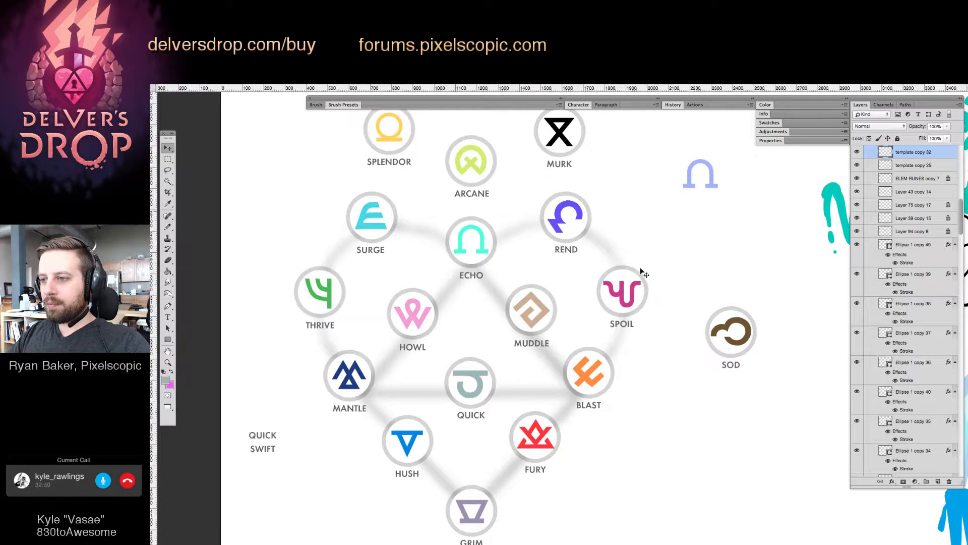
drag(643, 273, 581, 264)
key(z)
alt+click(580, 282)
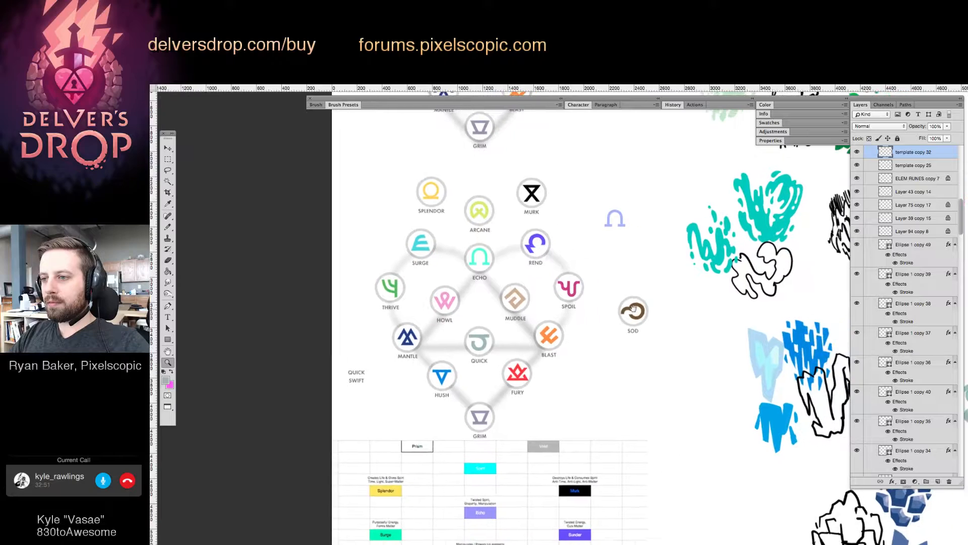
drag(629, 309, 490, 335)
drag(384, 289, 510, 352)
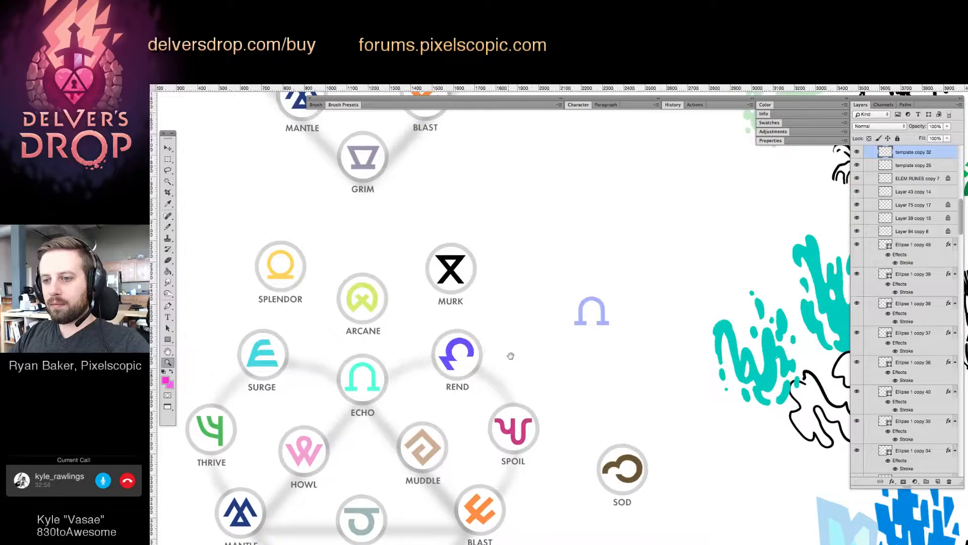
scroll(510, 352, left, 3)
key(v)
key(g)
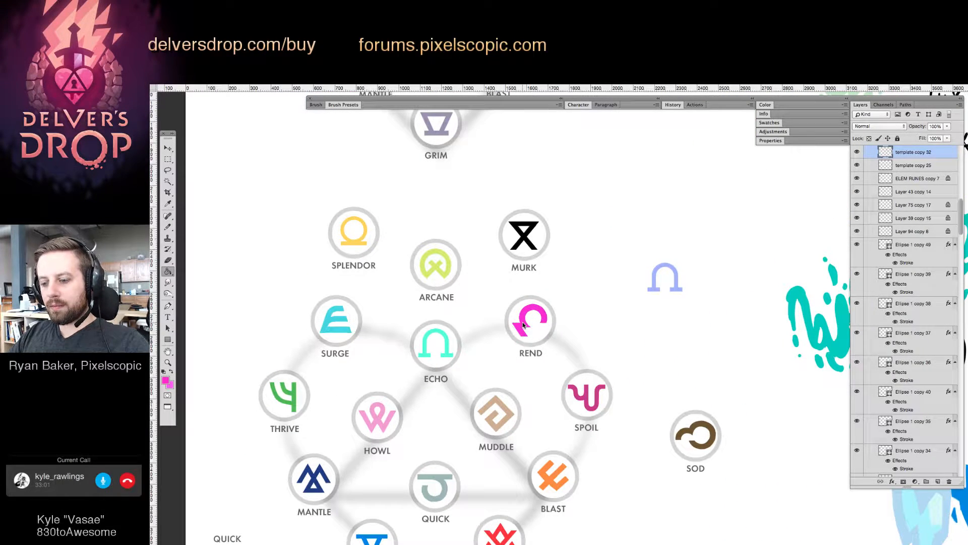
Recolor the lower diagram's Spoil rune with the purple sampled from the upper diagram's Spoil rune.
scroll(545, 331, left, 1)
scroll(555, 333, down, 3)
key(v)
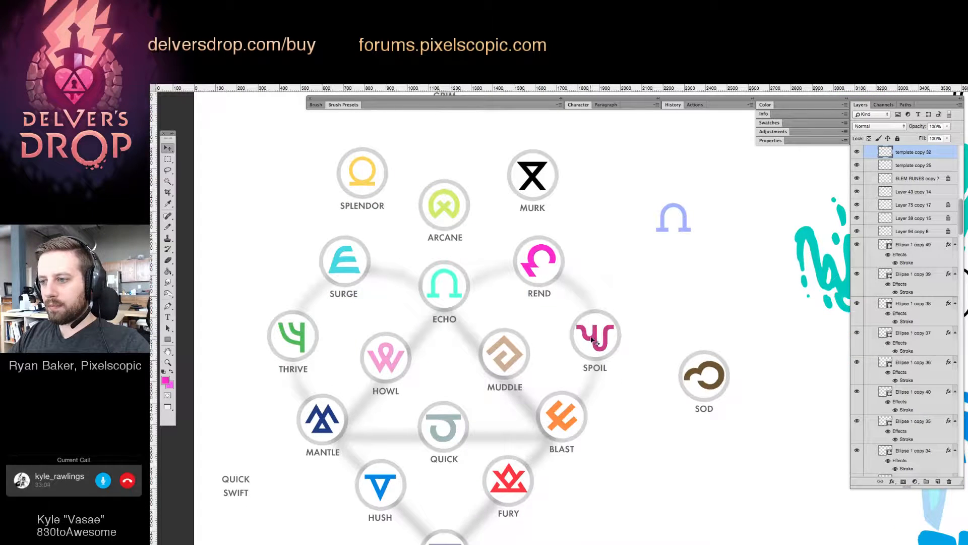
click(593, 341)
key(g)
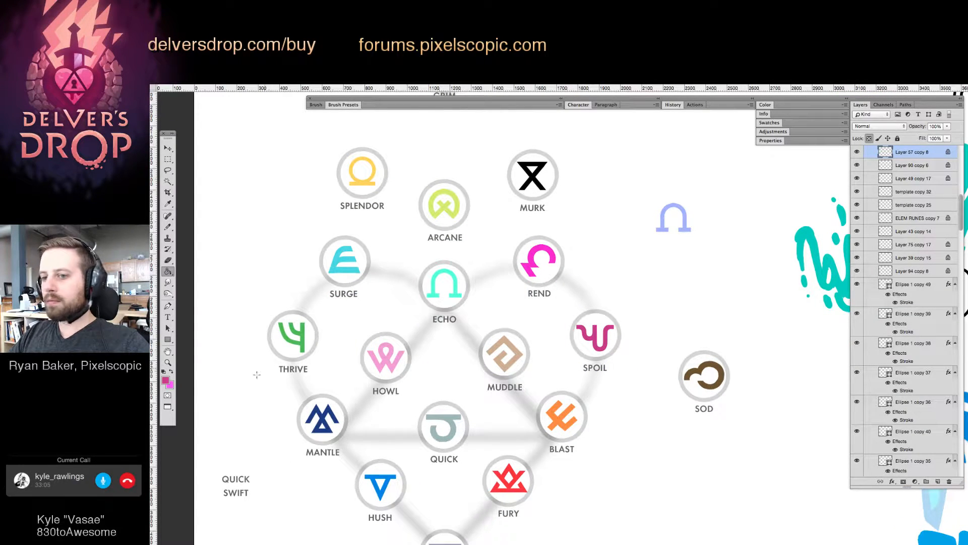
scroll(495, 286, up, 10)
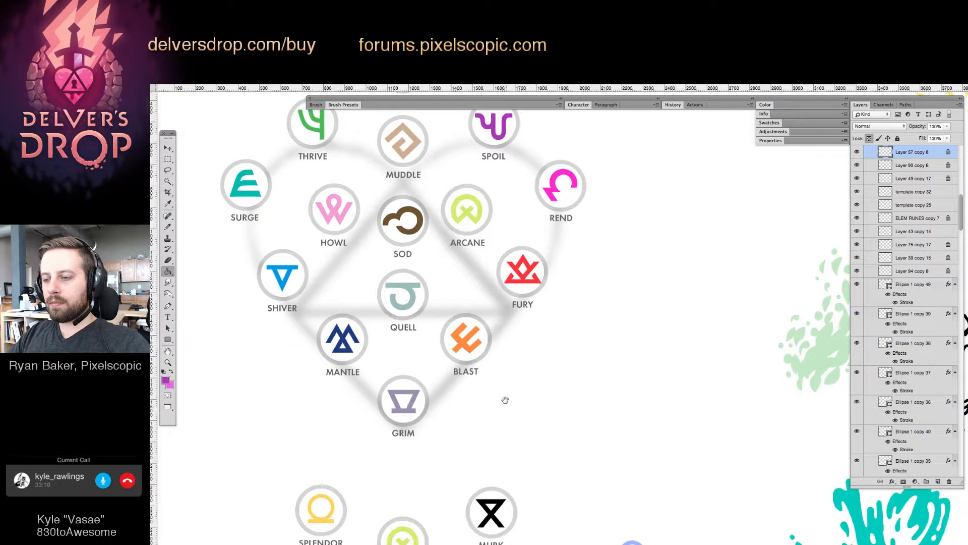
scroll(505, 400, down, 10)
key(v)
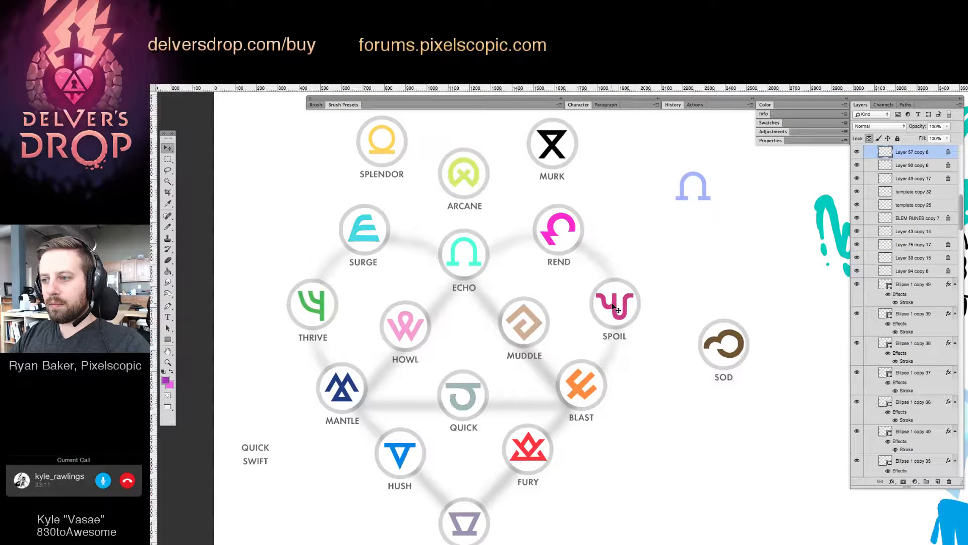
key(g)
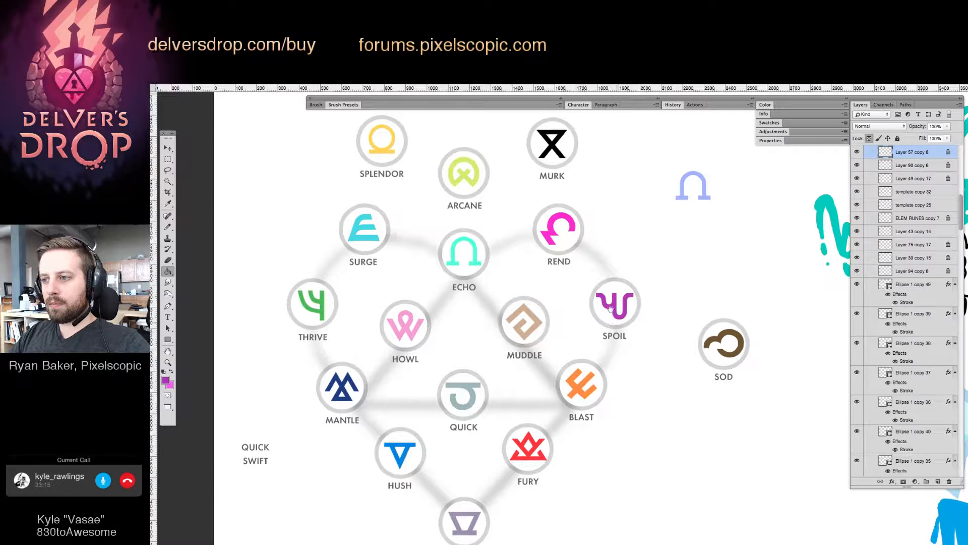
Set Howl and its label aside near Fury, and move Quick with its label back opposite Muddle.
scroll(601, 333, down, 1)
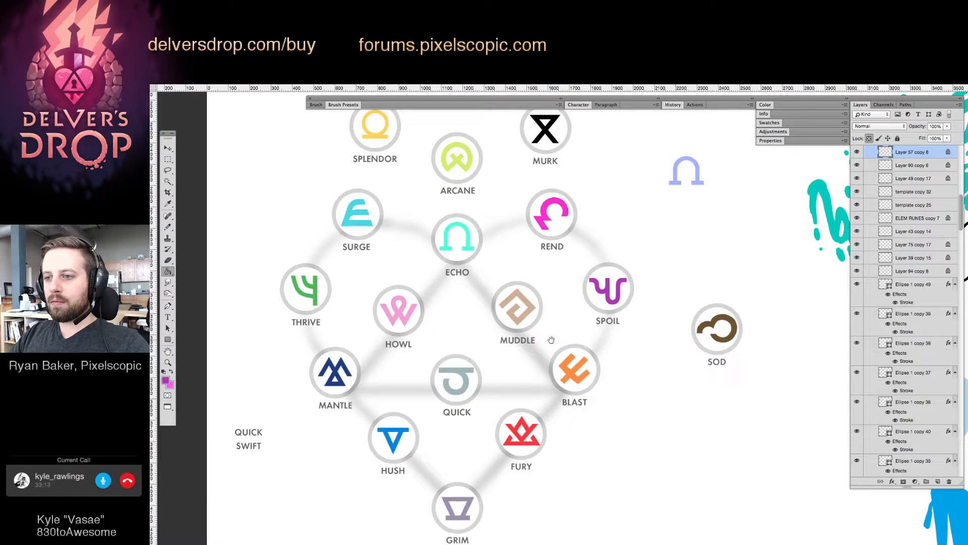
mouse_move(551, 340)
mouse_down()
mouse_move(571, 335)
mouse_move(537, 351)
mouse_move(557, 342)
mouse_up()
key(z)
key(v)
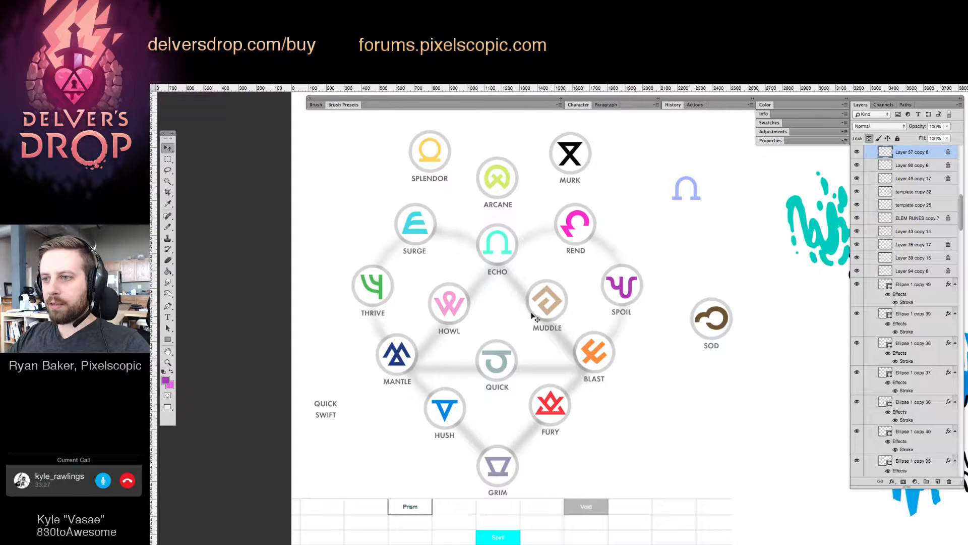
drag(459, 312, 657, 437)
click(498, 393)
drag(480, 342, 441, 306)
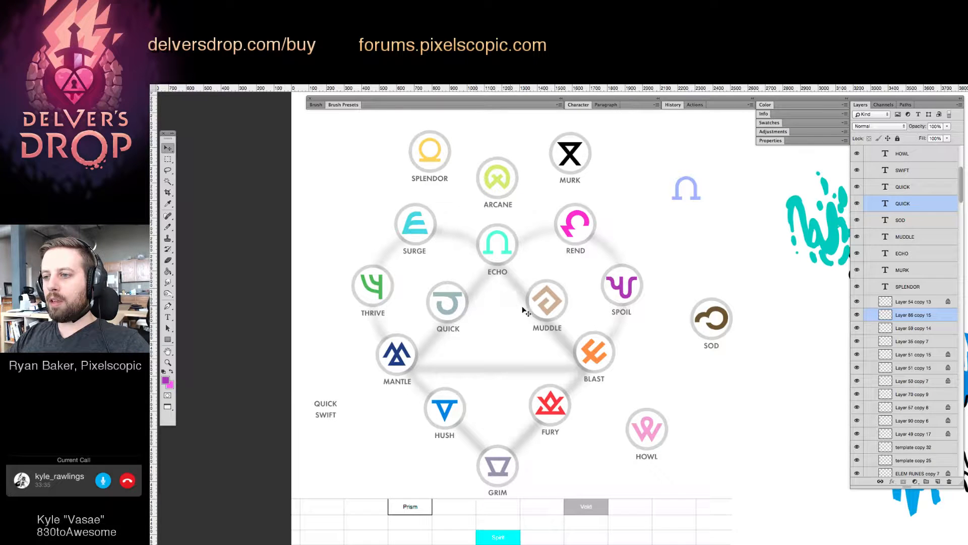
Place the Howl rune and label in the centre between Mantle and Blast, nudging them down slightly, and deselect them.
drag(653, 437, 503, 356)
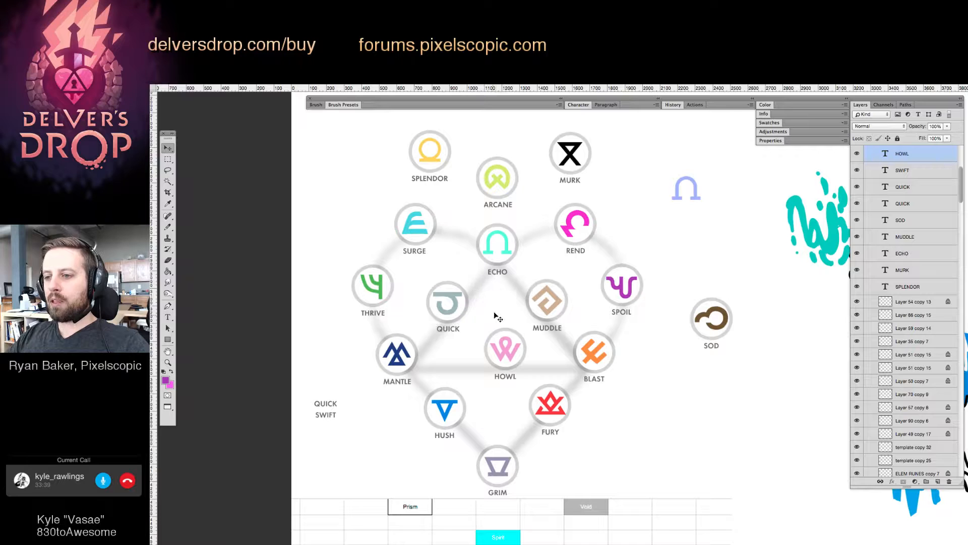
drag(495, 313, 499, 362)
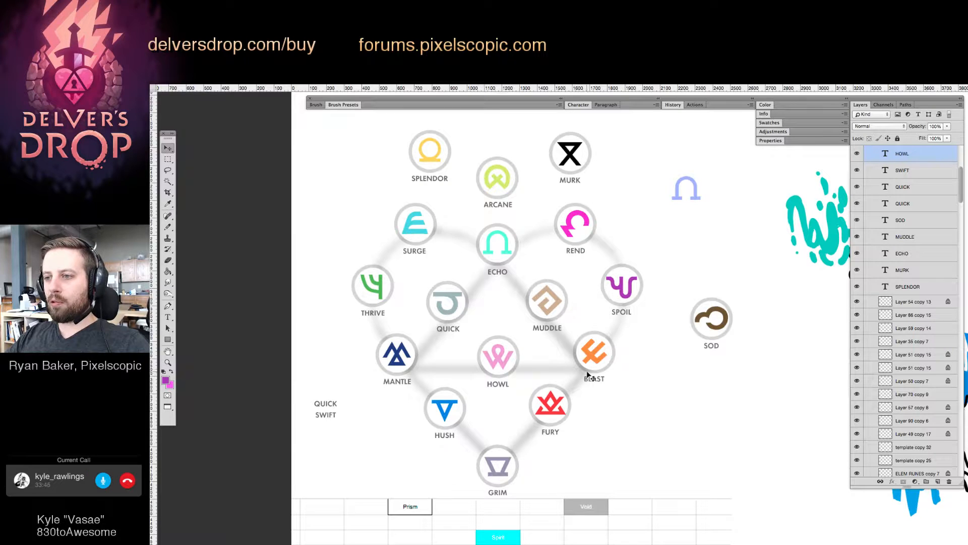
key(Down)
key(Down)
key(Down)
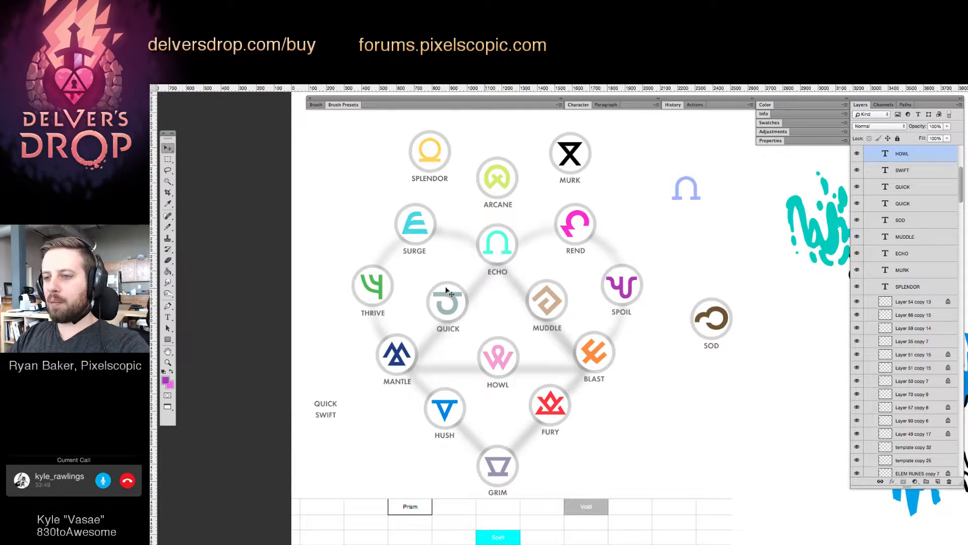
drag(615, 395, 621, 398)
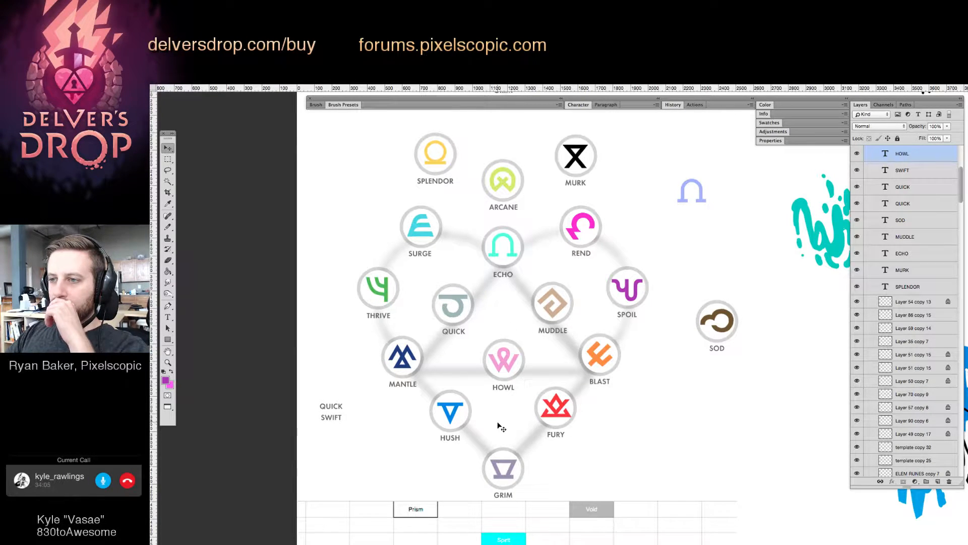
drag(497, 425, 511, 497)
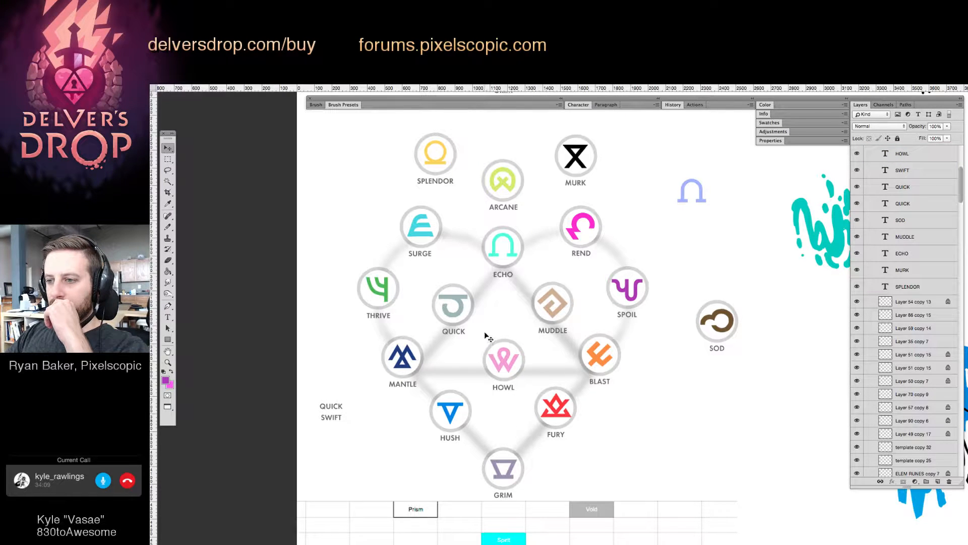
Move the Howl rune and label aside below Blast, and try Grim with its label in the centre between Mantle and Blast.
click(505, 362)
drag(506, 366, 638, 444)
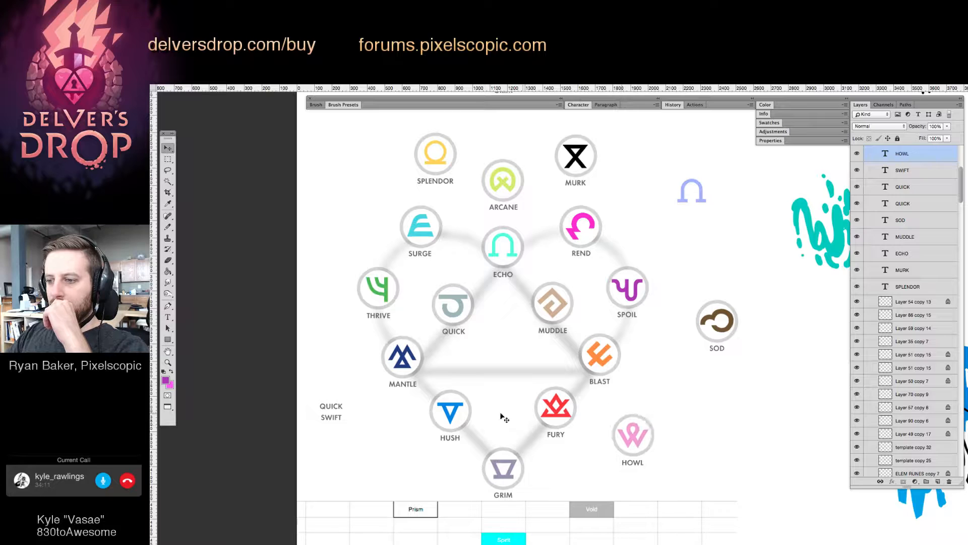
drag(496, 407, 499, 375)
key(super+z)
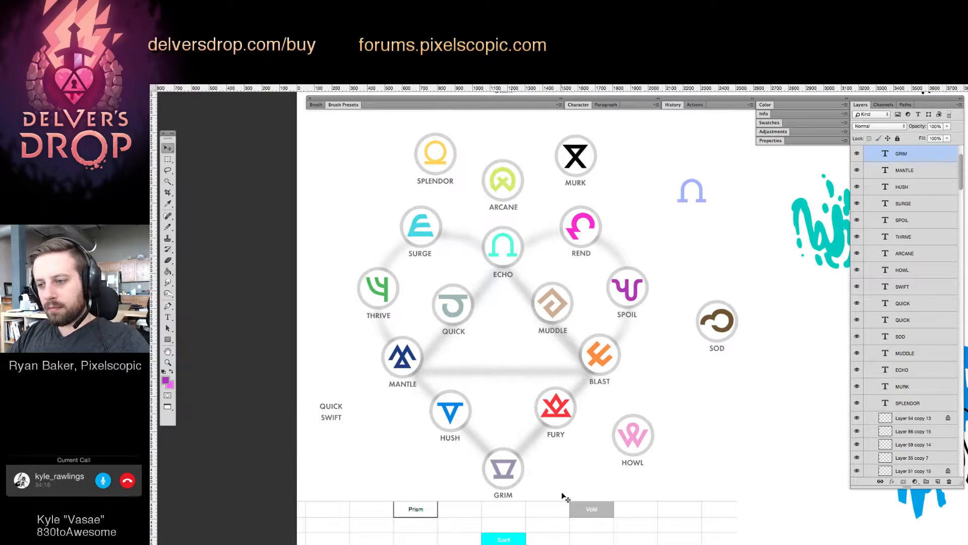
drag(542, 465, 492, 513)
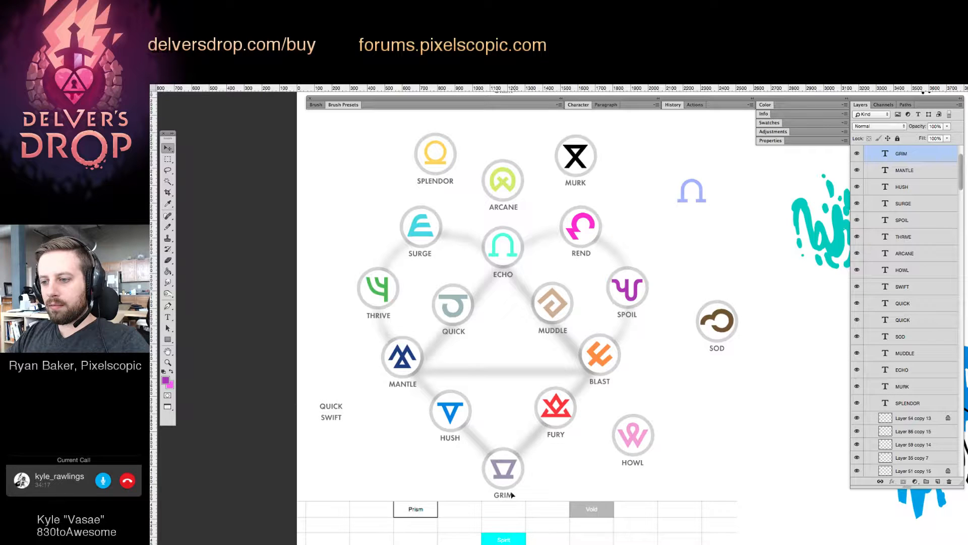
drag(511, 474, 510, 366)
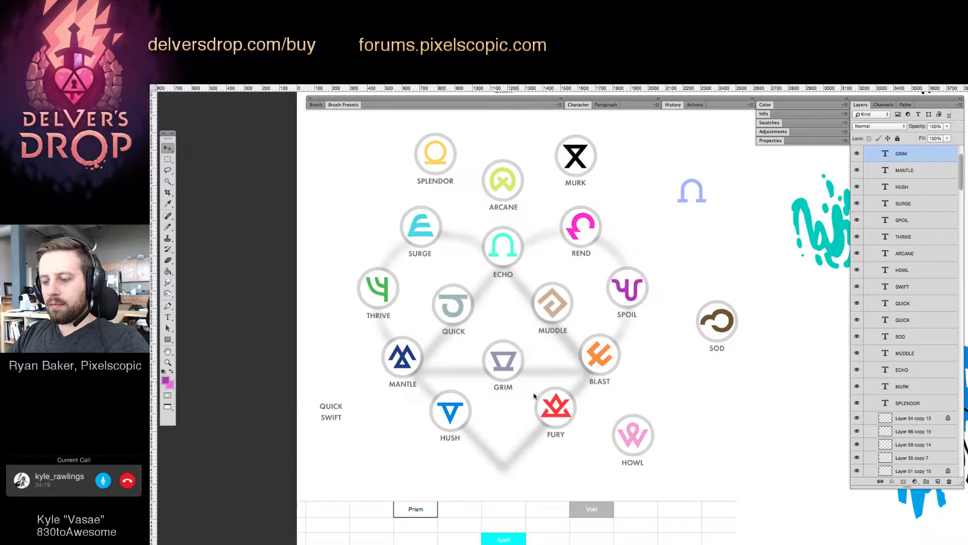
Try the Howl rune and label at the heart's lower tip between Hush and Fury, and deselect them.
scroll(605, 376, down, 2)
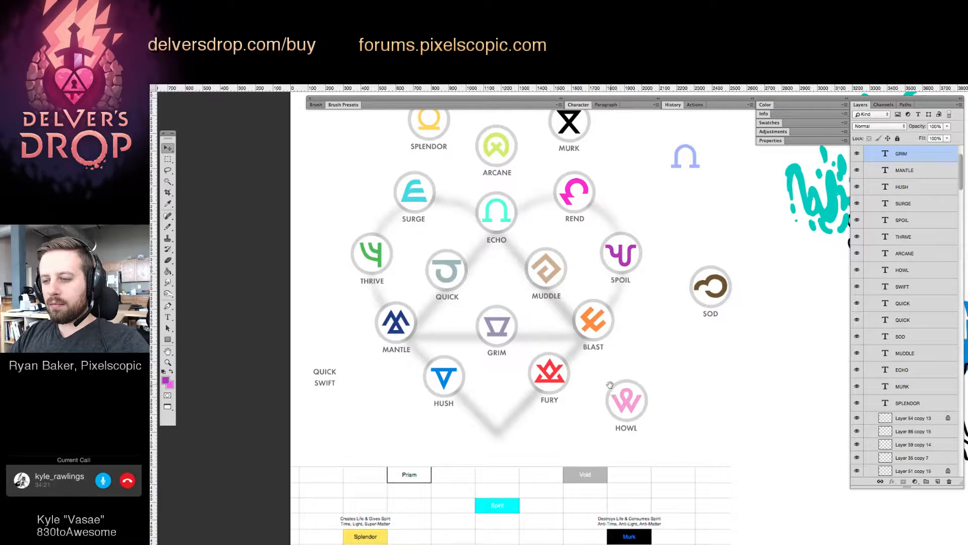
scroll(616, 387, up, 1)
drag(622, 368, 656, 457)
drag(630, 408, 500, 427)
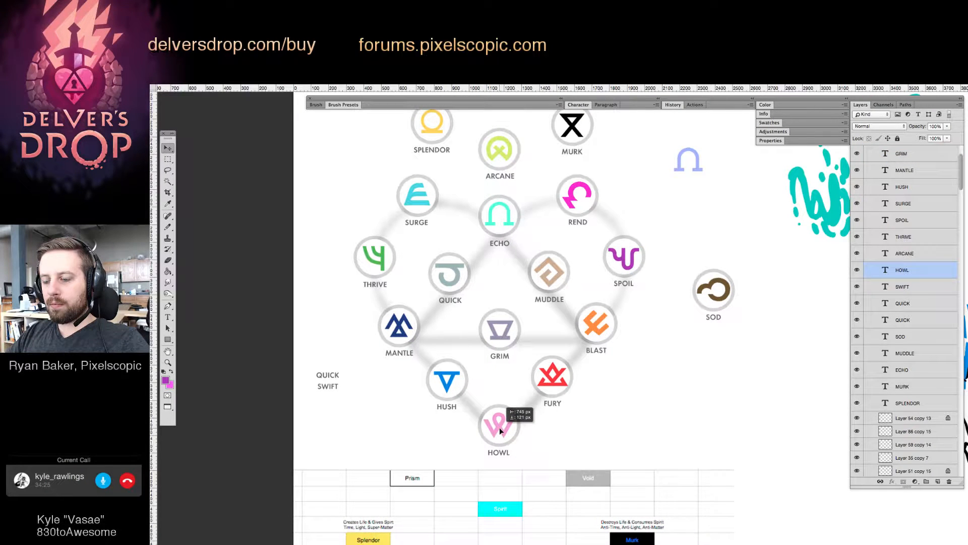
scroll(555, 439, up, 1)
drag(545, 502, 543, 512)
scroll(529, 323, up, 1)
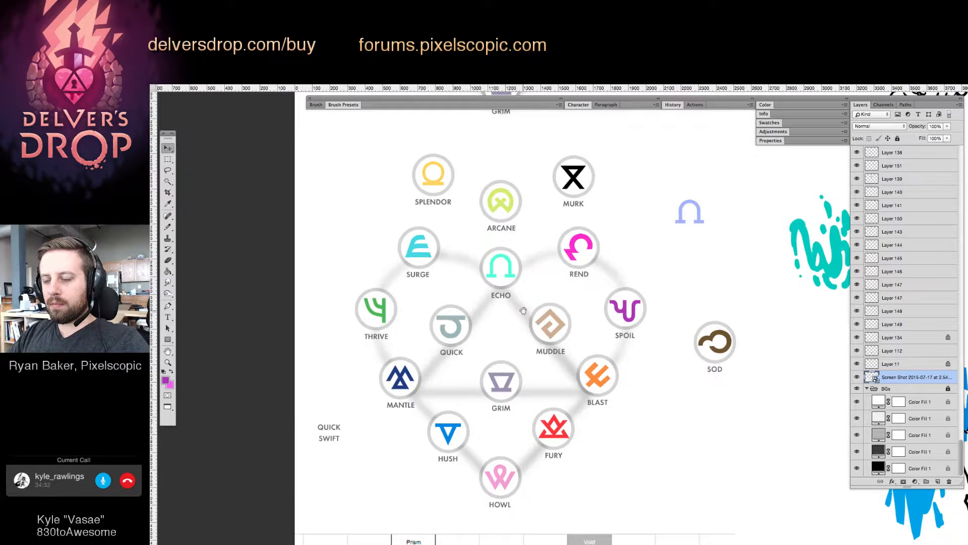
drag(524, 310, 514, 316)
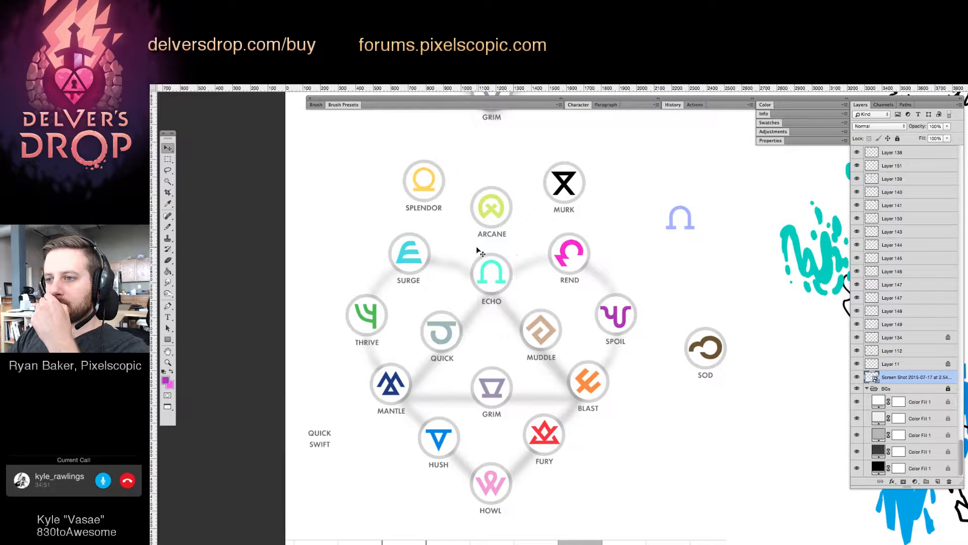
drag(468, 249, 494, 308)
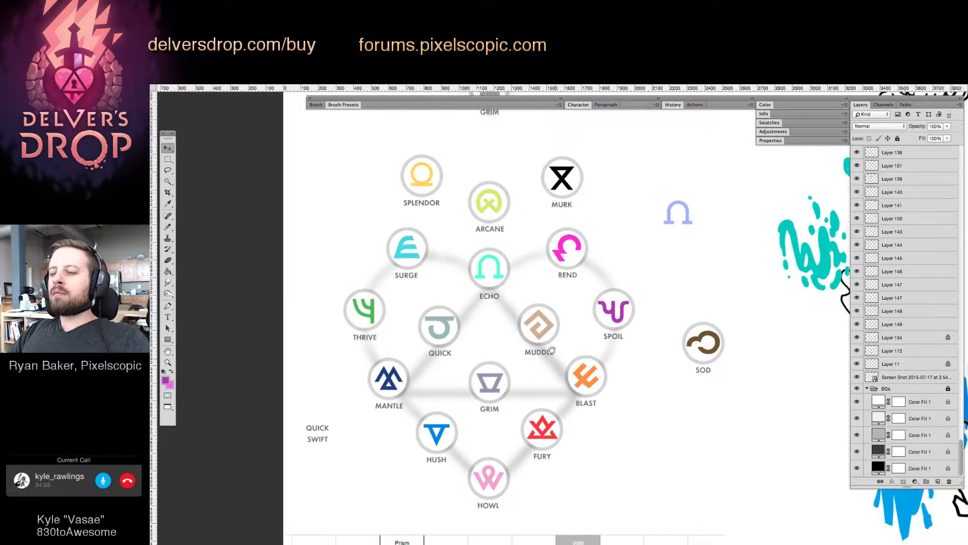
scroll(555, 361, down, 2)
scroll(491, 290, up, 2)
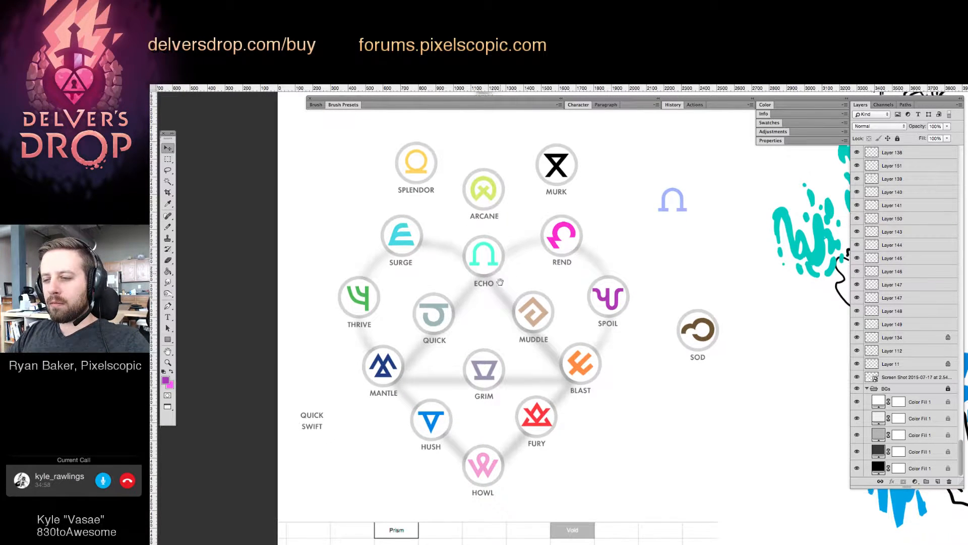
drag(553, 306, 558, 285)
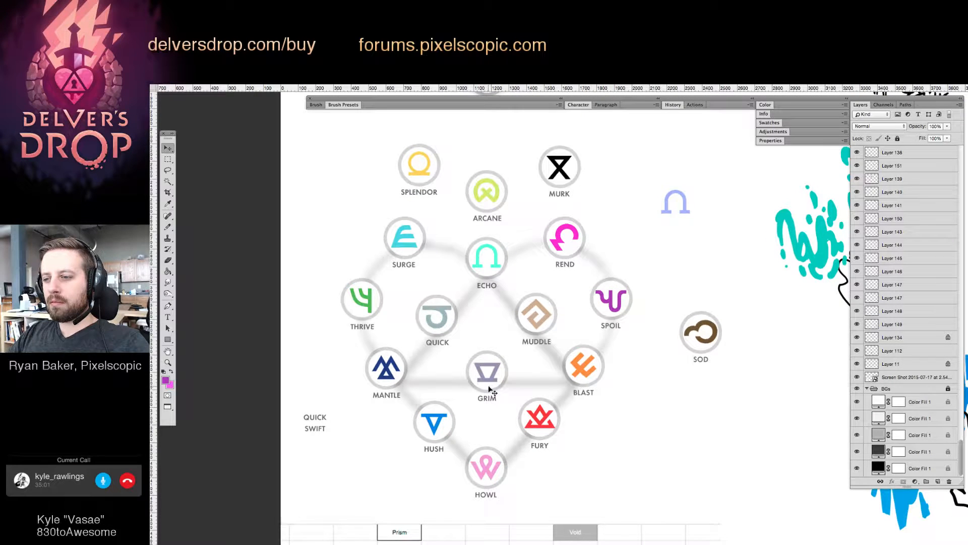
drag(480, 429, 474, 399)
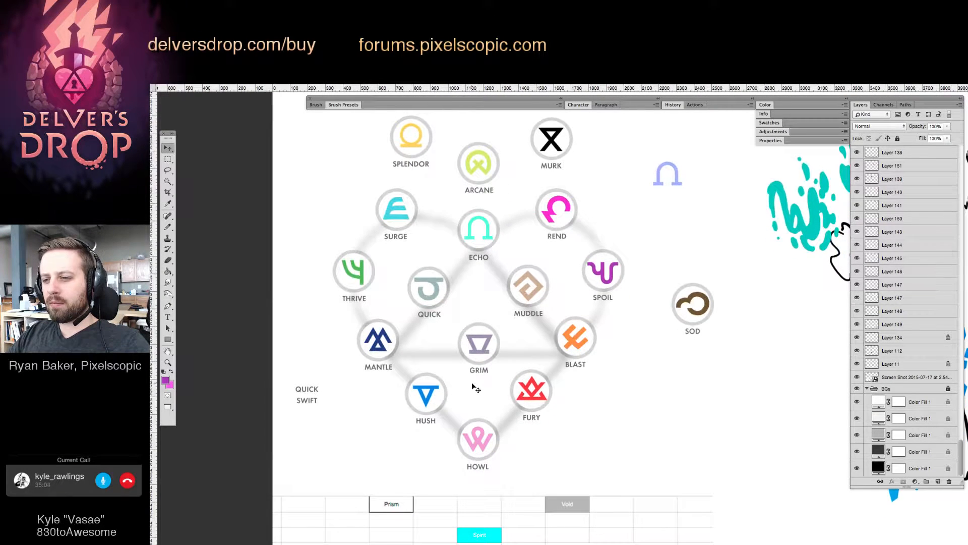
Swap Grim and Howl with their labels, returning Howl to the centre and Grim to the heart's lower tip.
click(483, 337)
drag(482, 342, 547, 465)
click(474, 439)
drag(474, 441, 474, 347)
drag(501, 433, 472, 440)
key(super+z)
drag(465, 350, 466, 370)
Swap Echo and Arcane with their labels, putting Arcane in the heart's upper notch and Echo above it between Splendor and Murk.
drag(480, 251, 480, 112)
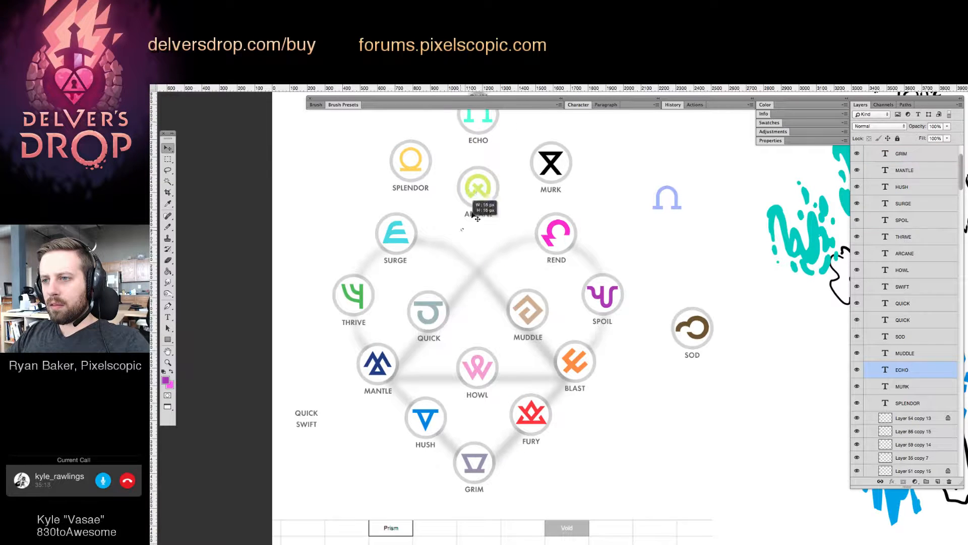
shift+click(481, 191)
drag(482, 193, 503, 262)
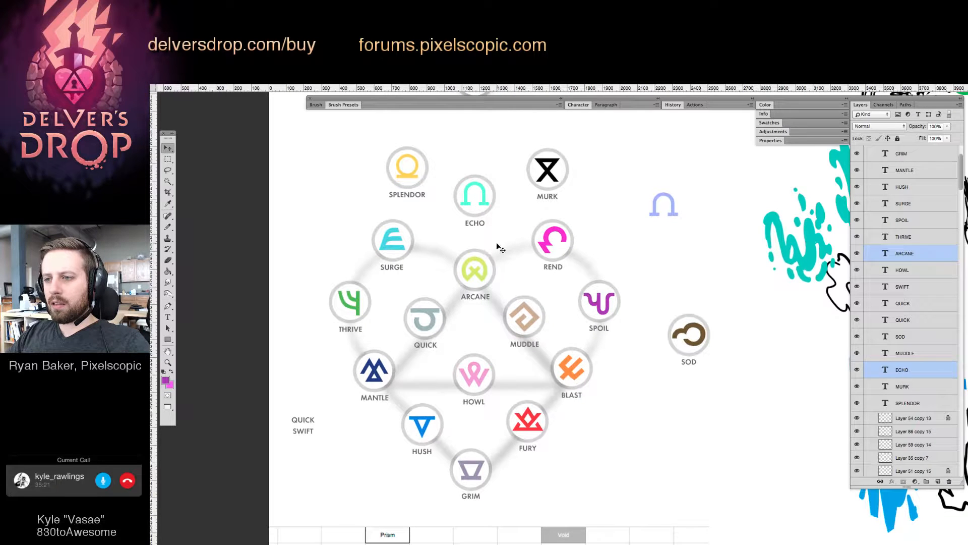
click(497, 242)
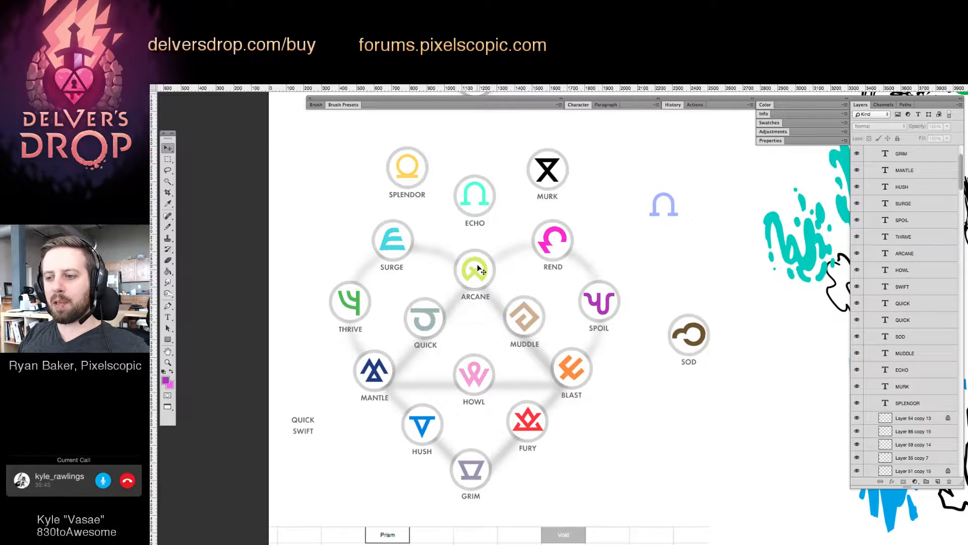
Align the Grim and Howl runes and labels with the heart's vertical centre line under Arcane, and deselect them.
click(480, 476)
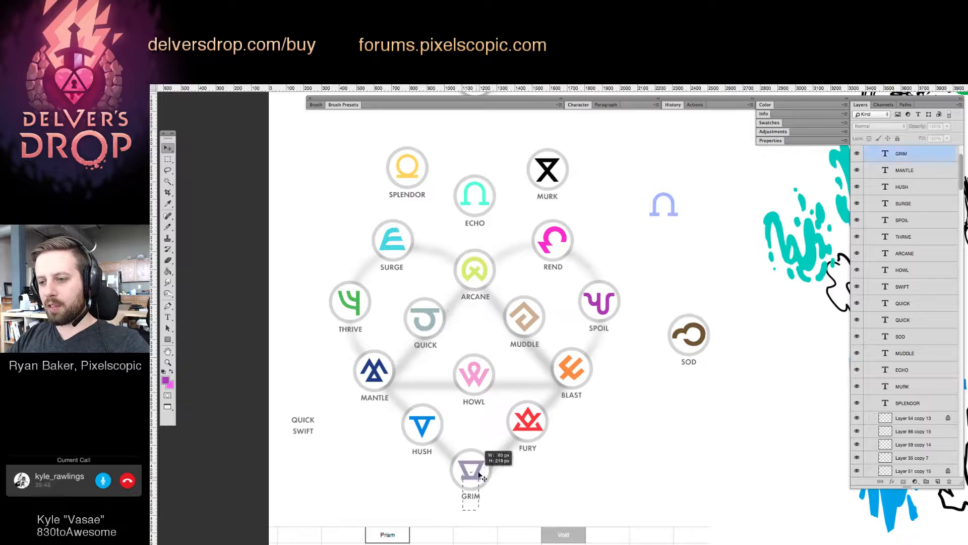
drag(477, 479, 478, 480)
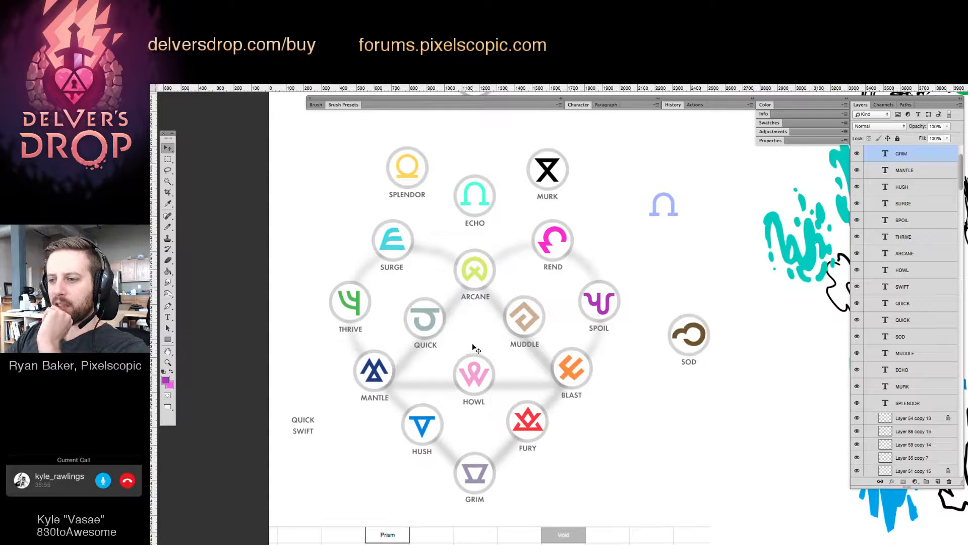
click(480, 390)
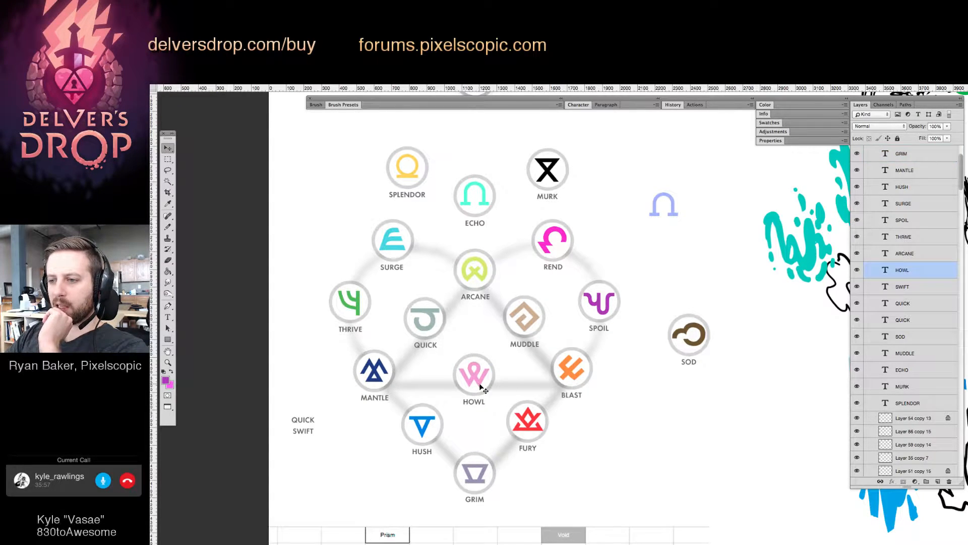
drag(481, 383, 479, 382)
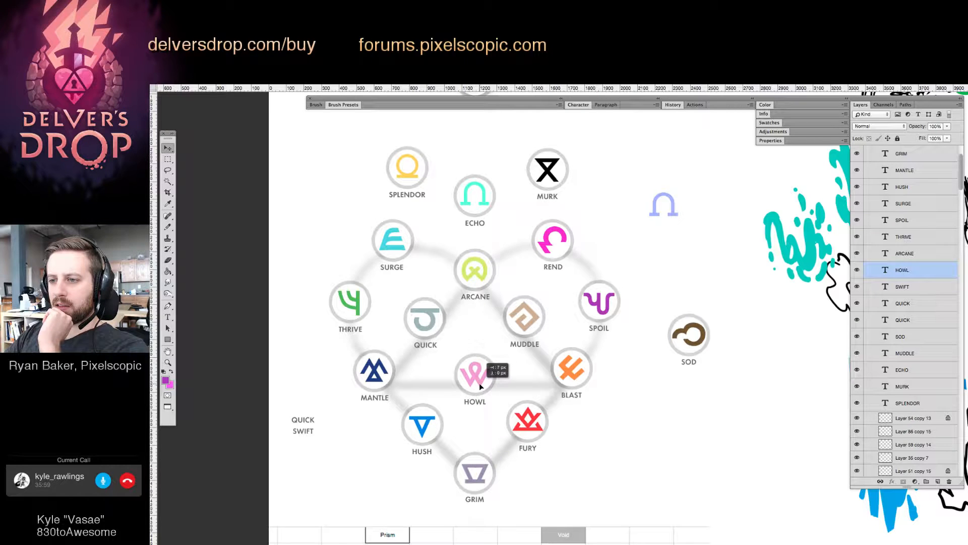
click(639, 427)
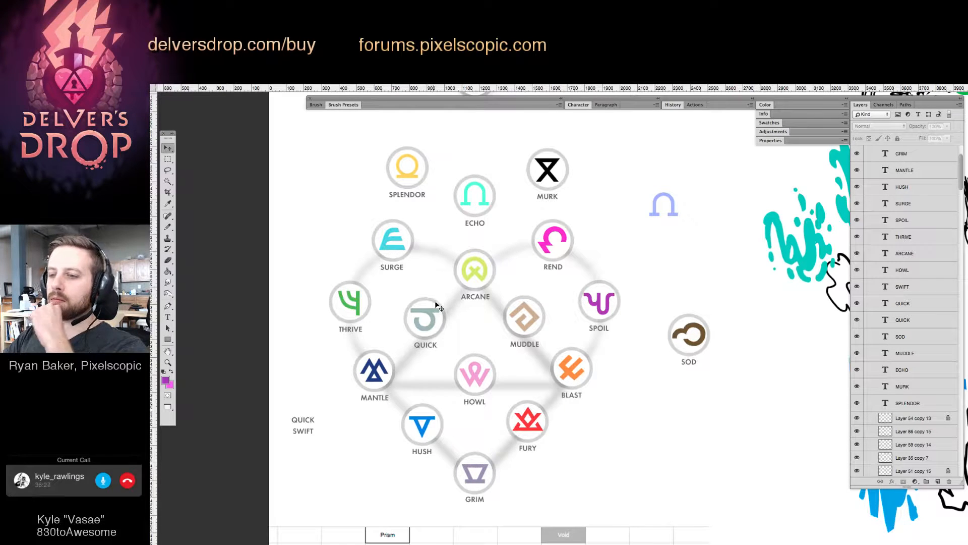
Recolor the lower diagram's Quick rune with a darker grey adjusted from its own sampled color.
click(434, 321)
key(z)
click(443, 325)
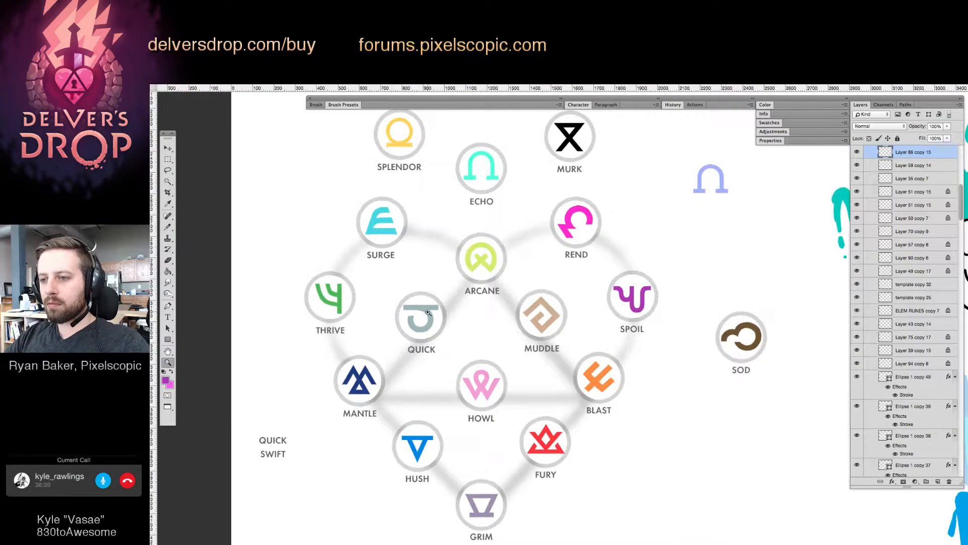
key(g)
alt+click(424, 308)
key(v)
key(g)
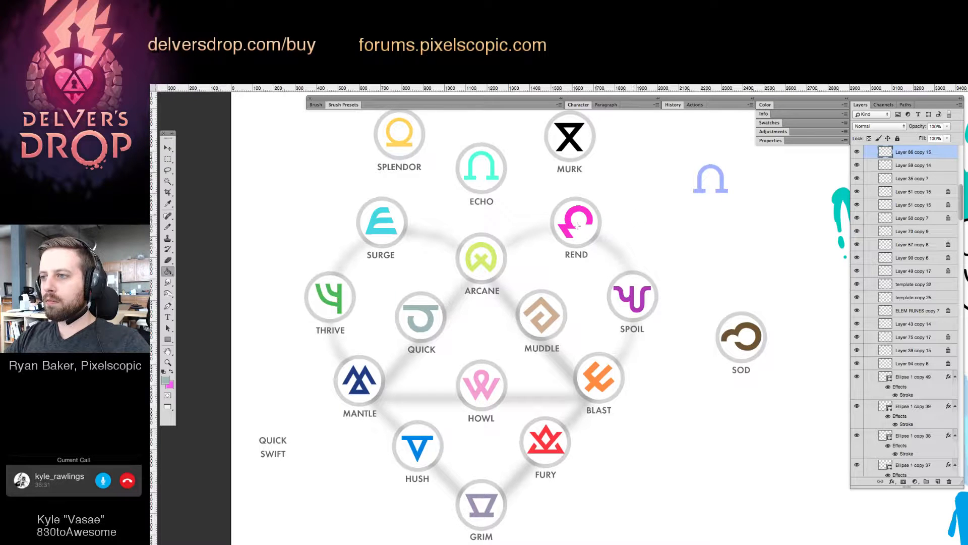
key(i)
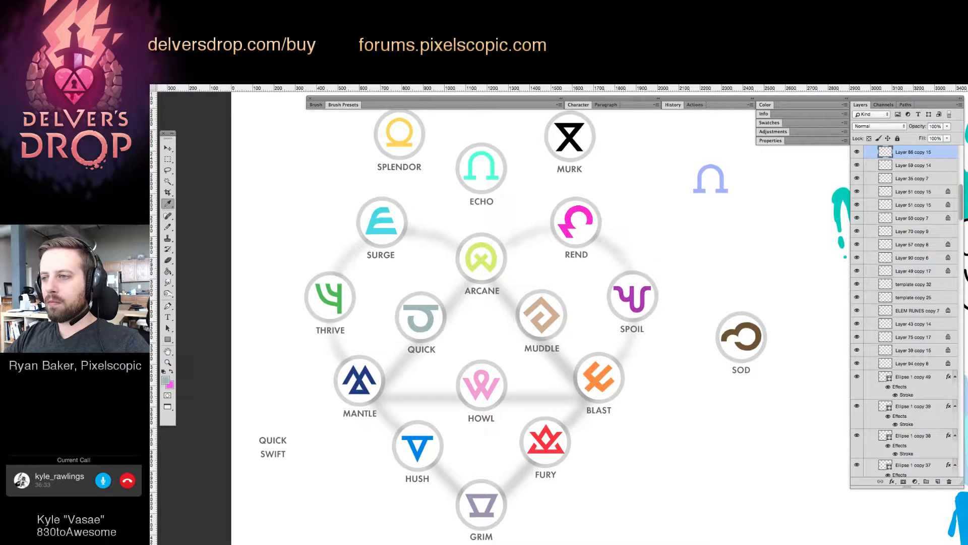
click(166, 380)
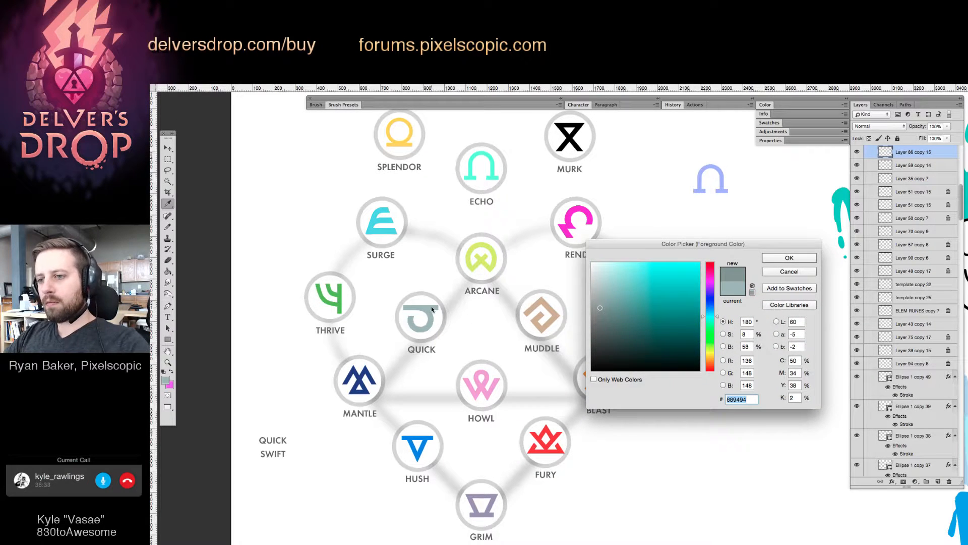
key(Return)
key(g)
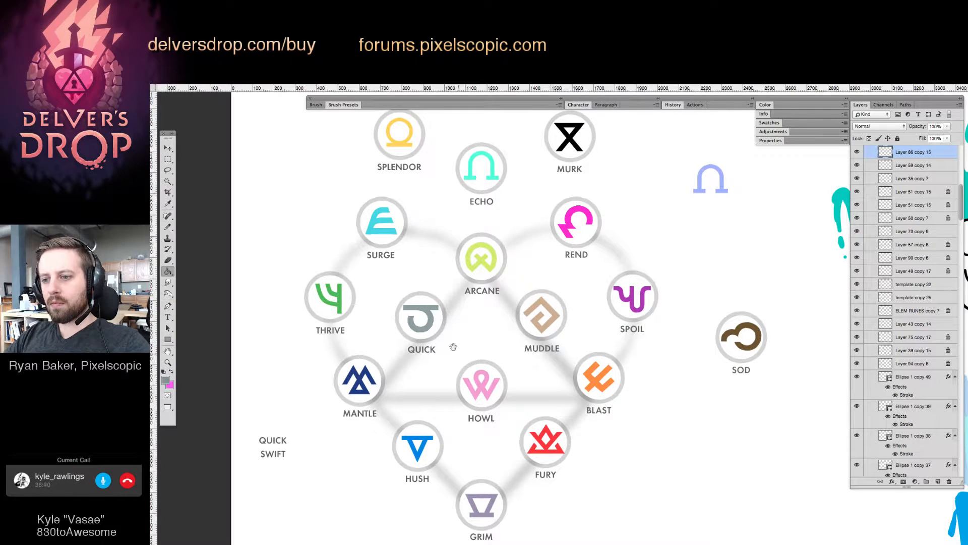
Select the lower diagram's Mantle rune layer and sample the rune's navy as the foreground color.
drag(454, 347, 433, 318)
key(z)
click(371, 349)
key(v)
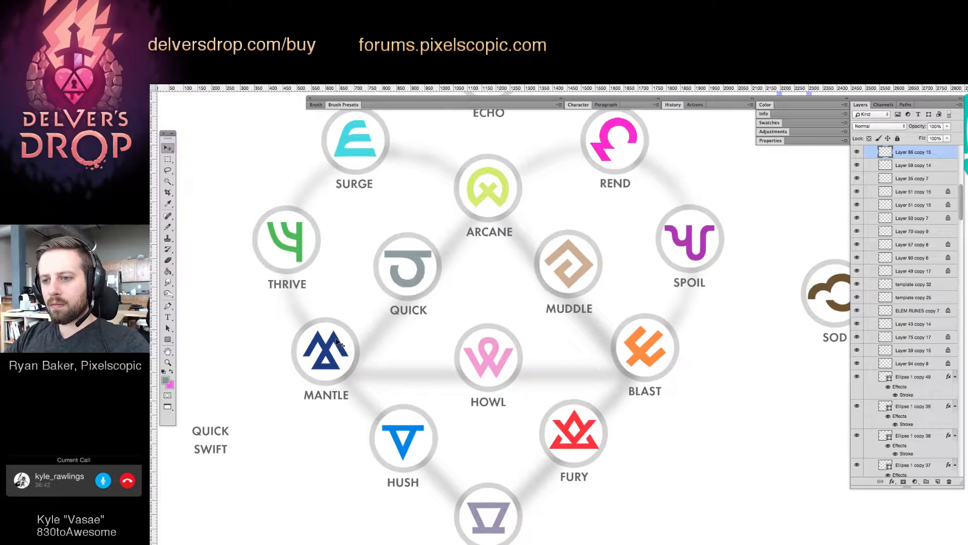
super+click(339, 344)
key(g)
alt+click(339, 345)
click(166, 381)
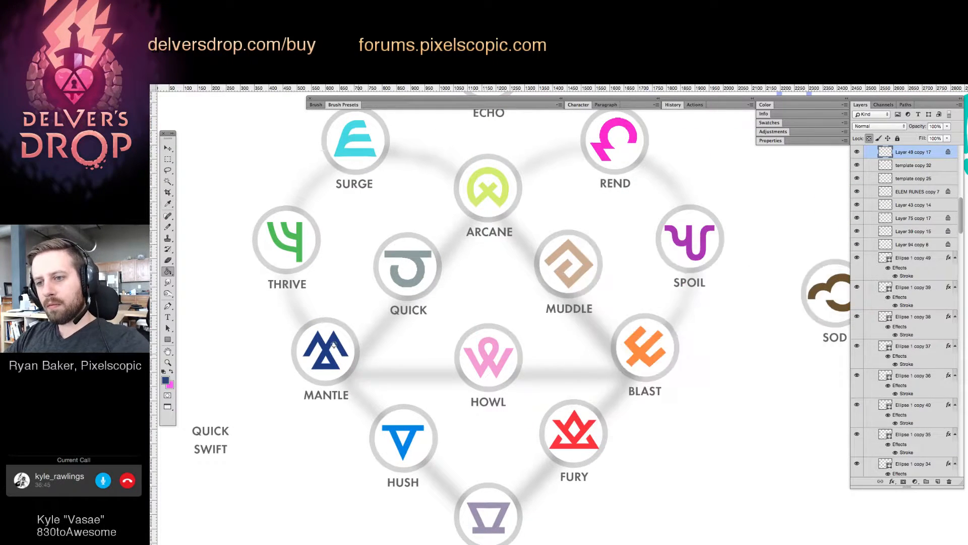
key(Return)
key(z)
alt+click(406, 313)
alt+click(374, 353)
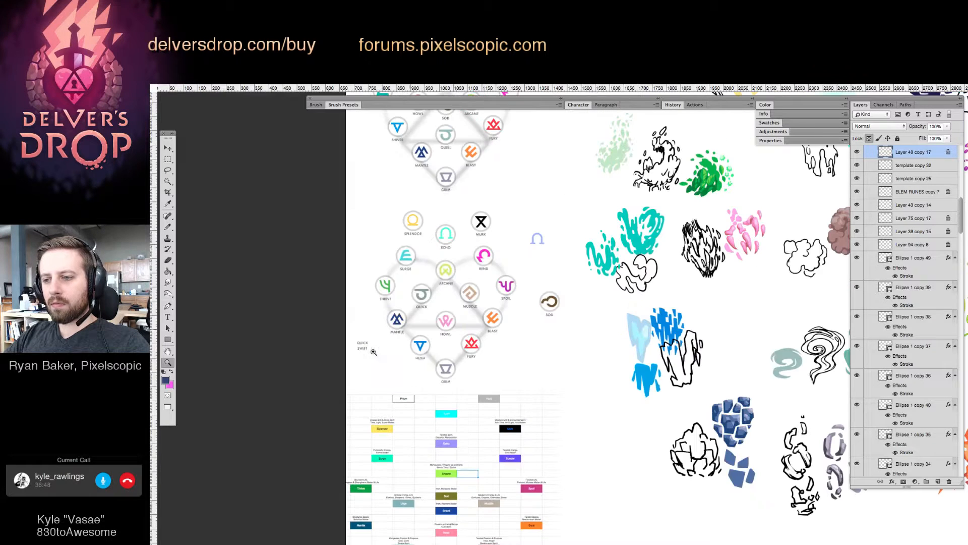
Recolour the Mantle rune in the diagram with the dark blue sampled from the Mantle cell of the colour table.
click(389, 469)
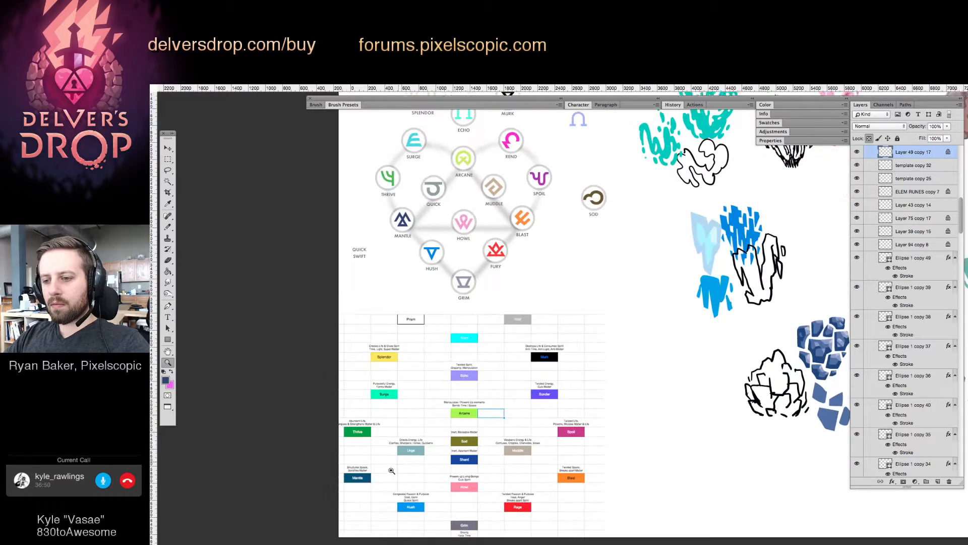
key(g)
key(z)
click(458, 223)
click(453, 218)
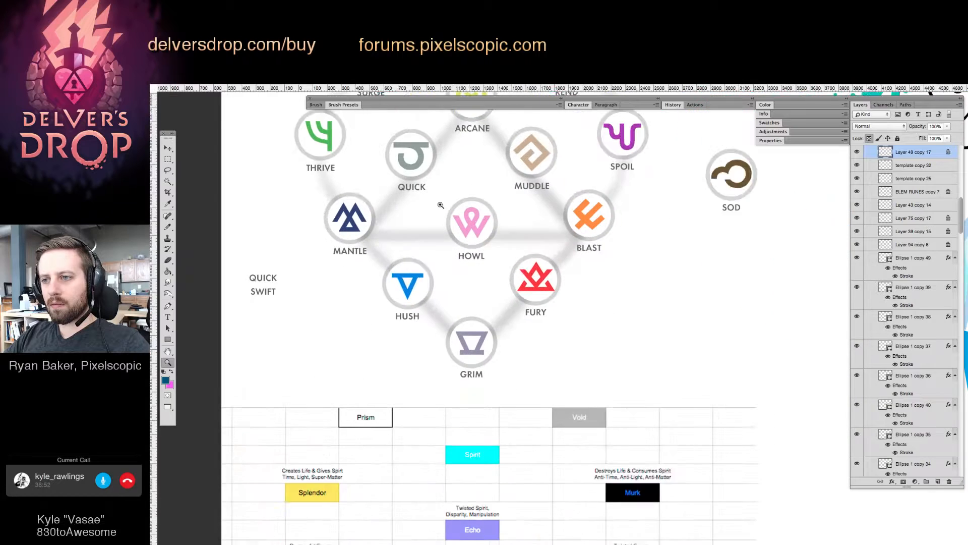
drag(440, 207, 433, 328)
key(g)
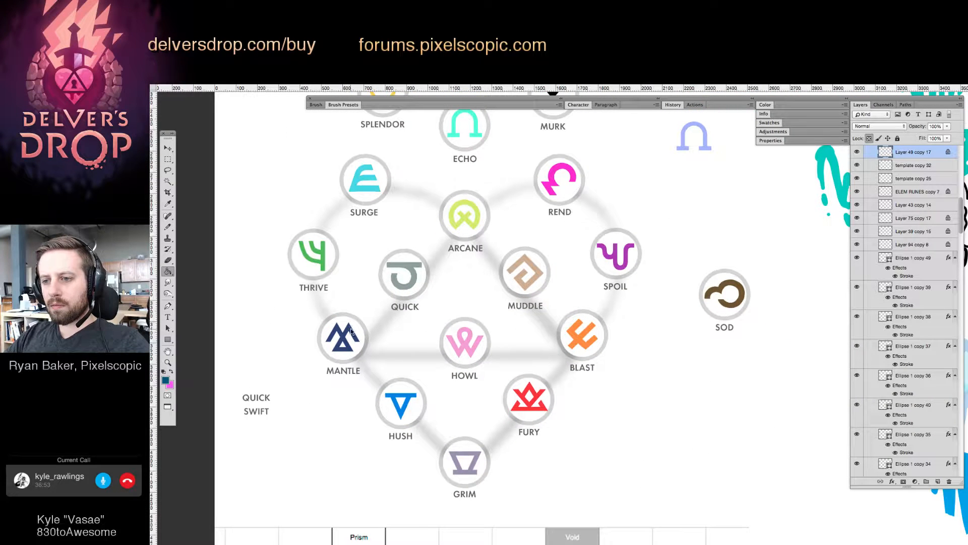
scroll(357, 332, up, 3)
scroll(357, 332, right, 2)
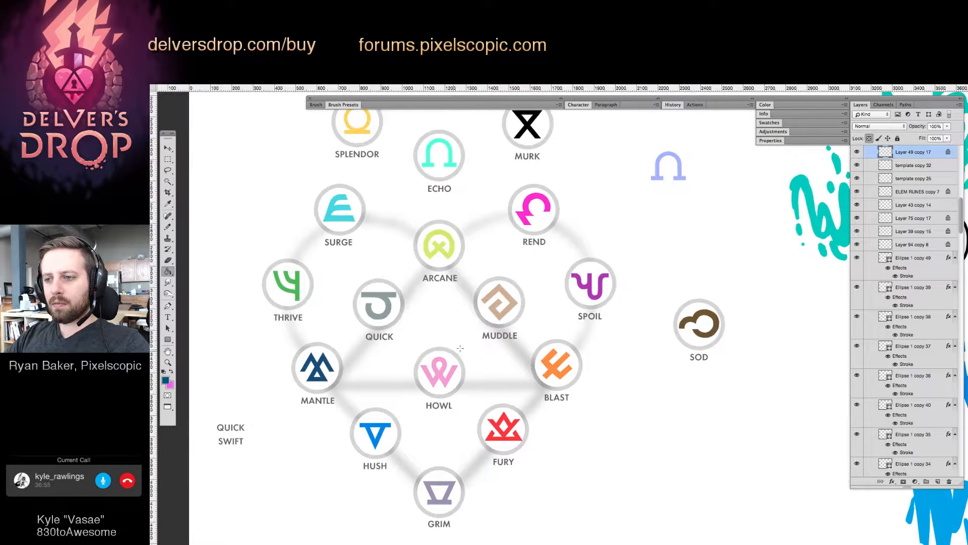
Fill the Echo rune with a more saturated turquoise mixed from its existing colour.
key(v)
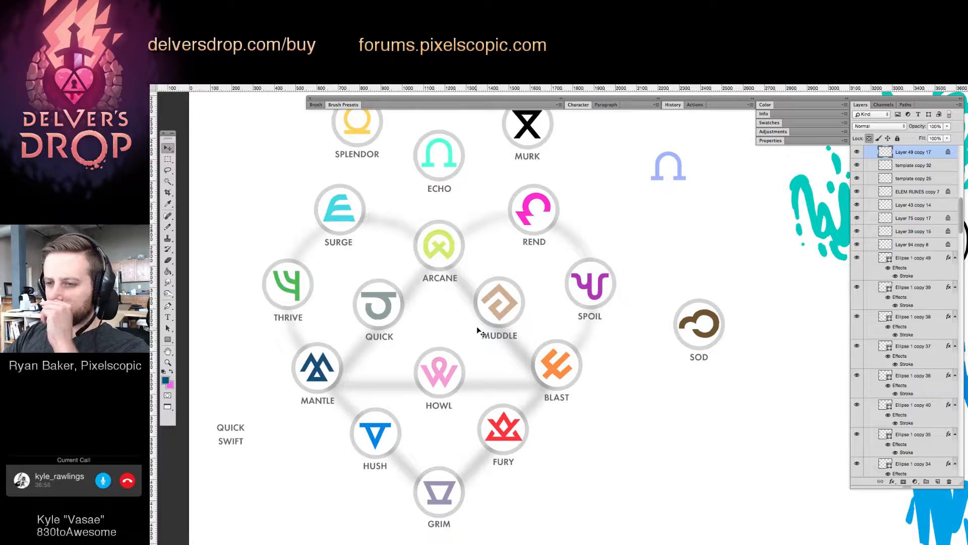
scroll(495, 249, up, 5)
scroll(495, 248, left, 1)
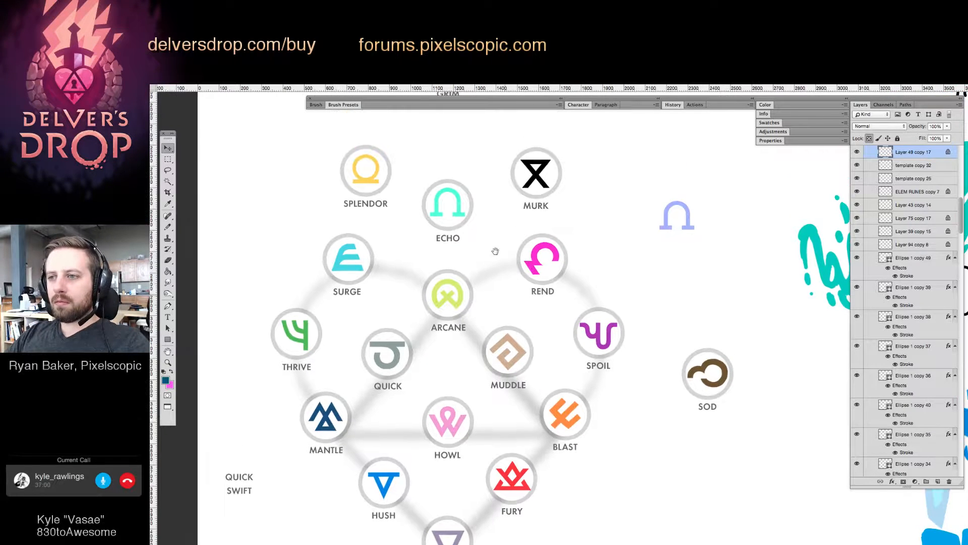
click(459, 214)
key(g)
alt+click(459, 214)
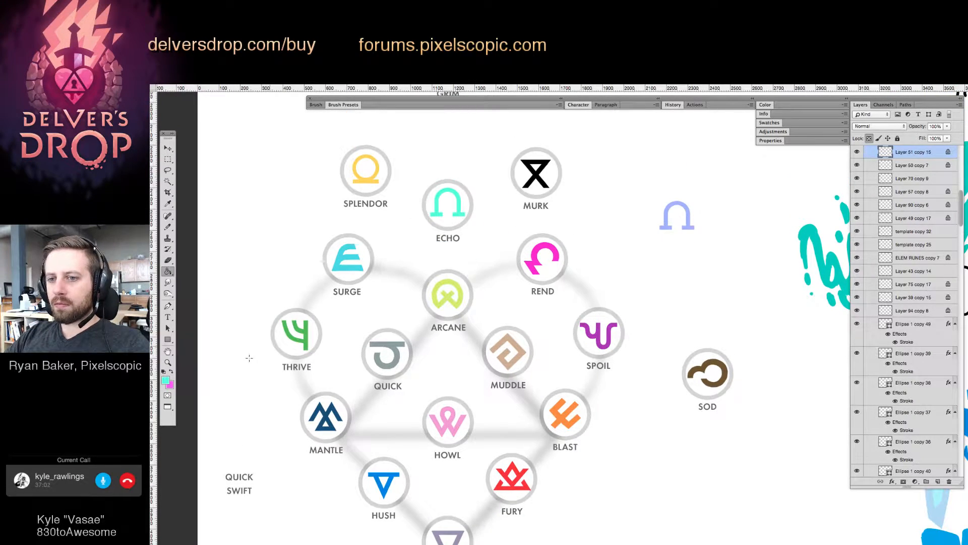
click(171, 384)
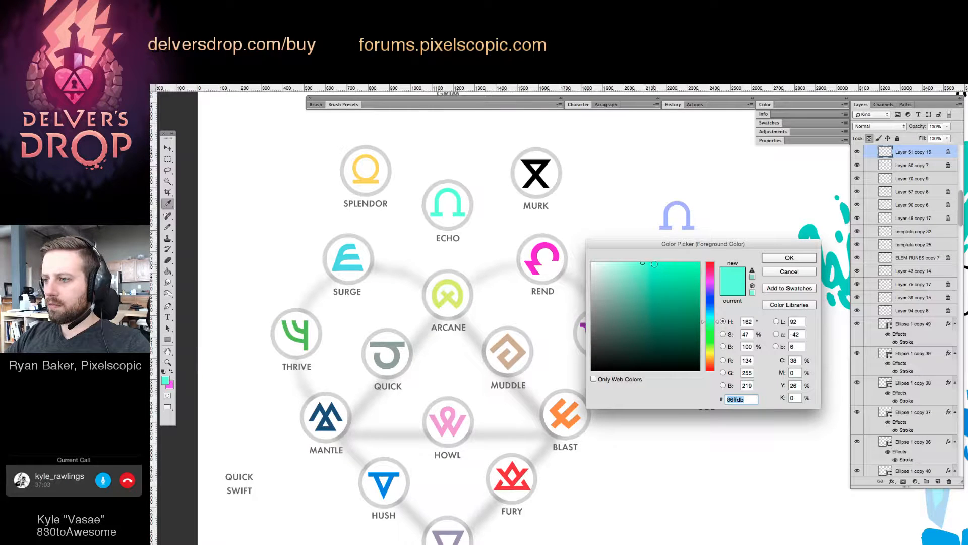
click(665, 261)
key(Return)
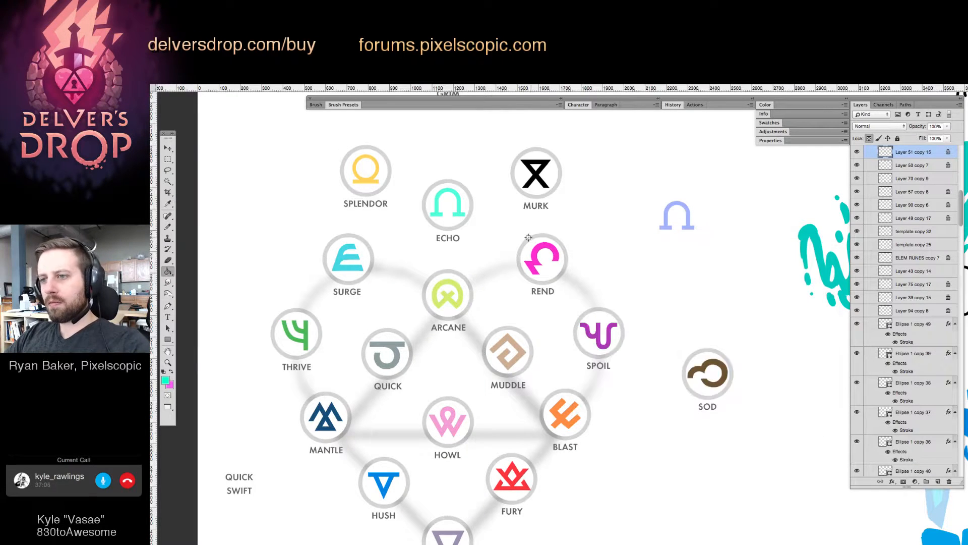
click(456, 214)
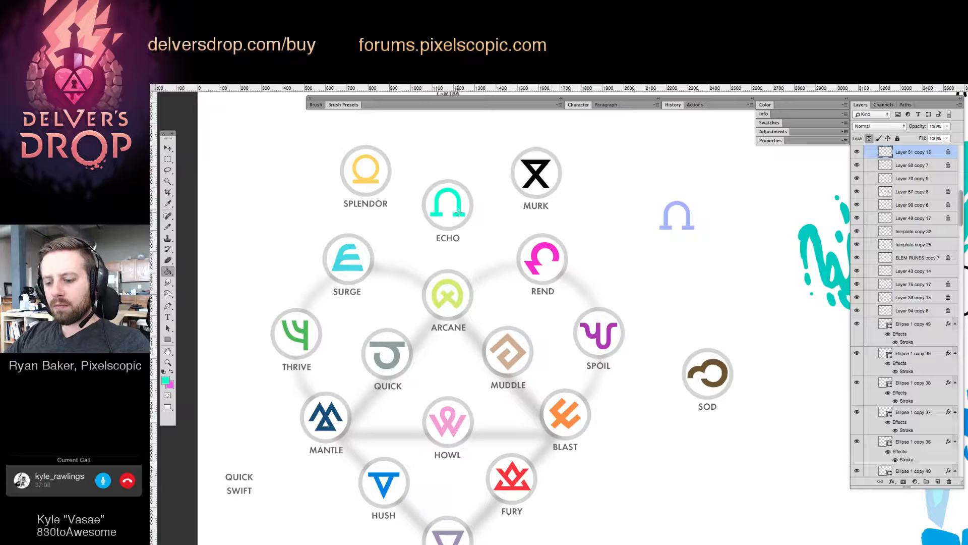
Move the Howl rune with its circle and label out of the diagram's centre to the empty area beside Fury.
drag(512, 234, 458, 258)
drag(538, 314, 527, 329)
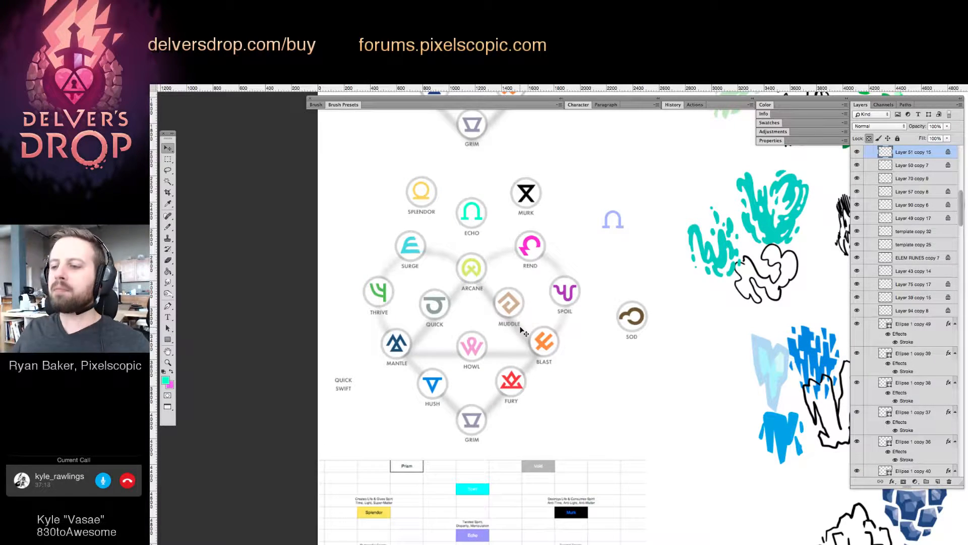
mouse_move(466, 320)
mouse_down()
mouse_move(447, 311)
mouse_move(472, 322)
mouse_move(455, 333)
mouse_up()
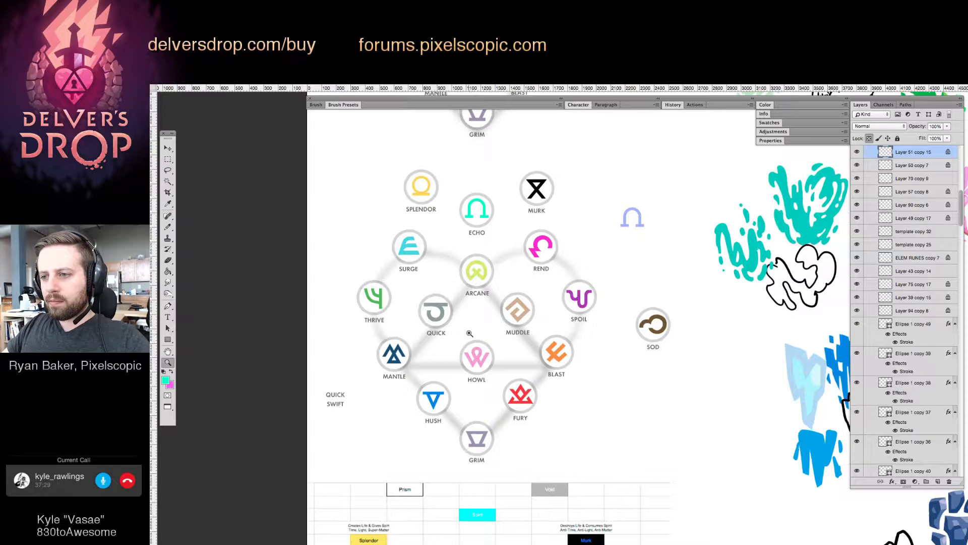
key(v)
drag(469, 335, 477, 387)
drag(548, 389, 666, 448)
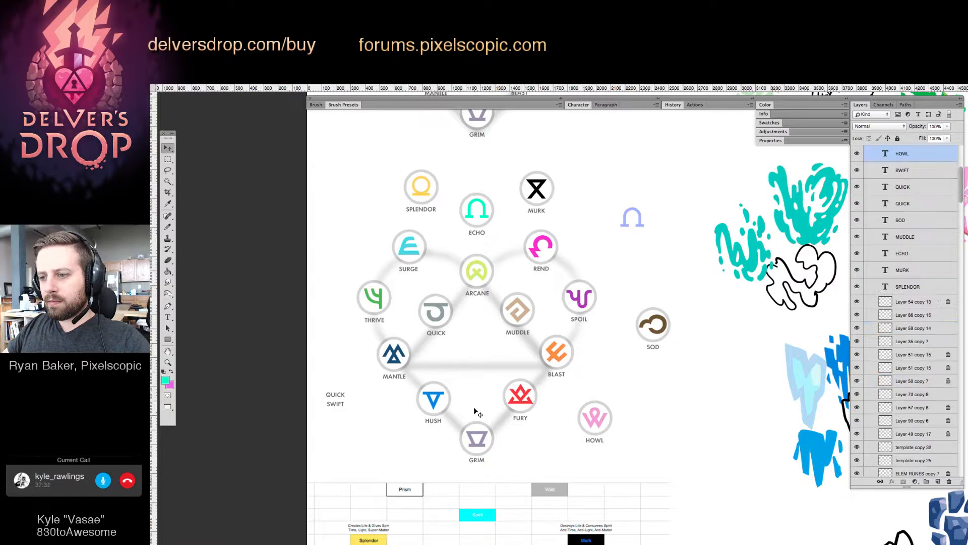
Move the Grim rune with its circle and label into the diagram's centre and place Howl in the vacated lowest spot.
drag(480, 405, 480, 324)
drag(598, 417, 485, 438)
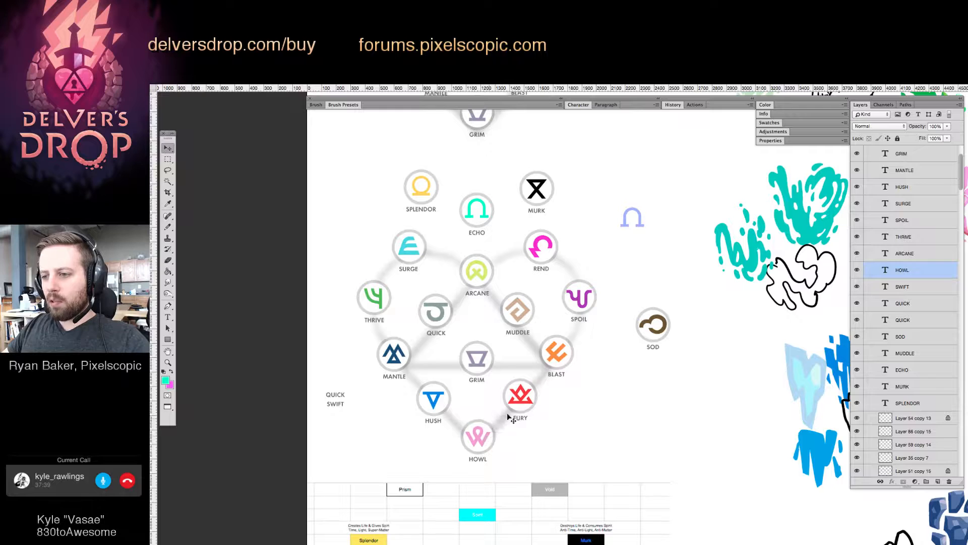
key(shift+Down)
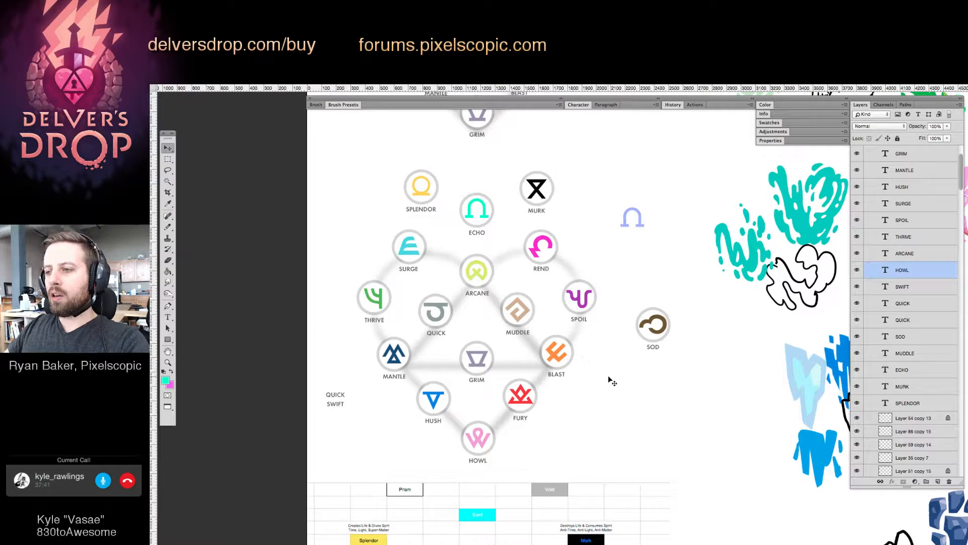
key(shift+Down)
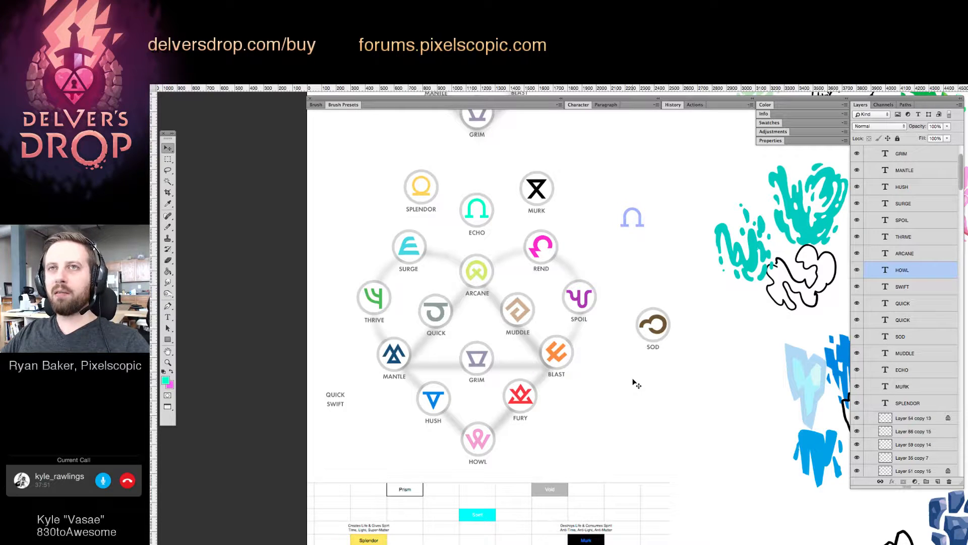
Sample the dark grey of the Grim cell in the colour table as the foreground colour.
key(z)
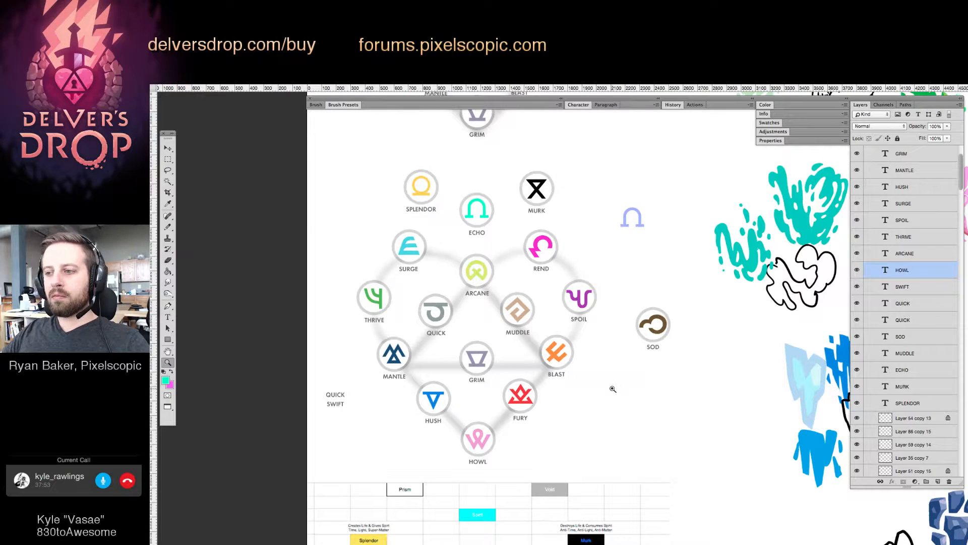
click(466, 373)
drag(497, 361, 507, 399)
key(v)
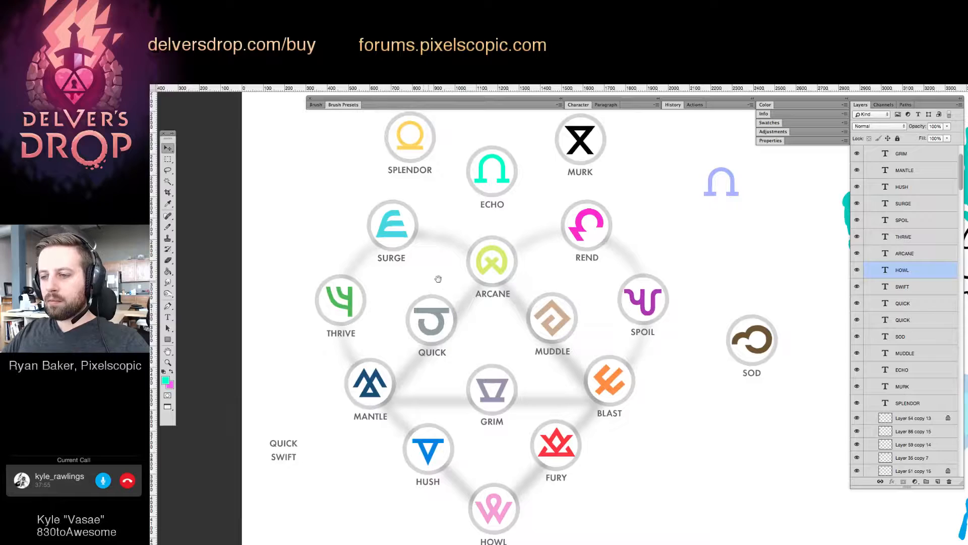
key(z)
drag(661, 302, 597, 333)
drag(649, 349, 674, 397)
drag(672, 491, 735, 485)
key(g)
alt+click(664, 495)
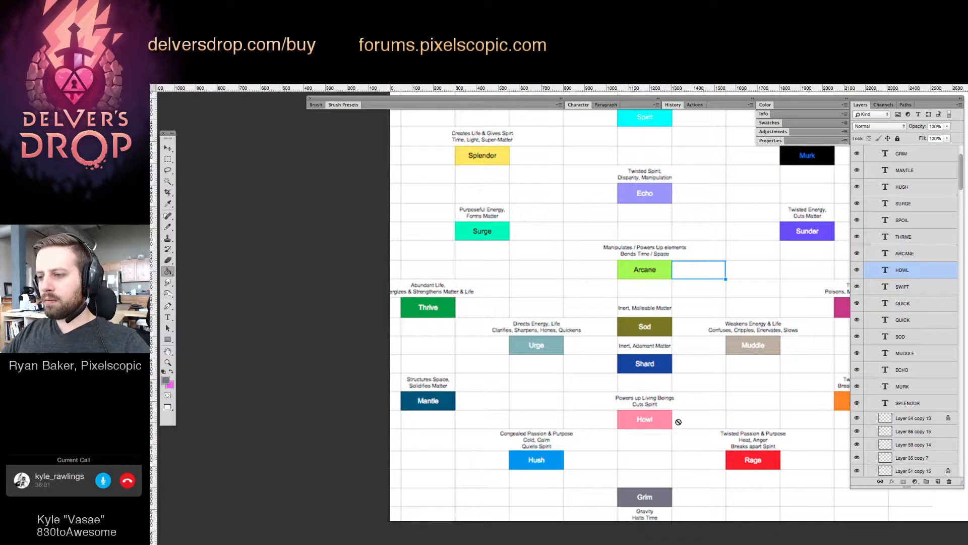
Fill the Grim rune at the diagram's centre with the sampled dark grey.
key(z)
drag(640, 337, 630, 337)
drag(652, 233, 577, 476)
drag(579, 204, 579, 357)
key(v)
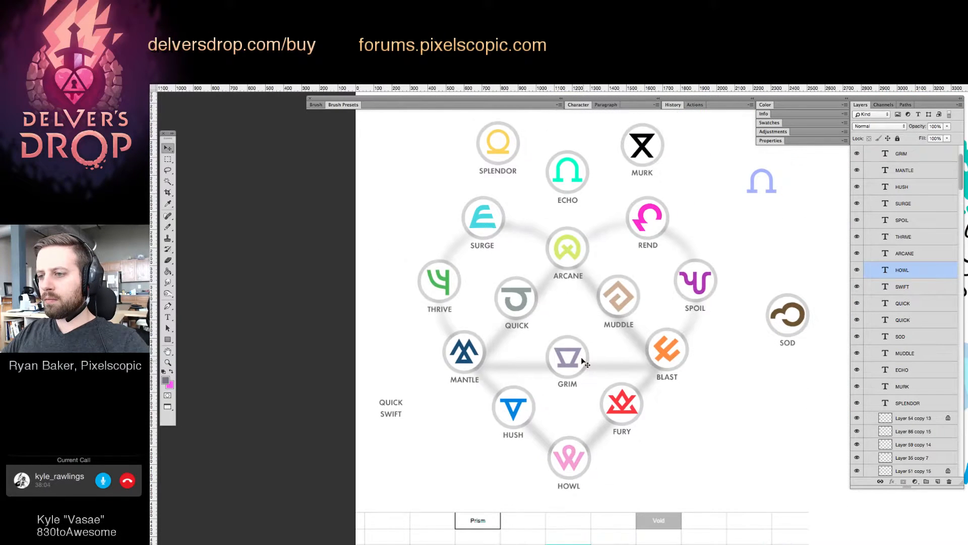
click(578, 355)
key(g)
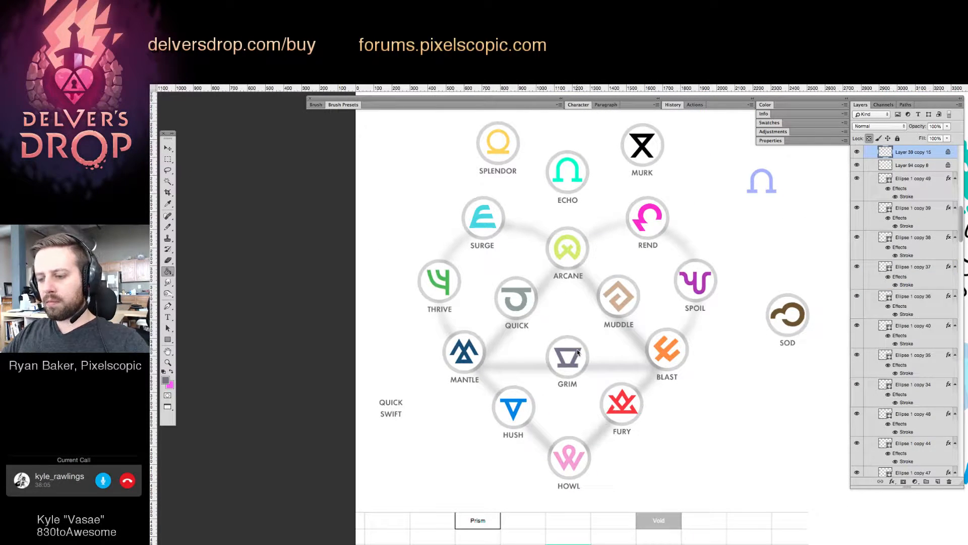
Fill the Quick rune with a lighter grey-teal mixed from its existing colour.
drag(597, 357, 584, 372)
key(z)
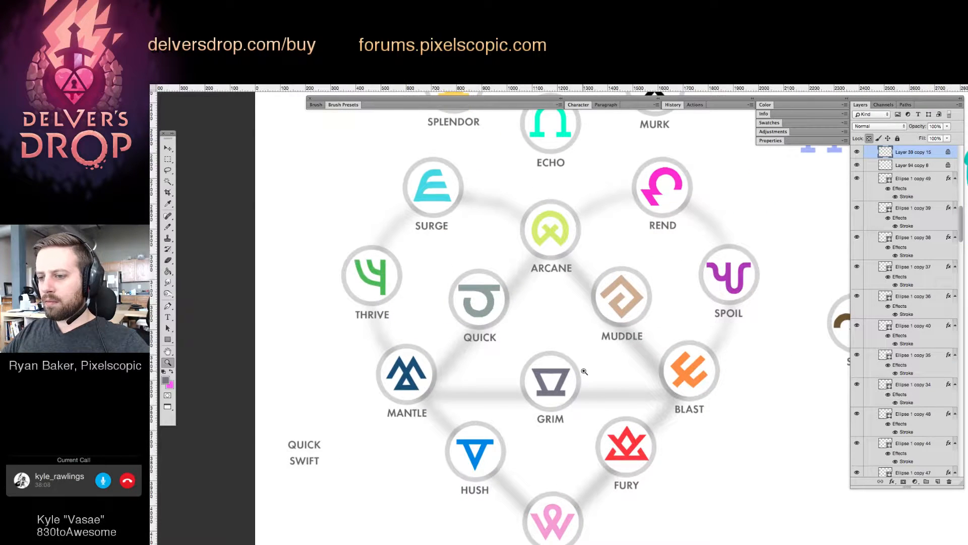
ctrl+click(493, 303)
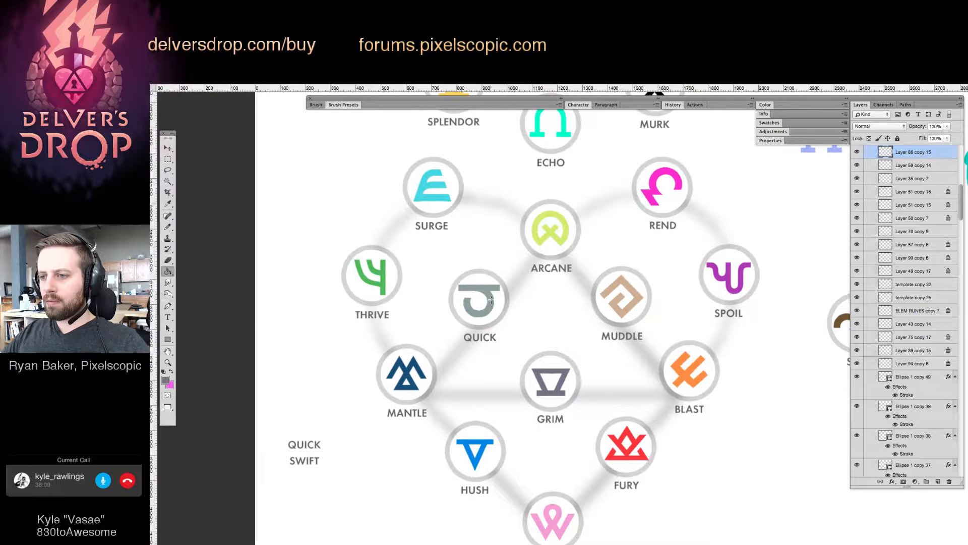
click(165, 379)
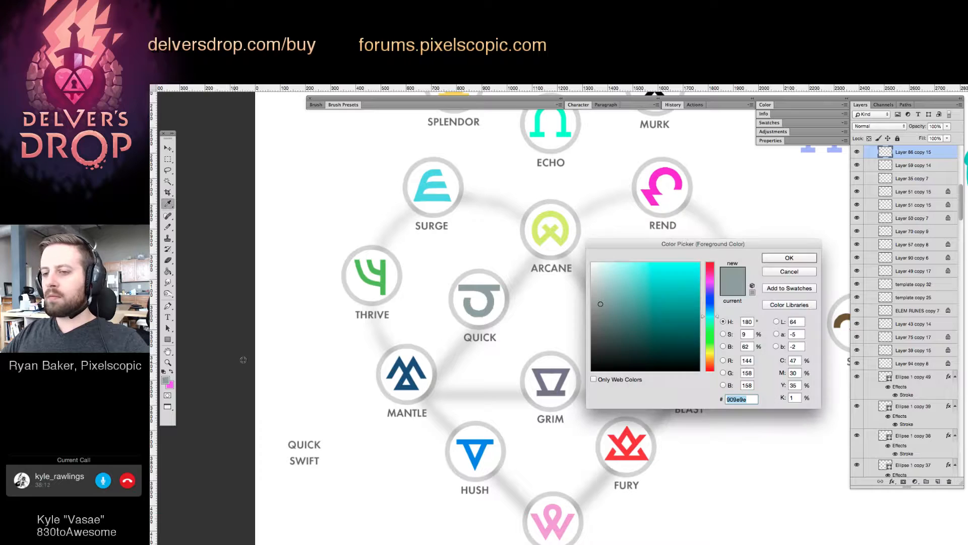
click(601, 293)
key(Return)
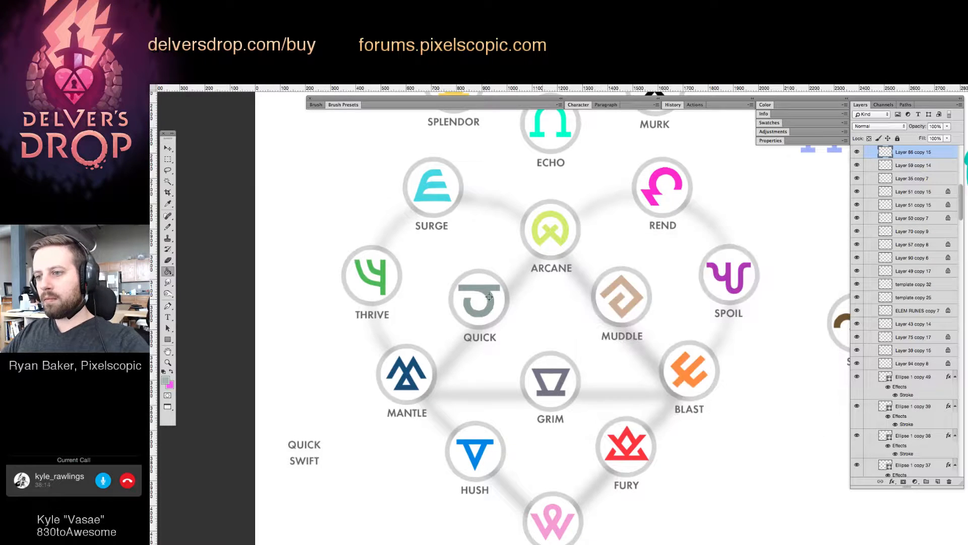
click(487, 293)
Fill the Grim rune with a slightly lighter violet-grey, #888695.
drag(519, 298, 580, 360)
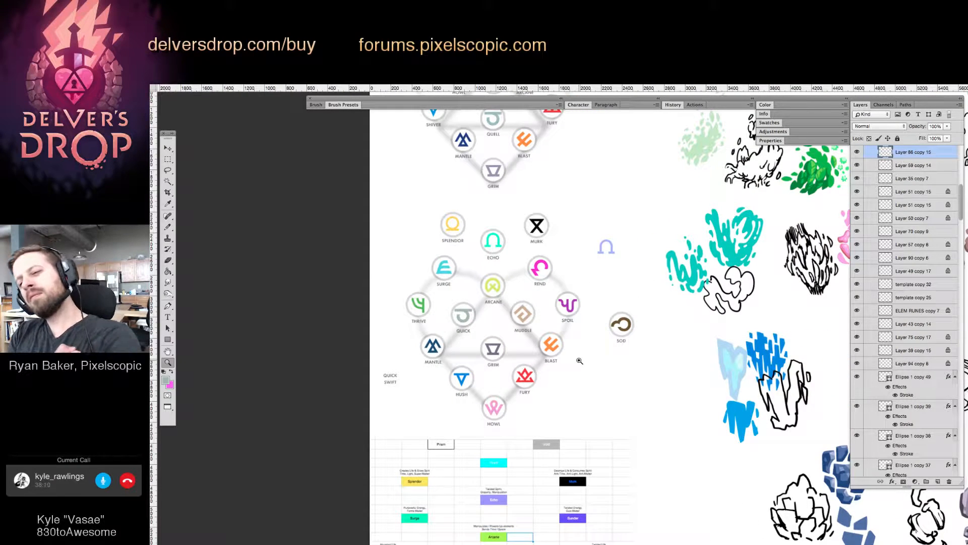
click(495, 358)
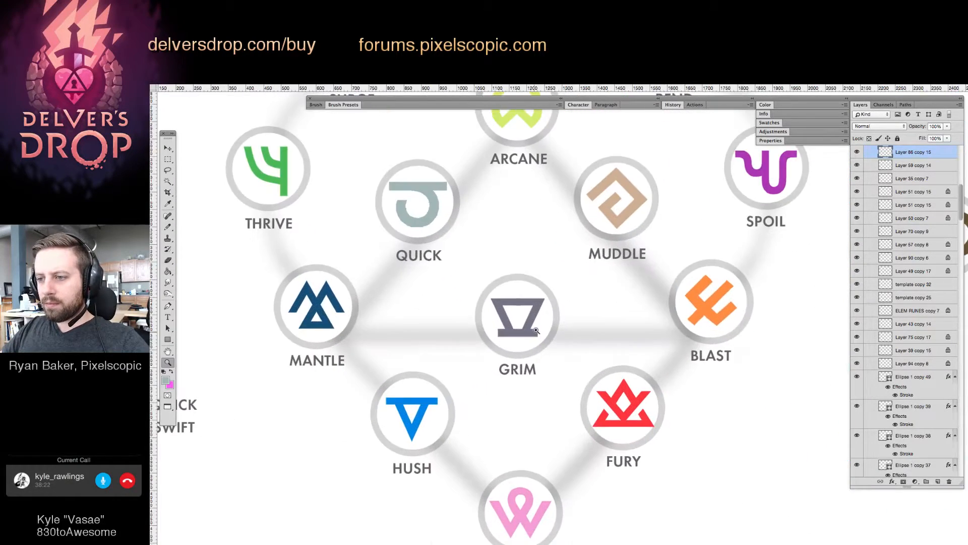
ctrl+click(550, 301)
key(g)
alt+click(540, 302)
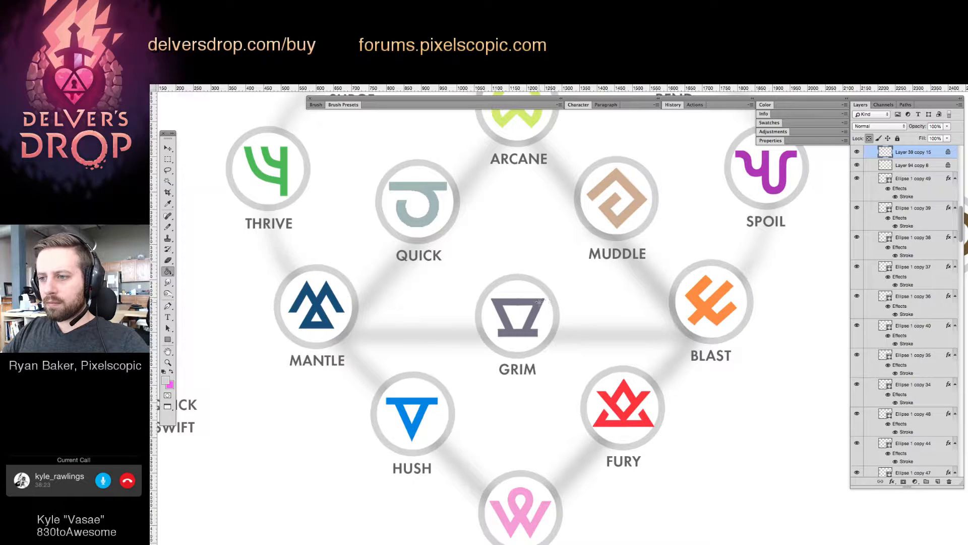
click(539, 303)
click(538, 306)
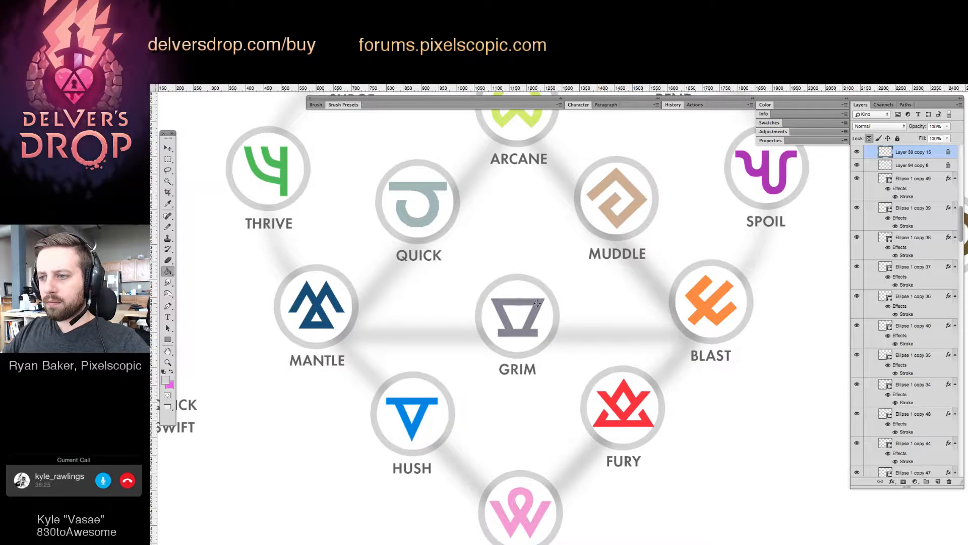
Lighten the Grim rune further by filling it with a paler violet-grey mixed from its sampled colour.
alt+click(539, 305)
click(166, 380)
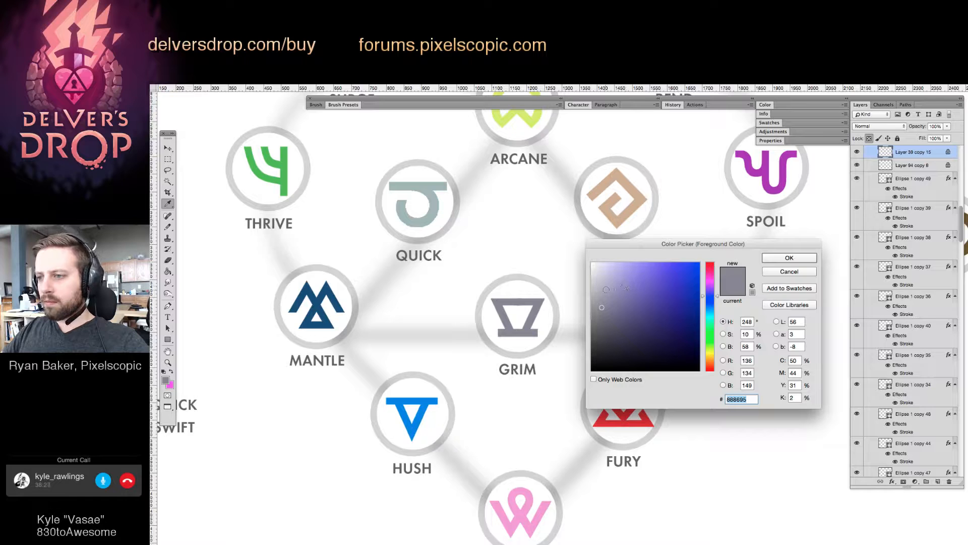
key(Return)
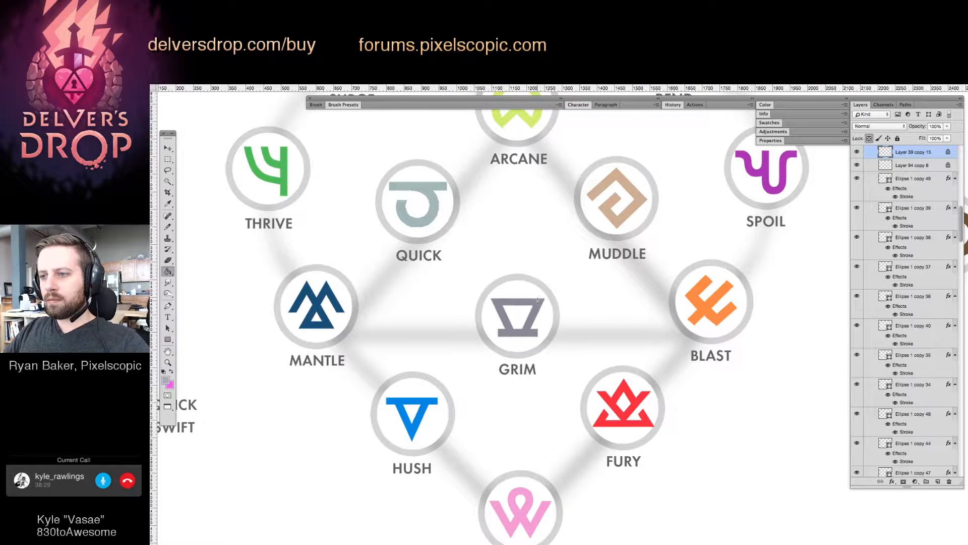
key(z)
alt+click(551, 302)
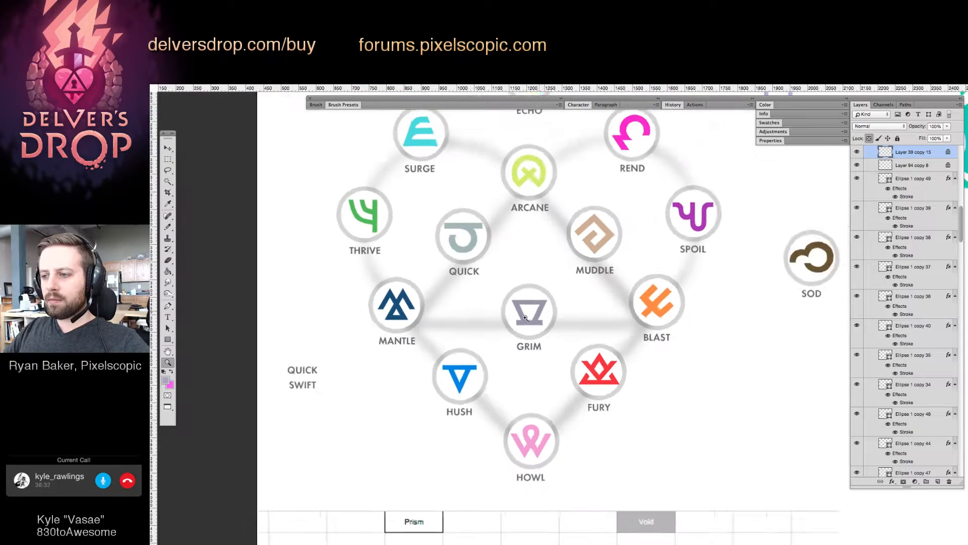
alt+click(545, 313)
key(v)
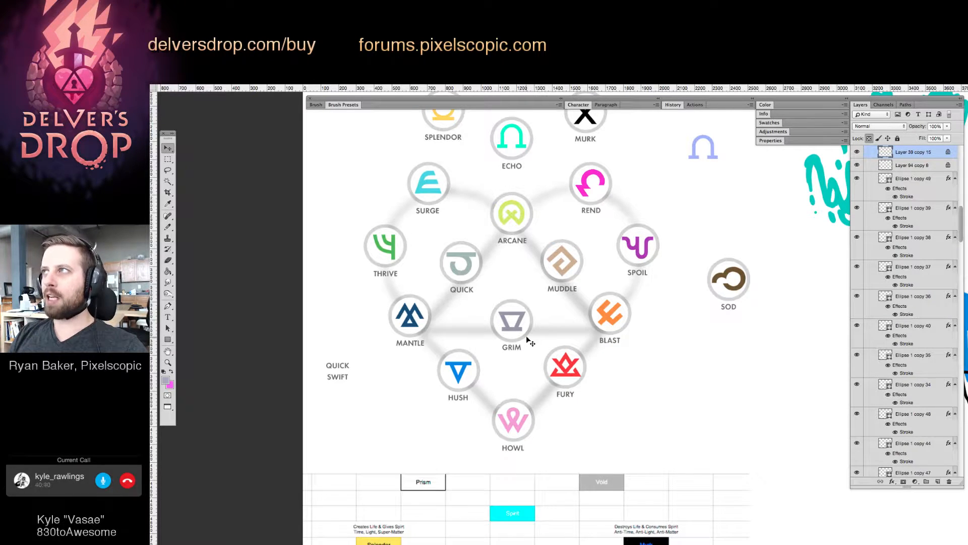
Try moving the Howl rune from the diagram's lowest spot up to the Echo rune, and undo the move.
click(688, 364)
key(z)
drag(688, 364, 603, 331)
key(space)
click(557, 309)
key(v)
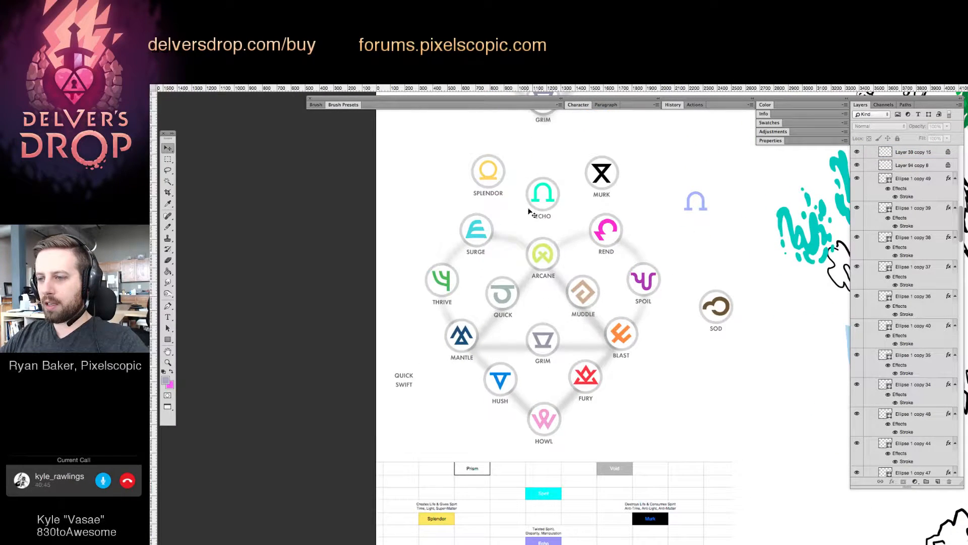
drag(549, 418, 565, 197)
key(ctrl+z)
key(z)
click(542, 390)
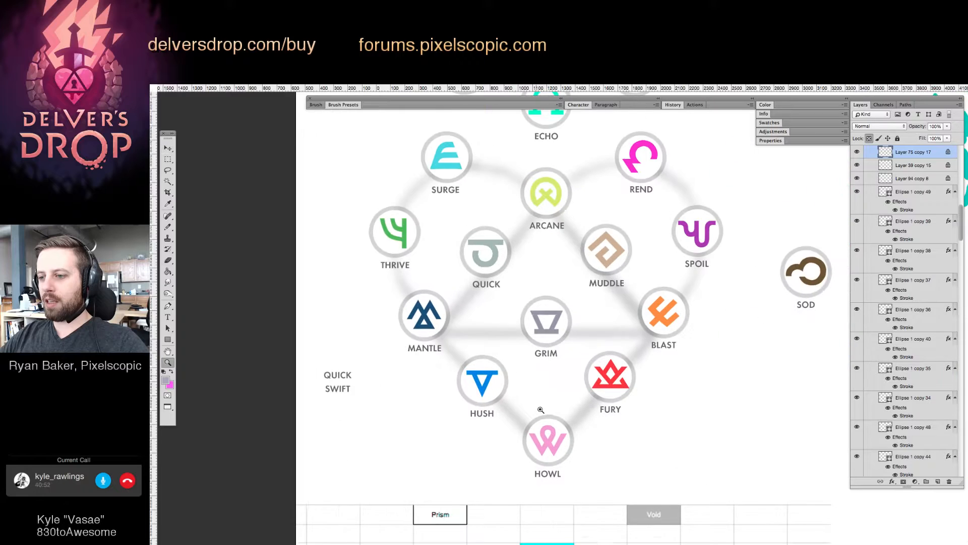
Sample the Howl rune's pink and mix a brighter, slightly hue-shifted pink from it as the foreground colour.
drag(594, 360, 553, 375)
drag(547, 332, 521, 412)
key(v)
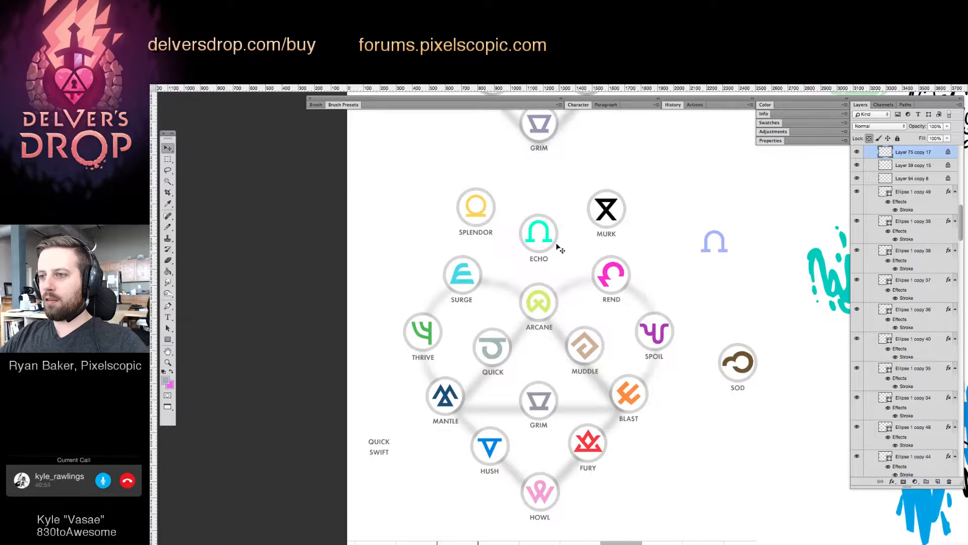
key(z)
click(596, 470)
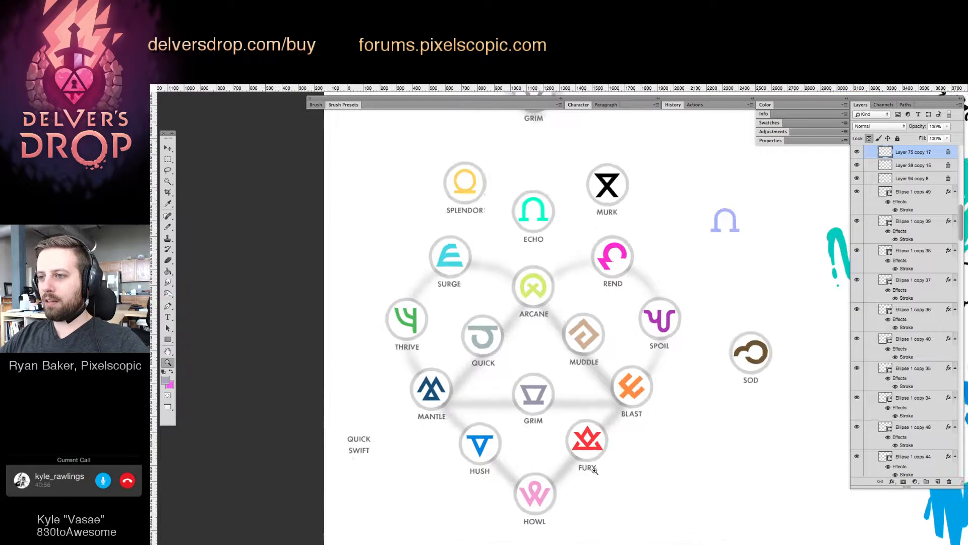
drag(588, 471, 615, 433)
key(v)
key(g)
alt+click(549, 459)
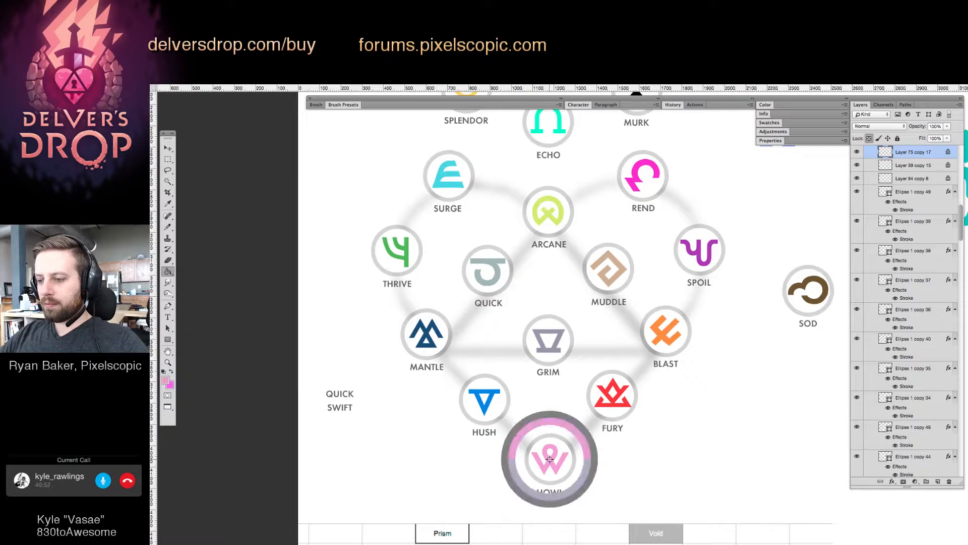
click(165, 380)
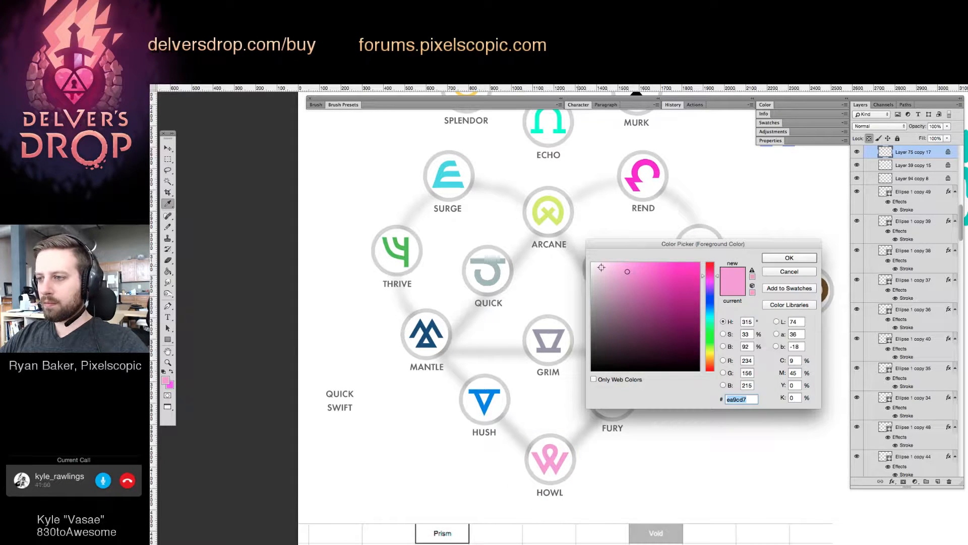
click(629, 265)
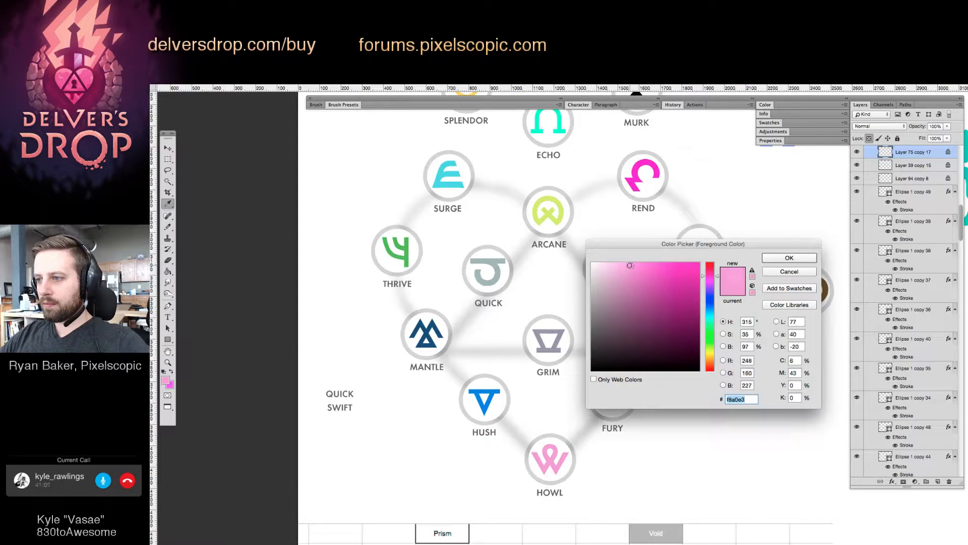
click(710, 275)
key(Return)
scroll(578, 394, up, 2)
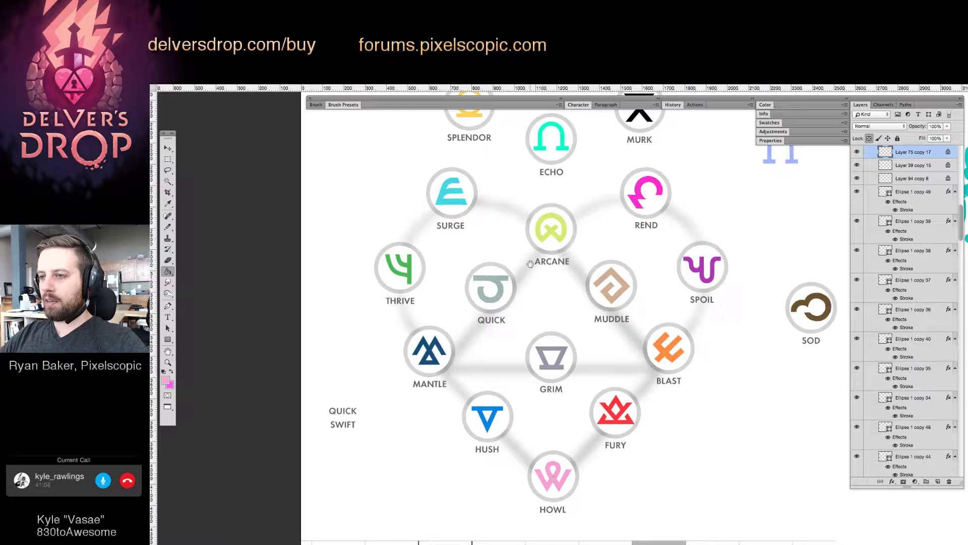
mouse_move(537, 120)
mouse_down()
mouse_move(547, 192)
mouse_move(646, 196)
mouse_move(595, 260)
mouse_up()
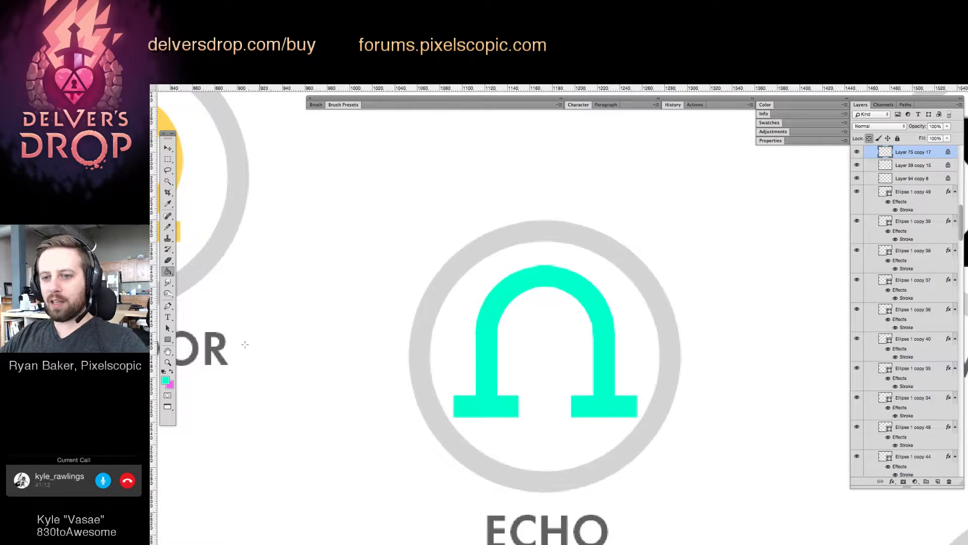
click(165, 380)
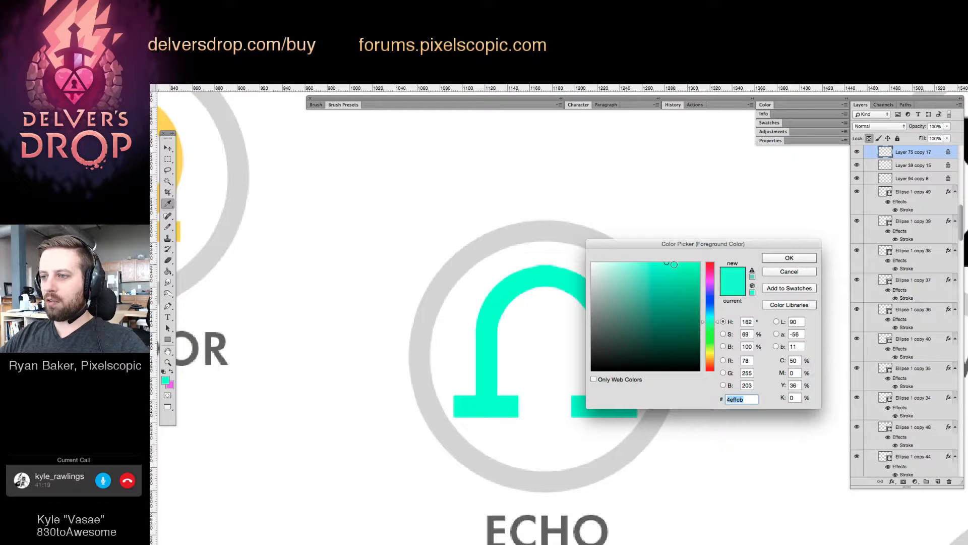
key(Escape)
Sample the Arcane rune's yellow-green and mix a slightly brighter foreground colour from it, #daf45a.
key(z)
drag(613, 329, 547, 361)
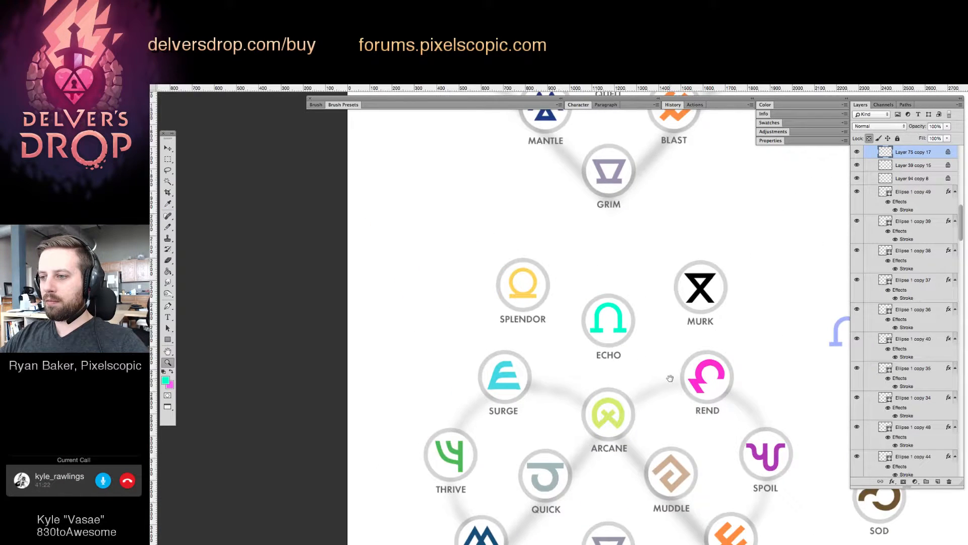
drag(670, 378, 645, 280)
mouse_move(635, 330)
mouse_down()
mouse_move(595, 294)
mouse_move(609, 294)
mouse_up()
key(g)
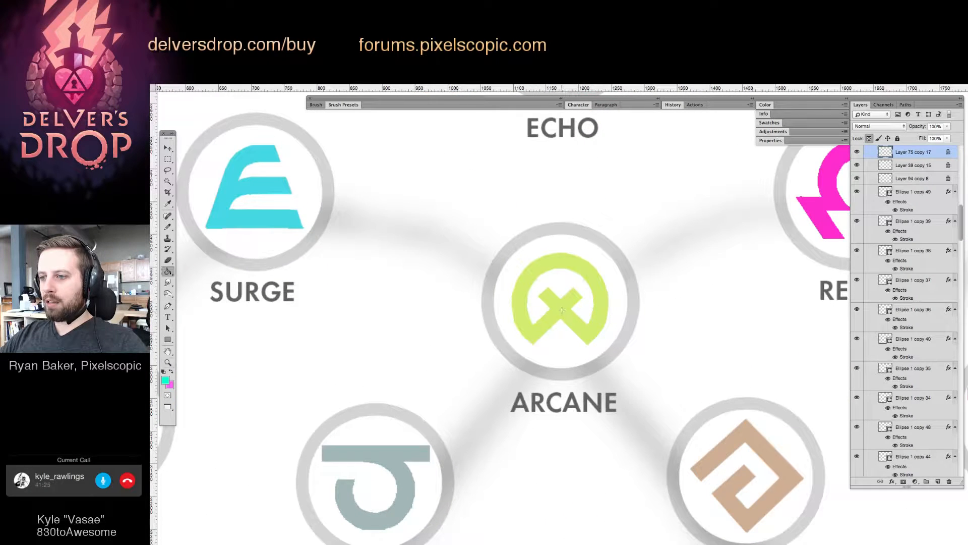
alt+click(562, 309)
click(165, 380)
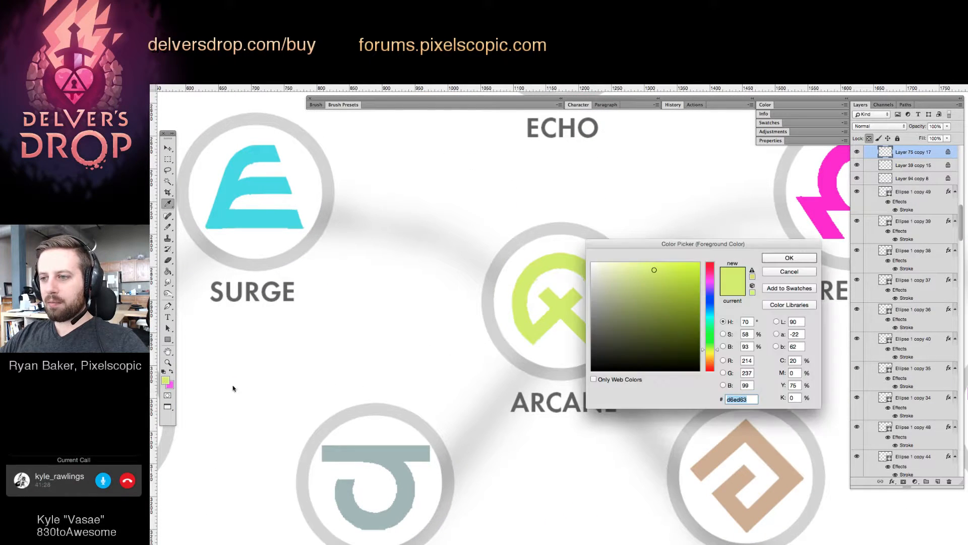
drag(675, 244, 681, 246)
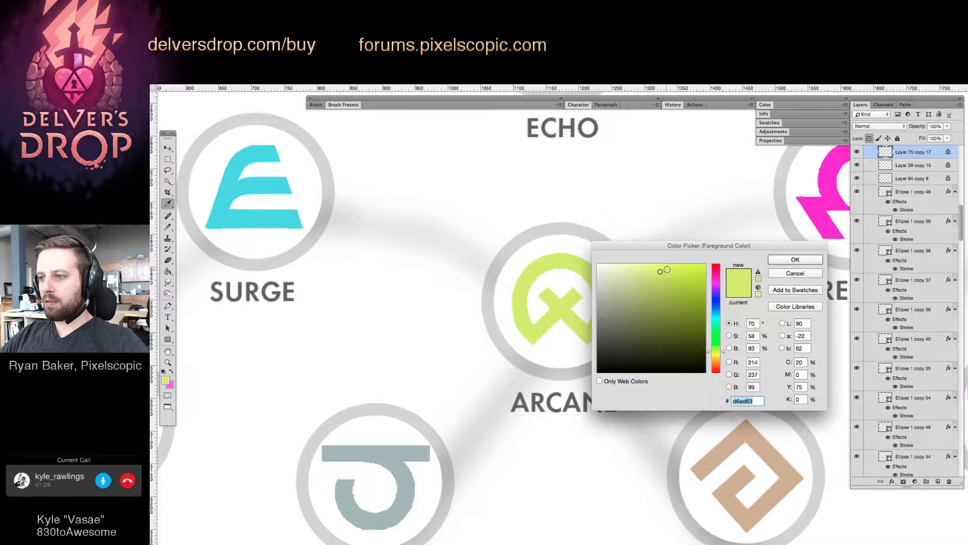
click(666, 268)
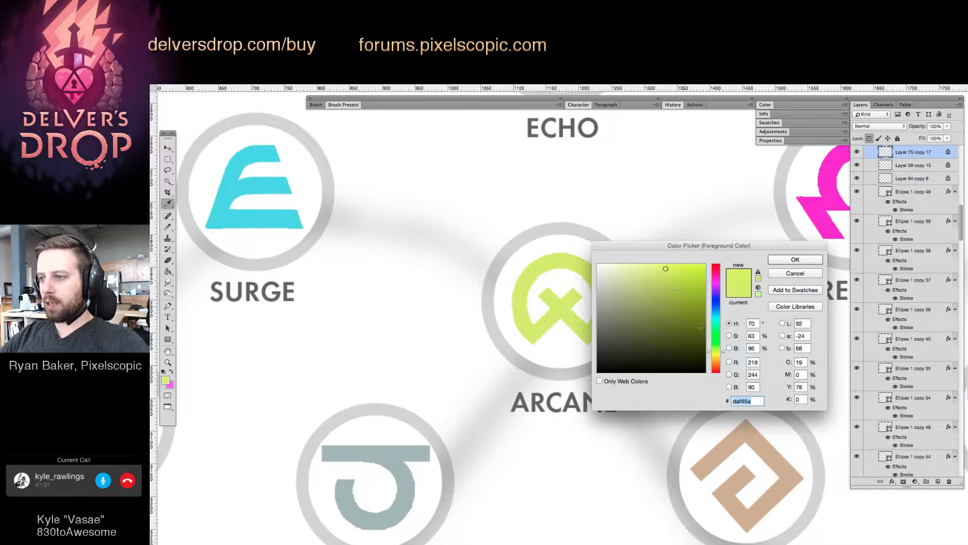
key(Return)
key(g)
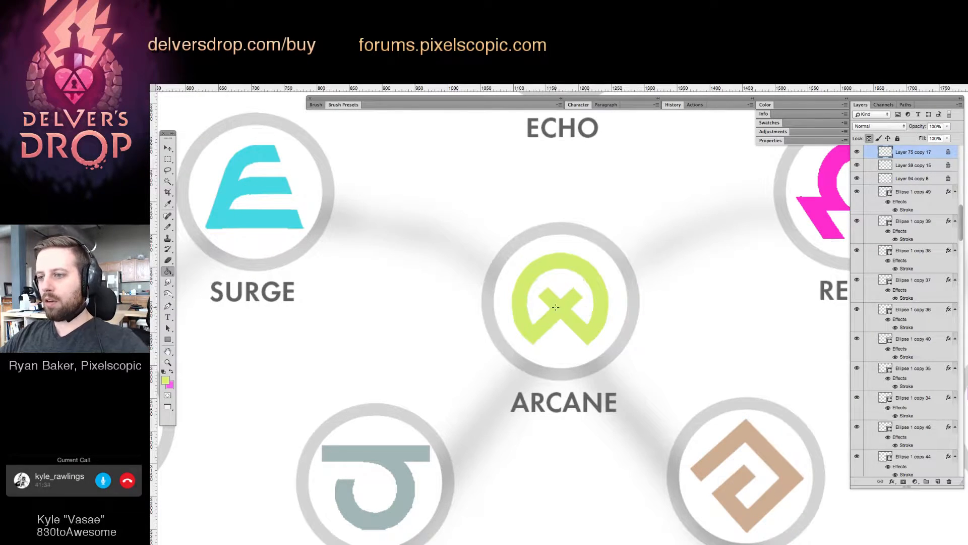
Examine the colours of the runes across the whole diagram, from Splendor and Murk down to Howl.
drag(571, 303, 571, 352)
key(z)
drag(572, 243, 566, 195)
drag(576, 240, 571, 265)
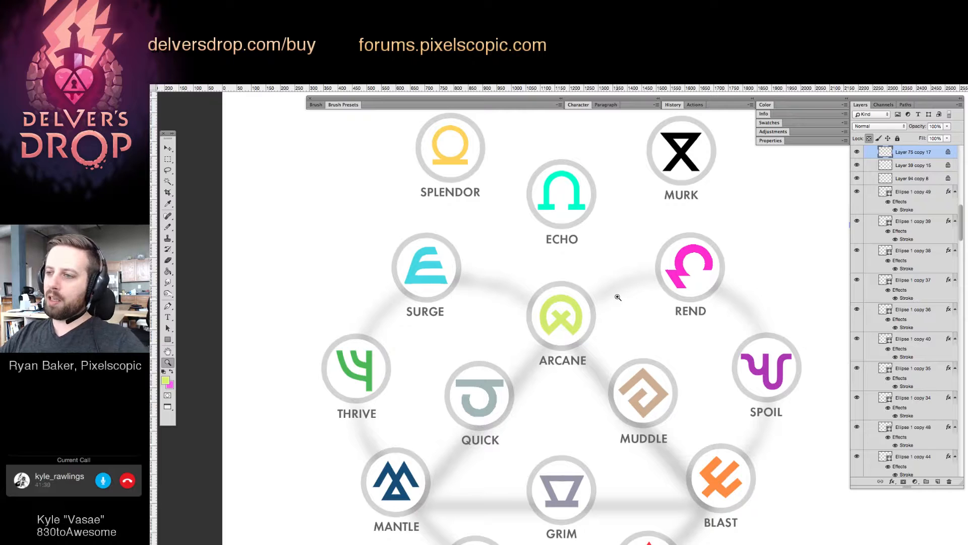
drag(612, 315, 567, 339)
scroll(627, 331, down, 4)
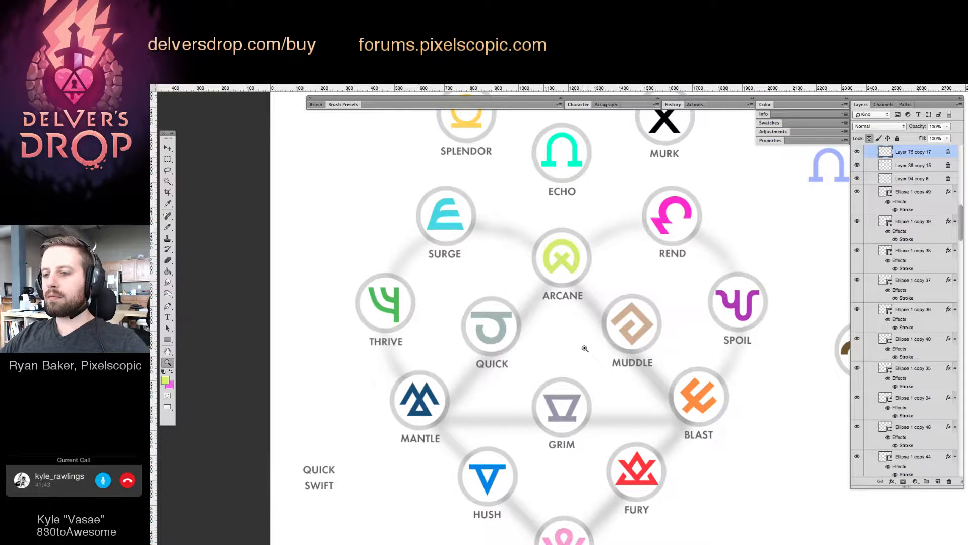
drag(569, 336, 562, 342)
scroll(562, 342, right, 3)
scroll(562, 342, up, 1)
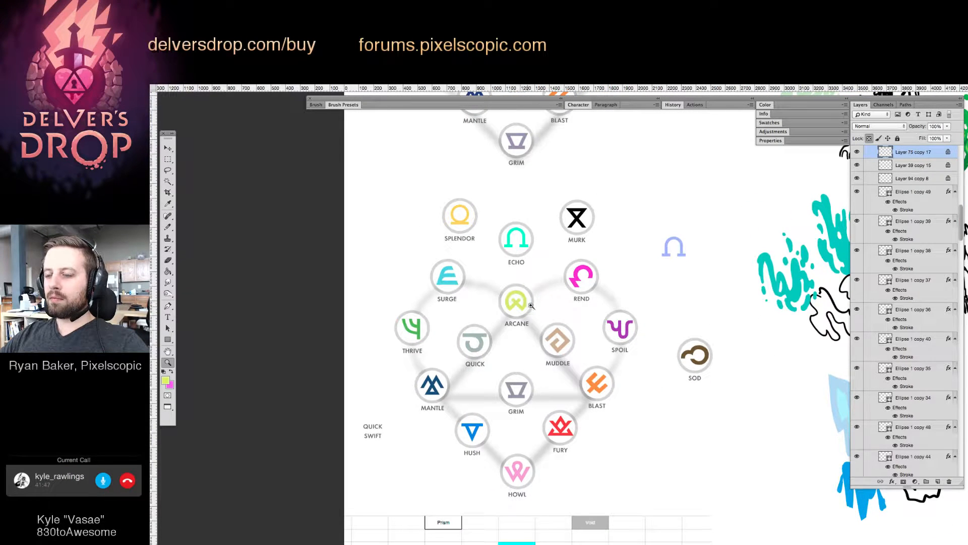
Nudge the Echo rune with its ring and label slightly down, and sample the rune's mint green.
key(v)
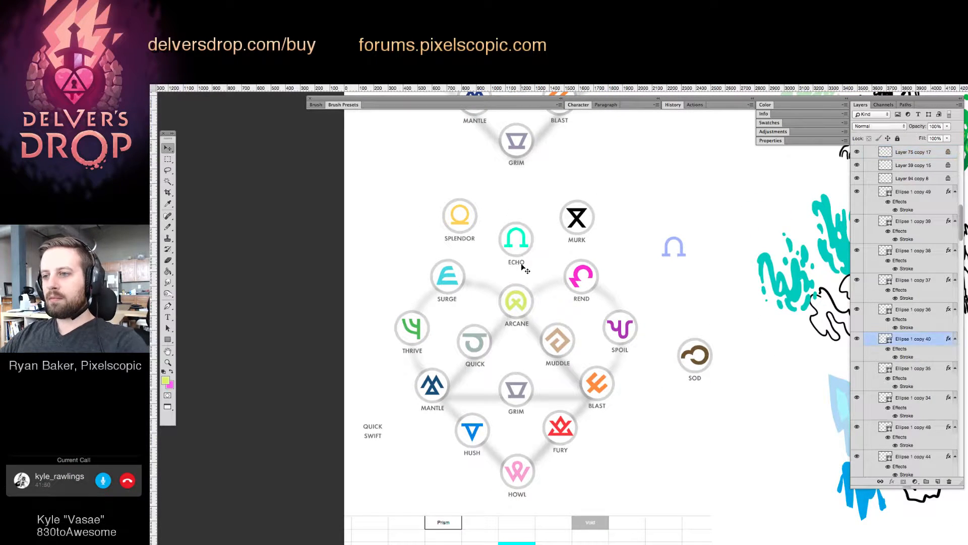
click(521, 263)
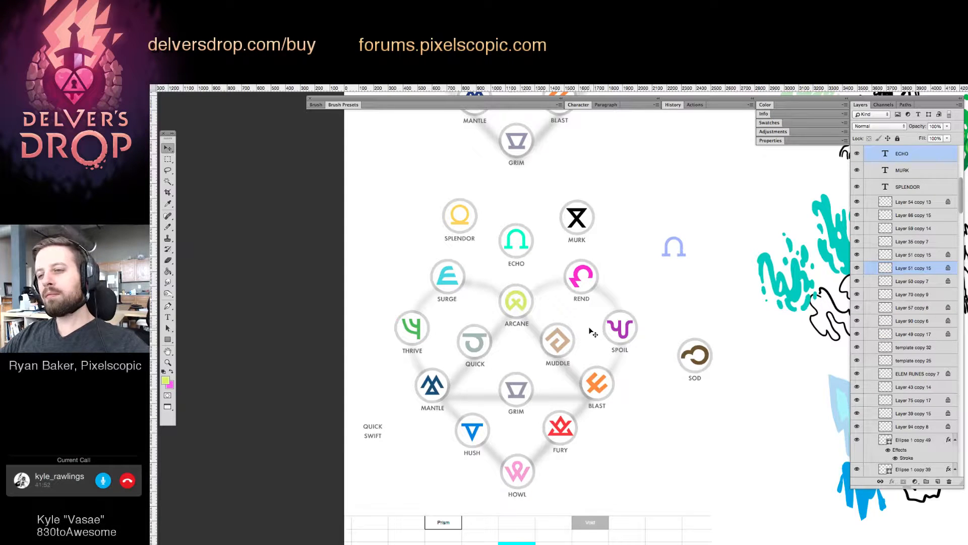
key(z)
drag(469, 281, 515, 283)
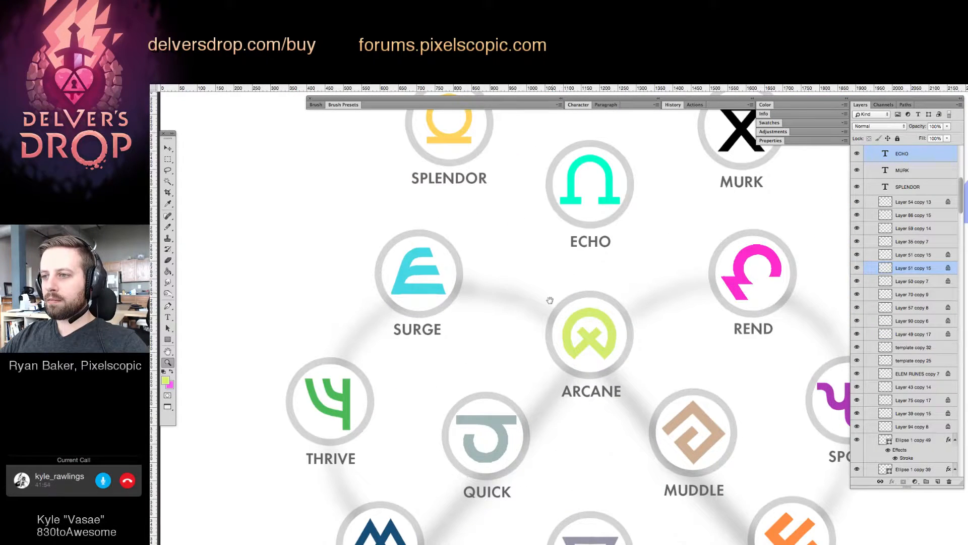
scroll(550, 300, up, 2)
key(v)
click(599, 235)
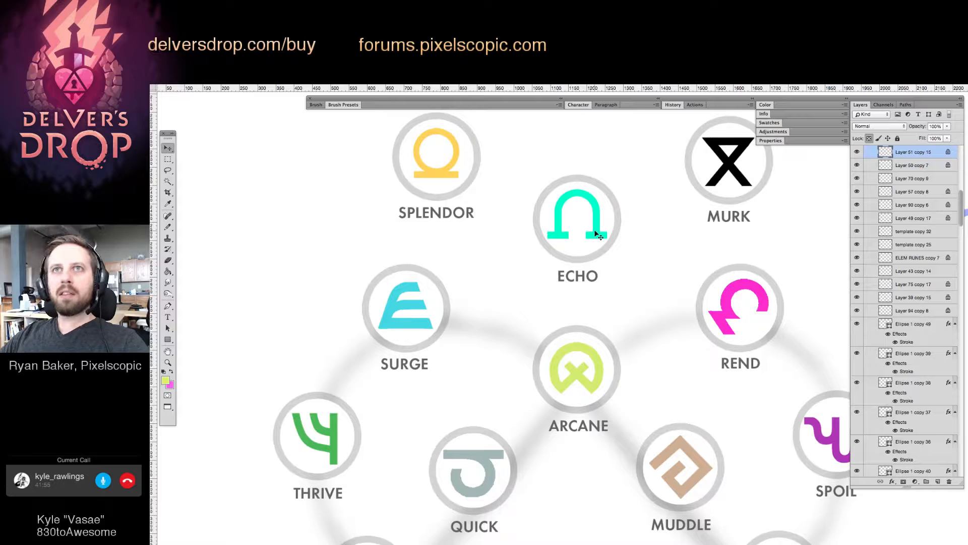
key(g)
scroll(593, 241, up, 2)
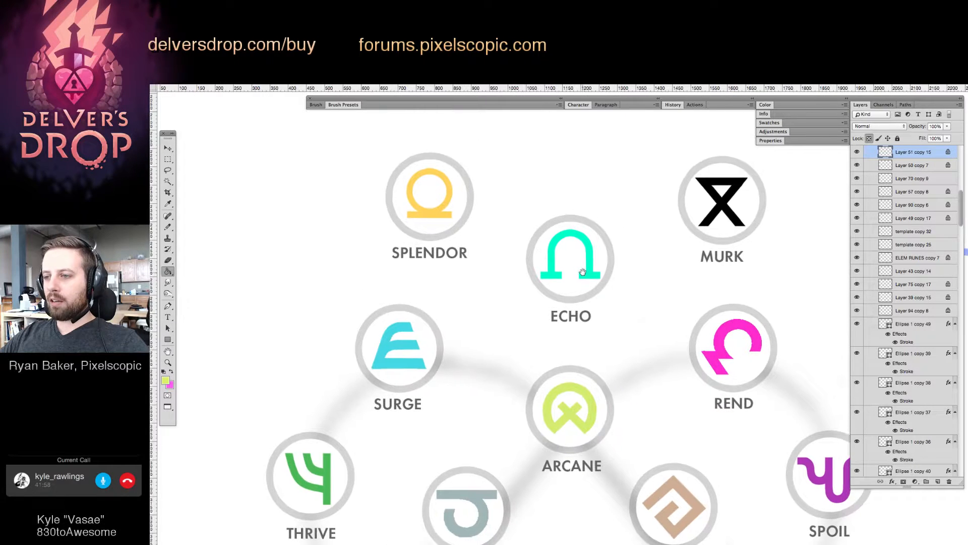
alt+click(588, 246)
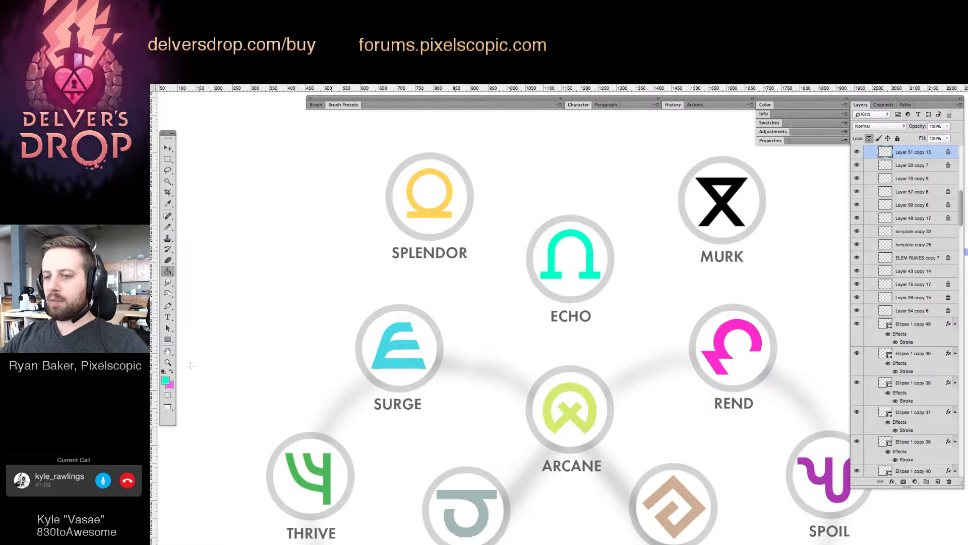
Fill the Surge rune with the teal sampled from the paint splash beside the diagram.
key(z)
scroll(359, 355, down, 5)
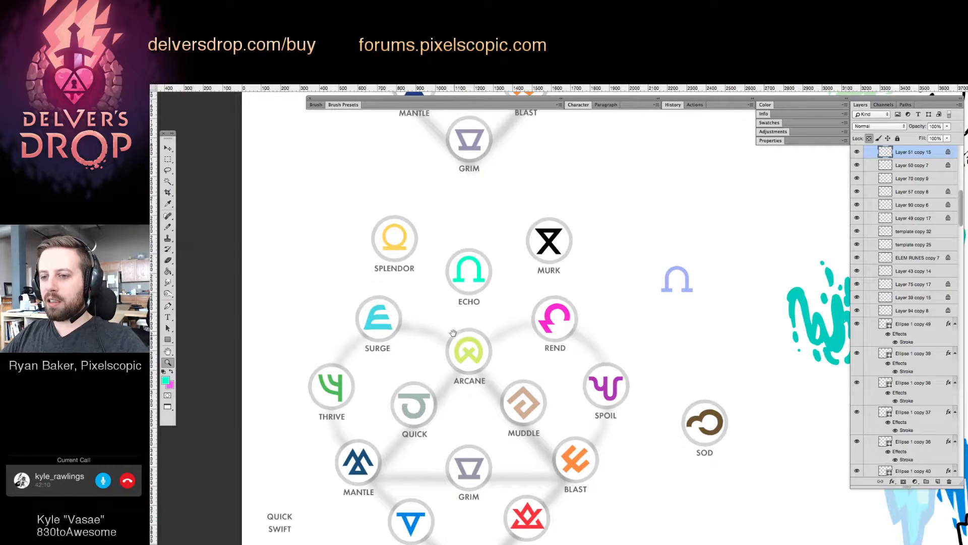
scroll(454, 332, down, 2)
key(g)
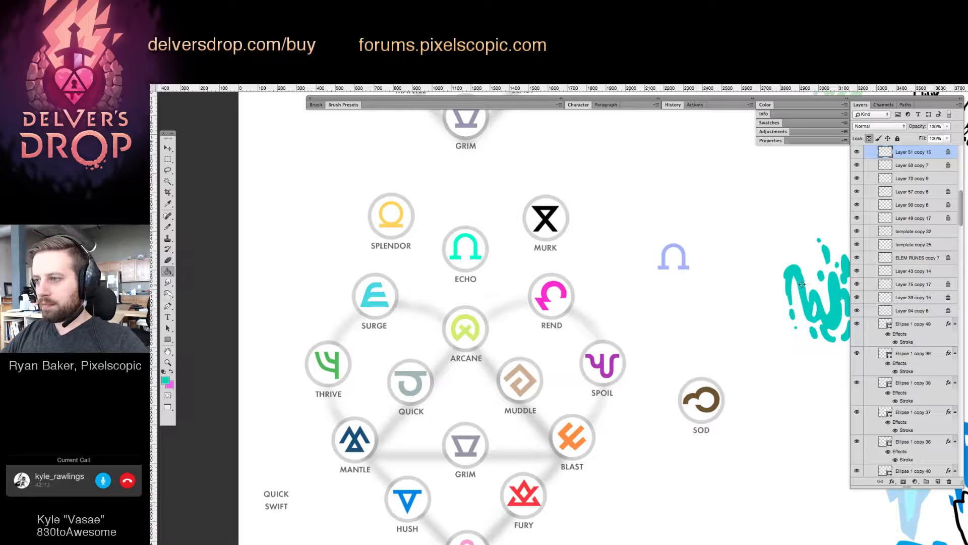
key(v)
click(366, 295)
key(g)
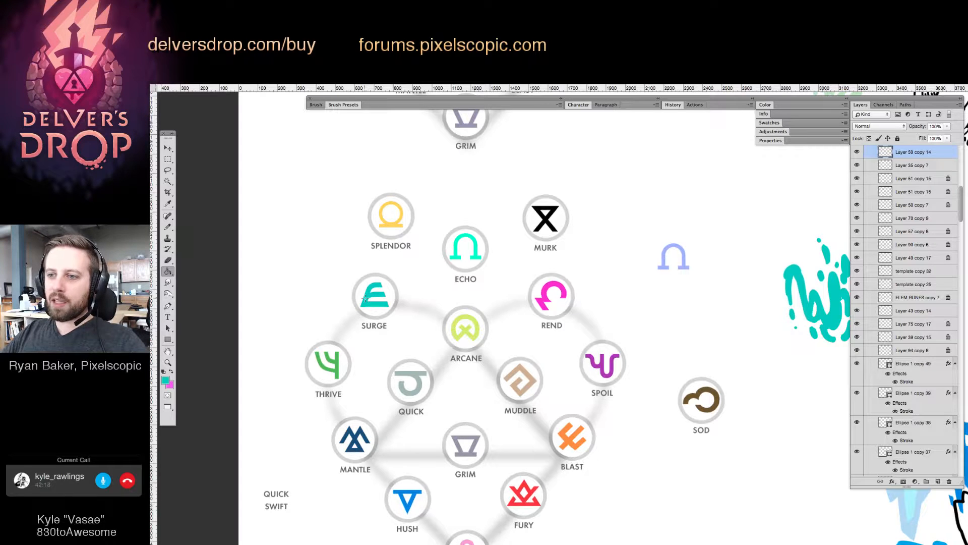
Refine the Surge rune's teal through the foreground colour, mixing a more saturated #25cdbf.
drag(503, 345, 510, 289)
key(z)
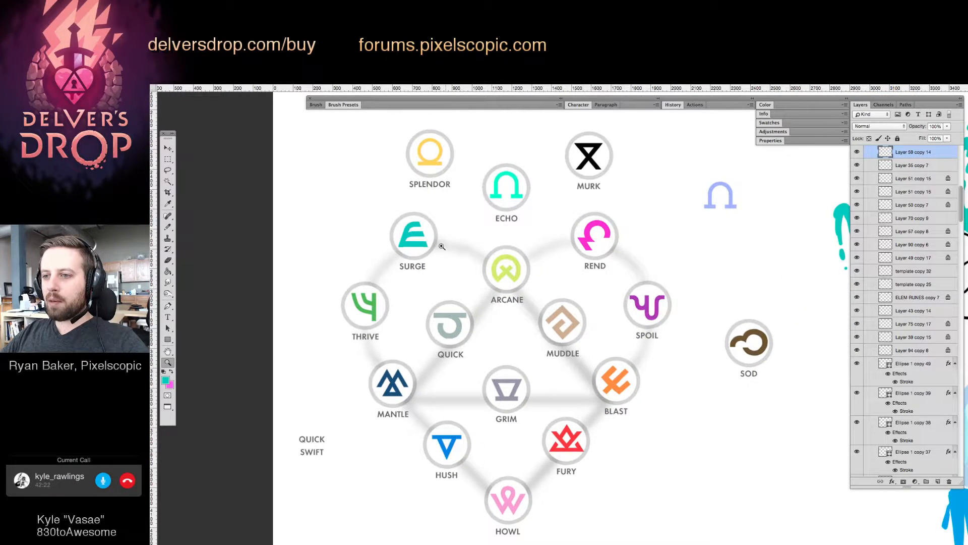
key(v)
key(g)
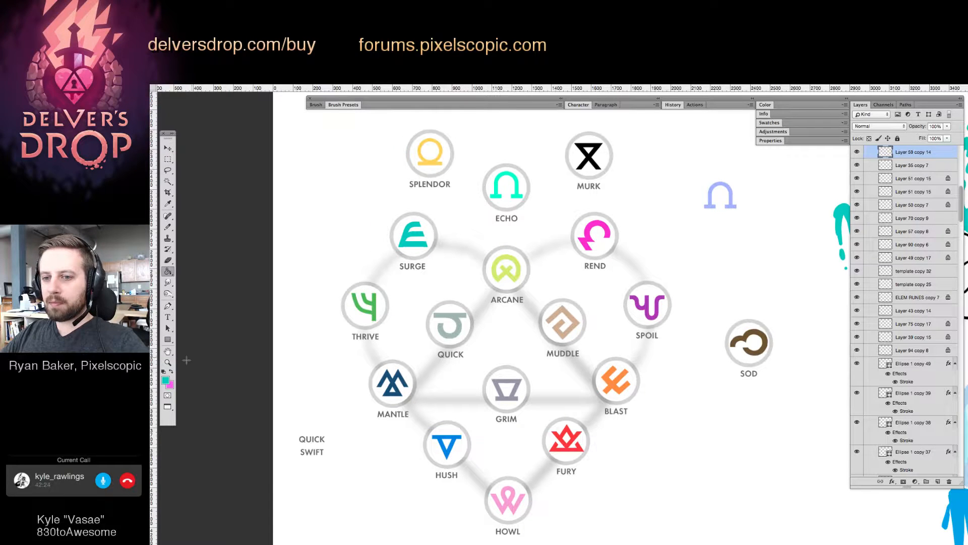
click(167, 380)
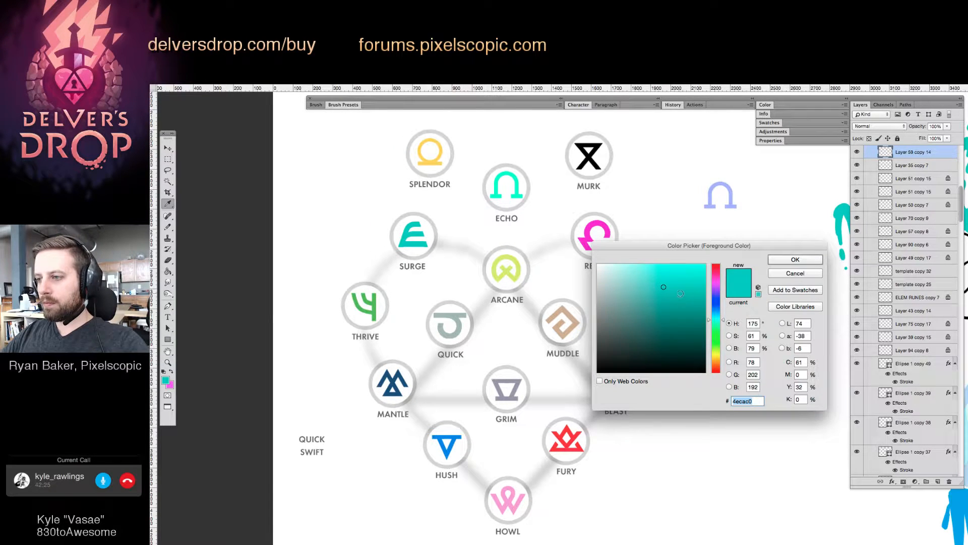
key(Return)
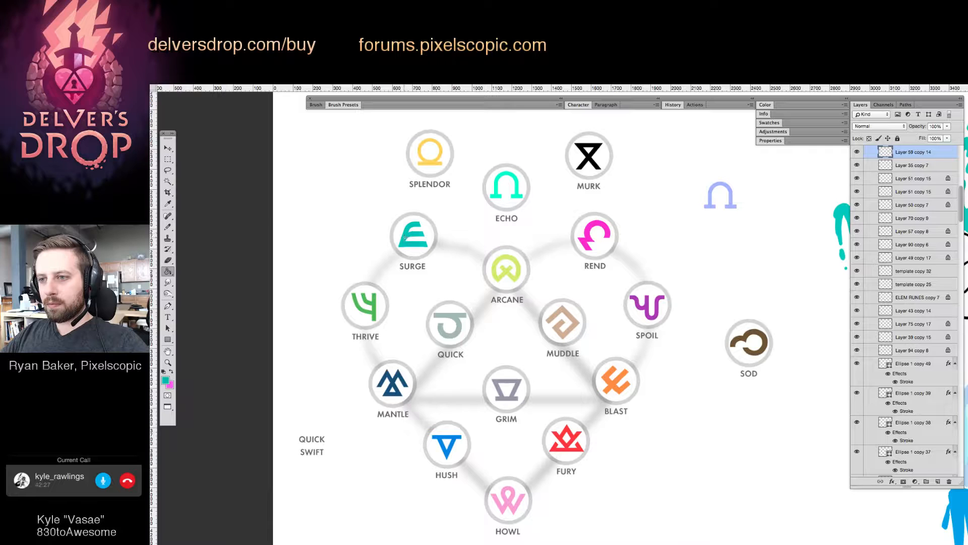
click(166, 381)
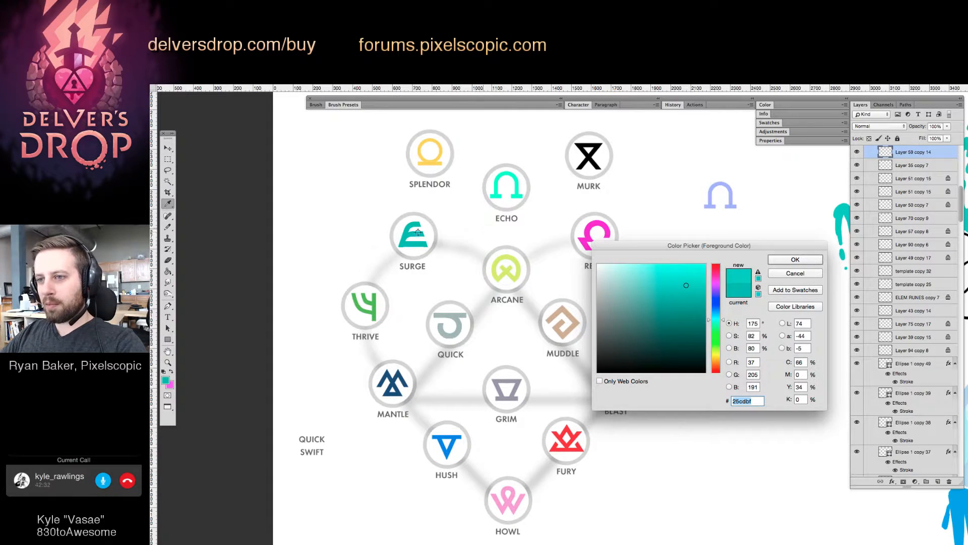
key(Return)
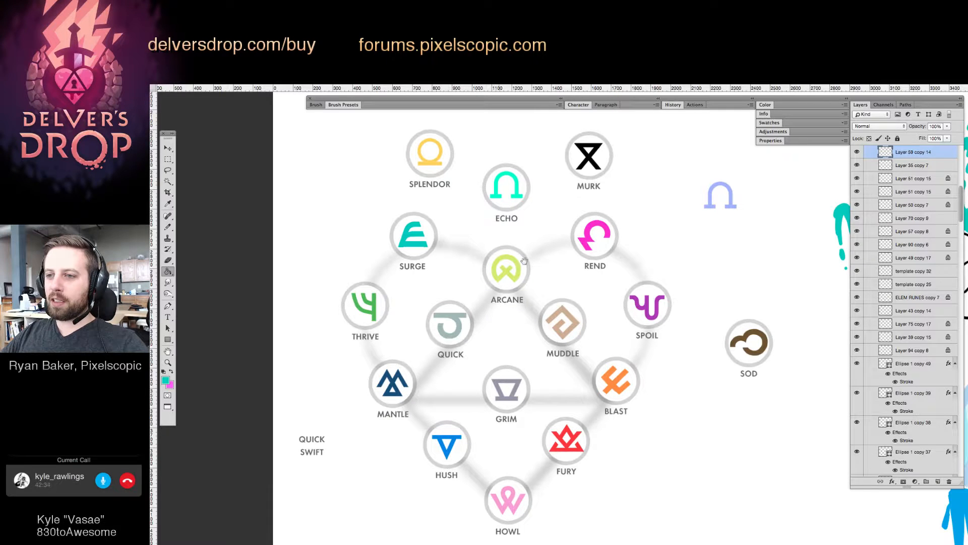
Darken the teal foreground colour to #20c6b6 and fill the Surge rune with it.
drag(545, 263, 532, 285)
key(z)
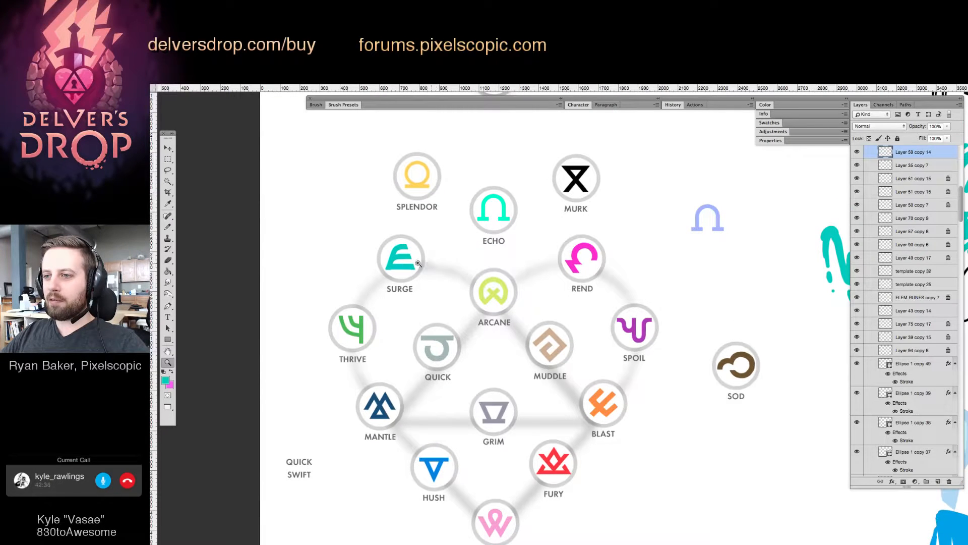
click(166, 381)
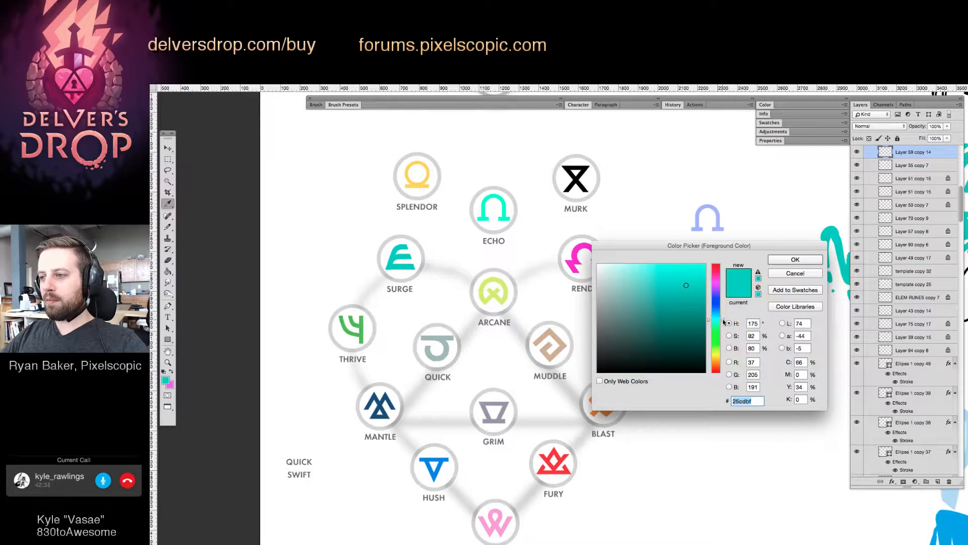
mouse_move(723, 322)
mouse_down()
mouse_move(719, 314)
mouse_move(724, 322)
mouse_up()
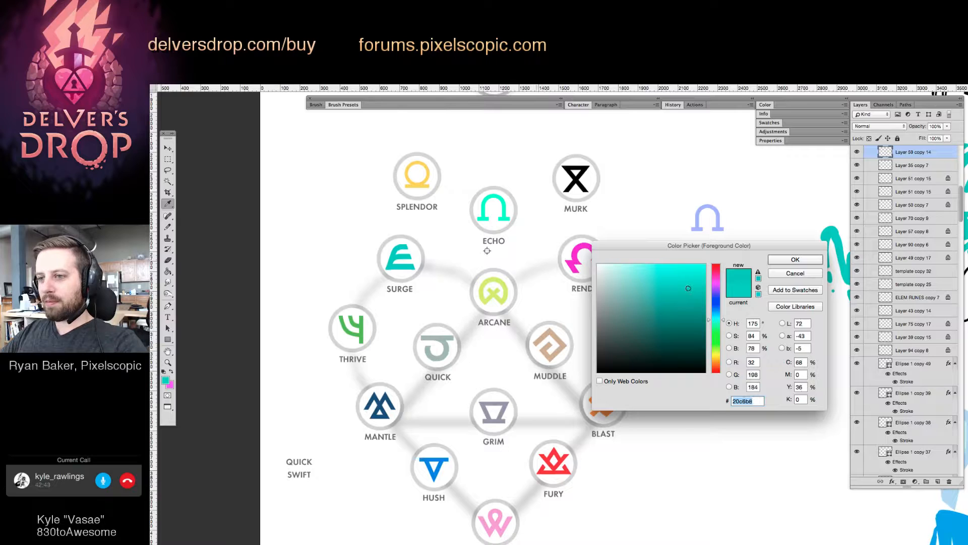
key(Return)
click(395, 256)
click(395, 256)
key(g)
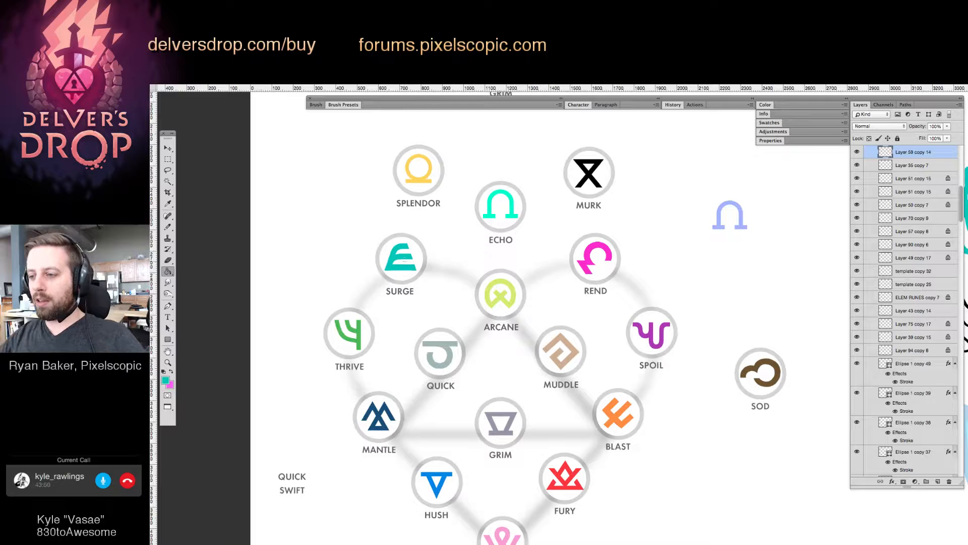
Sample the Blast rune's orange, shift it towards yellow to #ff9d34, and refill the rune.
drag(620, 397, 644, 340)
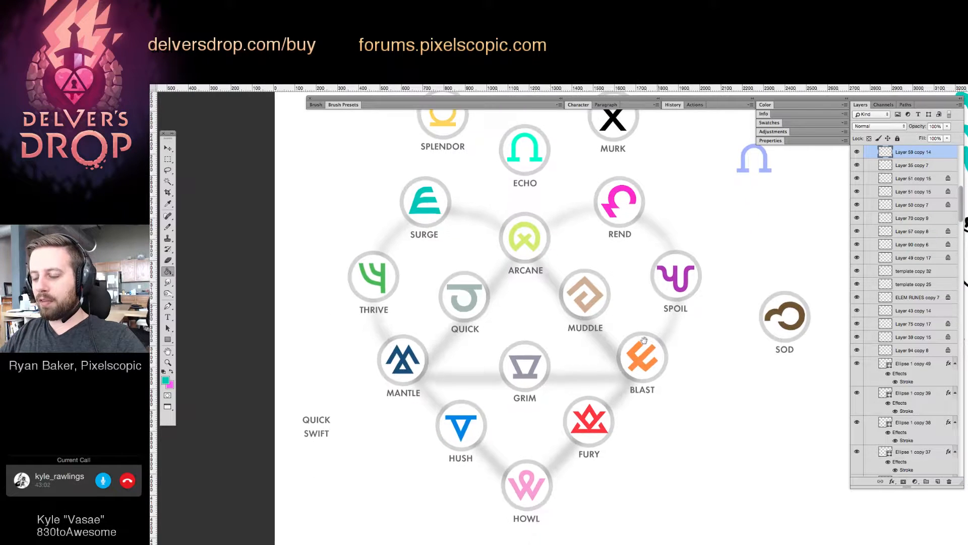
ctrl+space+click(636, 353)
ctrl+click(643, 359)
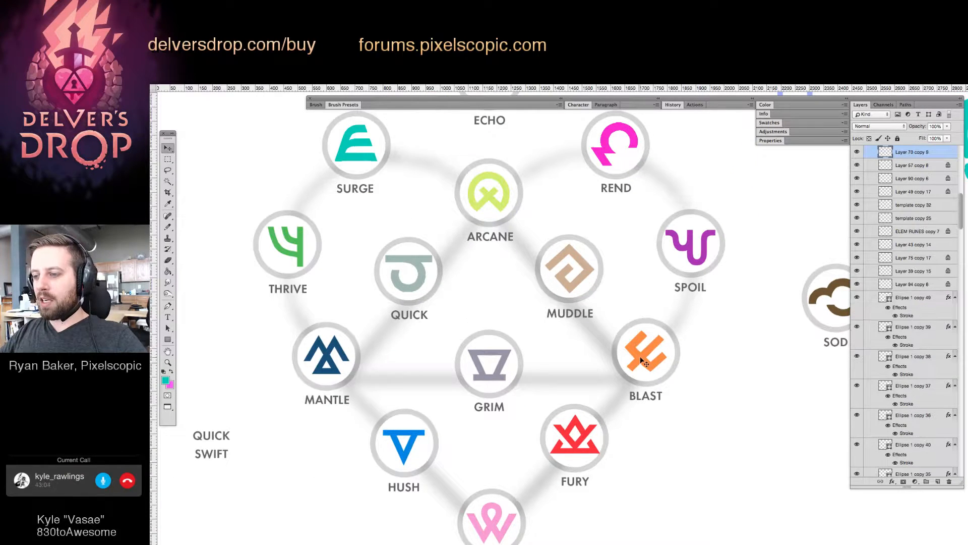
key(g)
alt+click(640, 356)
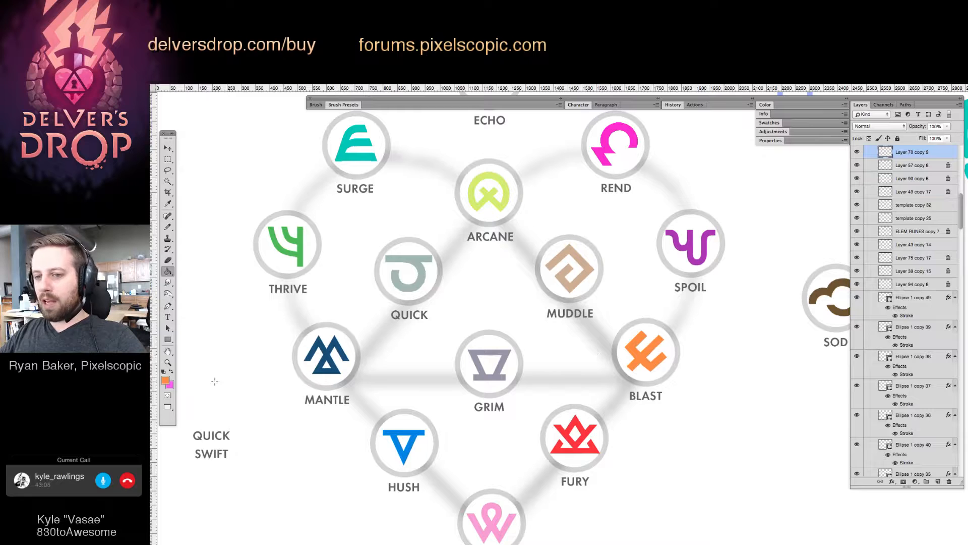
click(166, 381)
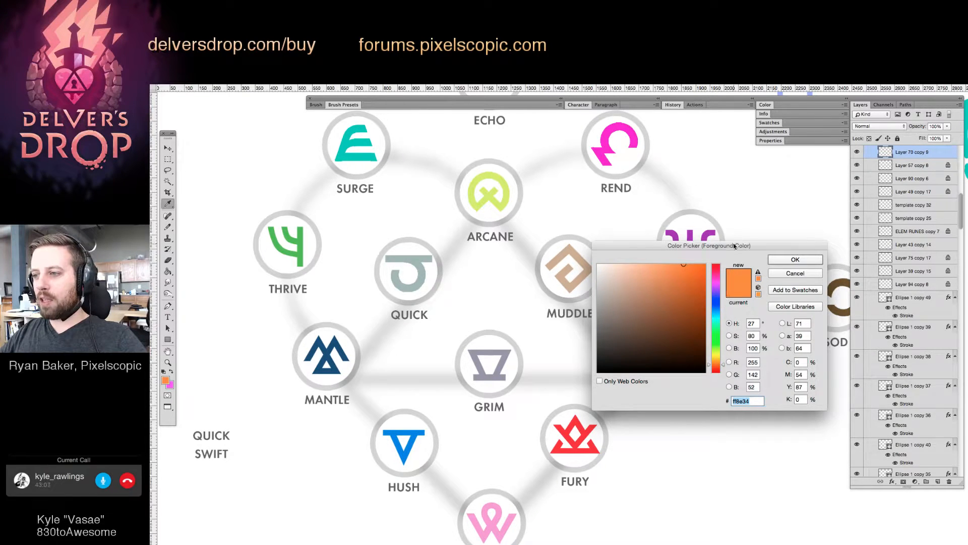
drag(734, 245, 787, 227)
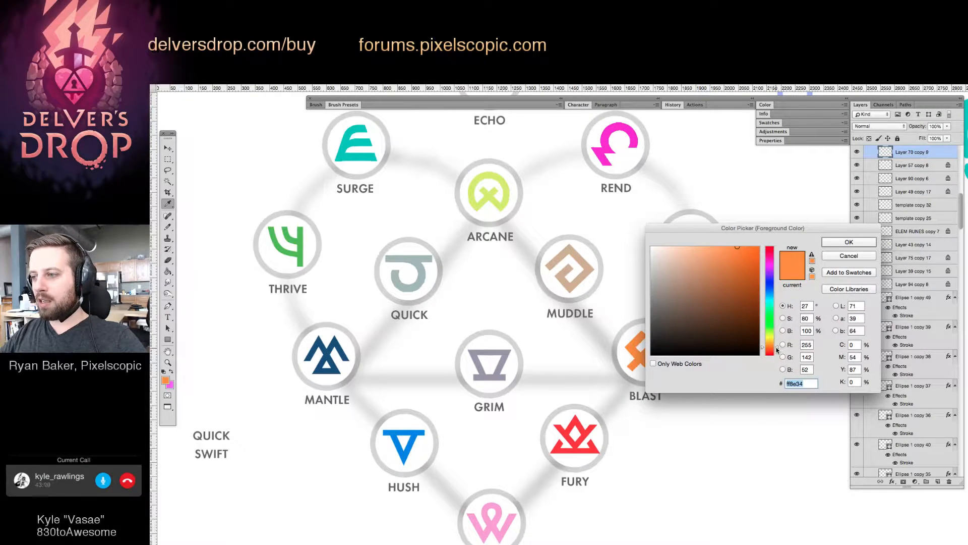
drag(777, 349, 778, 348)
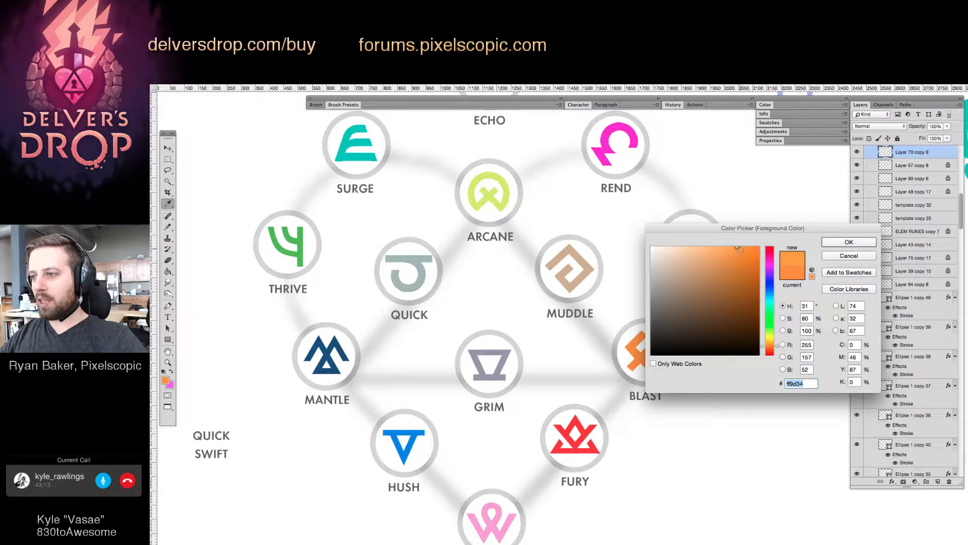
key(Return)
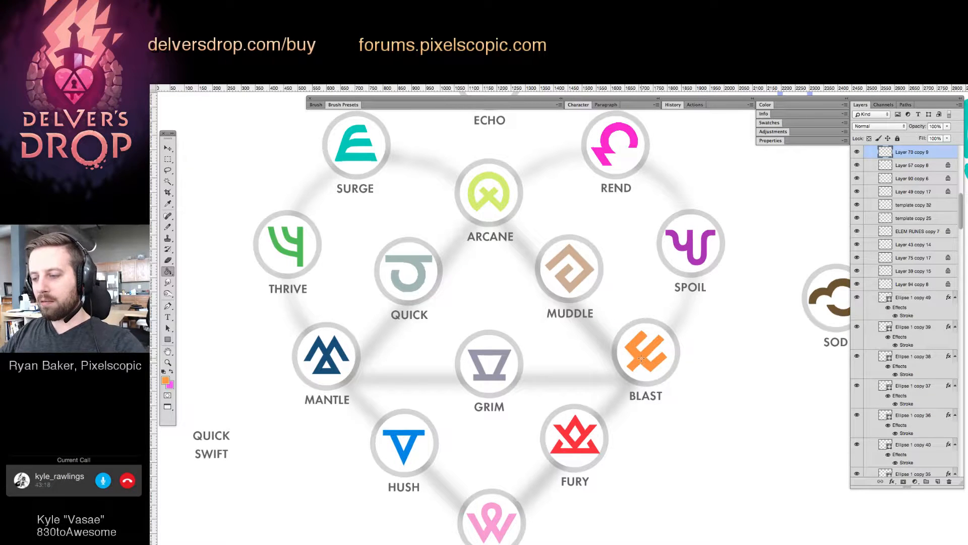
Sample the Grim rune's grey-purple, make it slightly more saturated at #9995b4, and refill the rune.
drag(626, 360, 610, 400)
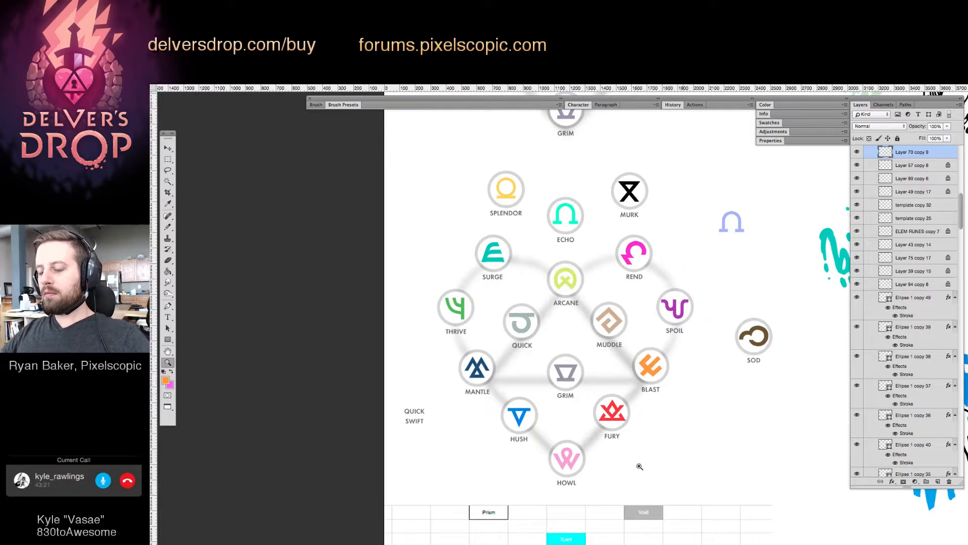
alt+click(658, 390)
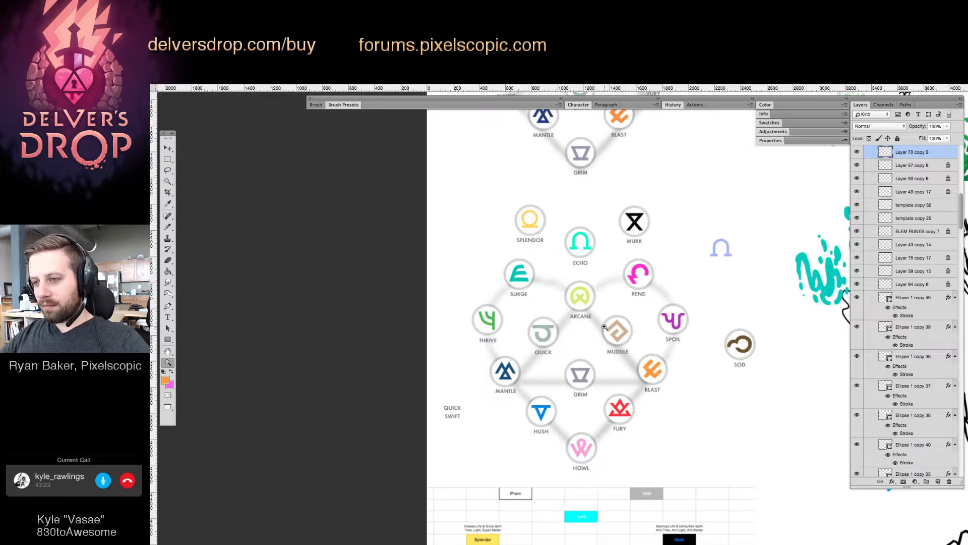
scroll(605, 312, right, 3)
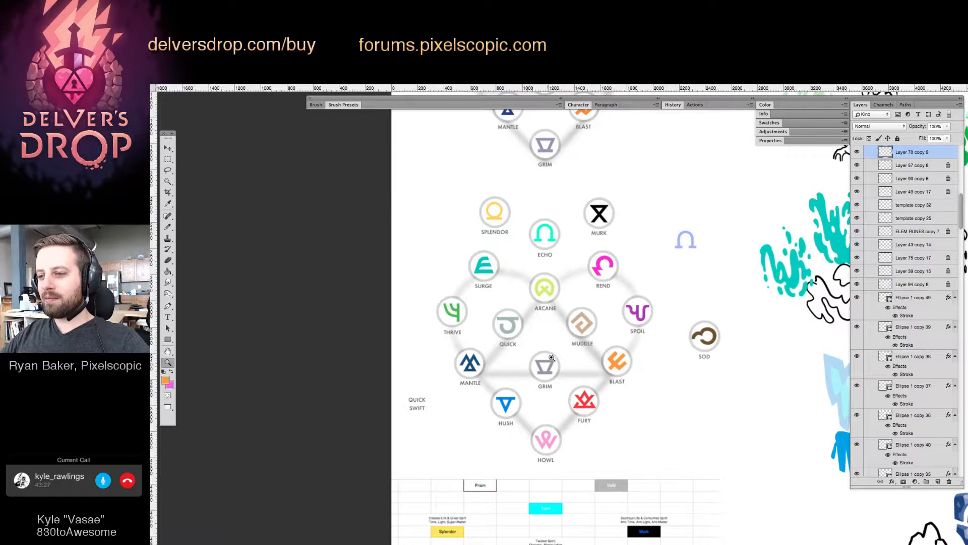
drag(550, 356, 588, 352)
key(v)
super+click(562, 371)
key(g)
alt+click(562, 372)
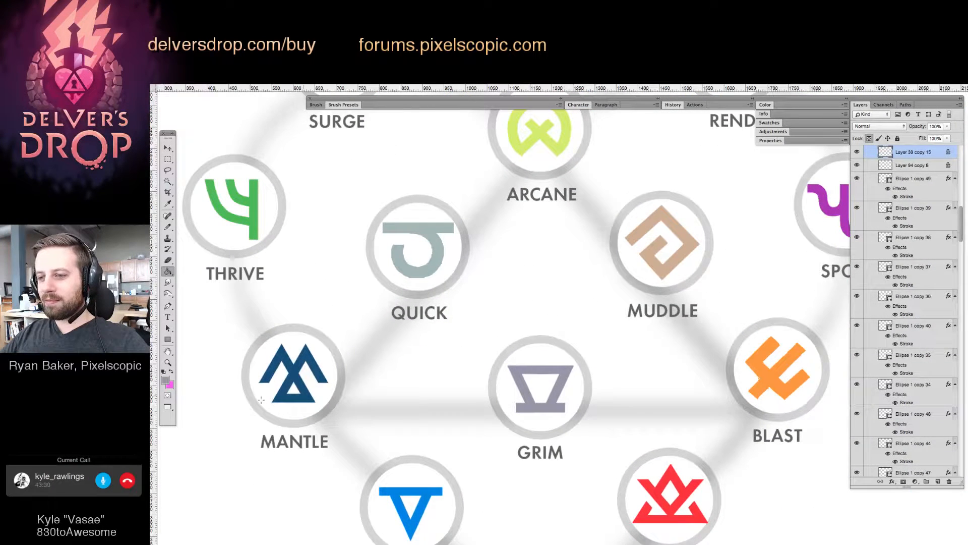
click(165, 380)
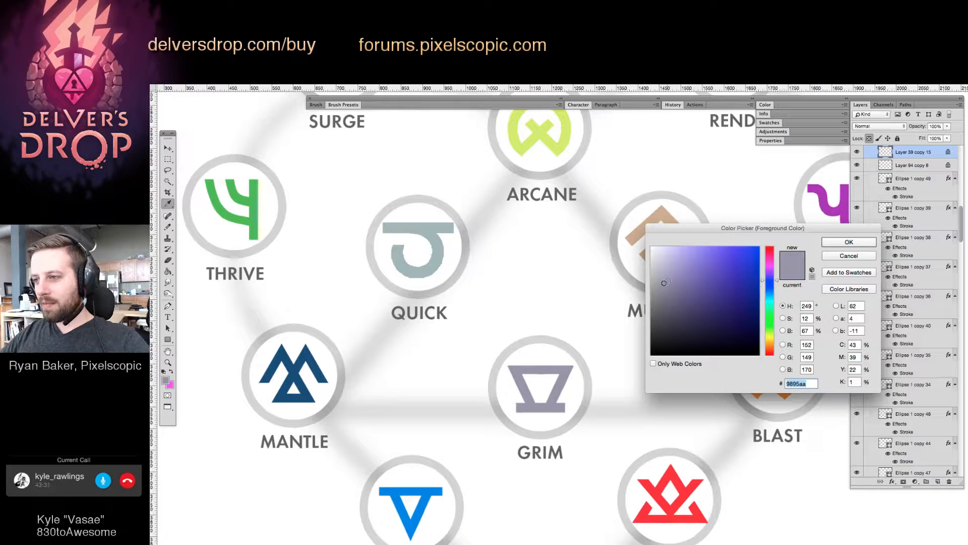
click(669, 279)
drag(669, 278, 670, 279)
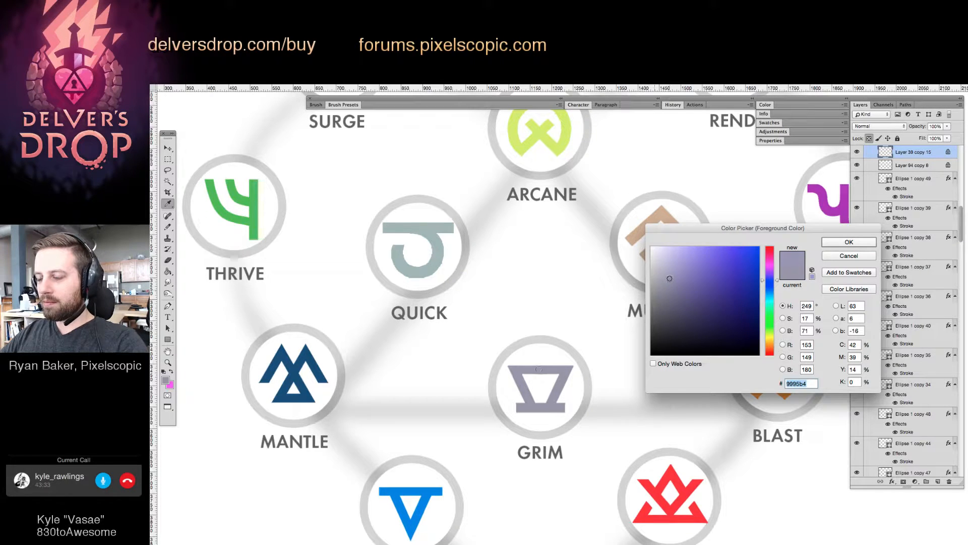
key(Return)
Sample a dusty brown from the painted brown cloud in the element artwork beside the diagrams.
key(z)
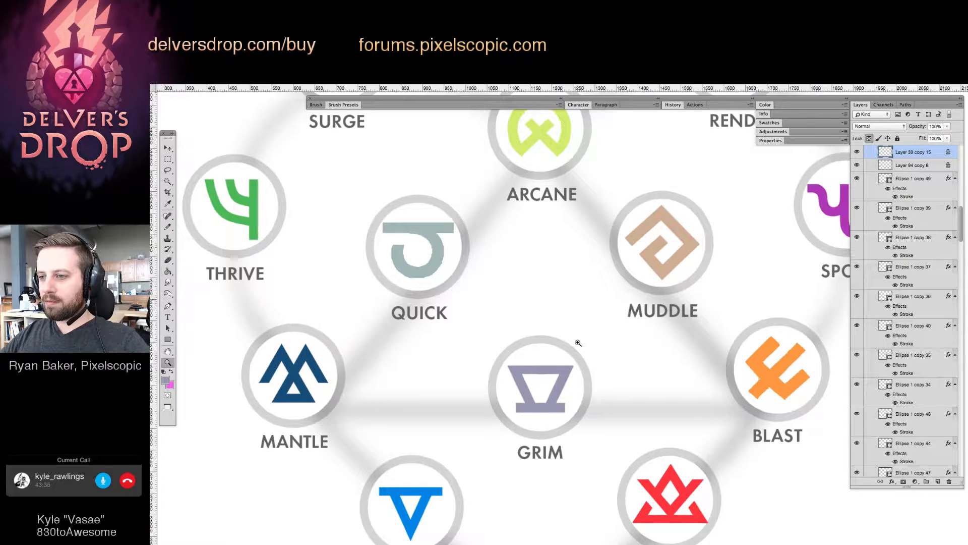
drag(591, 337, 539, 367)
drag(639, 338, 586, 353)
drag(669, 336, 421, 194)
drag(534, 270, 505, 272)
drag(581, 288, 511, 427)
key(v)
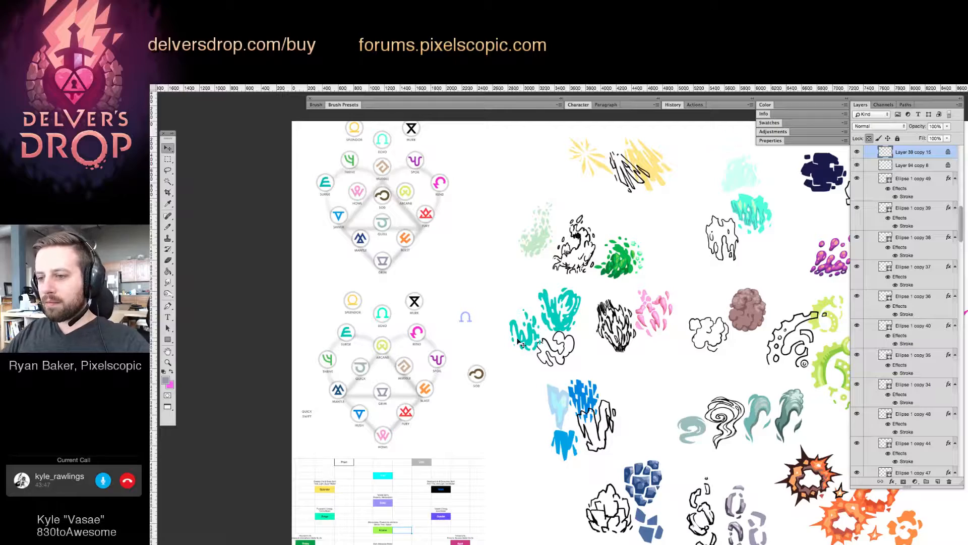
key(g)
key(z)
click(745, 311)
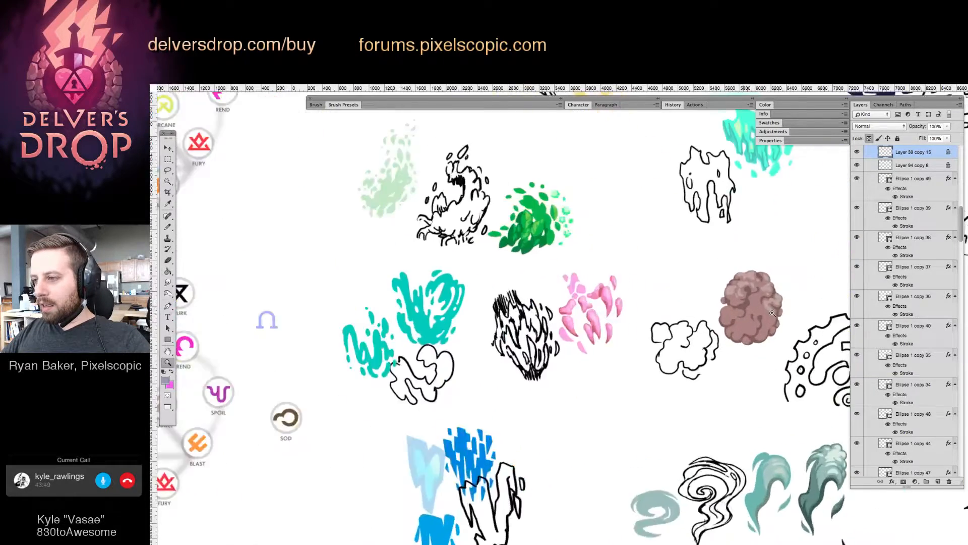
Select the Muddle rune's layer and fill the rune with the dusty brown.
drag(611, 354, 650, 341)
key(v)
click(654, 334)
key(g)
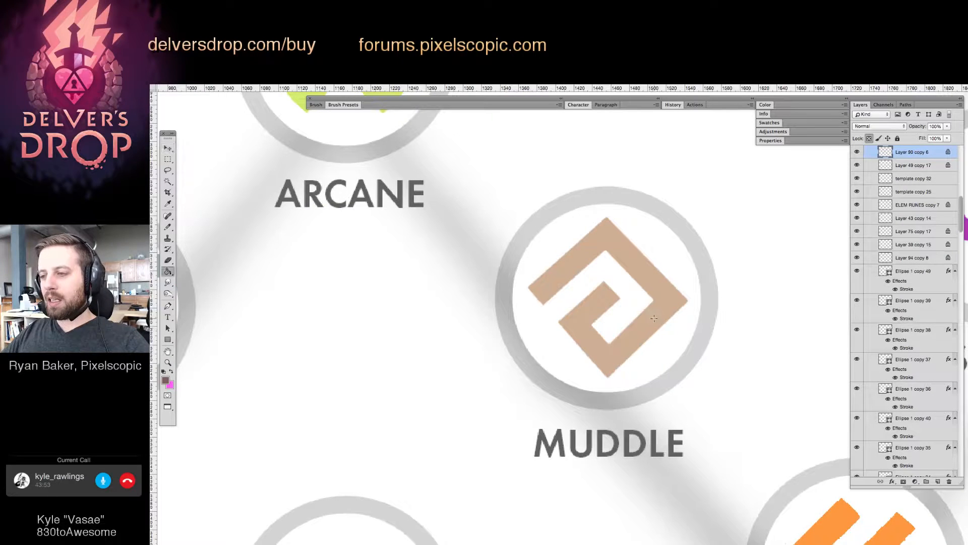
click(654, 321)
key(ctrl+z)
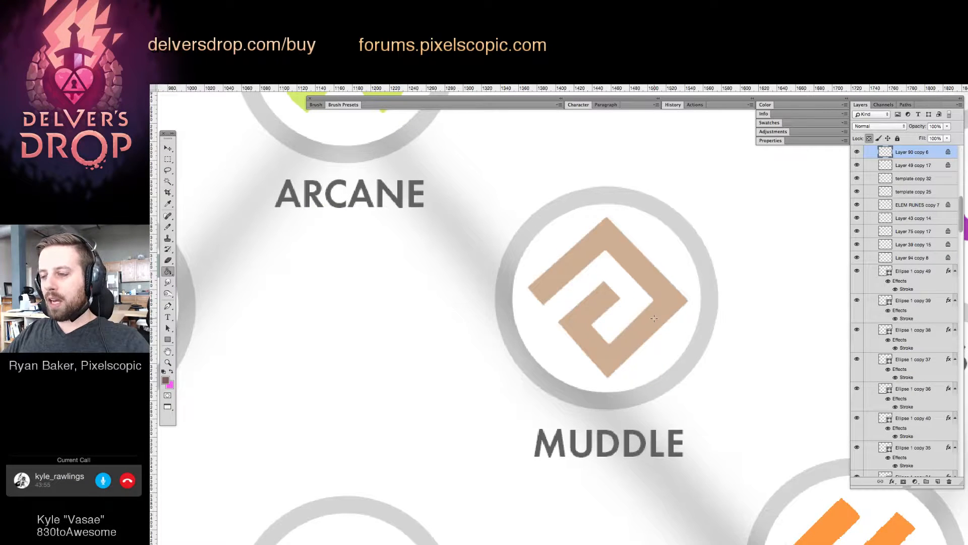
click(654, 320)
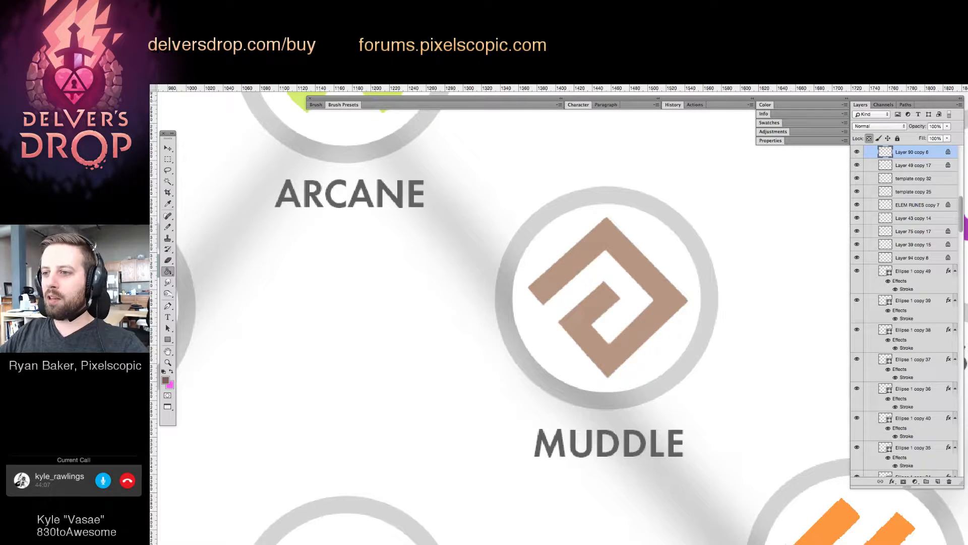
Examine the rune colours across the diagram and compare them with the element colour chart beneath it.
key(z)
alt+click(469, 267)
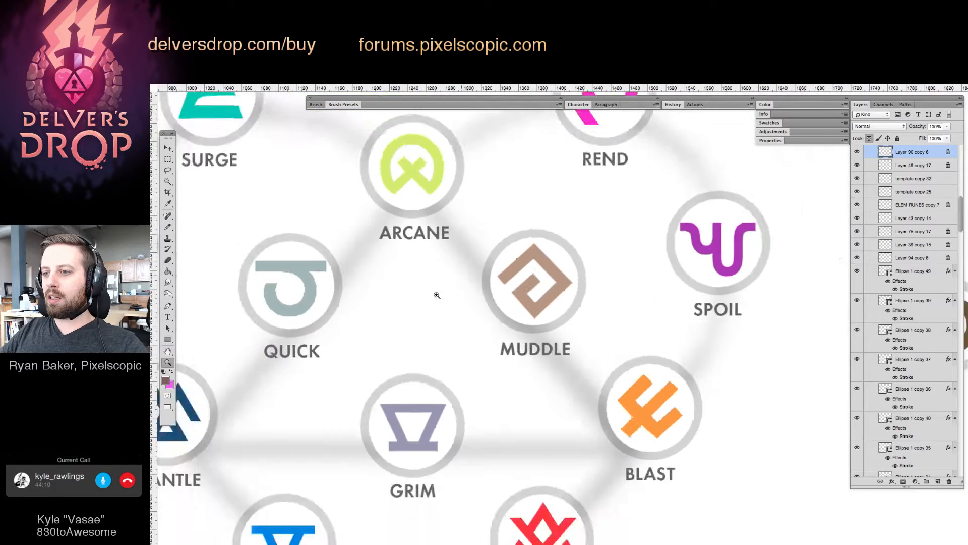
drag(437, 295, 400, 316)
alt+click(465, 307)
drag(483, 299, 467, 313)
key(v)
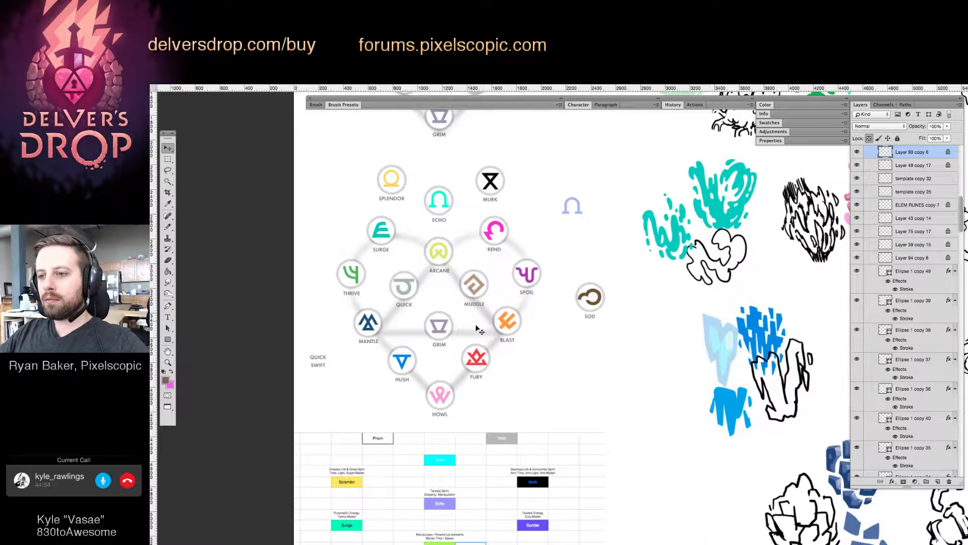
drag(534, 364, 579, 244)
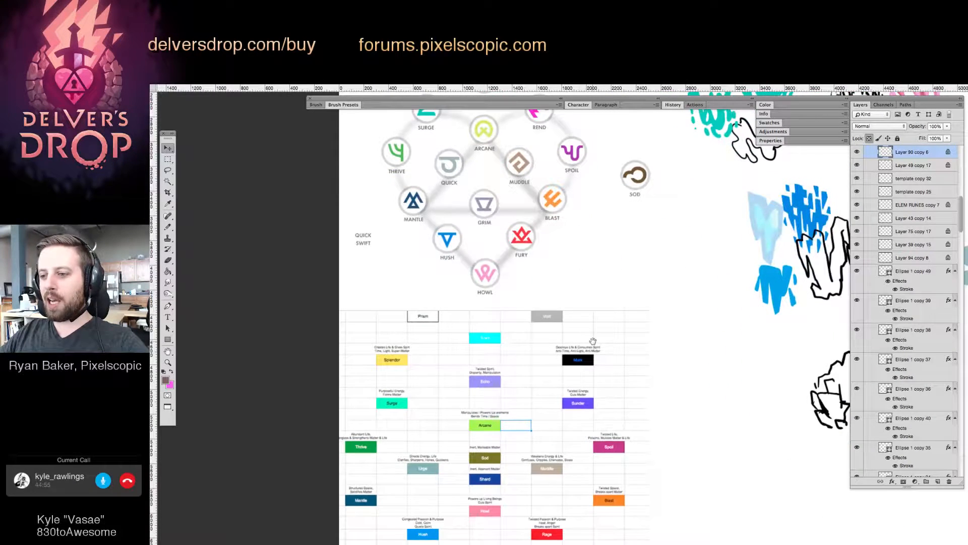
drag(592, 341, 535, 305)
drag(645, 243, 513, 321)
click(483, 293)
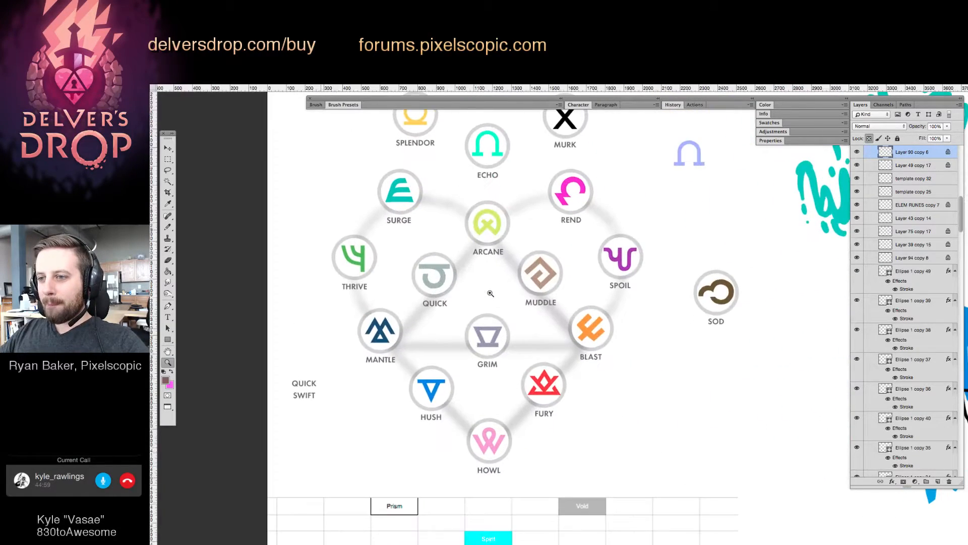
mouse_move(490, 293)
mouse_down()
mouse_move(499, 314)
mouse_move(494, 303)
mouse_up()
key(v)
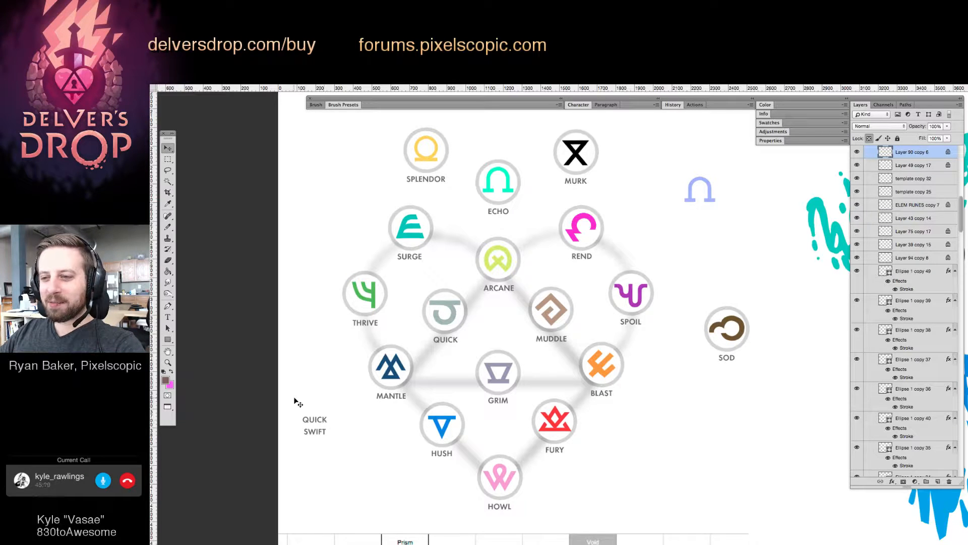
Delete the loose QUICK and SWIFT labels beside the diagram.
drag(295, 398, 314, 451)
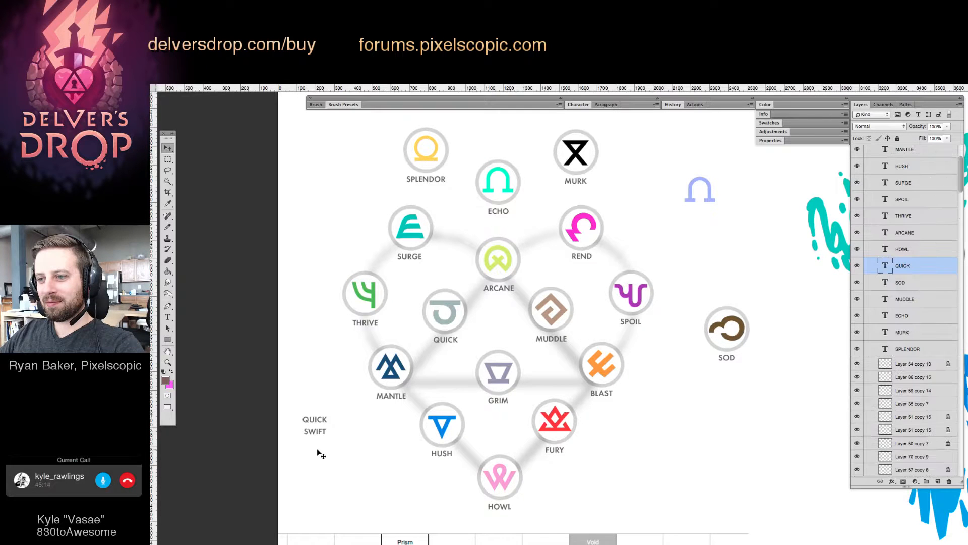
key(Delete)
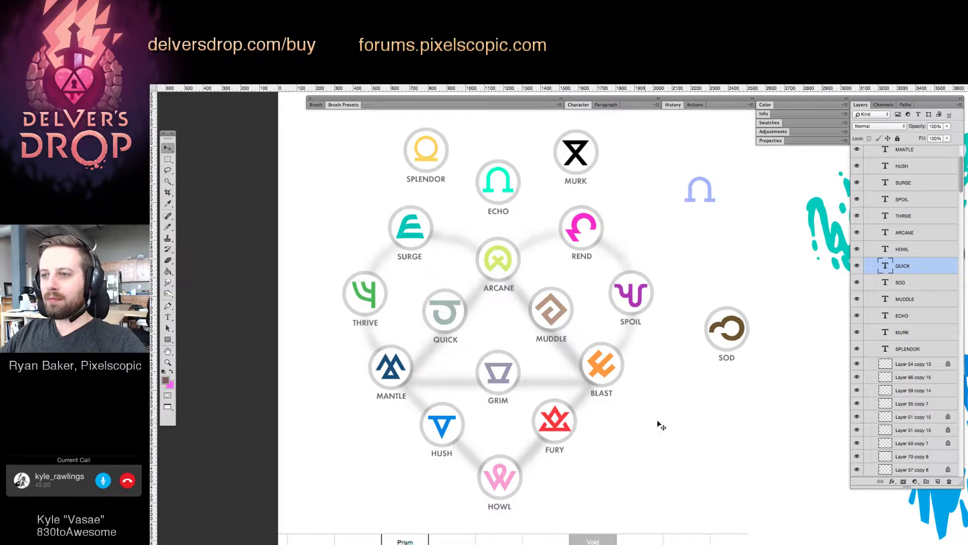
Compare the rune diagram with the painted artwork, select the Echo rune's layer and adjust the rune's bright turquoise fill.
key(z)
drag(647, 401, 614, 414)
drag(682, 417, 549, 385)
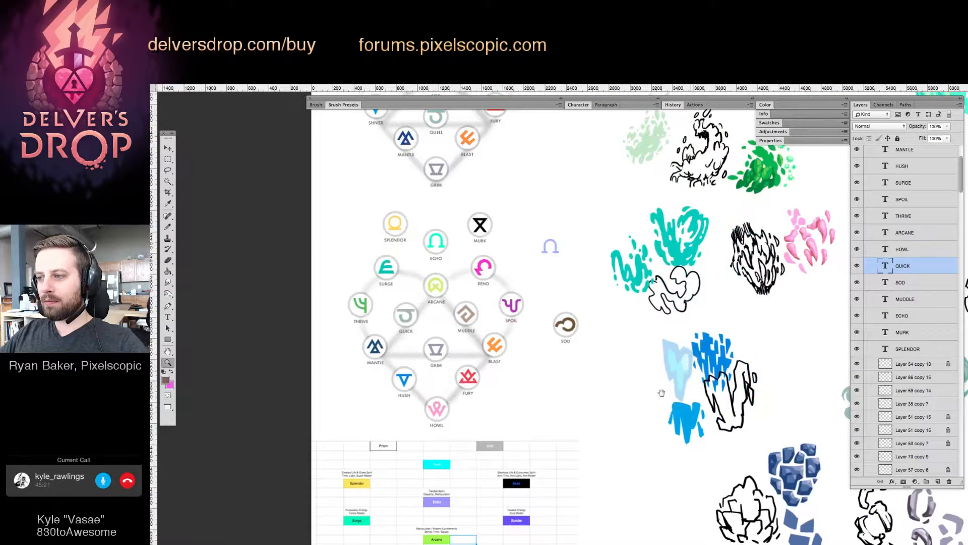
drag(691, 396, 533, 387)
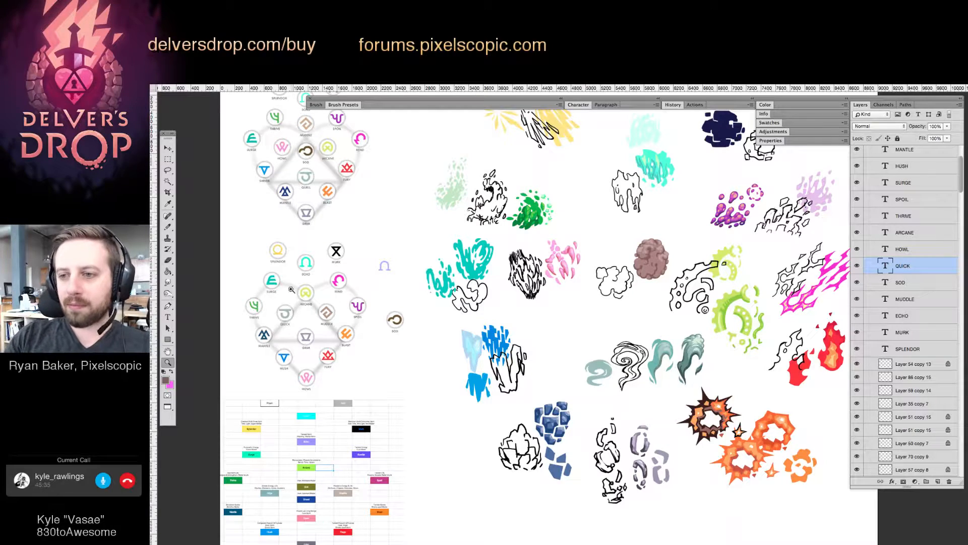
mouse_move(323, 267)
mouse_down()
mouse_move(376, 259)
mouse_move(476, 337)
mouse_up()
key(v)
click(446, 314)
key(g)
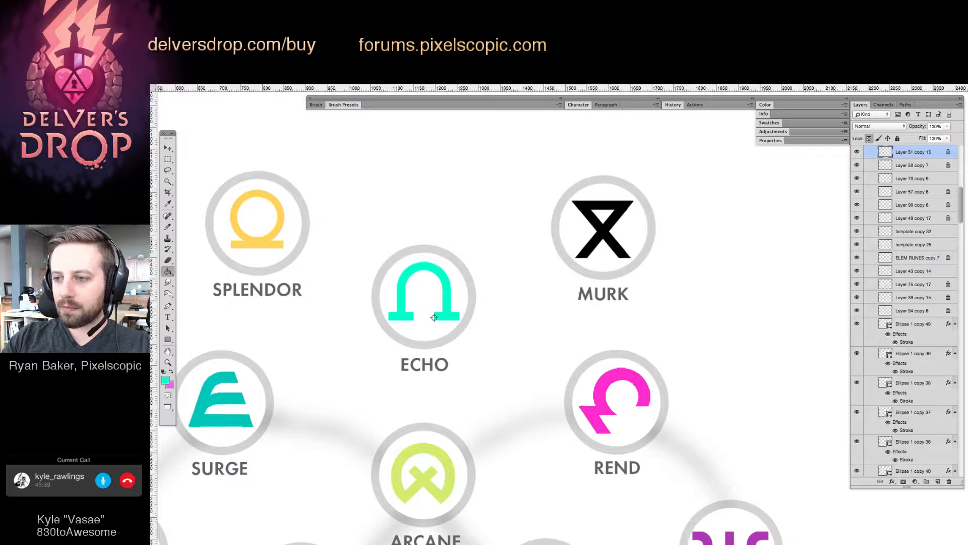
click(166, 380)
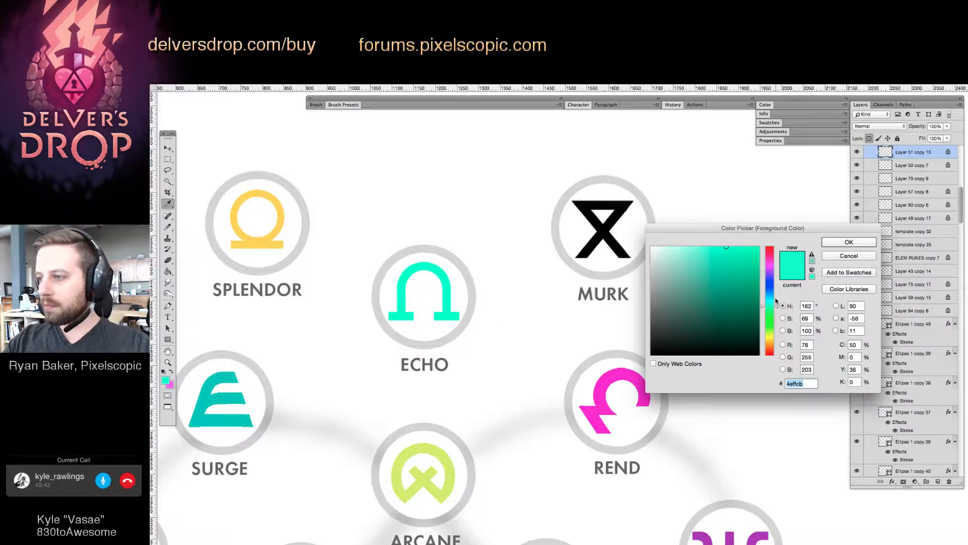
key(Return)
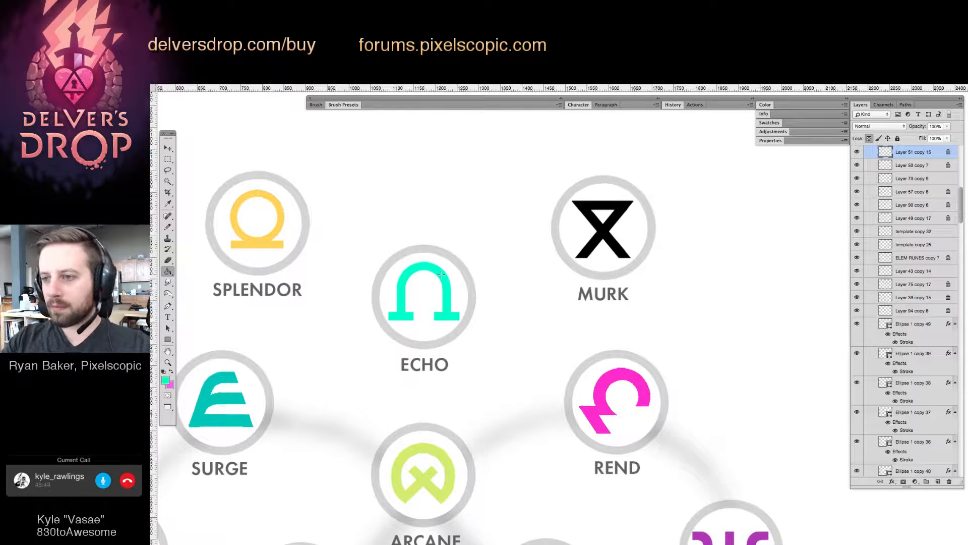
Sample the Surge rune's teal, darken it very slightly in the color picker, and select the Surge rune's layer.
key(z)
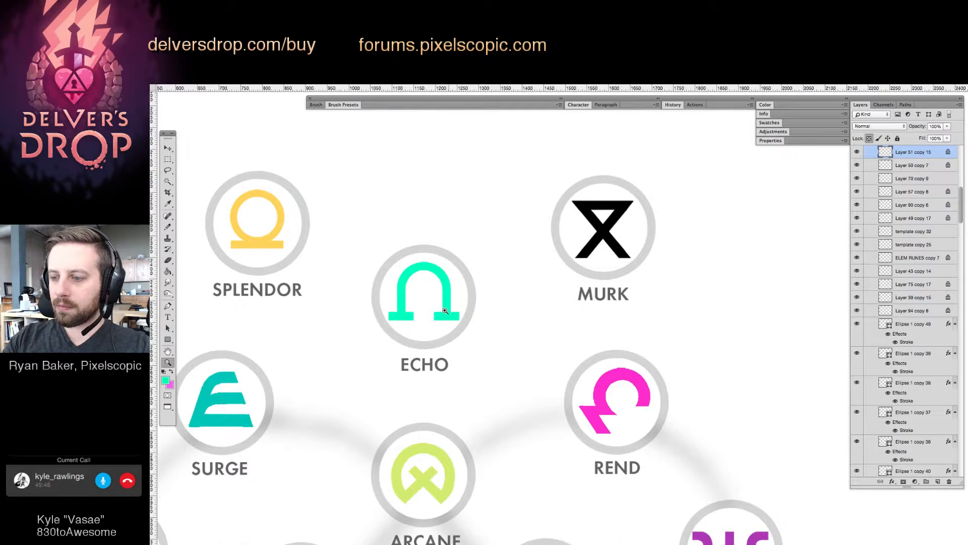
alt+click(448, 289)
alt+click(483, 399)
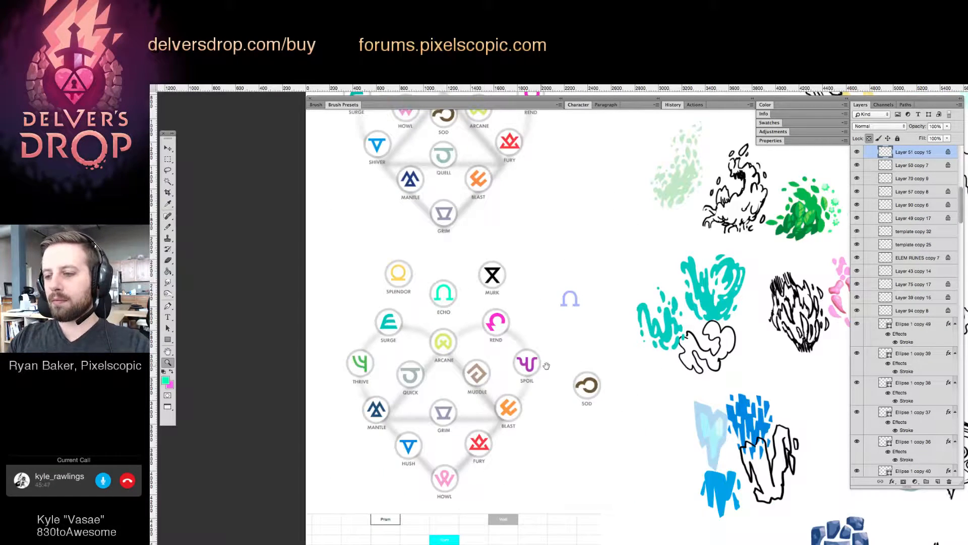
scroll(560, 358, left, 2)
drag(440, 328, 399, 332)
key(g)
alt+click(391, 327)
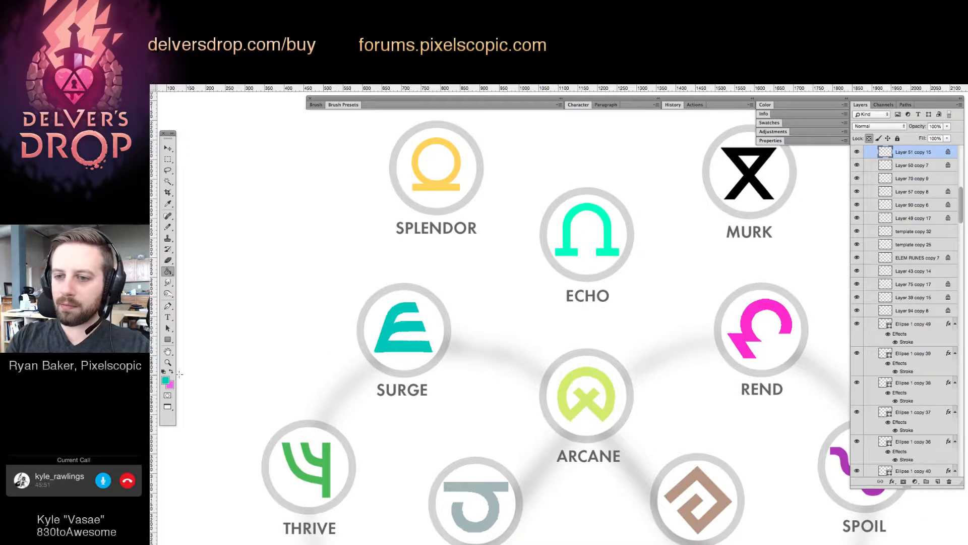
click(166, 380)
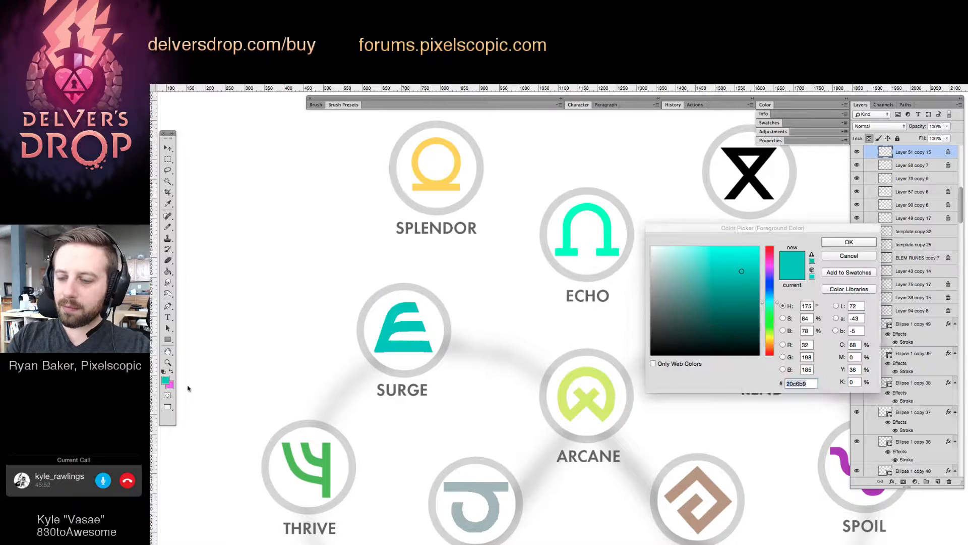
click(743, 274)
key(Return)
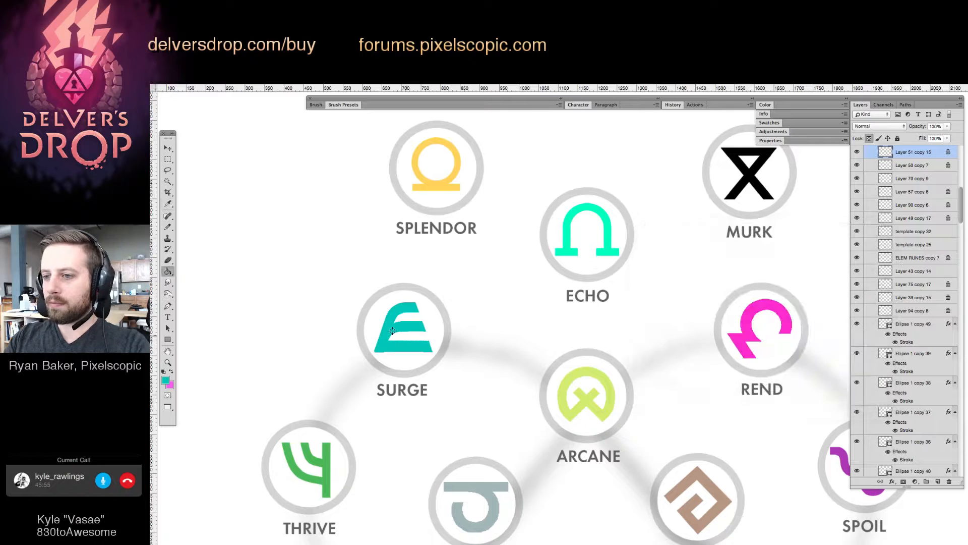
ctrl+click(389, 327)
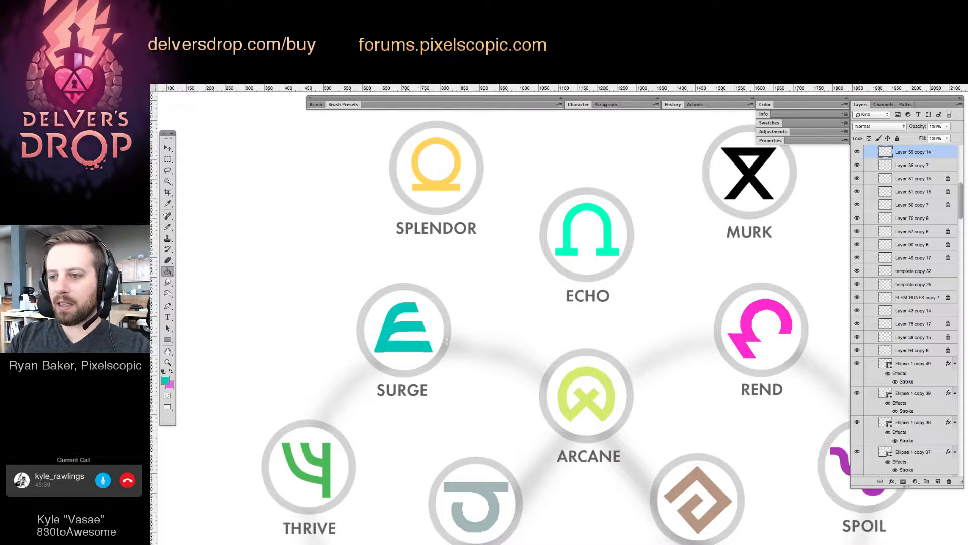
Select the Spoil rune's layer, sample its purple, and fill the rune with a darker, more muted purple.
key(z)
alt+click(595, 328)
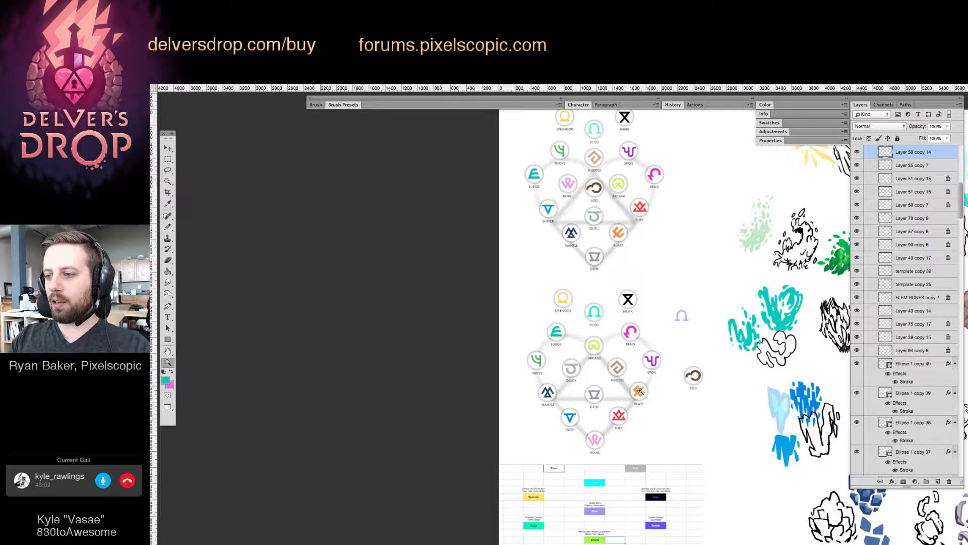
click(637, 358)
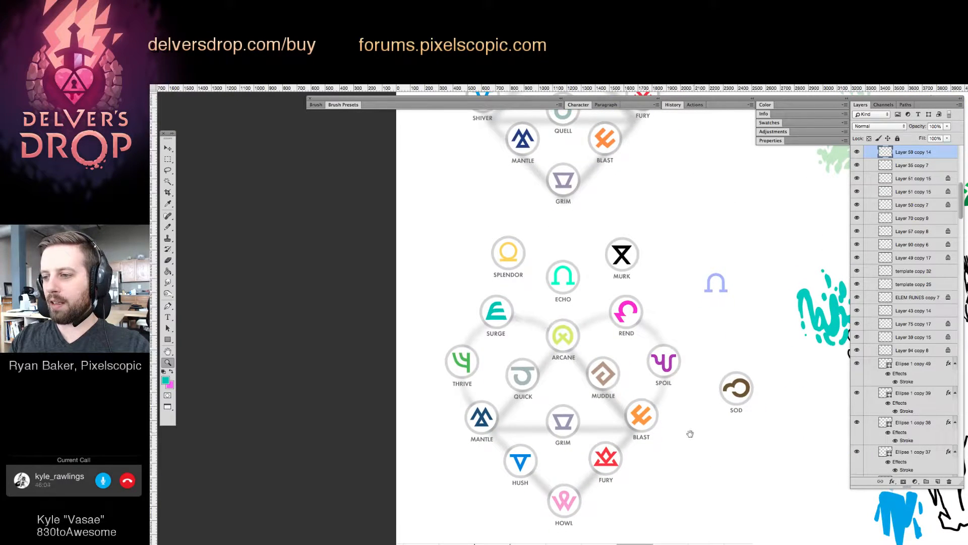
drag(690, 434, 681, 411)
key(v)
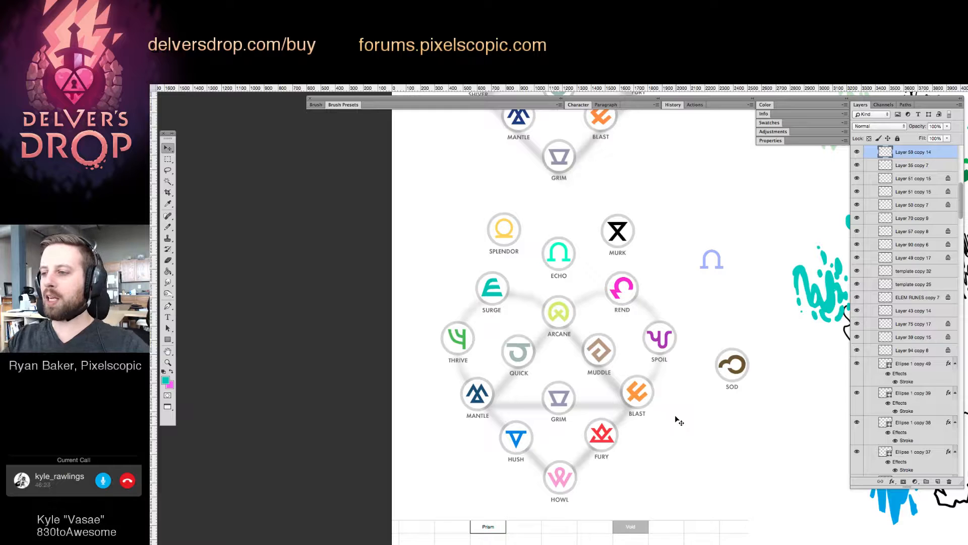
drag(681, 355, 678, 336)
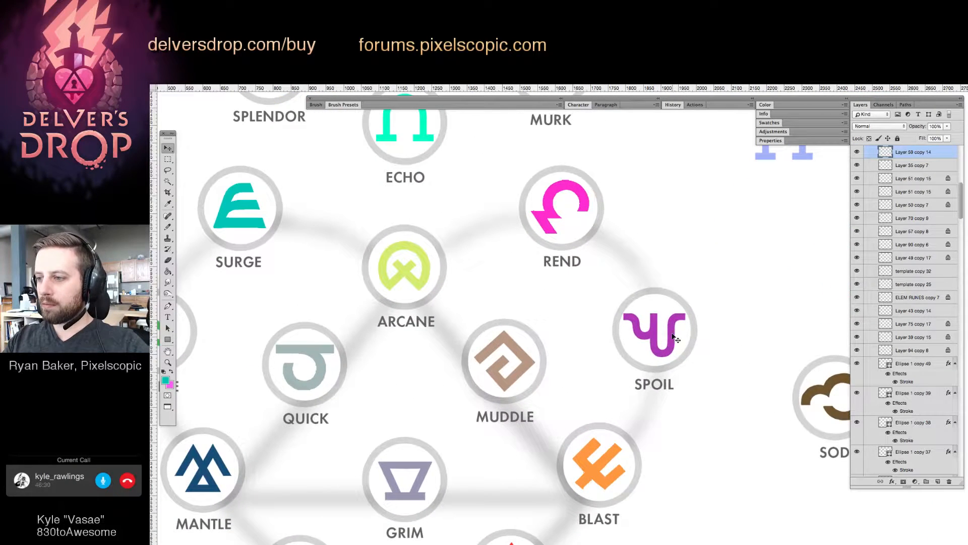
super+click(672, 335)
alt+click(672, 334)
click(165, 381)
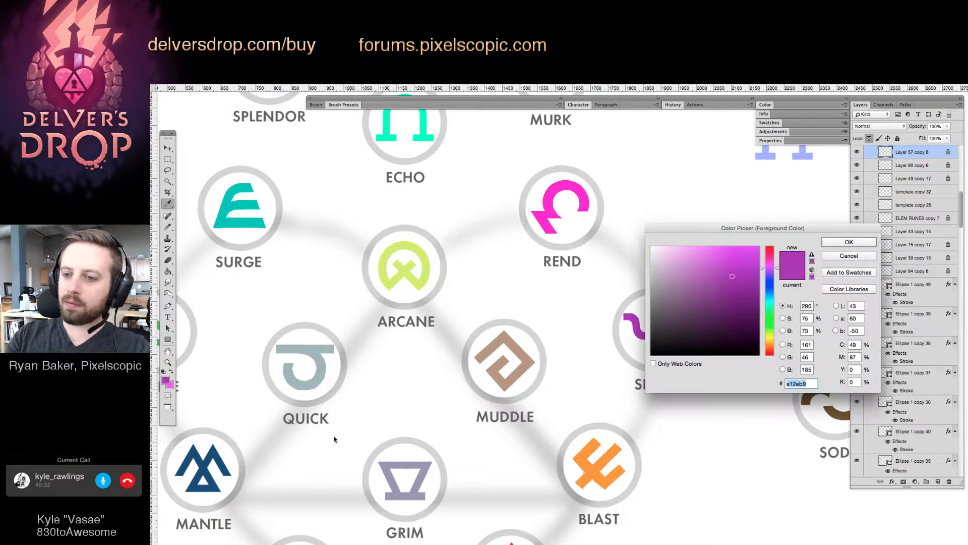
drag(732, 277, 724, 312)
key(Return)
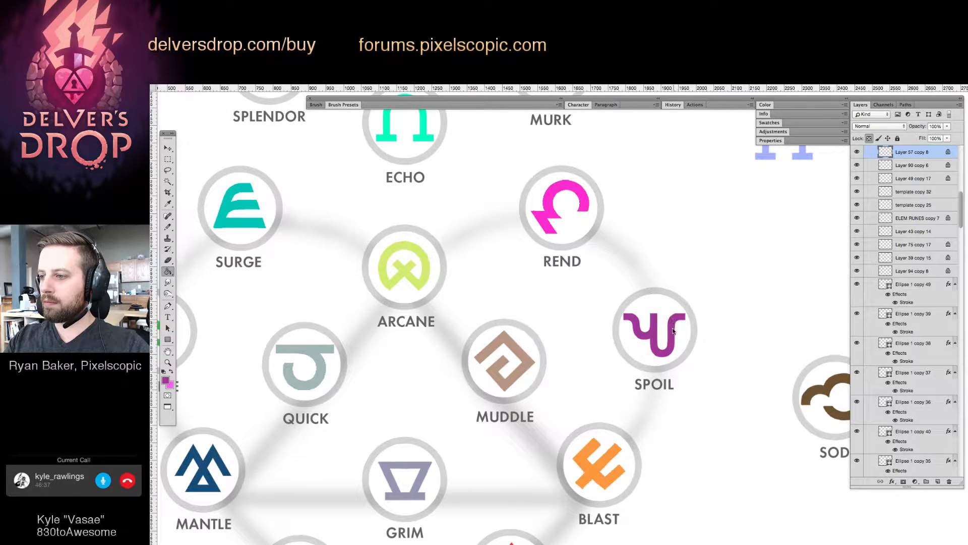
Select the Rend rune's layer, sample its magenta, and fill the rune with a slightly adjusted magenta.
scroll(675, 328, up, 2)
scroll(676, 328, left, 1)
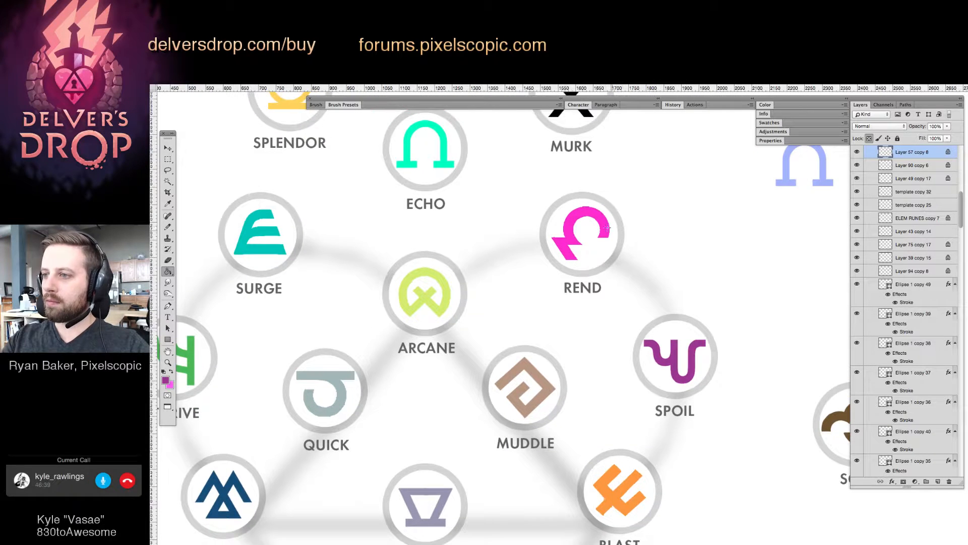
ctrl+click(608, 228)
alt+click(606, 227)
click(166, 379)
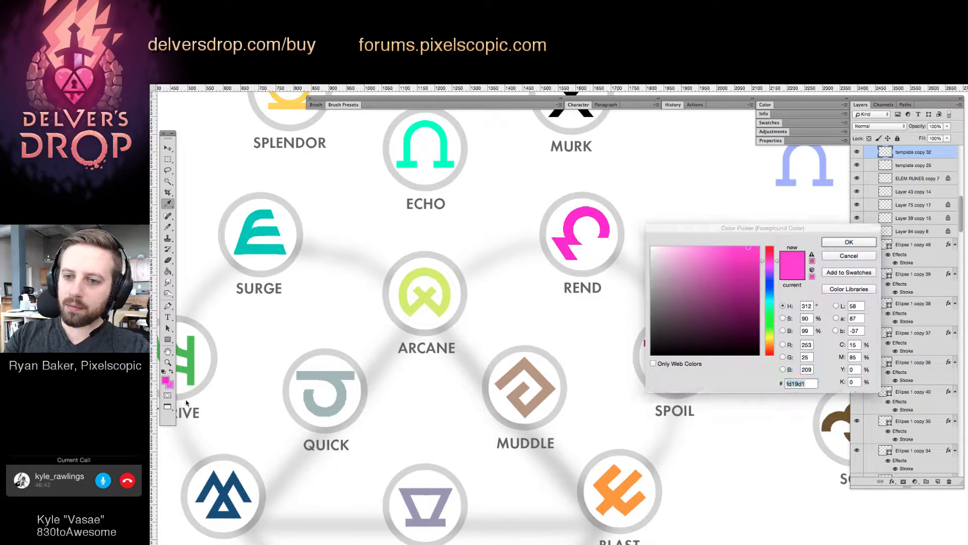
key(Return)
key(g)
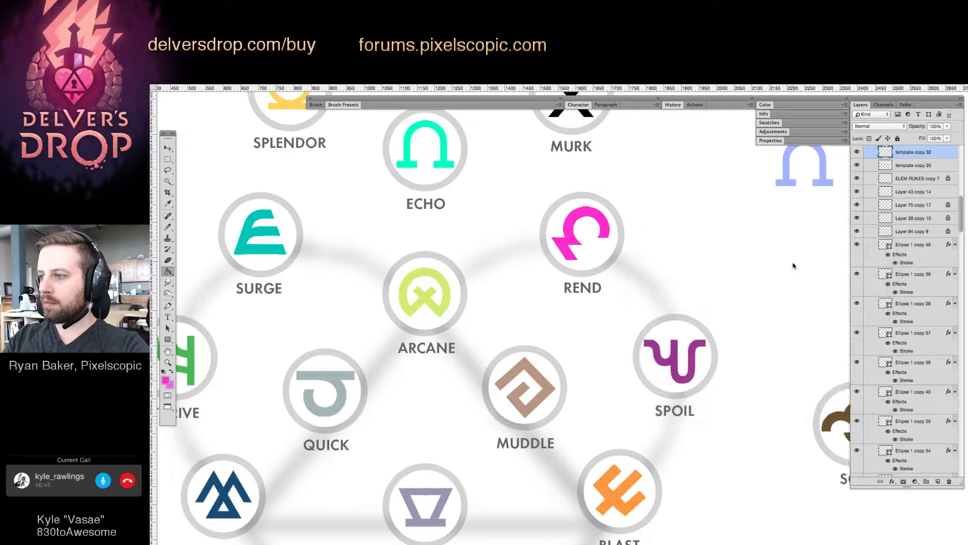
click(607, 226)
Compare the Rend rune with the rest of the diagram and refill it with a slightly softer magenta-pink.
key(z)
drag(642, 284, 556, 385)
drag(686, 368, 615, 383)
click(573, 313)
click(575, 308)
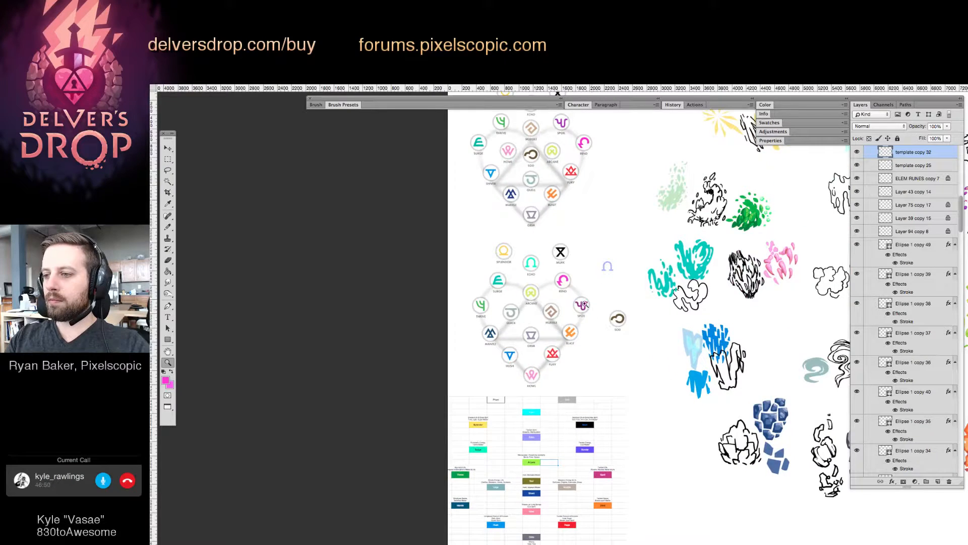
click(587, 287)
click(165, 380)
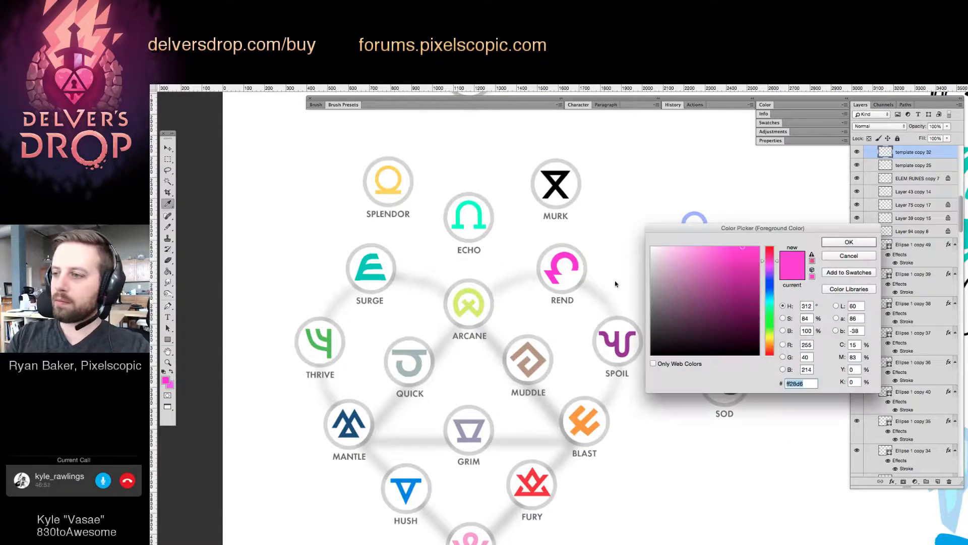
key(Return)
key(g)
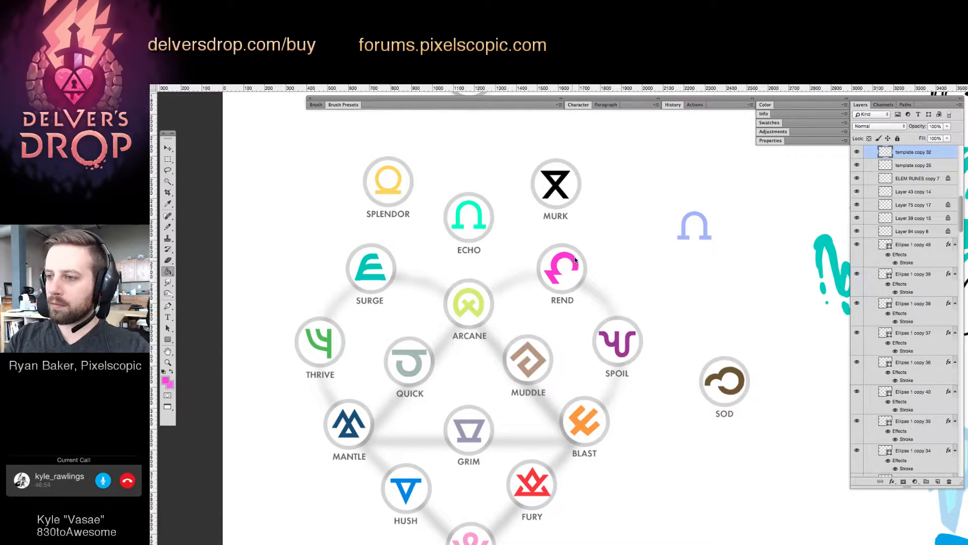
click(575, 260)
Select the Howl rune's layer at the bottom of the diagram and sample the rune's pink.
scroll(631, 302, down, 3)
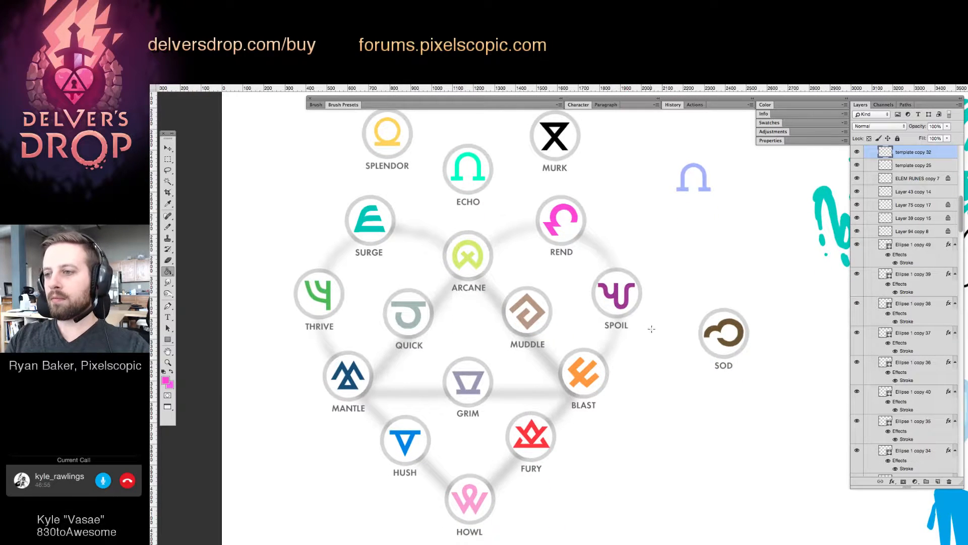
key(z)
scroll(629, 405, down, 2)
scroll(560, 449, up, 5)
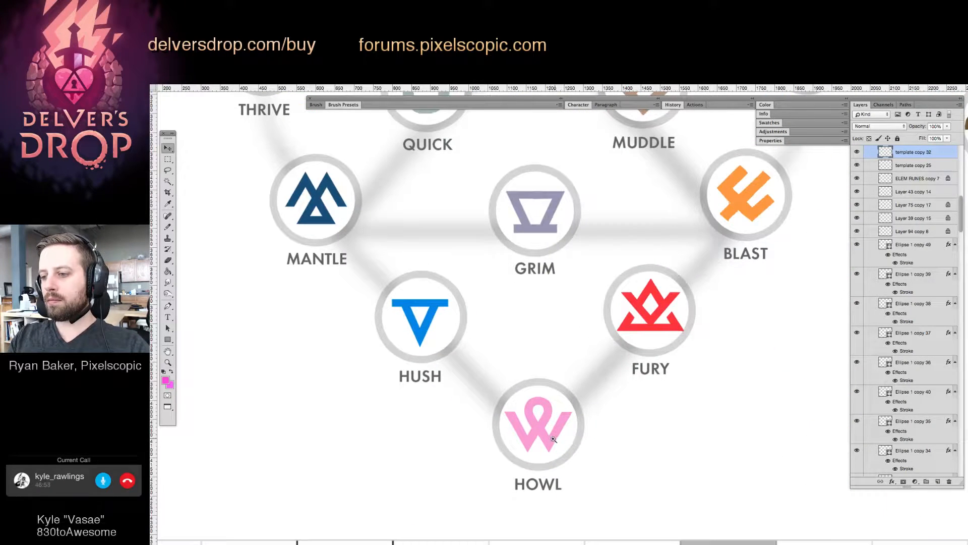
key(g)
alt+click(549, 443)
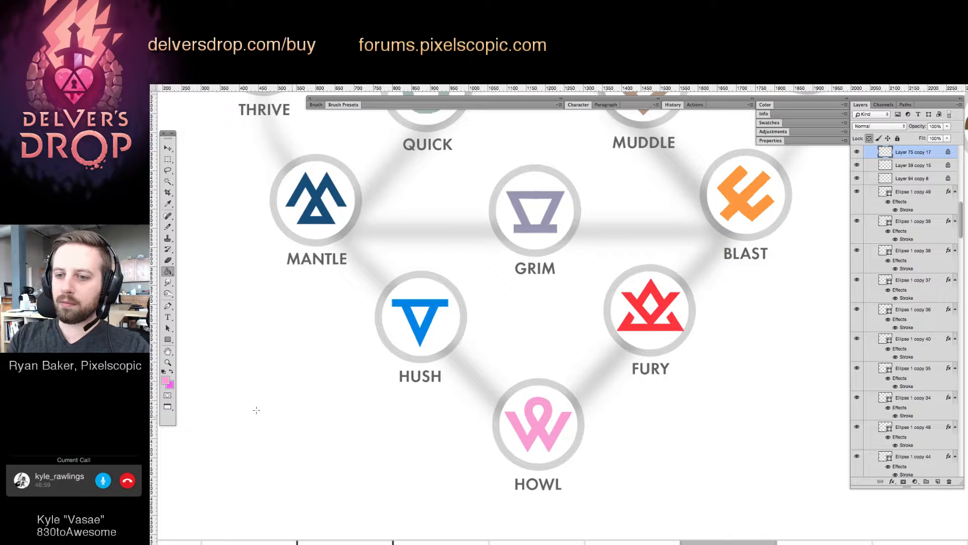
Try filling the Howl rune with a deeper, rosier pink and undo that fill.
click(166, 381)
click(705, 257)
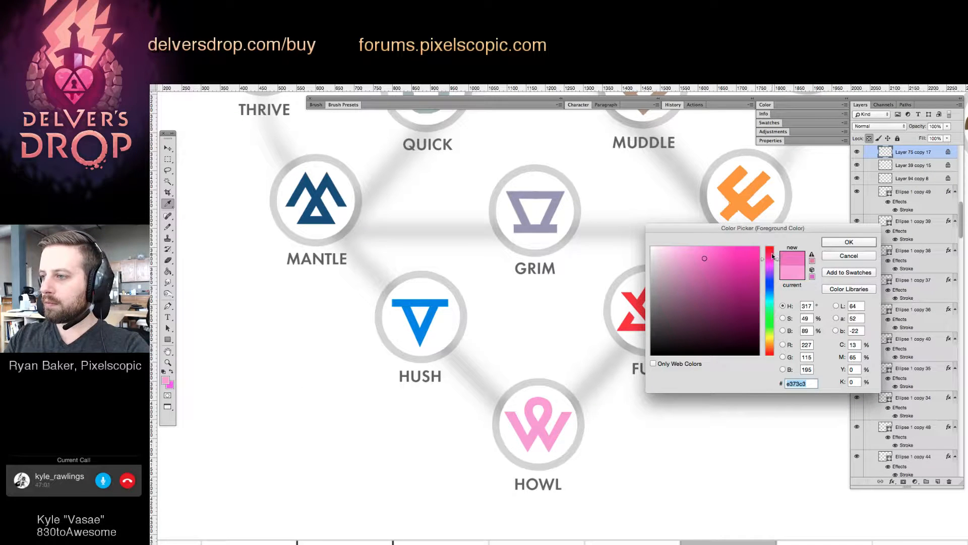
click(773, 256)
key(Return)
key(g)
click(547, 429)
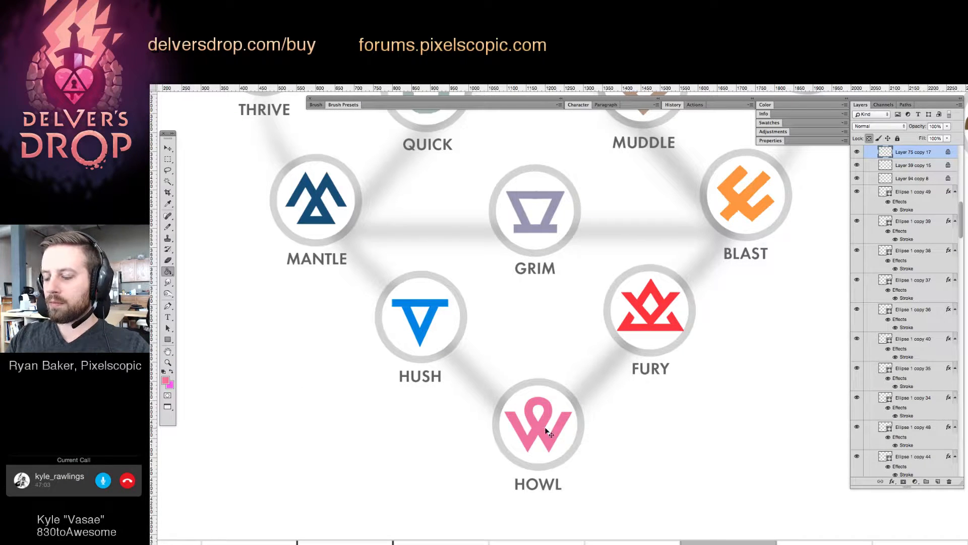
key(ctrl+z)
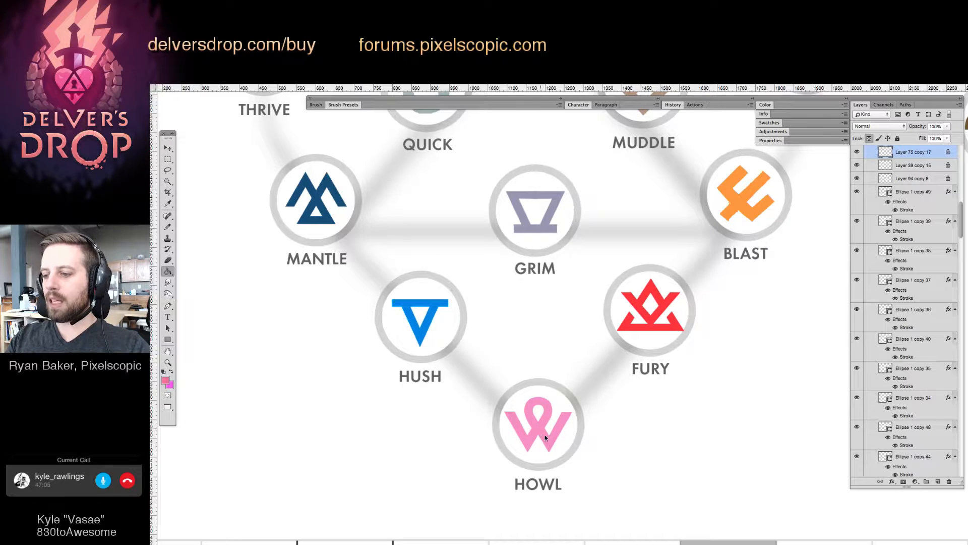
Check the Howl rune against the whole diagram and recolour it with a lighter pink, about f19dd0.
key(z)
scroll(610, 396, down, 5)
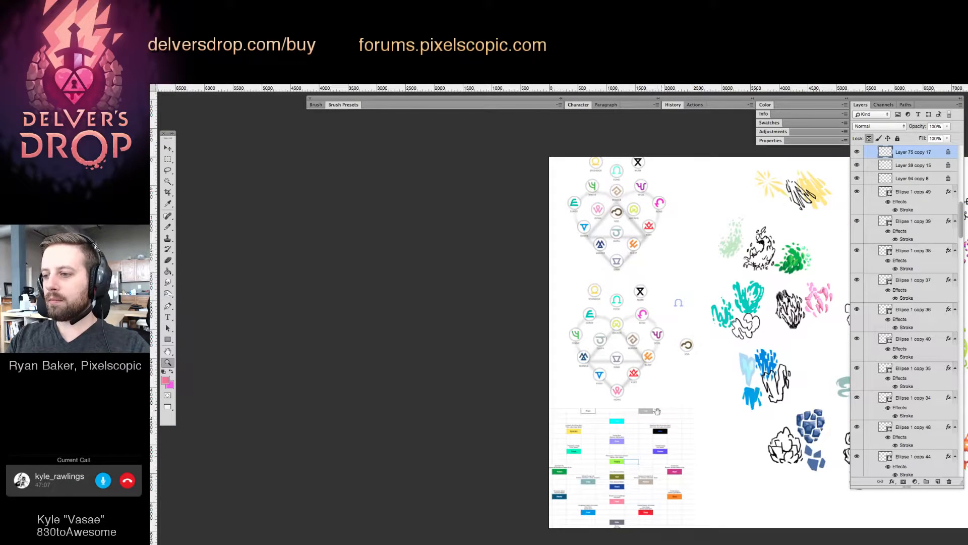
scroll(657, 411, up, 1)
scroll(610, 409, up, 4)
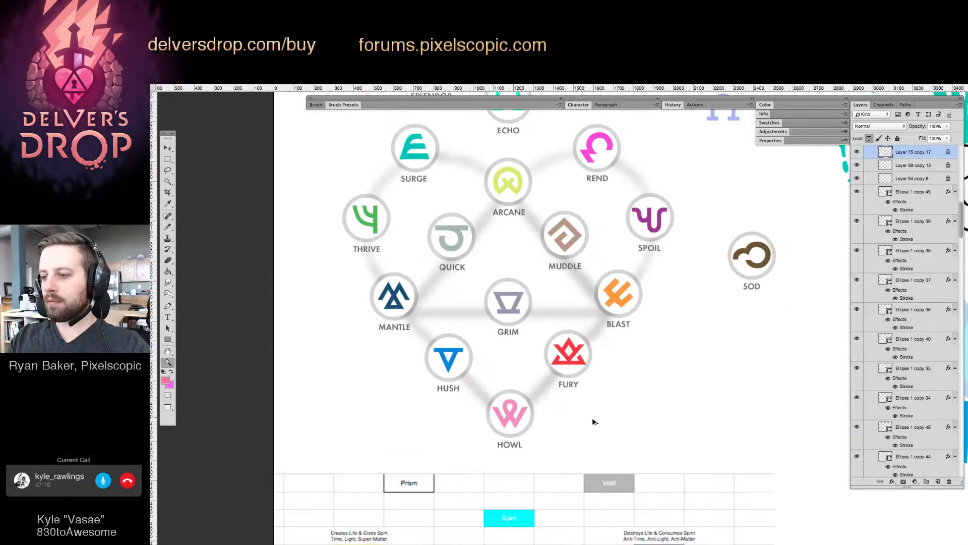
mouse_move(553, 417)
mouse_down()
mouse_move(548, 426)
mouse_move(618, 164)
mouse_move(513, 427)
mouse_up()
key(v)
key(g)
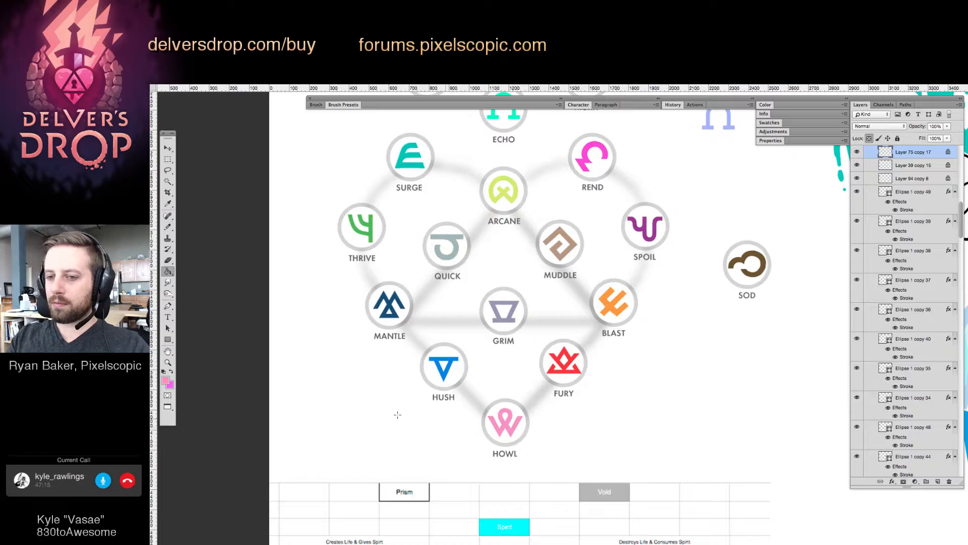
click(168, 381)
click(692, 255)
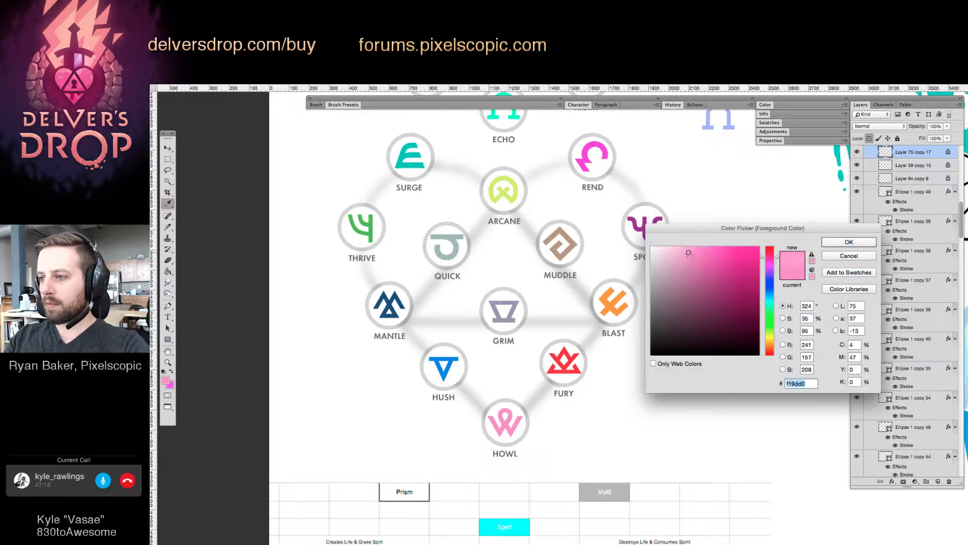
key(Return)
Compare the recoloured runes with the painted element artwork across the whole canvas.
key(z)
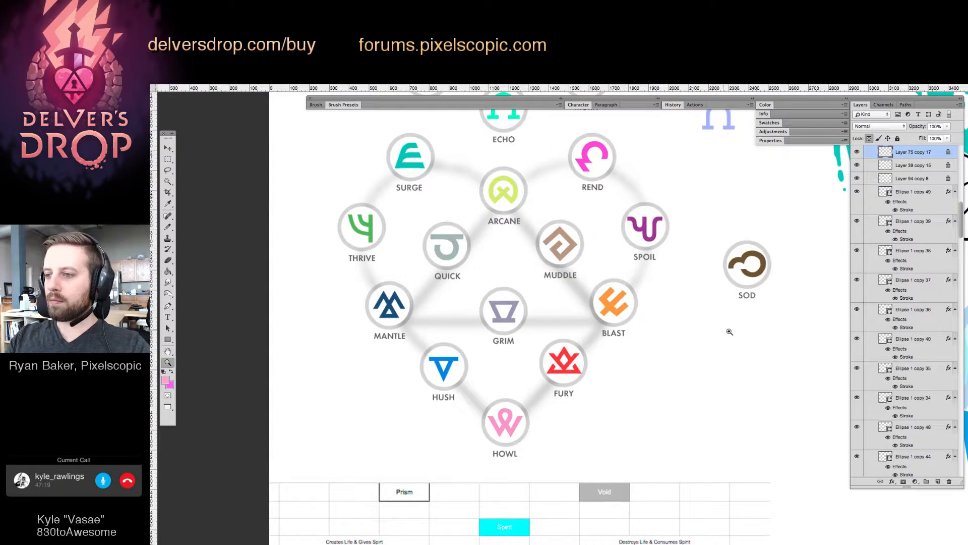
drag(730, 331, 624, 424)
drag(690, 385, 568, 400)
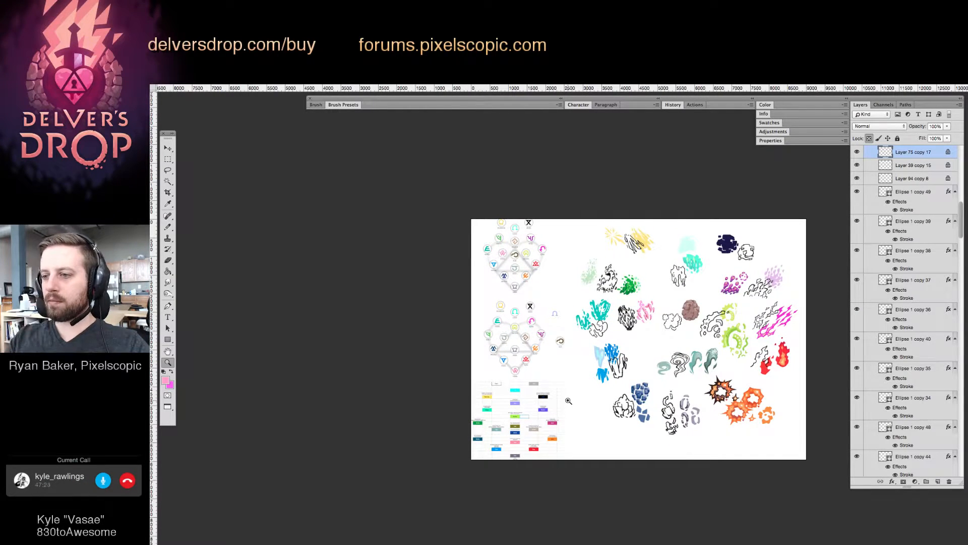
Fade the colour chart screenshot below the rune diagrams to 20% opacity.
mouse_move(537, 354)
mouse_down()
mouse_move(561, 362)
mouse_move(545, 349)
mouse_up()
key(v)
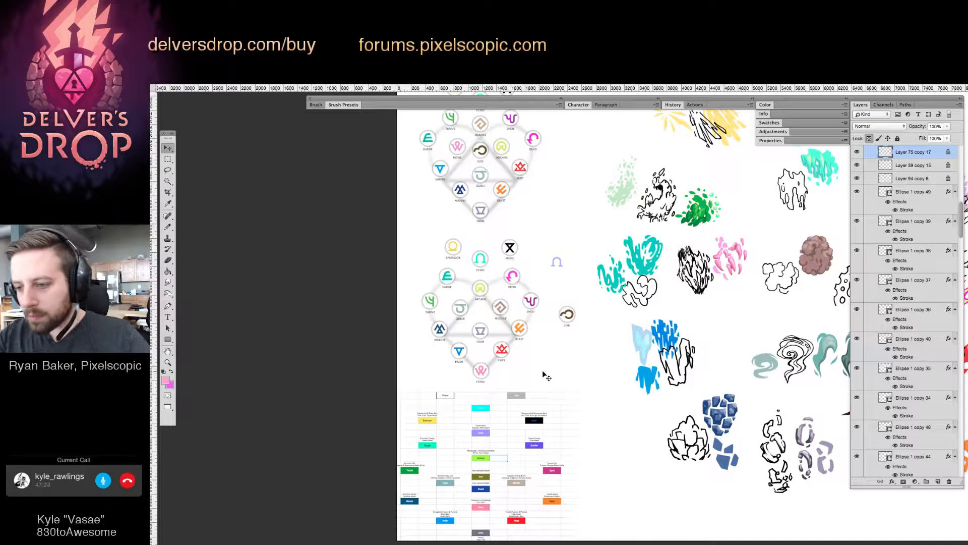
ctrl+click(525, 455)
key(3)
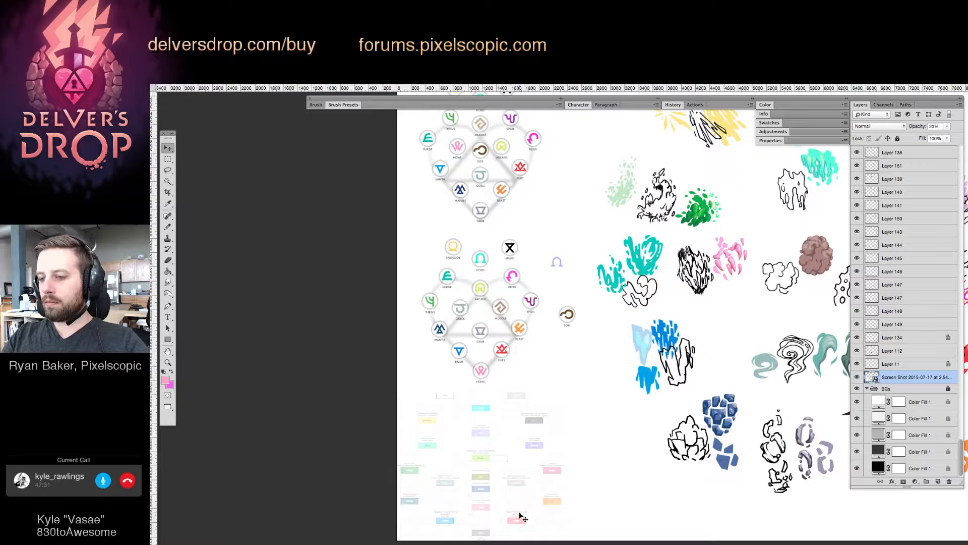
drag(702, 323, 692, 337)
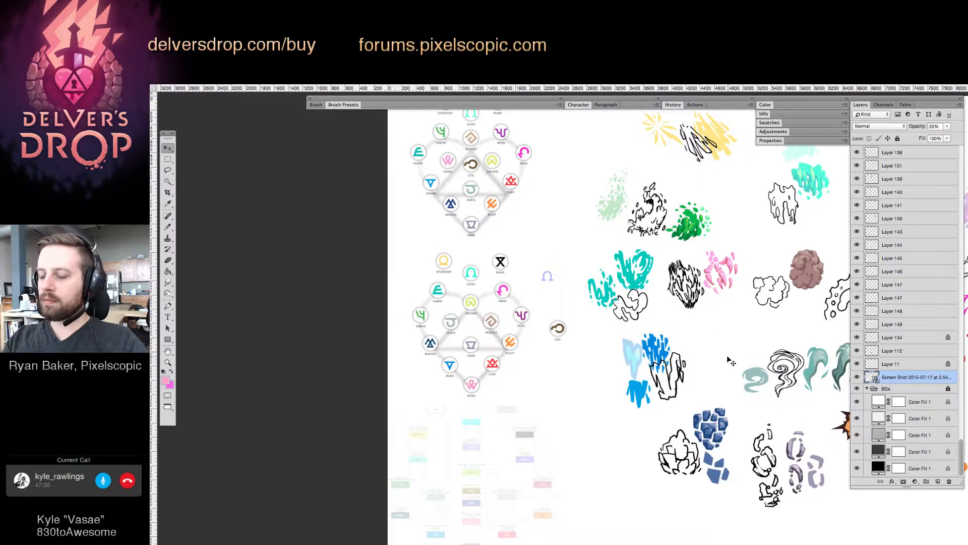
Sample the blue from the painted ice artwork and add a new layer above the other painting layers.
key(z)
key(z)
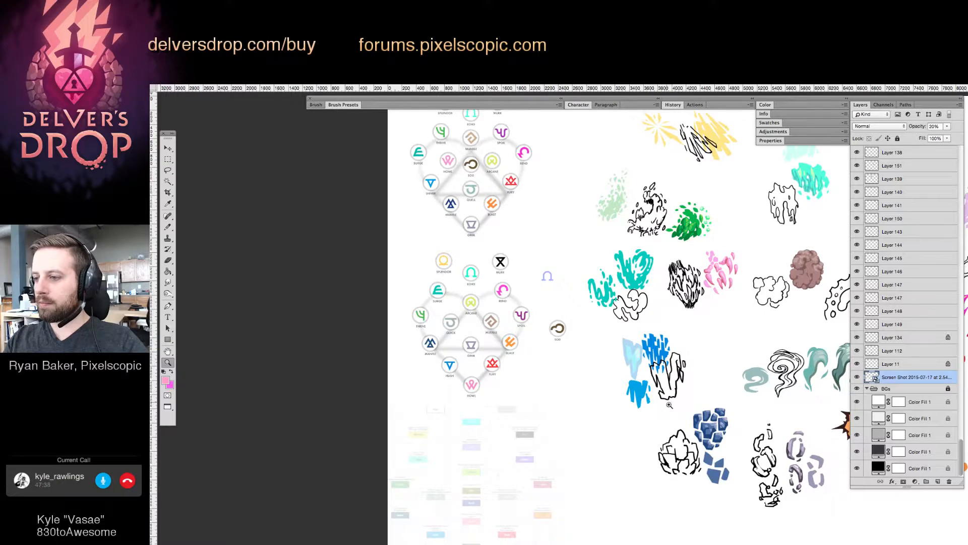
mouse_move(668, 404)
mouse_down()
mouse_move(692, 405)
mouse_move(678, 410)
mouse_up()
click(646, 405)
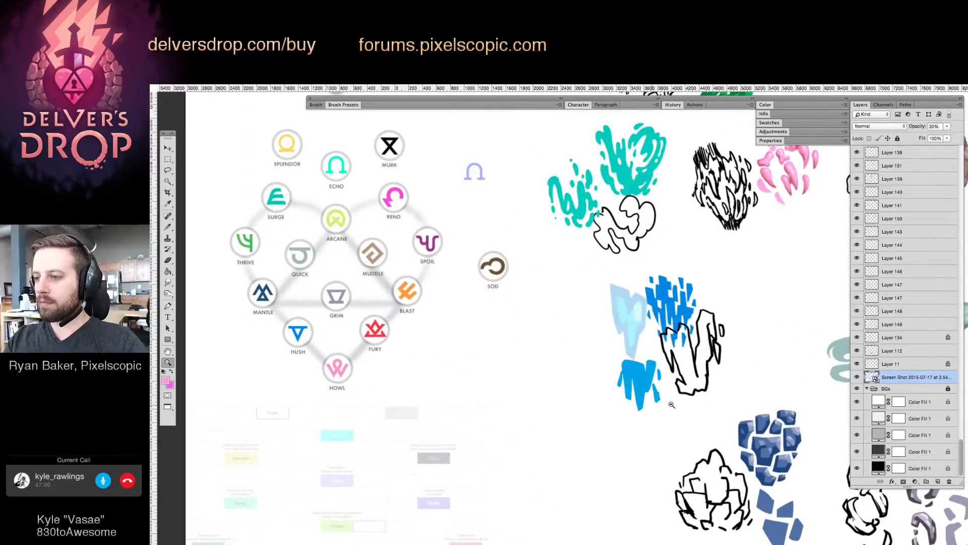
key(b)
key(v)
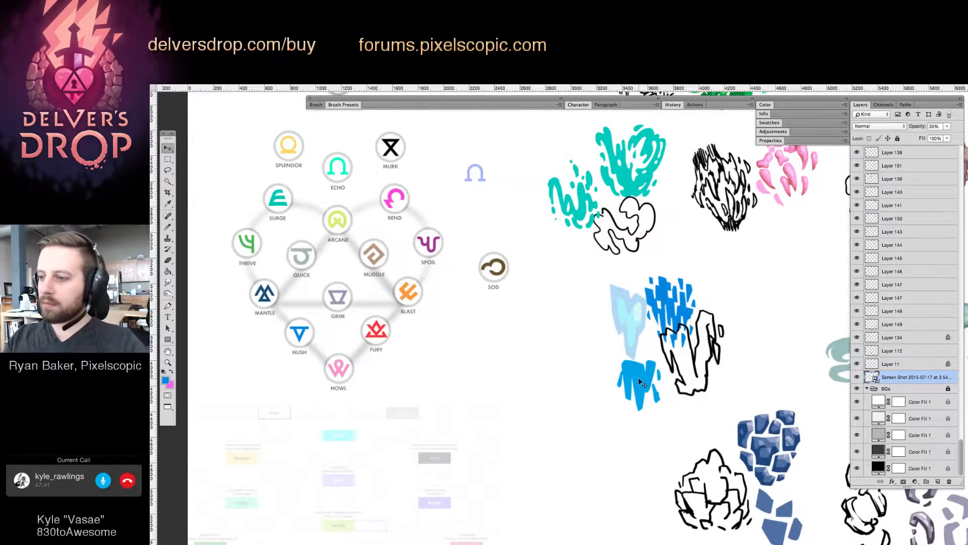
key(alt+shift+bracketright)
click(938, 482)
key(b)
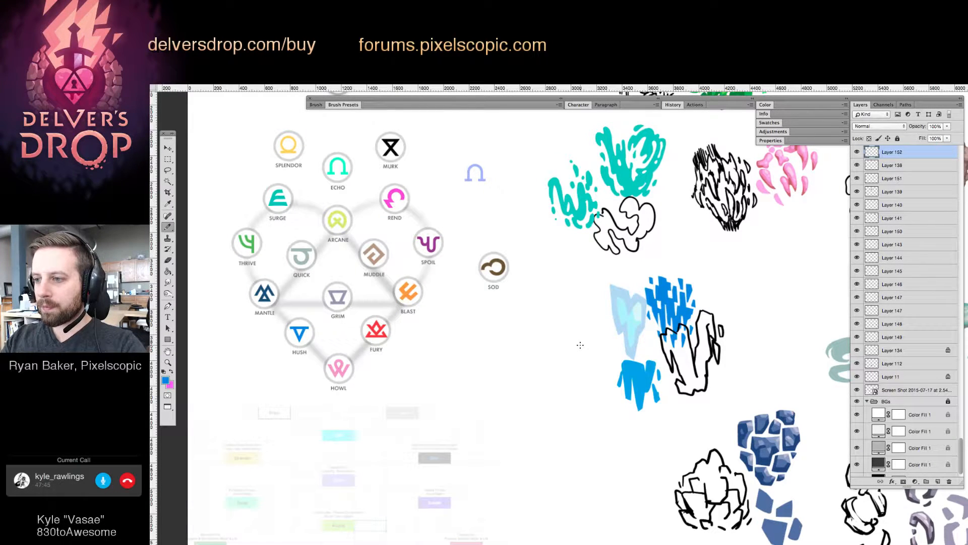
Switch to the Brush tool with the 15 px brush preset.
key(shift+b)
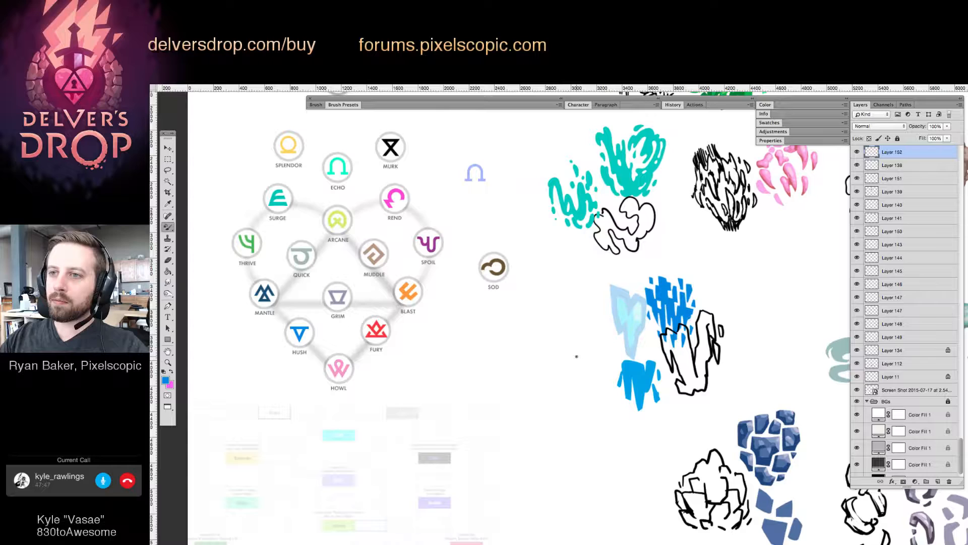
click(316, 105)
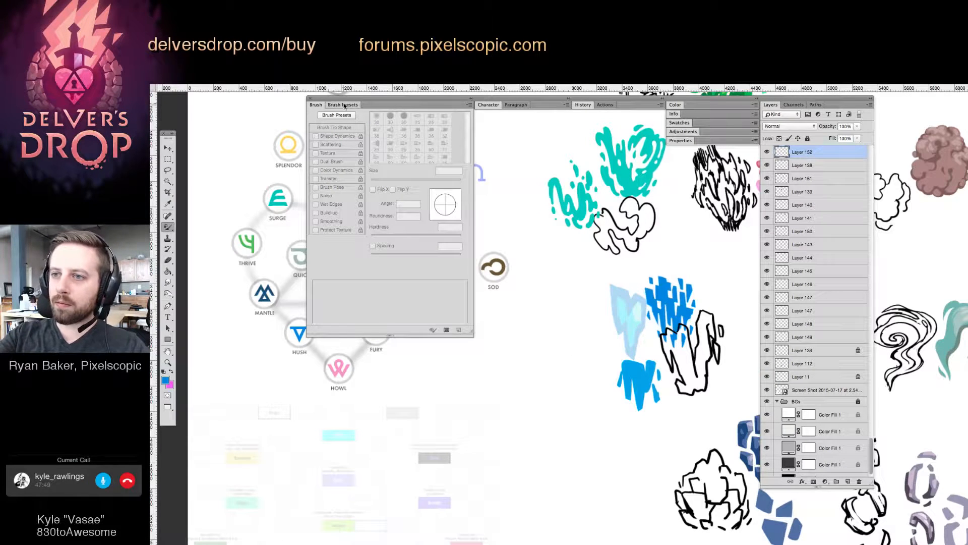
click(344, 105)
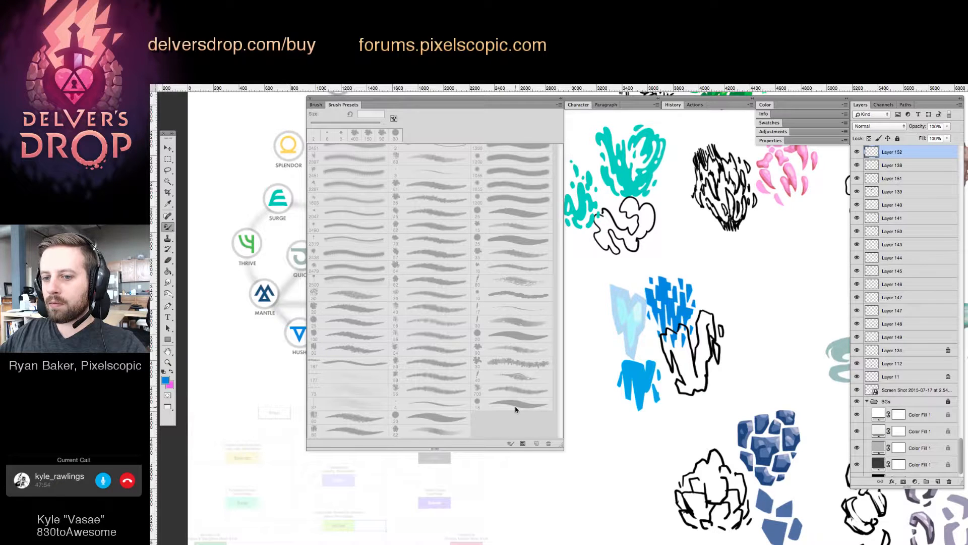
click(172, 229)
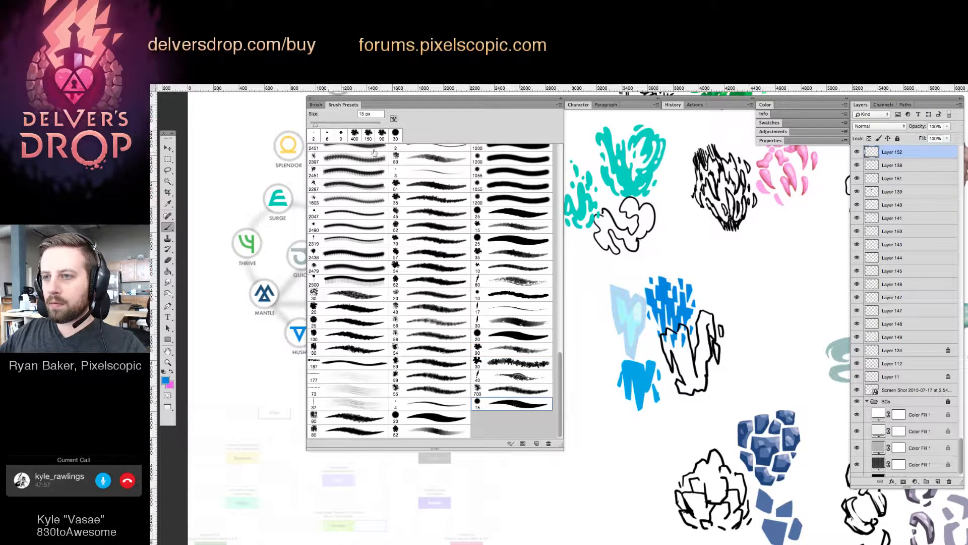
double_click(353, 106)
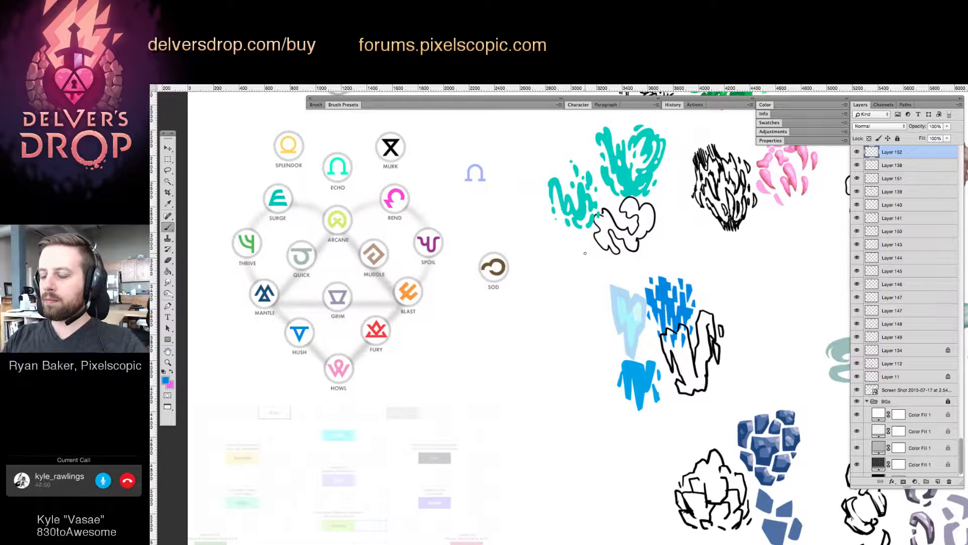
Outline a jagged ice shard in the blank area beside the blue ice artwork and fill it with solid blue.
drag(561, 374, 569, 409)
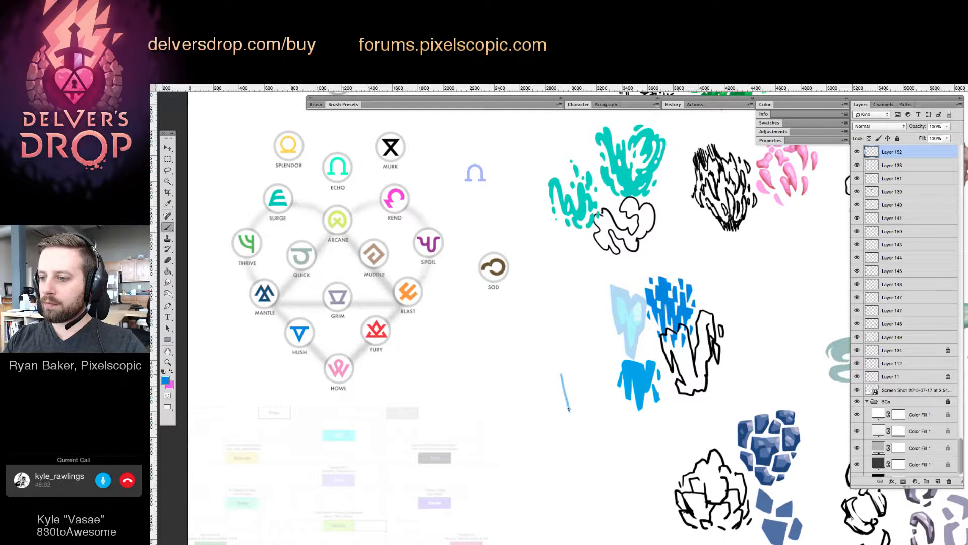
key(g)
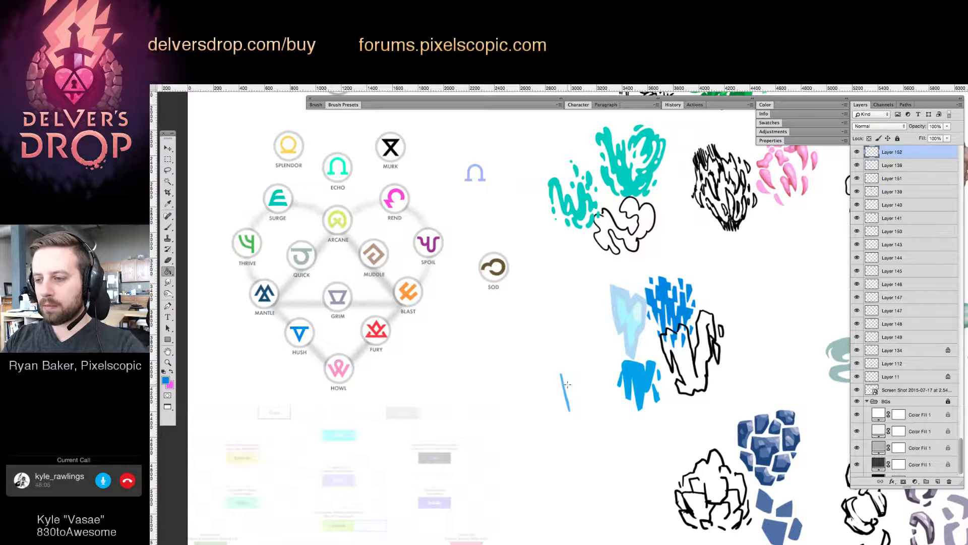
click(565, 396)
key(b)
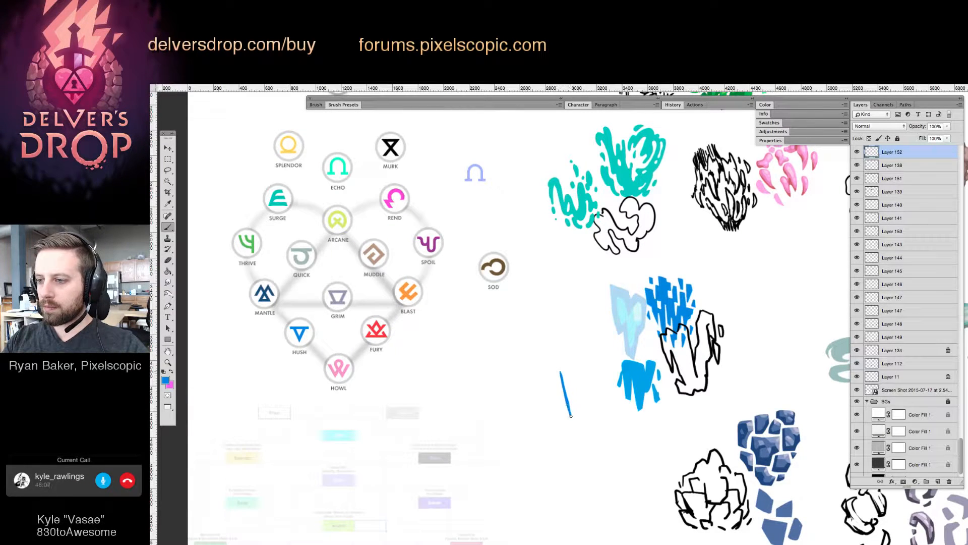
mouse_move(571, 415)
mouse_down()
mouse_move(596, 368)
mouse_move(582, 357)
mouse_up()
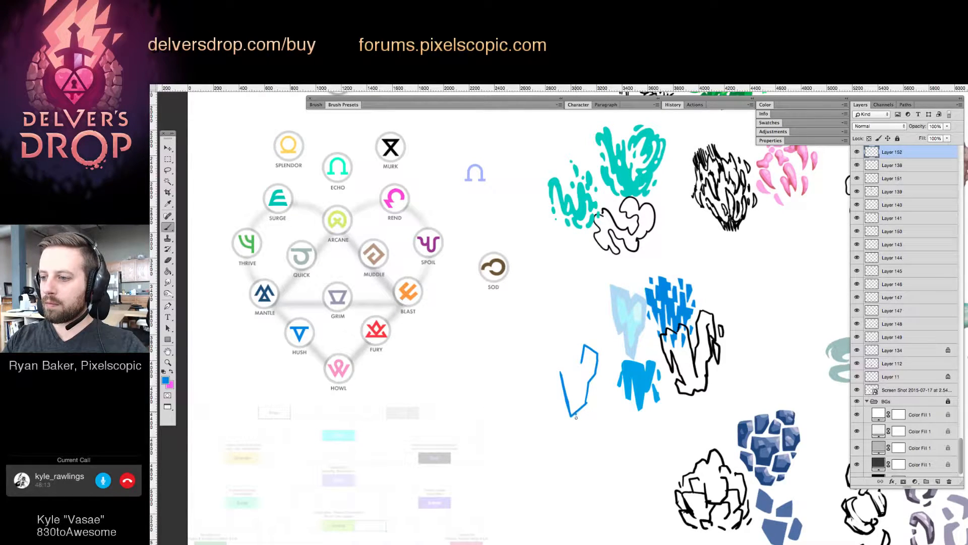
mouse_move(576, 417)
mouse_down()
mouse_move(581, 432)
mouse_move(589, 383)
mouse_move(564, 366)
mouse_up()
click(571, 368)
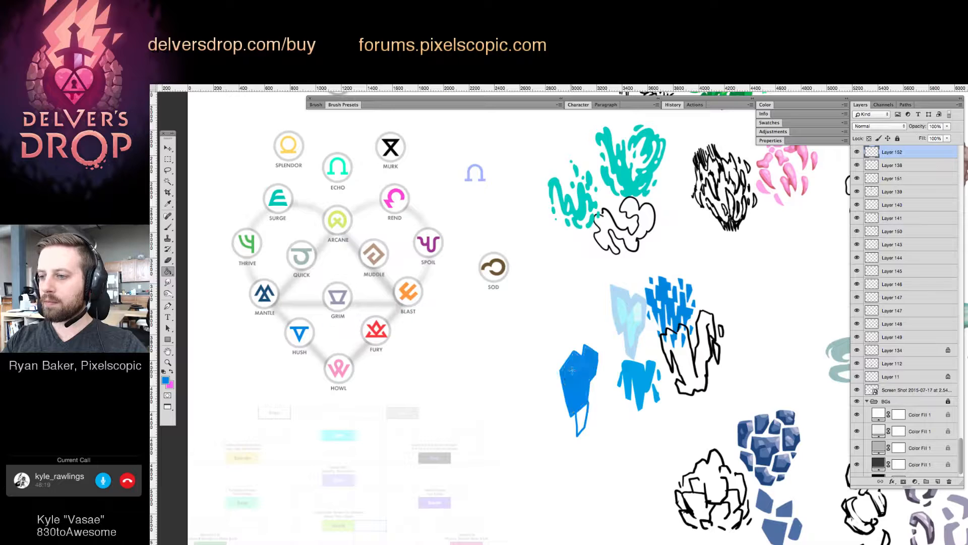
click(582, 416)
Reshape the blue shard's lower tip into a cleaner, sharper point using the Eraser and Brush.
key(z)
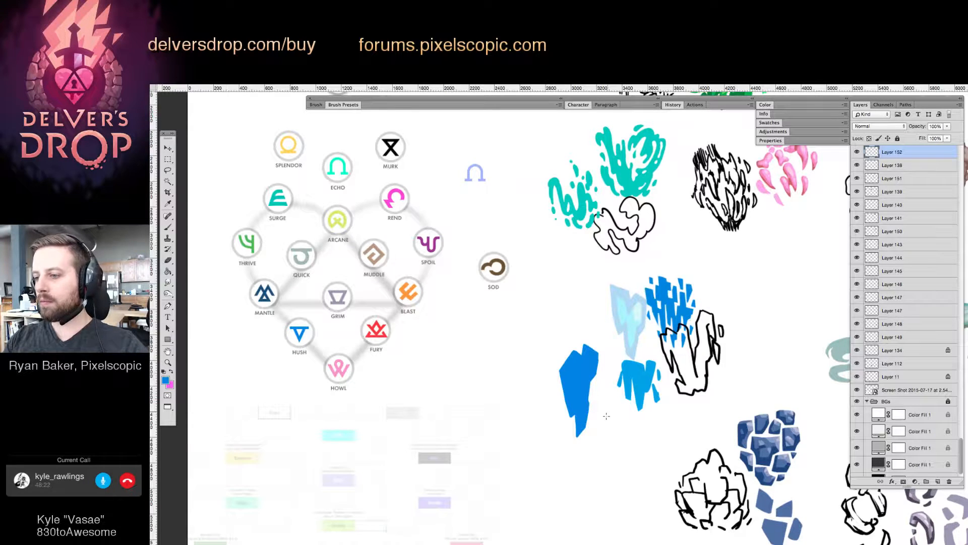
click(608, 419)
key(e)
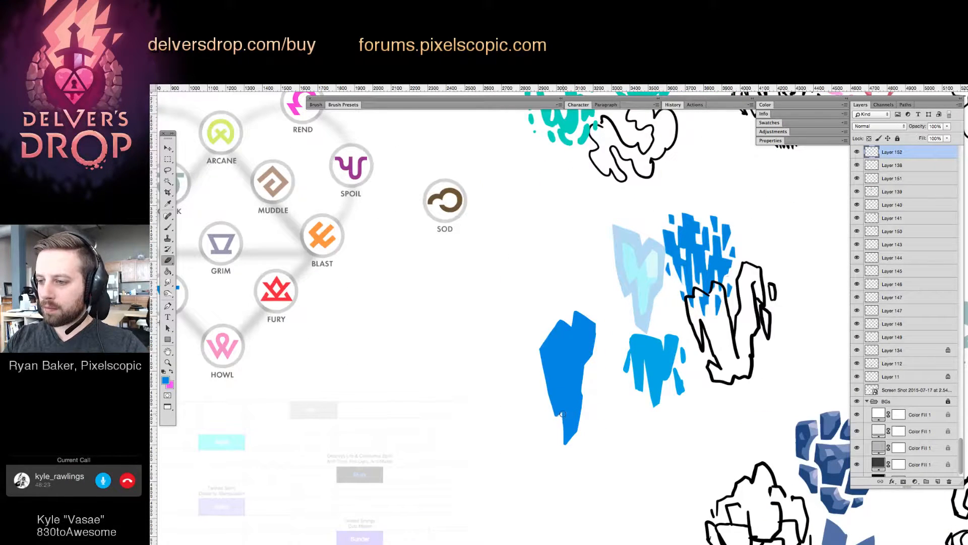
drag(563, 414, 565, 448)
key(b)
drag(564, 413, 565, 432)
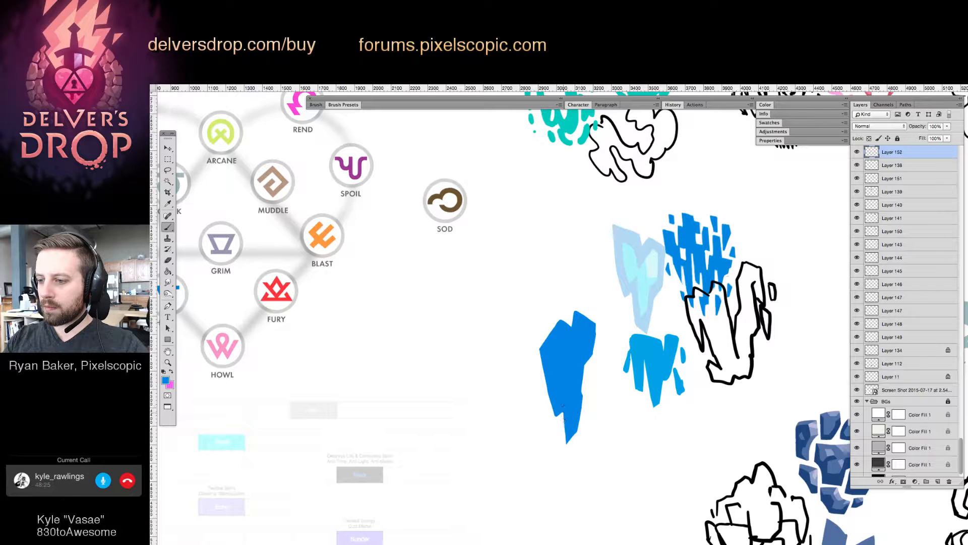
Erase along the blue shard's outer sides to straighten its edges and sharpen its notches.
key(e)
drag(538, 340, 553, 425)
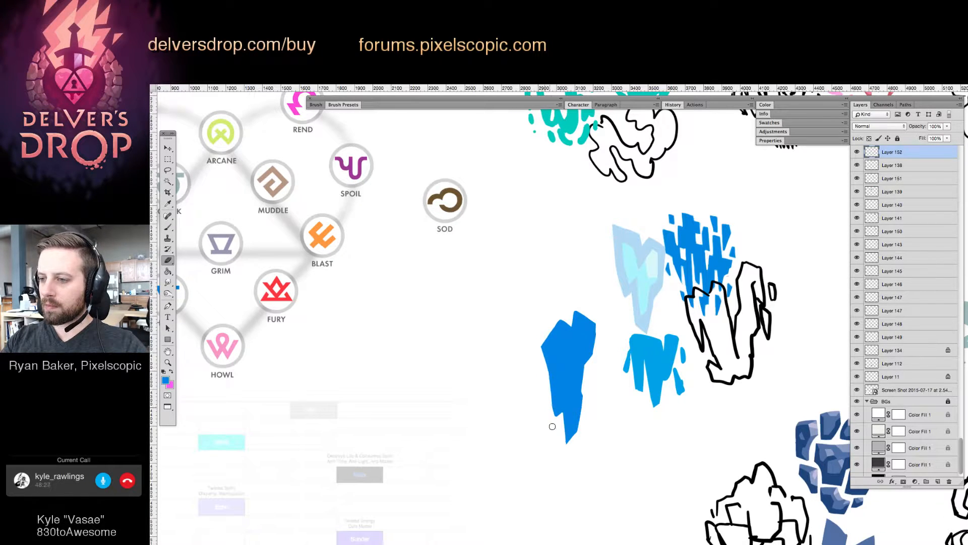
drag(548, 377, 554, 430)
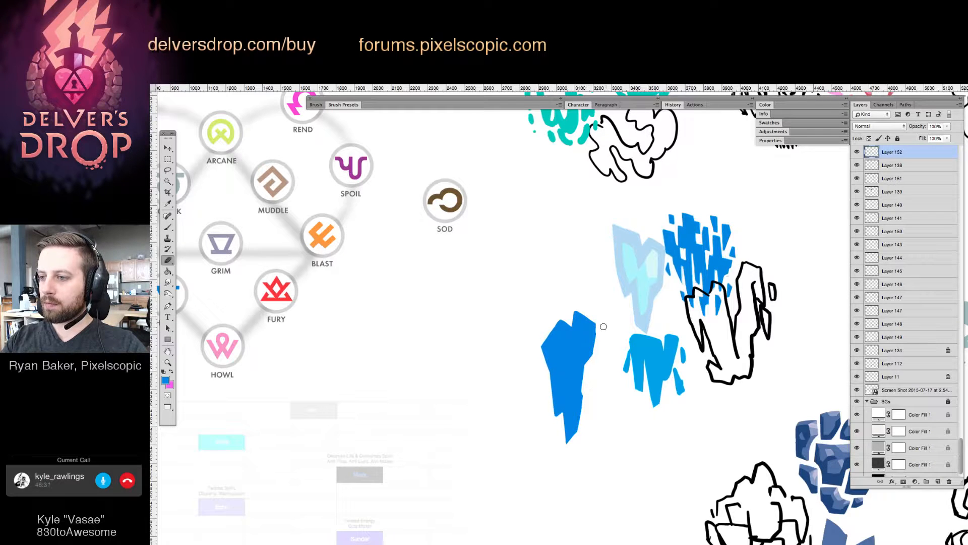
drag(596, 326, 582, 398)
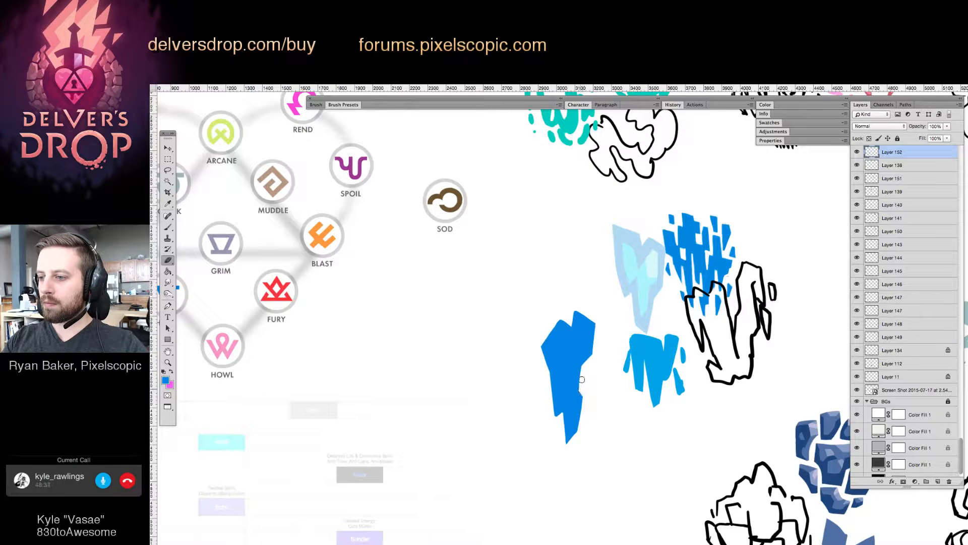
Sharpen the blue shard's upper peaks, trim its upper side edge, and compare it with the surrounding artwork.
key(b)
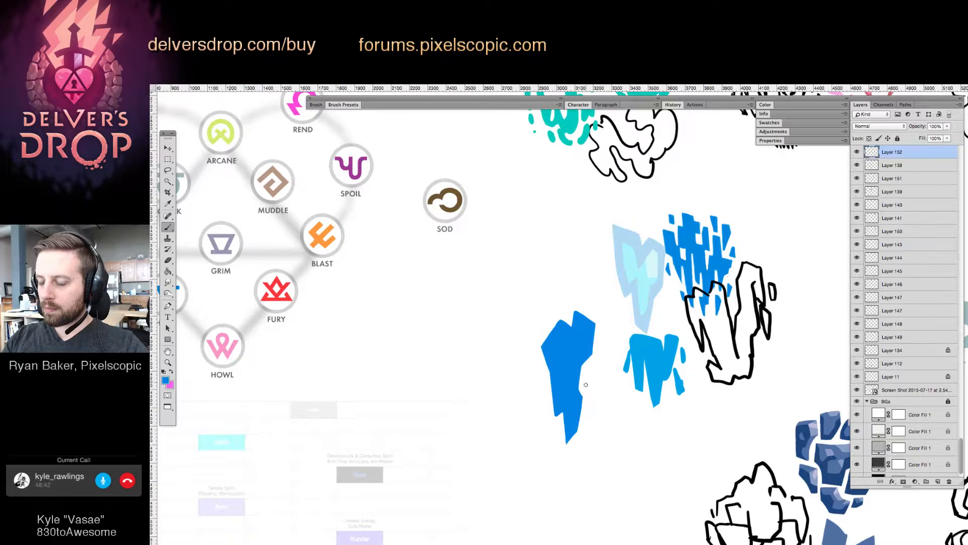
key(e)
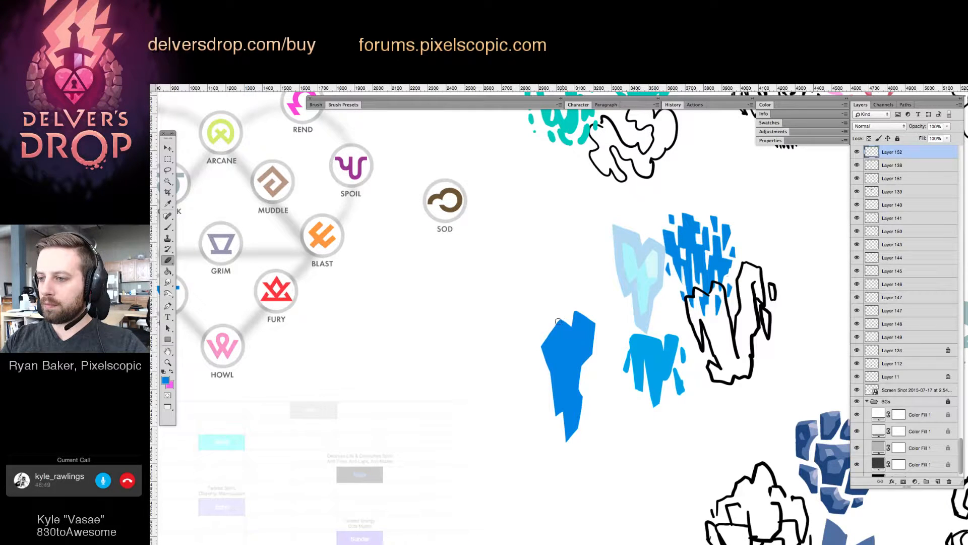
key(b)
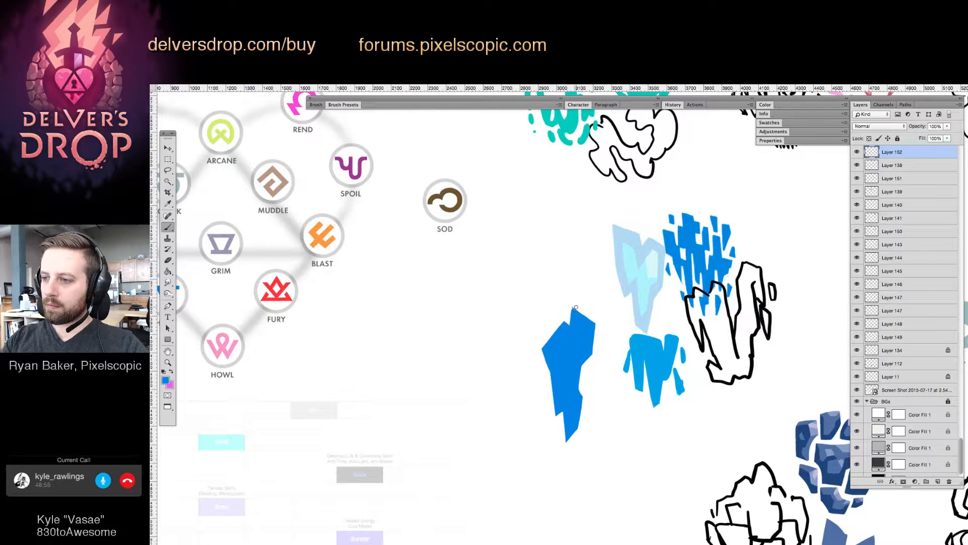
key(e)
drag(596, 328, 595, 340)
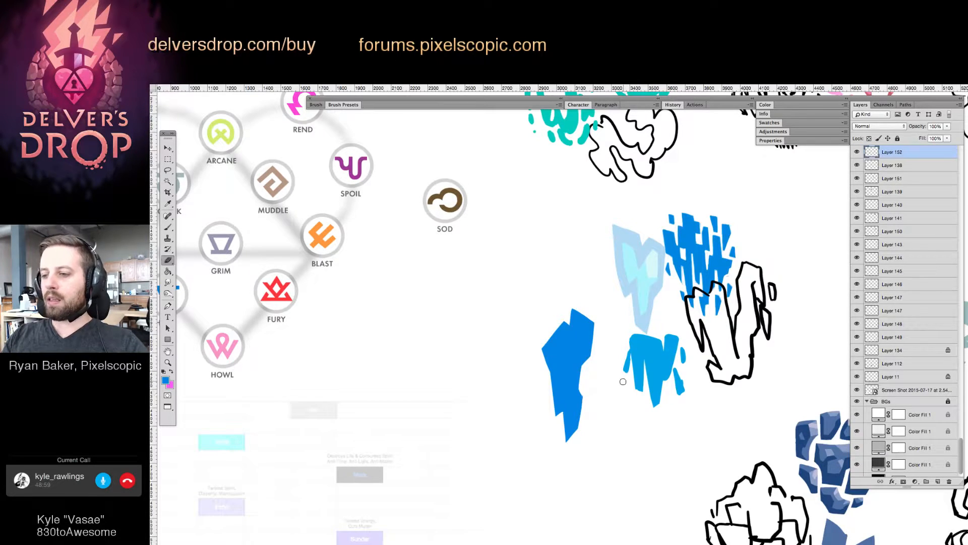
key(z)
mouse_move(623, 381)
mouse_down()
mouse_move(567, 428)
mouse_move(564, 446)
mouse_up()
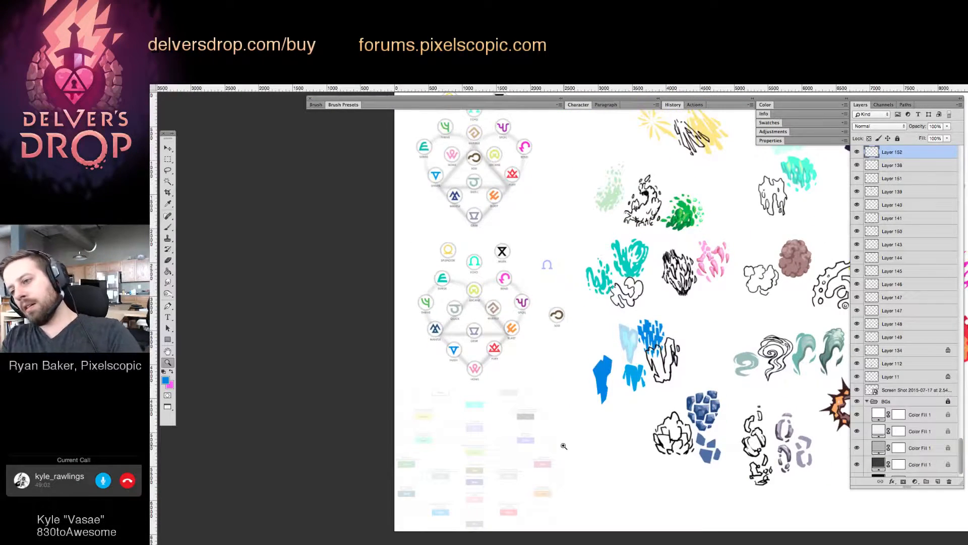
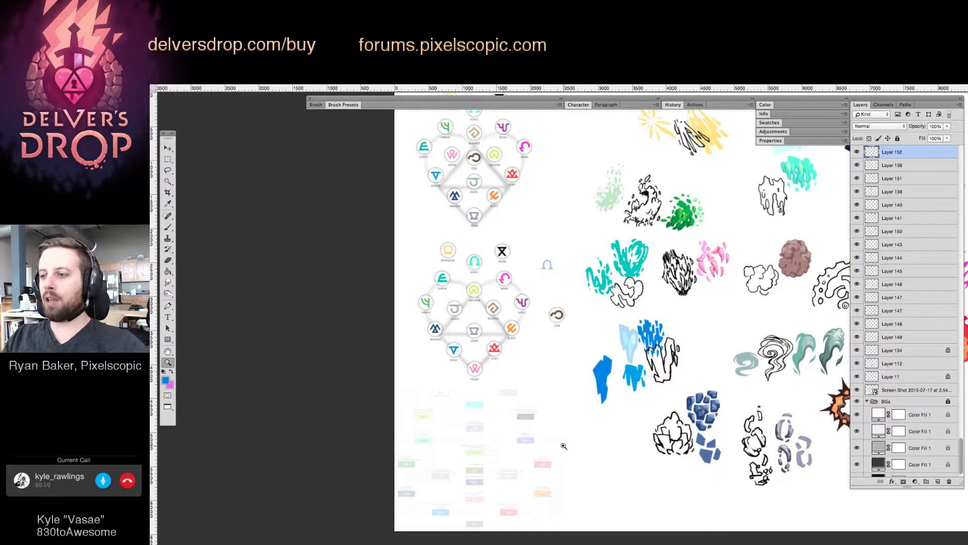
Set the foreground colour to a lighter cyan-blue, 3dc6ff, for the shard's highlights.
click(600, 376)
key(b)
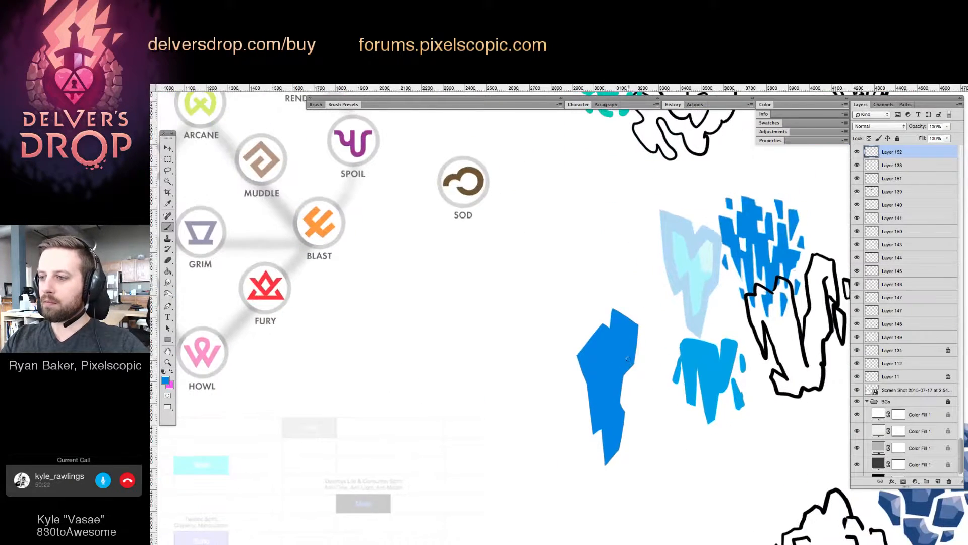
click(166, 379)
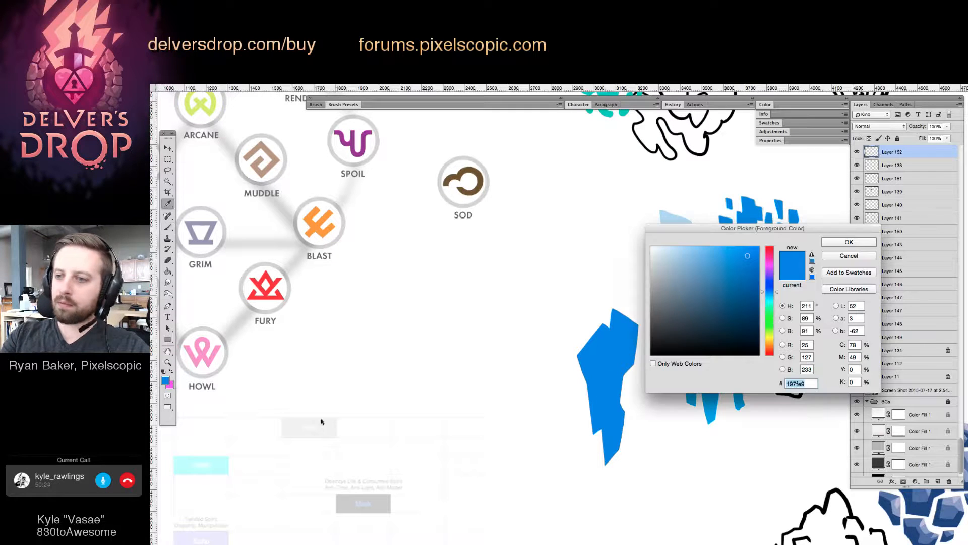
click(771, 293)
click(769, 298)
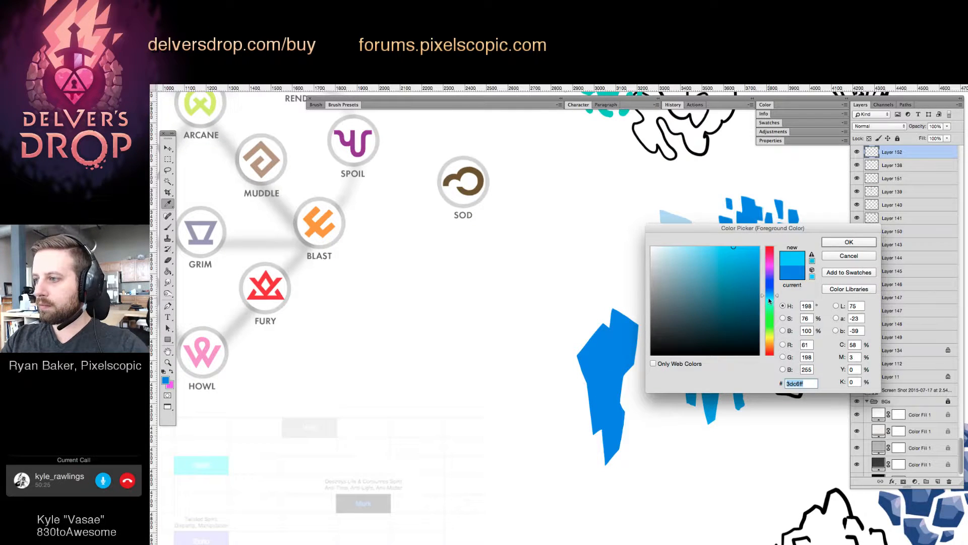
key(Return)
Outline a narrow four-sided facet along the shard's upper right edge with the Brush and fill it with the cyan-blue.
key(z)
click(626, 372)
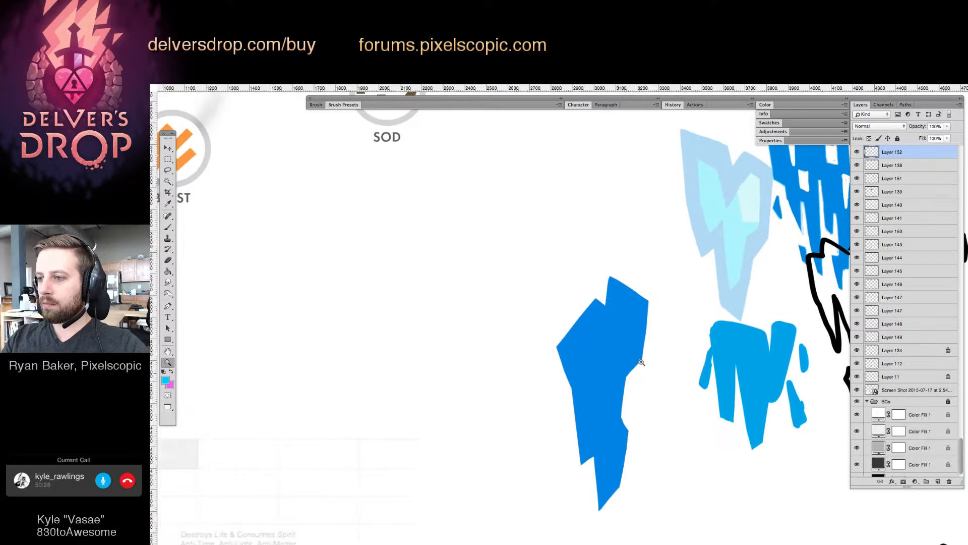
click(626, 367)
key(b)
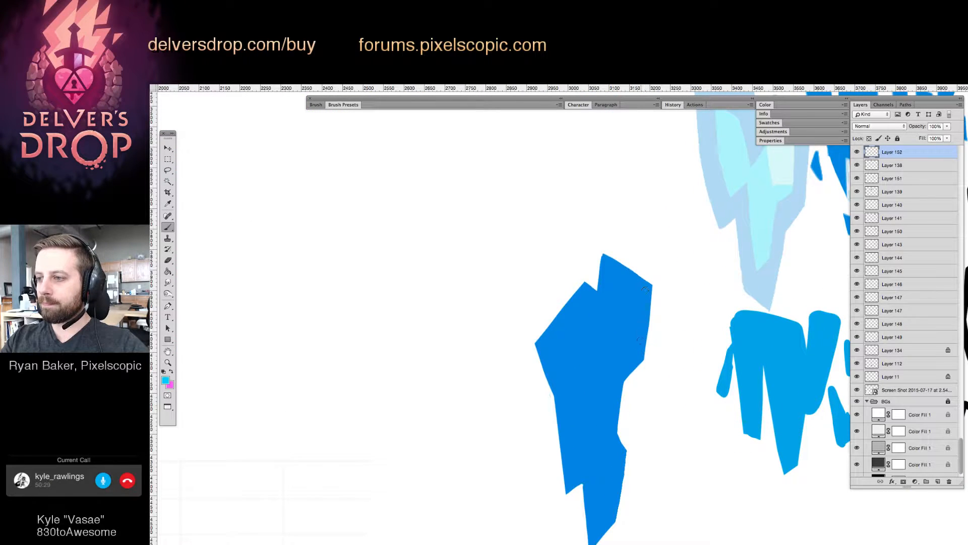
drag(637, 356, 646, 292)
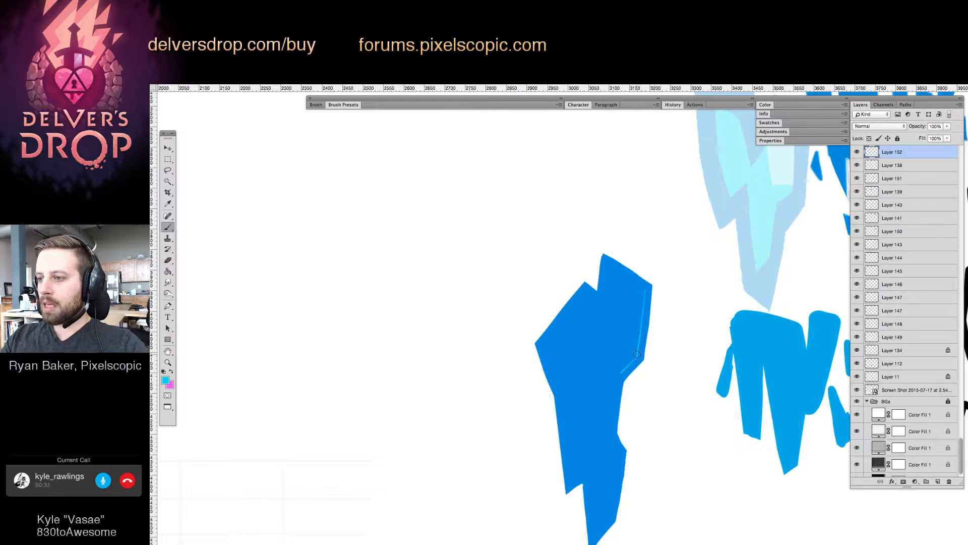
mouse_move(646, 291)
mouse_down()
mouse_move(622, 309)
mouse_move(616, 378)
mouse_up()
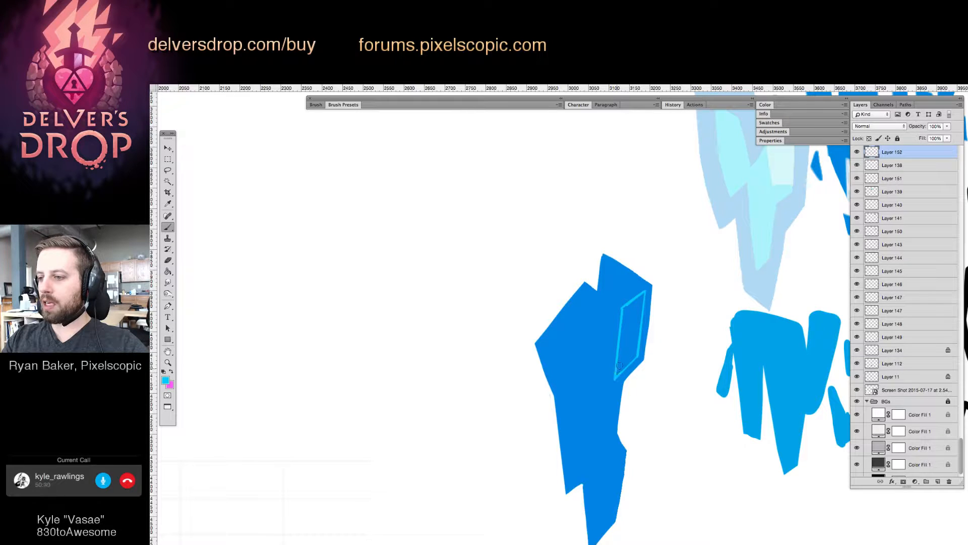
key(g)
click(630, 347)
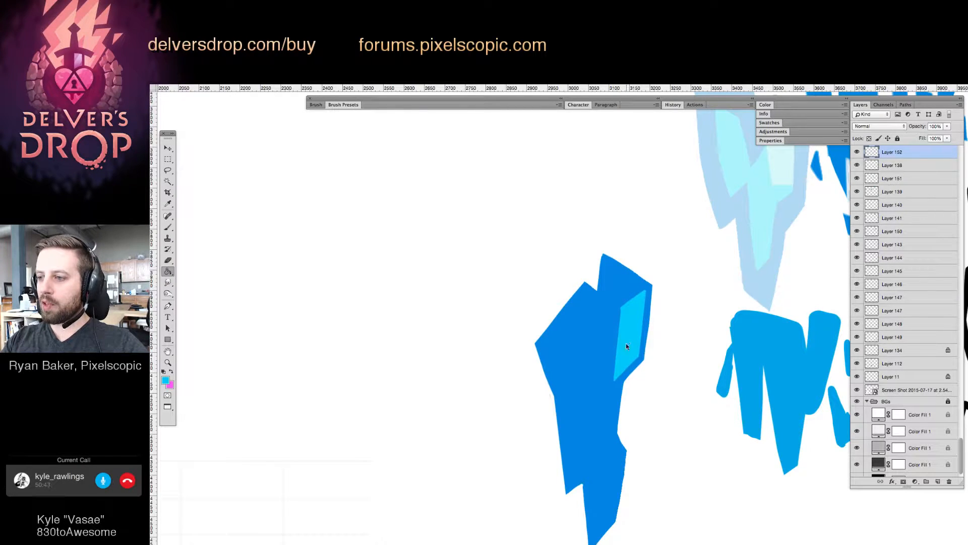
Sharpen the upper cyan facet's corners and edges with the Brush, alternating between blue and cyan sampled from the shard.
key(b)
alt+click(618, 307)
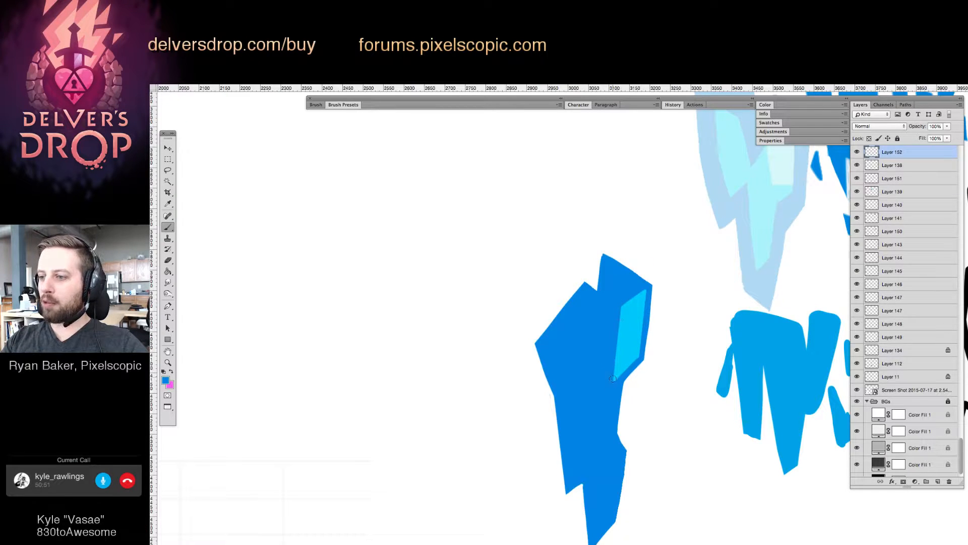
drag(613, 379, 618, 345)
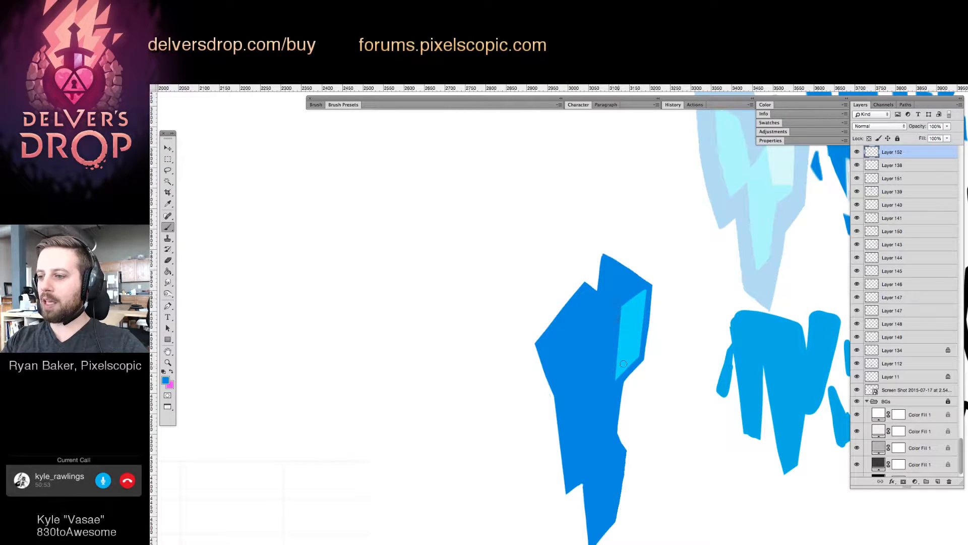
alt+click(633, 354)
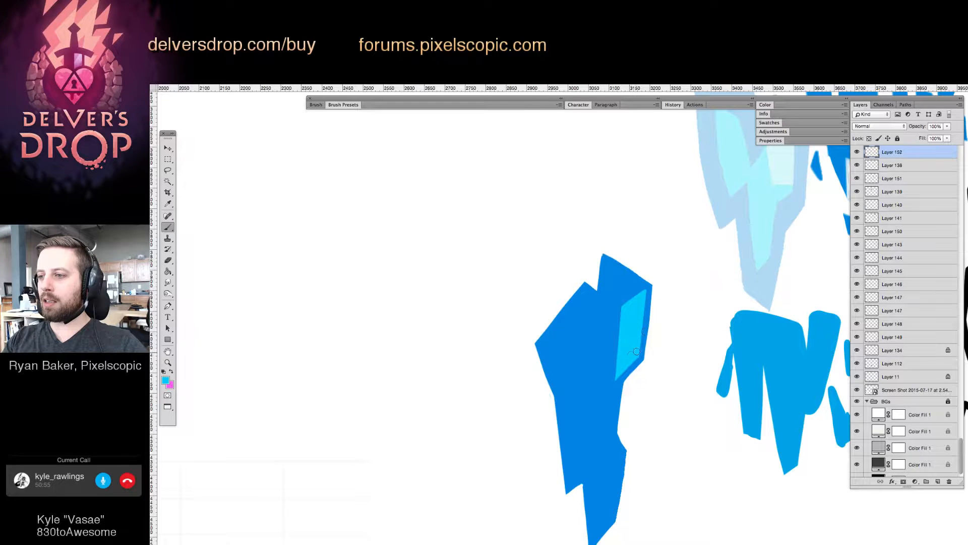
alt+click(638, 285)
drag(647, 288, 623, 304)
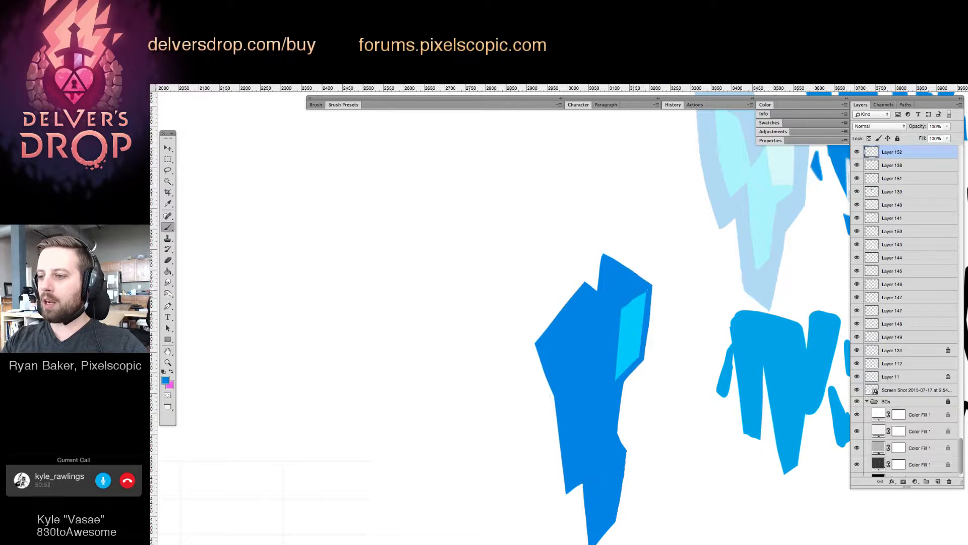
alt+click(636, 315)
alt+click(647, 303)
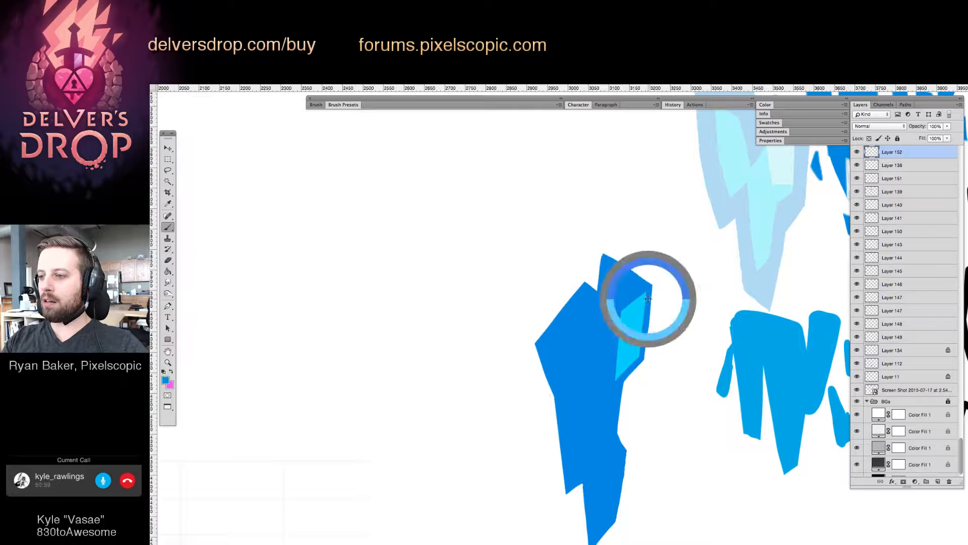
mouse_move(643, 323)
mouse_down()
mouse_move(638, 354)
mouse_move(664, 334)
mouse_up()
alt+click(639, 334)
Smooth the bend on the shard's left side below its outer corner using the Eraser and Brush.
super+click(635, 397)
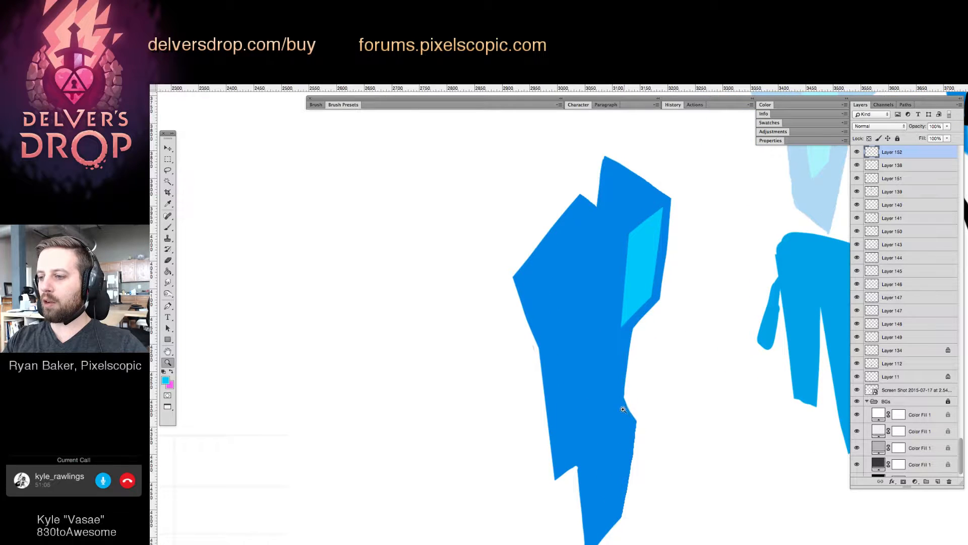
alt+click(631, 376)
key(e)
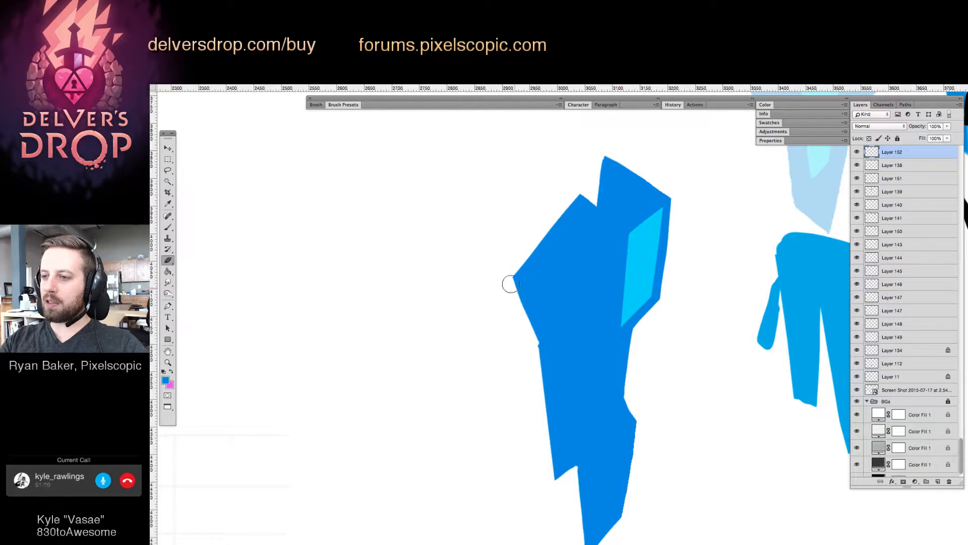
key(b)
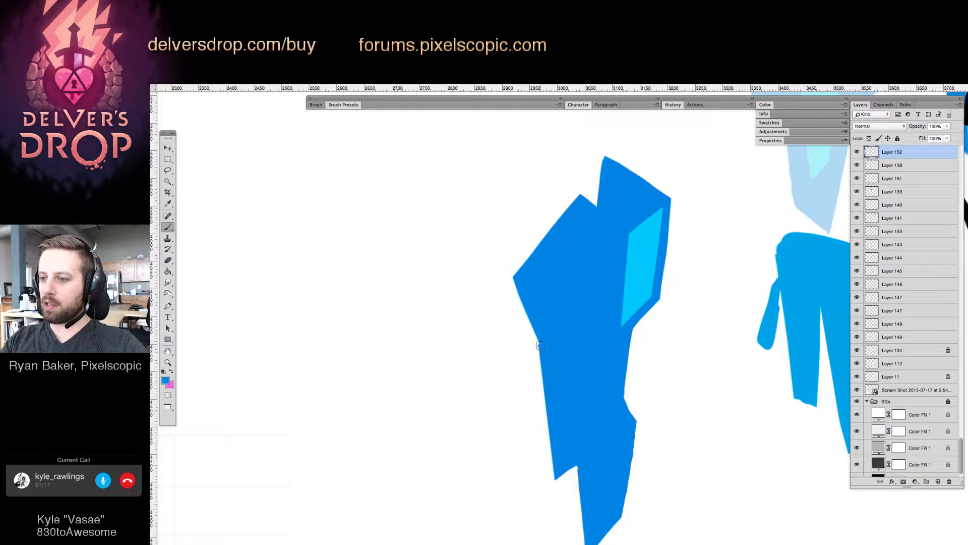
alt+click(636, 301)
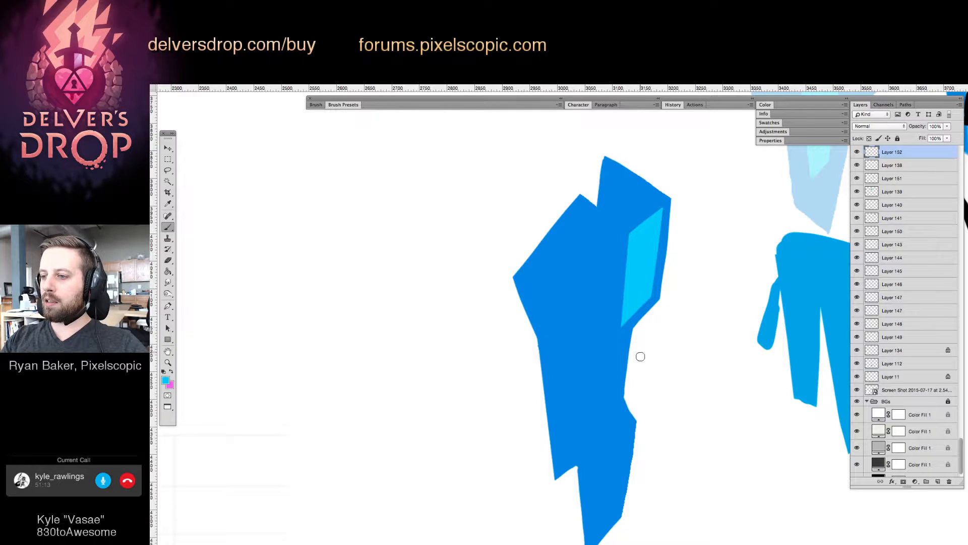
Straighten the notch on the shard's lower right side with the Eraser and the sampled base blue.
scroll(641, 368, down, 1)
scroll(633, 386, down, 2)
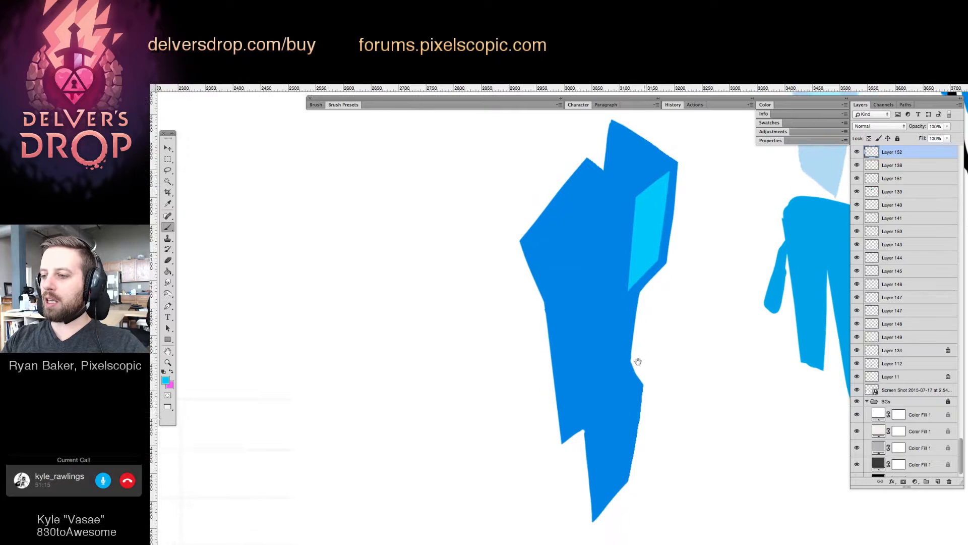
key(e)
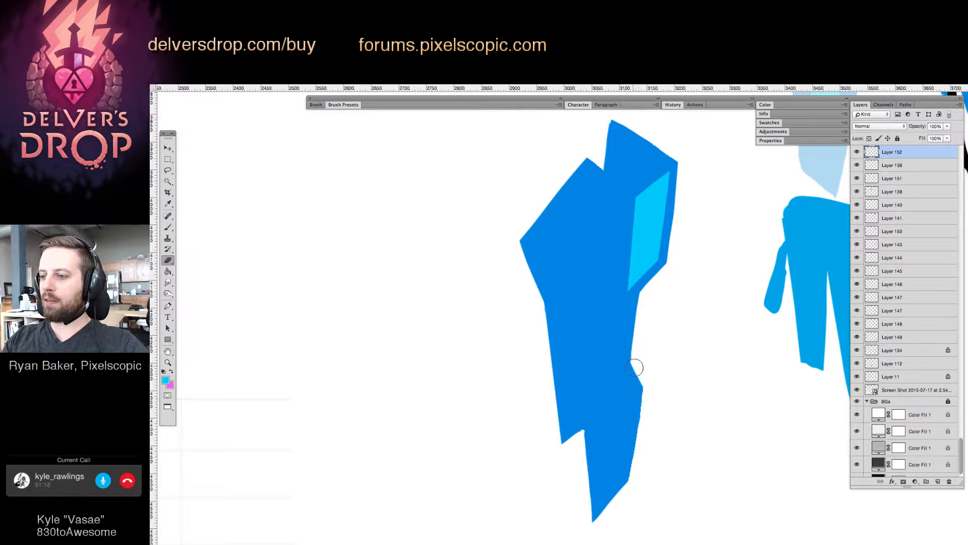
key(b)
alt+click(628, 352)
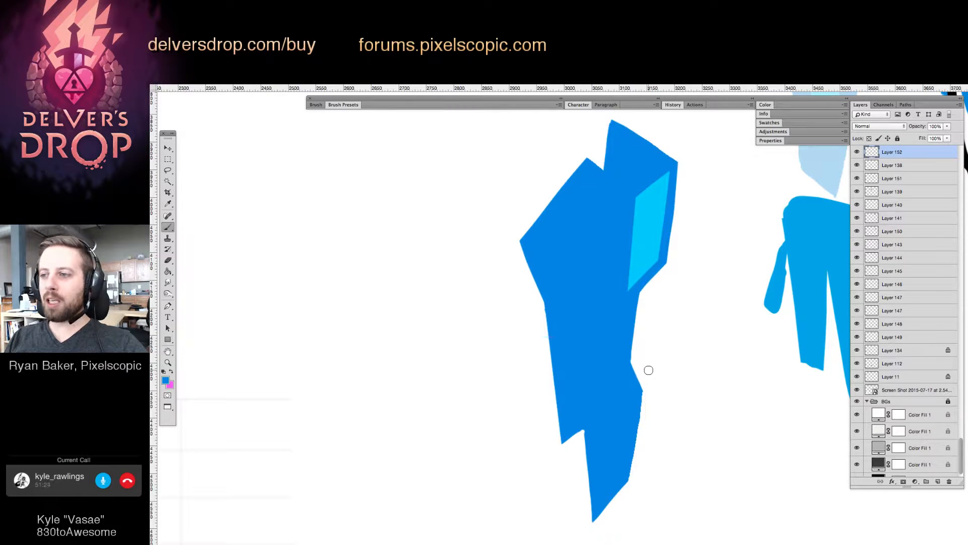
Outline a second narrow facet along the shard's lower right edge in the sampled cyan and fill it.
alt+click(642, 246)
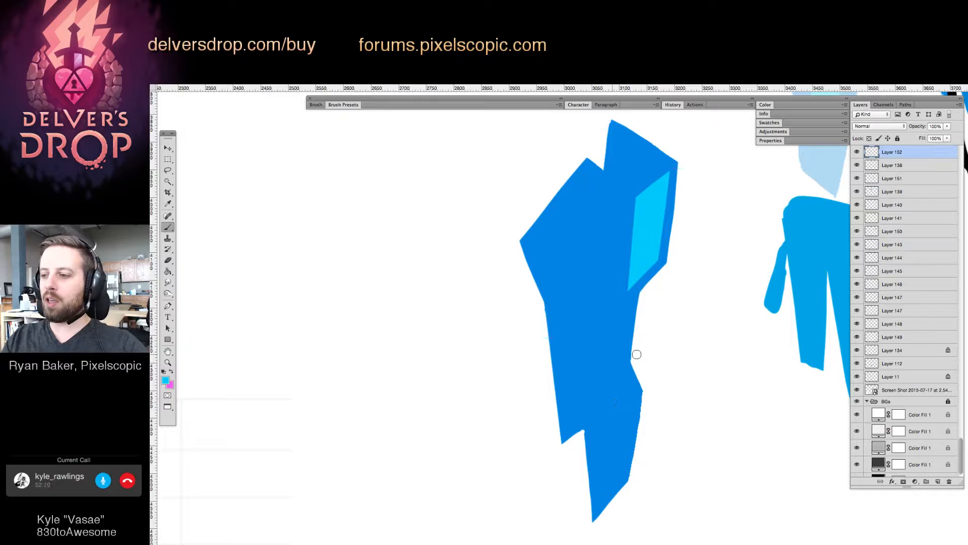
drag(635, 392, 613, 409)
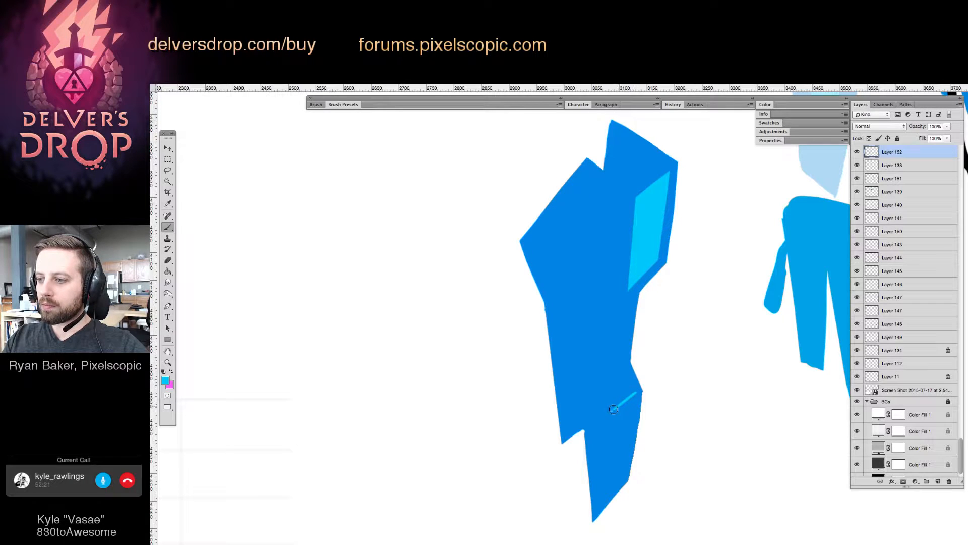
shift+click(603, 494)
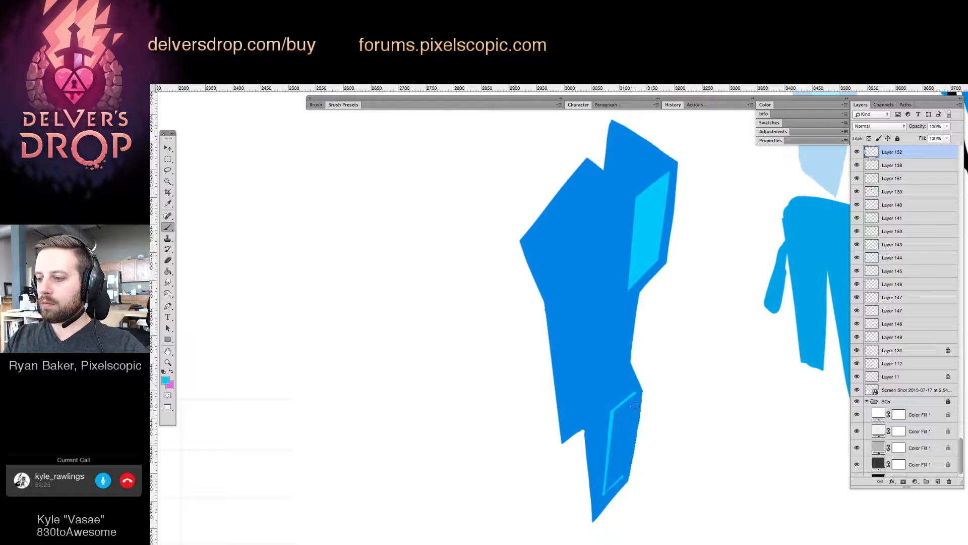
key(g)
click(626, 428)
key(b)
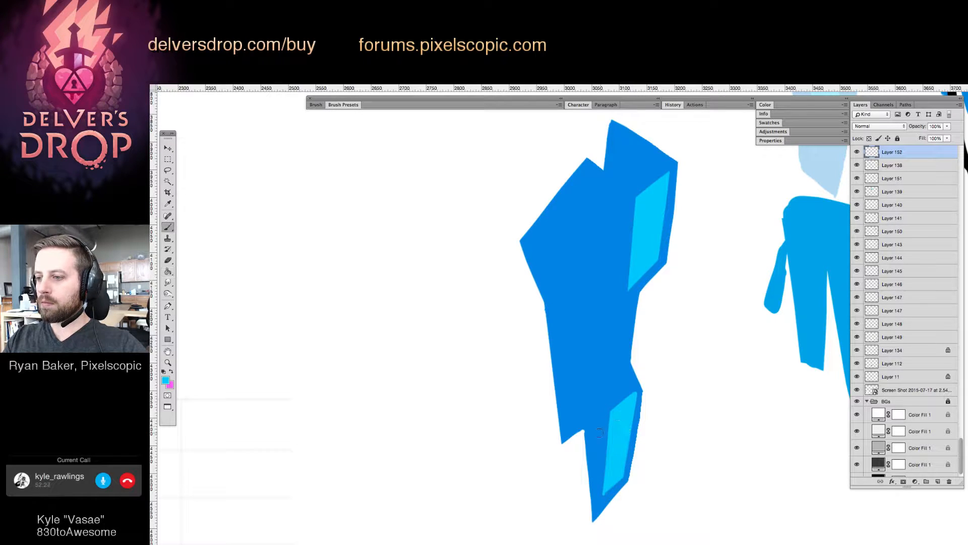
Widen the left side of the shard's lower spike with base blue and trim its tip with the Eraser.
alt+click(598, 433)
mouse_move(584, 430)
mouse_down()
mouse_move(586, 467)
mouse_move(582, 424)
mouse_move(590, 489)
mouse_up()
click(582, 434)
shift+click(588, 513)
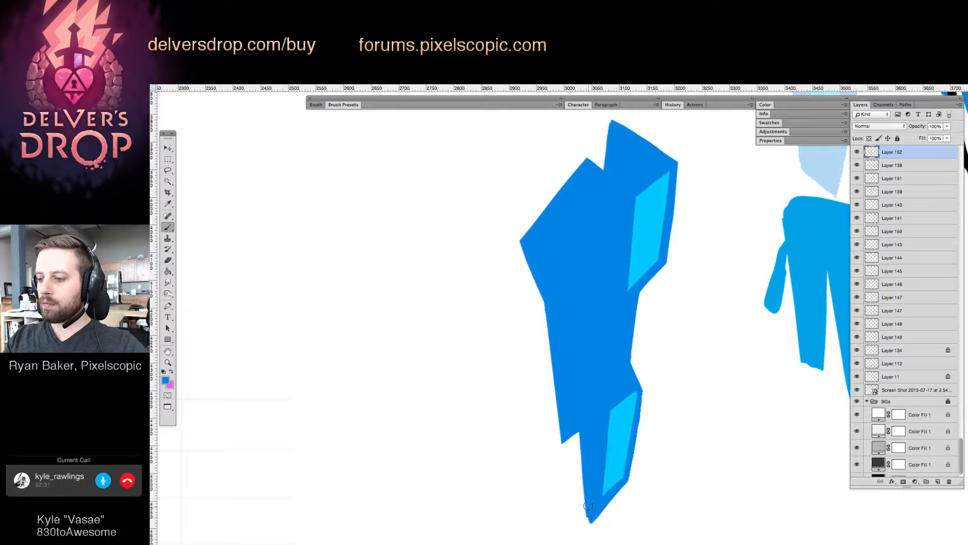
key(e)
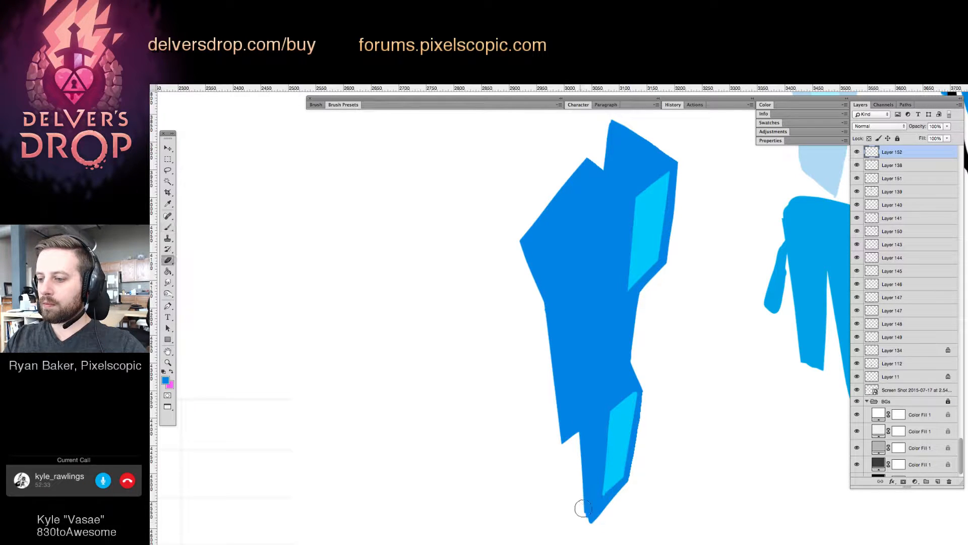
drag(580, 510, 588, 503)
key(b)
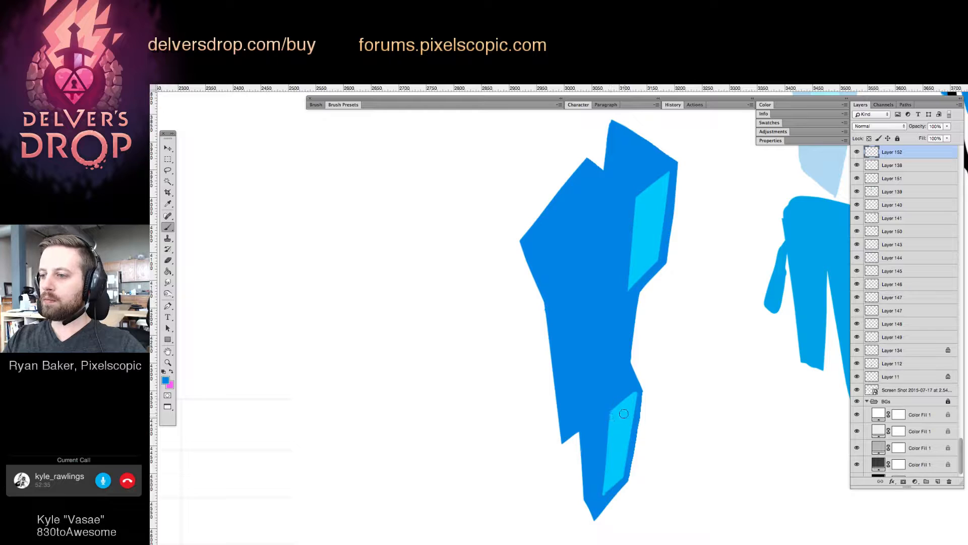
Sample the shard's base blue and shift it to a darker blue with hue 225 and brightness 82%.
alt+click(624, 415)
drag(639, 327, 635, 355)
alt+click(615, 344)
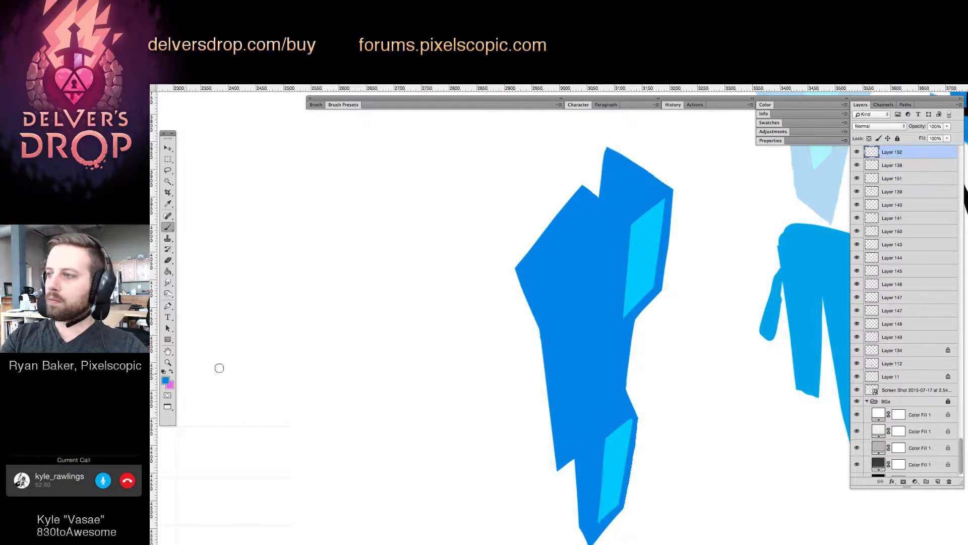
click(766, 105)
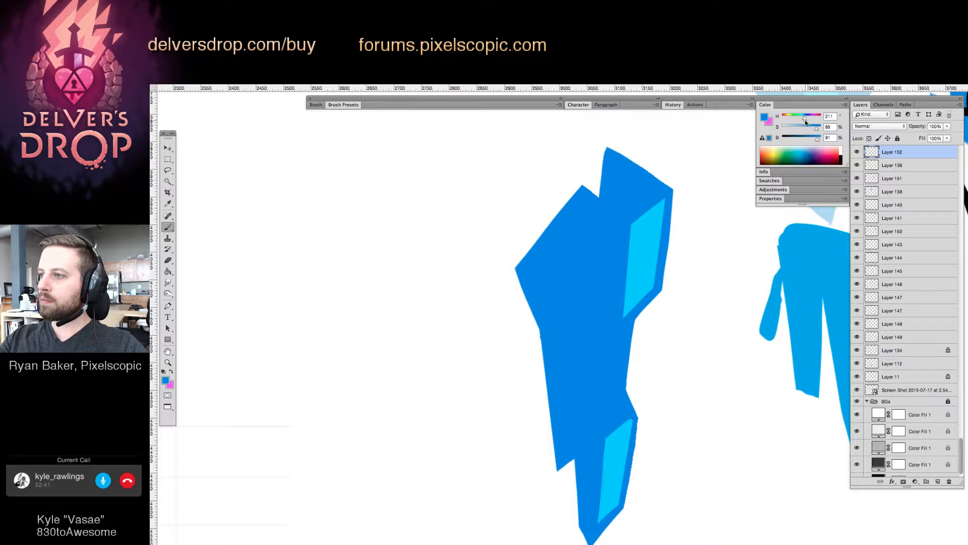
drag(806, 119, 814, 137)
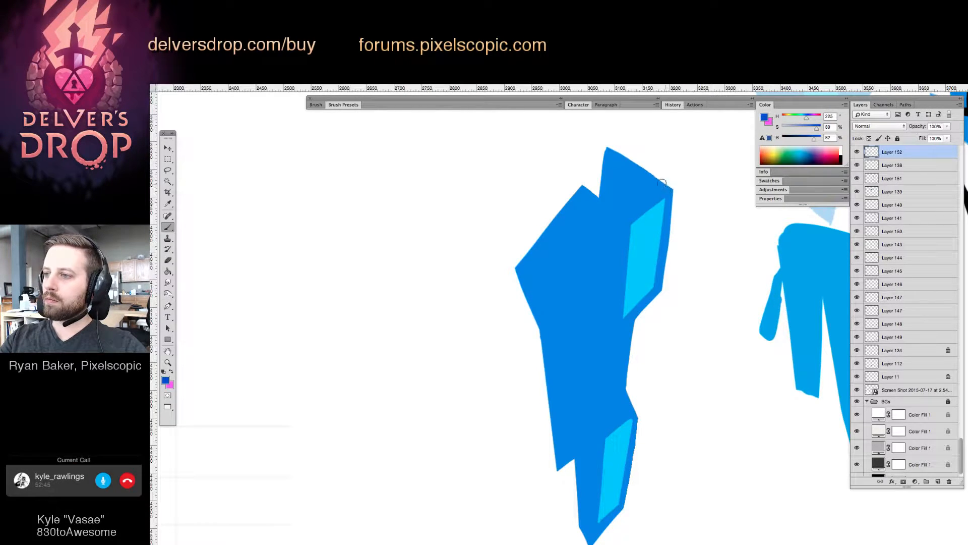
Outline a V-shaped facet below the shard's upper peaks and fill it with dark blue, raising the colour's brightness to 93%.
shift+click(607, 218)
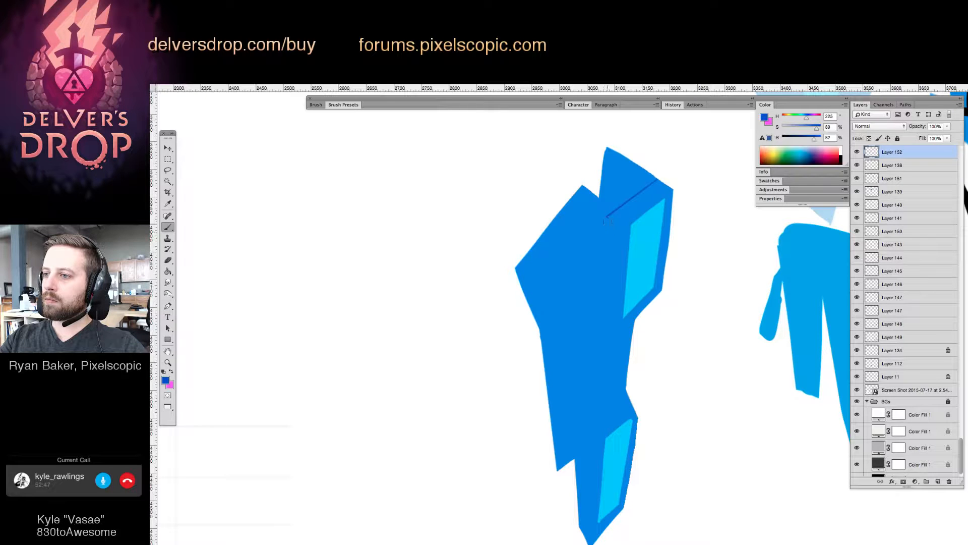
shift+click(600, 291)
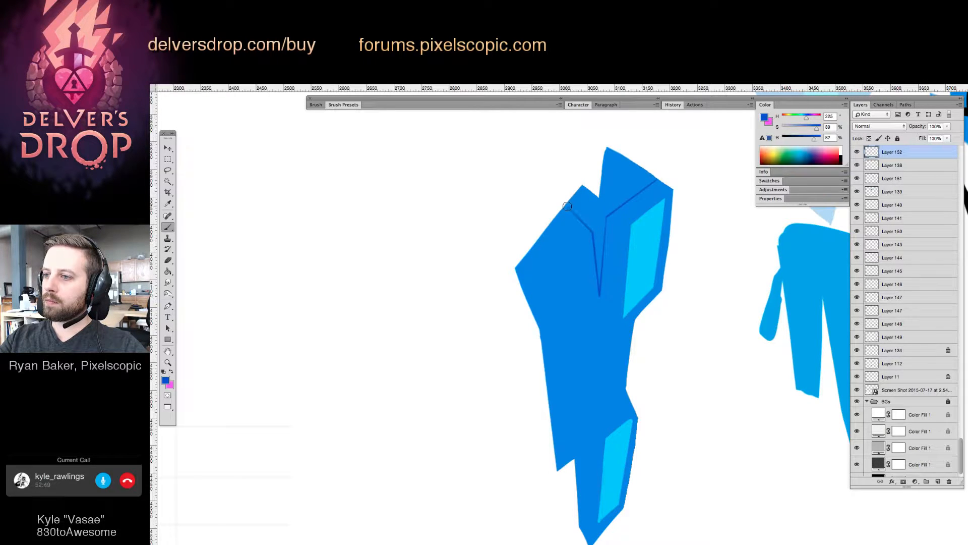
key(g)
click(589, 210)
key(ctrl+z)
key(b)
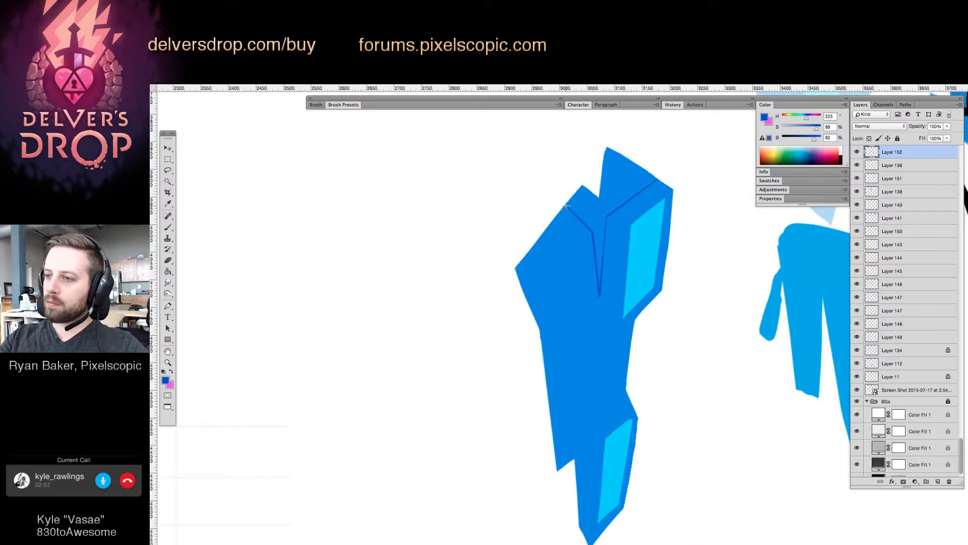
key(g)
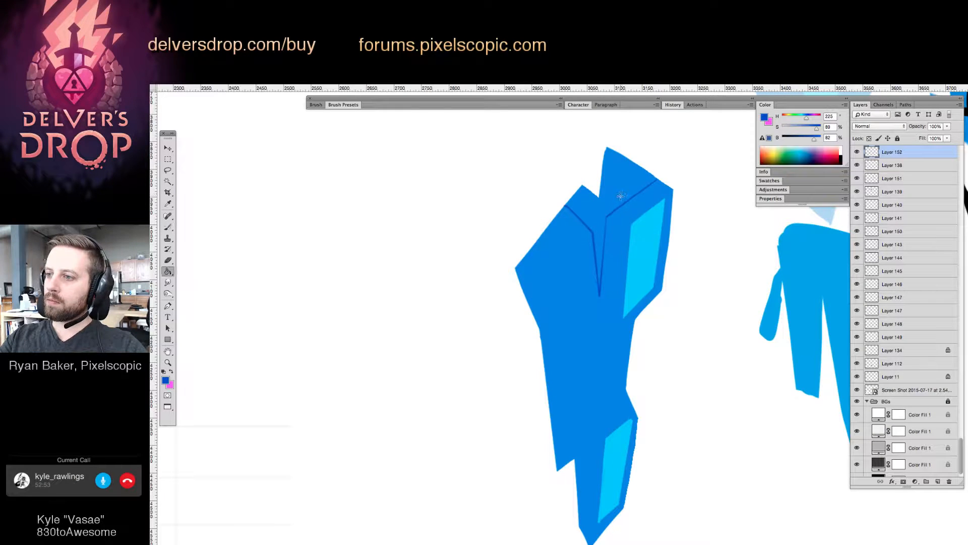
click(622, 196)
drag(814, 135, 818, 137)
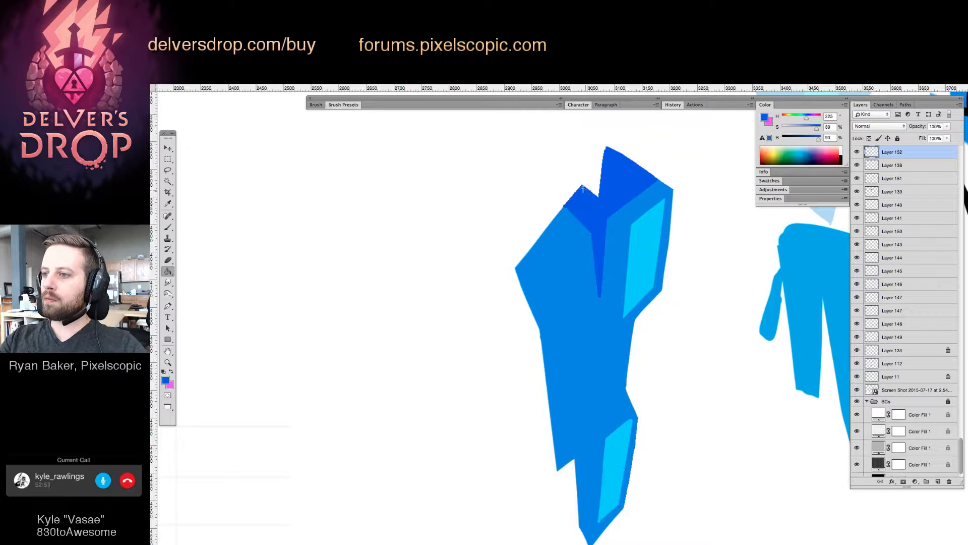
Trim the shard's left corner and clean up the dark facet's outer edge with the Eraser and Brush.
key(e)
key(b)
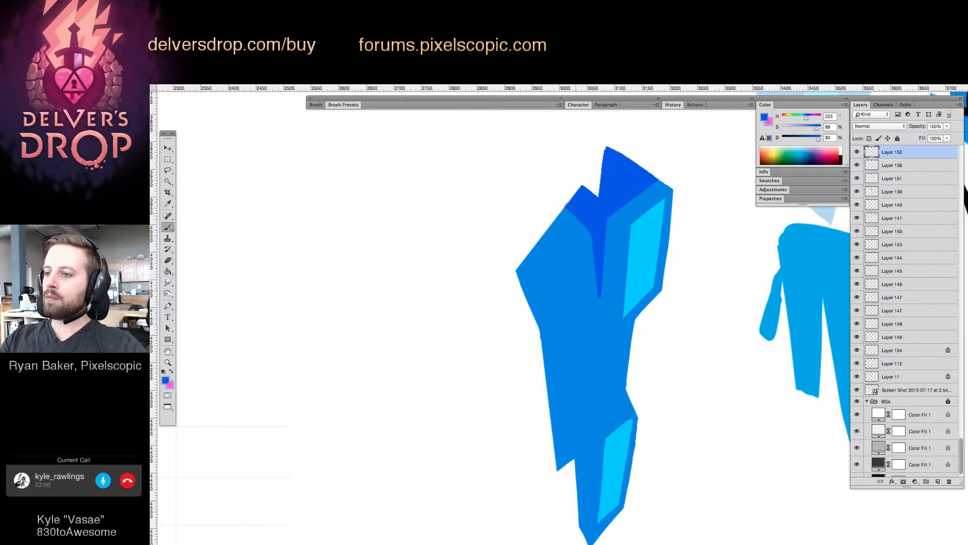
key(e)
key(b)
Sample the facet's cyan and lighten it to hue 190, saturation 46% and brightness 100%.
alt+click(650, 244)
click(800, 127)
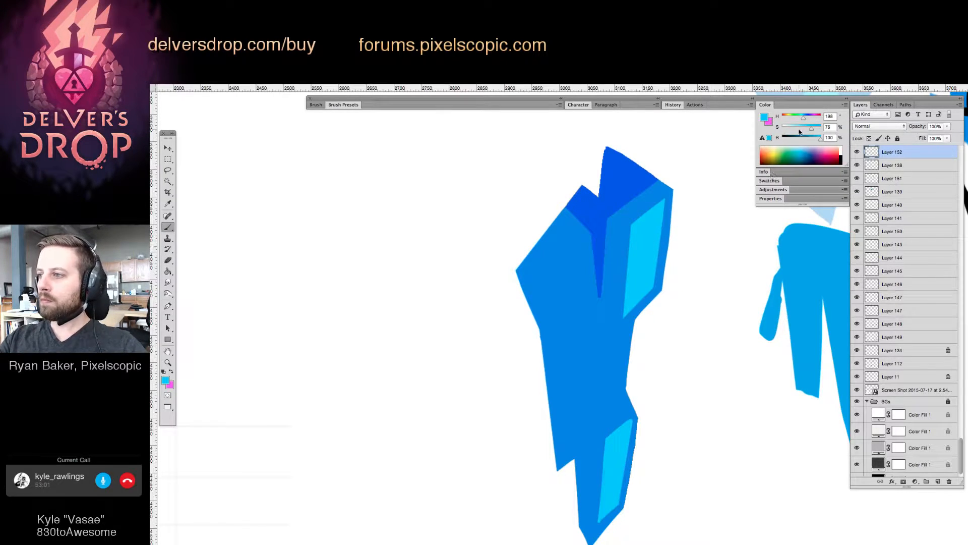
drag(805, 121, 803, 121)
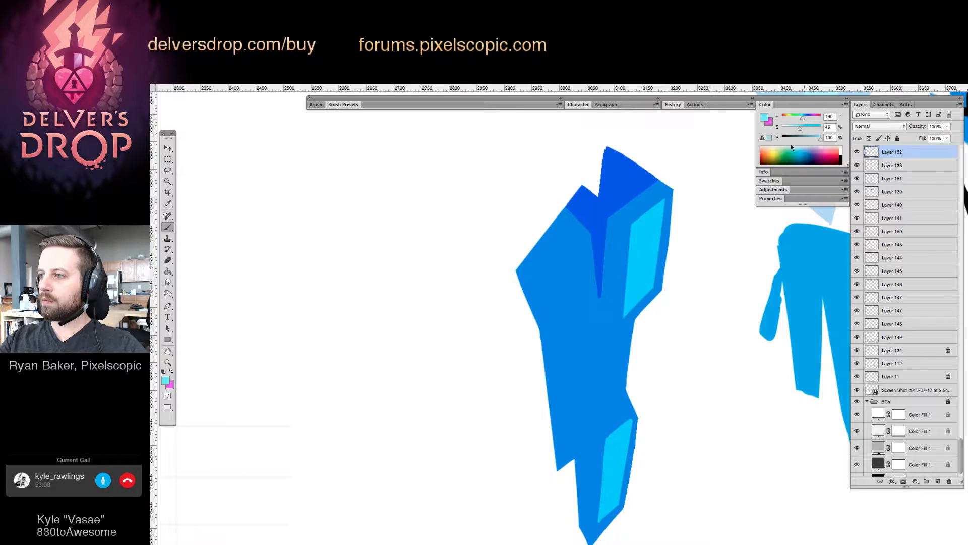
Fill the upper light facet with pale cyan, lowering the colour's saturation to 34%.
key(g)
click(640, 246)
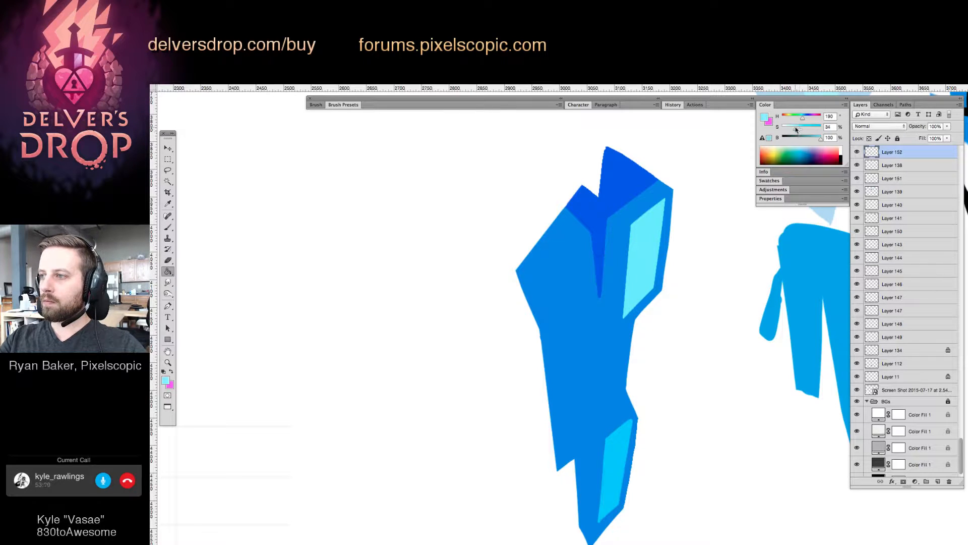
click(640, 273)
Sample the lower facet's cyan, then outline and fill a side face between the pale upper facet and the dark V-shaped facet.
alt+click(614, 451)
key(b)
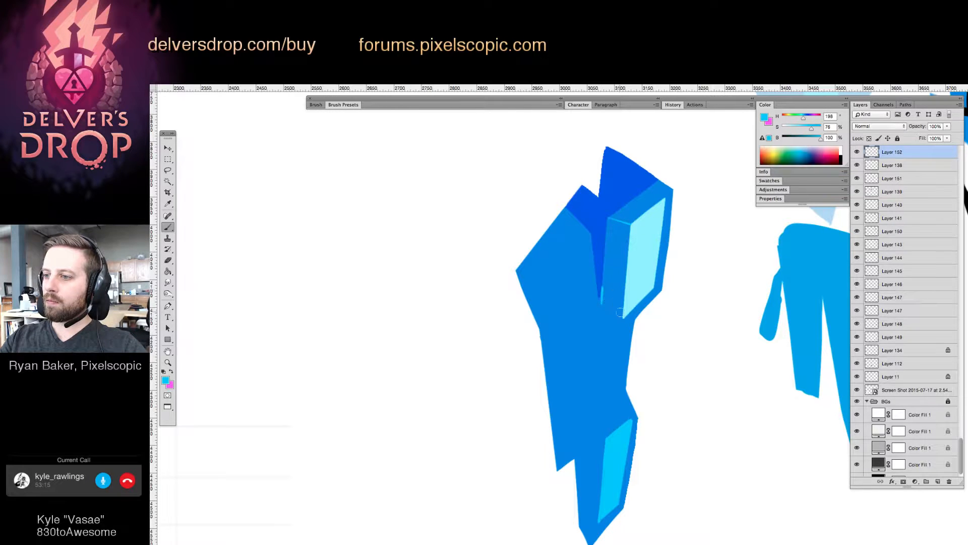
drag(622, 317, 600, 302)
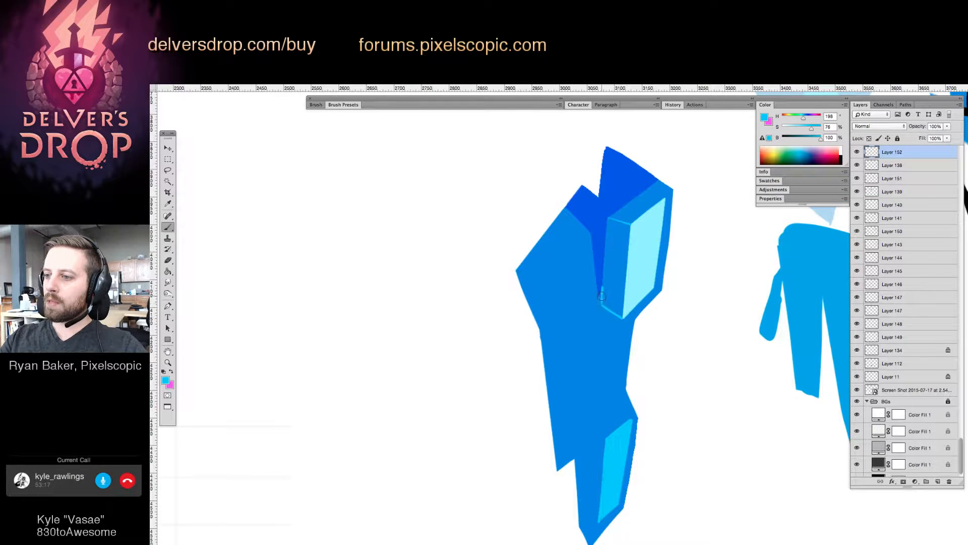
key(g)
click(615, 264)
Sample the medium blue and clean up the band above the upper light facets with the Brush and Eraser.
key(b)
alt+click(659, 181)
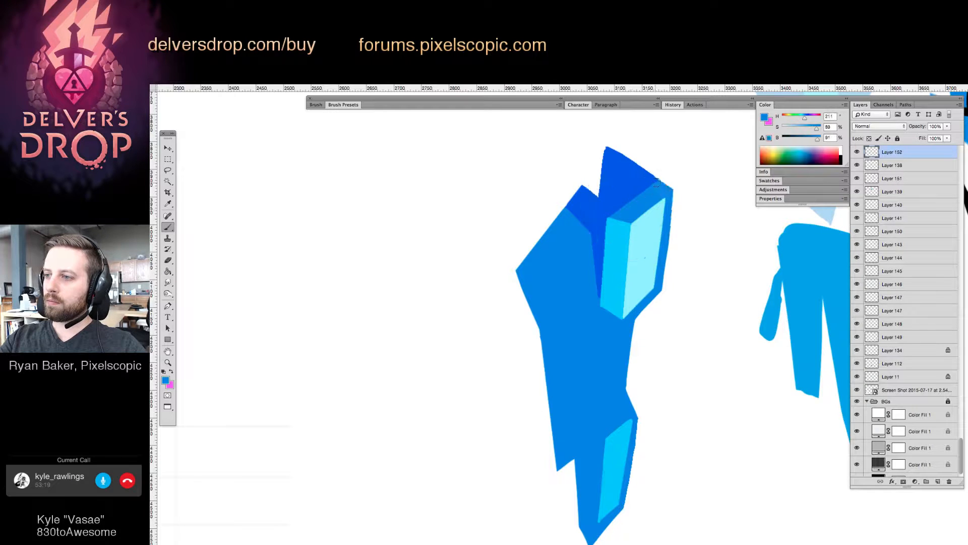
drag(614, 212, 662, 169)
key(e)
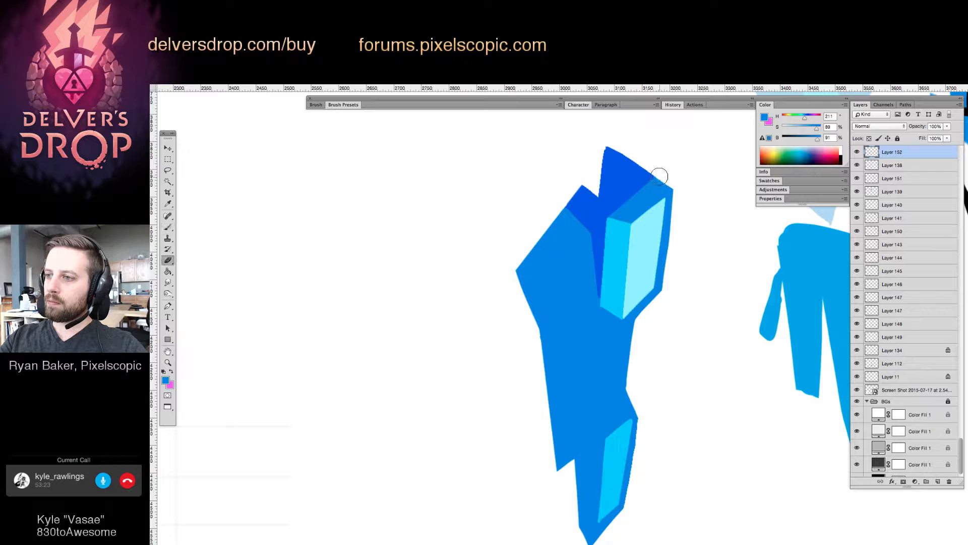
key(b)
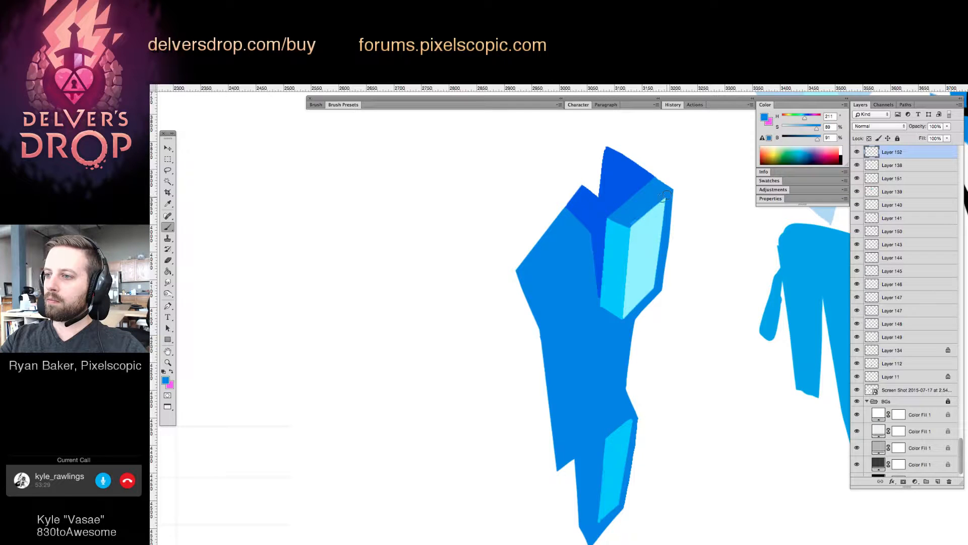
Sample the dark blue and outline a narrow facet along the shard's right edge, between the upper and lower light facets.
key(z)
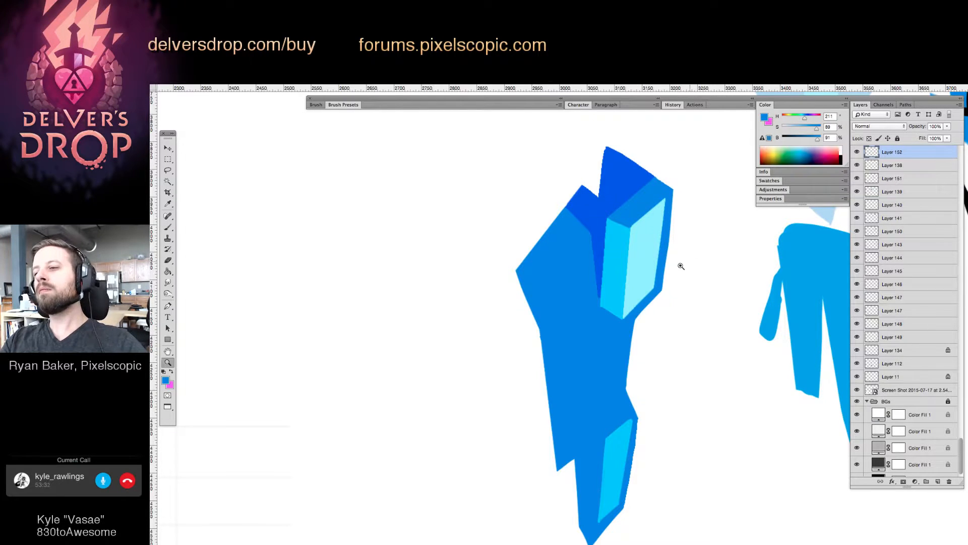
drag(679, 265, 614, 357)
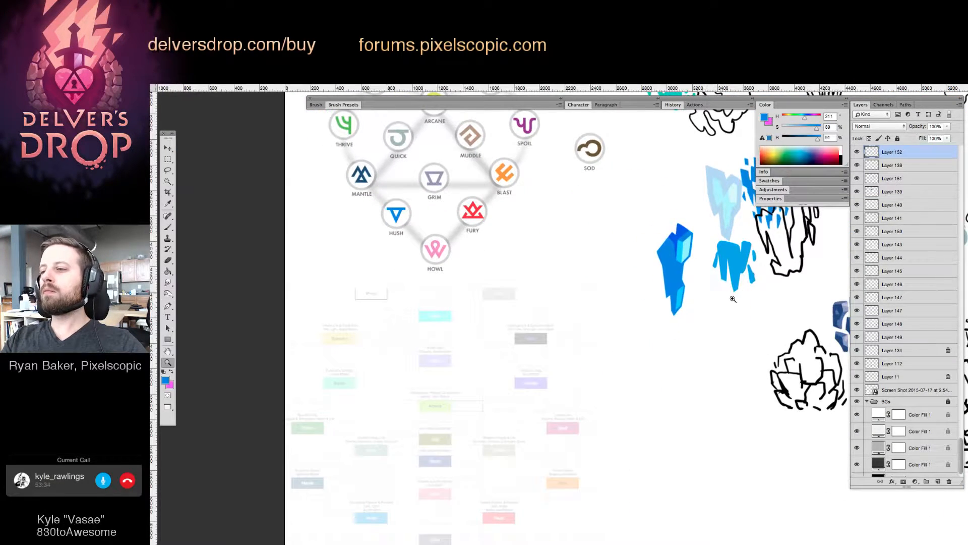
mouse_move(745, 341)
mouse_down()
mouse_move(689, 301)
mouse_move(747, 304)
mouse_up()
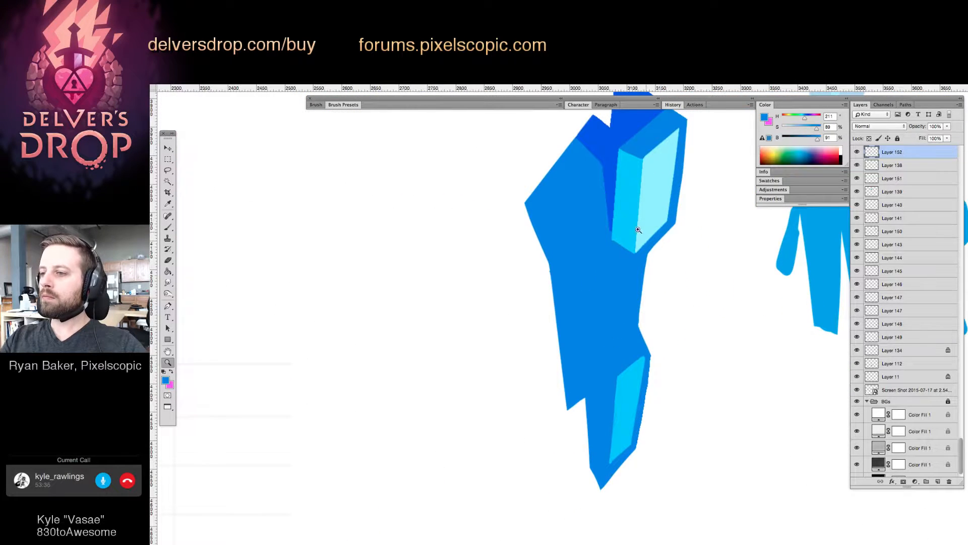
key(b)
alt+click(627, 237)
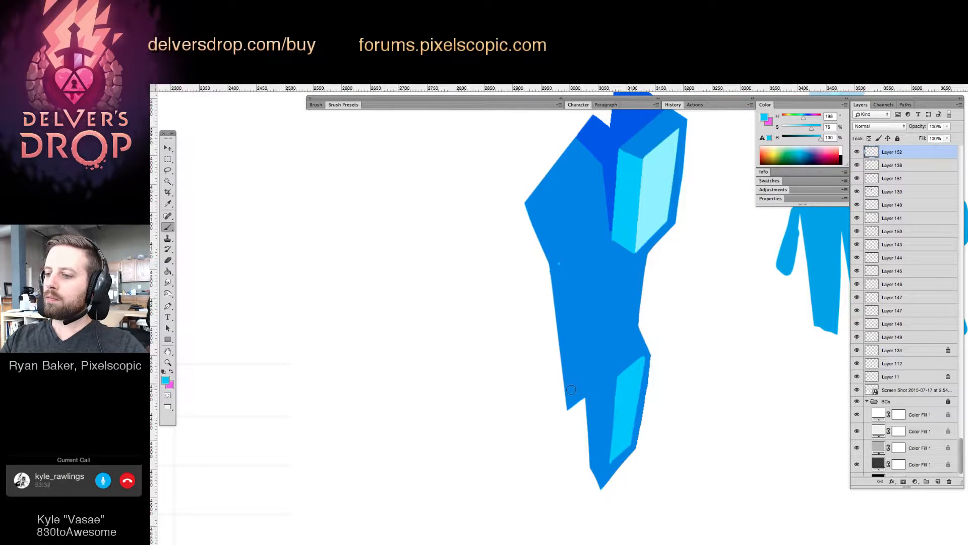
alt+click(619, 195)
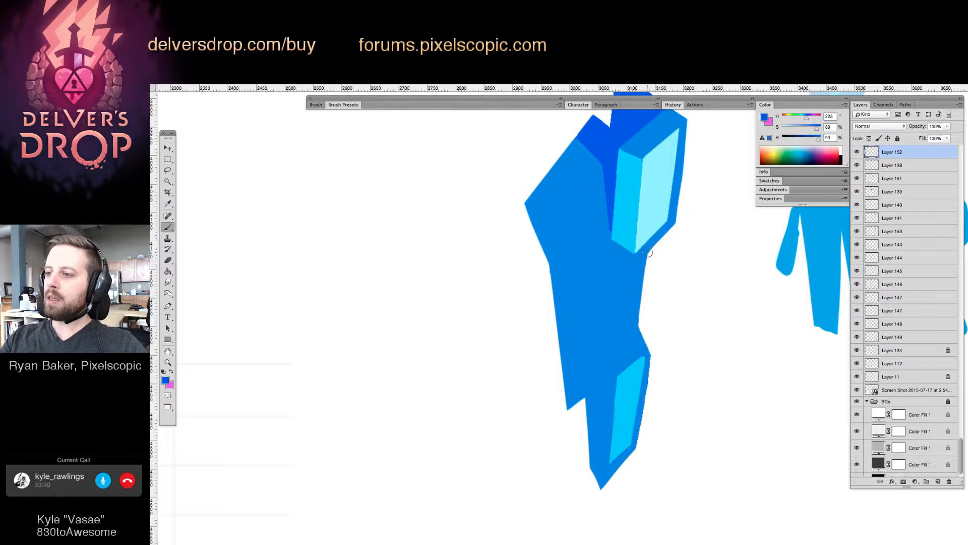
shift+click(624, 336)
shift+click(641, 323)
Close the gaps in the right-edge facet's outline, fill it with dark blue and tidy its outer edge.
key(g)
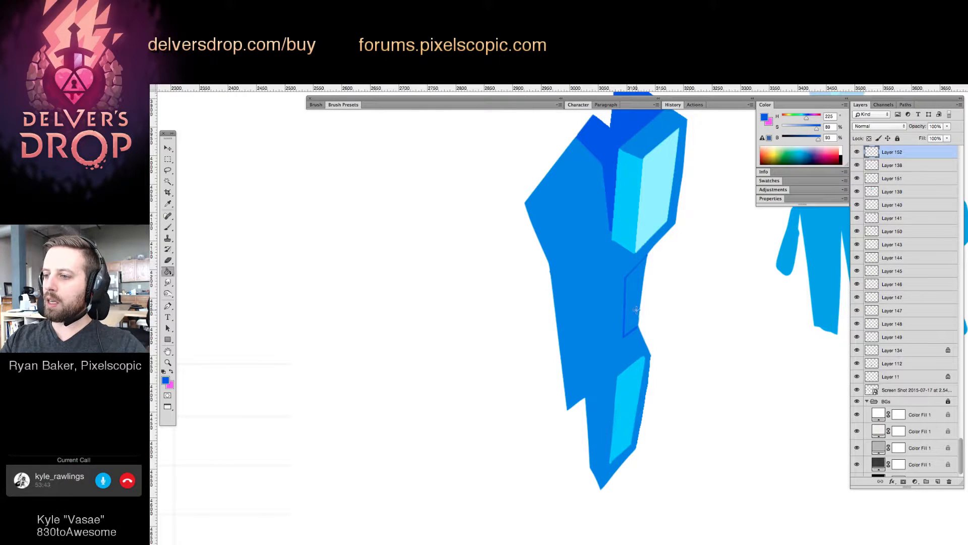
click(635, 315)
key(super+z)
key(b)
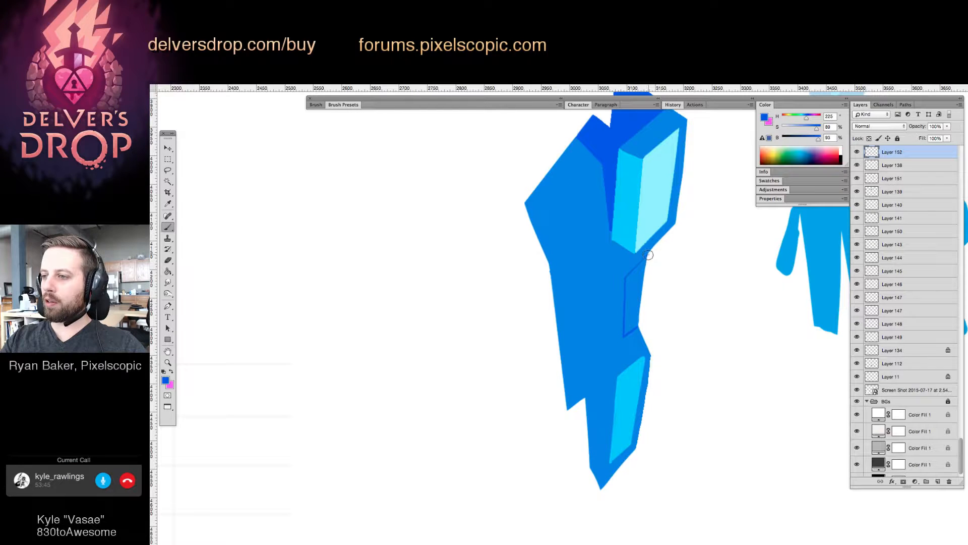
key(g)
click(635, 289)
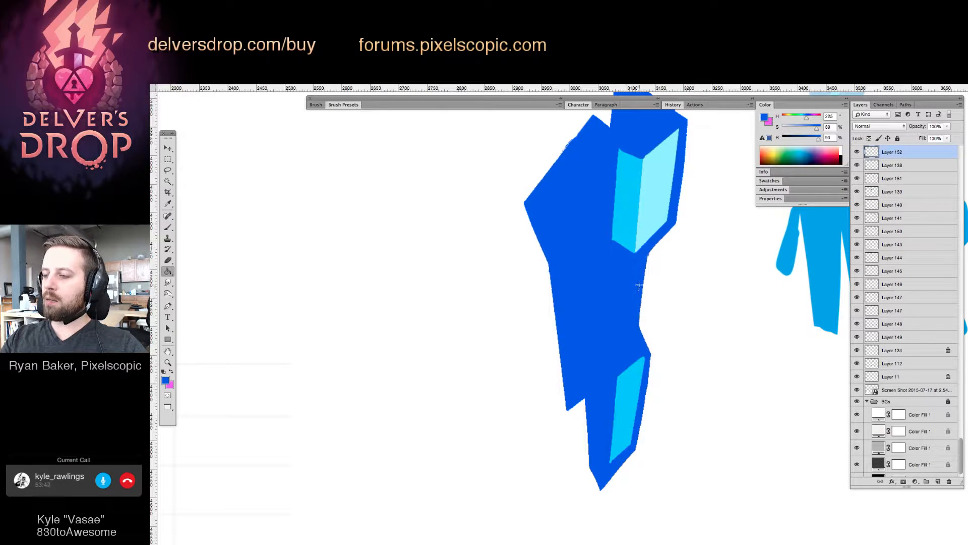
key(super+z)
scroll(650, 270, up, 3)
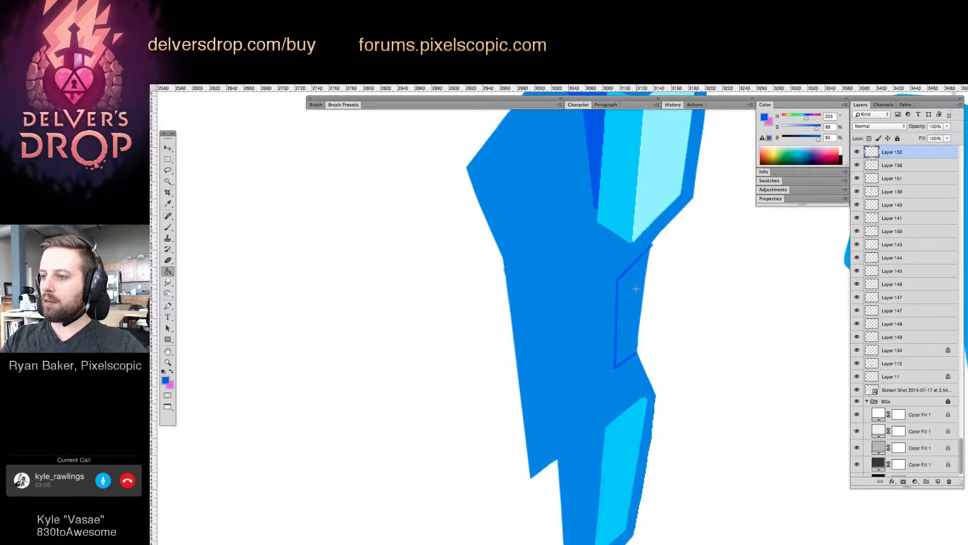
click(635, 291)
key(super+z)
key(b)
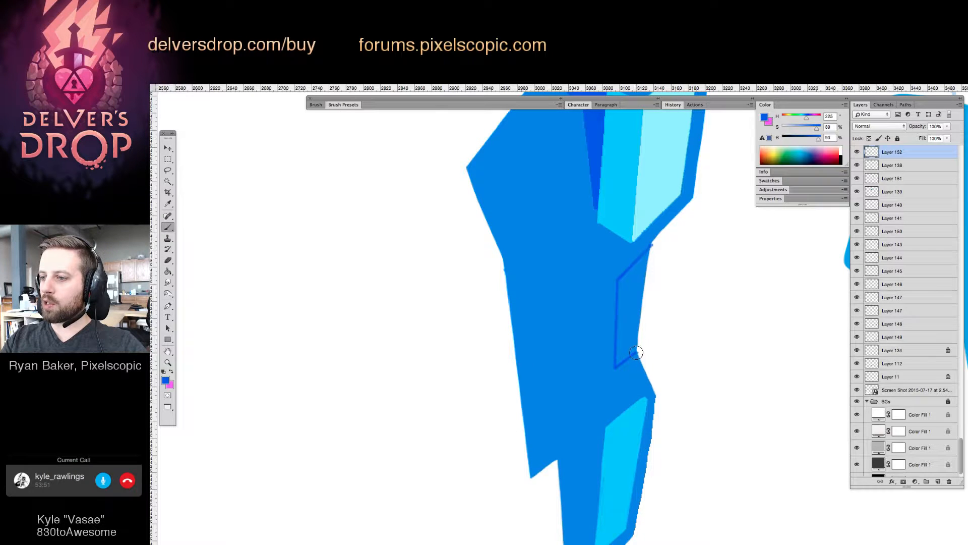
key(g)
click(635, 326)
key(e)
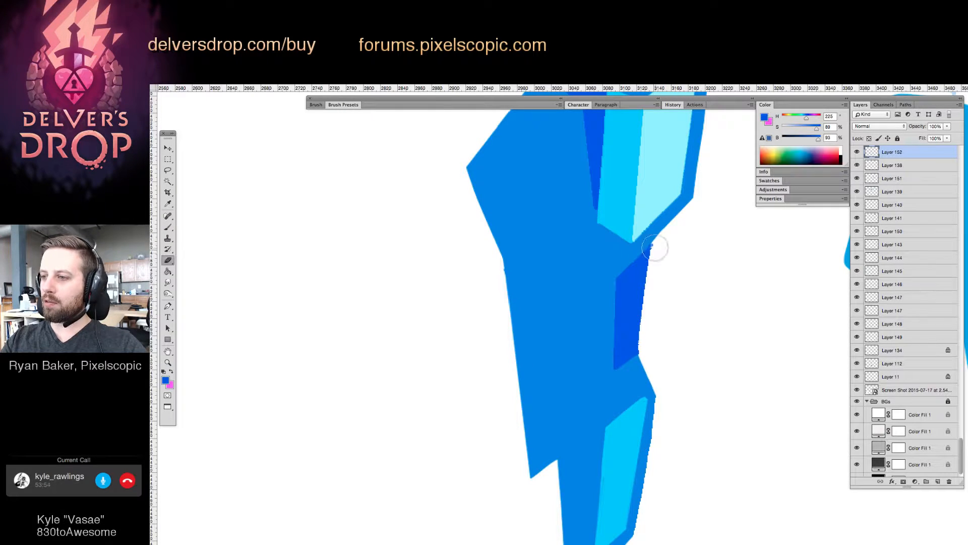
Outline a long dark blue facet down the shard's left edge, from its left corner to the lower left tip.
key(z)
mouse_move(662, 256)
mouse_down()
mouse_move(631, 296)
mouse_move(649, 363)
mouse_up()
key(b)
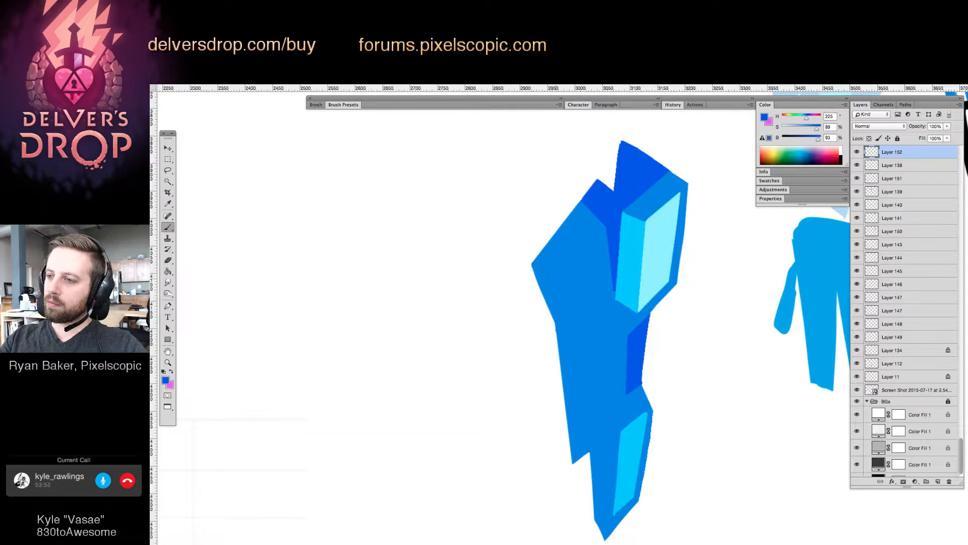
drag(534, 265, 566, 289)
shift+click(583, 330)
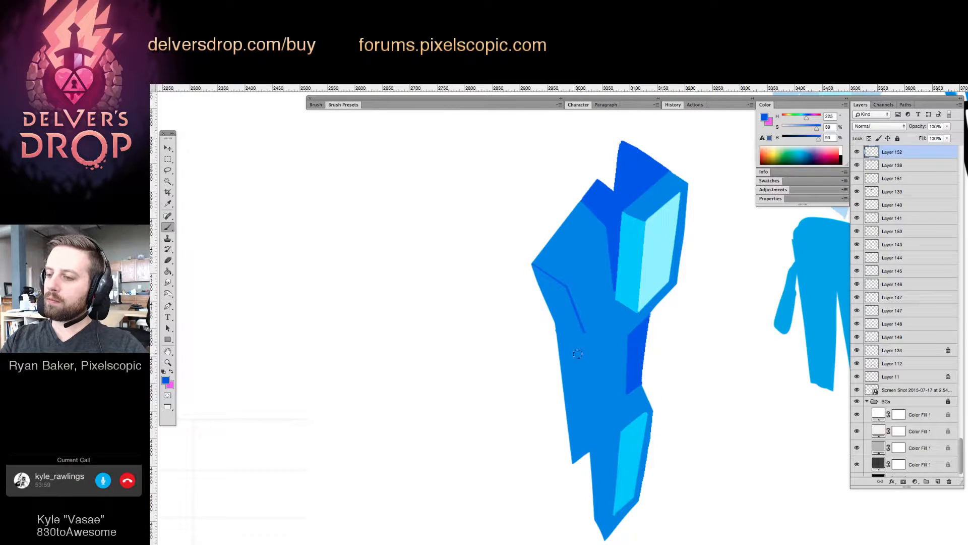
shift+click(574, 380)
shift+click(575, 458)
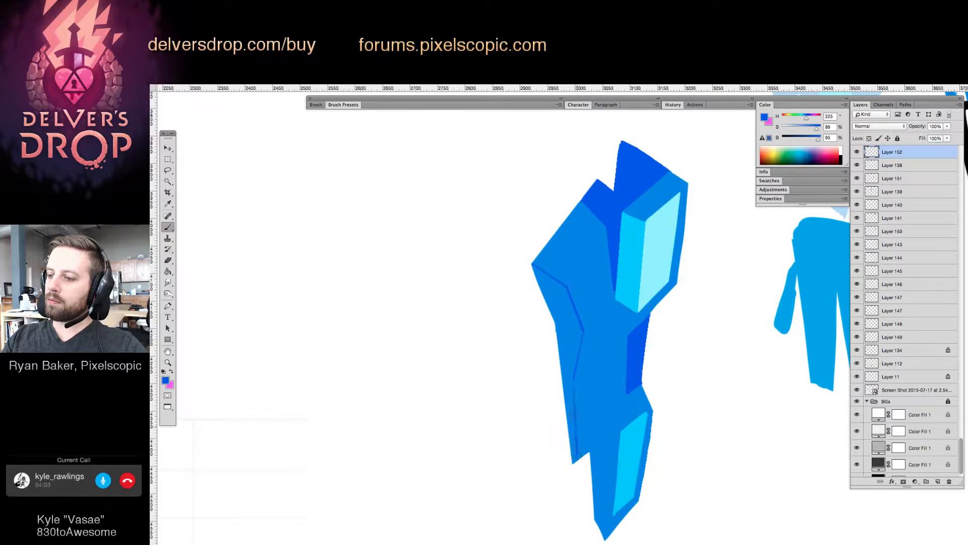
Close the left-edge facet's outline at the lower tip and fill the facet with dark blue.
key(g)
click(571, 385)
key(ctrl+z)
key(b)
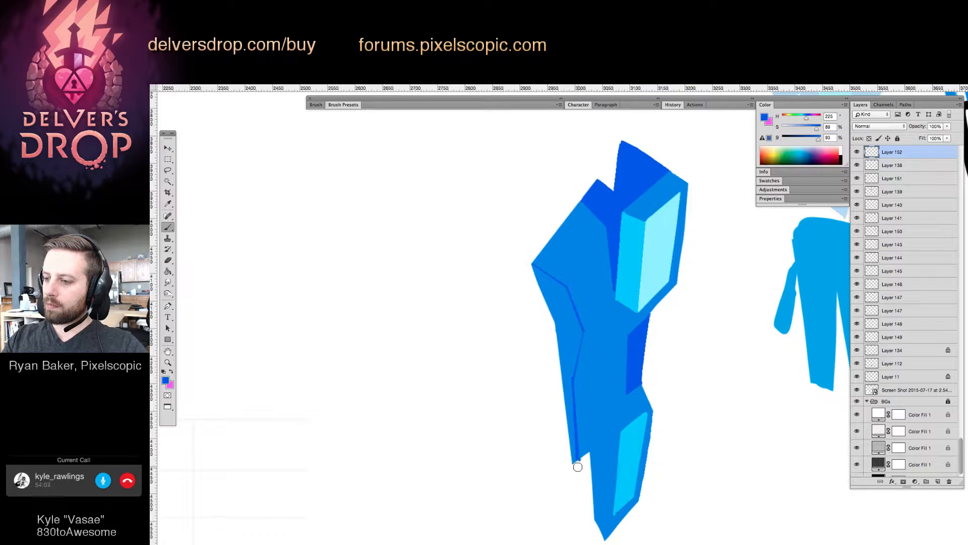
key(g)
click(582, 458)
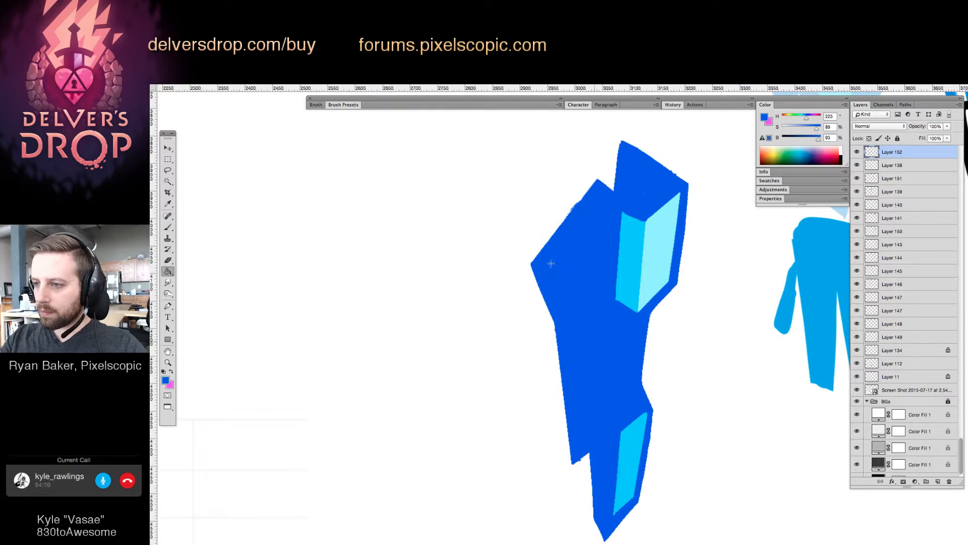
key(ctrl+z)
key(b)
key(g)
click(582, 458)
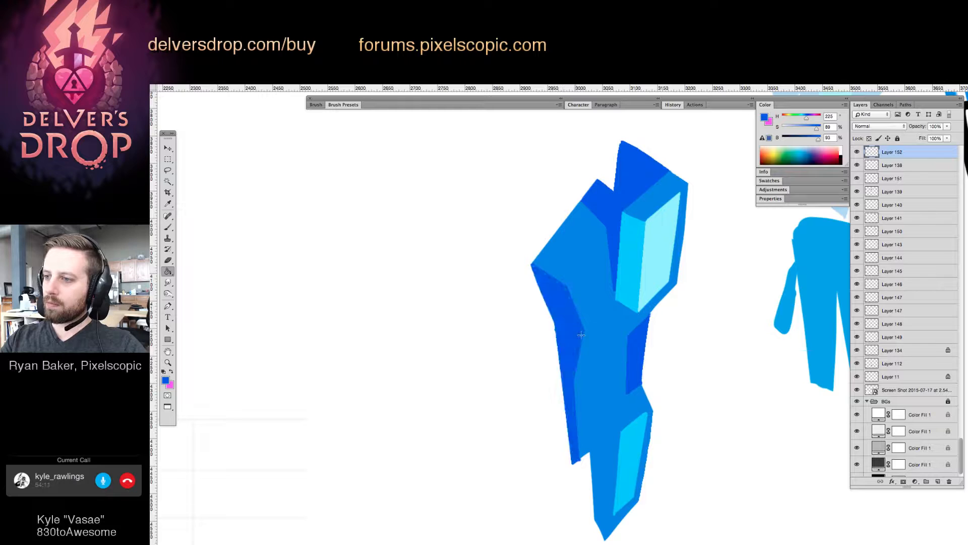
Trim the lower left tip with the Eraser and repaint the edge beside the notch in the sampled medium blue.
key(e)
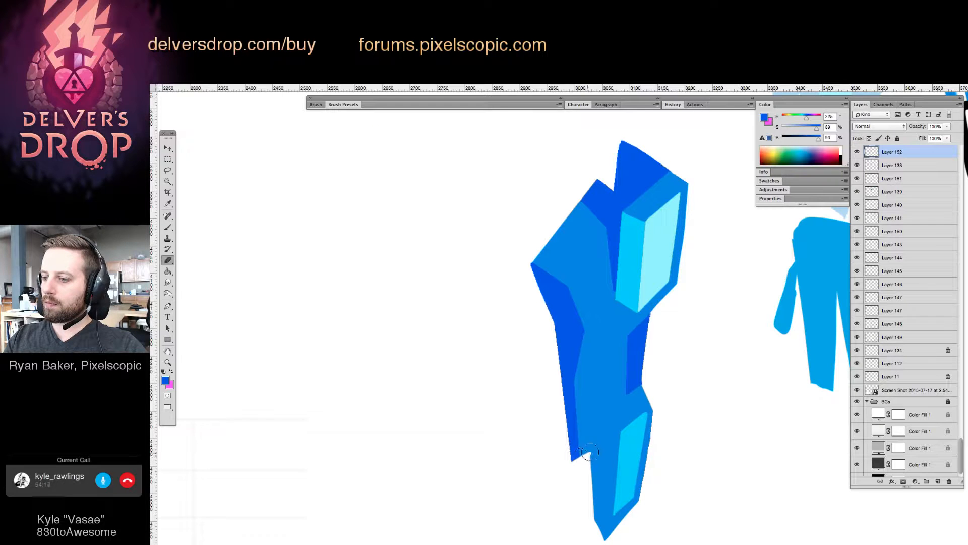
key(b)
alt+click(594, 446)
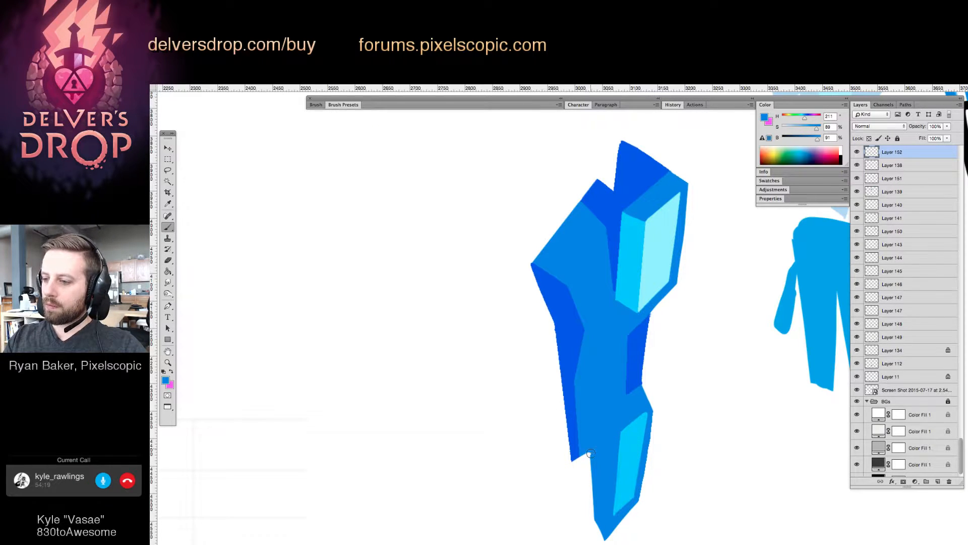
drag(595, 512, 590, 449)
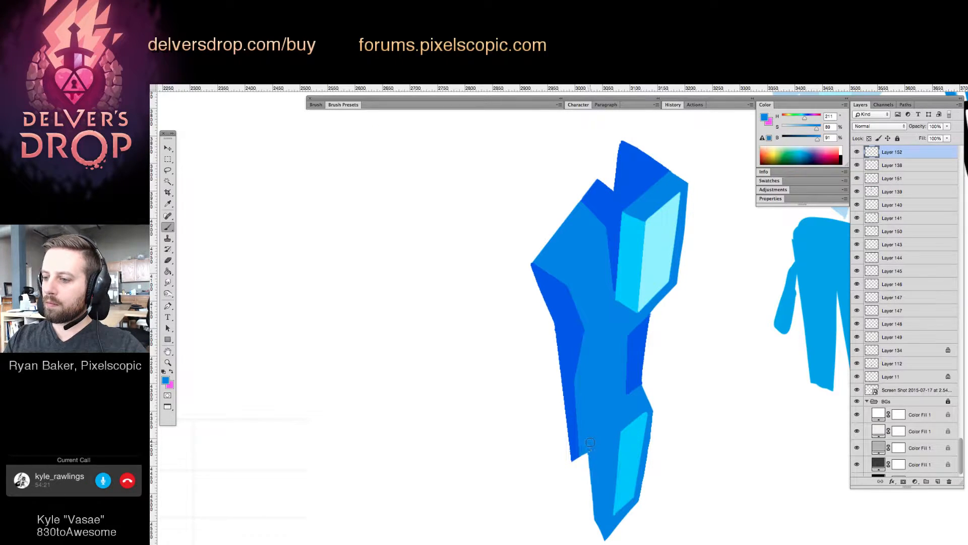
drag(592, 483, 593, 514)
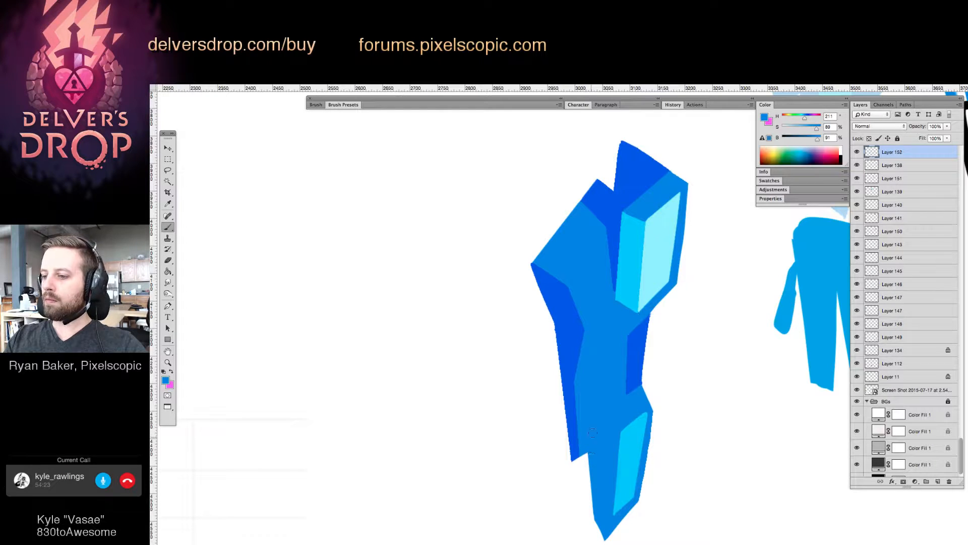
Touch up the top edge of the lower cyan facet with medium blue, then sample the facet's cyan.
alt+click(639, 427)
alt+click(645, 407)
mouse_move(646, 409)
mouse_down()
mouse_move(627, 429)
mouse_move(642, 414)
mouse_up()
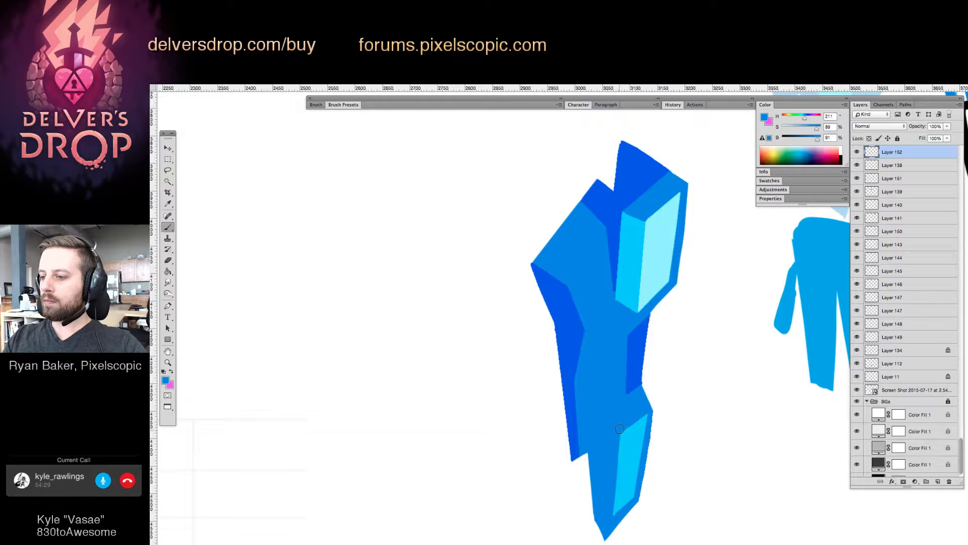
alt+click(625, 458)
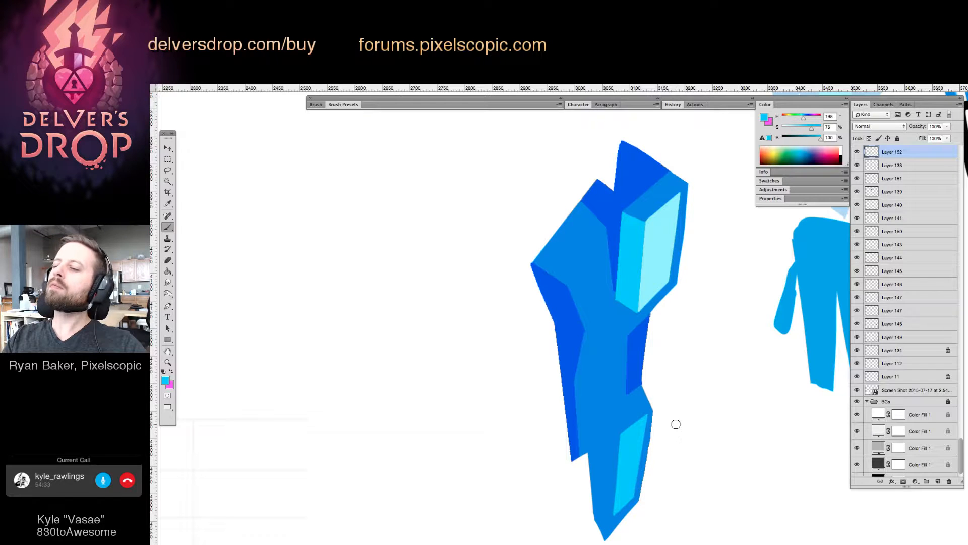
Sample the upper facet's pale cyan, lower its saturation to 22% and refill the facet with it.
key(z)
mouse_move(678, 309)
mouse_down()
mouse_move(579, 450)
mouse_move(600, 439)
mouse_up()
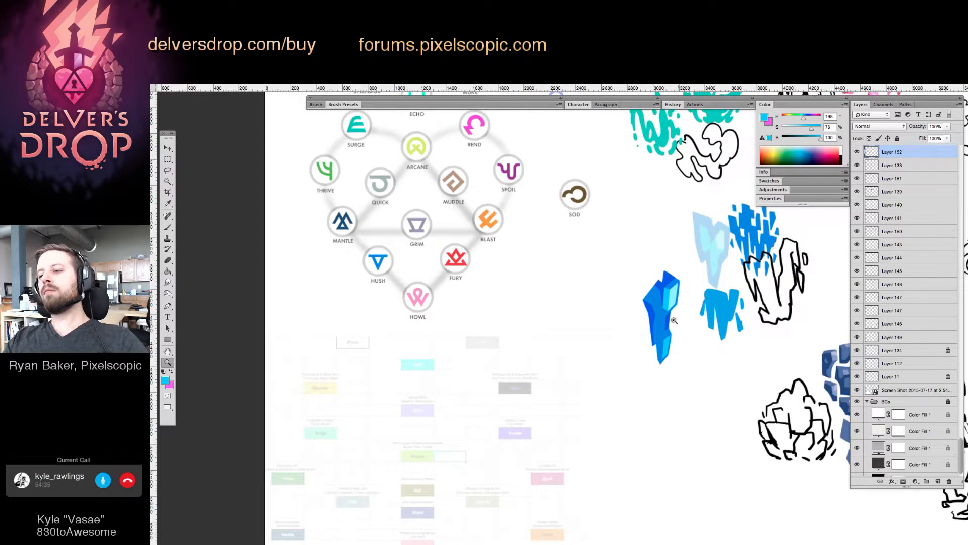
drag(674, 321, 730, 318)
key(b)
alt+click(688, 214)
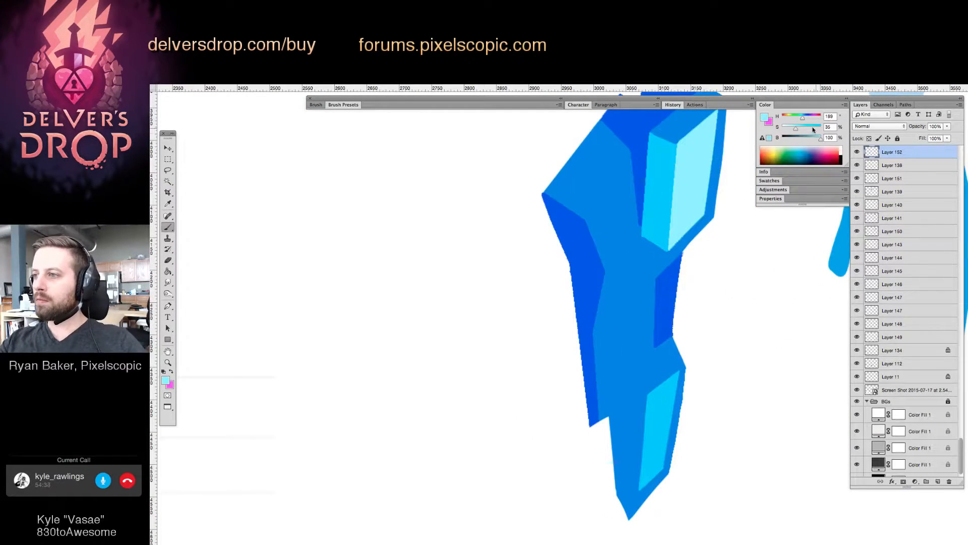
click(791, 129)
key(g)
click(697, 180)
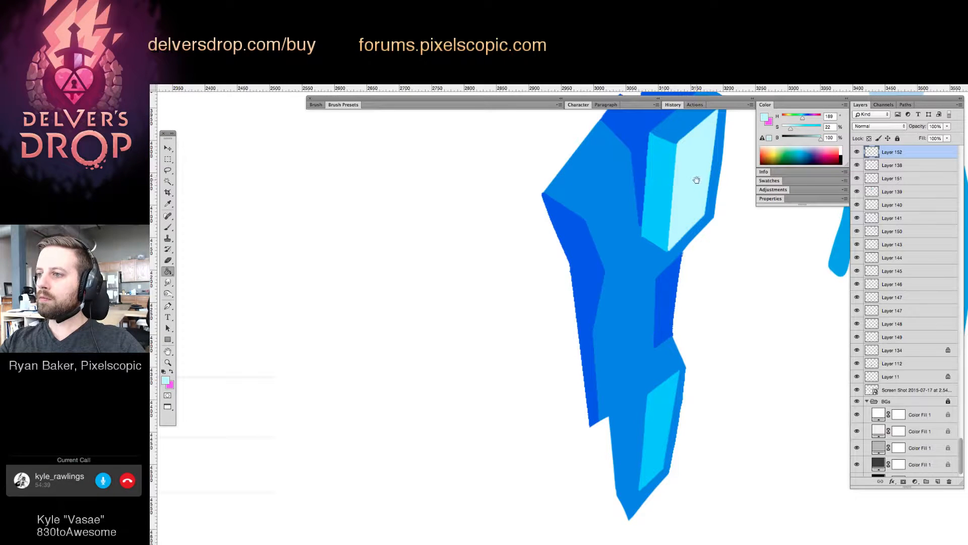
Divide the lower cyan facet with a diagonal line and fill its upper part with the pale cyan.
drag(696, 180, 687, 202)
key(v)
key(b)
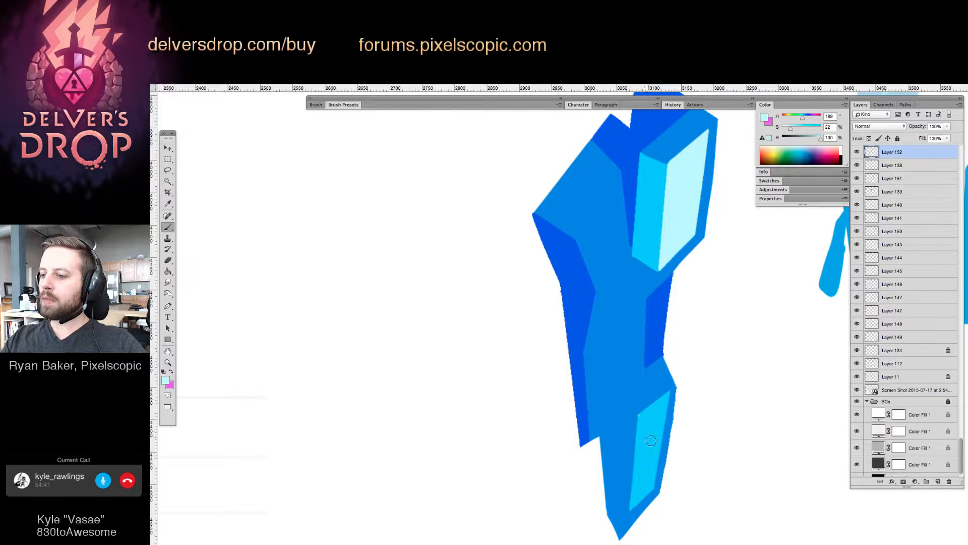
drag(660, 454, 638, 416)
key(g)
click(656, 426)
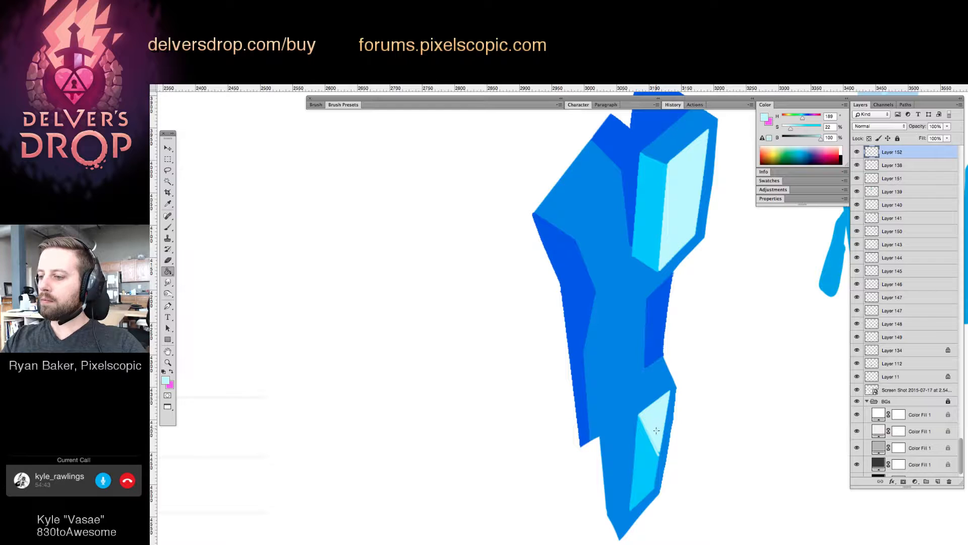
click(657, 440)
key(b)
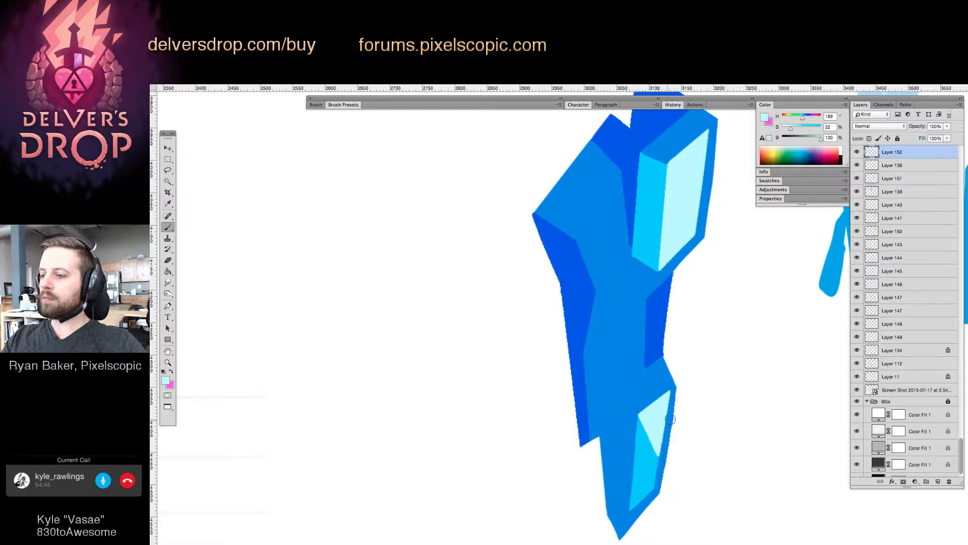
Sample the lower facet's cyan and outline a tall narrow facet beside the dark blue patch at the shard's middle.
alt+click(648, 450)
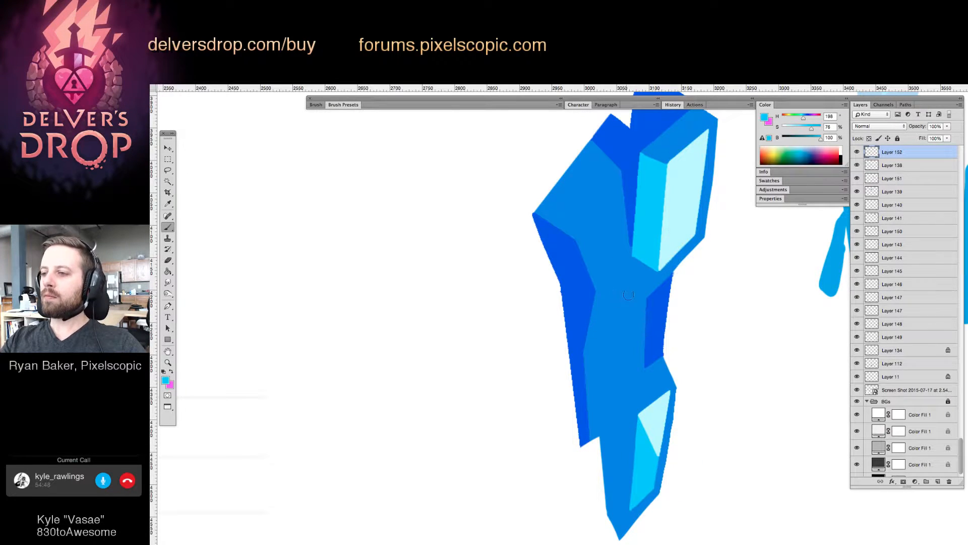
click(645, 295)
shift+click(640, 386)
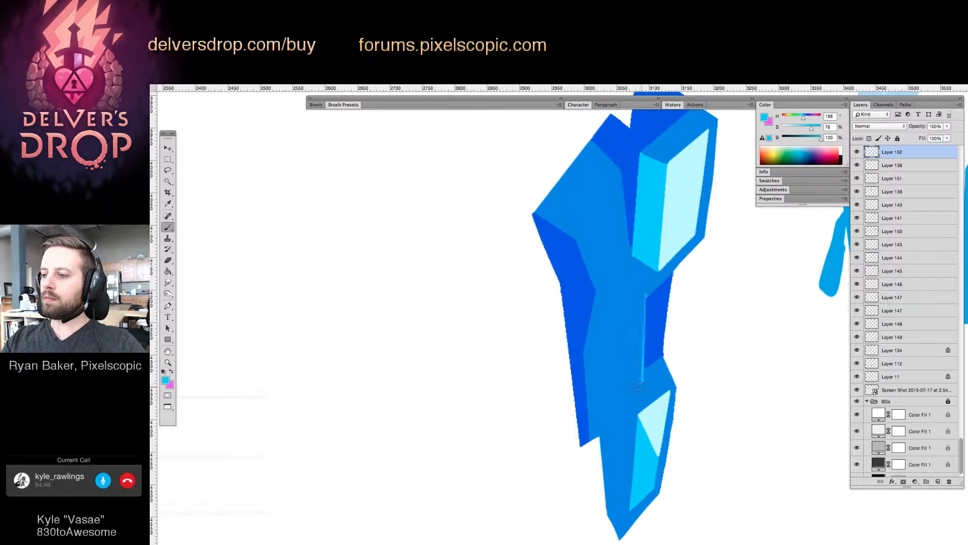
shift+click(616, 406)
shift+click(618, 301)
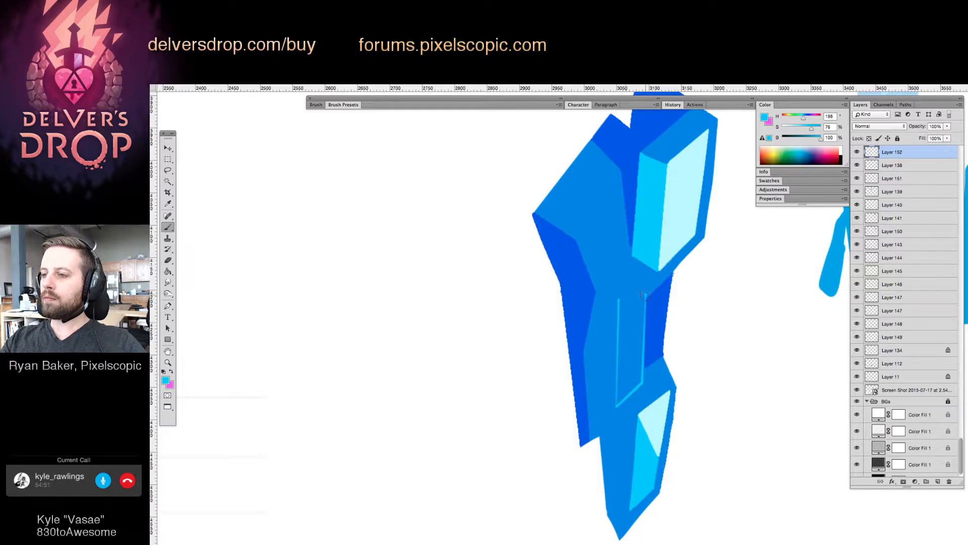
shift+click(625, 277)
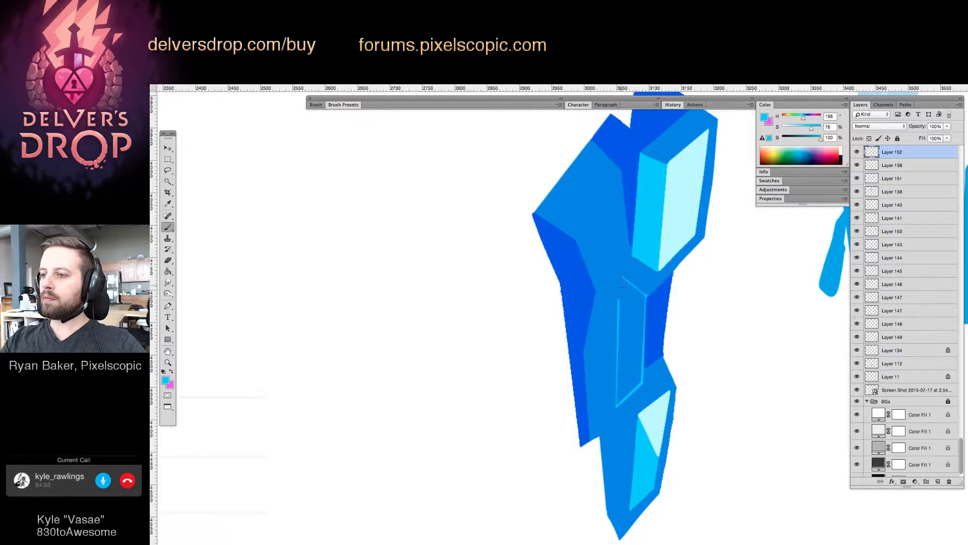
shift+click(619, 274)
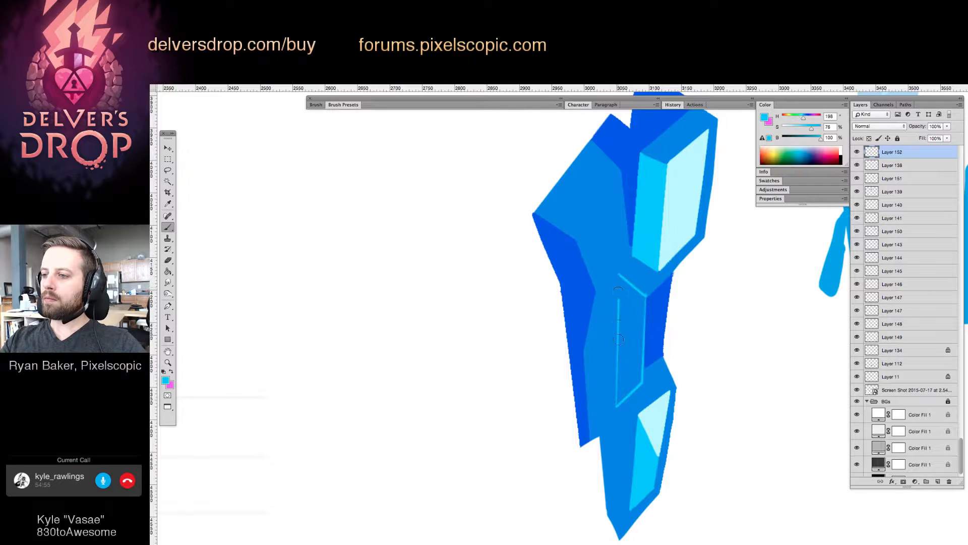
Close the tall middle facet with a straight edge along its inner side and fill it with the cyan.
shift+click(615, 404)
shift+click(616, 272)
shift+click(616, 405)
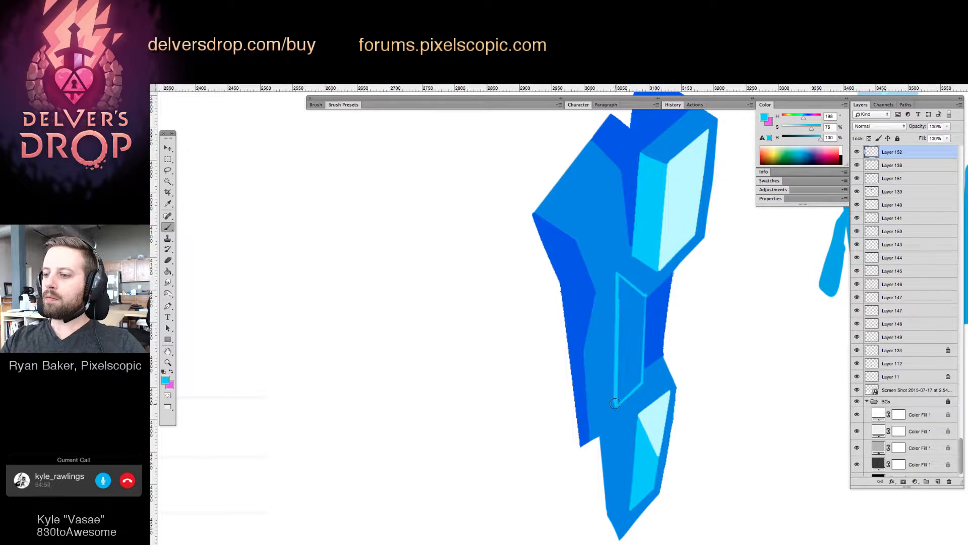
shift+click(614, 265)
key(b)
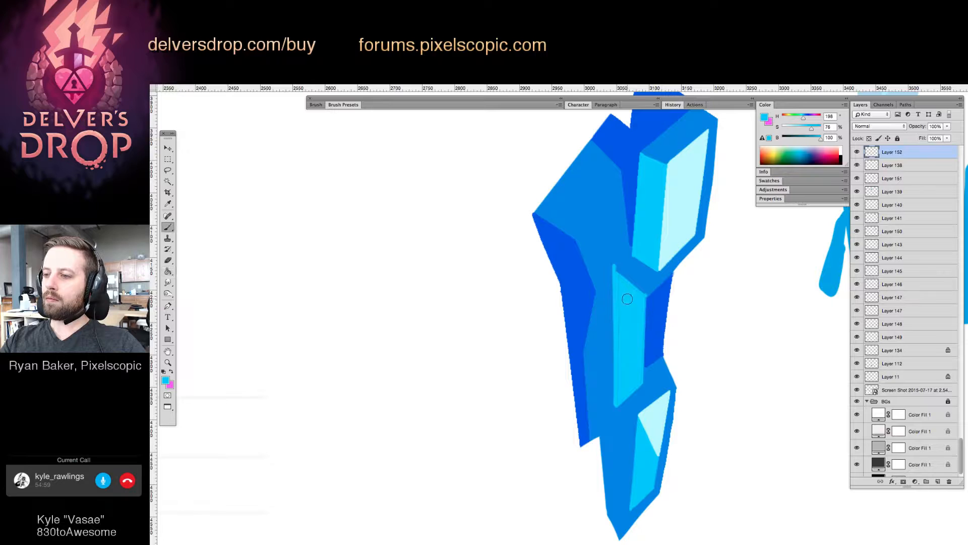
key(g)
key(b)
Clean up the middle facet's slanted upper edge and corners with sampled medium blue and cyan.
alt+click(642, 282)
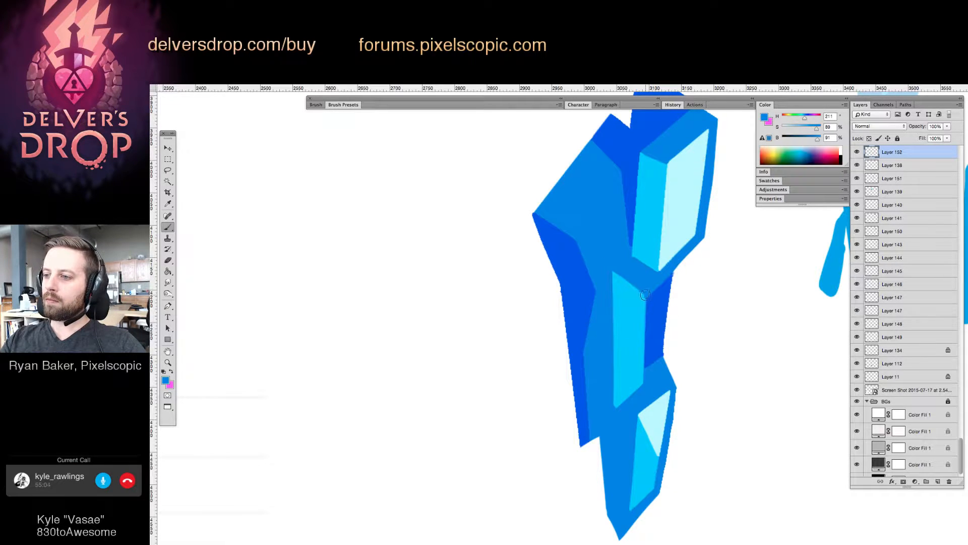
alt+click(628, 329)
key(g)
key(b)
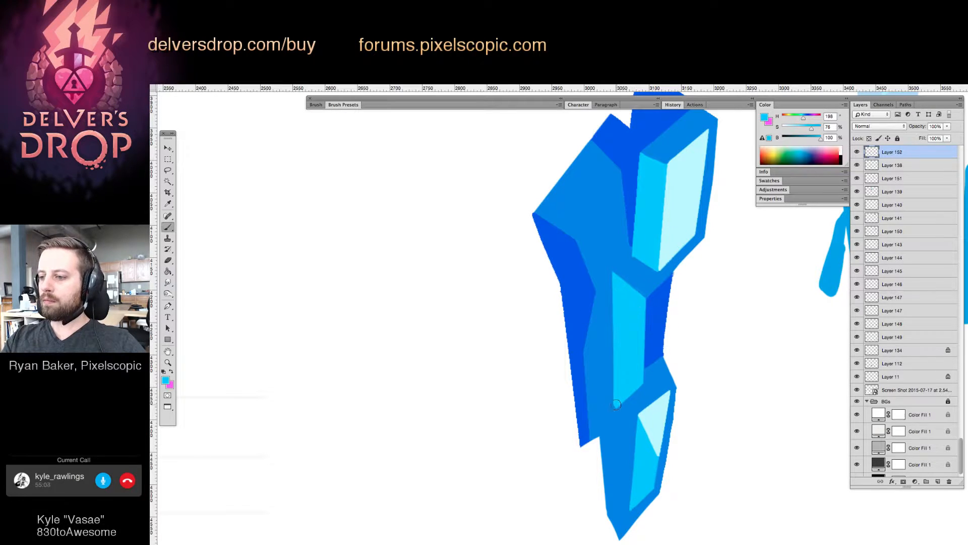
Sample the cyan again and outline a four-sided facet along the outer edge of the shard's left shoulder.
key(z)
drag(671, 415, 617, 422)
drag(724, 423, 675, 424)
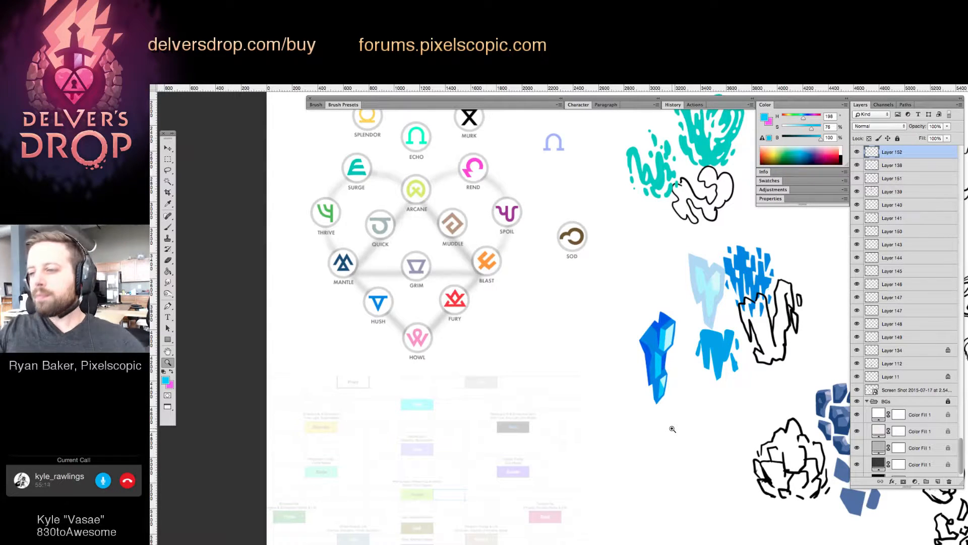
drag(679, 349, 712, 343)
key(b)
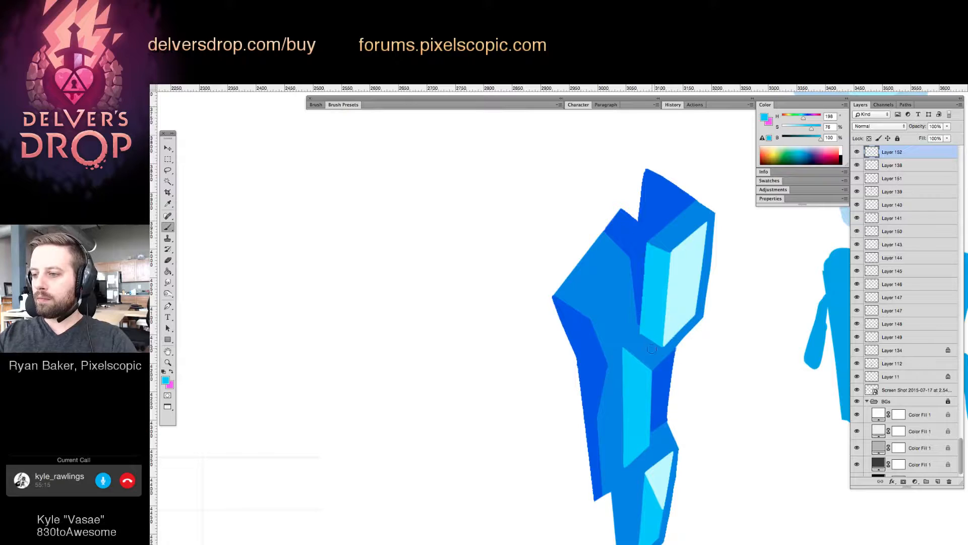
alt+click(652, 341)
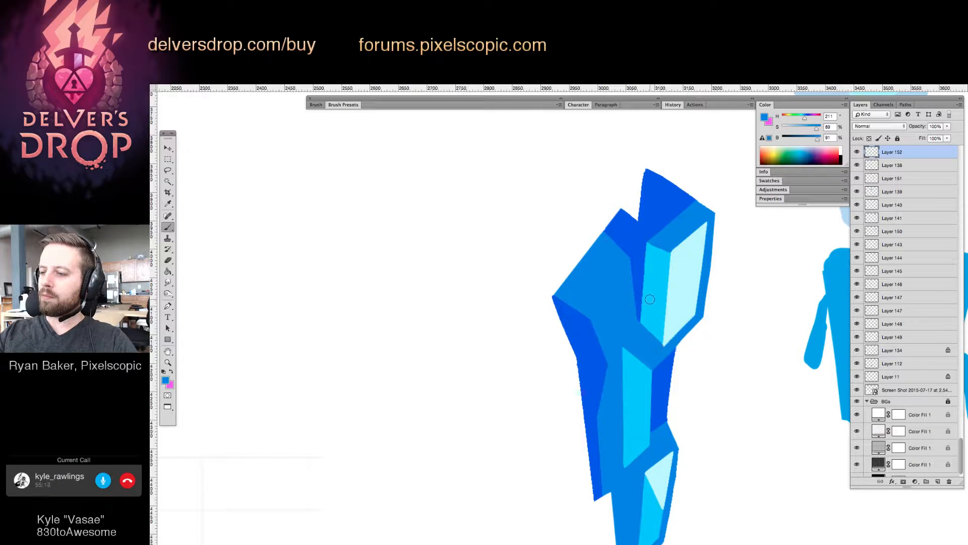
alt+click(650, 299)
drag(629, 258, 593, 289)
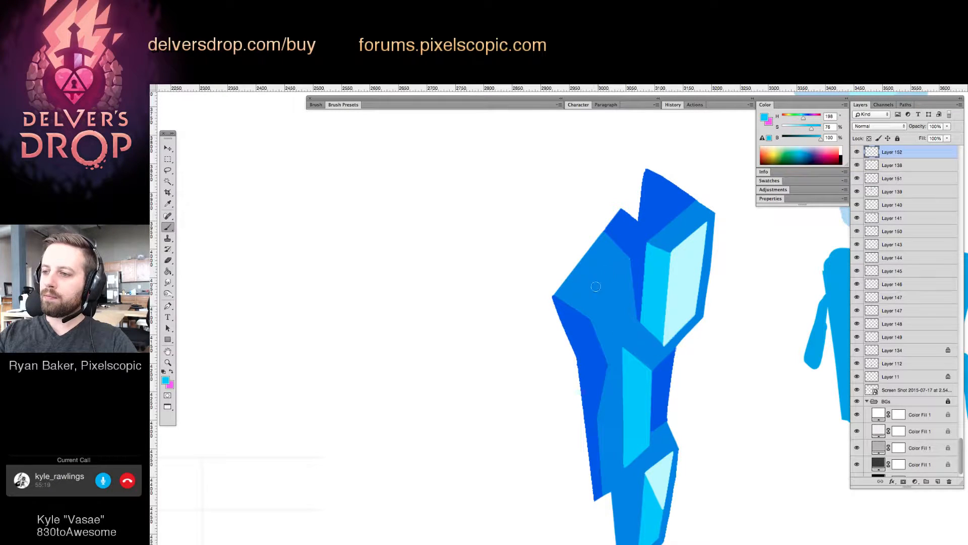
shift+click(575, 270)
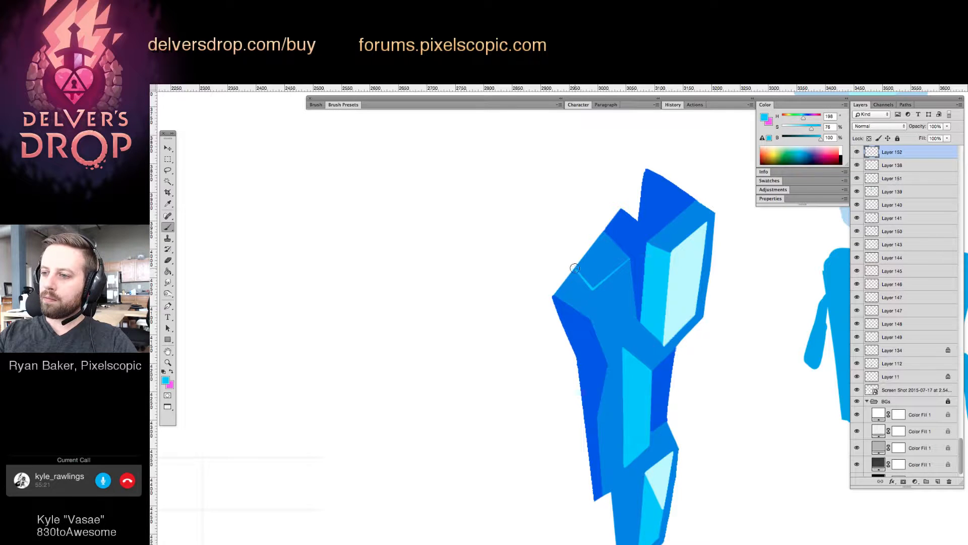
Fill the outlined shoulder facet with cyan and trim its outer edge with the Eraser.
key(g)
click(620, 275)
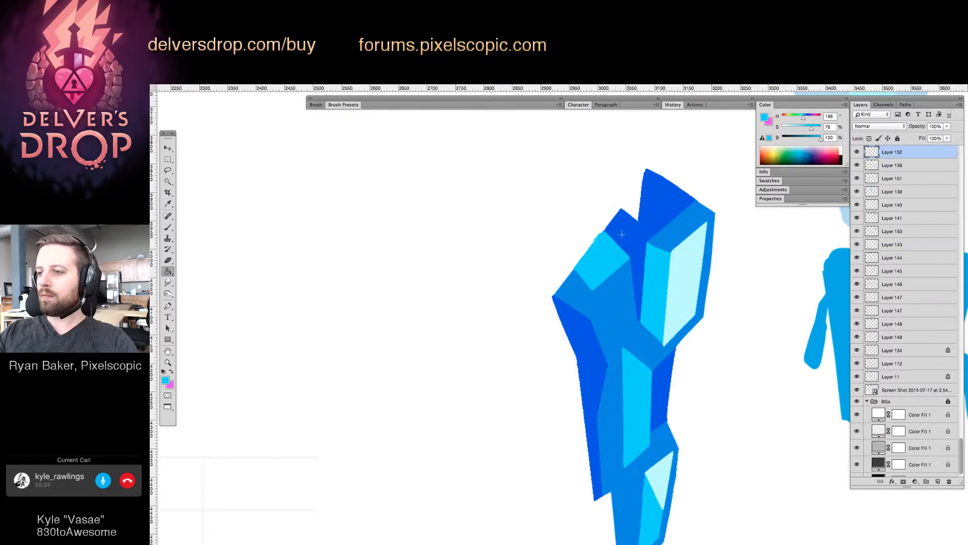
key(e)
drag(597, 236, 608, 223)
Sample the dark blue, outline a small triangle between the upper crystal's base and the middle facet, and fill it.
key(z)
mouse_move(705, 285)
mouse_down()
mouse_move(634, 371)
mouse_move(595, 372)
mouse_move(631, 353)
mouse_move(662, 294)
mouse_up()
key(b)
alt+click(646, 294)
key(z)
key(b)
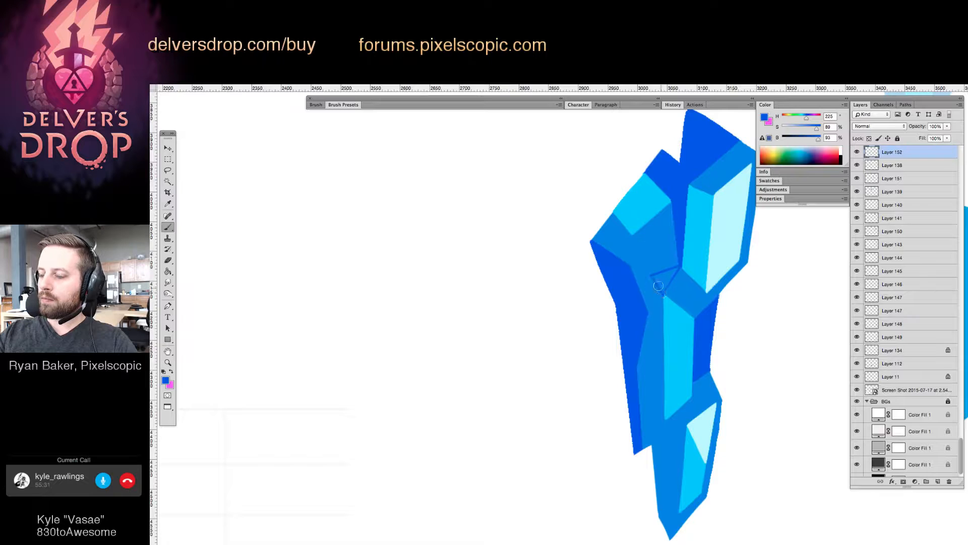
key(g)
click(665, 280)
key(b)
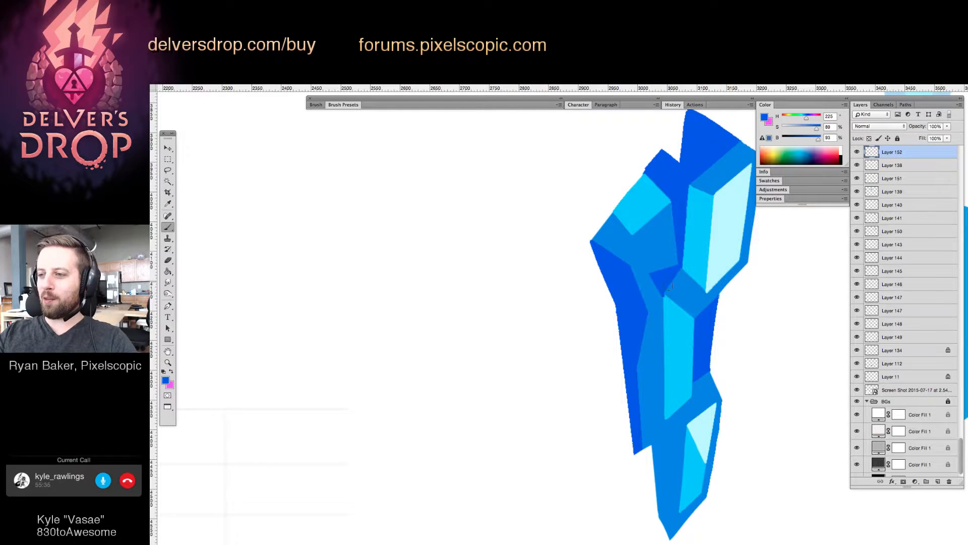
Sample the pale cyan, outline a triangular highlight on top of the middle cyan facet and fill it.
alt+click(666, 299)
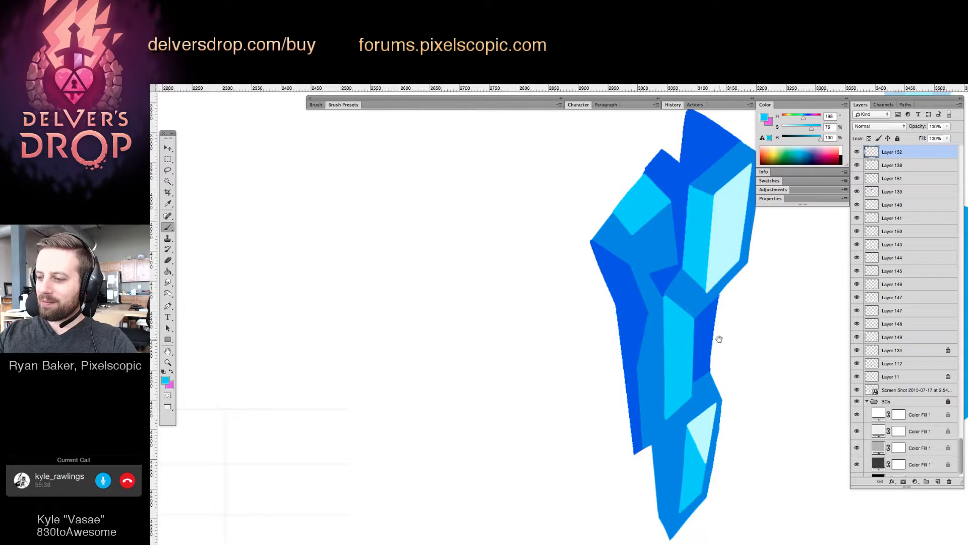
drag(719, 339, 714, 333)
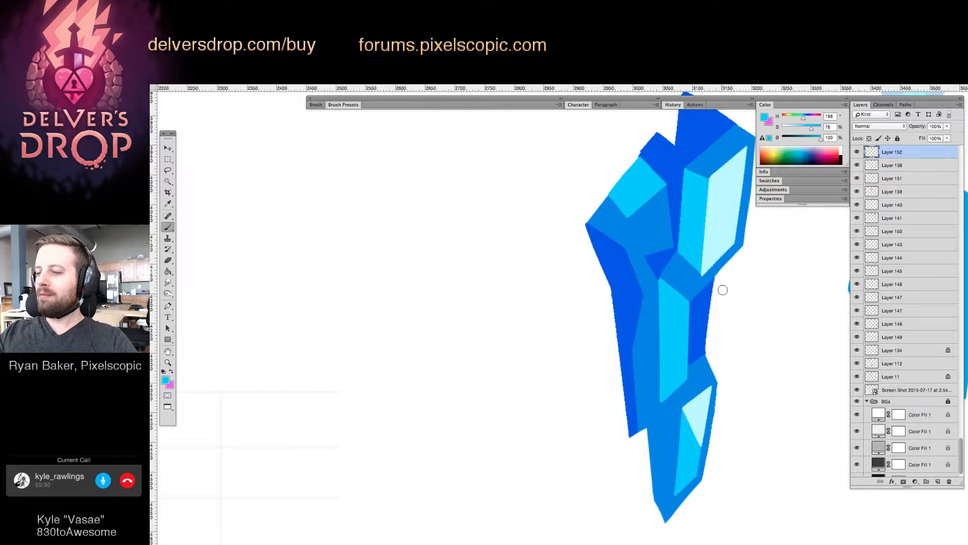
alt+click(706, 253)
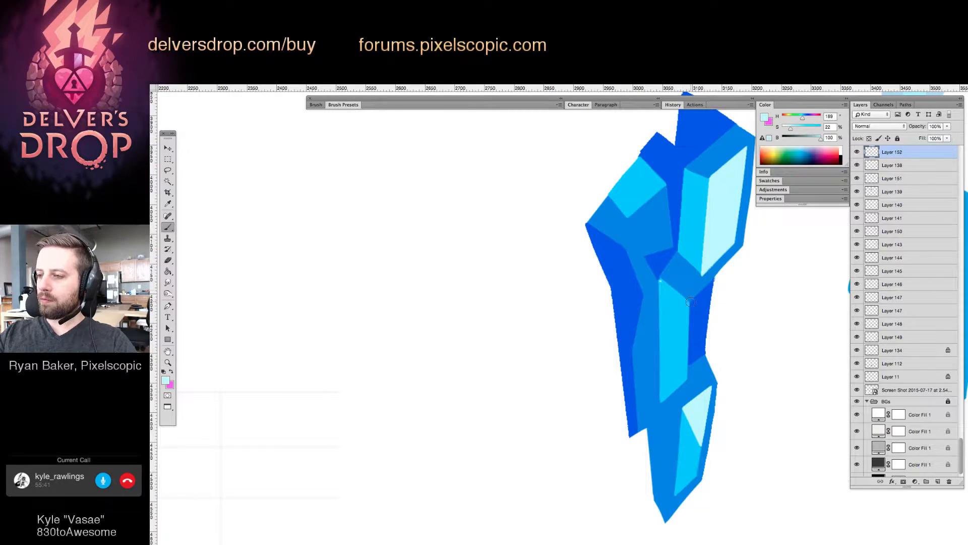
shift+click(691, 301)
shift+click(714, 277)
shift+click(658, 276)
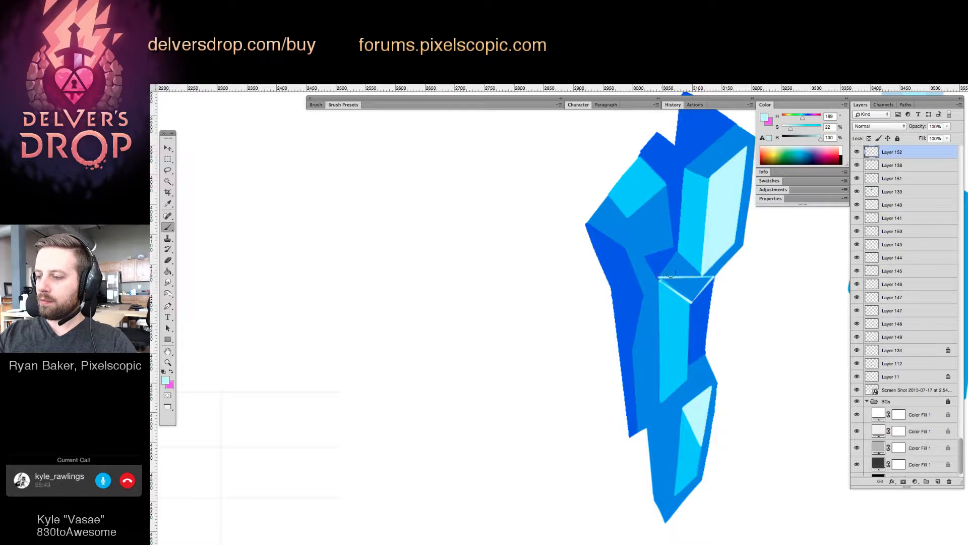
key(g)
click(686, 286)
key(b)
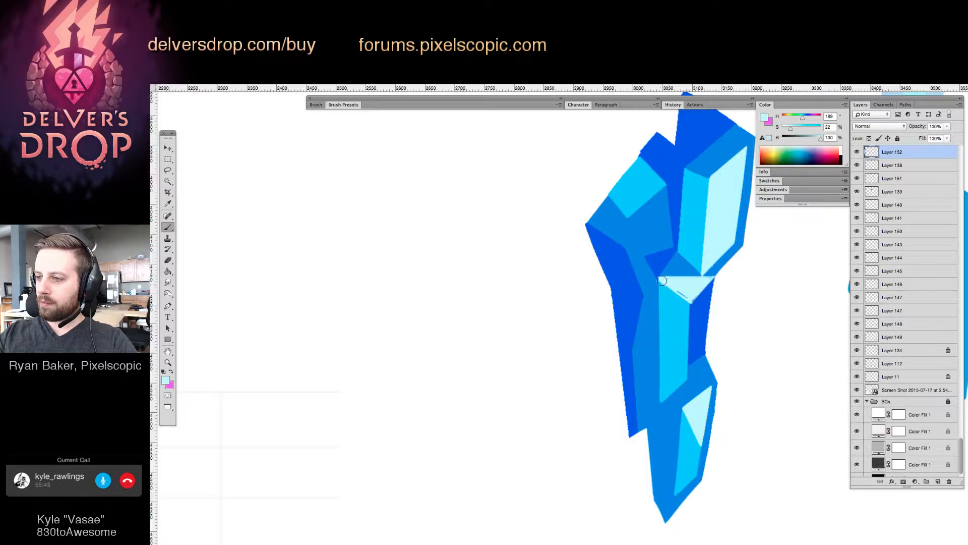
Sample the dark blue and straighten the lower right edge of the triangular highlight with it.
alt+click(698, 302)
click(714, 276)
shift+click(690, 304)
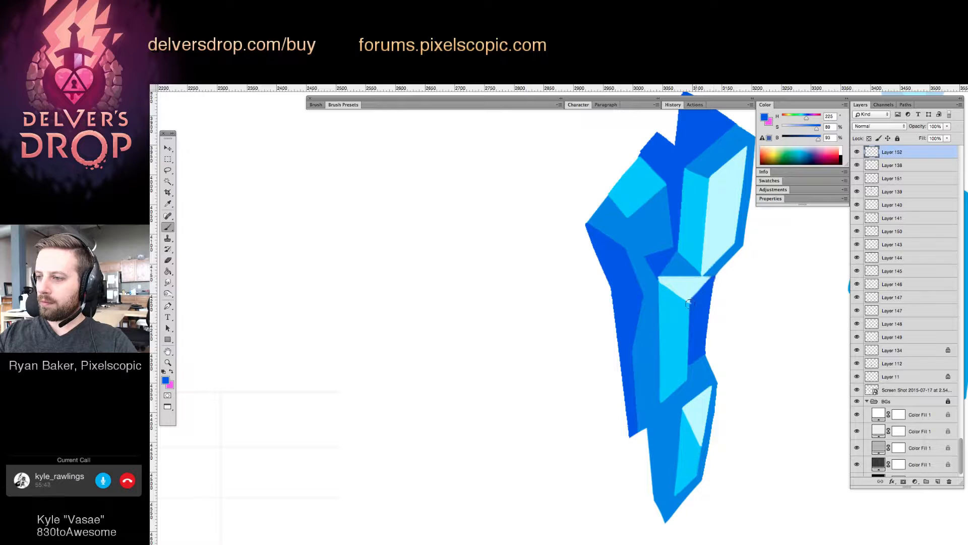
Recolor the medium blue border along the upper crystal's outer right side with the sampled cyan.
alt+click(736, 248)
drag(746, 244, 722, 289)
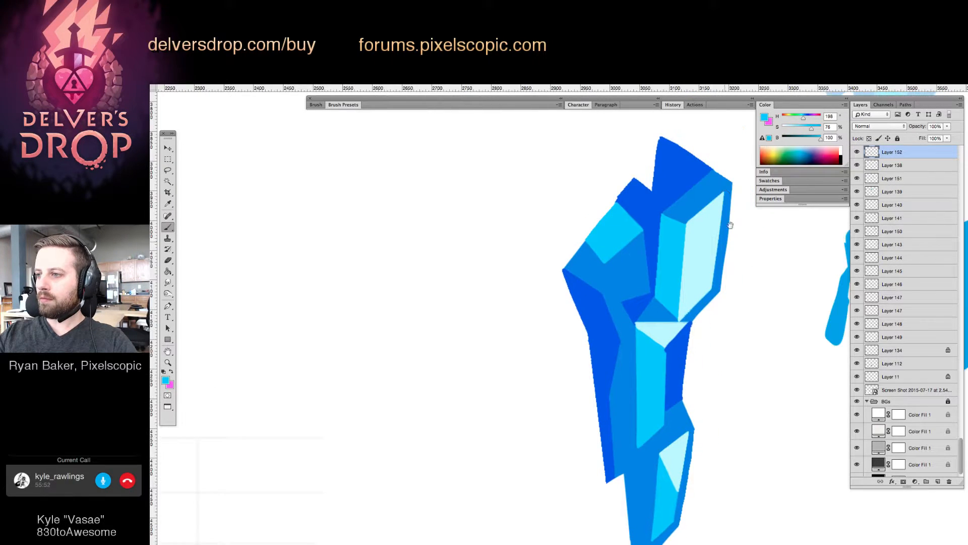
key(g)
click(727, 202)
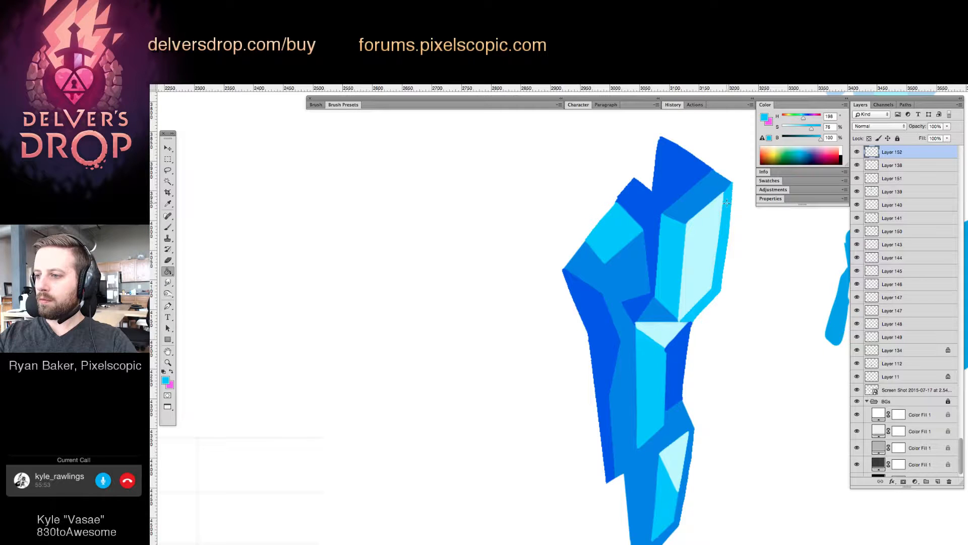
key(b)
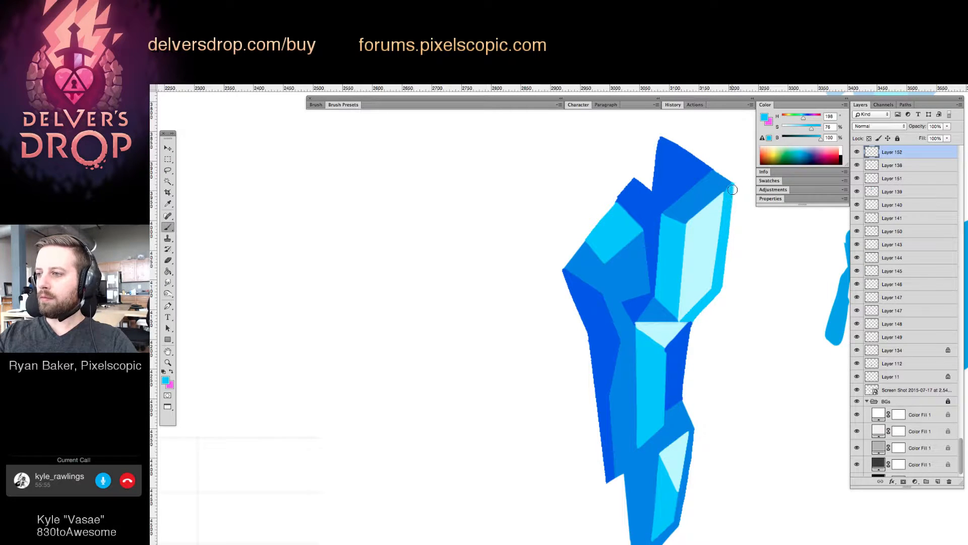
Widen the cyan border into the upper crystal's pale highlight with straight strokes and tidy its top edge in medium blue.
click(724, 198)
shift+click(710, 294)
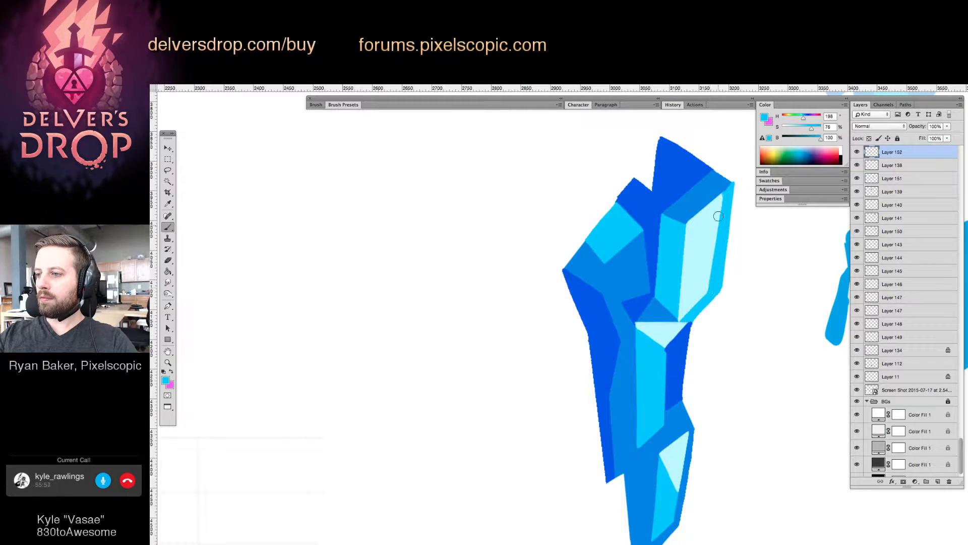
shift+click(723, 197)
shift+click(704, 296)
shift+click(720, 197)
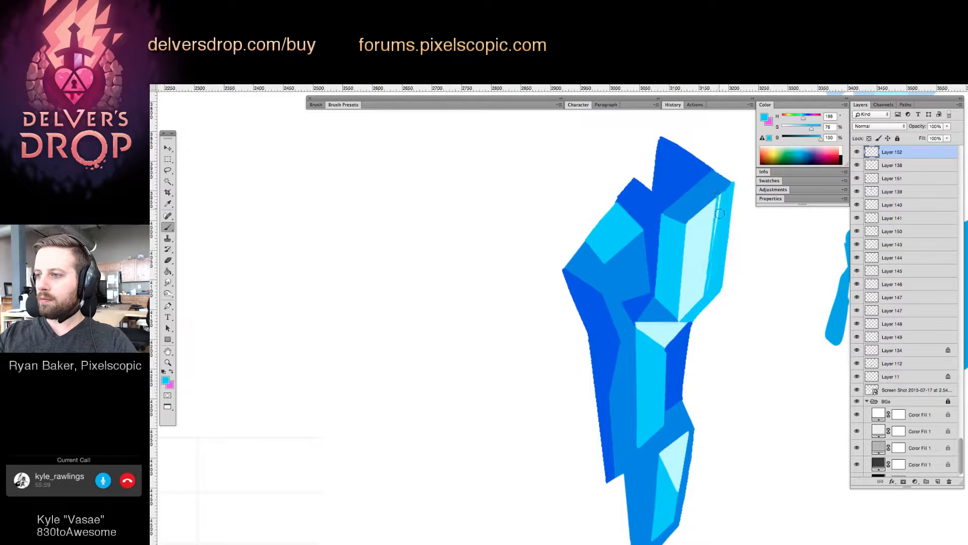
mouse_move(720, 198)
mouse_down()
mouse_move(712, 282)
mouse_move(721, 194)
mouse_move(734, 187)
mouse_move(722, 189)
mouse_up()
alt+click(715, 170)
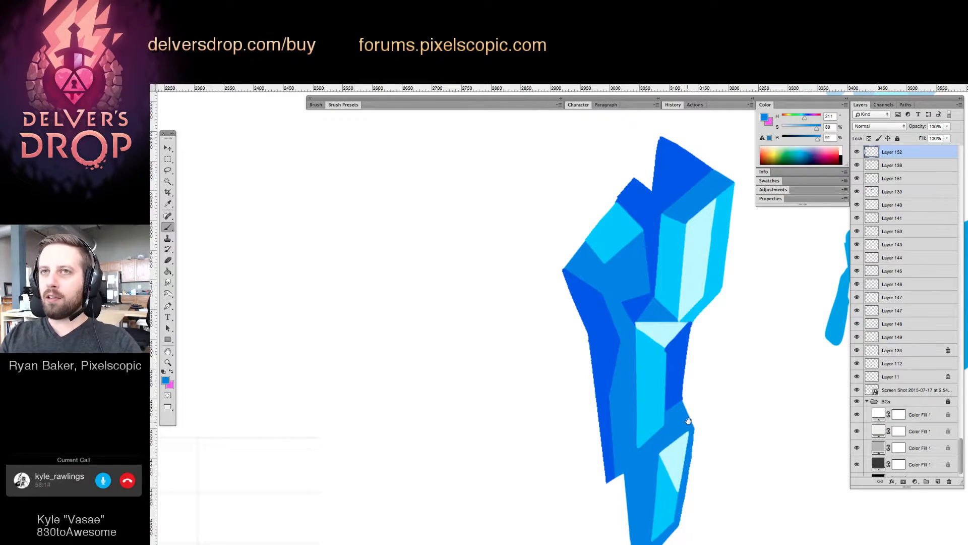
mouse_move(689, 422)
mouse_down()
mouse_move(672, 346)
mouse_move(633, 439)
mouse_up()
key(z)
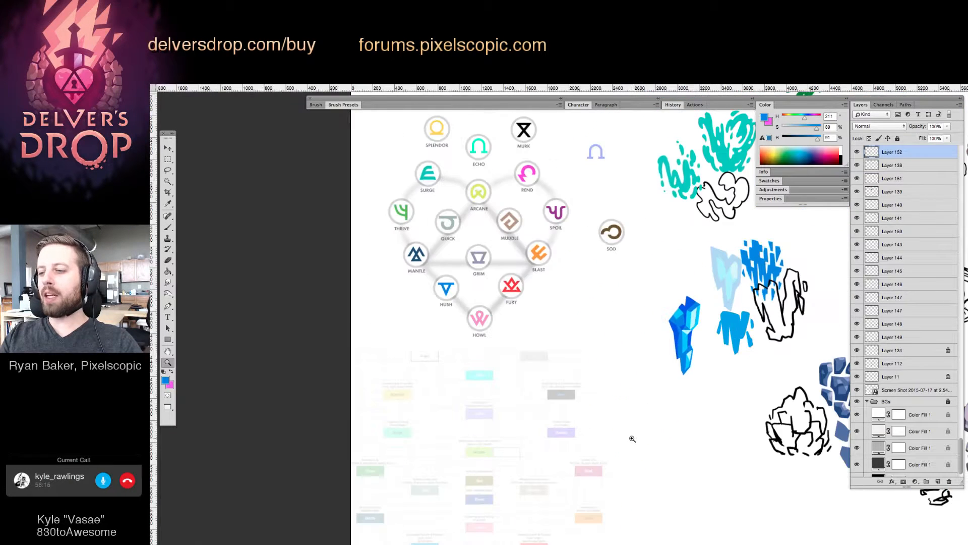
drag(700, 345, 754, 322)
key(b)
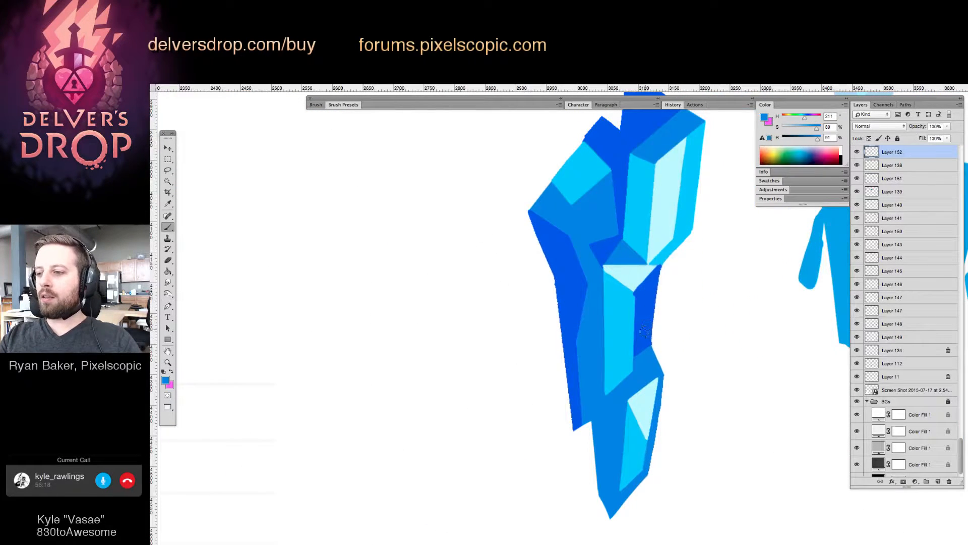
alt+click(646, 331)
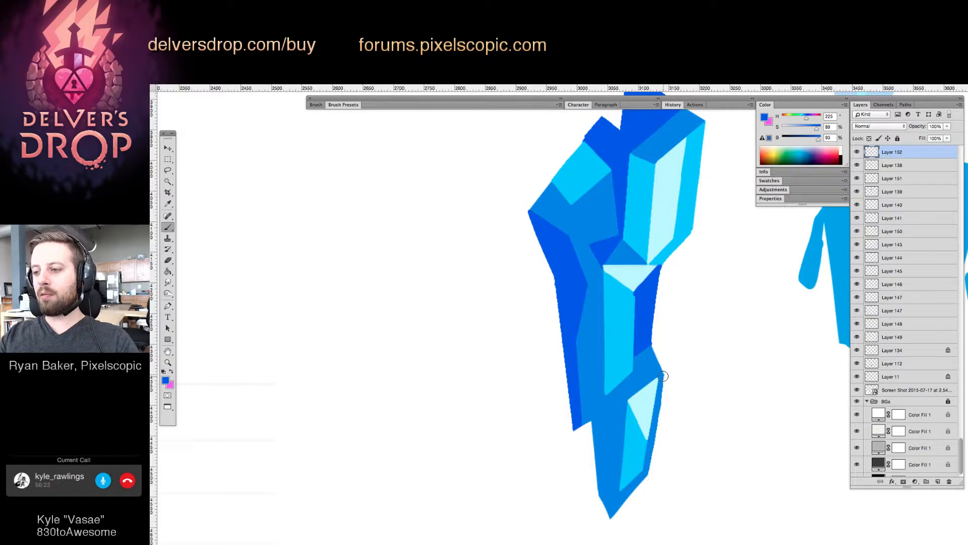
key(e)
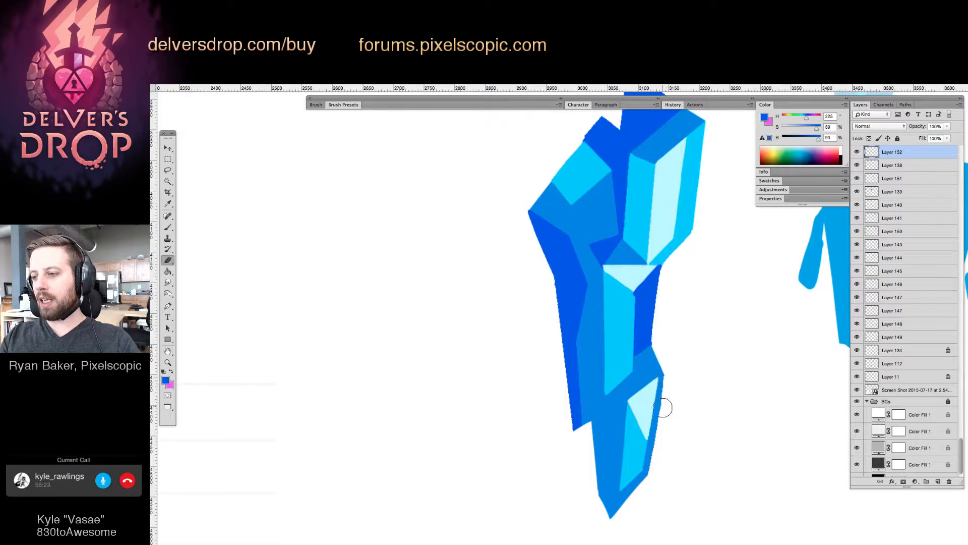
key(b)
Sample the cyan, close off the lower crystal's right border near its lower end and fill the border with cyan.
alt+click(648, 453)
drag(652, 455, 663, 425)
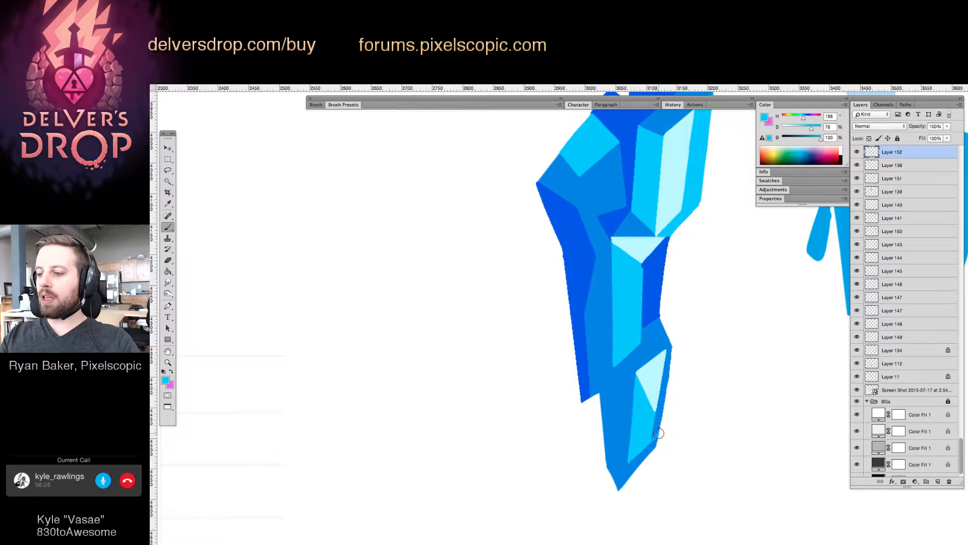
key(g)
click(668, 359)
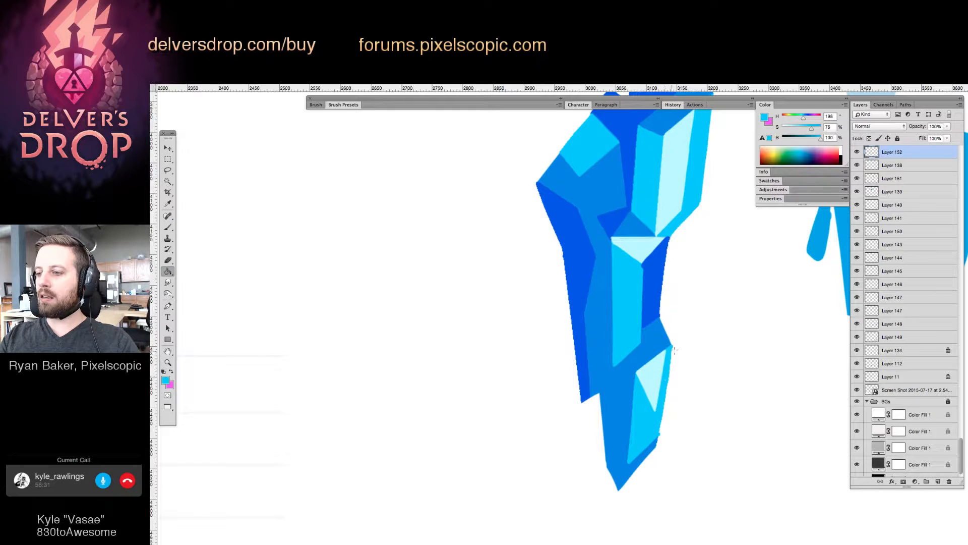
Clean up the lower crystal's outer right edge with the Eraser and trim the right side of its pale highlight in cyan.
key(b)
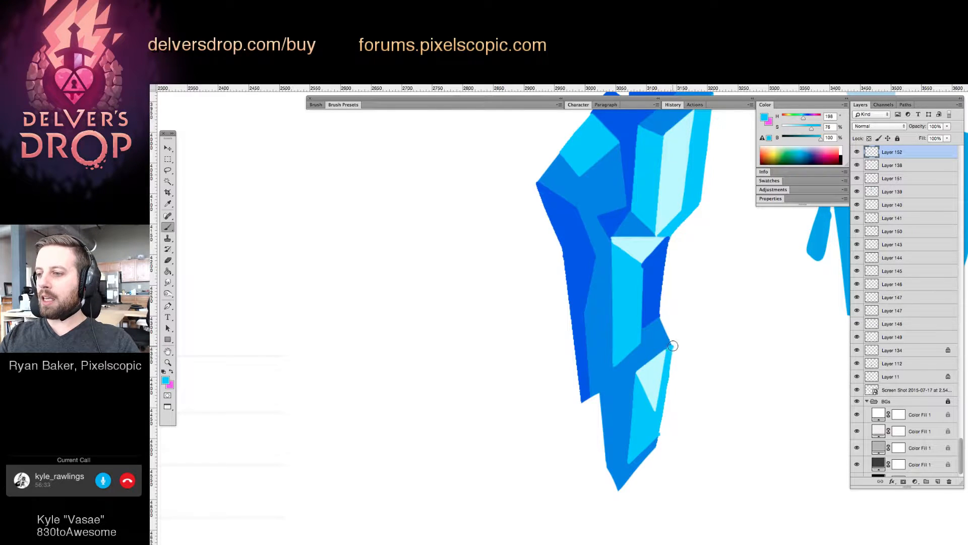
key(e)
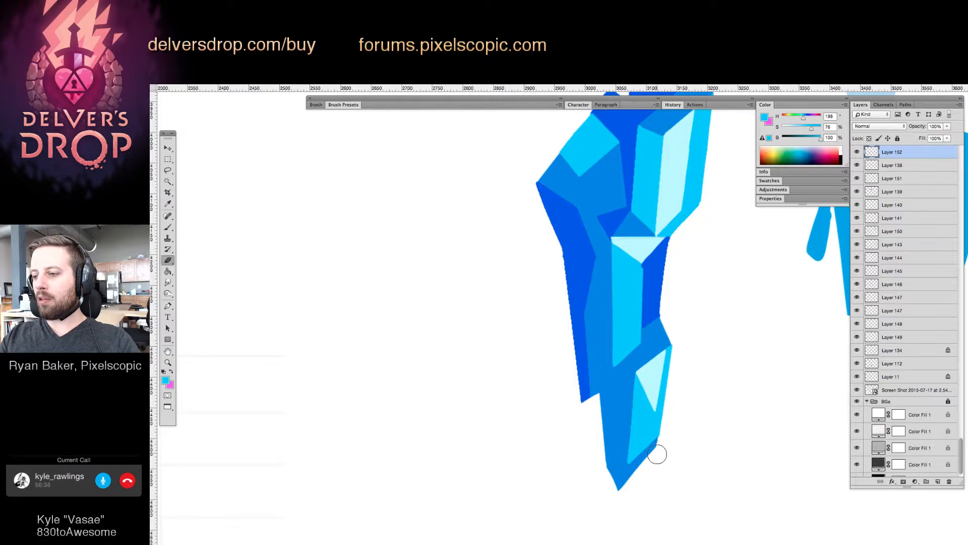
key(b)
drag(664, 357, 676, 354)
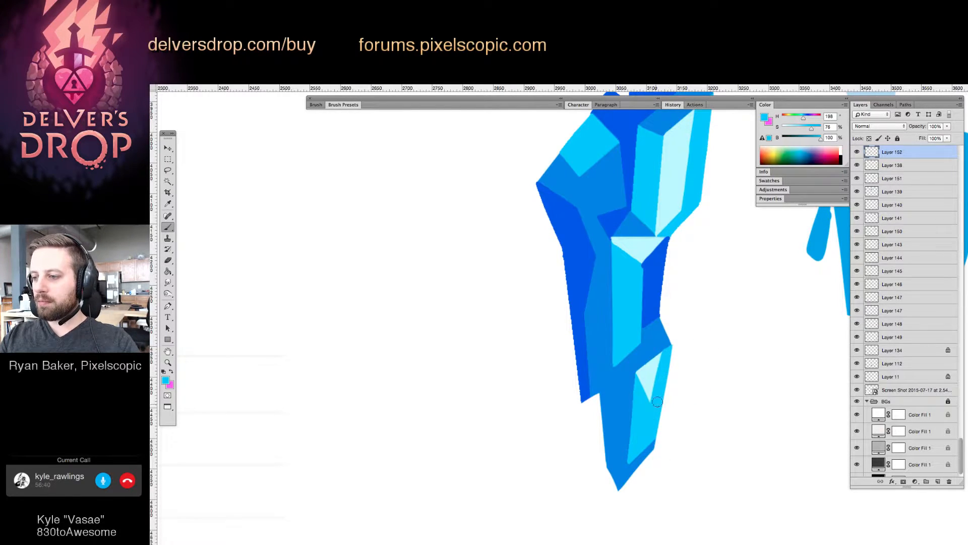
Sample the dark blue, outline a facet along the lower crystal's left side down to its tip and fill it.
key(z)
alt+click(655, 371)
click(670, 369)
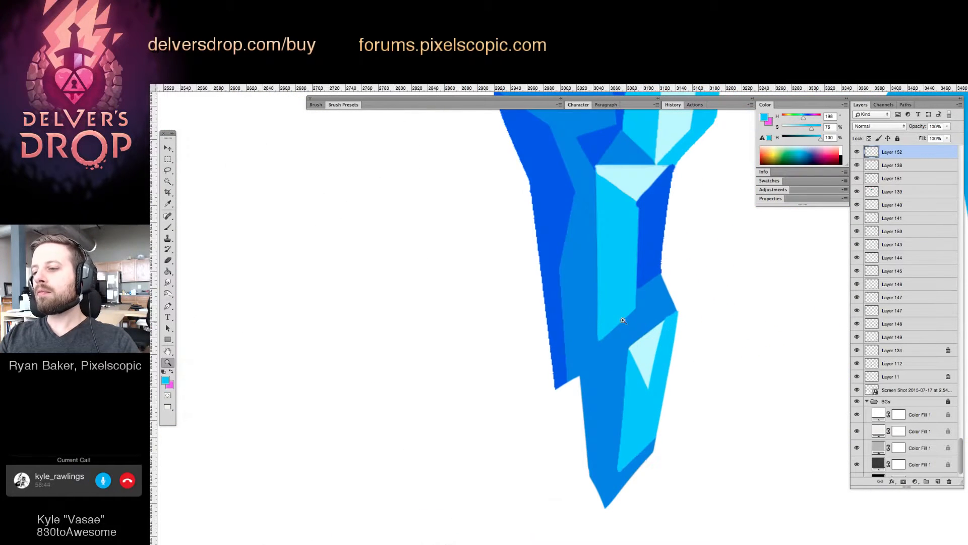
key(b)
alt+click(557, 332)
drag(592, 364, 608, 361)
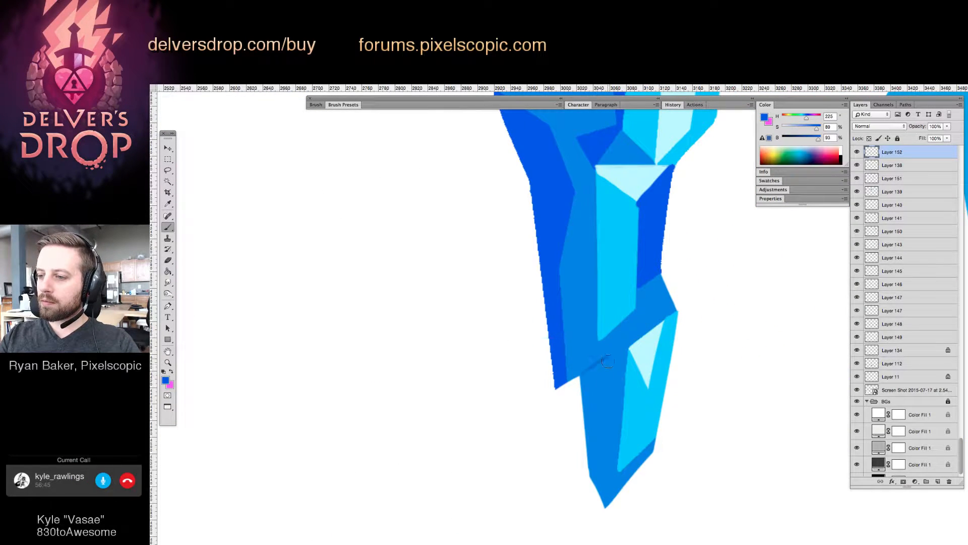
drag(603, 496, 608, 359)
key(g)
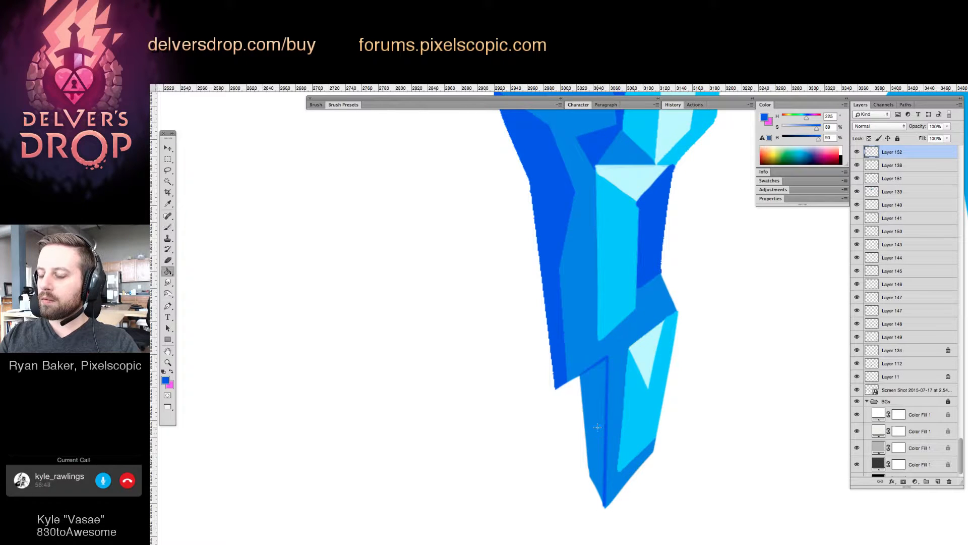
click(601, 412)
key(super+z)
key(b)
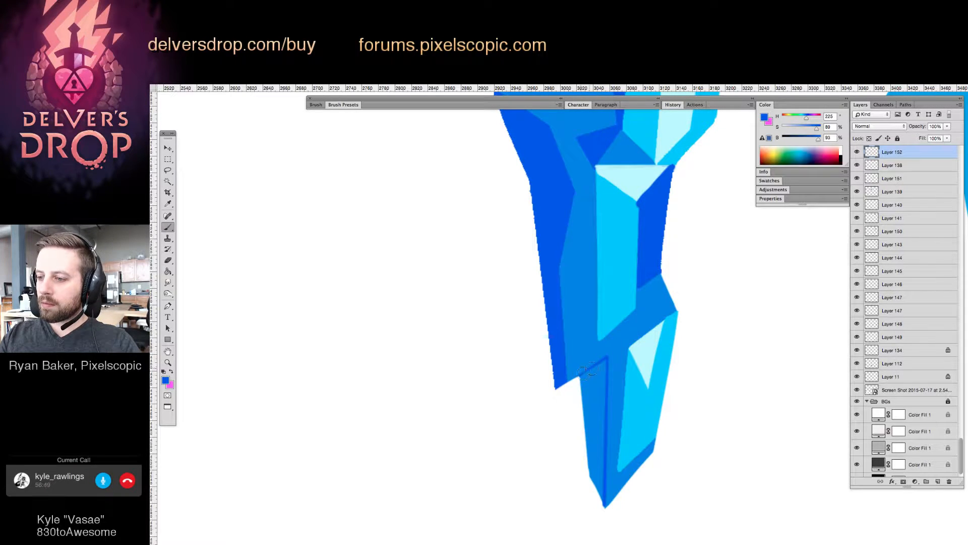
key(g)
click(600, 445)
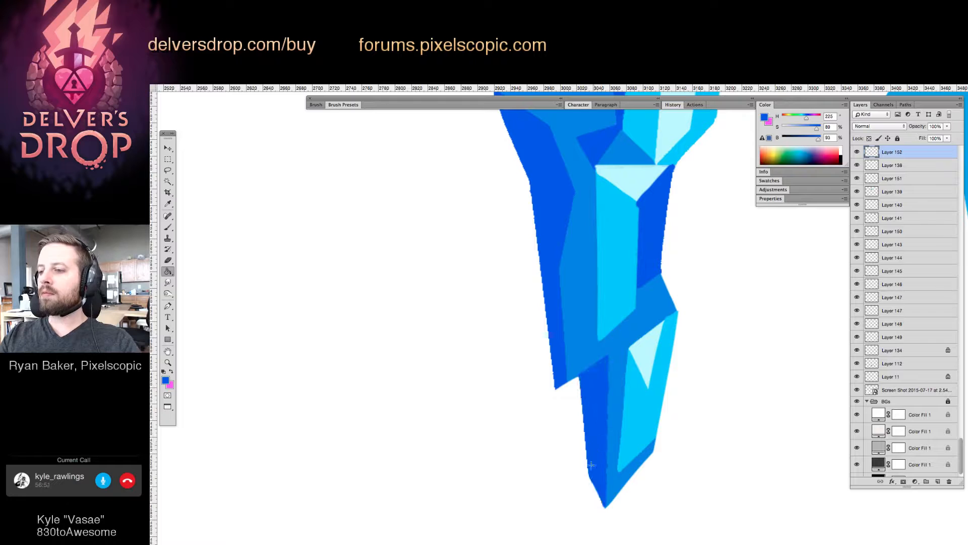
Erase the uneven outer edge of the lower crystal's dark blue facet near its bottom tip.
key(e)
drag(600, 505, 583, 473)
key(z)
drag(655, 383, 601, 435)
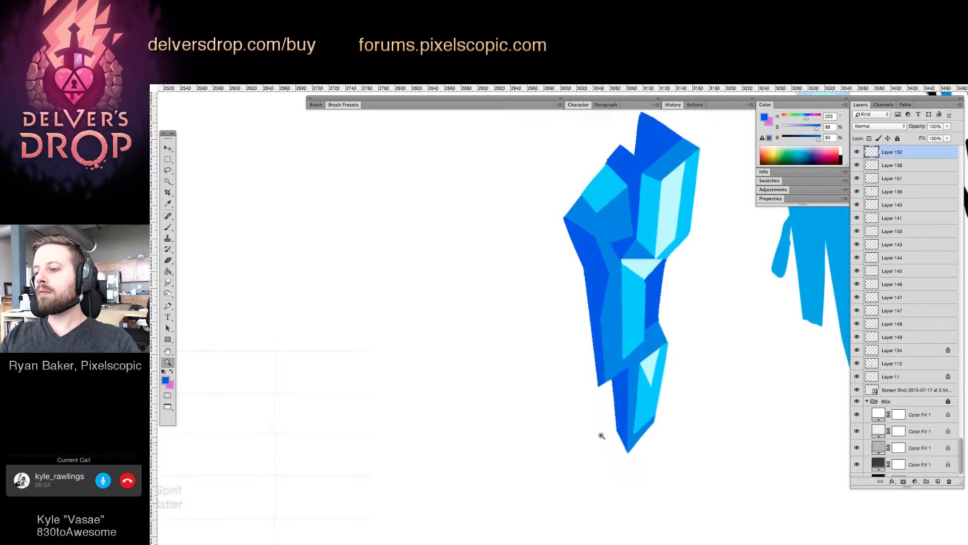
key(g)
key(z)
drag(684, 286, 624, 399)
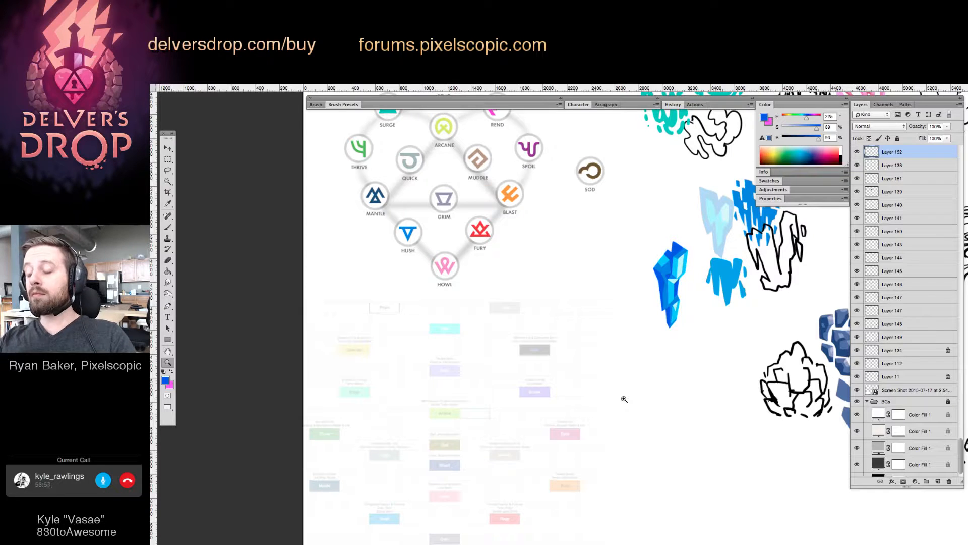
Straighten the dark blue top of the upper crystal and erase its pointed tip into a short bevel.
drag(683, 241, 733, 231)
key(b)
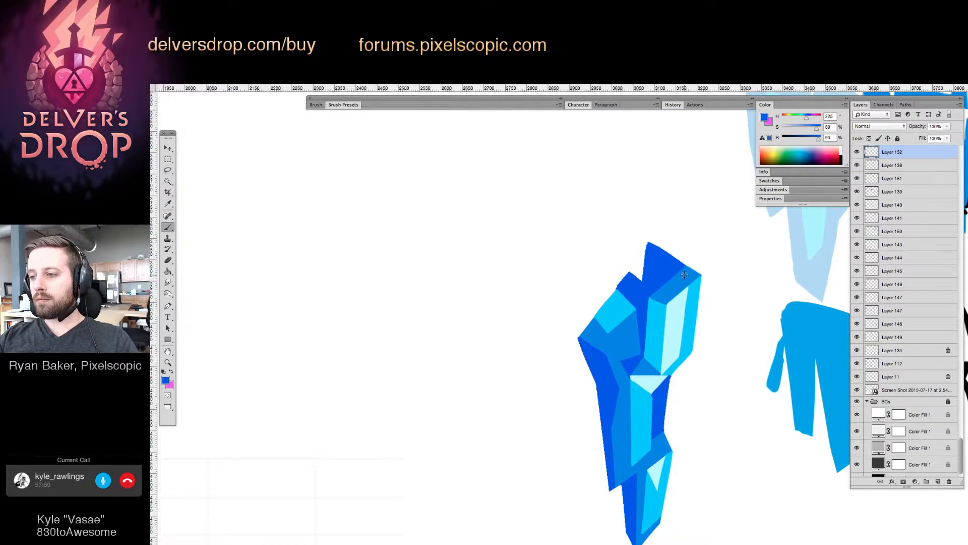
alt+click(682, 278)
drag(671, 261, 687, 248)
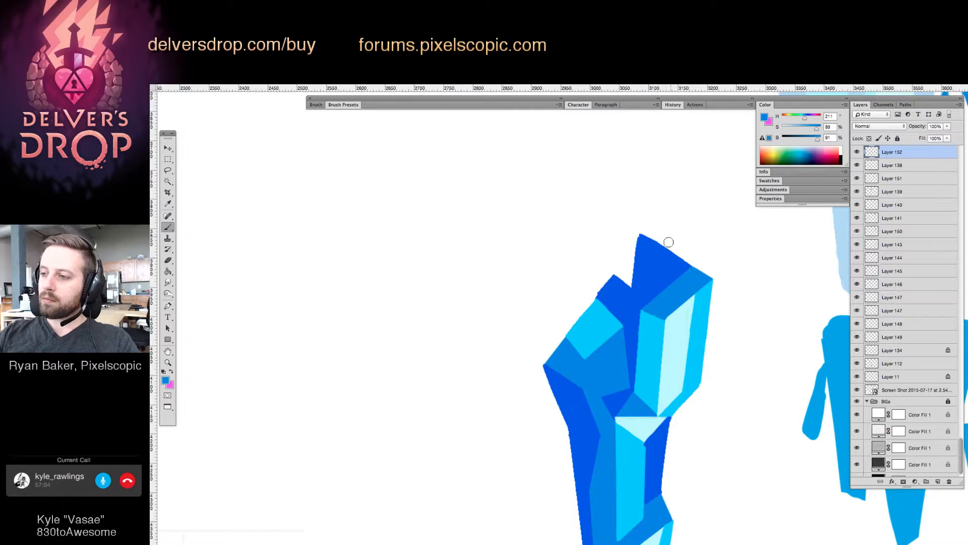
alt+click(640, 242)
key(e)
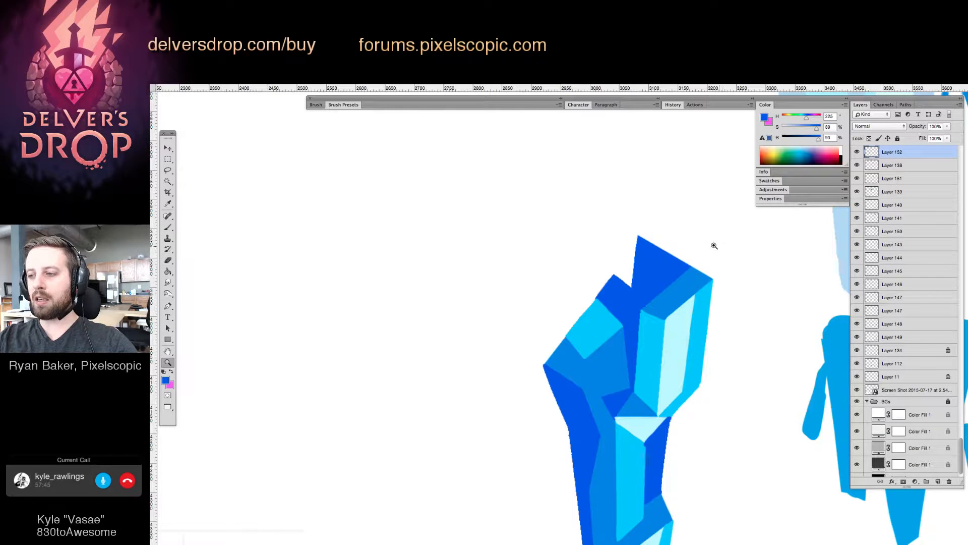
mouse_move(640, 237)
mouse_down()
mouse_move(624, 257)
mouse_move(655, 228)
mouse_up()
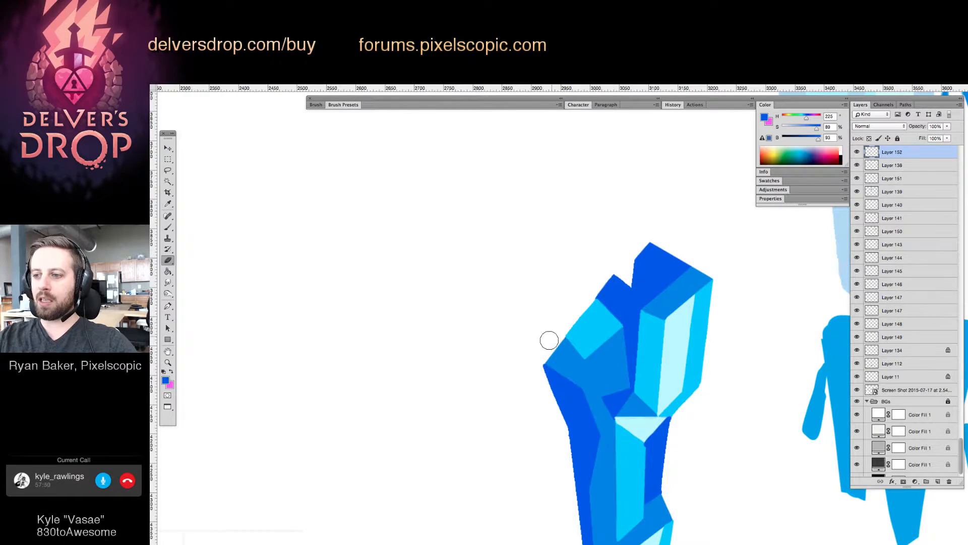
Sample the medium blue, divide the upper crystal's dark blue top with a diagonal line and fill the outer strip.
key(z)
drag(707, 274, 652, 357)
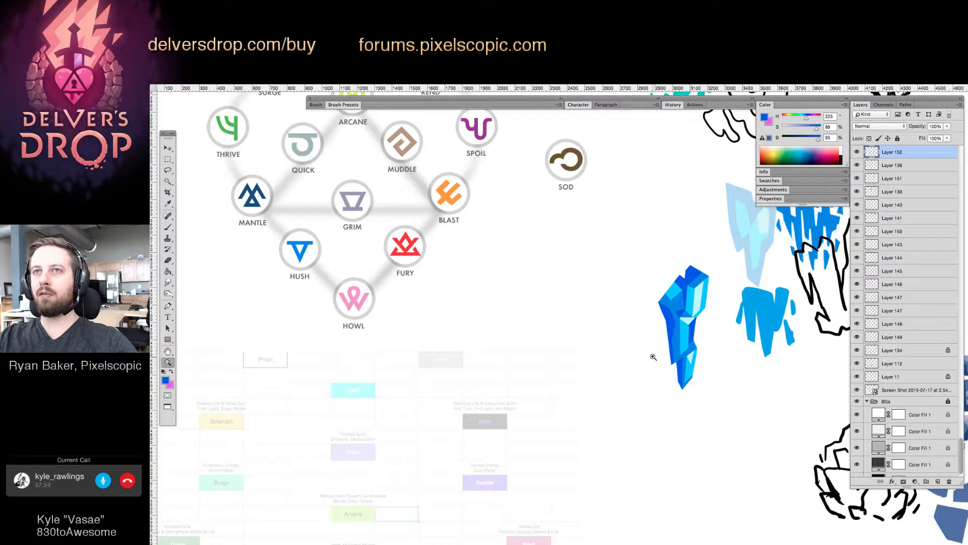
mouse_move(698, 264)
mouse_down()
mouse_move(752, 253)
mouse_move(716, 303)
mouse_up()
key(b)
alt+click(707, 314)
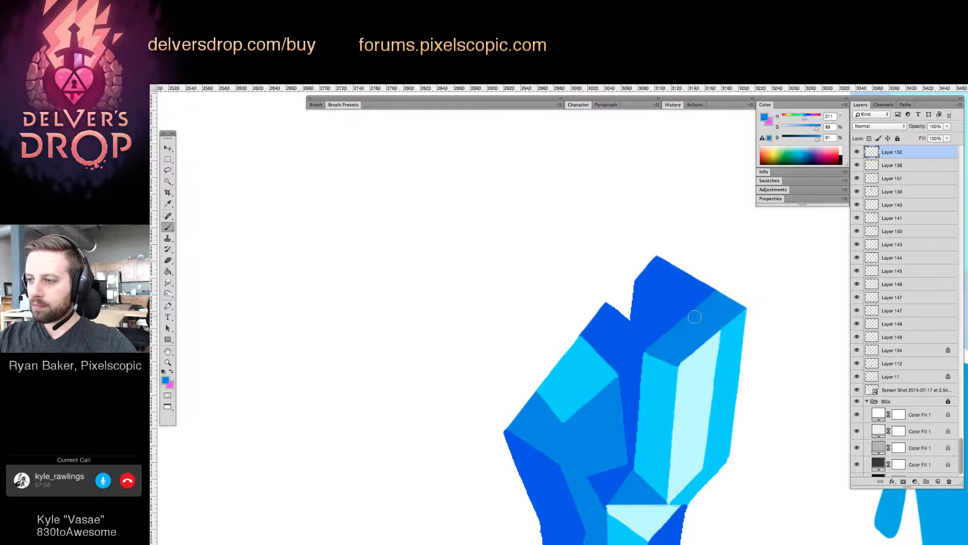
drag(636, 282, 687, 312)
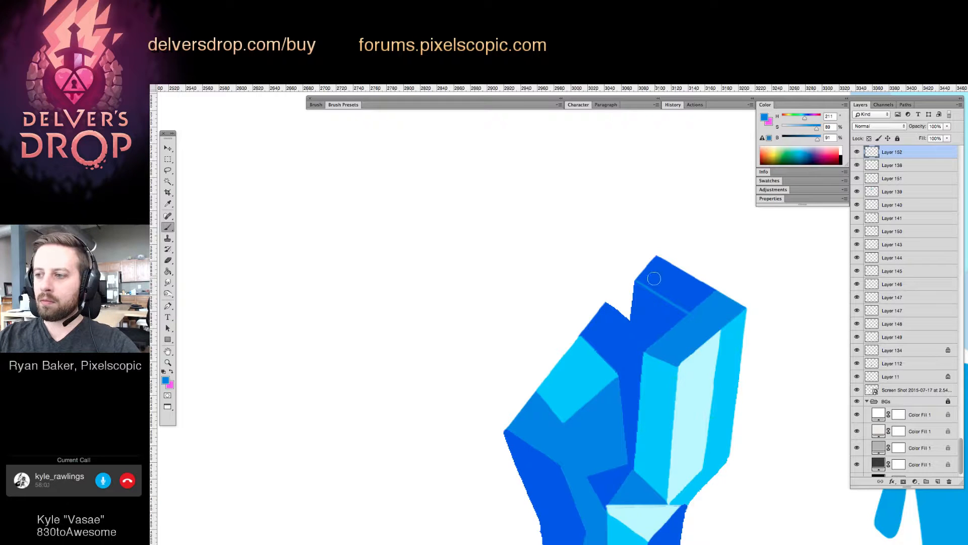
key(g)
click(670, 277)
key(b)
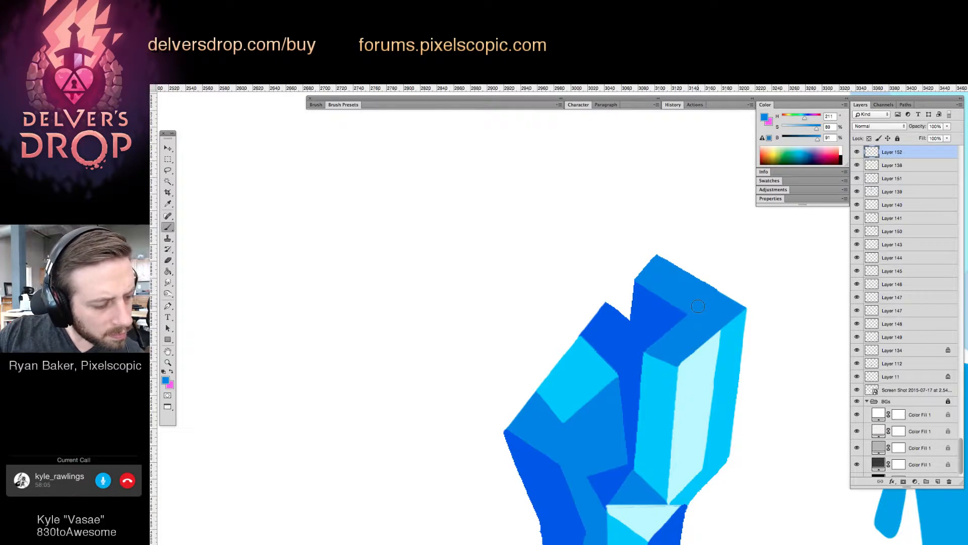
Erase the sharp lower point of the left crystal into a beveled corner and smooth its outer edge.
key(z)
mouse_move(770, 331)
mouse_down()
mouse_move(655, 469)
mouse_move(580, 492)
mouse_up()
drag(806, 438, 605, 441)
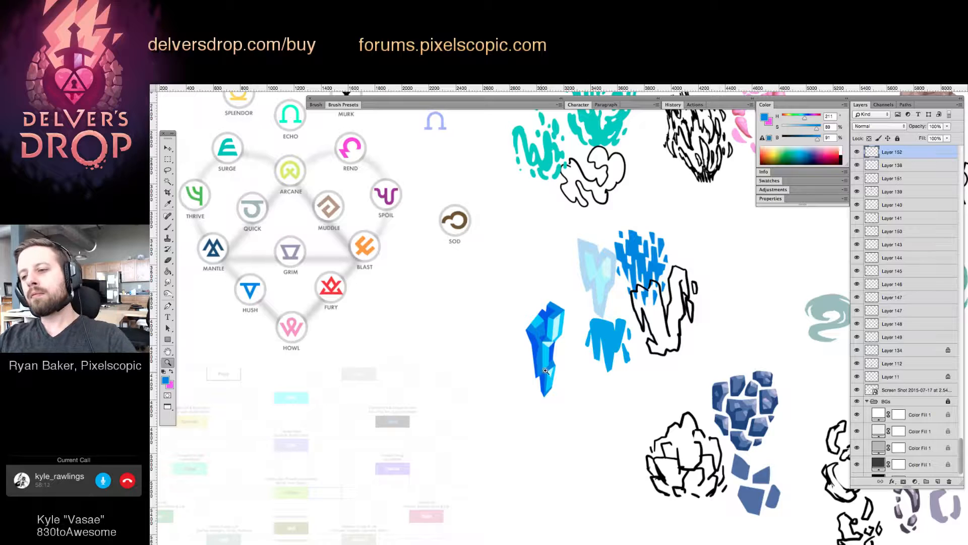
drag(545, 371, 612, 353)
key(v)
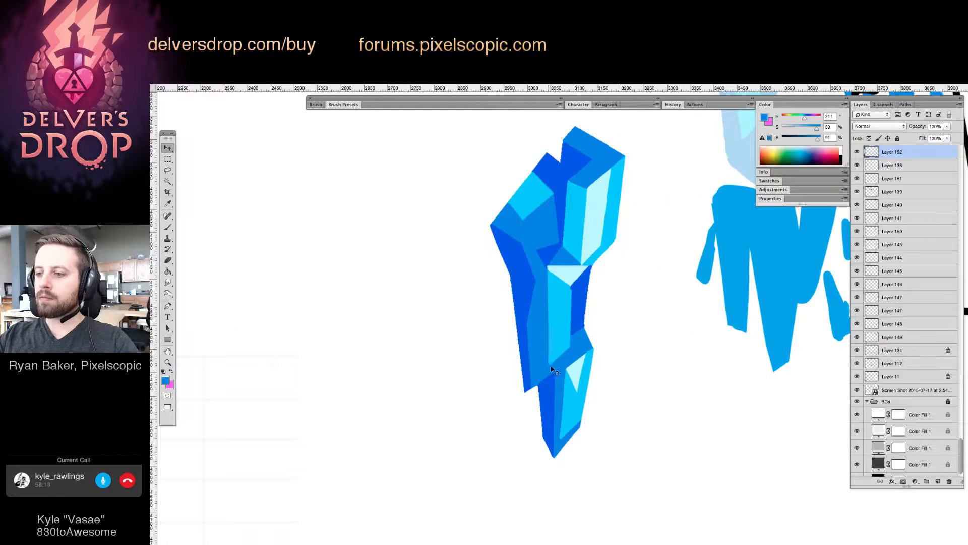
key(e)
mouse_move(533, 388)
mouse_down()
mouse_move(517, 372)
mouse_move(521, 385)
mouse_move(520, 372)
mouse_move(533, 384)
mouse_move(517, 369)
mouse_move(533, 385)
mouse_up()
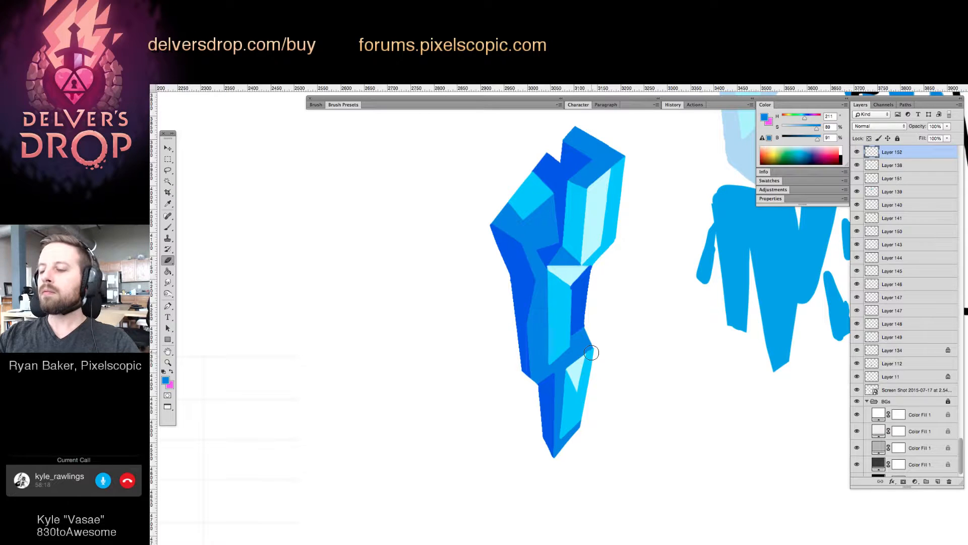
key(z)
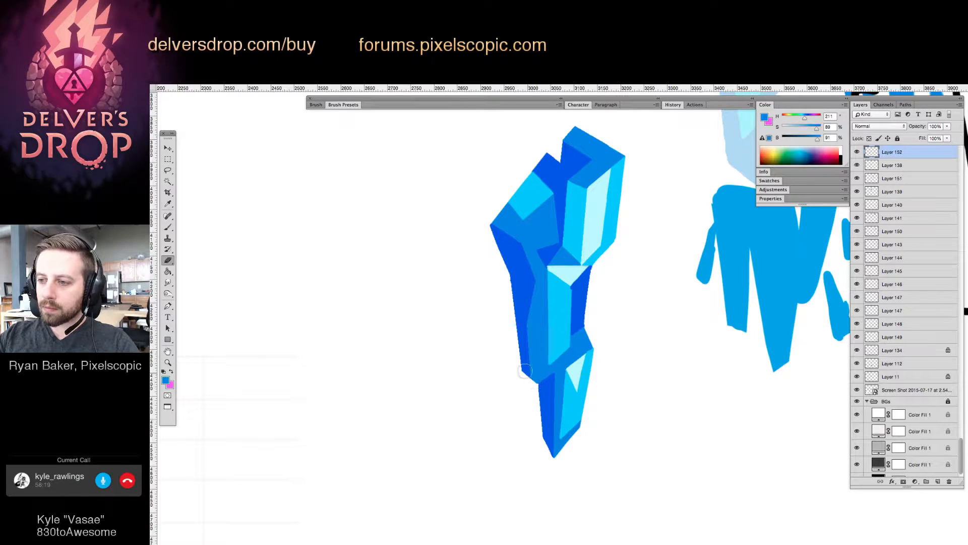
drag(525, 372, 522, 361)
Examine the ice shard at overview scale beside the rune diagram and the other element artwork.
key(z)
key(super+minus)
key(super+minus)
key(super+minus)
key(super+minus)
key(super+minus)
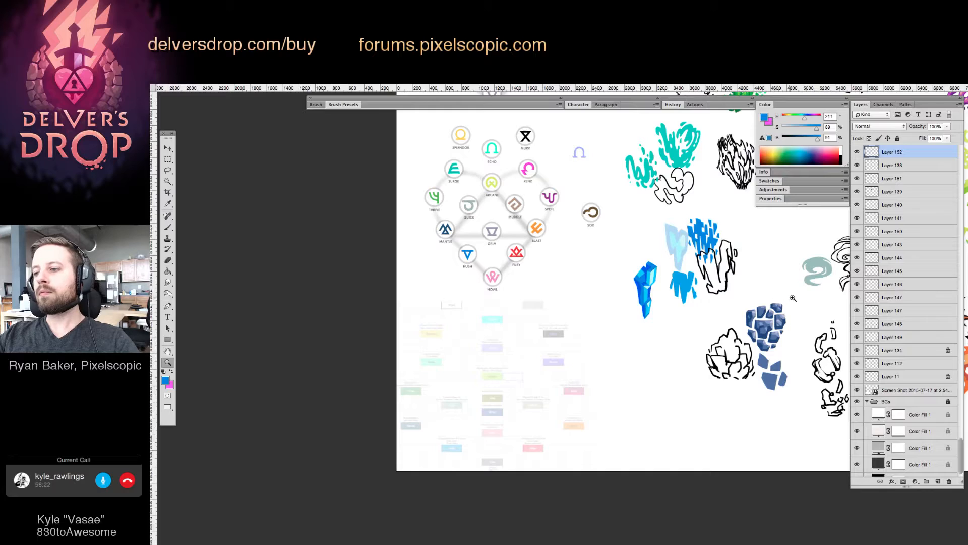
drag(780, 306, 681, 321)
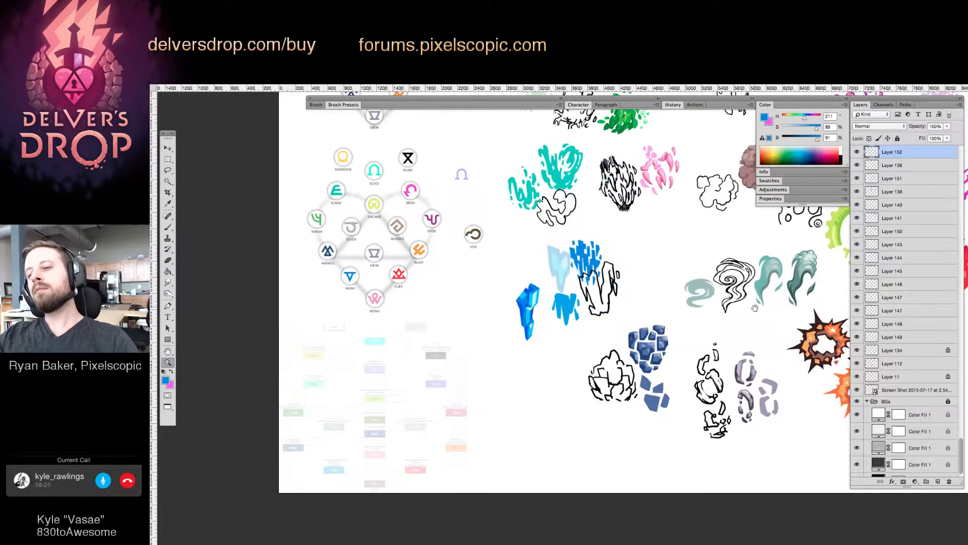
drag(755, 308, 737, 330)
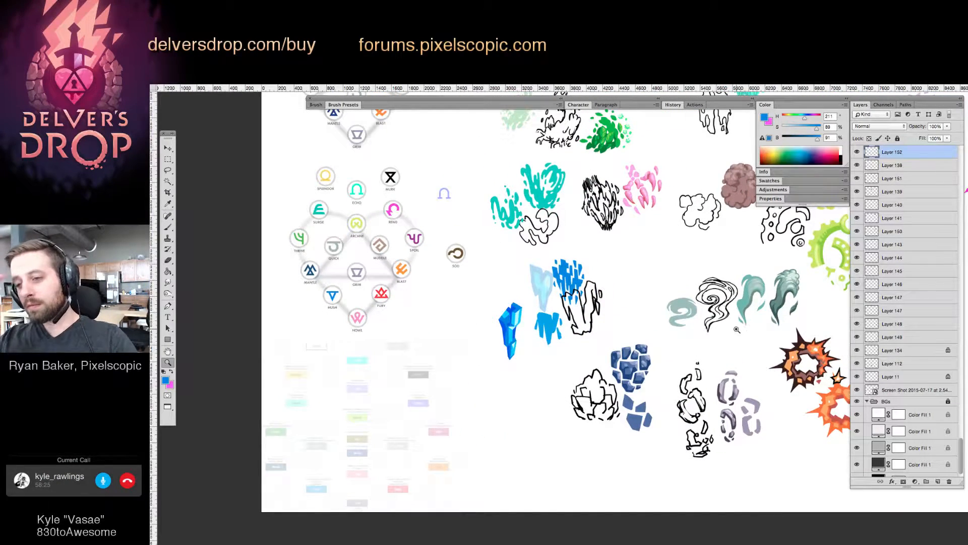
Sample the cyan, outline a triangular facet on the left crystal's dark blue side and fill it.
drag(502, 327, 566, 306)
key(b)
alt+click(563, 341)
key(v)
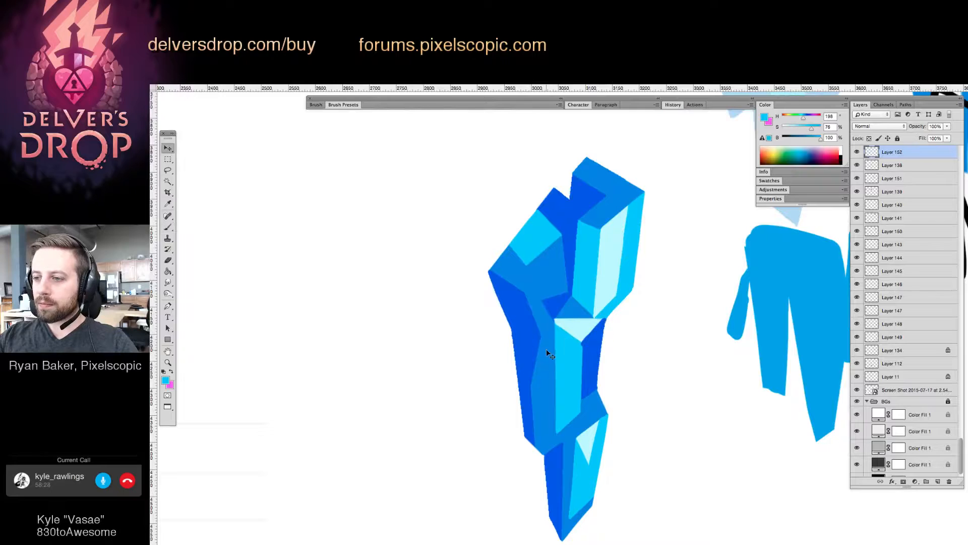
key(b)
drag(537, 335, 533, 332)
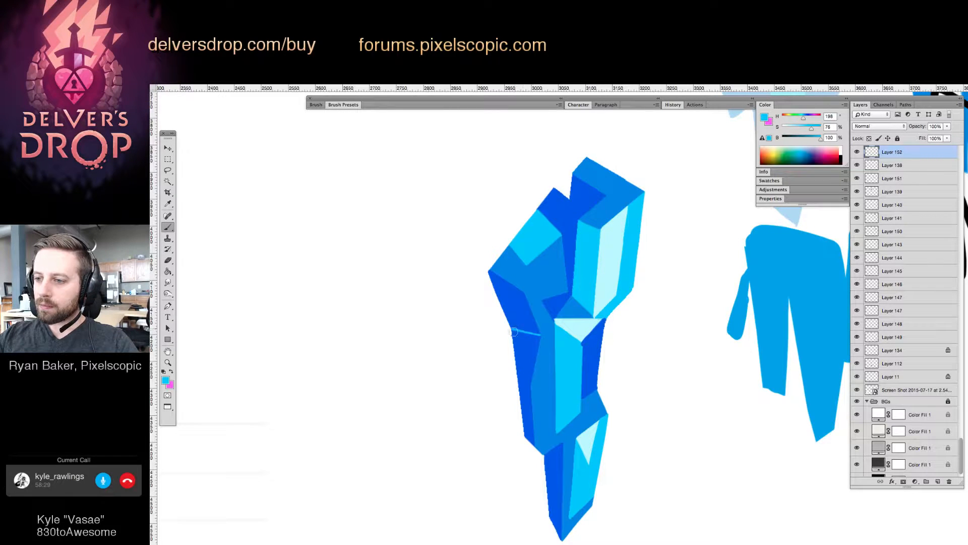
drag(531, 383, 516, 357)
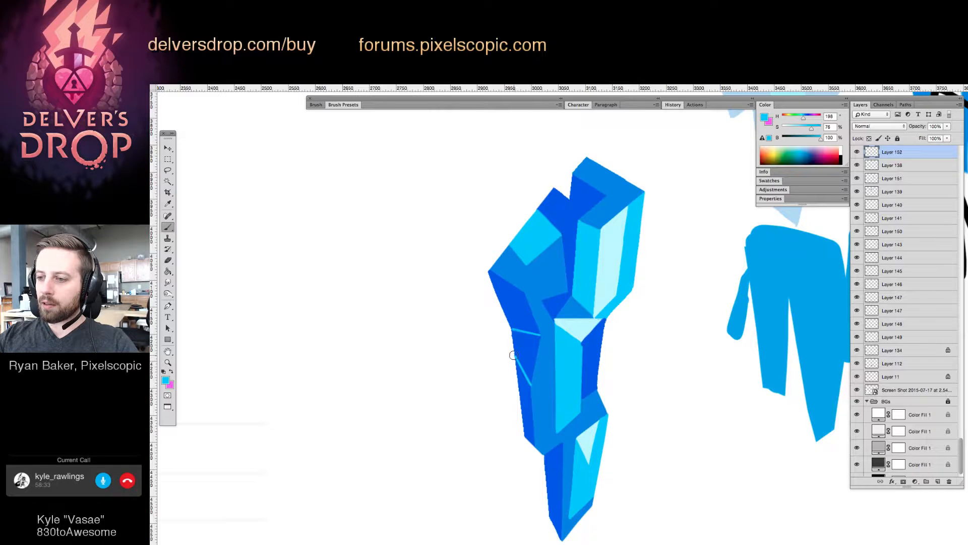
key(g)
click(540, 355)
Tidy the new cyan facet's borders with the sampled dark and medium blues and erase the bump on its outer edge.
key(b)
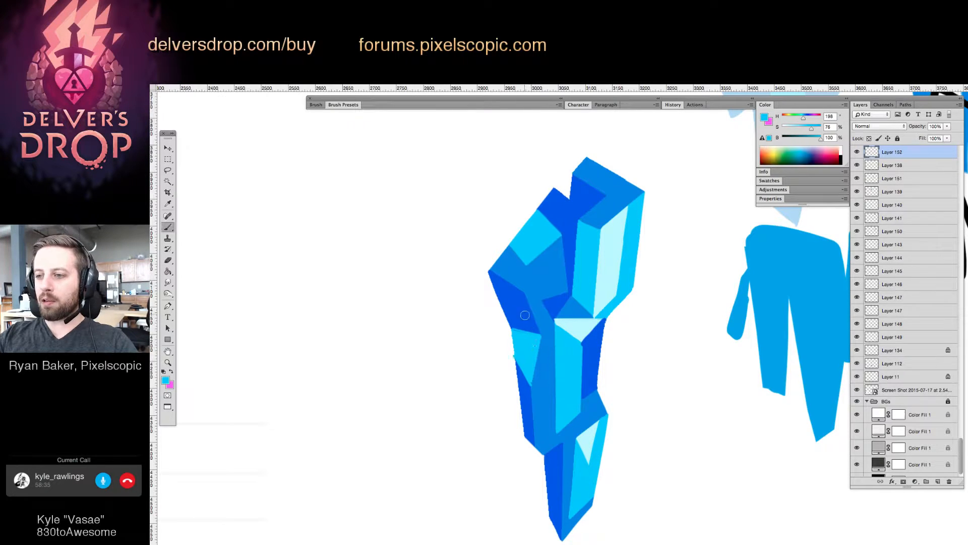
alt+click(535, 330)
drag(513, 326, 538, 331)
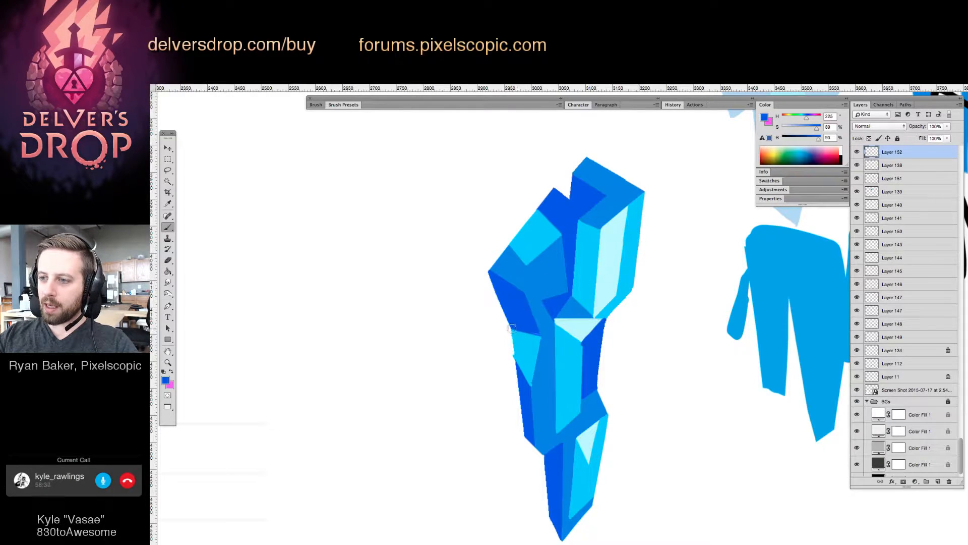
alt+click(545, 344)
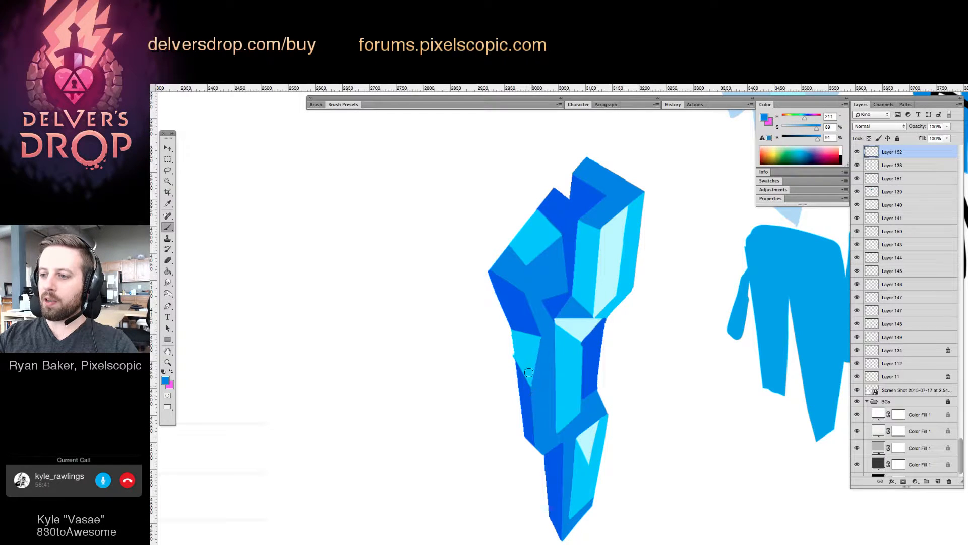
key(e)
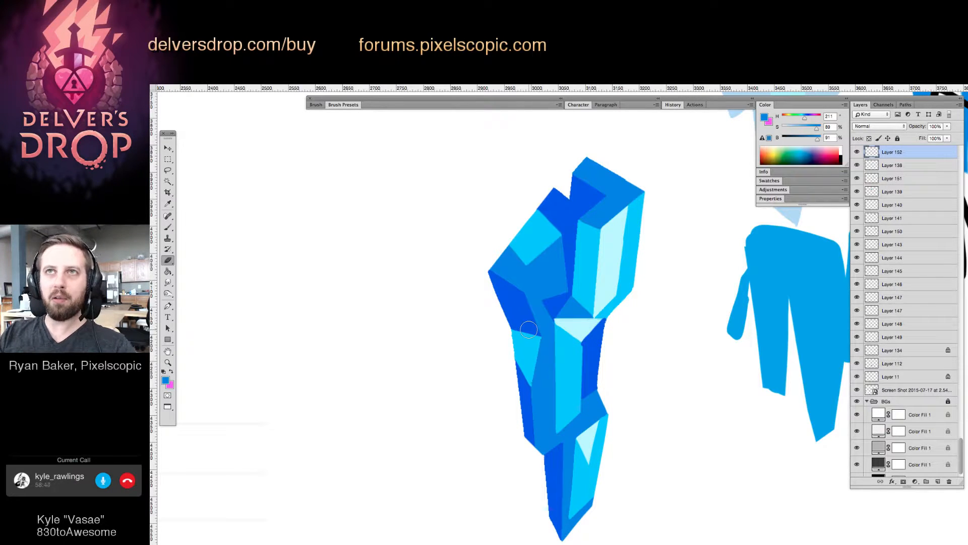
Touch up the joint between the upper crystal's bottom tip and the middle crystal using the sampled dark blue and cyan.
key(b)
alt+click(582, 347)
alt+click(584, 342)
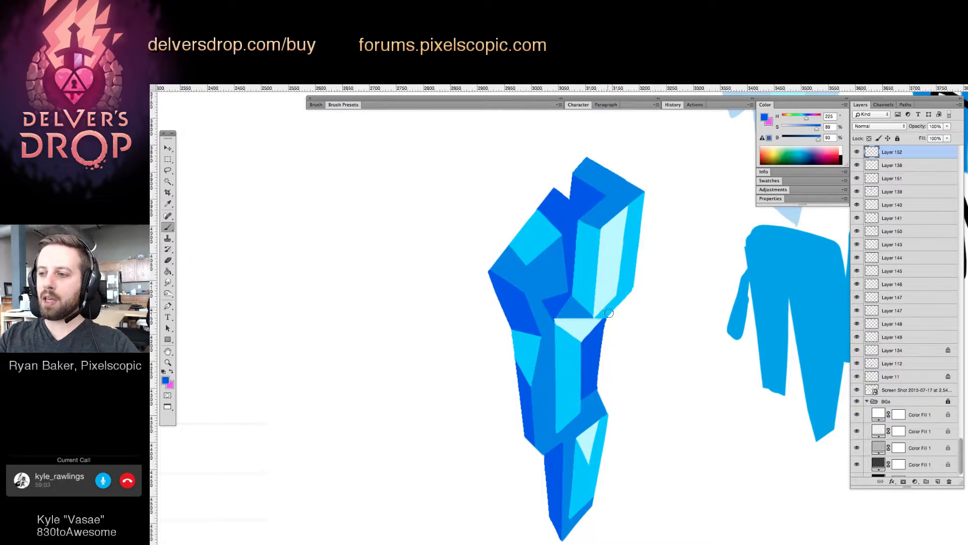
alt+click(629, 290)
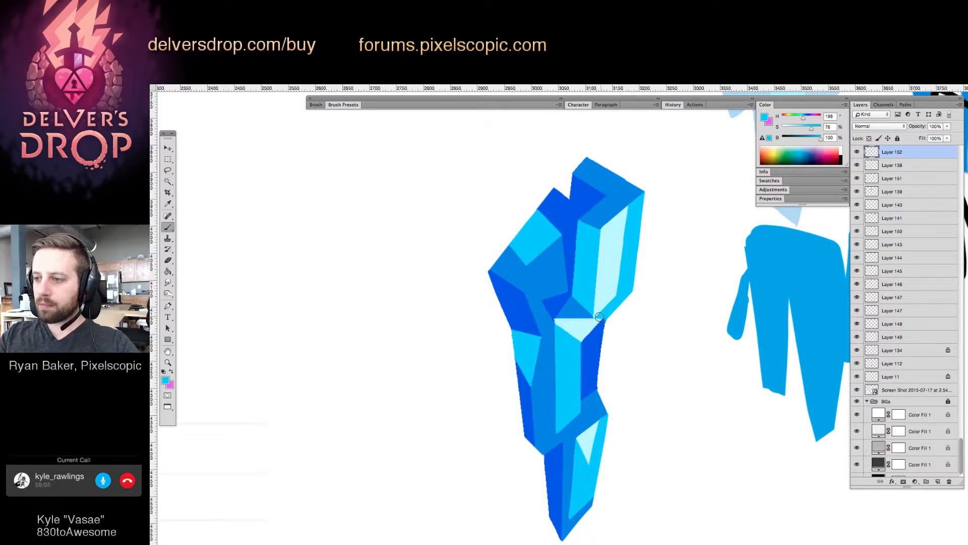
key(z)
drag(676, 306, 581, 418)
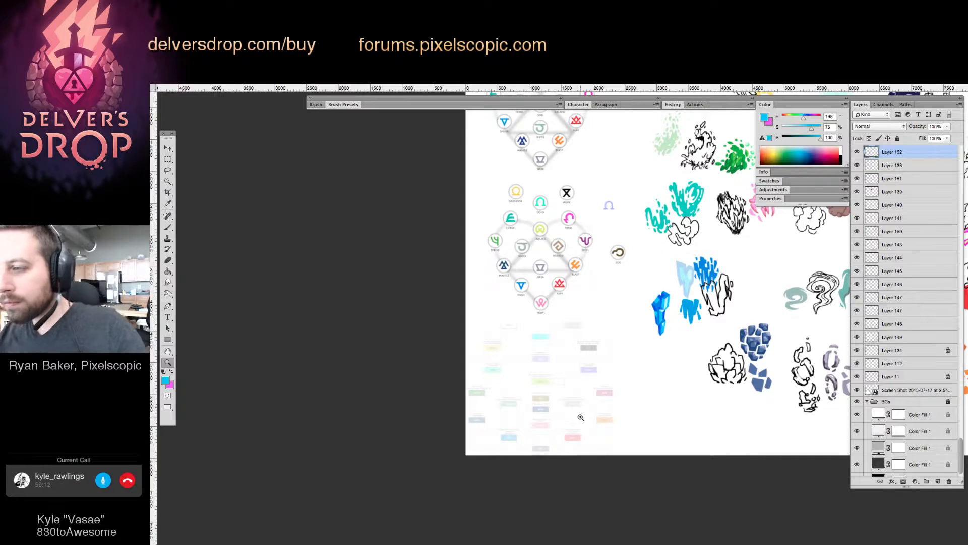
Move the black rock outline sketch away from the painted blue rocks, below the ice artwork, and fade it to 20% opacity.
drag(730, 374, 666, 401)
drag(605, 348, 710, 364)
key(v)
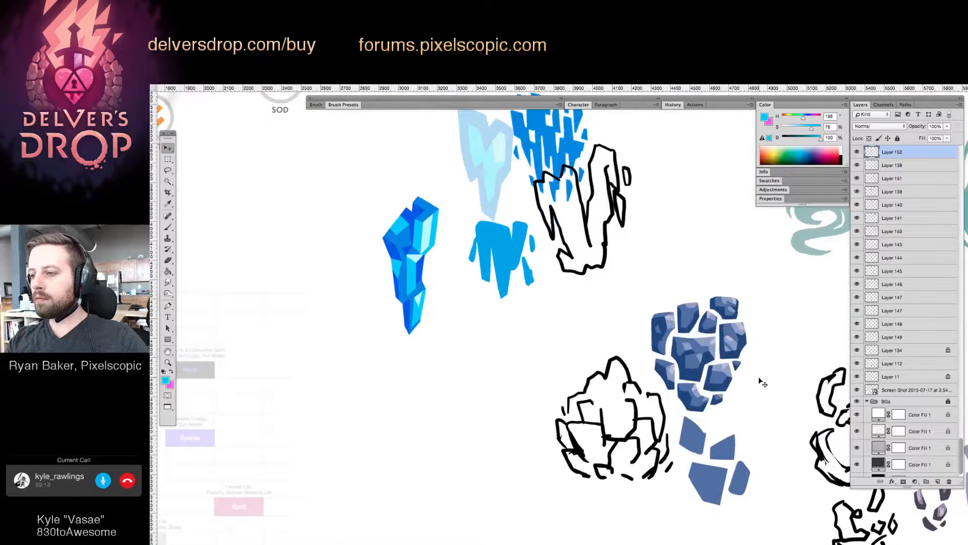
mouse_move(665, 405)
mouse_down()
mouse_move(692, 263)
mouse_move(741, 232)
mouse_move(623, 403)
mouse_up()
drag(581, 442, 522, 492)
key(3)
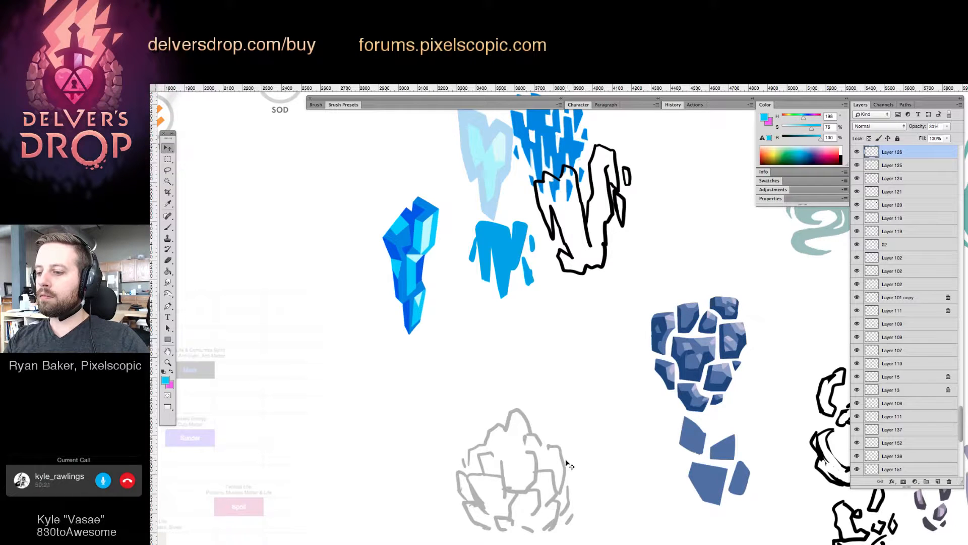
key(2)
drag(568, 464, 553, 465)
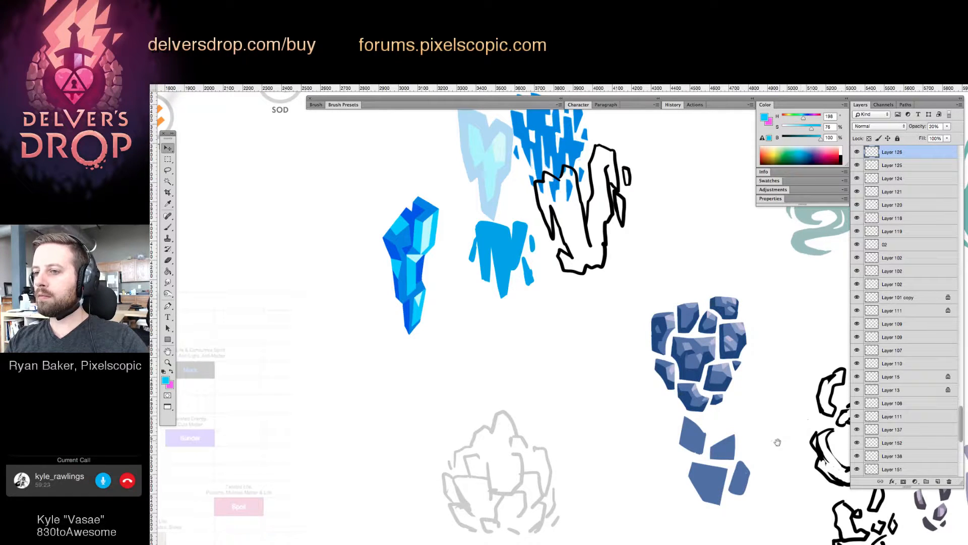
Select the painted blue rock cluster on Layer 112 and trim the corners of its upper and left rocks with the Eraser.
key(z)
drag(797, 427, 766, 457)
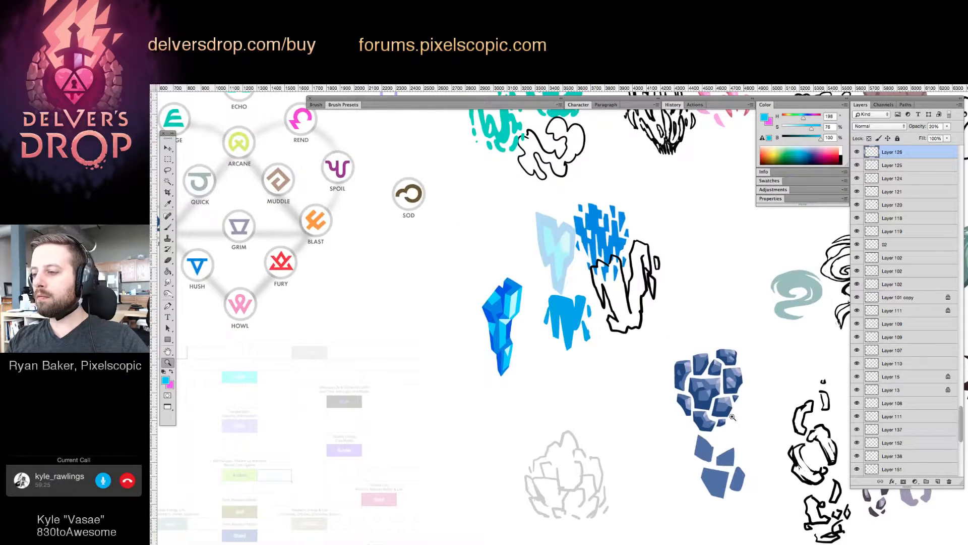
click(732, 416)
click(674, 339)
ctrl+click(673, 337)
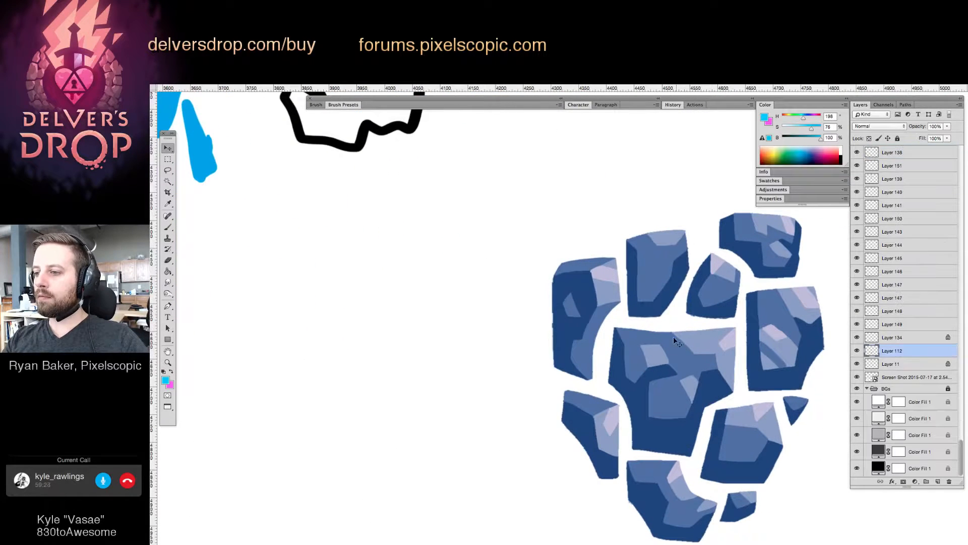
key(e)
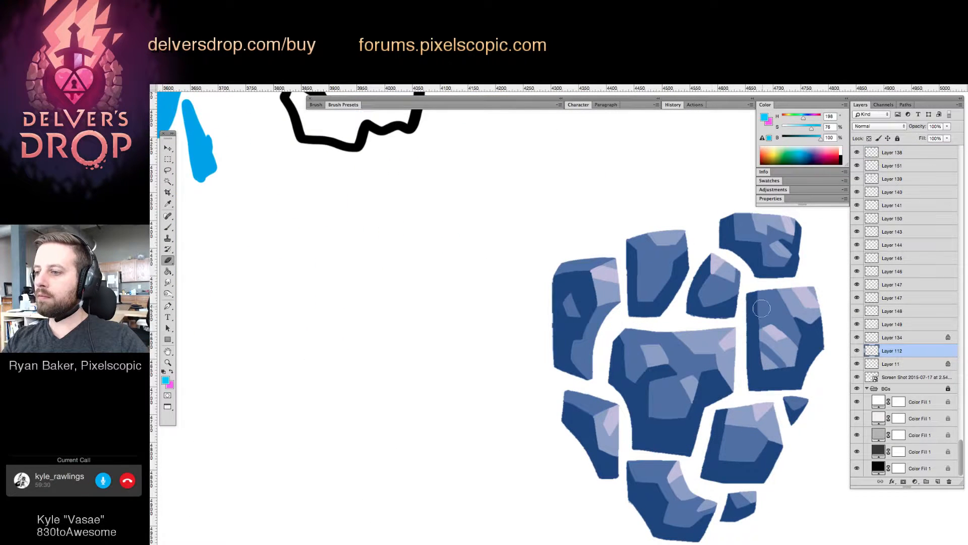
key(v)
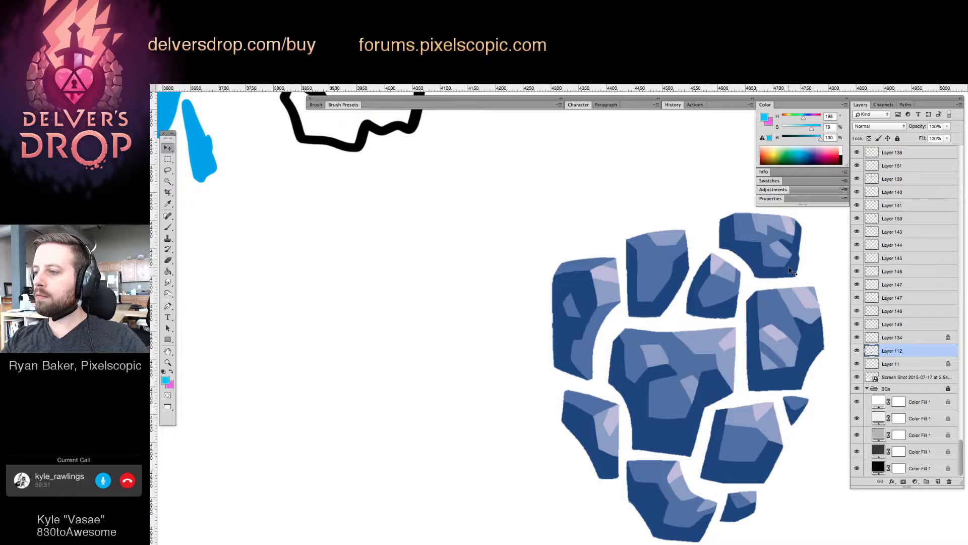
key(e)
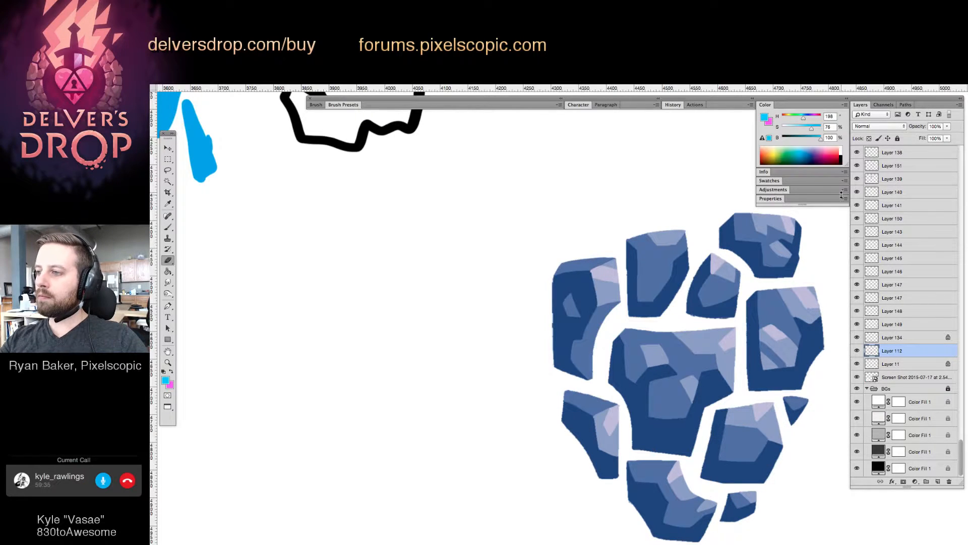
key(v)
key(e)
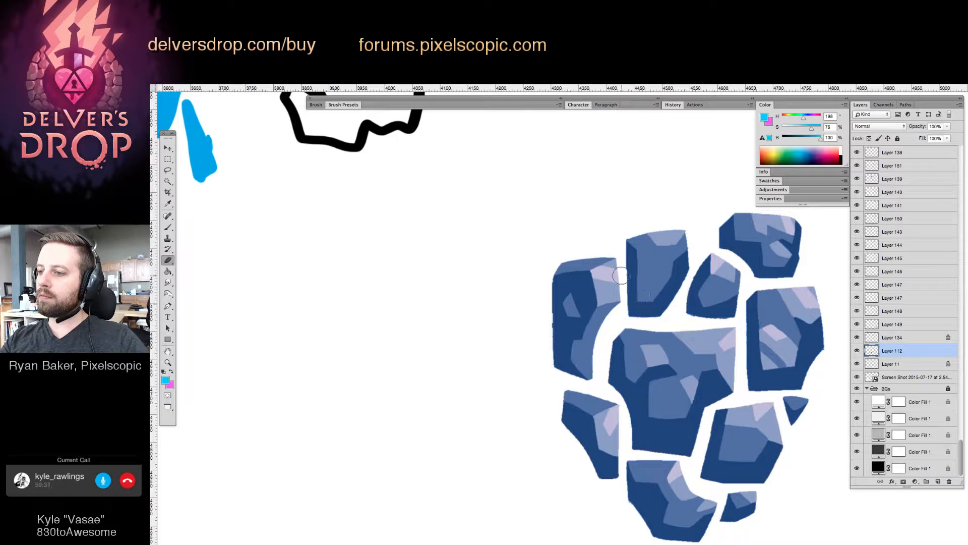
key(v)
key(e)
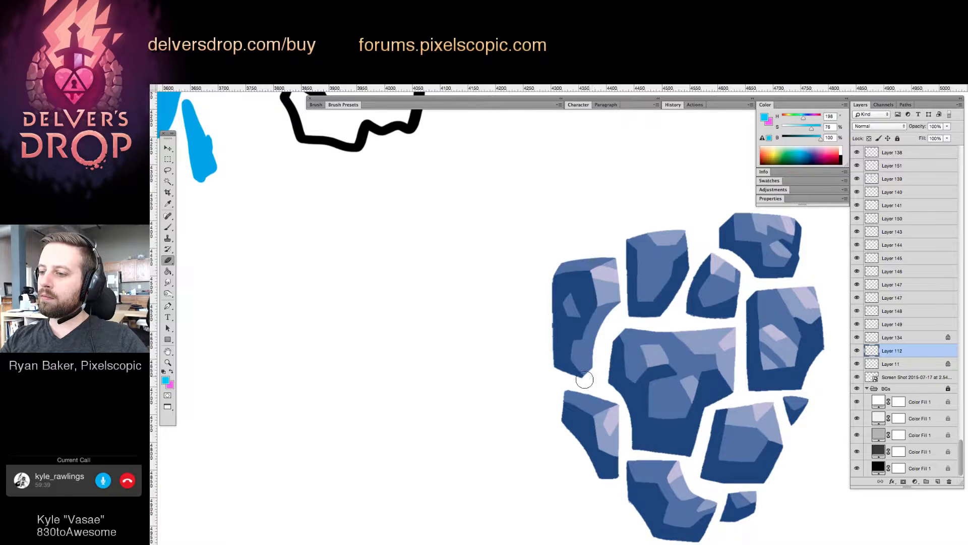
key(v)
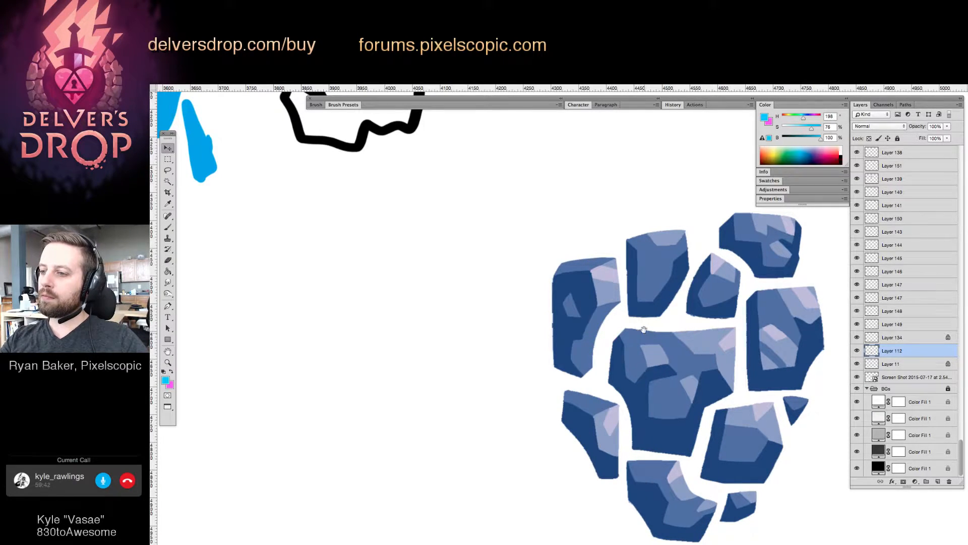
Erase the lower-left rock's tip and the bottom rock's pointed bump, then retouch the bump with the sampled light blue.
drag(644, 330, 631, 227)
key(e)
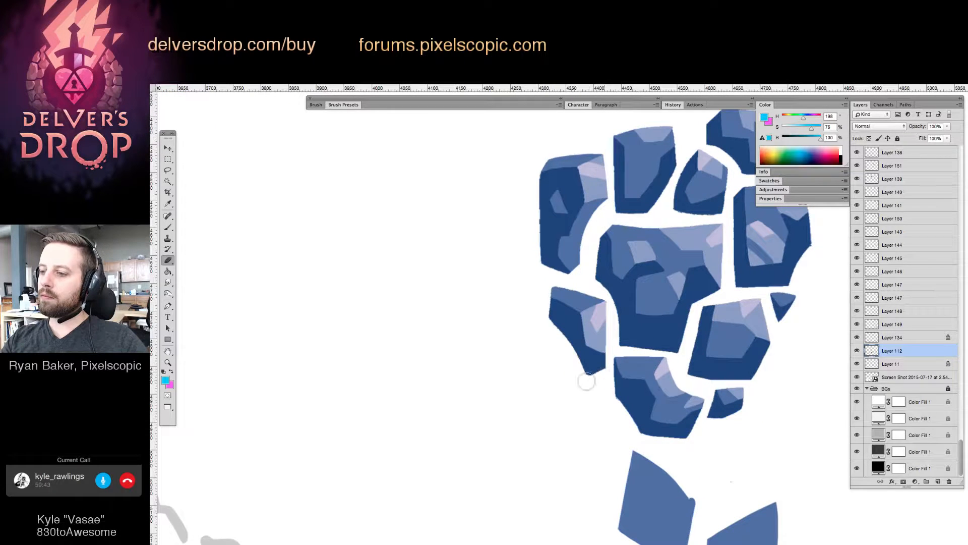
key(e)
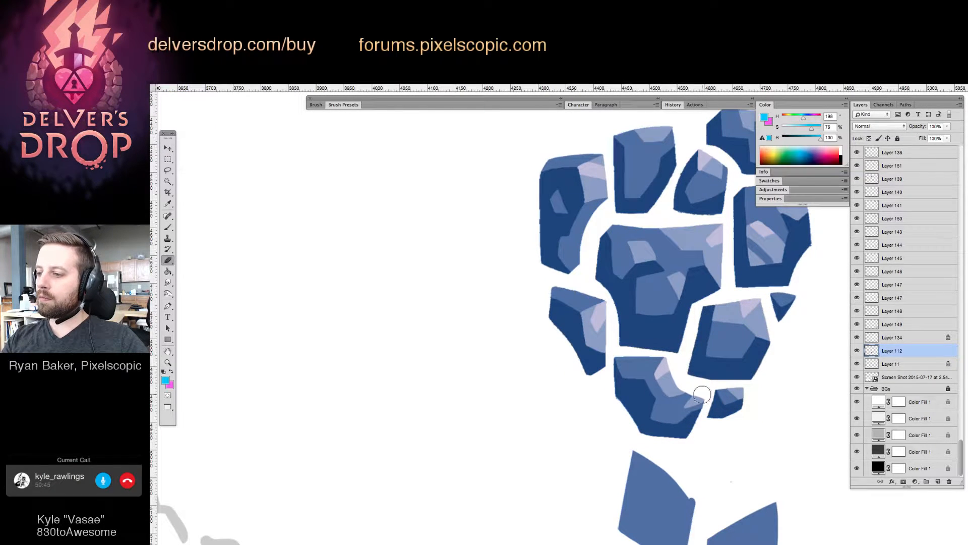
drag(704, 401, 694, 400)
key(b)
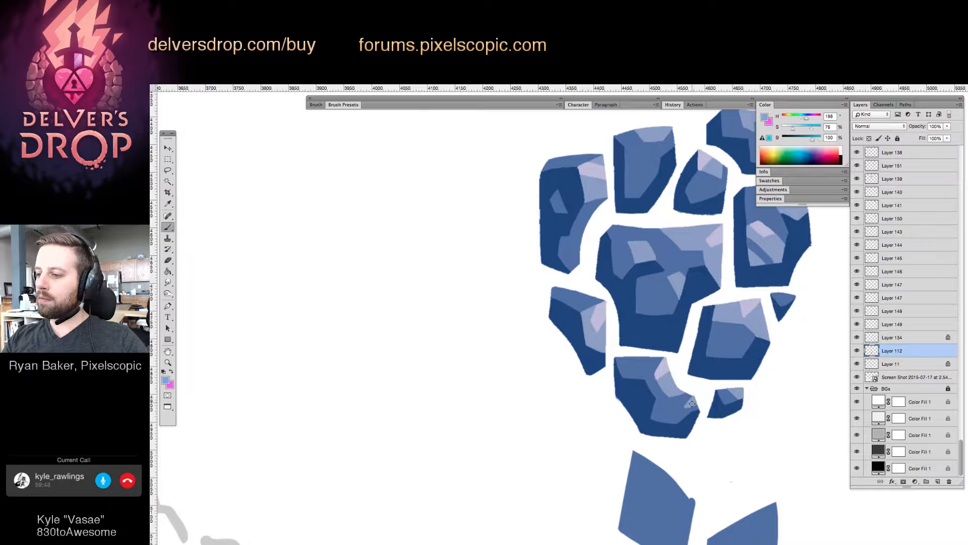
alt+click(693, 398)
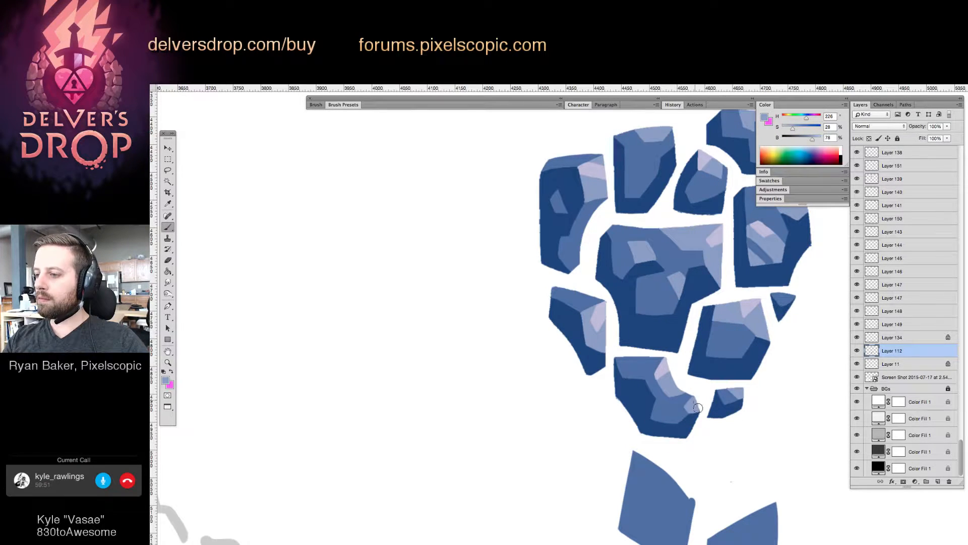
Erase along the outer corners and lower edge of the lower-right rock to chamfer its silhouette.
key(v)
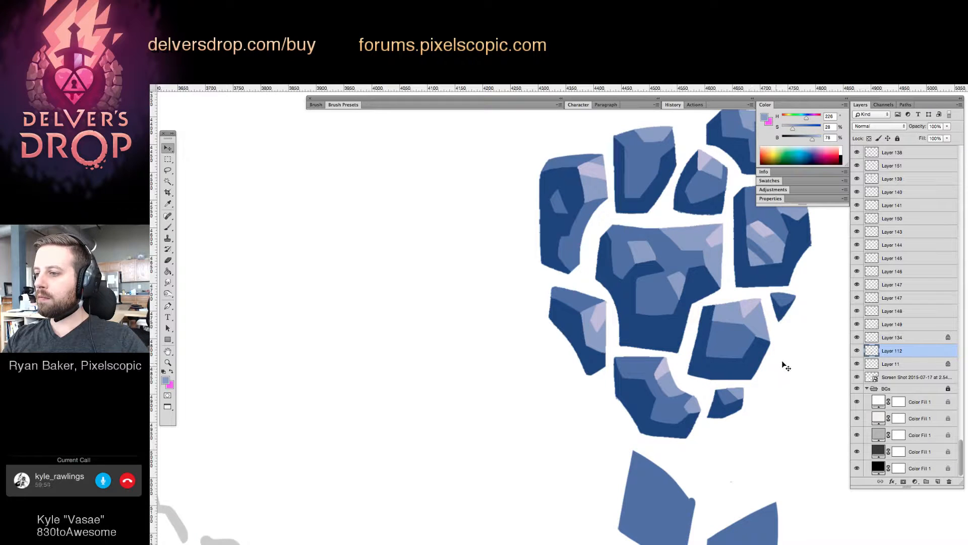
key(e)
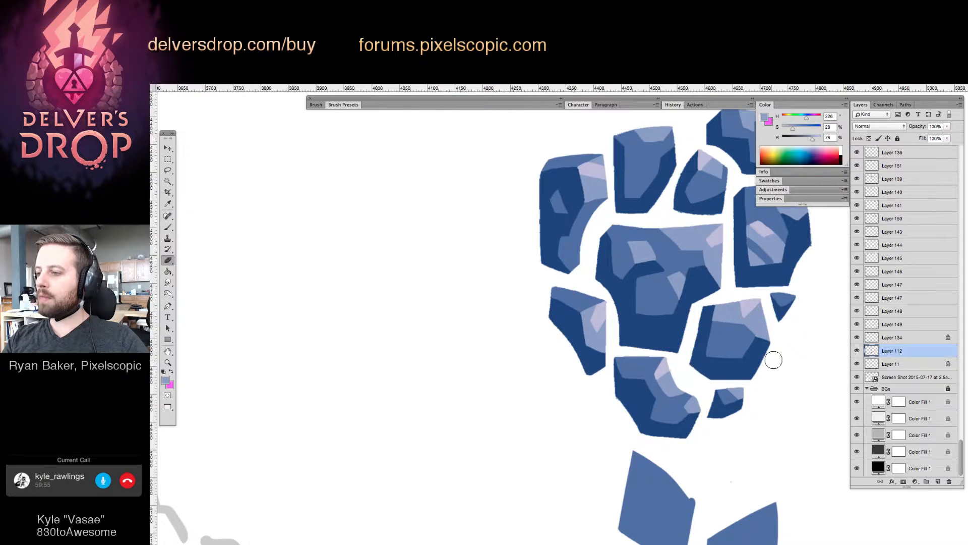
drag(772, 356, 751, 382)
key(v)
Extend the smallest bottom rock's lower edge with the sampled dark blue and erase its outline into a cleaner shape.
key(b)
alt+click(707, 425)
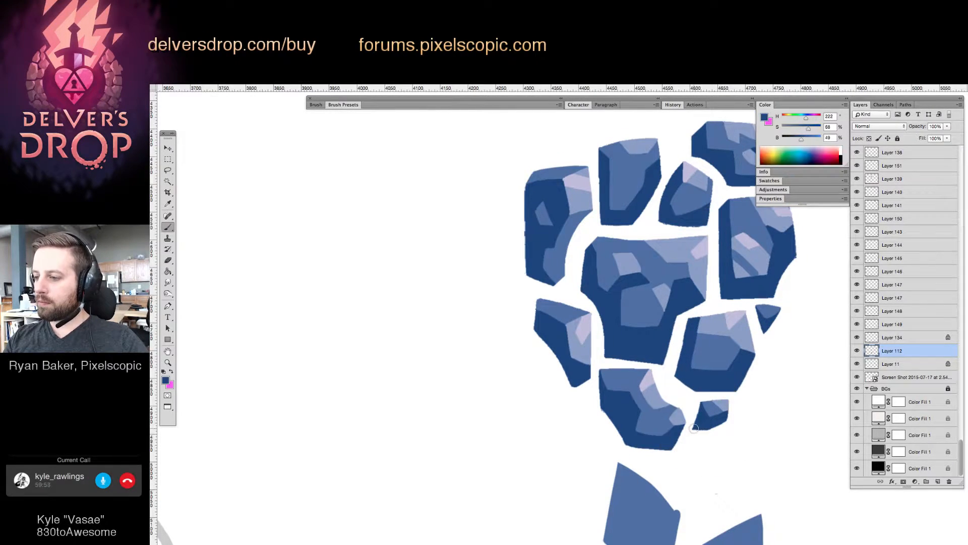
drag(711, 428, 726, 413)
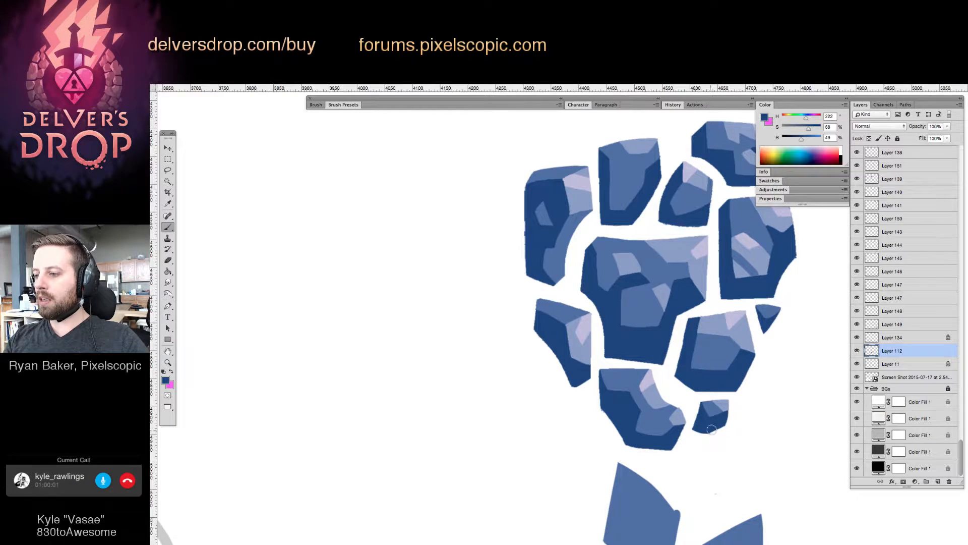
key(e)
drag(751, 415, 722, 443)
Erase the sharp lower corners of the large rock on the cluster's right side.
key(v)
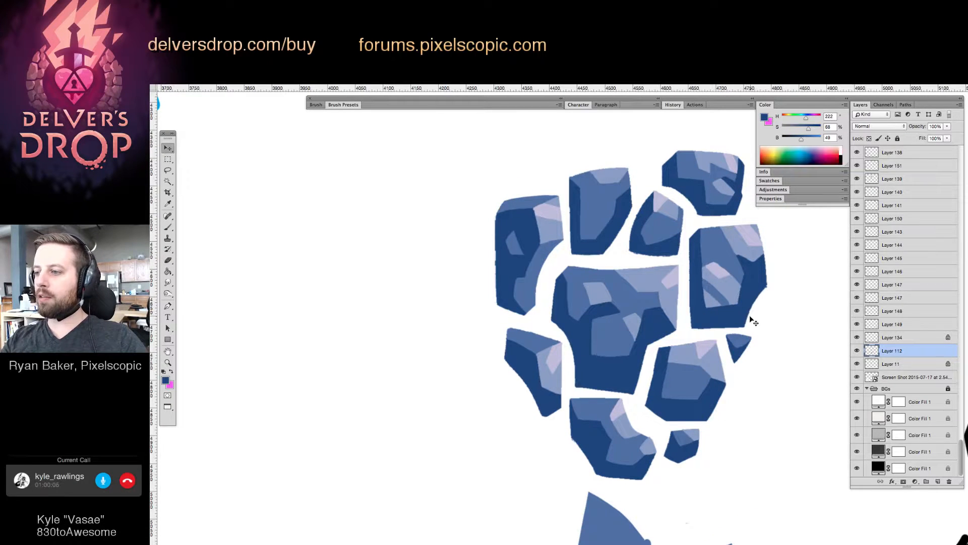
key(e)
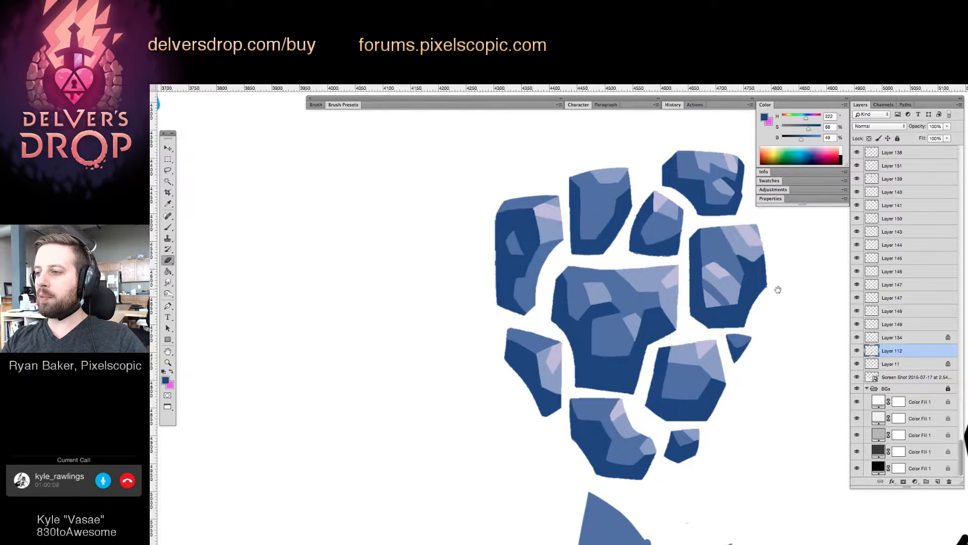
drag(778, 290, 769, 314)
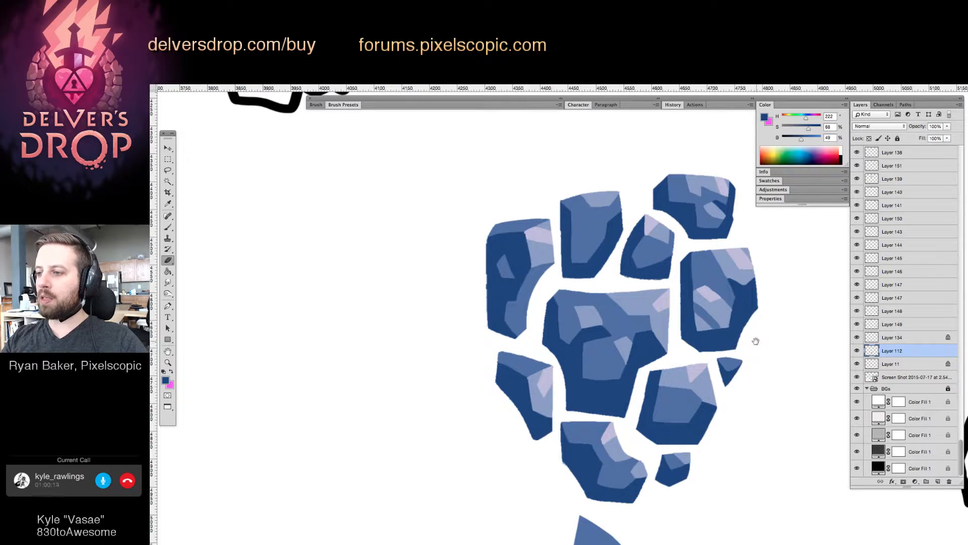
mouse_move(756, 341)
mouse_down()
mouse_move(689, 389)
mouse_move(671, 419)
mouse_up()
key(v)
Erase the flat bottom edge of the large central rock so that it slopes to an angled point.
key(z)
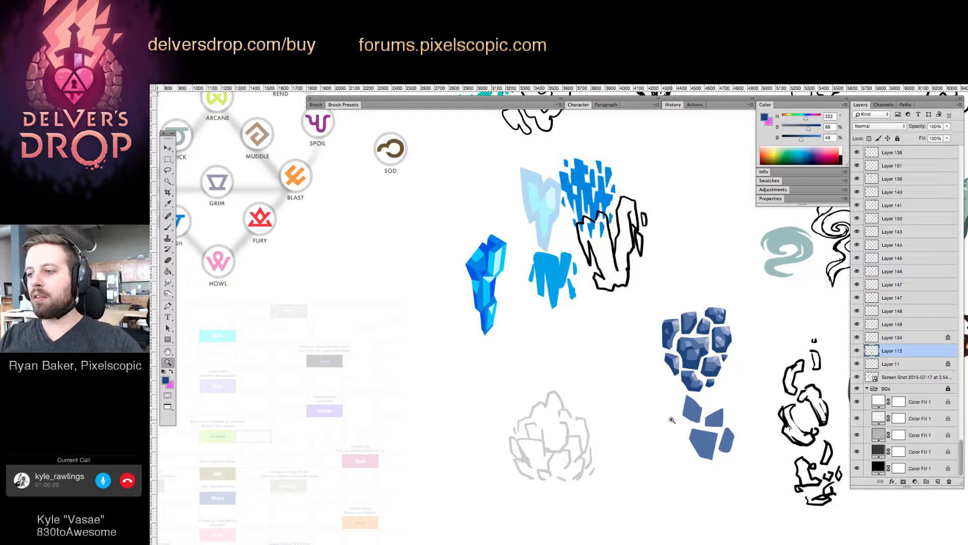
click(701, 368)
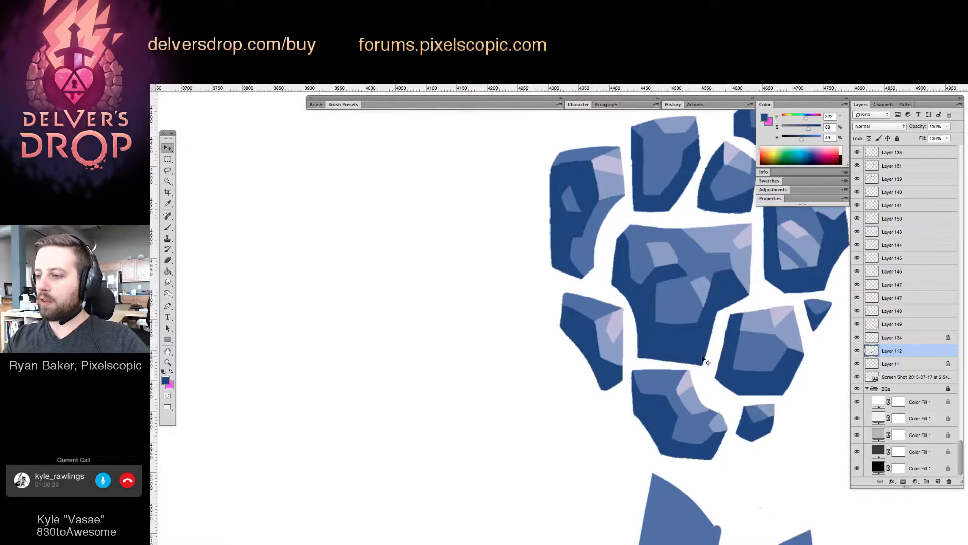
key(e)
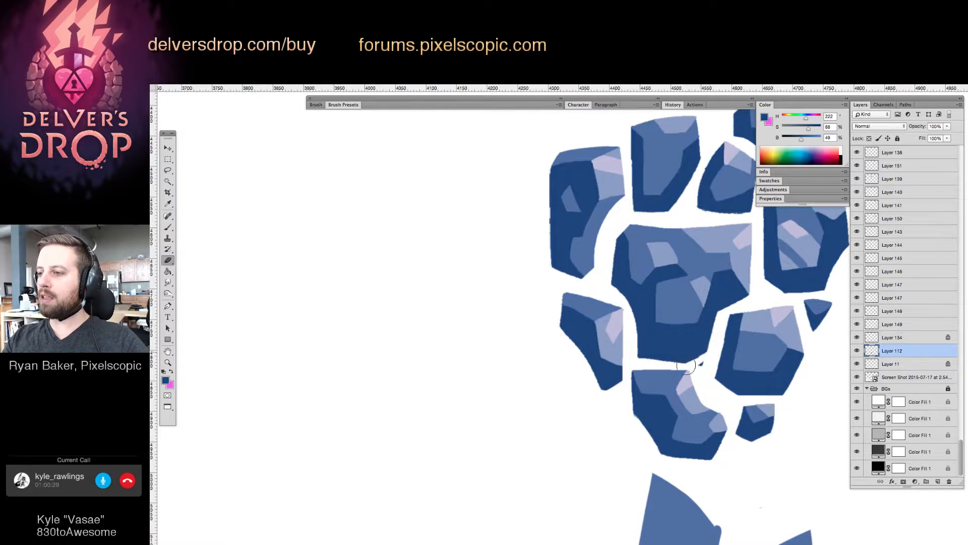
key(z)
alt+click(706, 358)
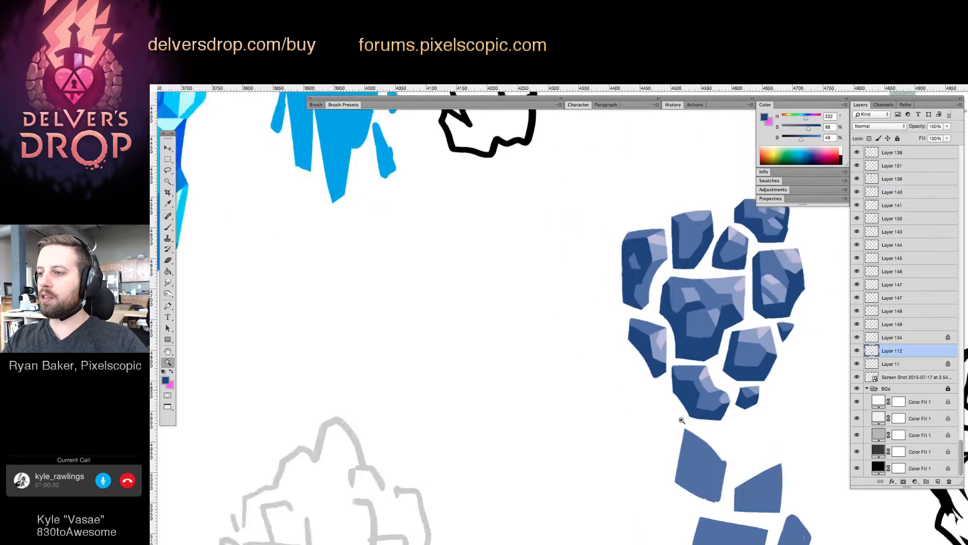
click(739, 365)
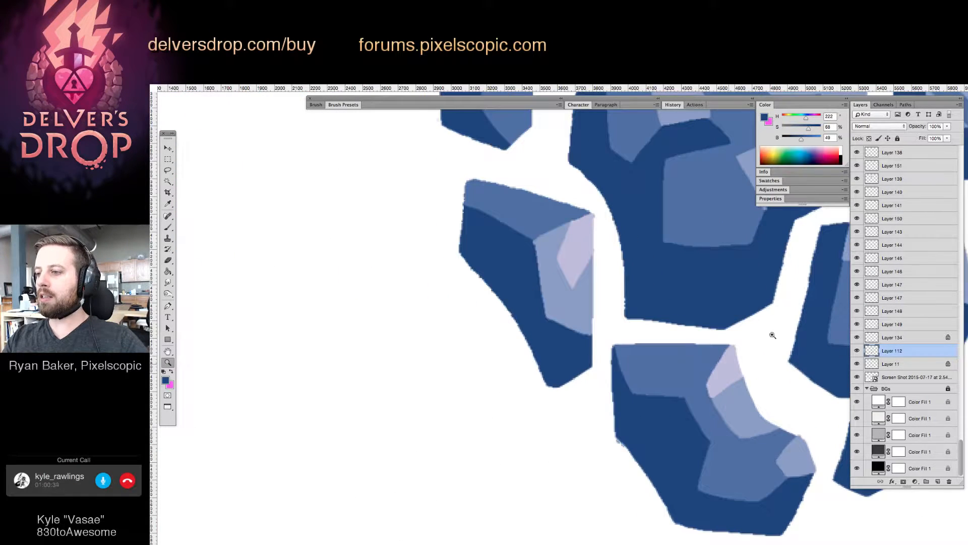
key(e)
mouse_move(622, 315)
mouse_down()
mouse_move(678, 300)
mouse_move(631, 305)
mouse_move(758, 324)
mouse_up()
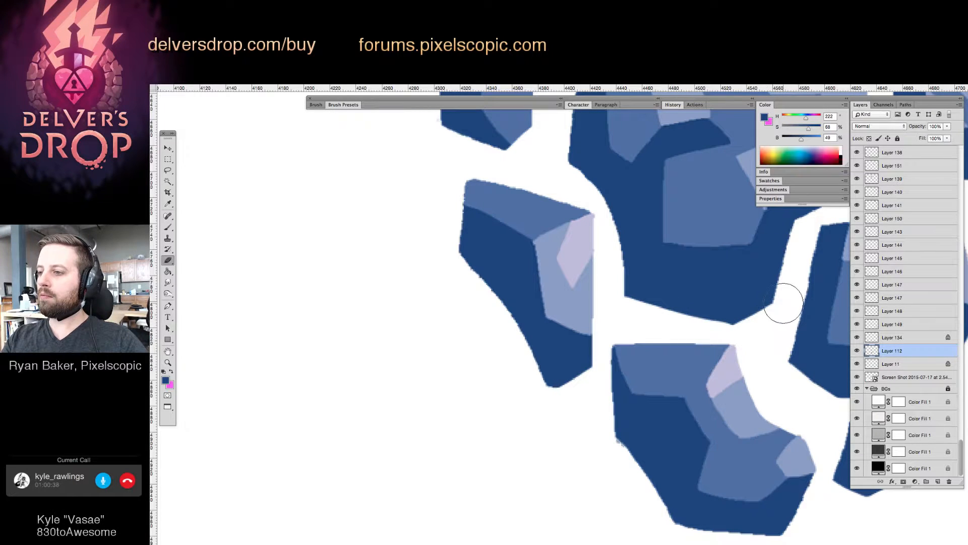
Erase the rough corners along the edges of the cluster's top-right rock.
key(z)
alt+click(764, 316)
drag(741, 390, 698, 428)
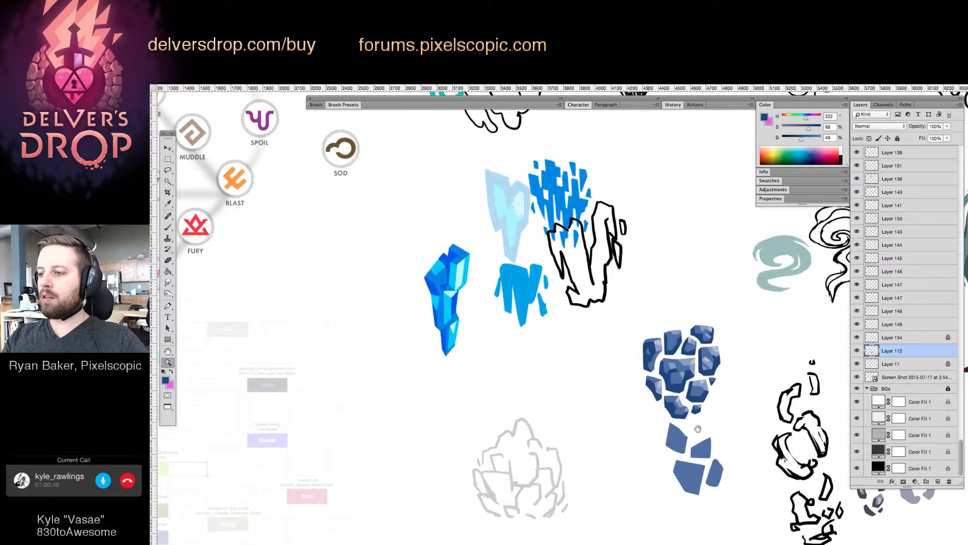
click(708, 382)
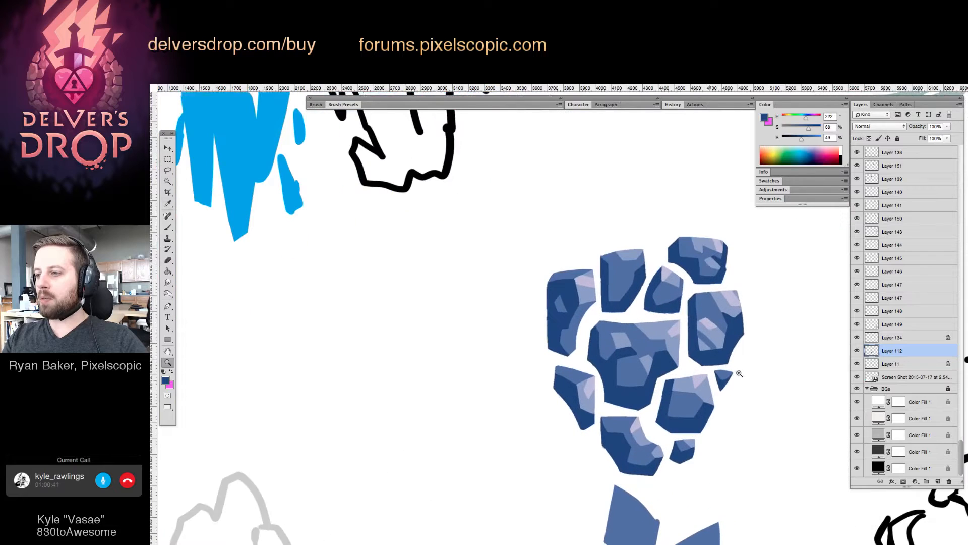
click(681, 249)
key(e)
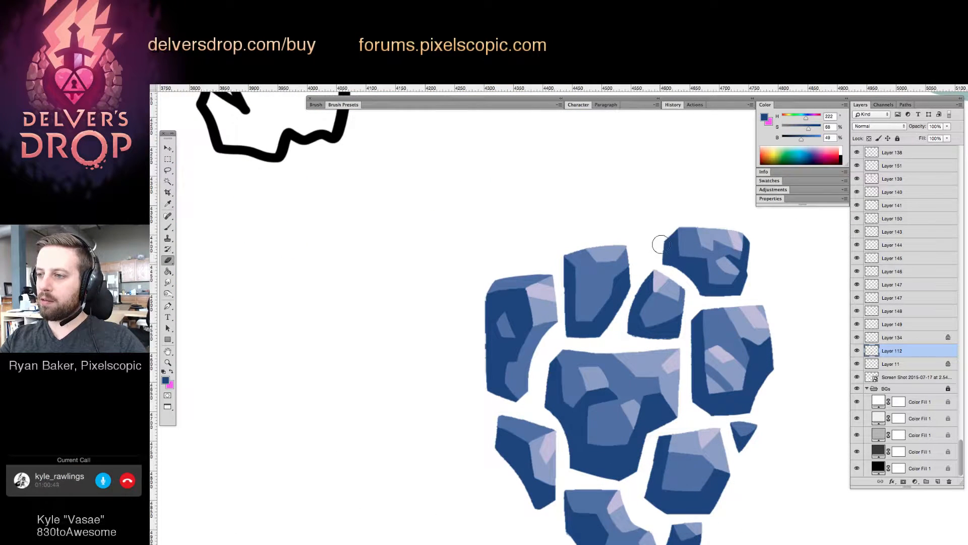
key(z)
alt+click(749, 240)
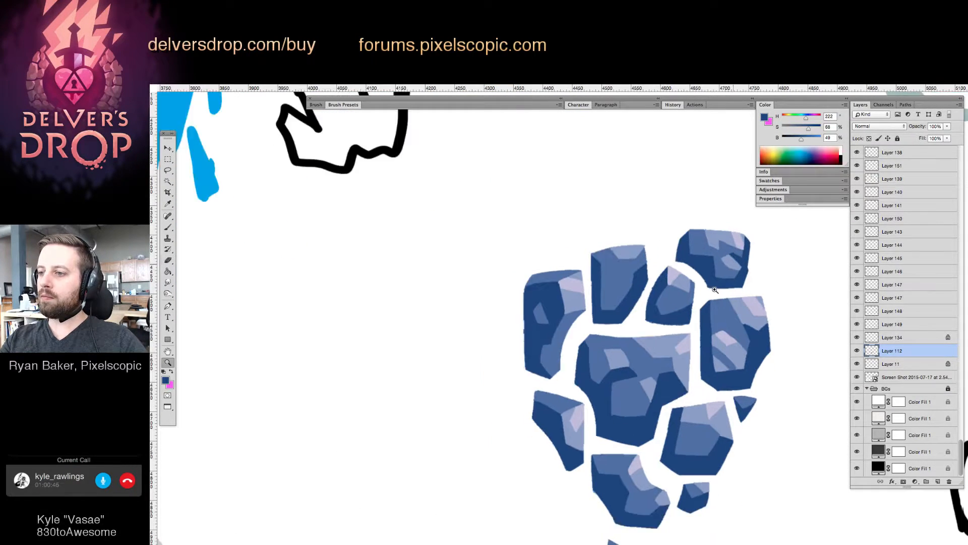
Sample the dark blue from the Mantle rune in the element diagram.
alt+click(744, 335)
drag(746, 338, 672, 431)
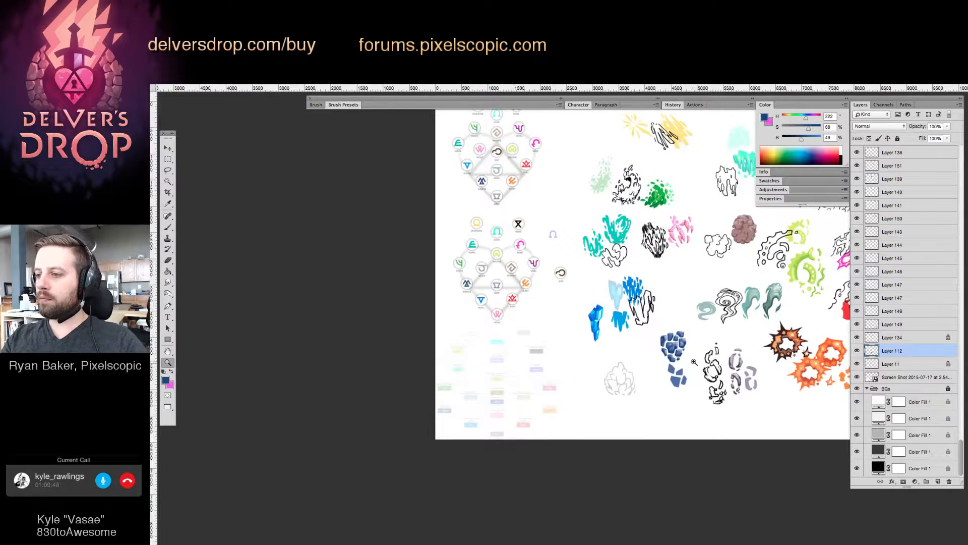
click(695, 361)
drag(410, 276, 441, 245)
key(g)
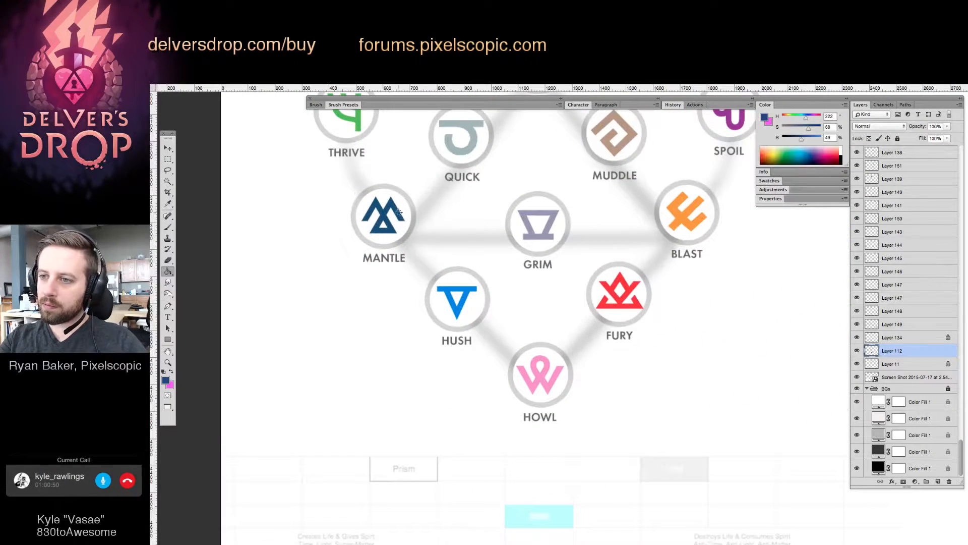
alt+click(400, 216)
Move the plain blue rock shapes from under the painted cluster to beside the faded sketch, and reselect the cluster's layer.
key(z)
mouse_move(769, 358)
mouse_down()
mouse_move(692, 428)
mouse_move(479, 423)
mouse_up()
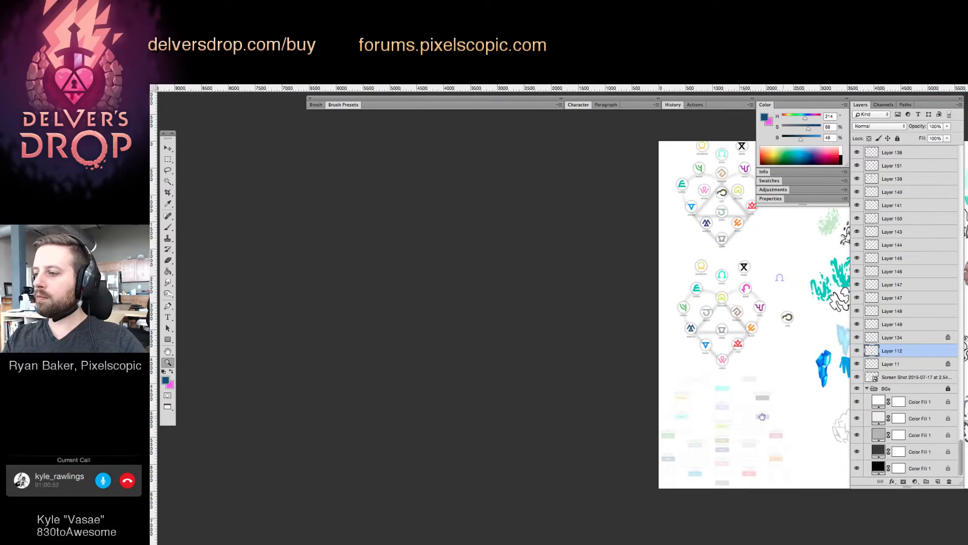
mouse_move(842, 386)
mouse_down()
mouse_move(643, 392)
mouse_move(812, 389)
mouse_move(573, 286)
mouse_up()
drag(752, 341, 736, 379)
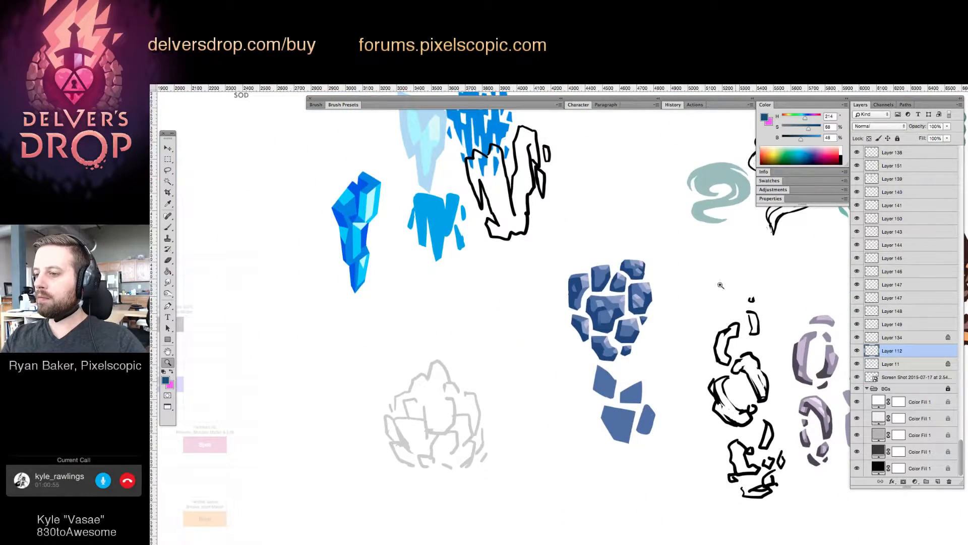
drag(620, 330, 676, 331)
key(v)
drag(626, 446, 480, 488)
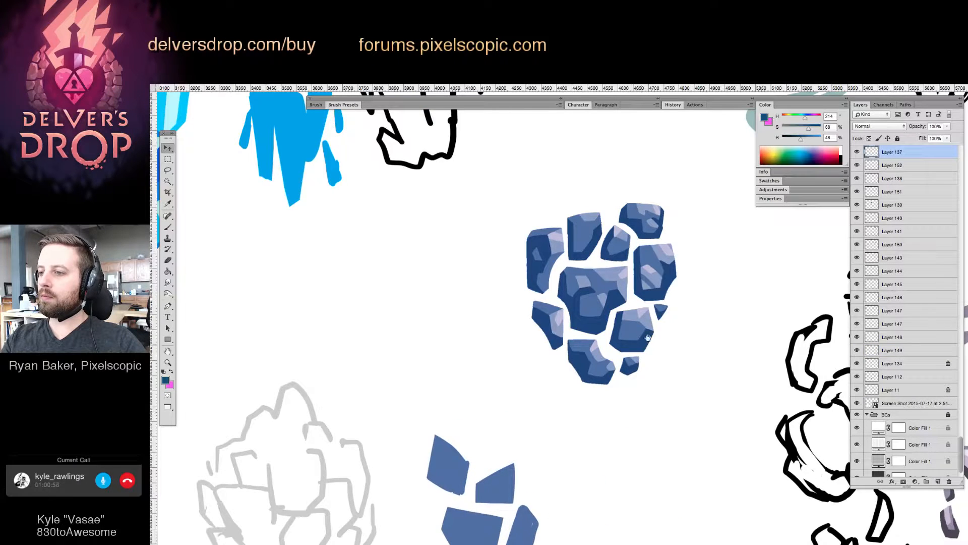
drag(649, 337, 662, 474)
click(667, 402)
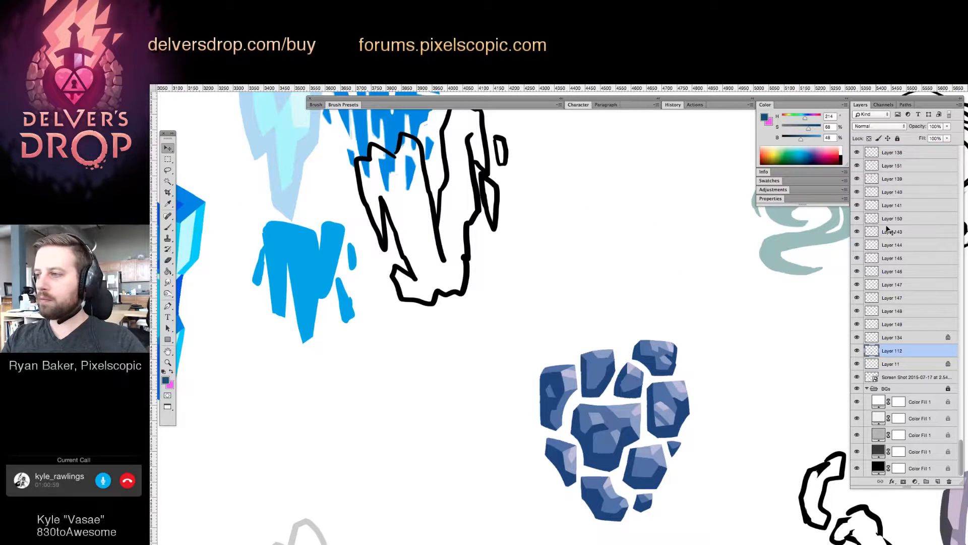
Lock the transparent pixels of Layer 112 and select a rectangular area around the blue rock cluster.
click(869, 138)
key(m)
mouse_move(531, 311)
mouse_down()
mouse_move(696, 484)
mouse_move(702, 533)
mouse_up()
key(z)
drag(649, 451, 676, 449)
Recolour the rock cluster's pinkish highlight facets to light blue and clear the selection.
key(g)
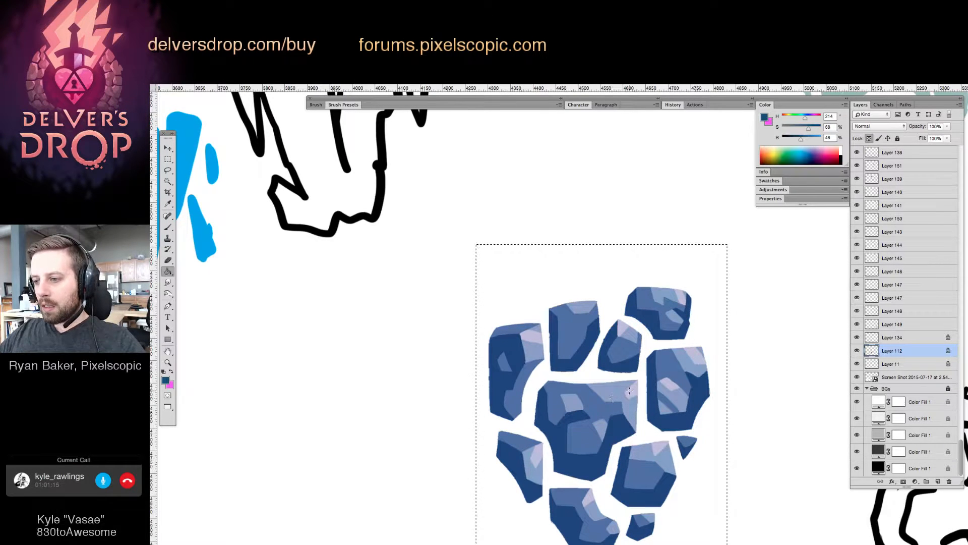
scroll(631, 391, right, 3)
scroll(632, 391, down, 3)
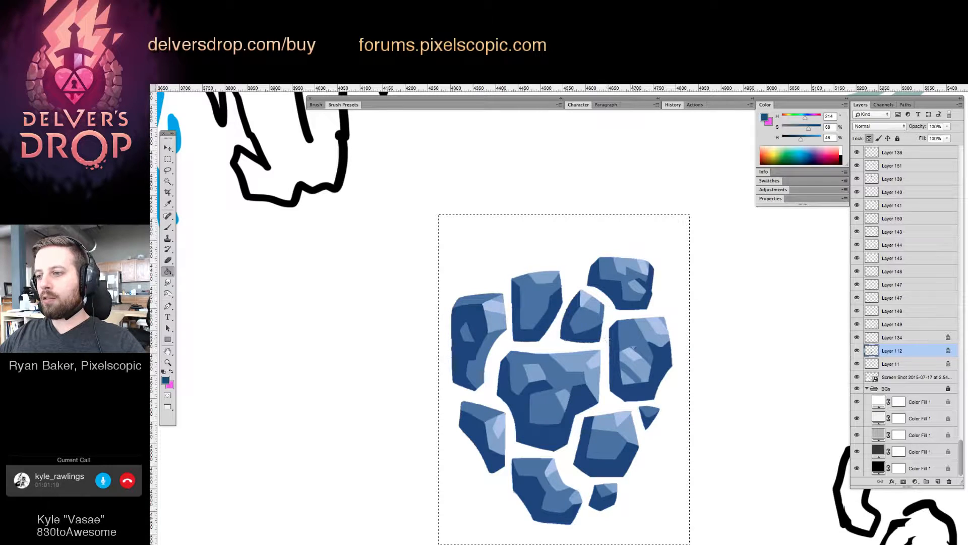
key(z)
mouse_move(633, 346)
mouse_down()
mouse_move(585, 380)
mouse_move(533, 399)
mouse_up()
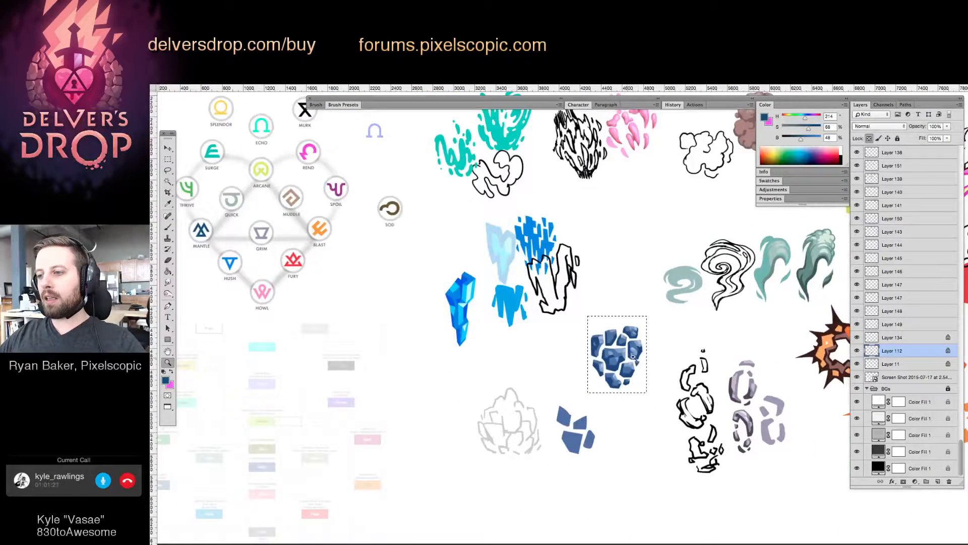
mouse_move(628, 358)
mouse_down()
mouse_move(649, 359)
mouse_move(628, 363)
mouse_up()
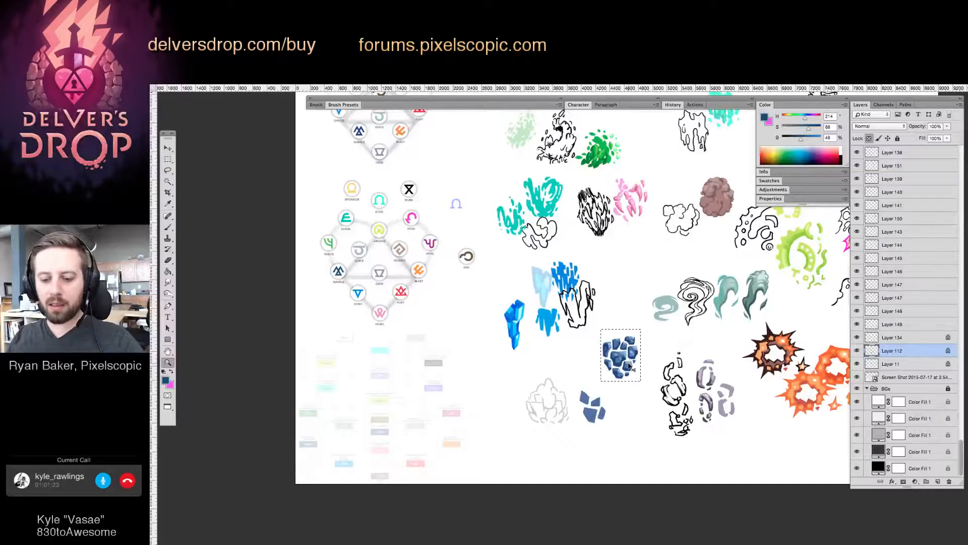
key(super+d)
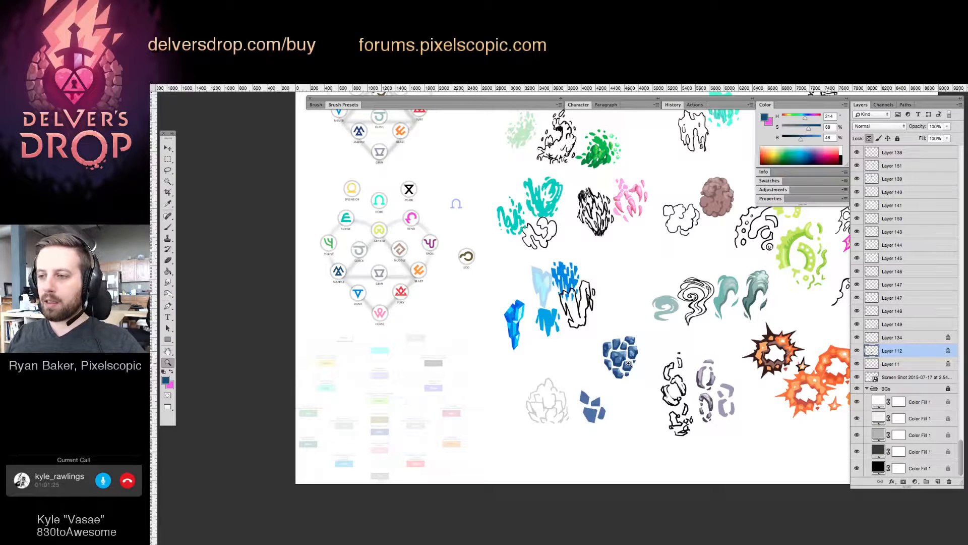
Bring the flat blue shards and the grey rock sketch together, and move the rock artwork to the left of the blue crystal.
click(574, 381)
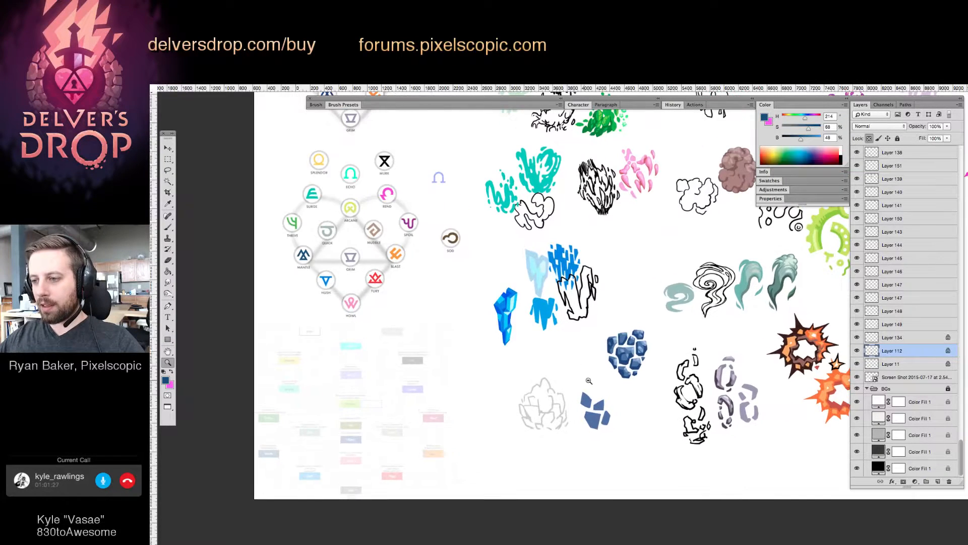
key(v)
click(588, 397)
drag(589, 397, 583, 365)
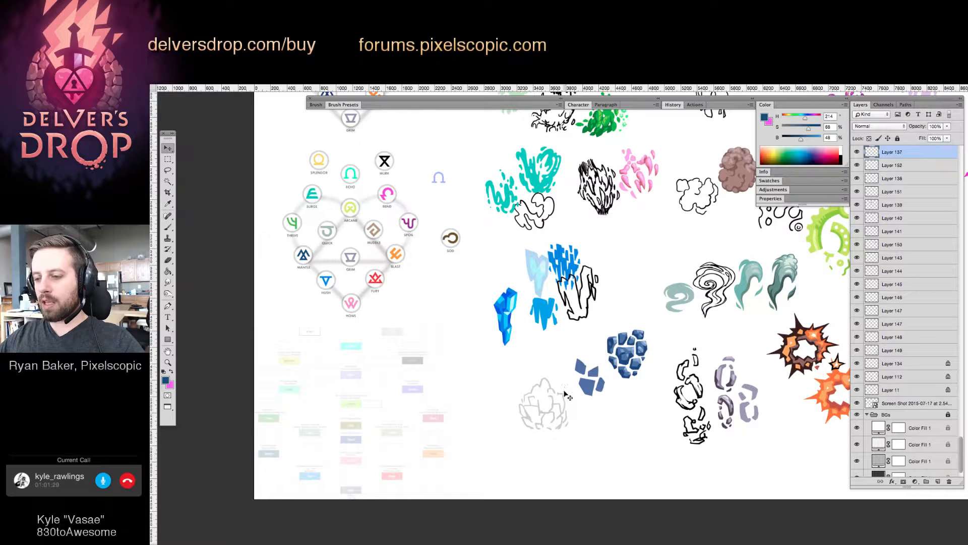
mouse_move(566, 399)
mouse_down()
mouse_move(613, 379)
mouse_move(626, 393)
mouse_up()
drag(623, 357, 467, 283)
Move the light-blue, blue and outlined ice shapes down to the empty area below the crystal, and lower the outline sketch's opacity.
drag(623, 260, 527, 325)
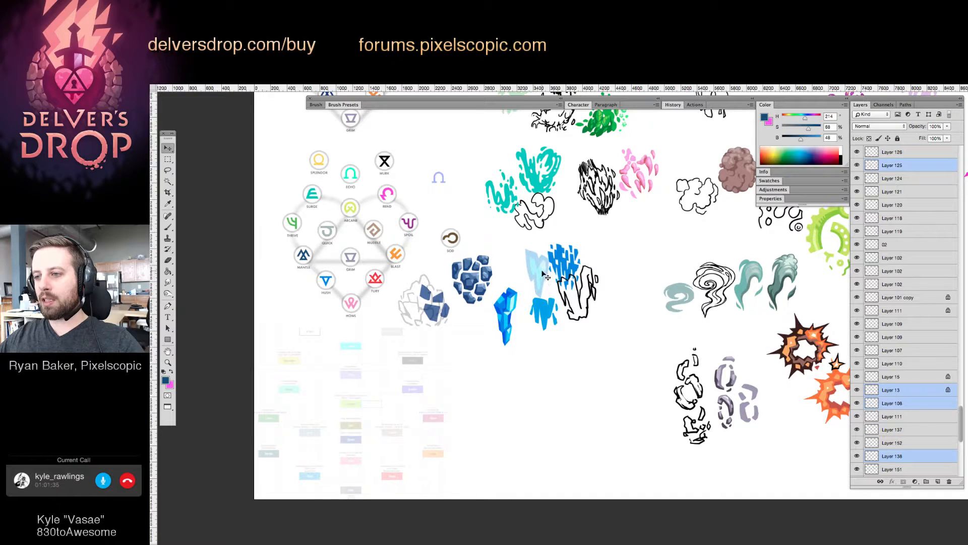
drag(543, 271, 533, 421)
click(587, 422)
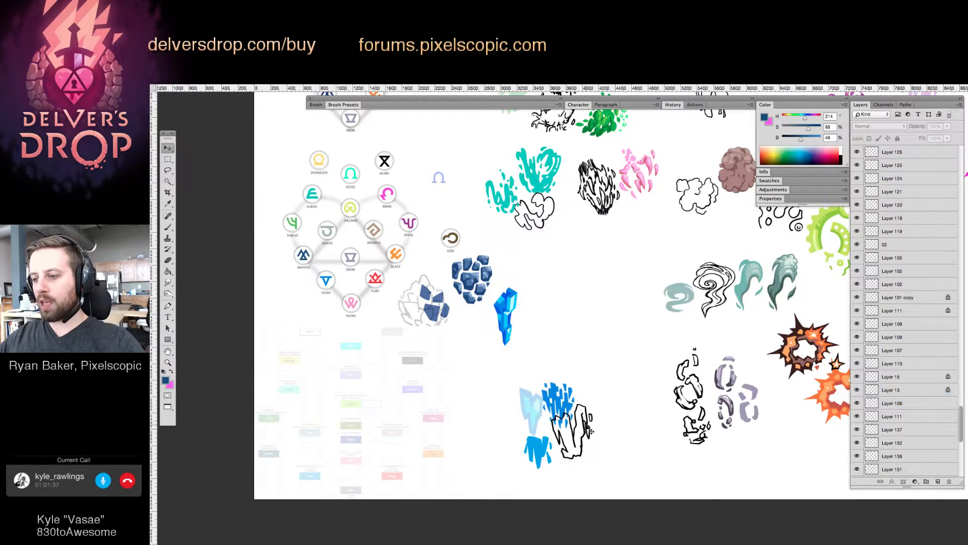
click(583, 413)
Move the blue crystal to just above the right side of the ice shapes and apply a free transform to it.
drag(507, 308, 615, 372)
key(ctrl+t)
key(Return)
Shift the rock cluster with its sketch and shards right, into the space above the ice artwork.
click(487, 313)
drag(501, 284, 515, 314)
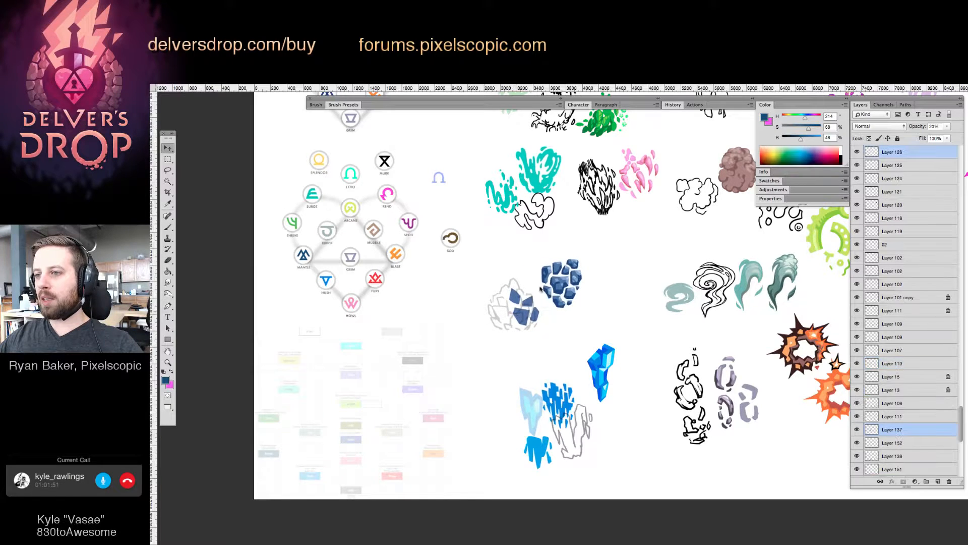
drag(544, 280, 540, 319)
Nudge the ice shapes and the crystal together slightly up towards the rock artwork.
drag(524, 387, 612, 514)
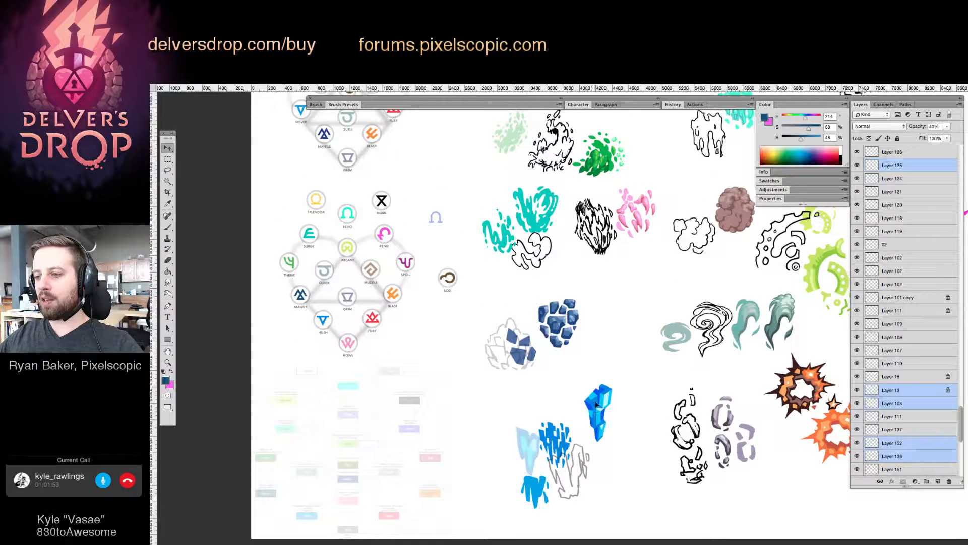
drag(595, 403, 595, 398)
click(554, 399)
drag(458, 429, 475, 447)
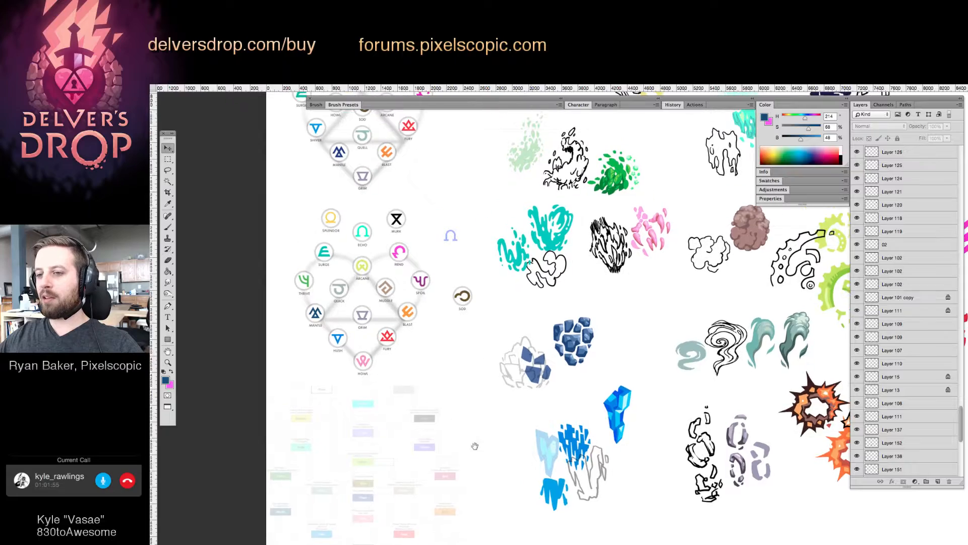
drag(553, 410, 526, 432)
drag(636, 398, 537, 377)
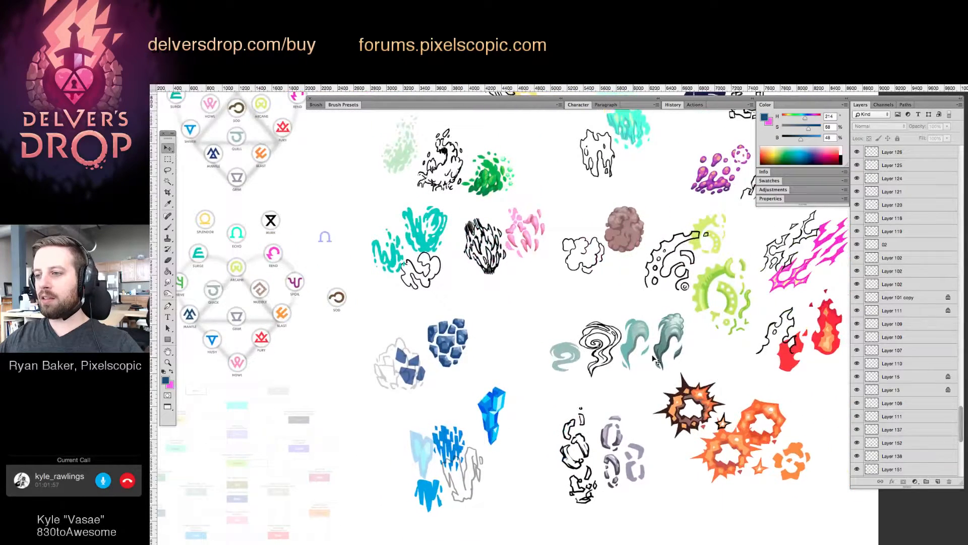
Move the teal wind swirls and their black sketch left, closer to the rock cluster.
drag(550, 322, 705, 356)
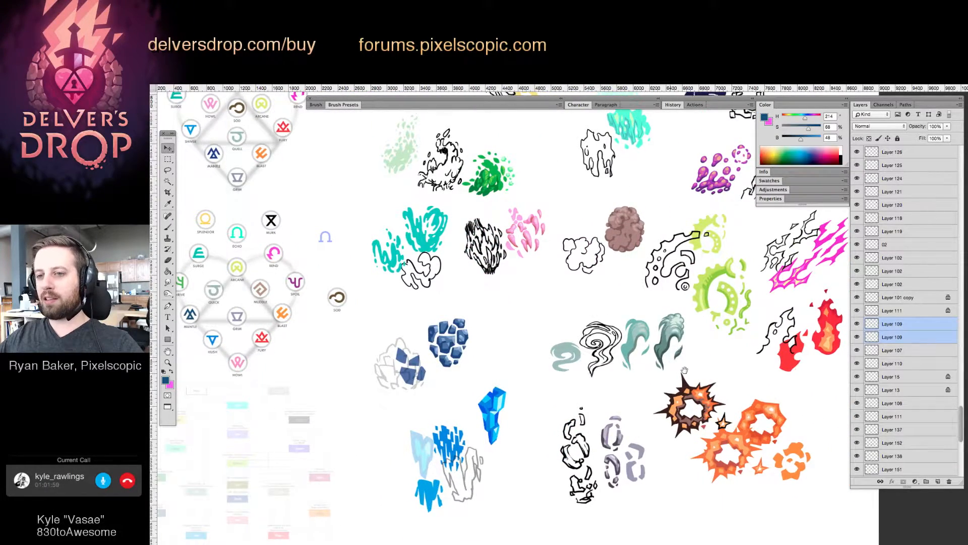
drag(648, 326, 678, 347)
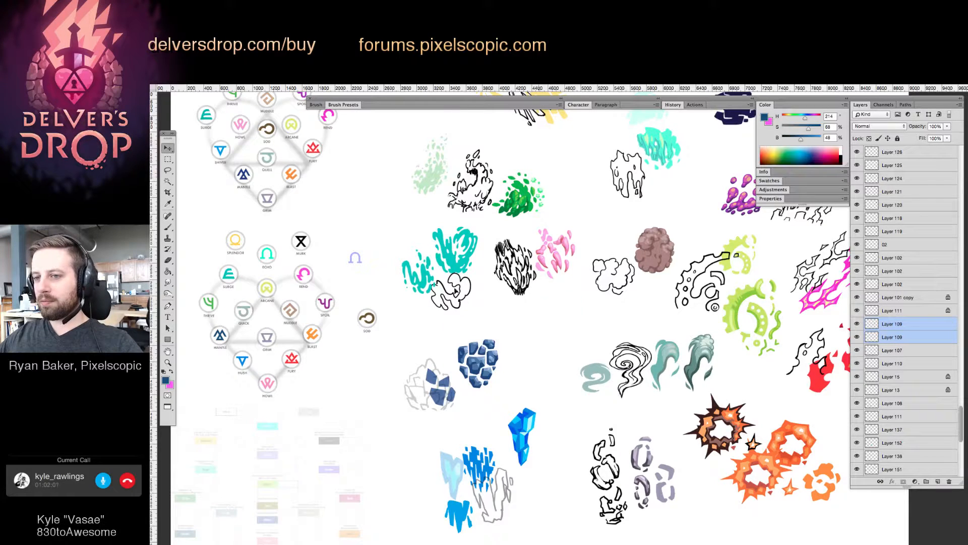
drag(456, 291, 605, 342)
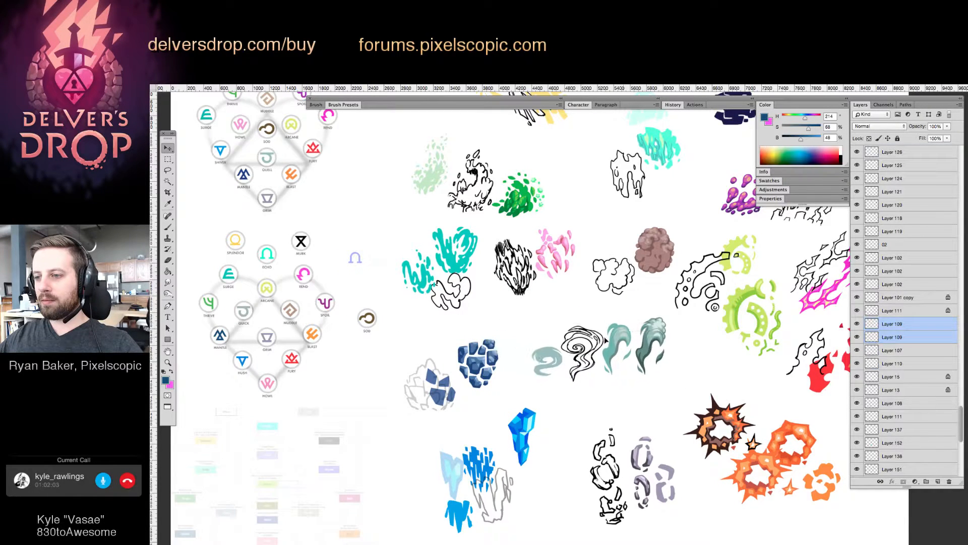
click(553, 343)
Rearrange the wind, grey stone and pink shard groups, with the stones mid-page and the shards and their sketch near the page's lower edge.
mouse_move(549, 352)
mouse_down()
mouse_move(585, 339)
mouse_move(606, 352)
mouse_move(596, 287)
mouse_move(561, 255)
mouse_move(595, 353)
mouse_move(623, 374)
mouse_move(575, 278)
mouse_move(600, 436)
mouse_up()
mouse_move(546, 315)
mouse_down()
mouse_move(607, 366)
mouse_move(597, 269)
mouse_move(604, 273)
mouse_up()
mouse_move(623, 374)
mouse_down()
mouse_move(619, 302)
mouse_move(552, 272)
mouse_up()
mouse_move(550, 370)
mouse_down()
mouse_move(609, 454)
mouse_move(594, 396)
mouse_up()
key(super+z)
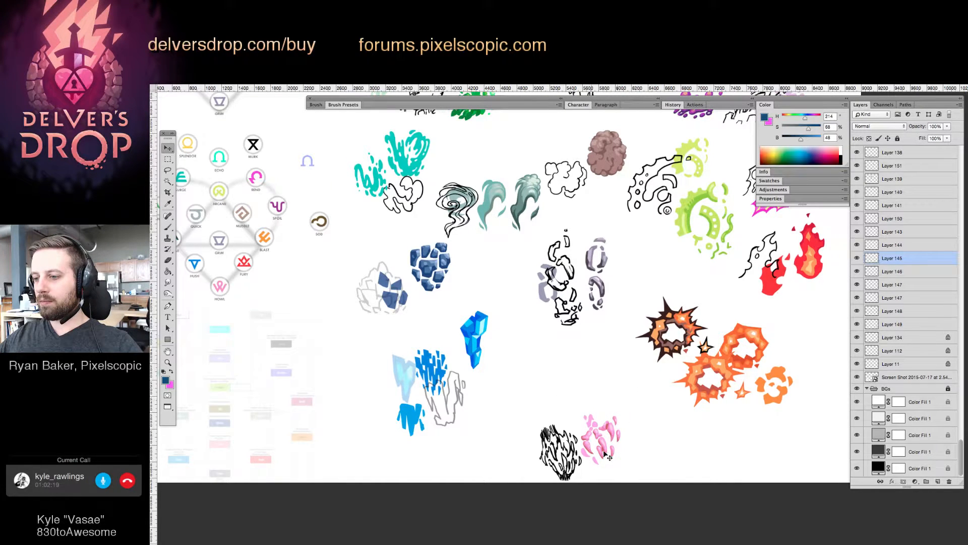
Reposition the pink shards up and apart from their black sketch, and set the sketch's opacity to 30%.
drag(604, 433, 595, 392)
drag(558, 435, 563, 462)
key(3)
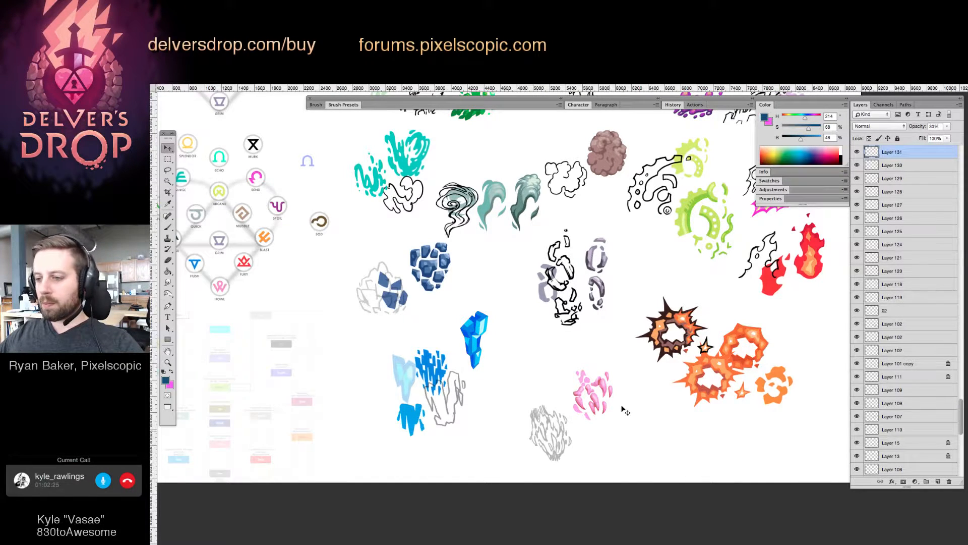
Move the orange explosion group down and the red fire group left into the space beneath the green gears.
drag(638, 347, 644, 428)
mouse_move(638, 387)
mouse_down()
mouse_move(774, 484)
mouse_move(665, 436)
mouse_move(683, 424)
mouse_move(715, 471)
mouse_up()
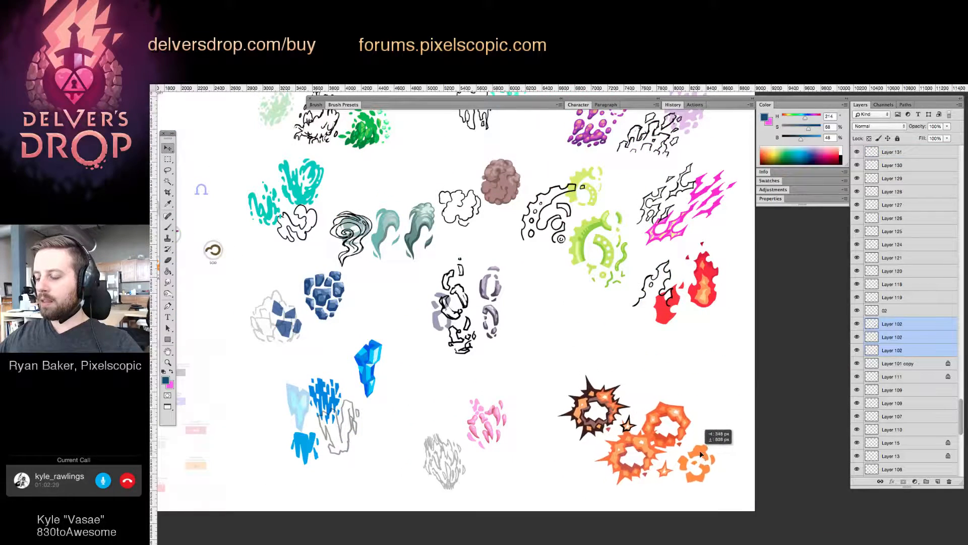
drag(639, 360, 594, 352)
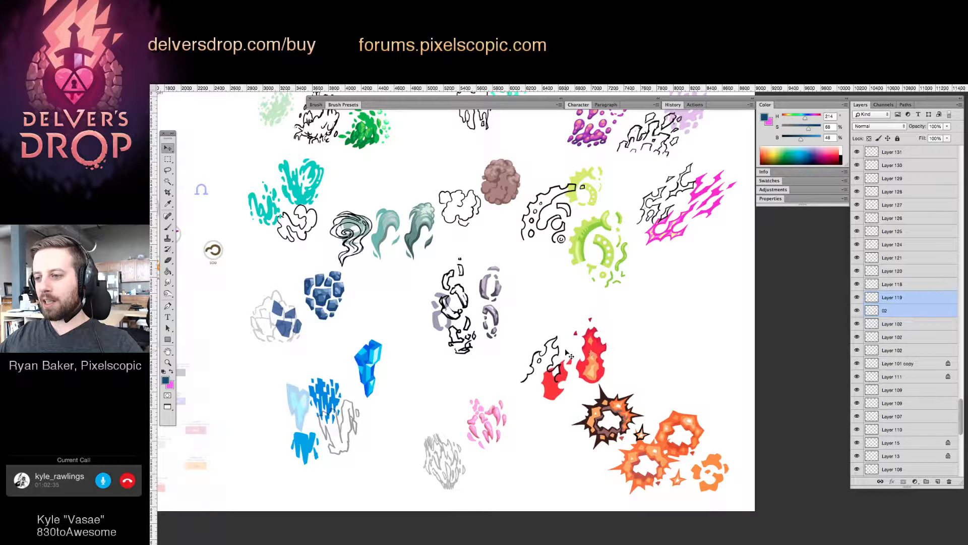
Set the opacity of the fire's black outline sketch to 30%.
click(566, 353)
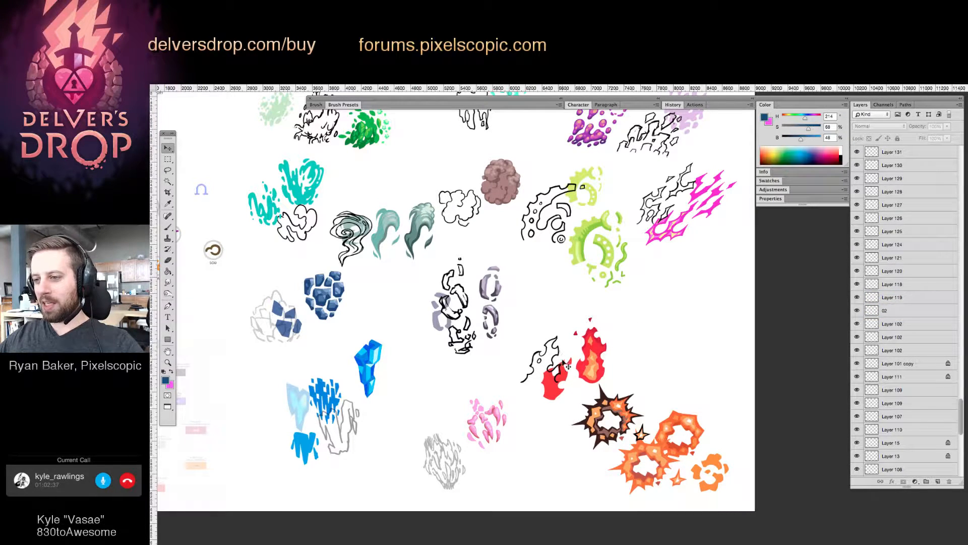
click(565, 359)
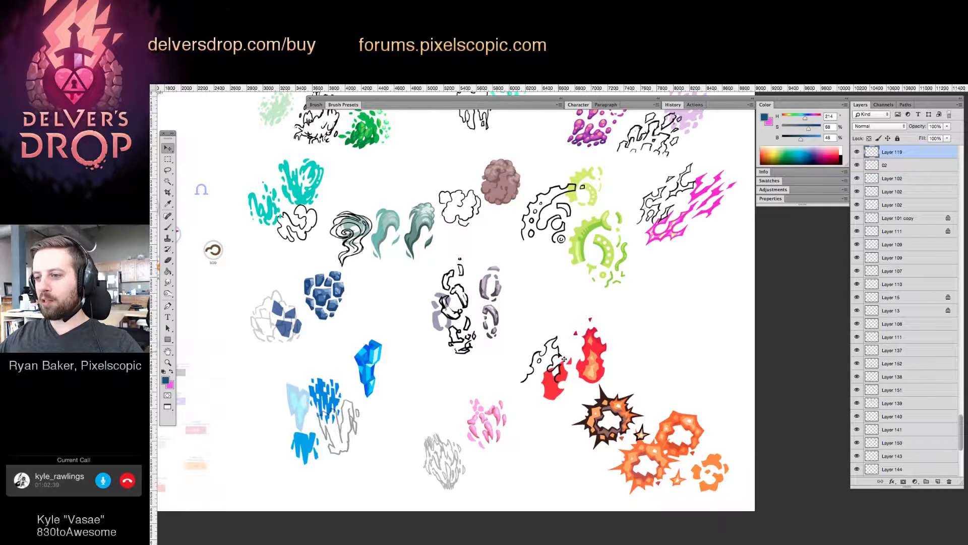
key(3)
Move the explosion group up and right, above the fire, and place the flat orange splat directly beneath the orange bursts.
drag(571, 403, 720, 478)
drag(699, 390, 737, 309)
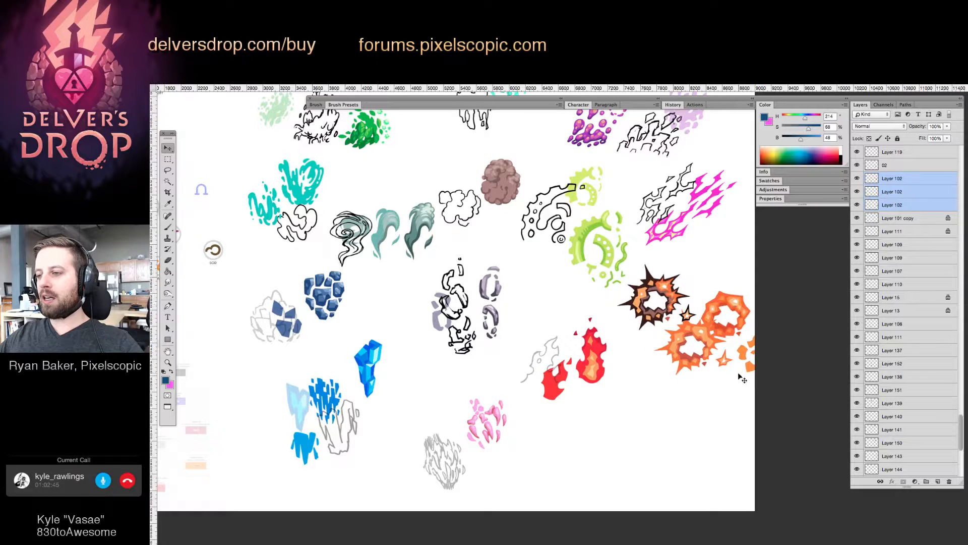
drag(743, 376, 710, 394)
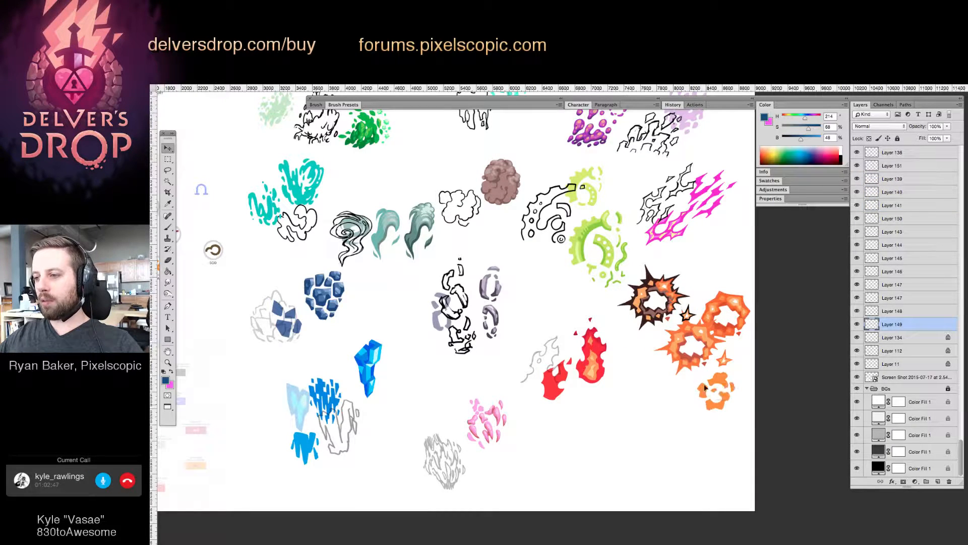
drag(704, 335, 738, 368)
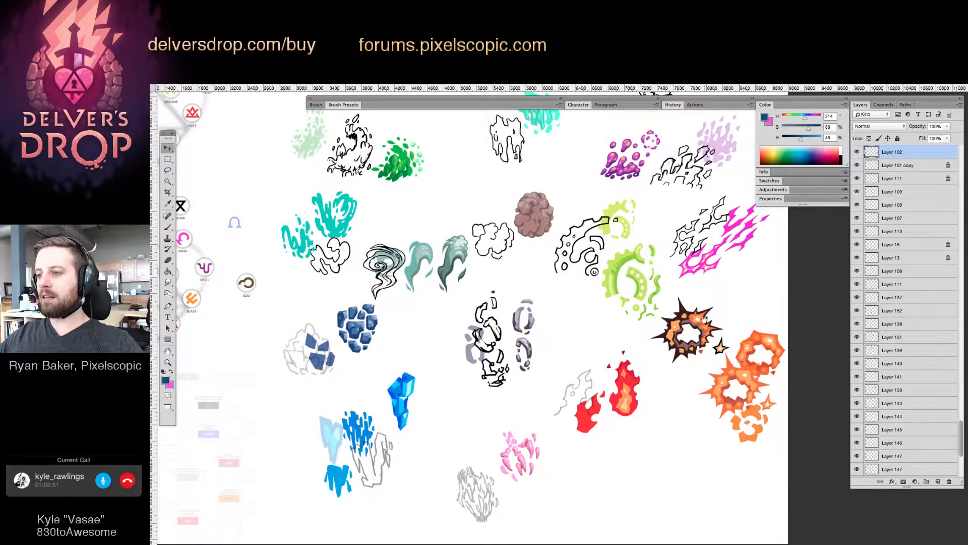
drag(704, 316, 730, 382)
mouse_move(703, 333)
mouse_down()
mouse_move(705, 363)
mouse_move(806, 384)
mouse_up()
Move the teal splash shapes and their outline up and right, clear of the wind swirls.
mouse_move(421, 243)
mouse_down()
mouse_move(551, 294)
mouse_move(477, 281)
mouse_up()
drag(441, 302, 484, 399)
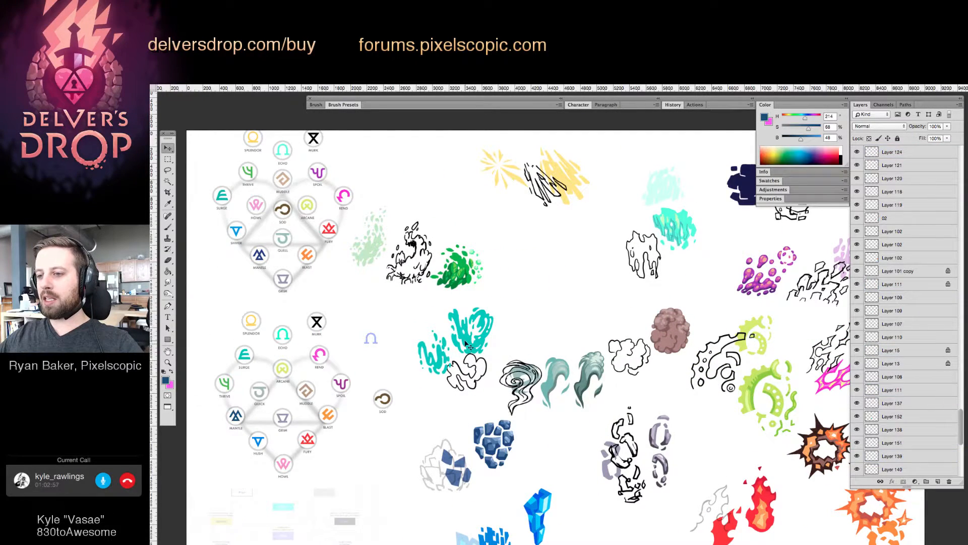
drag(463, 344, 525, 268)
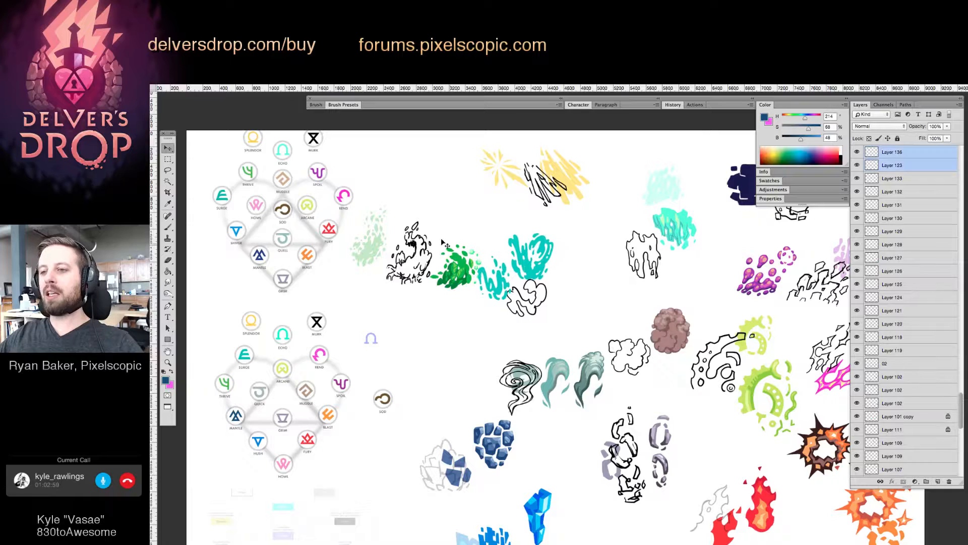
Move the green leaf group down beside the lower rune diagram and shift the loose SOD and omega-shaped runes clear of it.
mouse_move(372, 200)
mouse_down()
mouse_move(454, 280)
mouse_move(458, 359)
mouse_up()
click(370, 341)
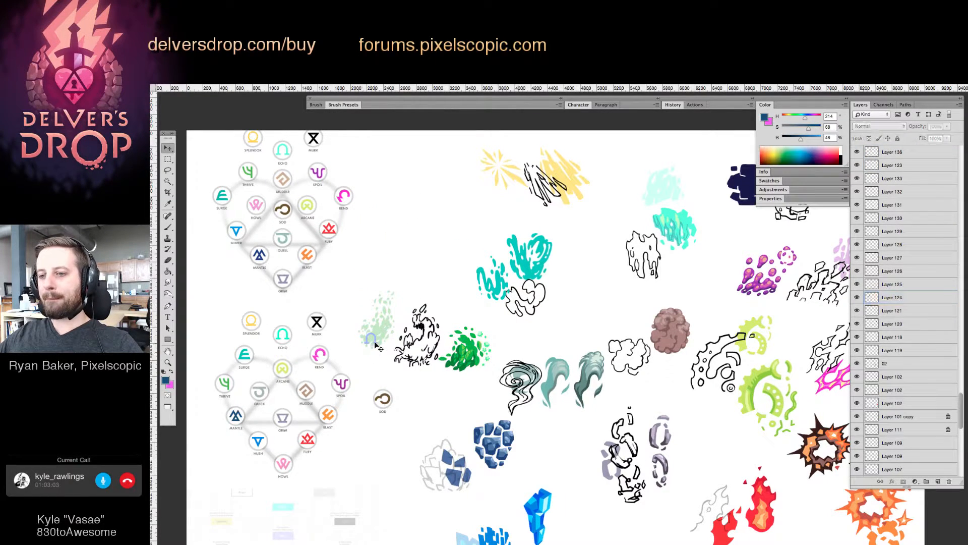
drag(377, 381, 204, 293)
drag(543, 324, 438, 308)
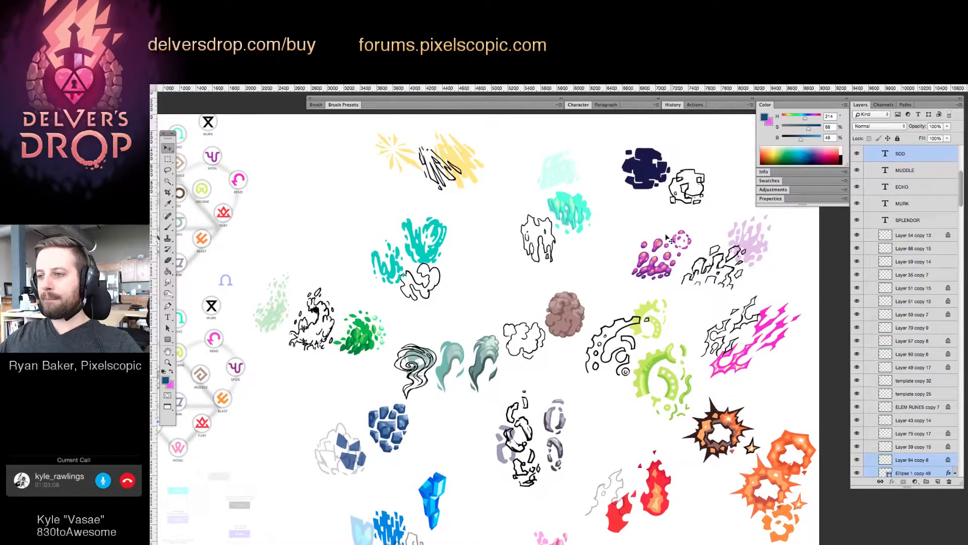
Move the purple bubbles, the lavender splash and their black sketch right towards the page's edge.
drag(629, 221, 756, 282)
drag(751, 279, 611, 284)
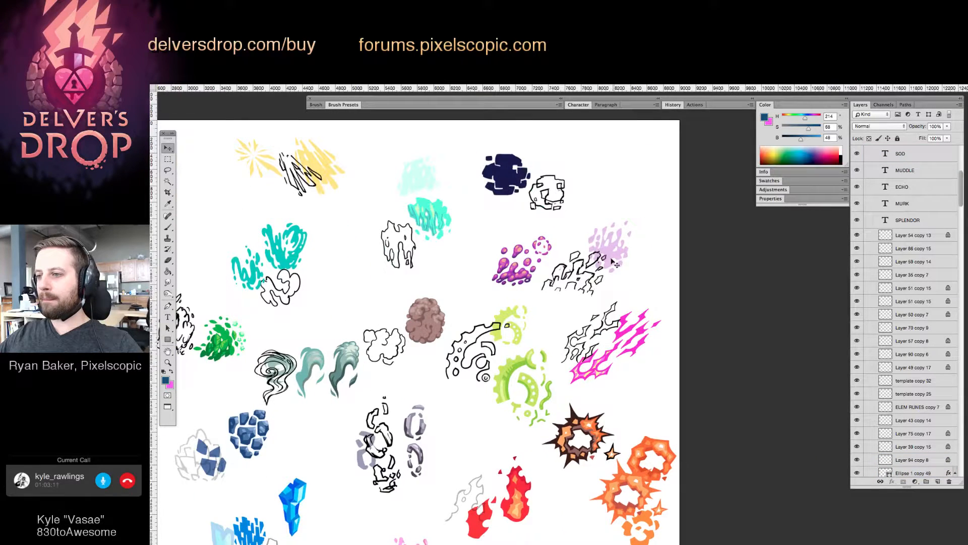
drag(620, 251, 668, 235)
Move the magenta bolts with their sketch up beneath the navy blob, and nudge the blob and its outline up and left.
drag(577, 298, 642, 379)
drag(624, 337, 543, 237)
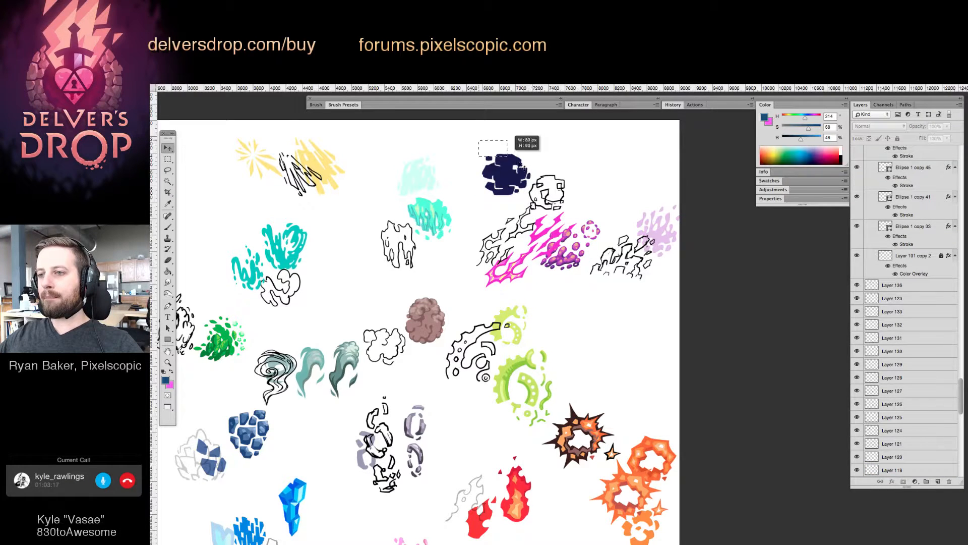
click(554, 194)
drag(512, 169, 507, 151)
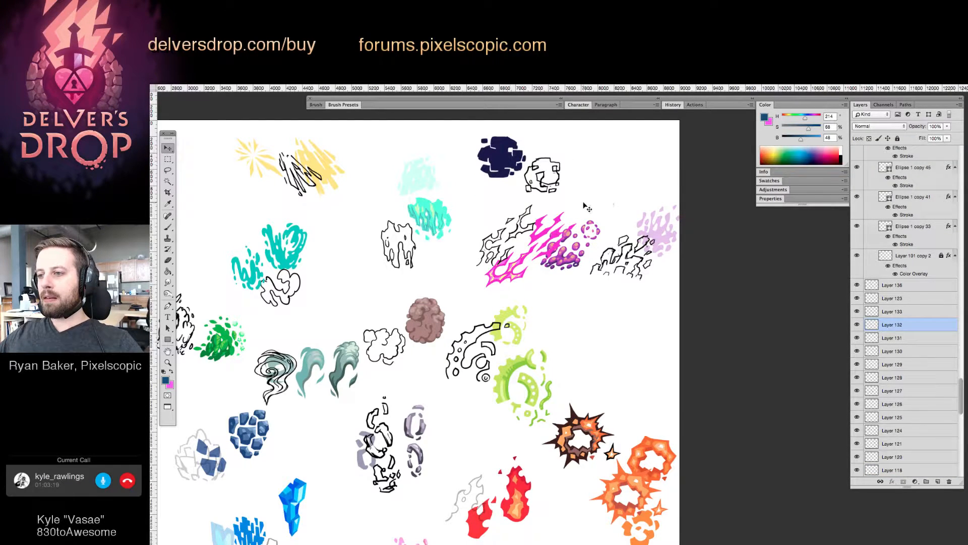
Move the purple bubbles down beside the green gears, and shift the lavender splash with its sketch down and left.
drag(577, 253, 624, 334)
drag(621, 221, 687, 284)
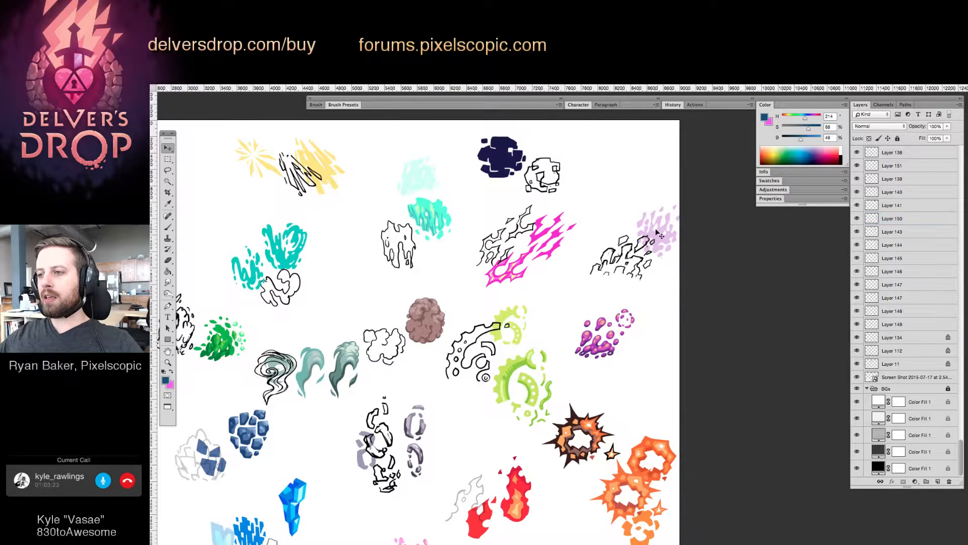
drag(657, 231, 634, 261)
drag(634, 269, 713, 251)
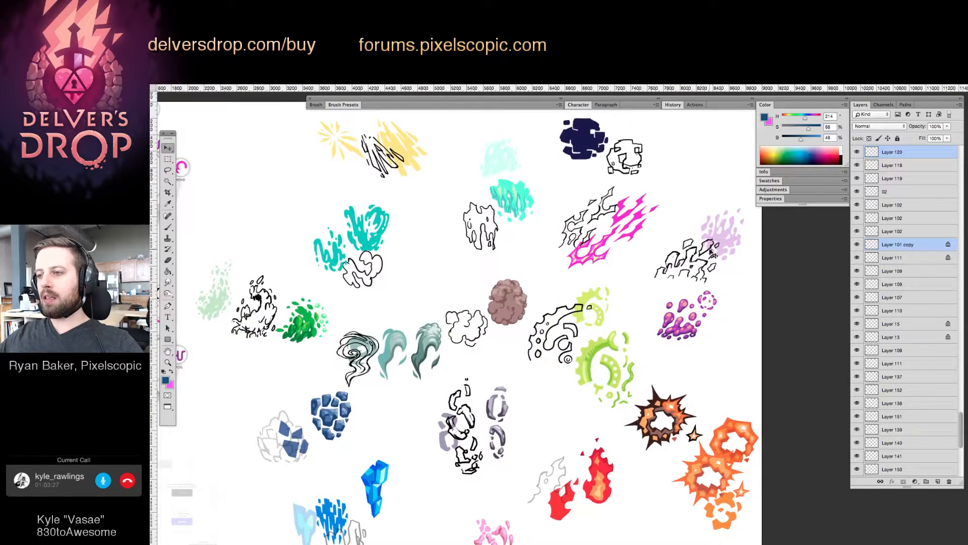
drag(685, 292, 684, 273)
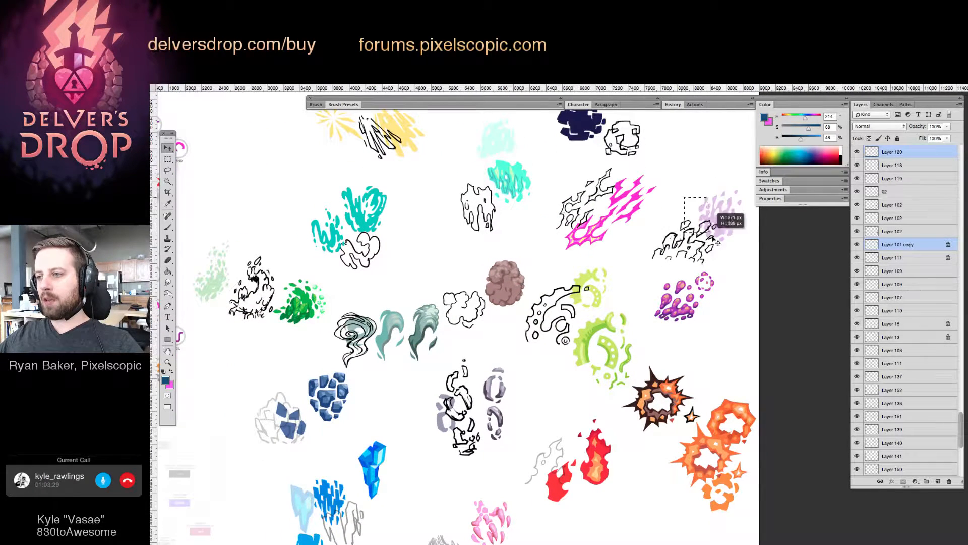
Nudge the purple bubbles slightly left beneath the lavender splash sketch and shift the dark spiky explosion slightly right.
drag(721, 225, 724, 228)
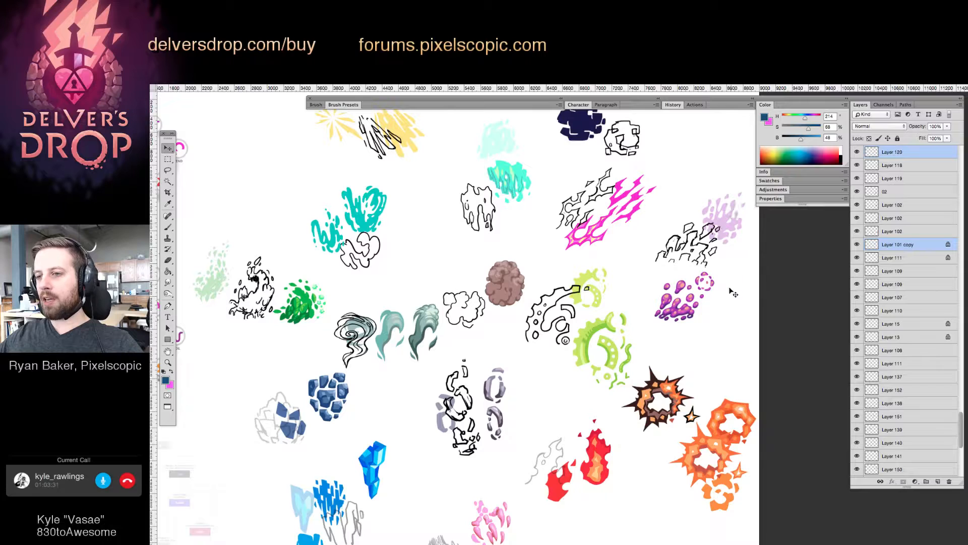
click(733, 310)
click(681, 314)
drag(681, 313, 678, 287)
drag(656, 341, 724, 357)
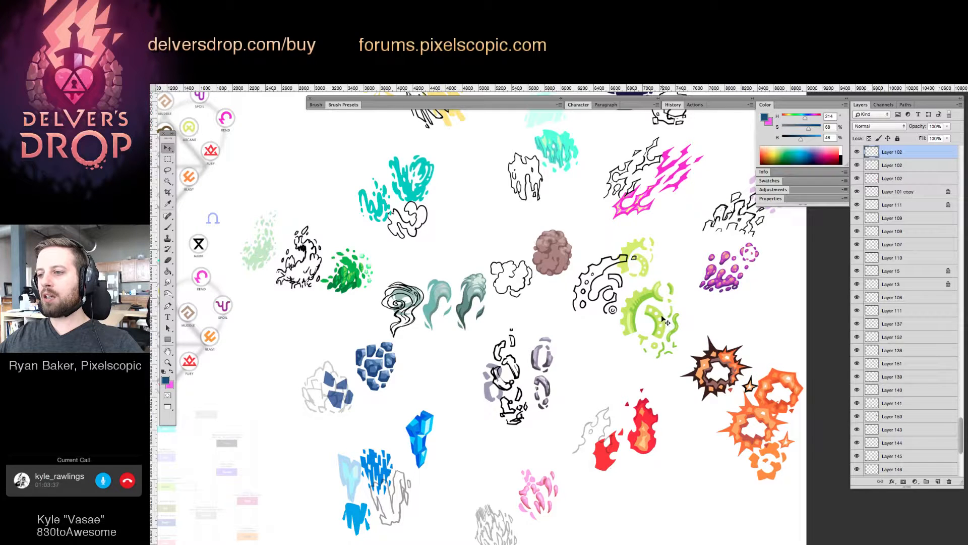
Move the detailed green gears left beneath their line sketch and set the sketch's opacity to 30%.
mouse_move(647, 305)
mouse_down()
mouse_move(615, 304)
mouse_move(635, 261)
mouse_up()
key(3)
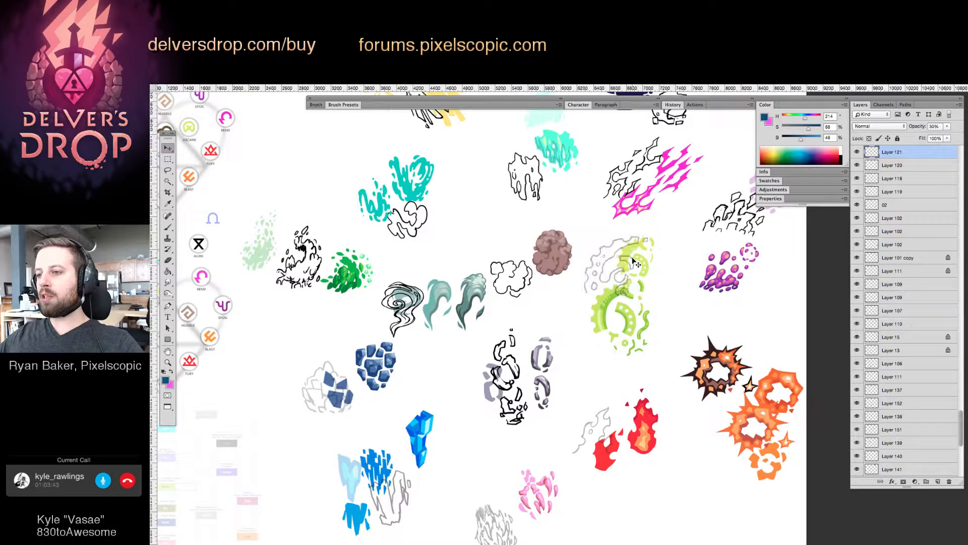
Raise the detailed green gears' layer, Layer 147, in the layer stack until it sits above Layer 136.
click(616, 301)
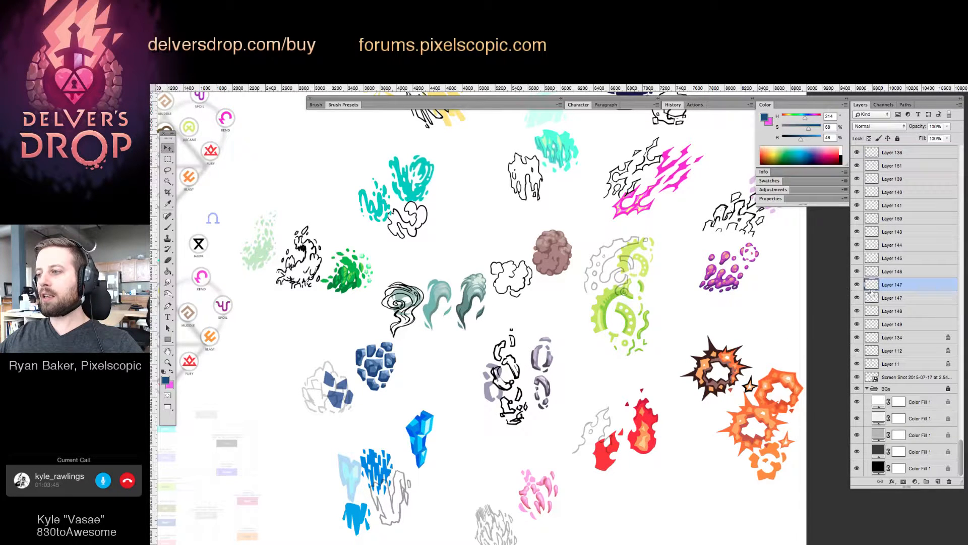
drag(887, 257, 886, 164)
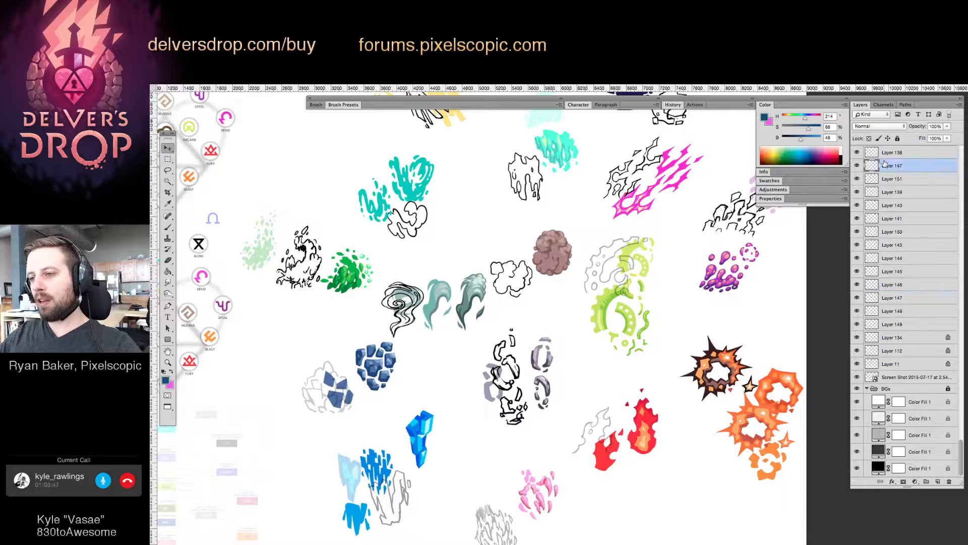
scroll(926, 216, up, 3)
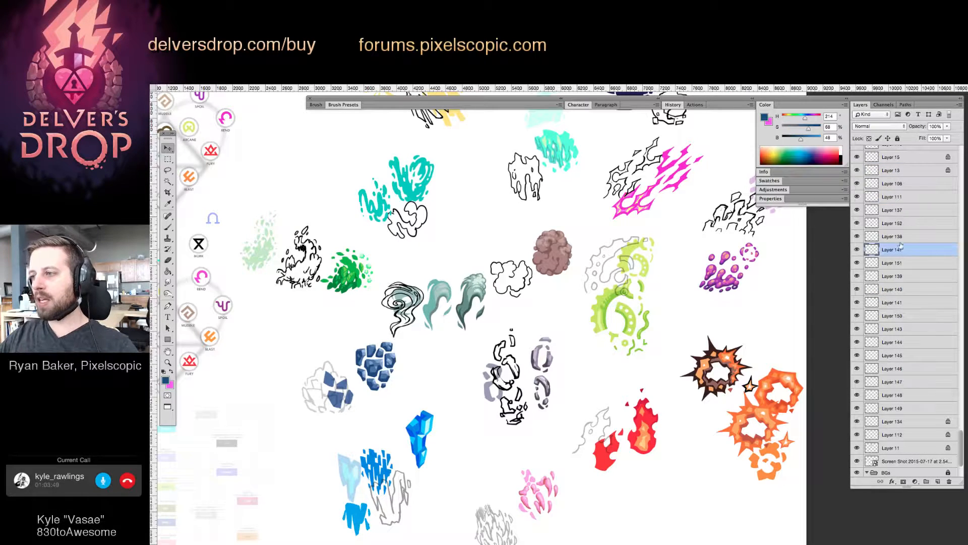
scroll(900, 227, up, 3)
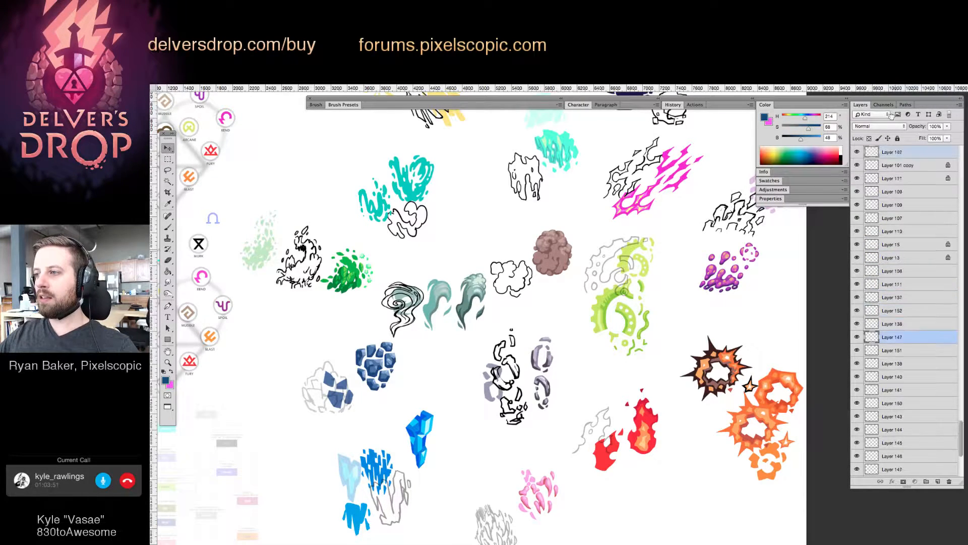
drag(891, 115, 895, 161)
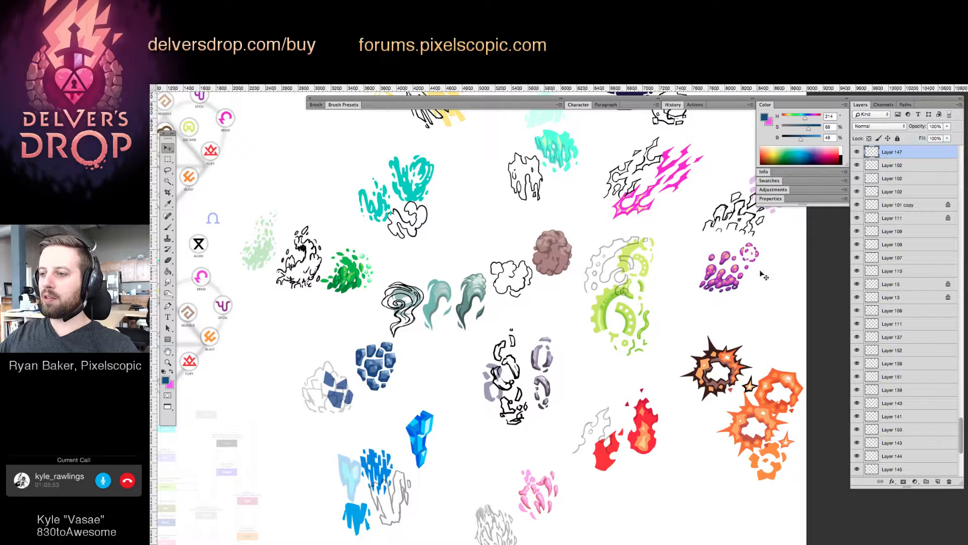
scroll(884, 230, up, 4)
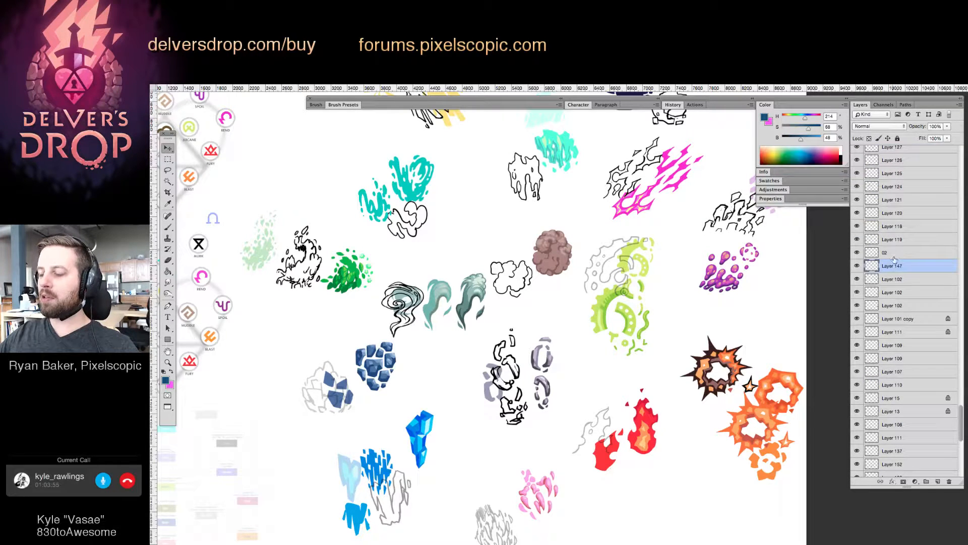
drag(894, 259, 911, 208)
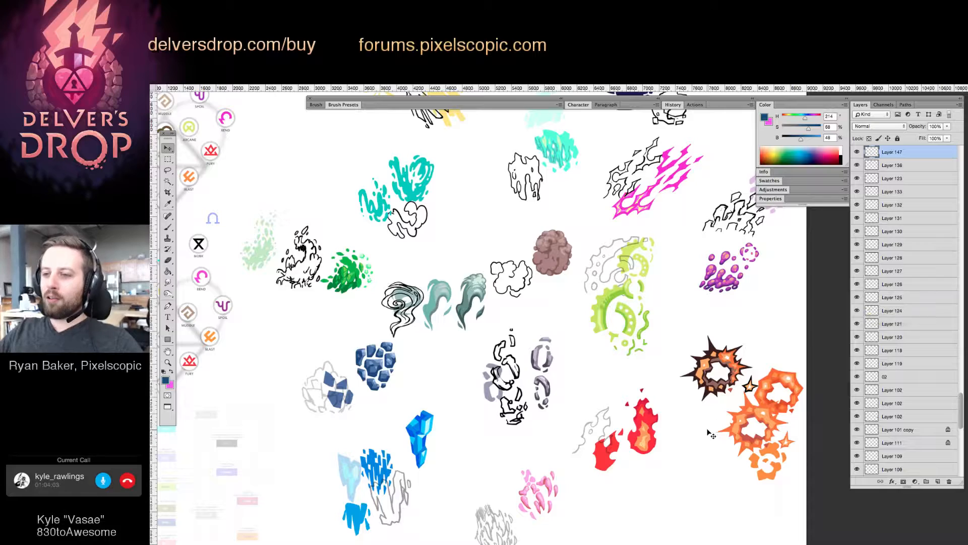
Move the blue rocks together with their faded sketch slightly left towards the rune diagram.
scroll(527, 388, down, 2)
scroll(527, 388, left, 3)
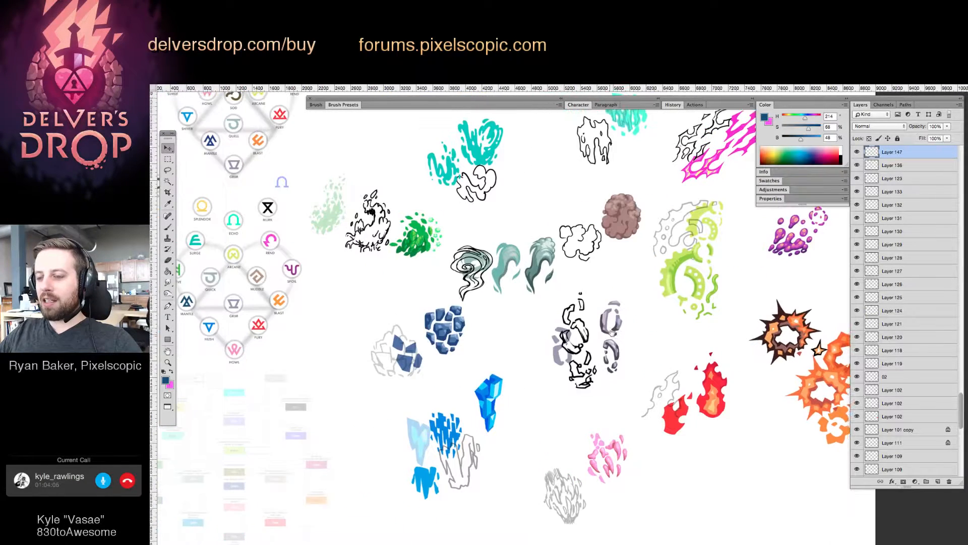
drag(446, 333, 418, 328)
scroll(418, 328, up, 1)
scroll(418, 328, left, 2)
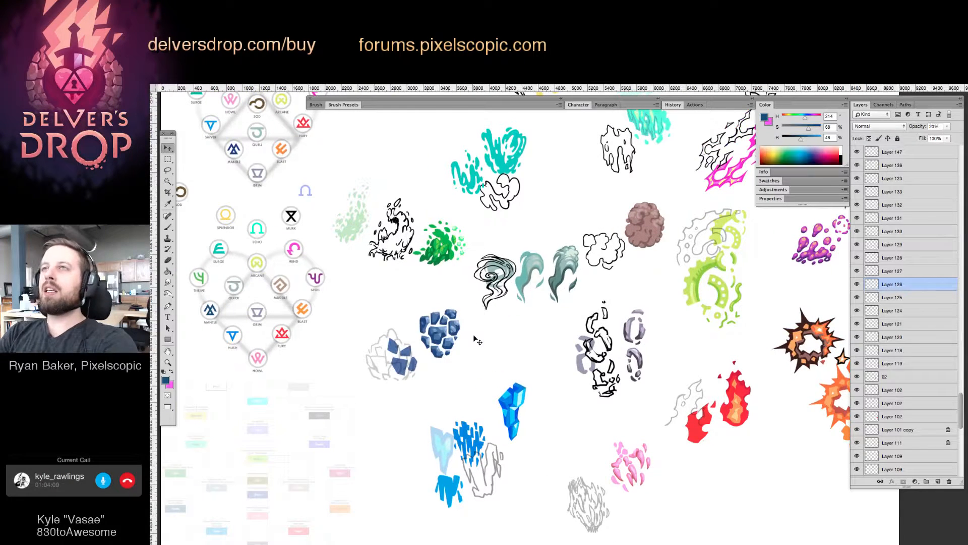
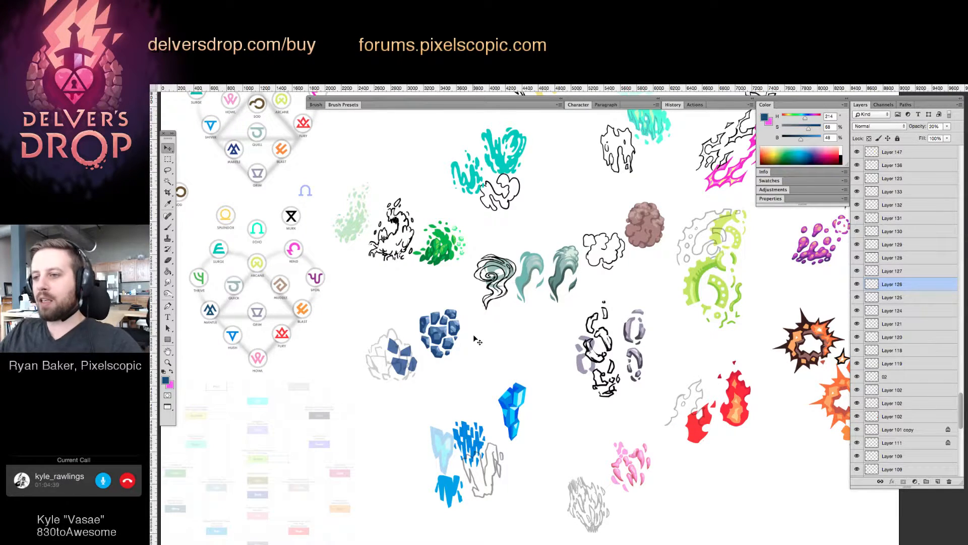
Shift the flat teal smoke plume up beside the swirl sketch and place the detailed plume below it.
click(547, 334)
super+click(536, 280)
super+click(566, 283)
drag(530, 240, 565, 238)
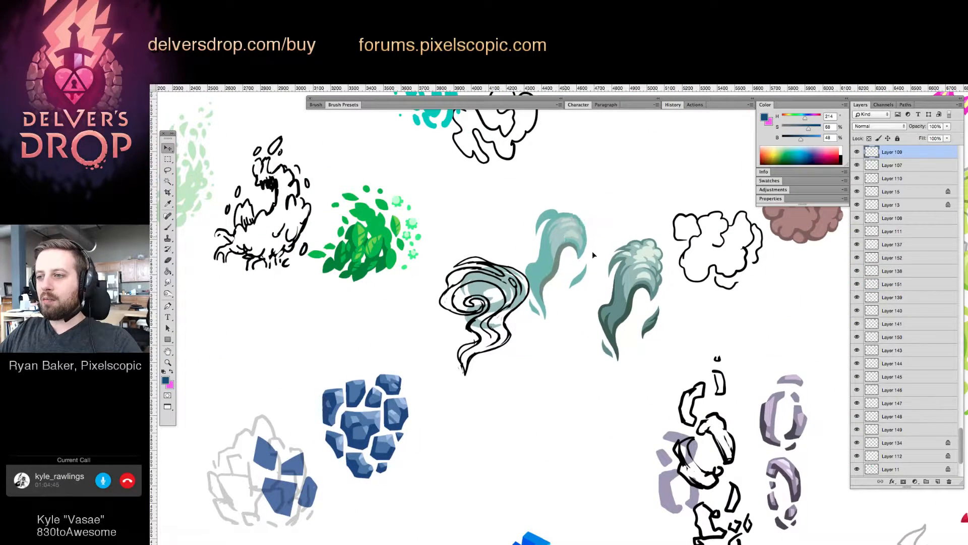
drag(628, 271, 578, 328)
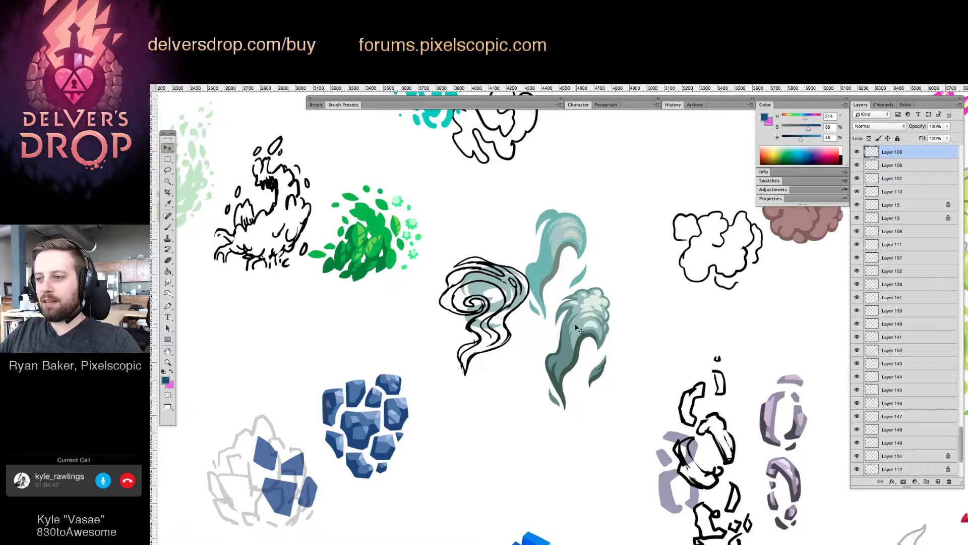
Widen the head of the detailed smoke plume with Free Transform and move the plume slightly down and left.
super+click(581, 333)
key(super+t)
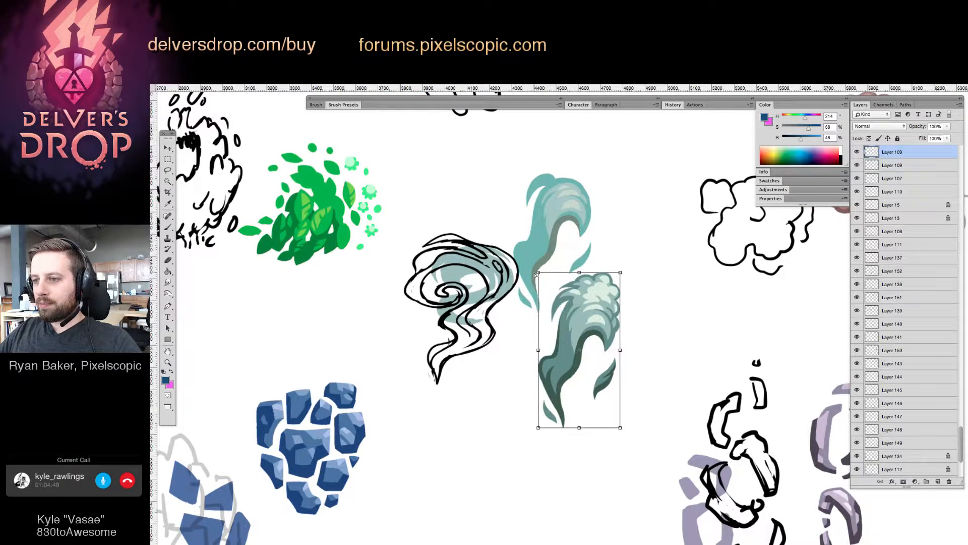
drag(539, 274, 513, 272)
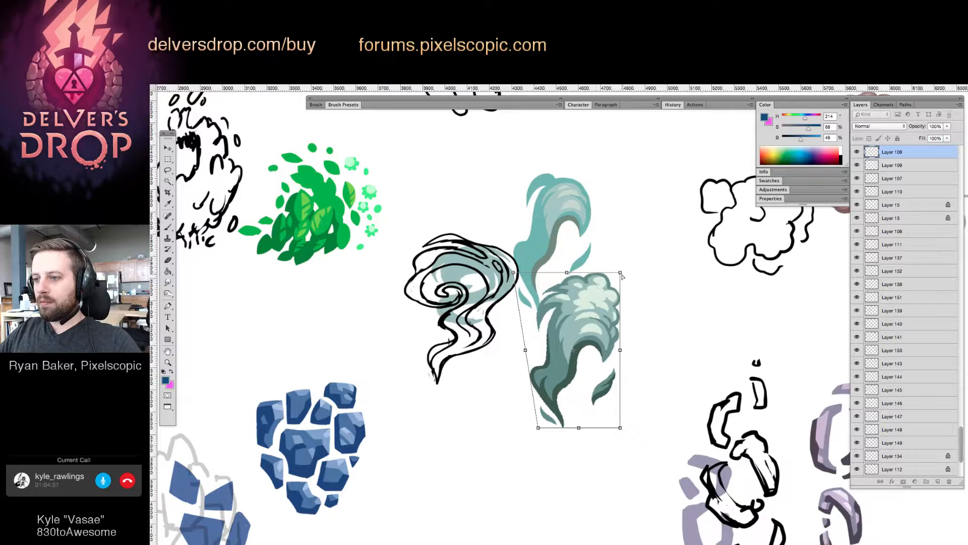
drag(621, 272, 594, 274)
drag(602, 306, 544, 369)
key(Return)
click(552, 363)
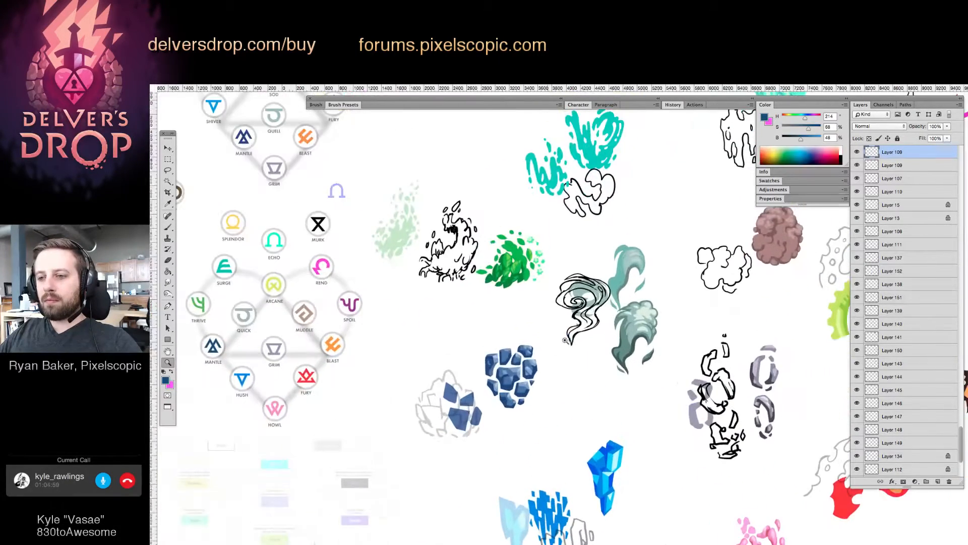
key(v)
drag(626, 337, 619, 348)
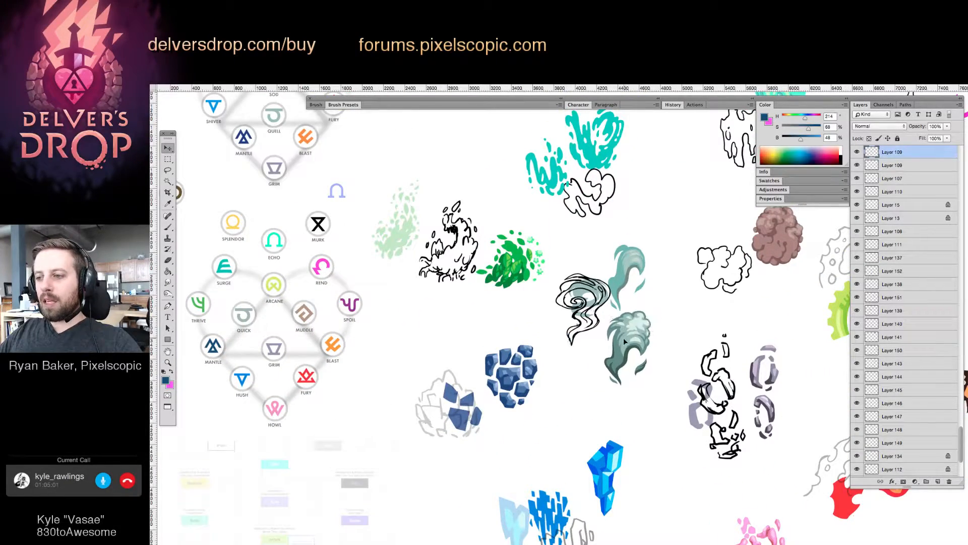
Lasso the detailed plume's lower tail, stretch it taller and move it up against the body.
key(z)
drag(613, 383, 653, 371)
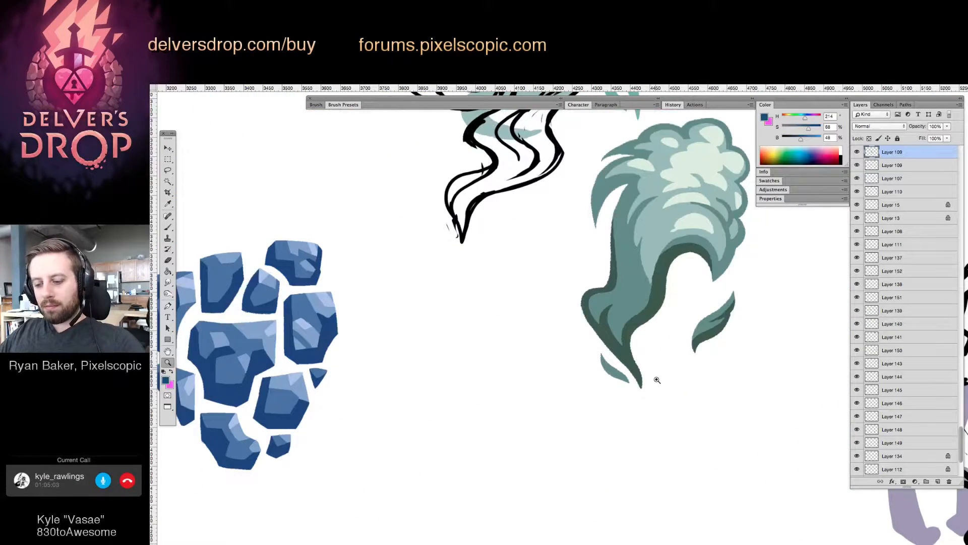
key(l)
mouse_move(606, 264)
mouse_down()
mouse_move(612, 446)
mouse_move(664, 353)
mouse_move(651, 349)
mouse_up()
key(d)
key(ctrl+t)
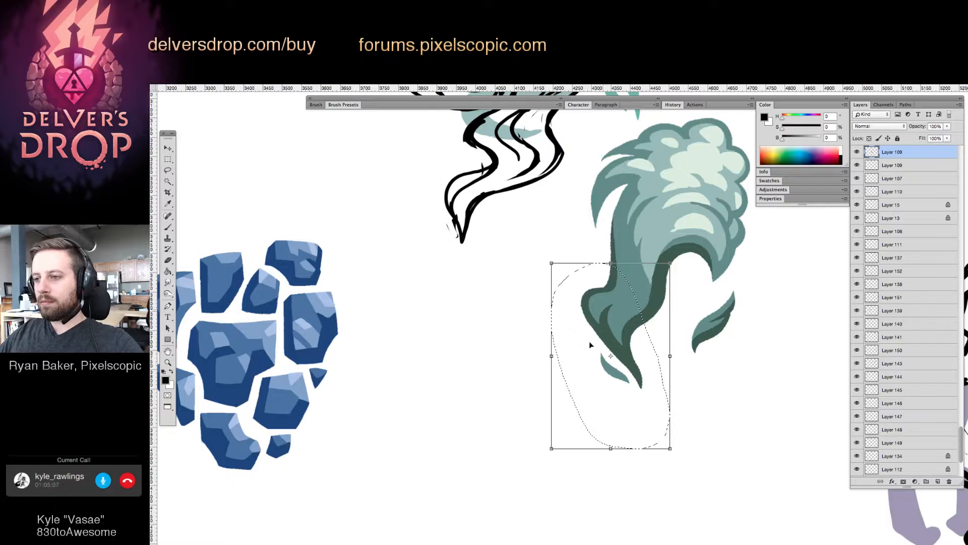
drag(611, 449, 611, 470)
drag(622, 307, 624, 287)
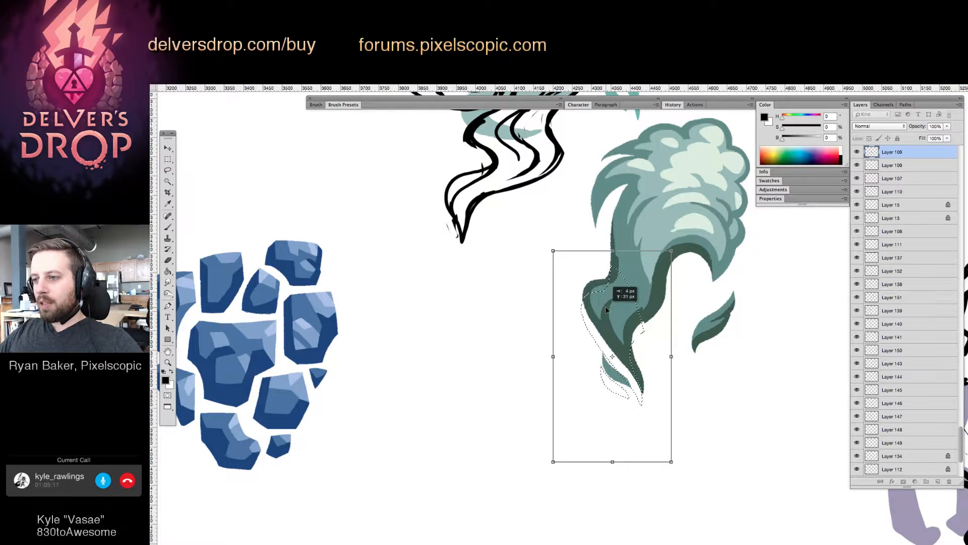
scroll(632, 331, up, 1)
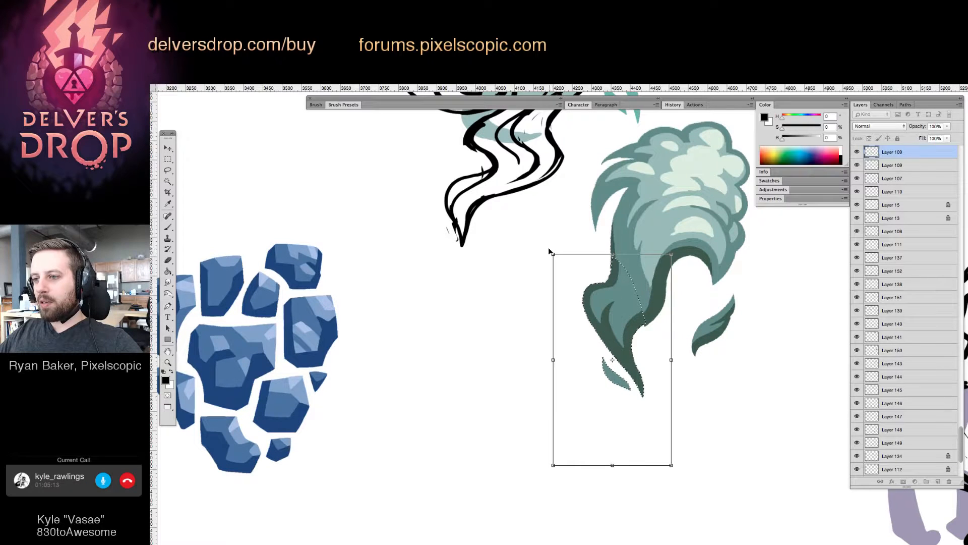
Skew, rotate and reposition the selected tail to line up with the plume's body, then apply the transform and deselect.
drag(551, 252, 557, 248)
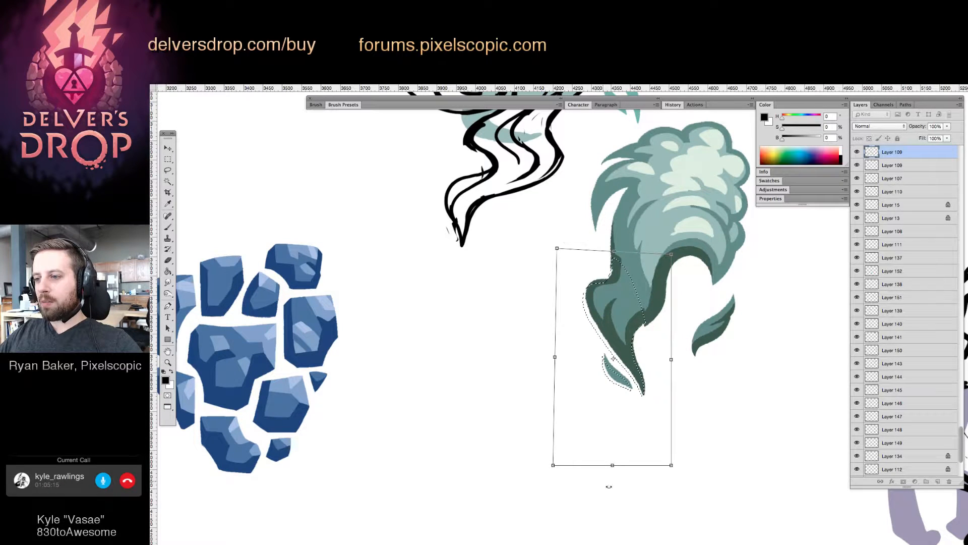
drag(631, 472, 619, 472)
drag(628, 314, 624, 318)
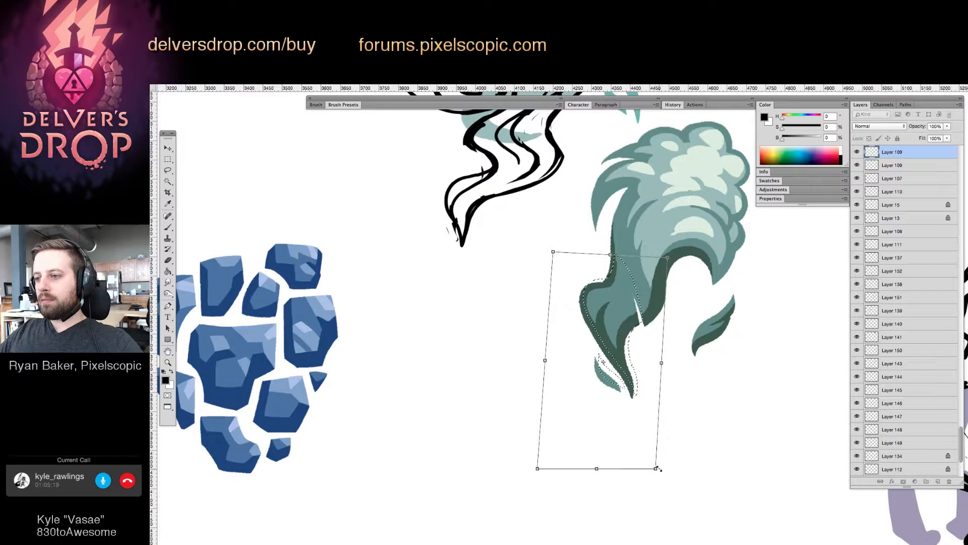
drag(657, 469, 660, 476)
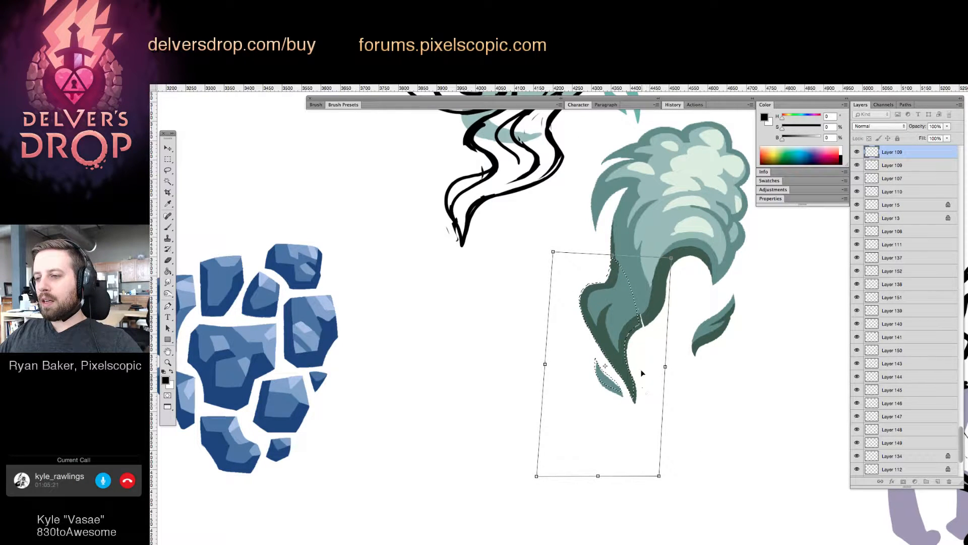
drag(622, 310, 624, 313)
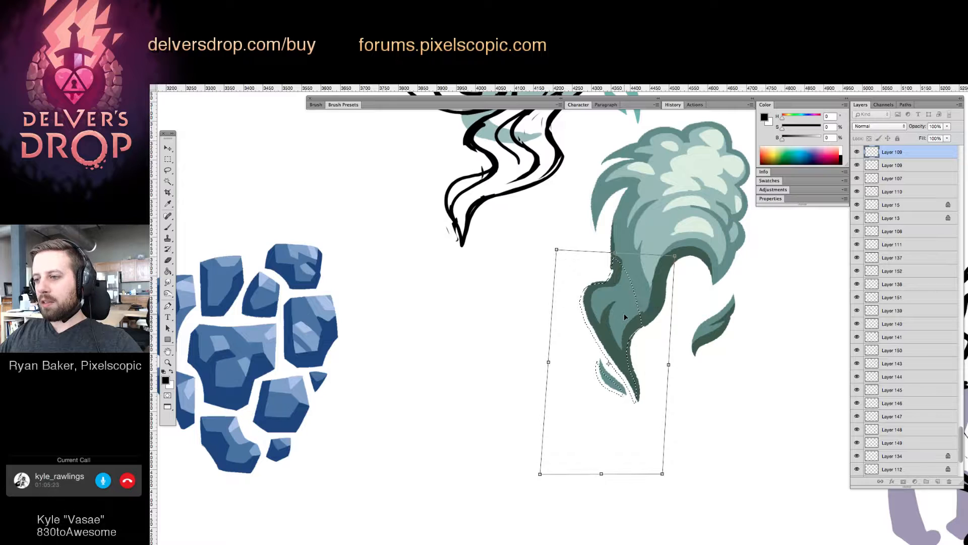
drag(556, 249, 549, 299)
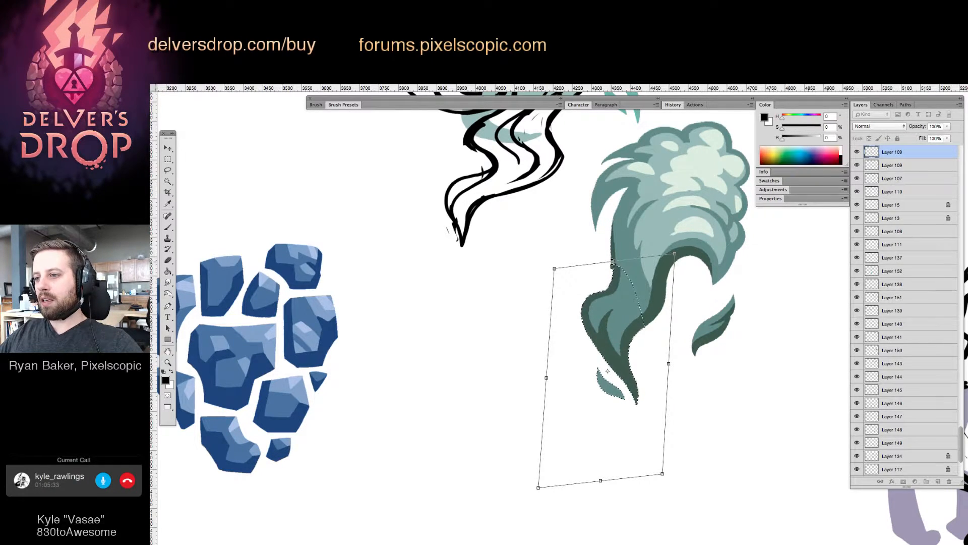
drag(615, 261, 616, 253)
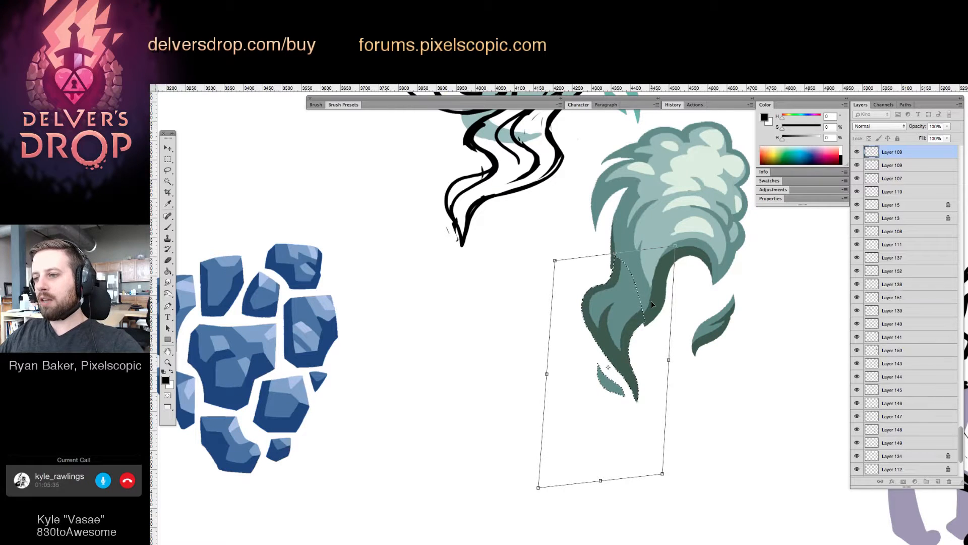
key(Return)
key(l)
key(ctrl+d)
Paint over the seam in the plume's dark green outline with the Brush, using the sampled outline colour.
key(z)
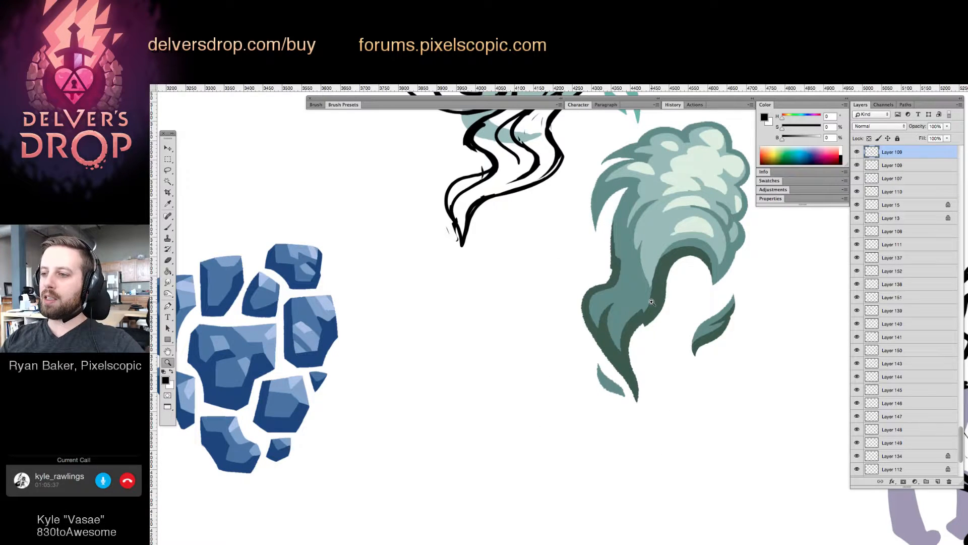
mouse_move(643, 321)
mouse_down()
mouse_move(661, 317)
mouse_move(609, 357)
mouse_up()
key(b)
alt+click(658, 317)
drag(649, 328, 599, 376)
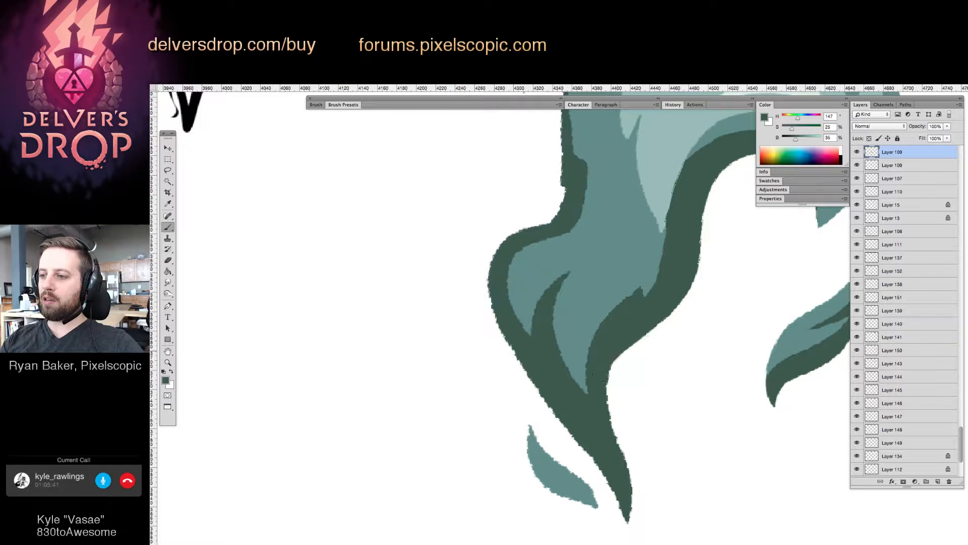
drag(634, 343, 603, 392)
Smooth the inner edge of the tail's dark outline by painting with the sampled mid teal and dark green.
alt+click(647, 270)
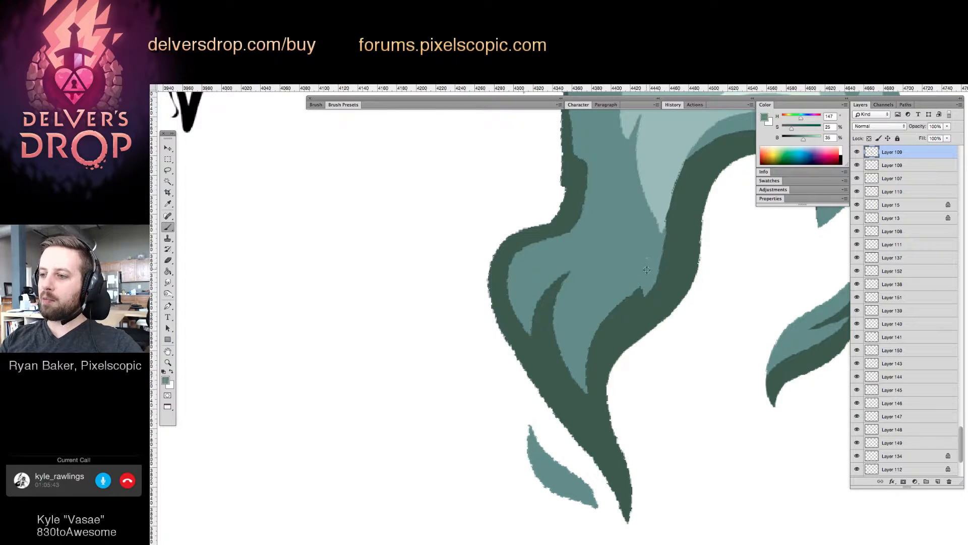
drag(647, 284, 614, 310)
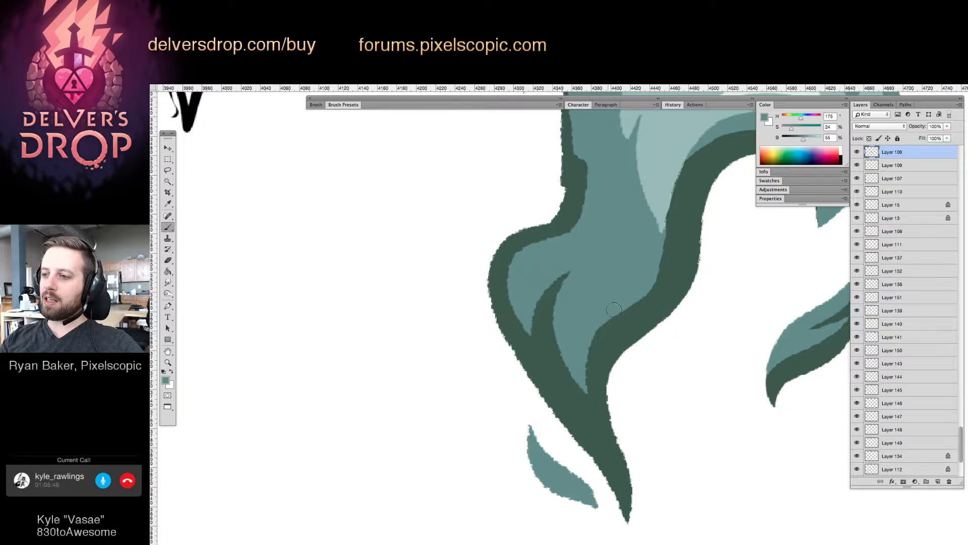
alt+click(668, 275)
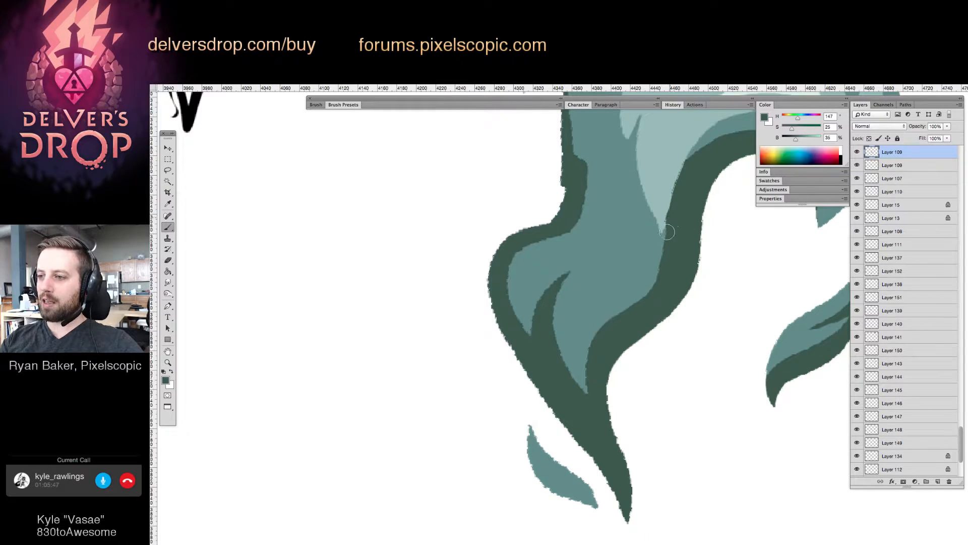
mouse_move(667, 232)
mouse_down()
mouse_move(653, 279)
mouse_move(592, 349)
mouse_move(591, 390)
mouse_up()
scroll(591, 389, up, 3)
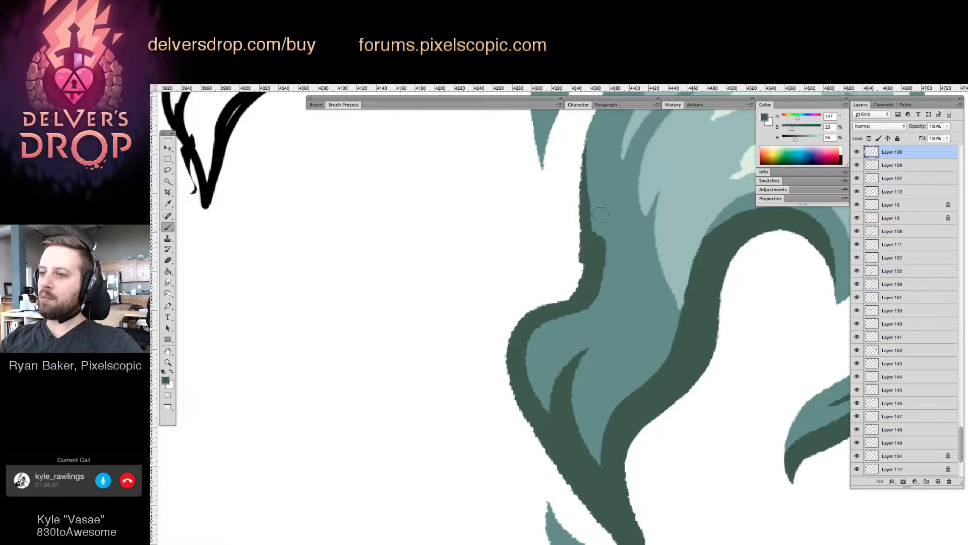
Refine the dark outline where the tail narrows below the plume's body, painting with the sampled mid teal and dark green.
mouse_move(586, 150)
mouse_down()
mouse_move(589, 202)
mouse_move(605, 225)
mouse_up()
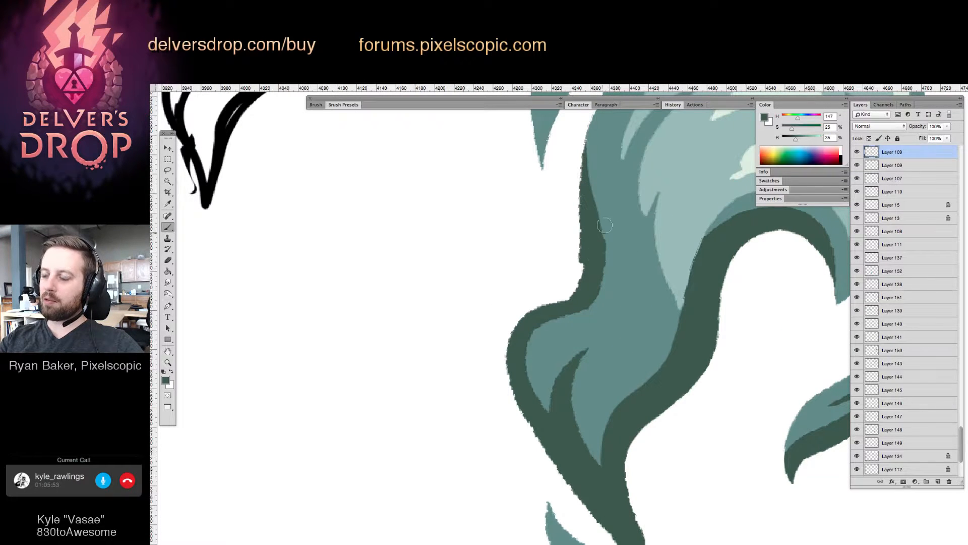
alt+click(601, 165)
mouse_move(594, 192)
mouse_down()
mouse_move(607, 273)
mouse_move(602, 297)
mouse_move(584, 308)
mouse_up()
alt+click(591, 233)
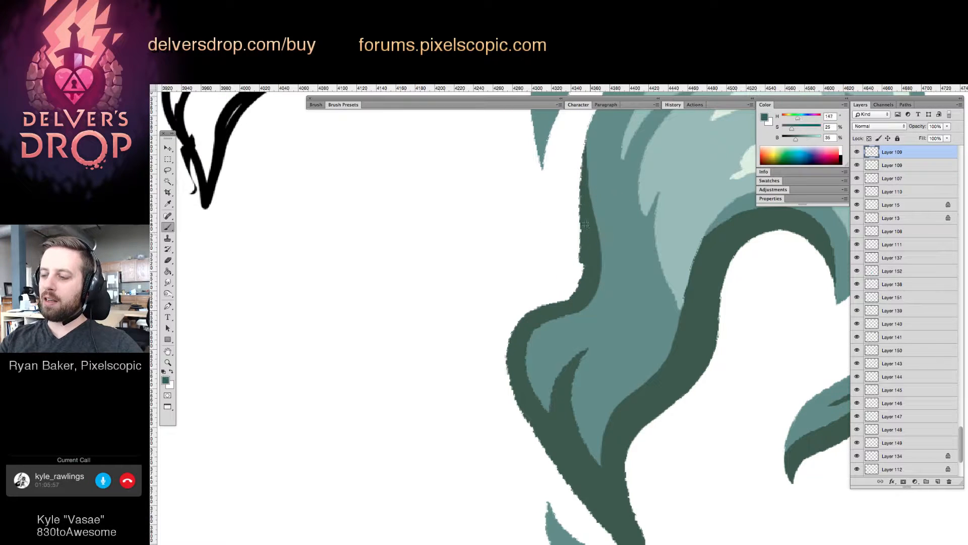
mouse_move(584, 223)
mouse_down()
mouse_move(579, 281)
mouse_move(522, 327)
mouse_up()
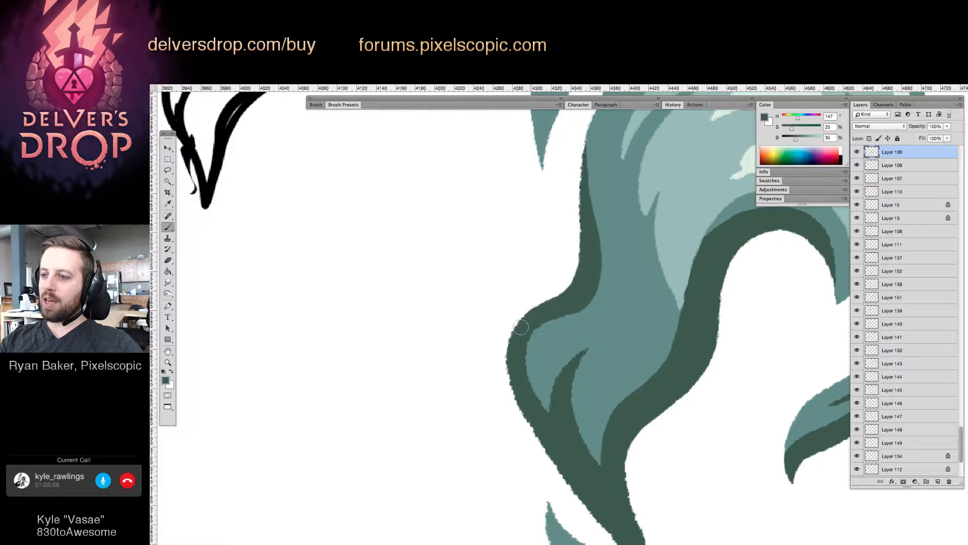
mouse_move(575, 285)
mouse_down()
mouse_move(524, 315)
mouse_move(510, 335)
mouse_move(526, 407)
mouse_up()
Smooth the outer edge of the plume's lower tail with dark green Brush strokes and the Eraser, down to its tip.
key(z)
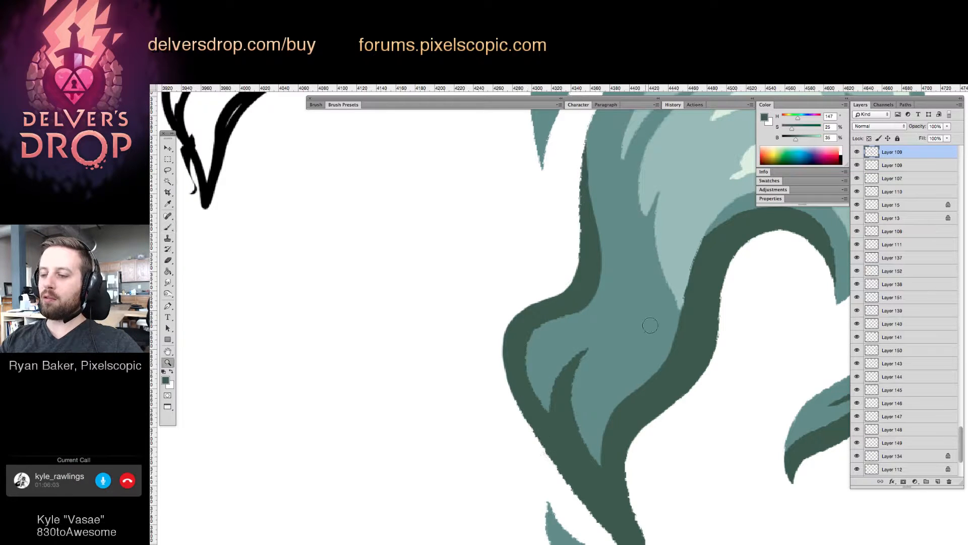
alt+click(629, 377)
click(629, 377)
key(b)
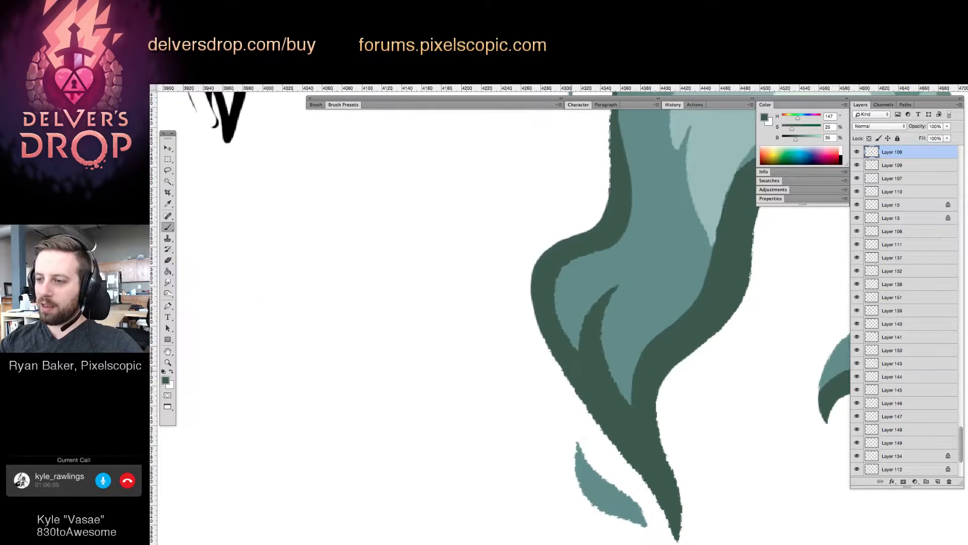
drag(570, 383, 656, 492)
drag(659, 404, 637, 356)
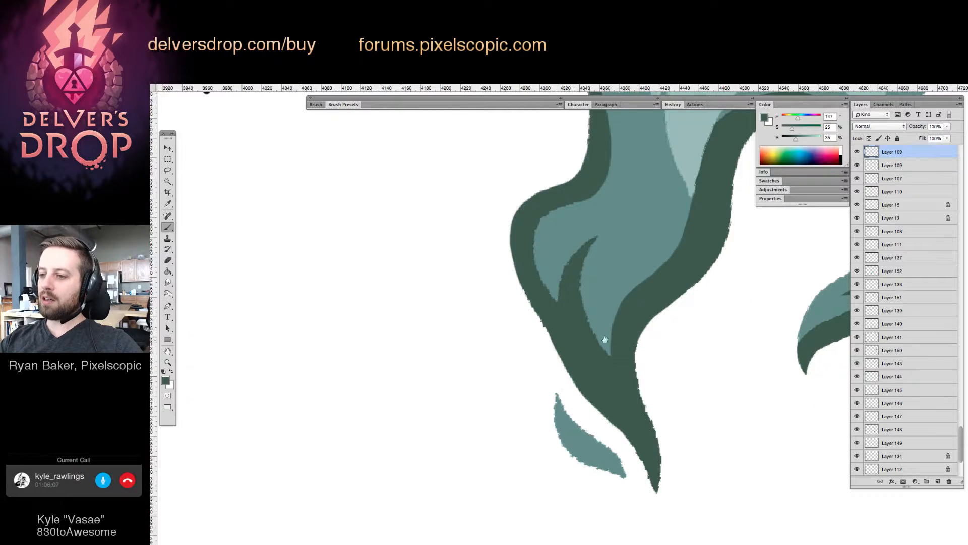
key(e)
drag(535, 319, 604, 422)
key(b)
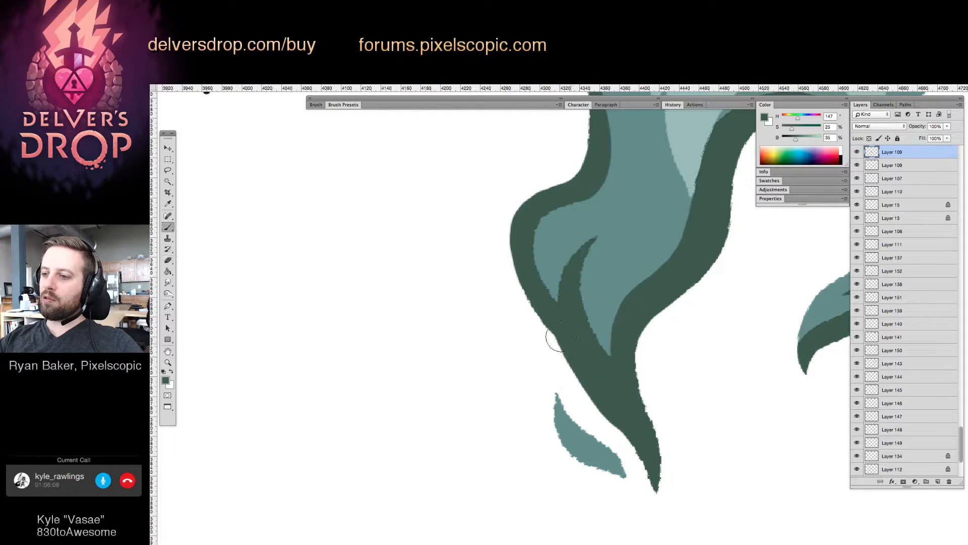
drag(551, 335, 600, 410)
key(e)
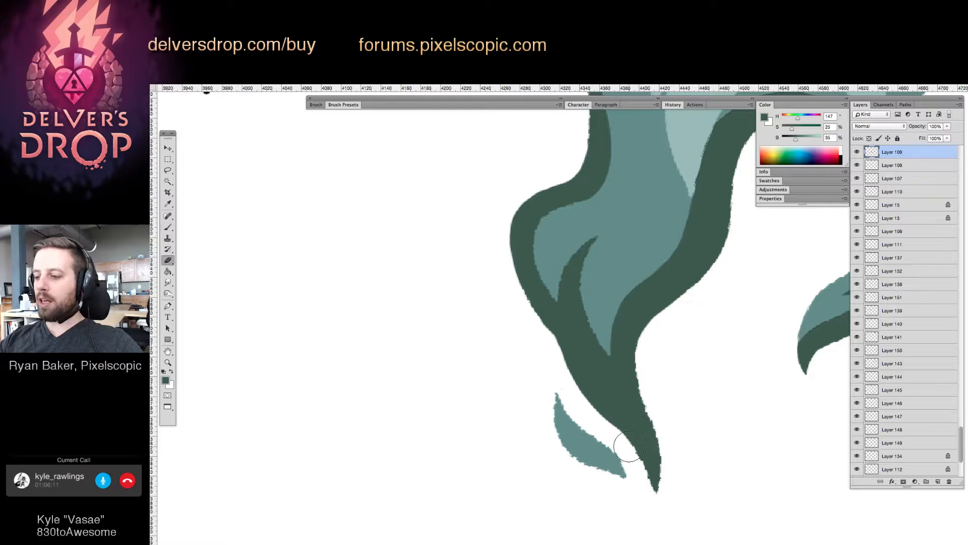
drag(621, 448, 631, 460)
Clean up the small detached wisp with the sampled mid teal, then erase the rough edges of the wisp and tail tip.
key(b)
alt+click(557, 403)
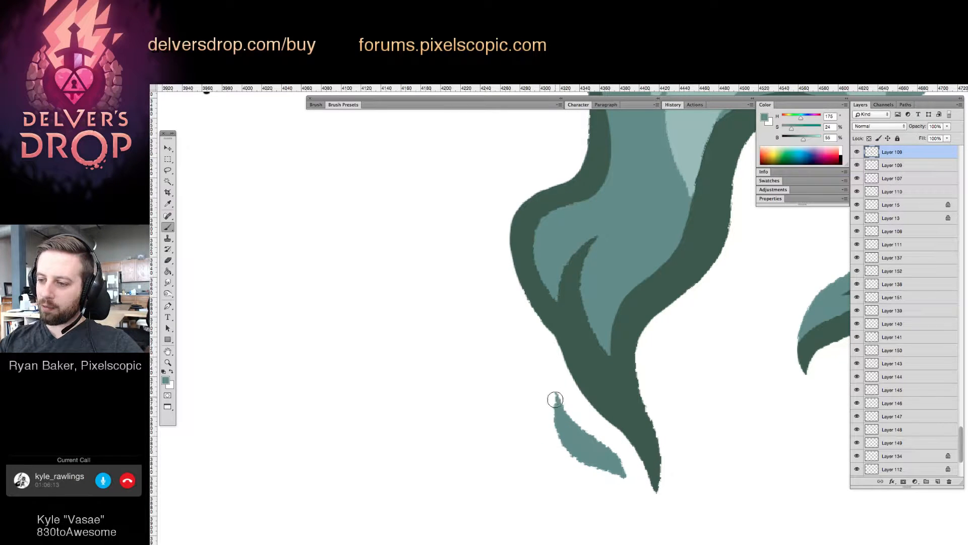
mouse_move(554, 400)
mouse_down()
mouse_move(568, 444)
mouse_move(586, 462)
mouse_up()
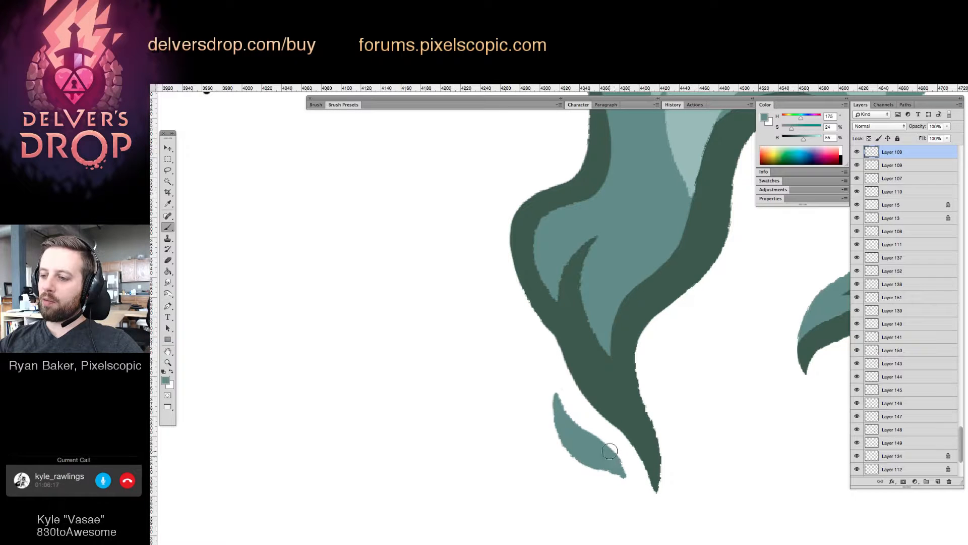
key(e)
mouse_move(625, 461)
mouse_down()
mouse_move(630, 482)
mouse_move(626, 463)
mouse_up()
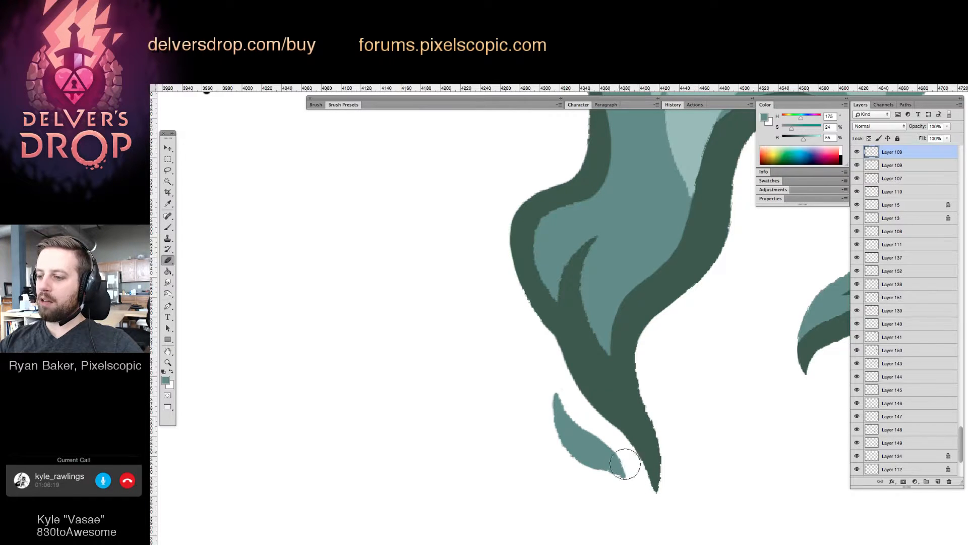
mouse_move(642, 353)
mouse_down()
mouse_move(665, 461)
mouse_move(653, 501)
mouse_up()
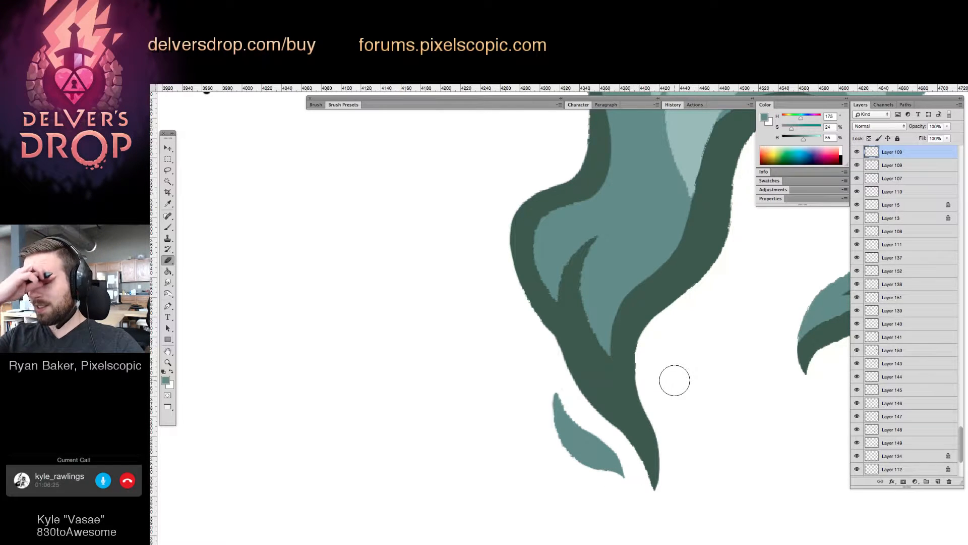
Reshape the tail's inner teal fold and the dark green outline around its bulge, trimming the bulge's outer edge with the Eraser.
key(b)
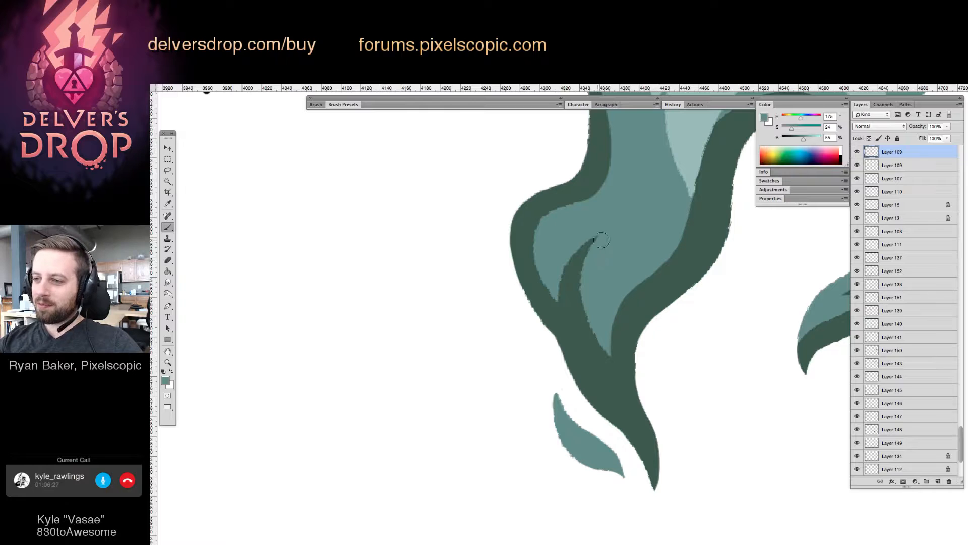
drag(590, 265, 587, 308)
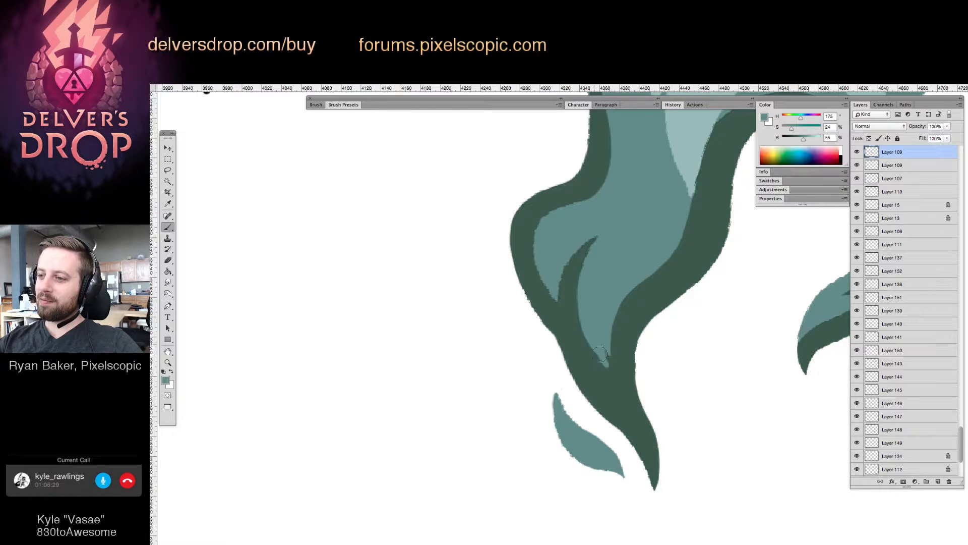
alt+click(573, 190)
mouse_move(587, 192)
mouse_down()
mouse_move(544, 221)
mouse_move(534, 244)
mouse_up()
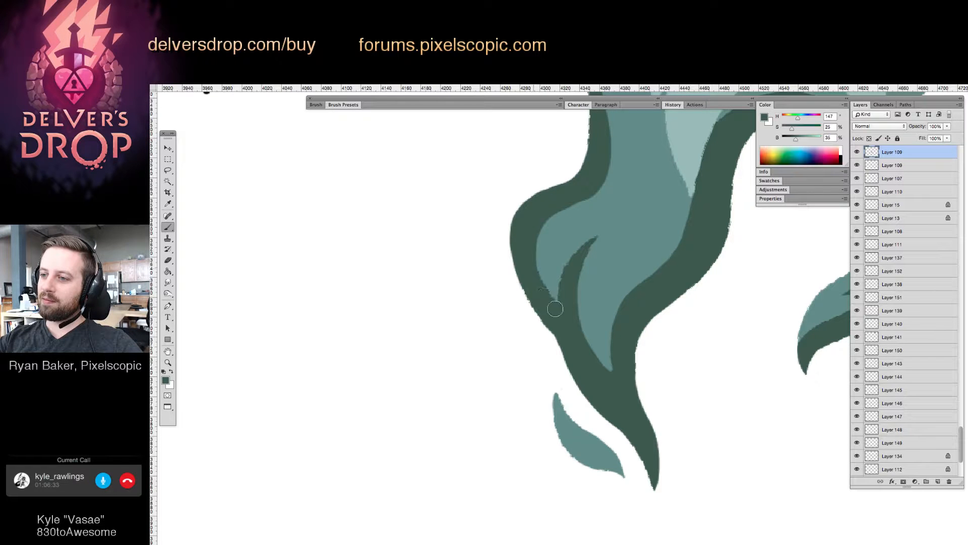
mouse_move(524, 210)
mouse_down()
mouse_move(514, 270)
mouse_move(534, 309)
mouse_up()
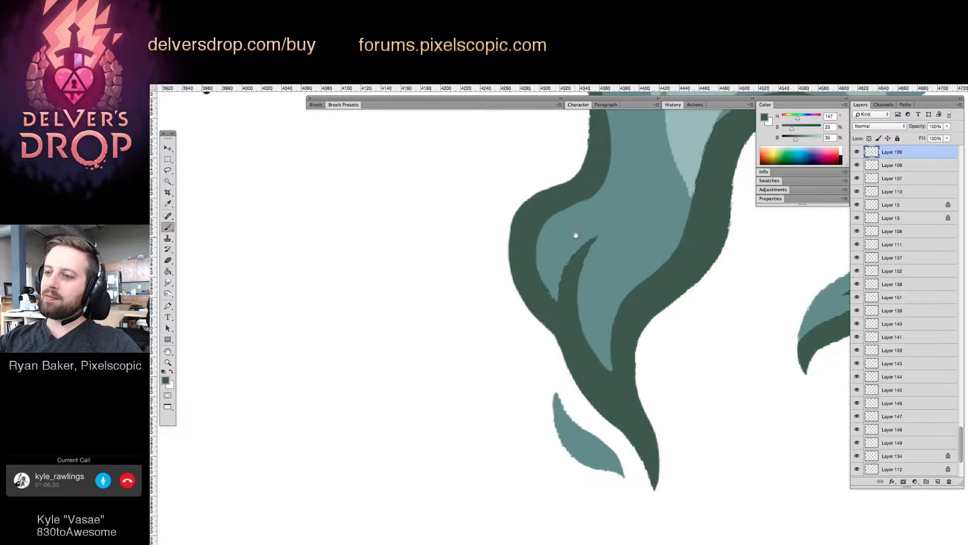
scroll(578, 241, up, 3)
key(e)
drag(545, 246, 512, 290)
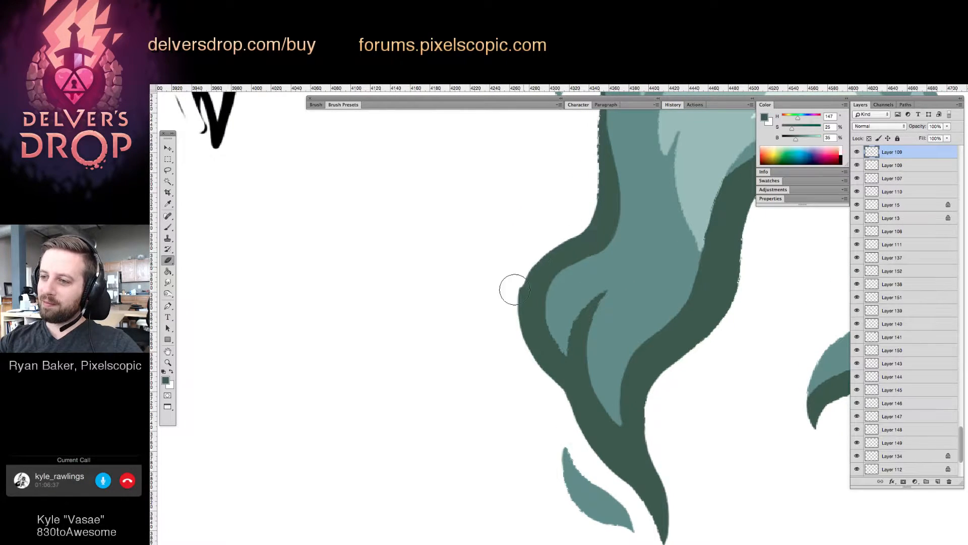
Move the brown cloud group lower right on the sheet and shift the lime green splash group left into its place.
key(z)
mouse_move(679, 284)
mouse_down()
mouse_move(599, 374)
mouse_move(551, 452)
mouse_up()
scroll(673, 370, down, 5)
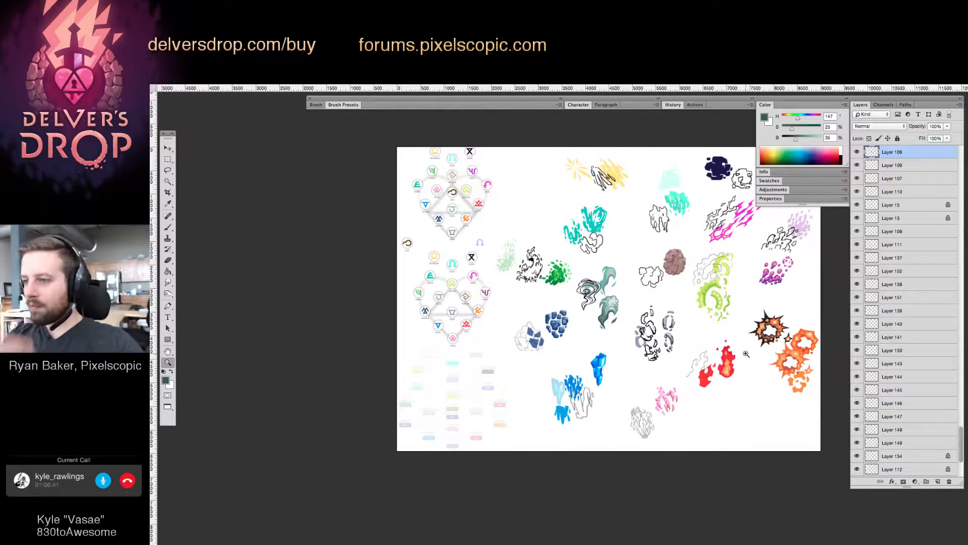
double_click(720, 272)
key(v)
drag(568, 237, 758, 336)
drag(671, 248, 600, 260)
click(647, 284)
drag(628, 290, 656, 271)
drag(616, 221, 647, 236)
Tighten the spacing of the light purple study, its black sketch and the purple droplets, and reposition the brown cloud group.
key(z)
drag(736, 252, 720, 277)
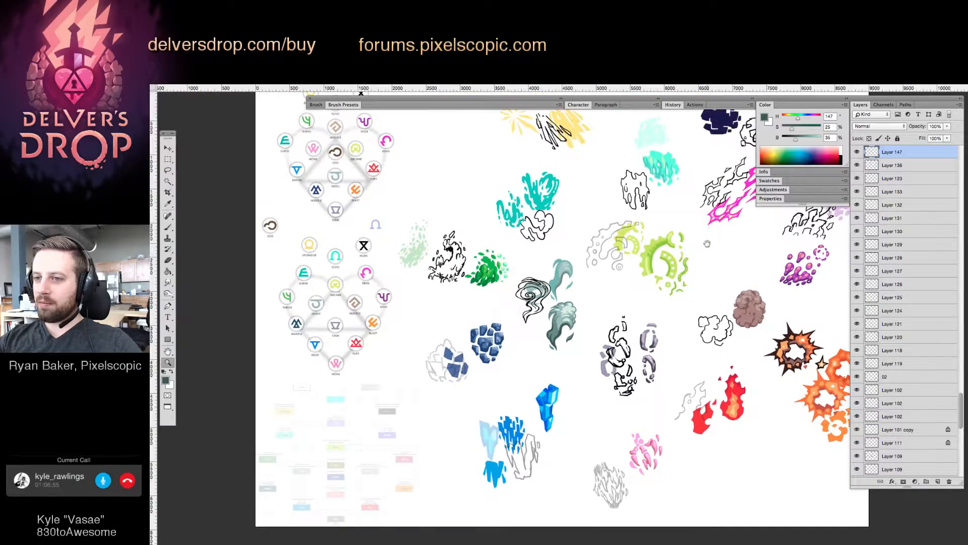
drag(707, 244, 741, 278)
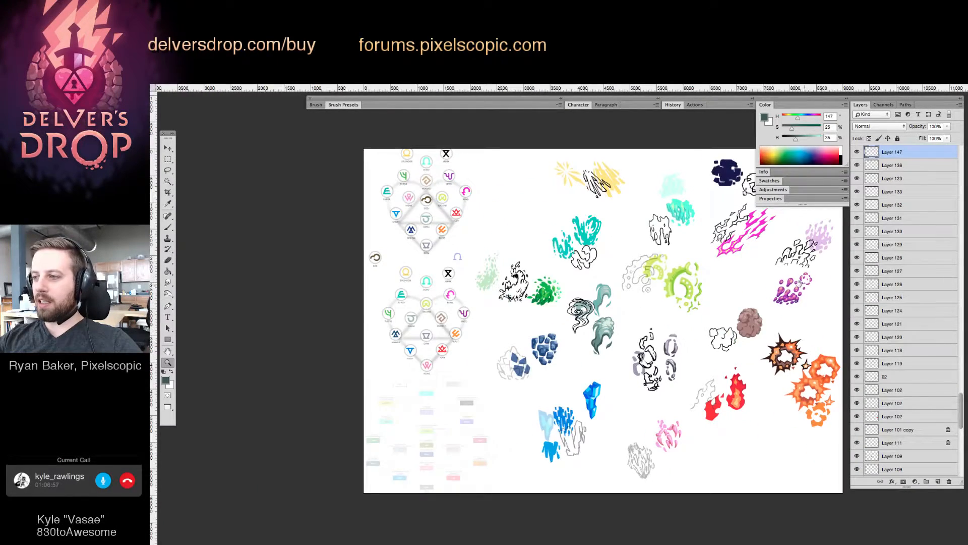
key(v)
click(696, 236)
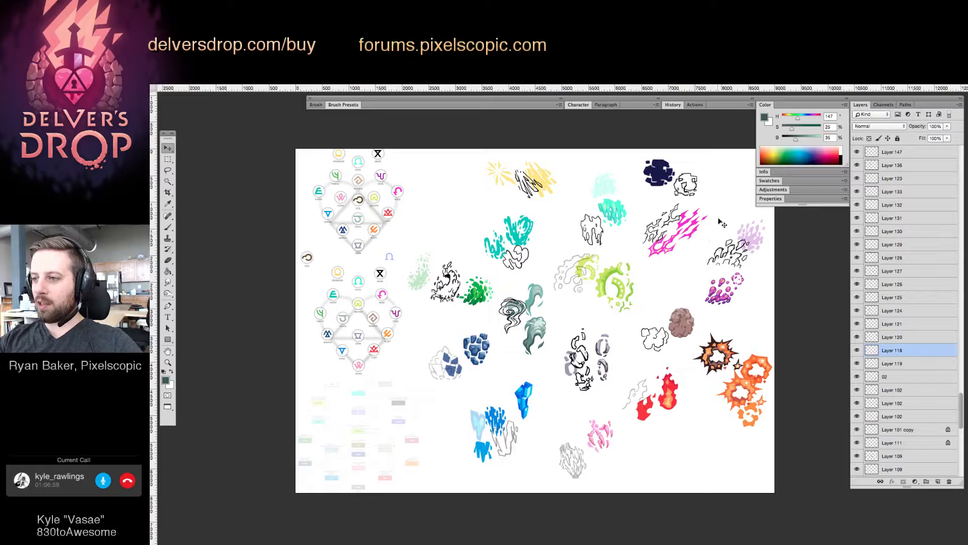
mouse_move(720, 219)
mouse_down()
mouse_move(763, 277)
mouse_move(716, 295)
mouse_up()
drag(729, 254, 746, 256)
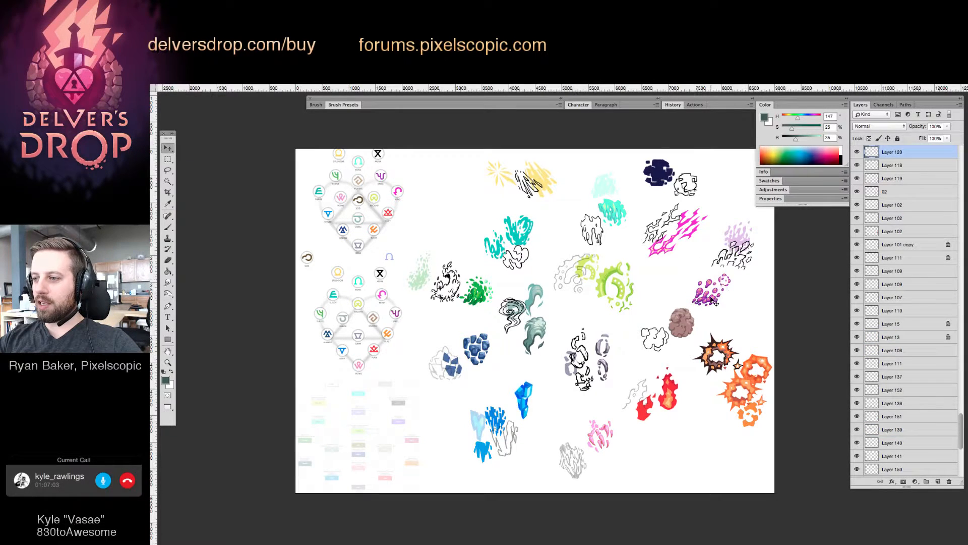
drag(715, 302, 699, 300)
mouse_move(693, 335)
mouse_down()
mouse_move(650, 352)
mouse_move(658, 329)
mouse_move(706, 305)
mouse_up()
Set the black sketch of the broken purple-grey rings to 40% opacity and adjust the placement of the ring studies.
key(z)
click(526, 297)
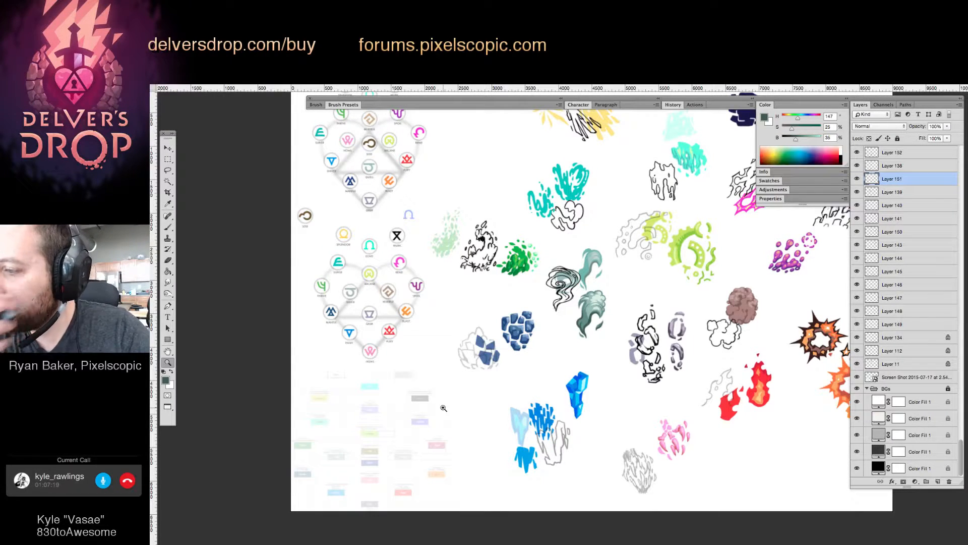
mouse_move(705, 348)
mouse_down()
mouse_move(660, 318)
mouse_move(611, 314)
mouse_move(603, 317)
mouse_move(613, 352)
mouse_up()
key(v)
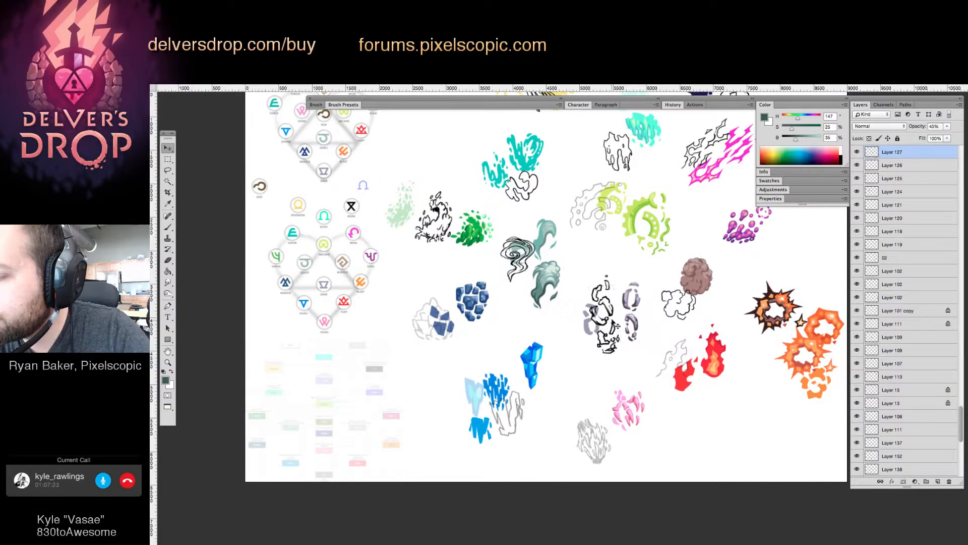
key(4)
mouse_move(604, 318)
mouse_down()
mouse_move(595, 320)
mouse_move(618, 321)
mouse_up()
key(super+t)
drag(633, 283, 636, 279)
key(Return)
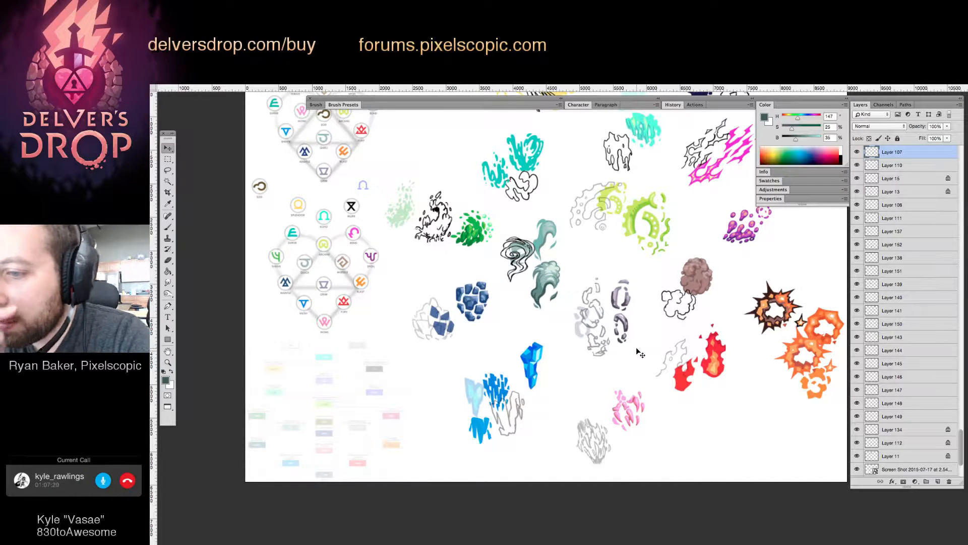
Draw a nail-shaped spike outline beside the purple-grey rings in the sampled dark purple and fill it with the same colour.
key(z)
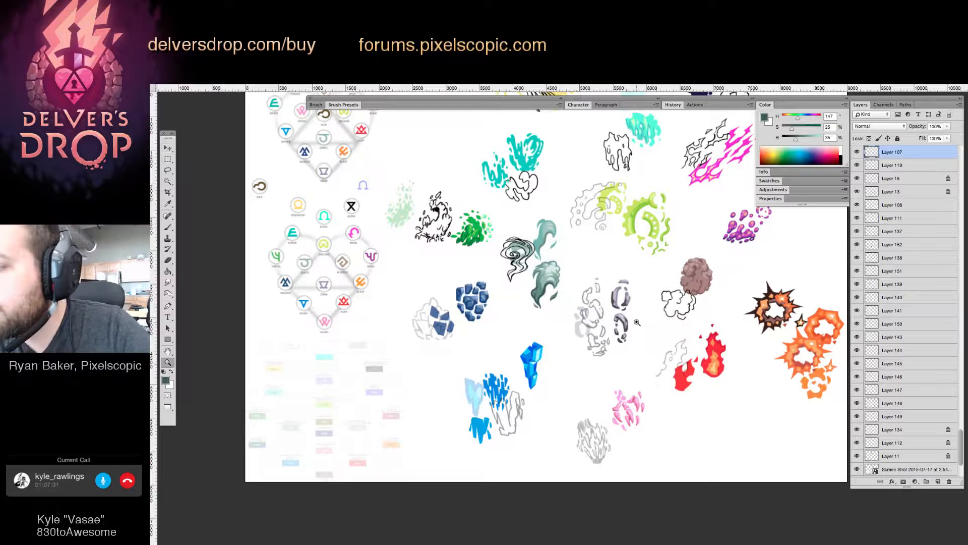
drag(638, 322, 696, 320)
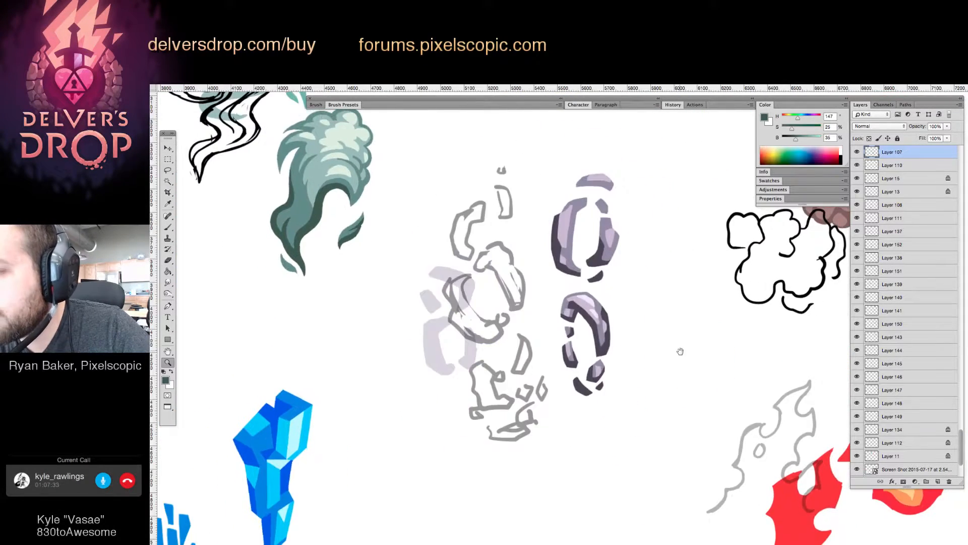
key(v)
key(b)
alt+click(575, 323)
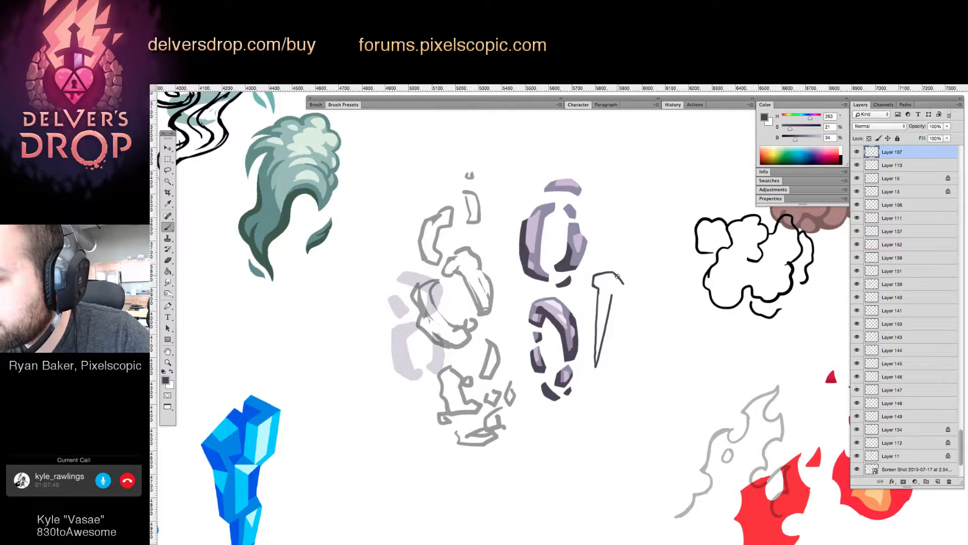
key(g)
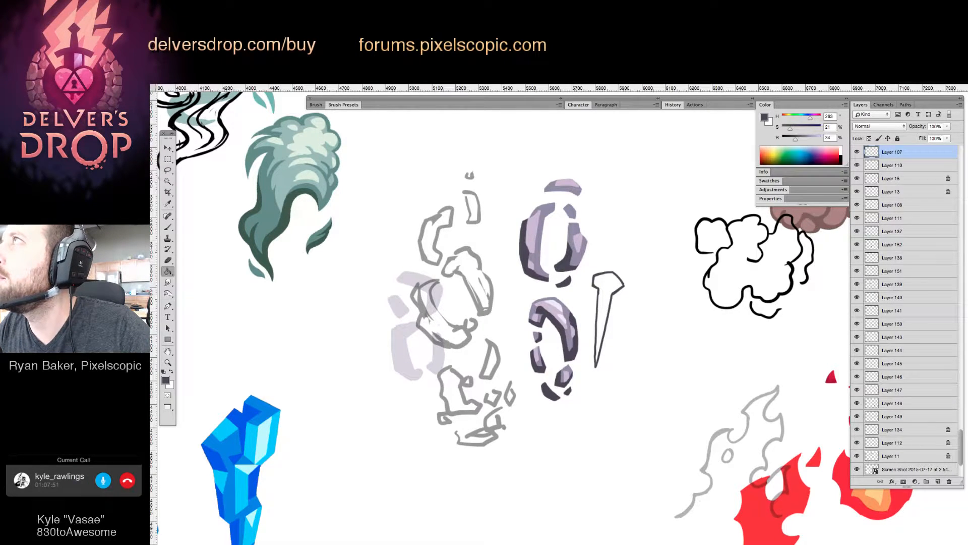
click(610, 292)
Outline the top facet of the spike's head in the sampled mid purple and fill it.
key(b)
alt+click(578, 258)
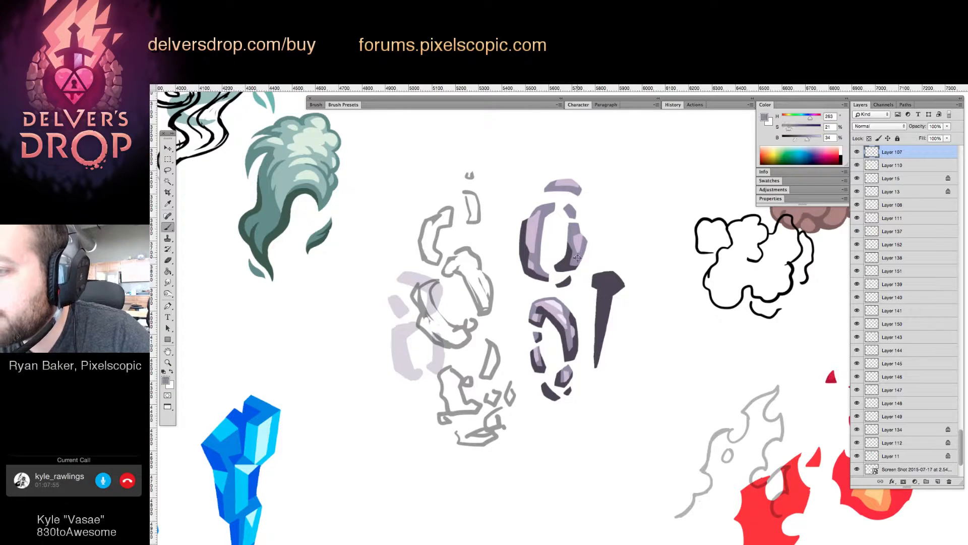
key(v)
key(b)
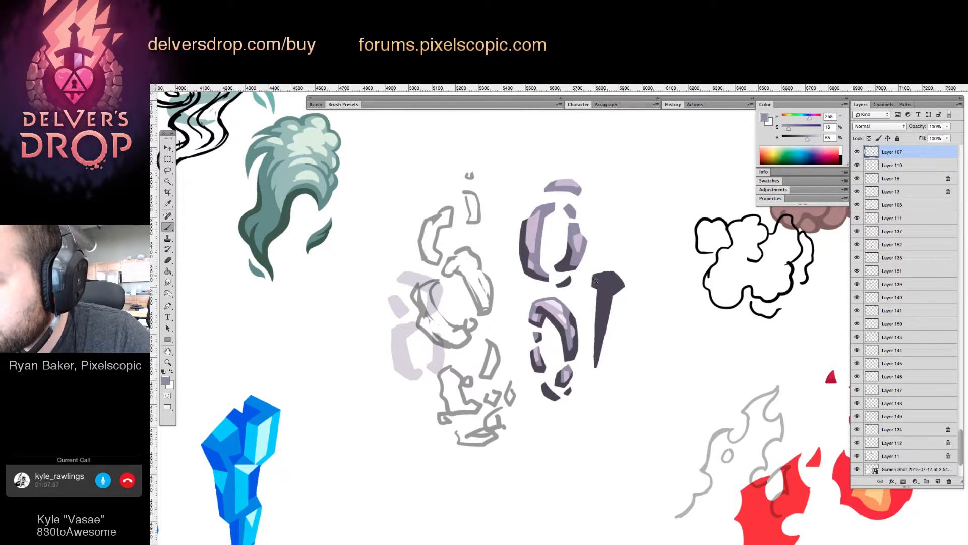
key(g)
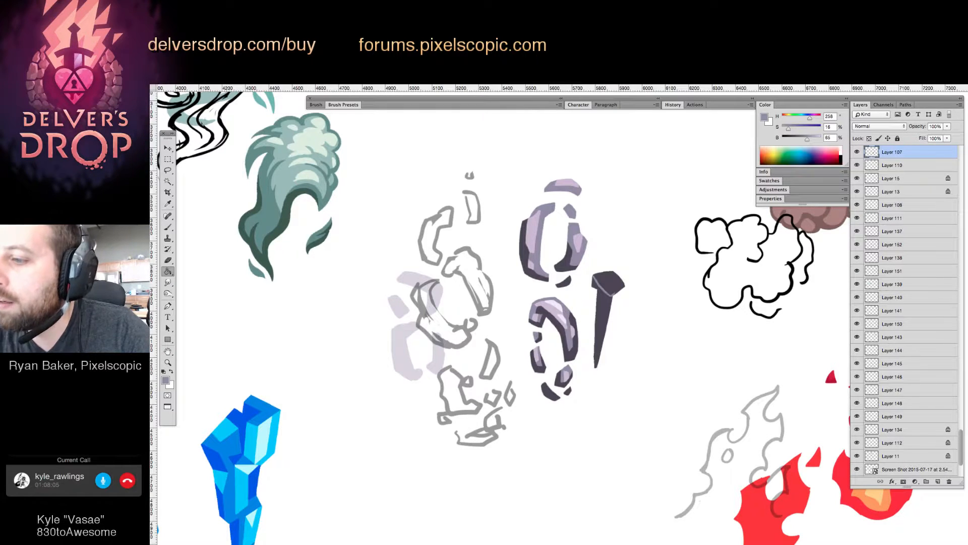
click(612, 295)
Outline a lighter facet along the length of the spike's shaft and fill it with the mid purple.
key(b)
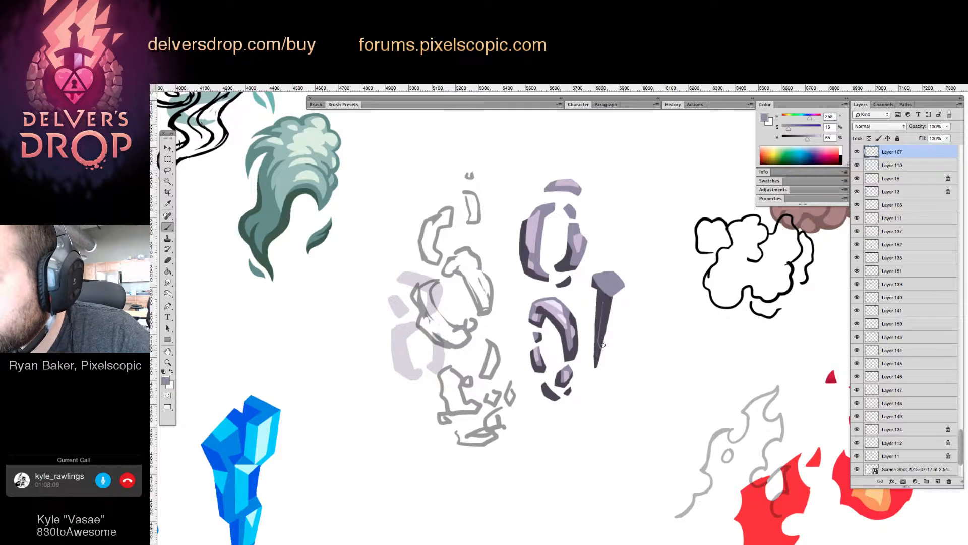
scroll(605, 338, up, 3)
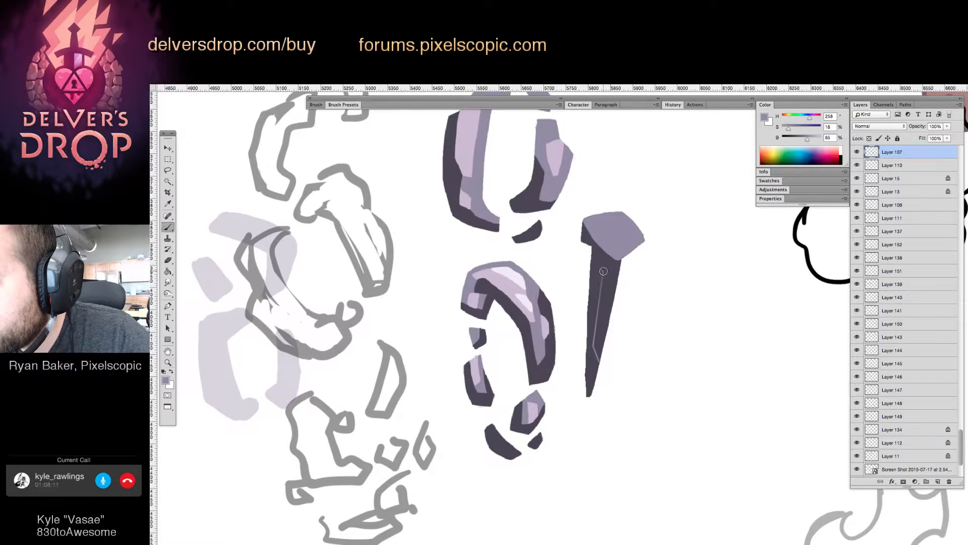
key(g)
click(609, 296)
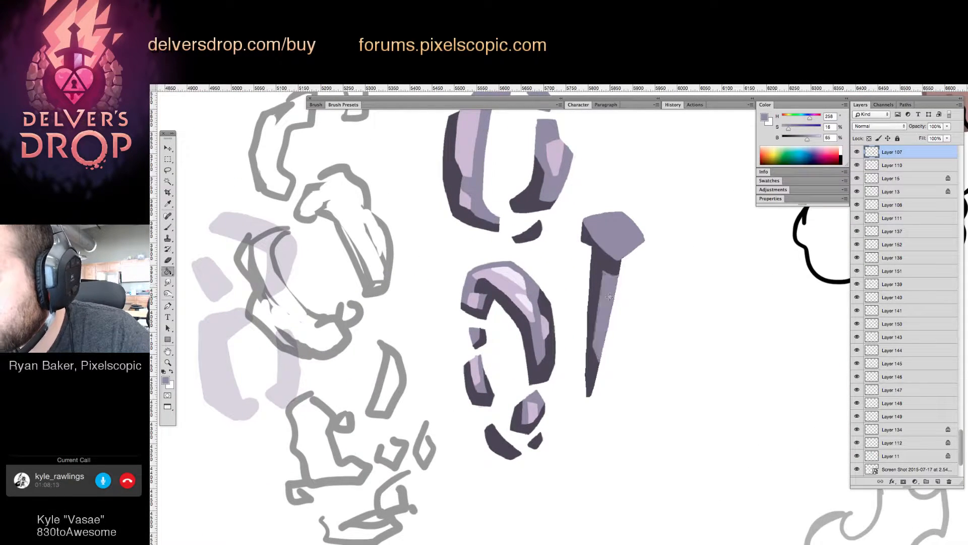
Shade the shaft directly beneath the spike's head in dark purple, and outline and fill the head's front facet with sampled light lilac.
key(b)
alt+click(599, 278)
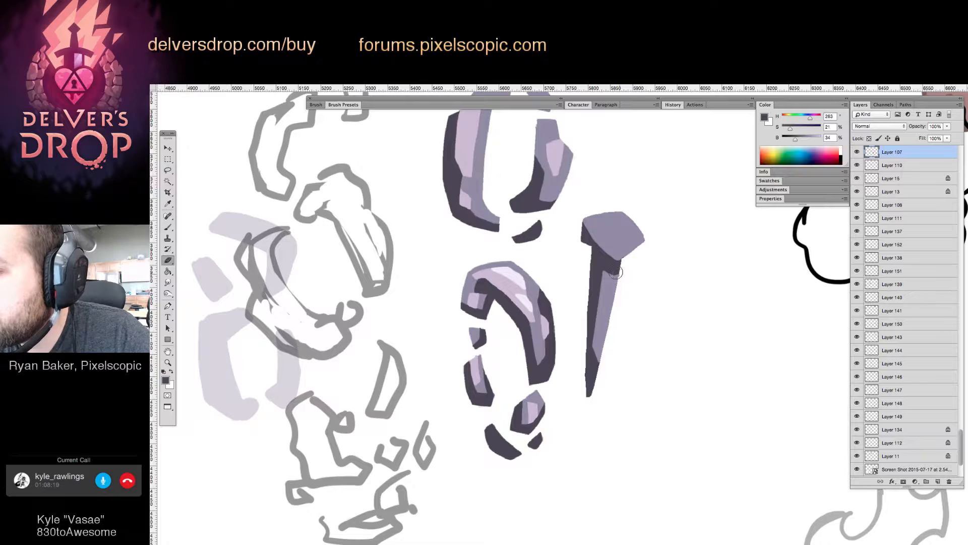
key(b)
alt+click(517, 285)
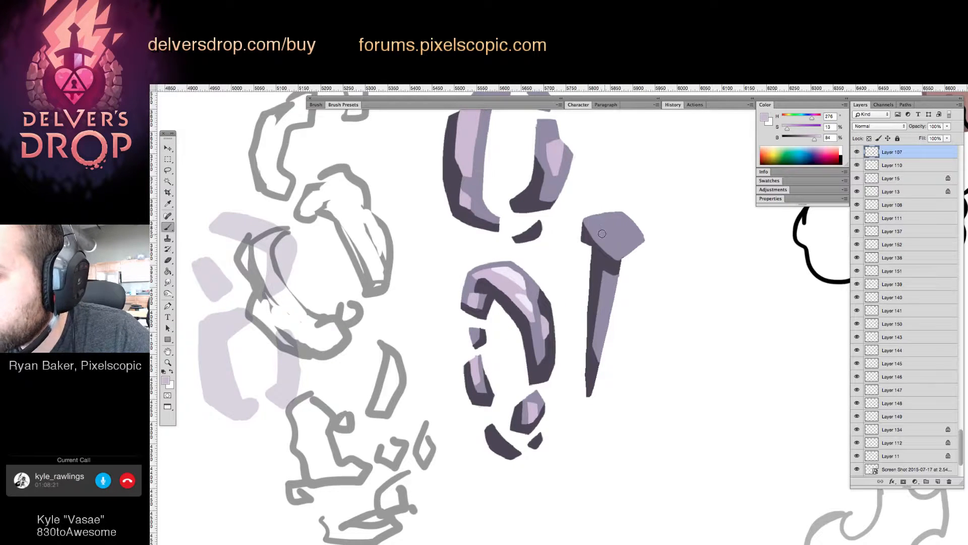
drag(591, 236, 631, 228)
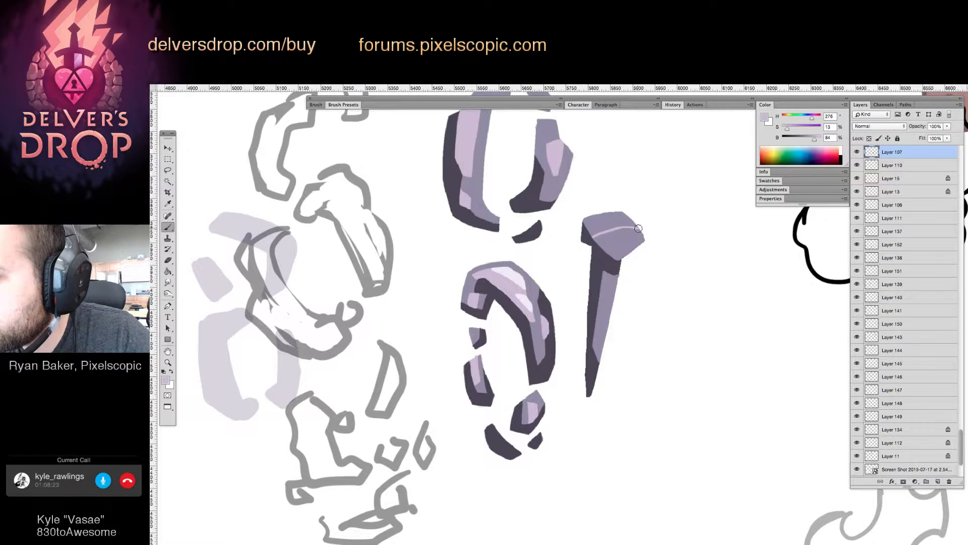
key(g)
click(618, 255)
Paint a dark purple underside along the lower edge of the spike's head and clean up its outline with the eraser.
key(b)
alt+click(613, 264)
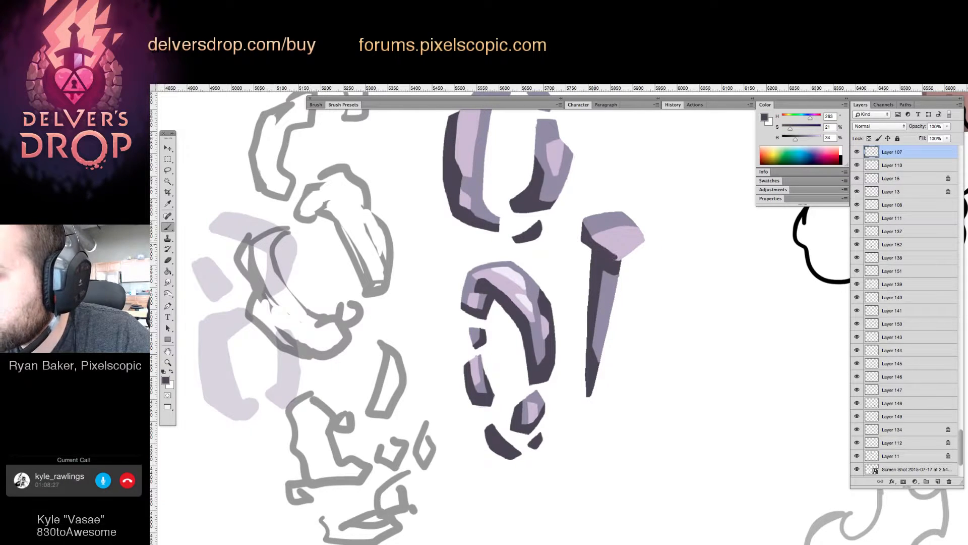
mouse_move(616, 260)
mouse_down()
mouse_move(646, 229)
mouse_move(635, 264)
mouse_move(635, 238)
mouse_move(611, 255)
mouse_move(641, 234)
mouse_move(609, 250)
mouse_move(644, 235)
mouse_up()
key(e)
key(b)
key(e)
key(b)
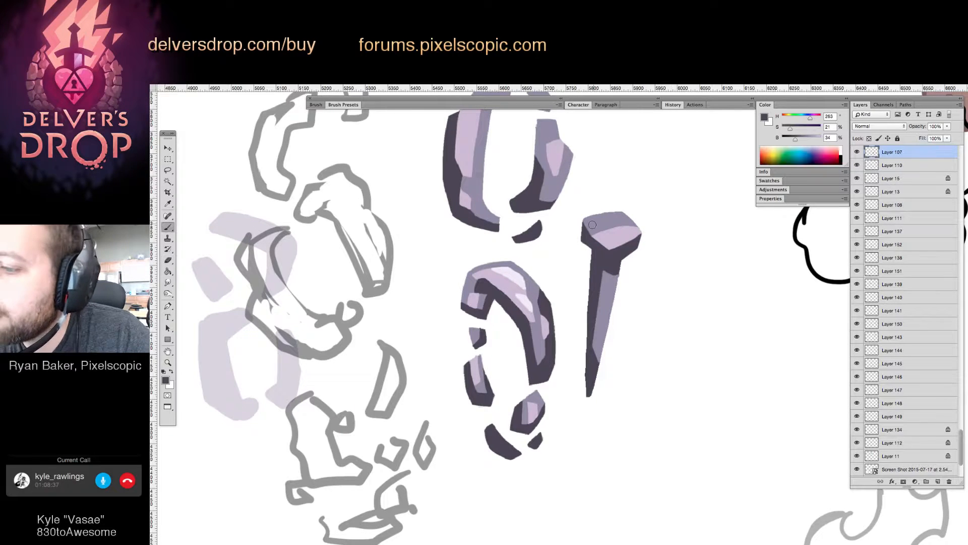
Add a small highlight to the front facet of the spike's head, filled with the sampled near-white lilac.
key(ctrl+space)
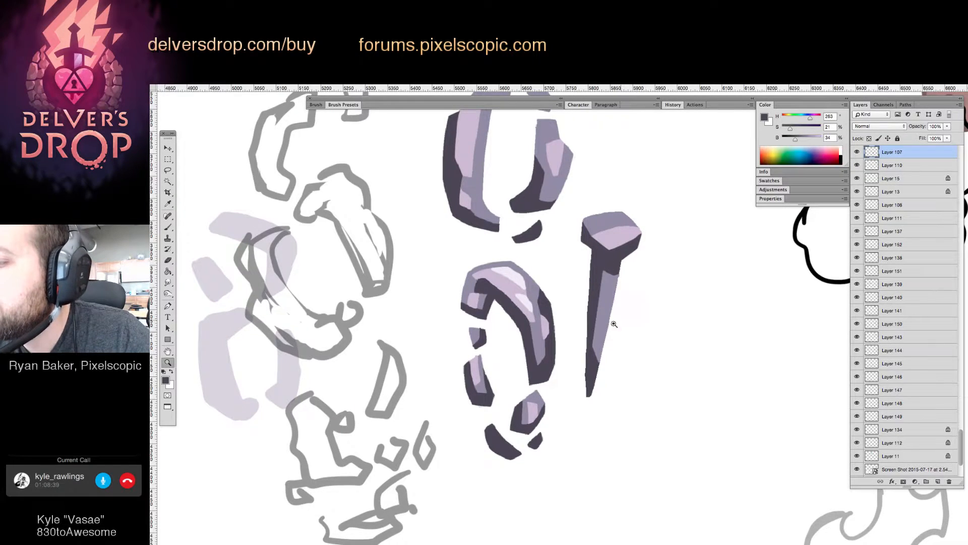
drag(624, 288, 546, 391)
alt+click(539, 398)
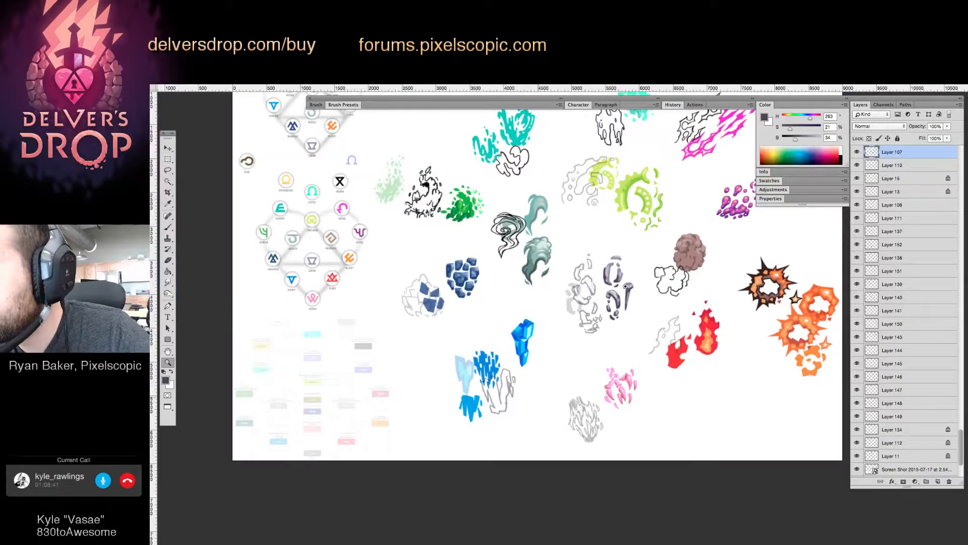
mouse_move(659, 284)
mouse_down()
mouse_move(723, 284)
mouse_move(711, 294)
mouse_move(665, 275)
mouse_move(660, 309)
mouse_move(578, 399)
mouse_up()
alt+click(582, 310)
key(ctrl+space)
key(g)
click(656, 278)
Fill a light lilac facet along the middle of the spike's shaft and trim the edges near its tip.
key(super+space)
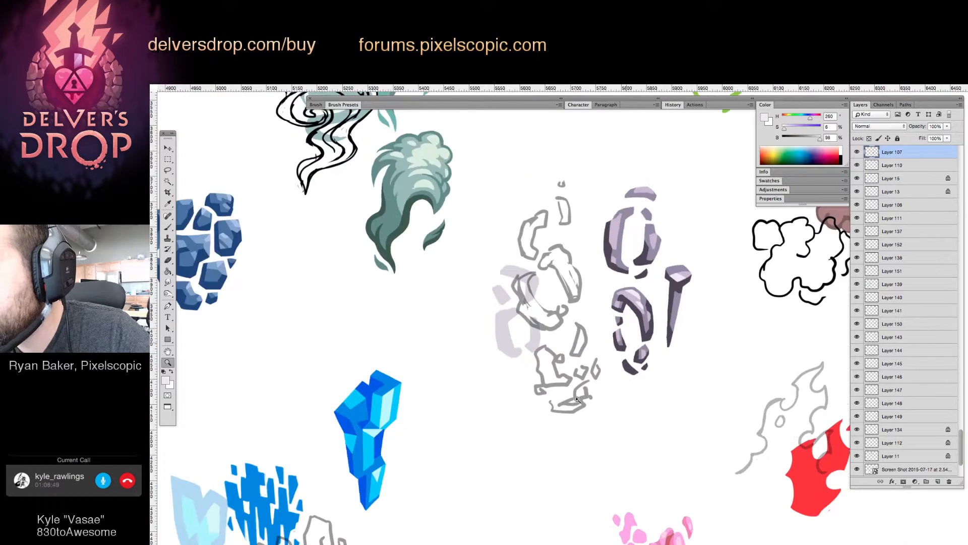
mouse_move(673, 299)
mouse_down()
mouse_move(702, 291)
mouse_move(723, 242)
mouse_up()
alt+click(722, 241)
key(super+space)
mouse_move(704, 300)
mouse_down()
mouse_move(742, 288)
mouse_move(706, 296)
mouse_up()
key(g)
click(704, 302)
key(e)
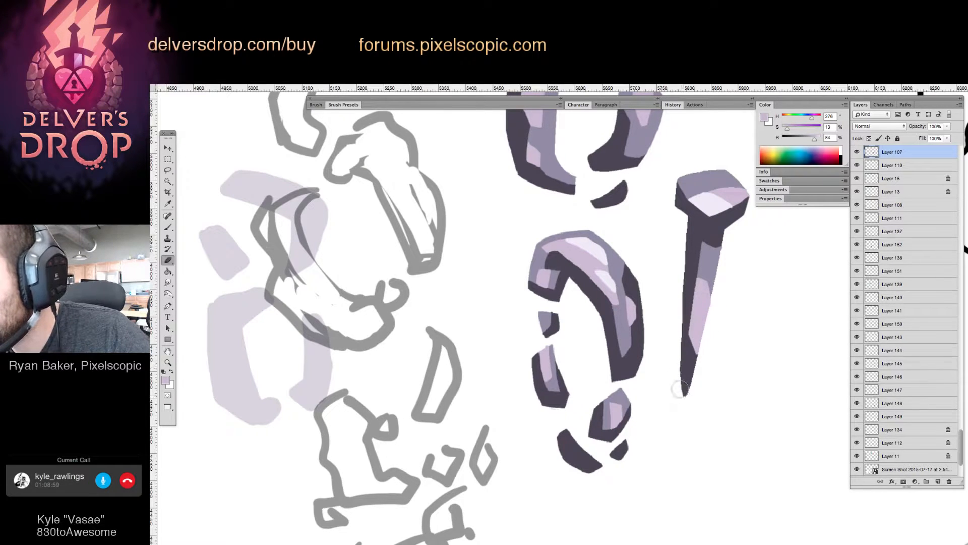
Move the grey shard sketch and the pink shard study further left near the bottom of the concept sheet.
key(z)
scroll(605, 442, down, 5)
scroll(753, 339, down, 3)
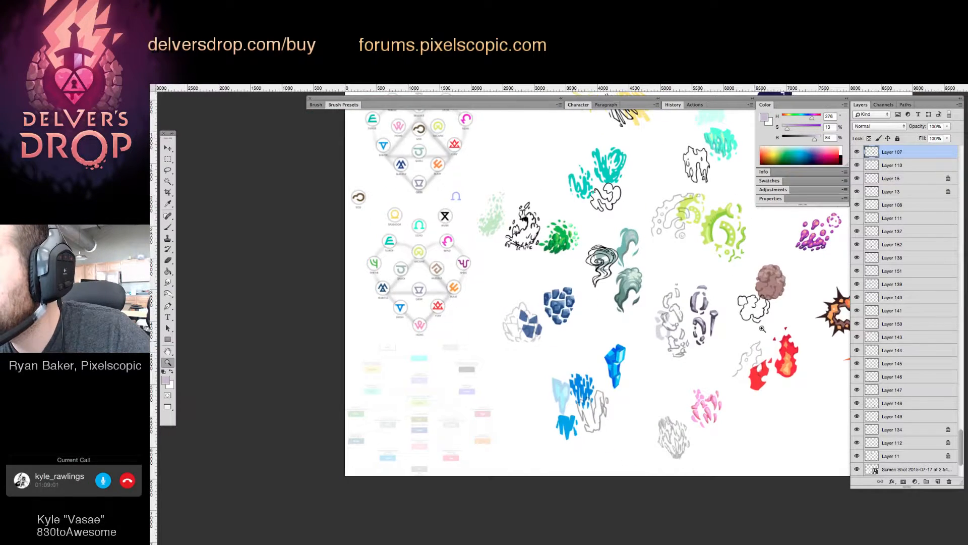
scroll(755, 331, right, 5)
scroll(756, 331, up, 1)
scroll(639, 344, down, 1)
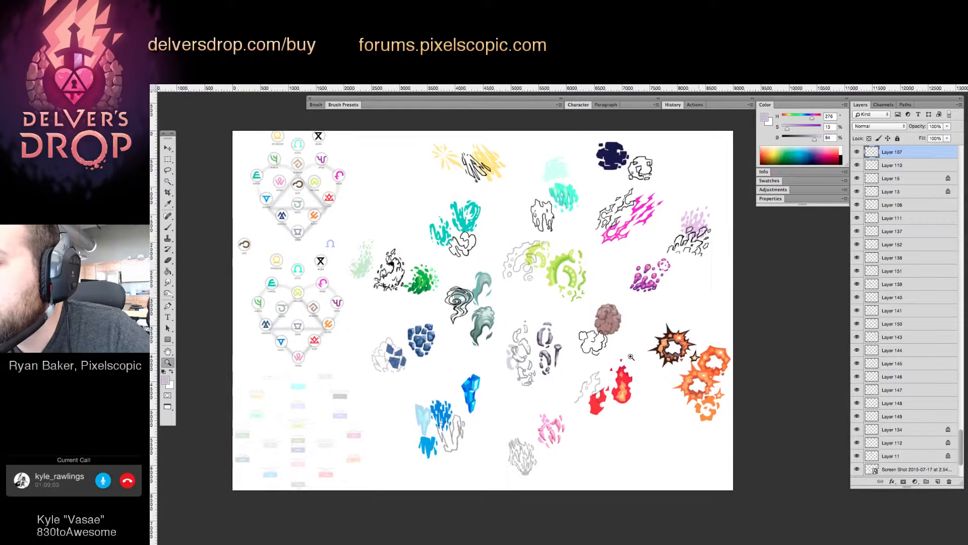
key(v)
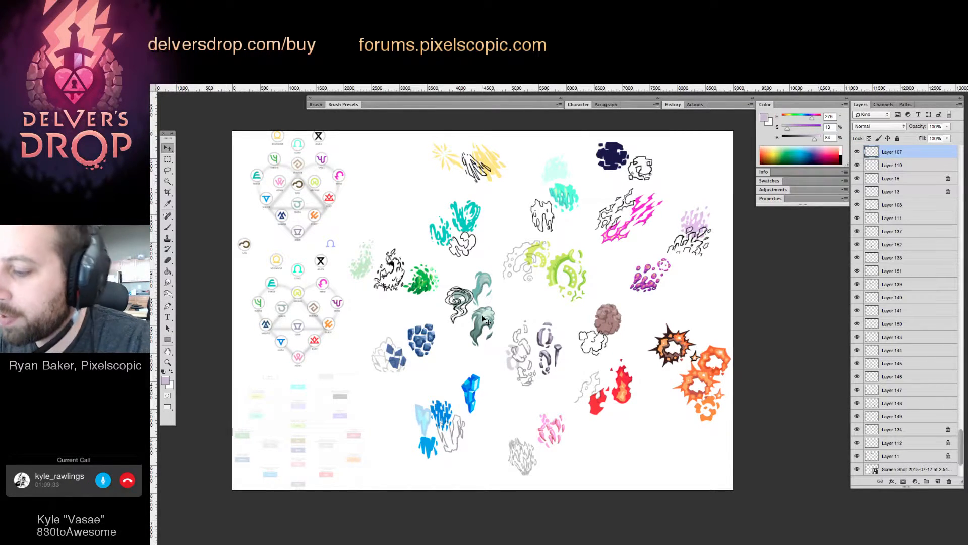
click(549, 466)
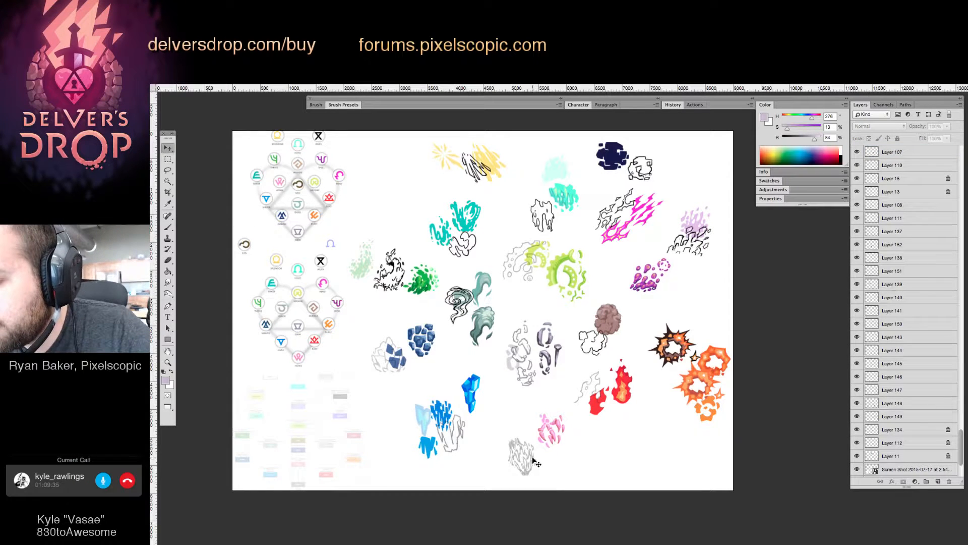
click(534, 462)
click(539, 458)
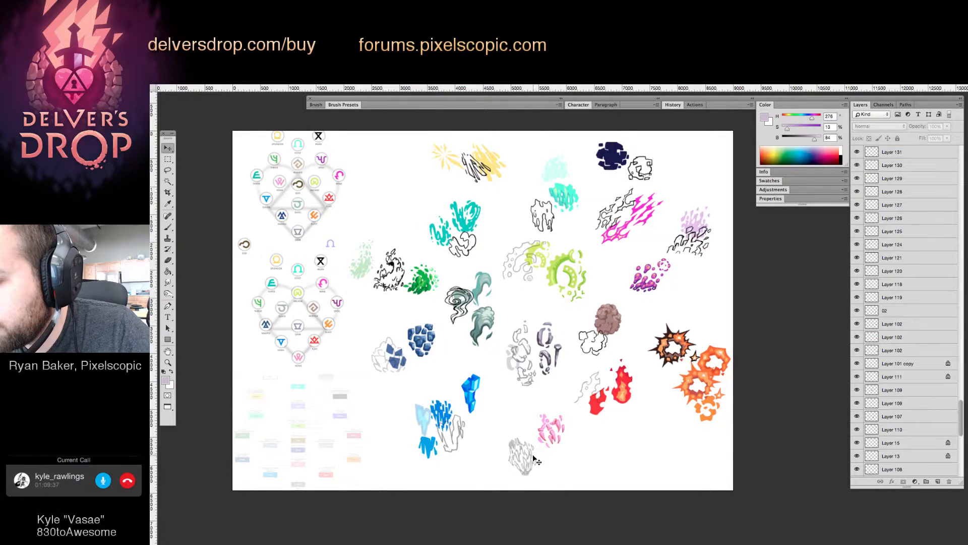
click(525, 460)
drag(526, 461, 509, 465)
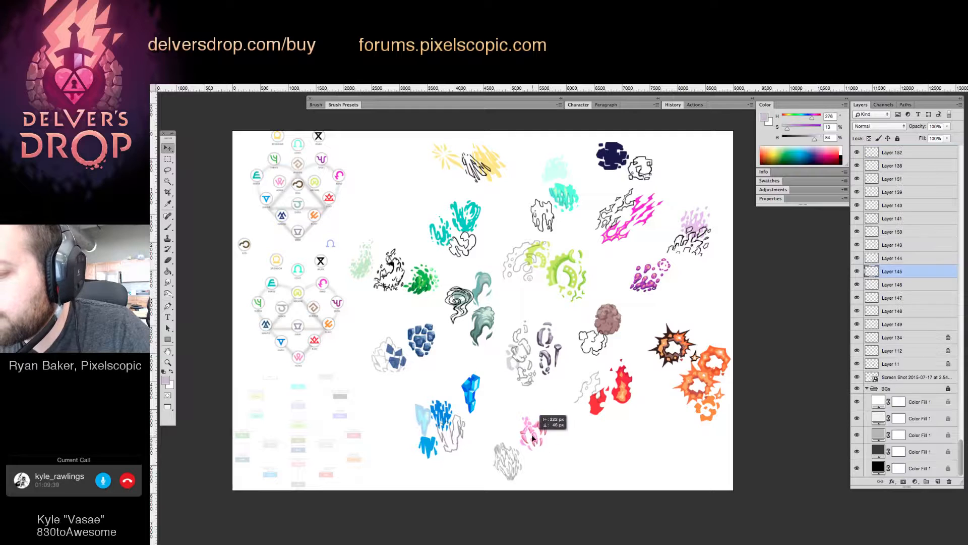
Enlarge the pink shard study slightly with a free transform.
key(ctrl+t)
drag(547, 453, 553, 458)
key(Return)
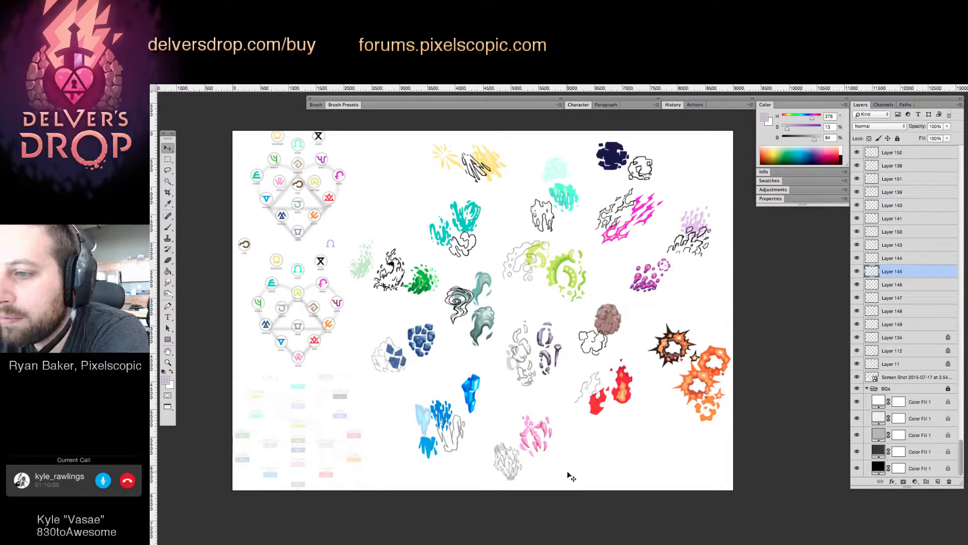
Enlarge the green leaf study with a free transform and shift it slightly left.
key(z)
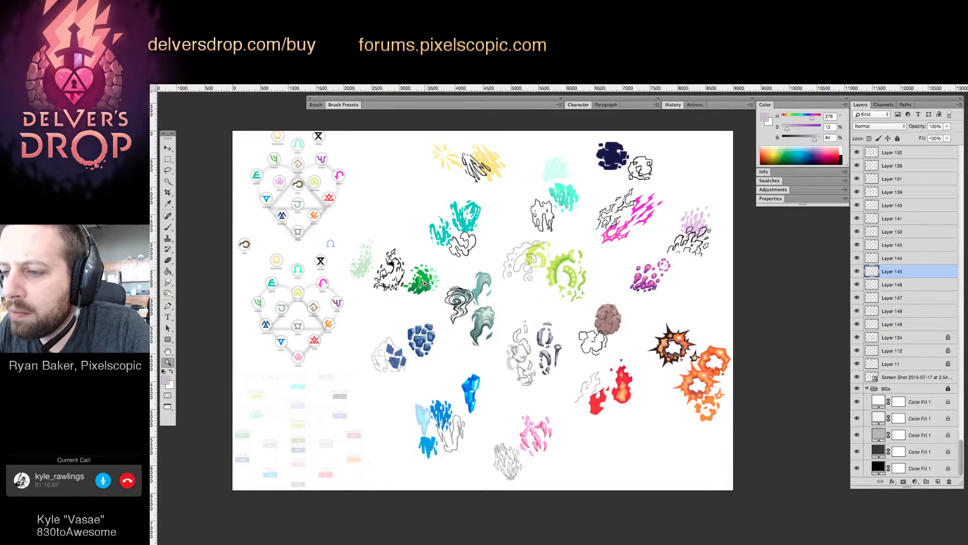
click(431, 283)
click(448, 280)
click(448, 279)
super+click(420, 268)
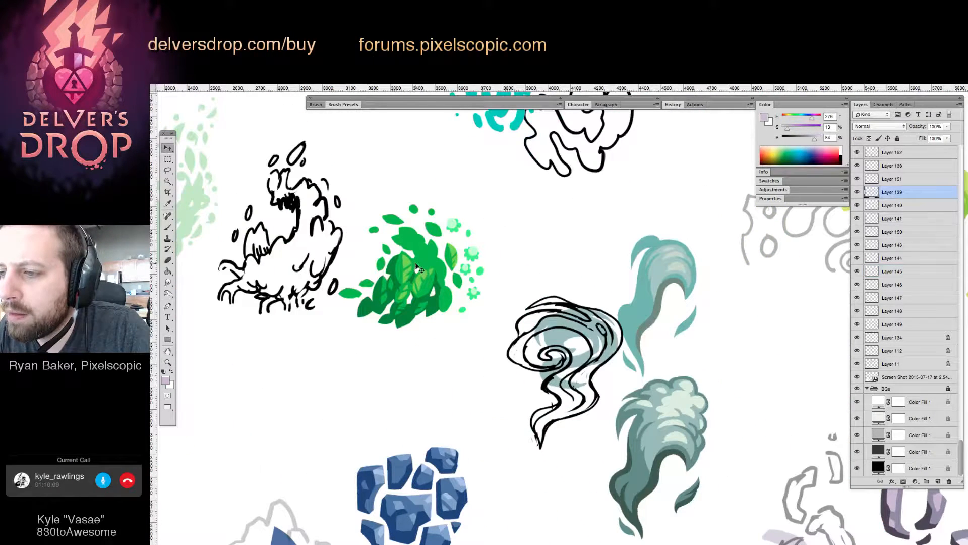
key(super+t)
drag(486, 205, 501, 189)
drag(437, 253, 422, 255)
key(Return)
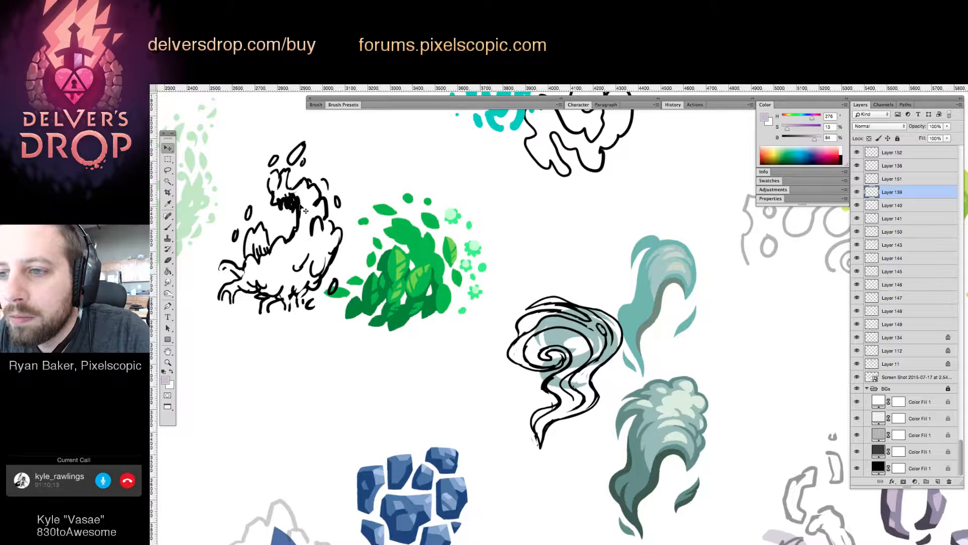
Move the black plant sketch left, away from the green leaves, and set its opacity to 50%.
super+click(292, 200)
drag(298, 202, 275, 193)
key(5)
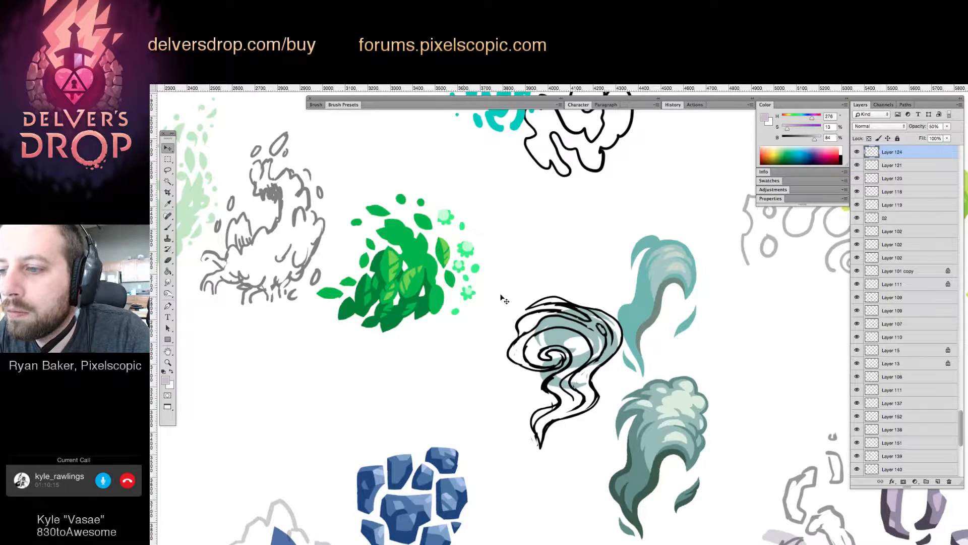
Move the black bubbly splash sketch to the left of the teal splash studies and set its opacity to 30%.
key(z)
drag(505, 298, 437, 339)
drag(542, 325, 487, 329)
drag(573, 346, 539, 316)
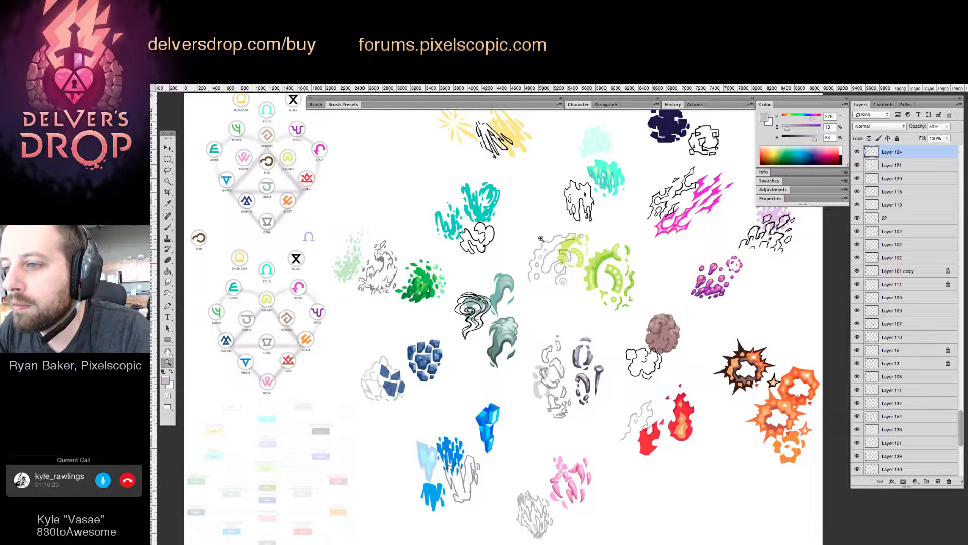
key(v)
ctrl+click(462, 218)
drag(462, 218, 399, 187)
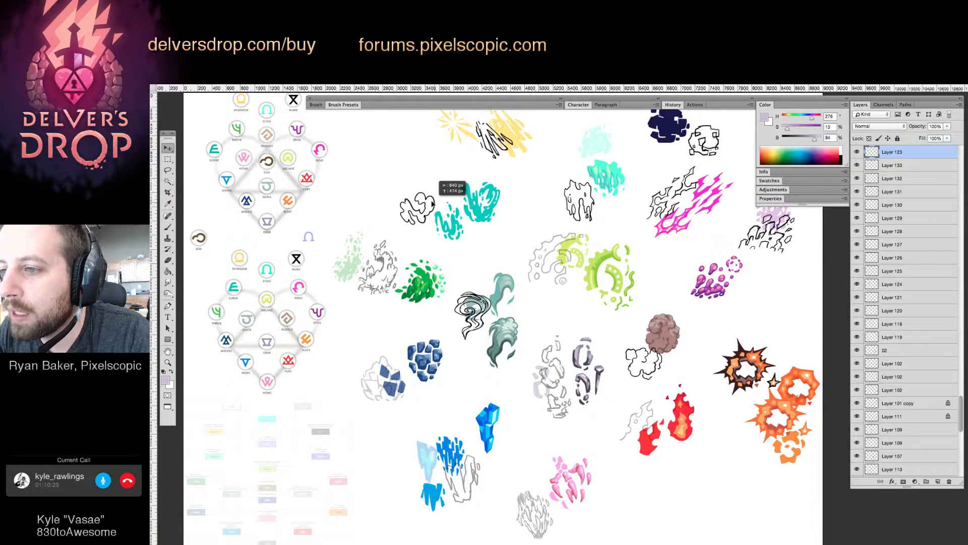
key(3)
Move the black scribble sketch to the left of the yellow burst studies and set its opacity to 30%.
drag(590, 276, 541, 301)
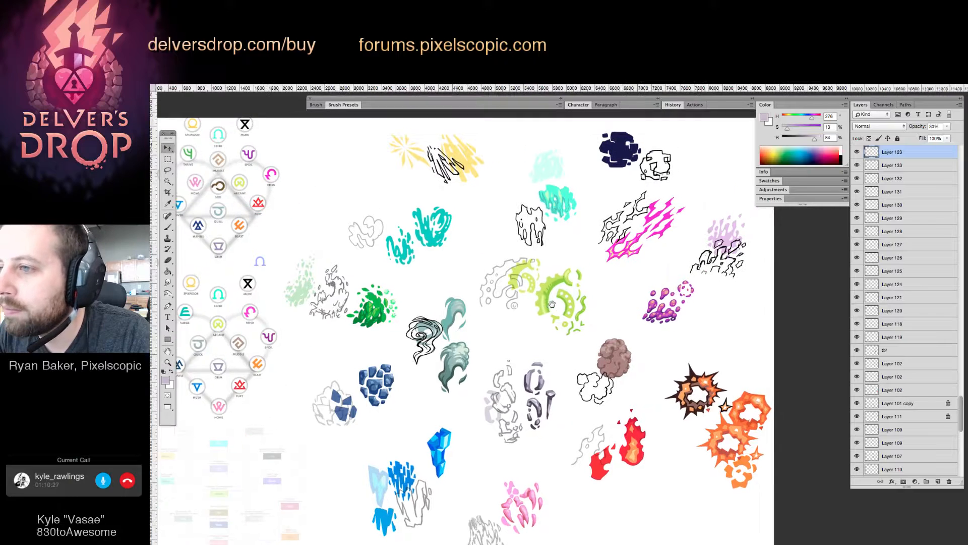
drag(454, 174, 385, 182)
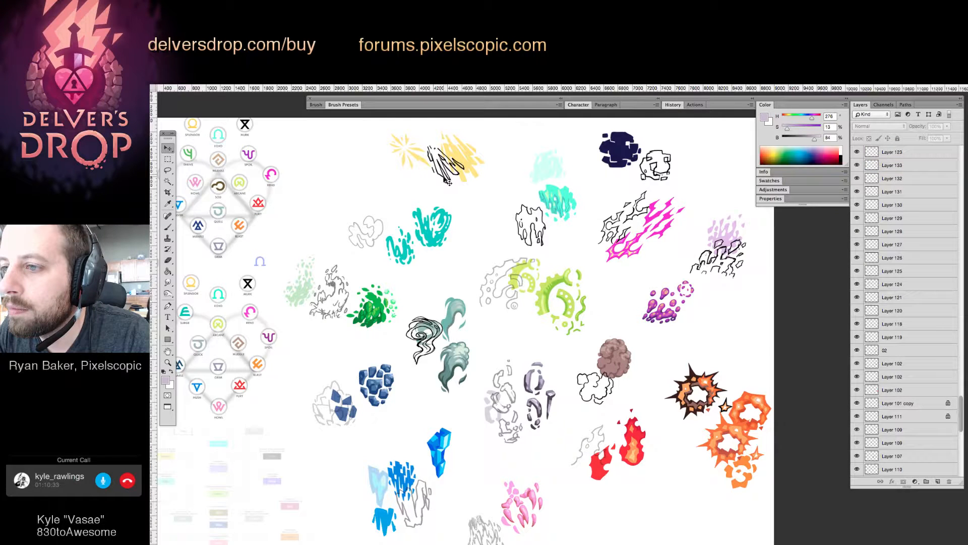
mouse_move(445, 182)
mouse_down()
mouse_move(444, 190)
mouse_move(380, 188)
mouse_up()
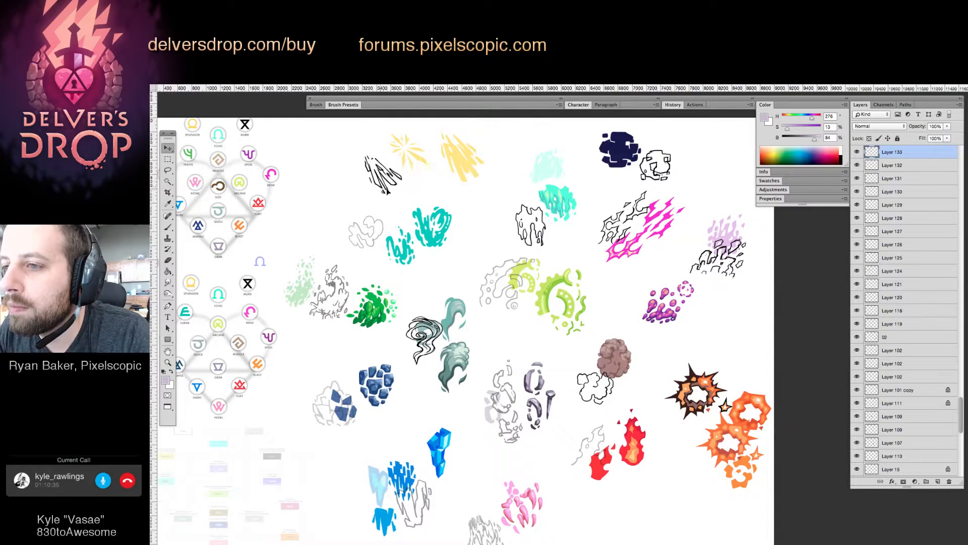
key(3)
Shift the black sketches beside the navy cluster and the turquoise drips clear of their colour studies, and set both to 30% opacity.
drag(674, 173, 683, 168)
key(3)
drag(545, 244, 531, 239)
key(3)
Move the turquoise drip study closer to its grey sketch and enlarge it slightly with a free transform.
key(z)
click(558, 200)
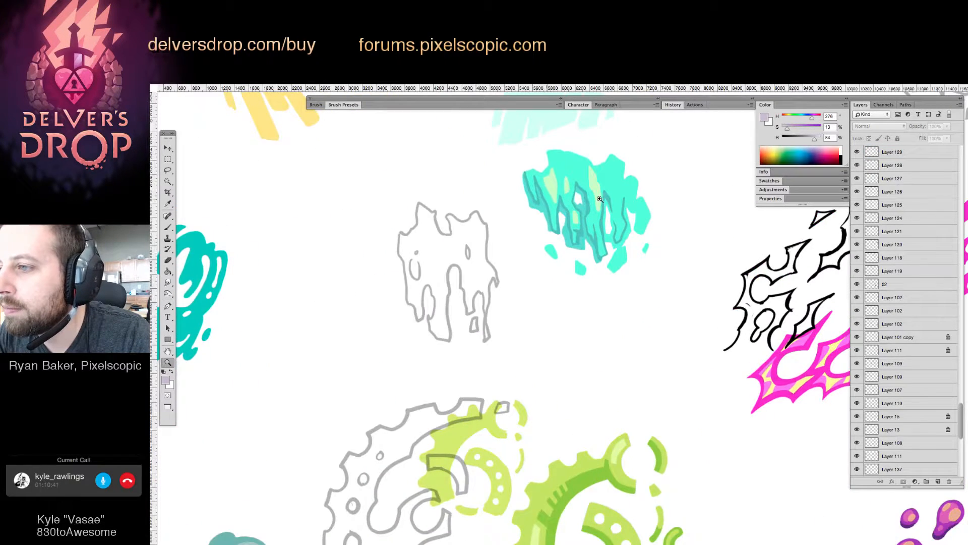
click(596, 173)
key(v)
drag(577, 174, 549, 171)
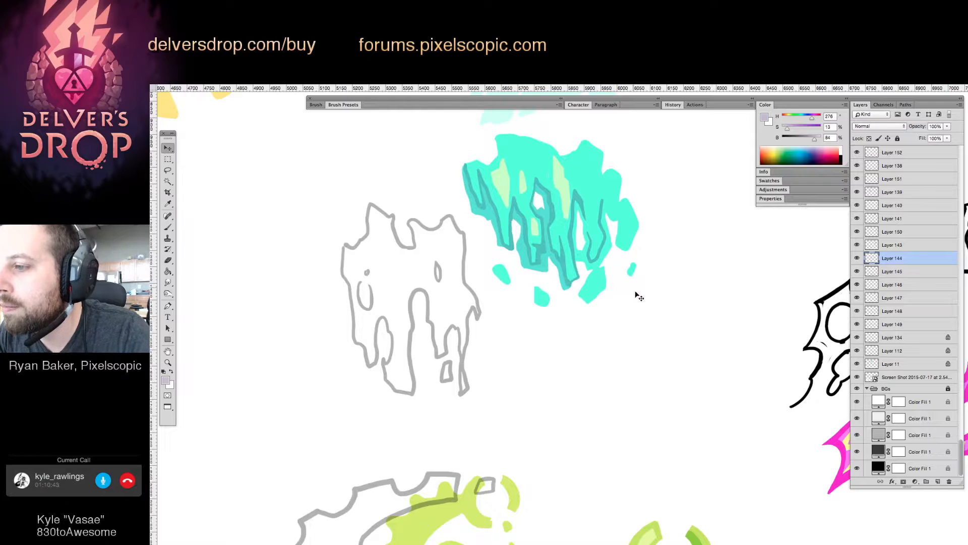
key(super+t)
drag(636, 306, 509, 410)
key(Return)
Move the brown smoke cloud study up, clear of the black cloud sketch, and set the sketch's opacity to 30%.
key(z)
mouse_move(608, 410)
mouse_down()
mouse_move(549, 367)
mouse_move(569, 393)
mouse_move(596, 399)
mouse_up()
key(v)
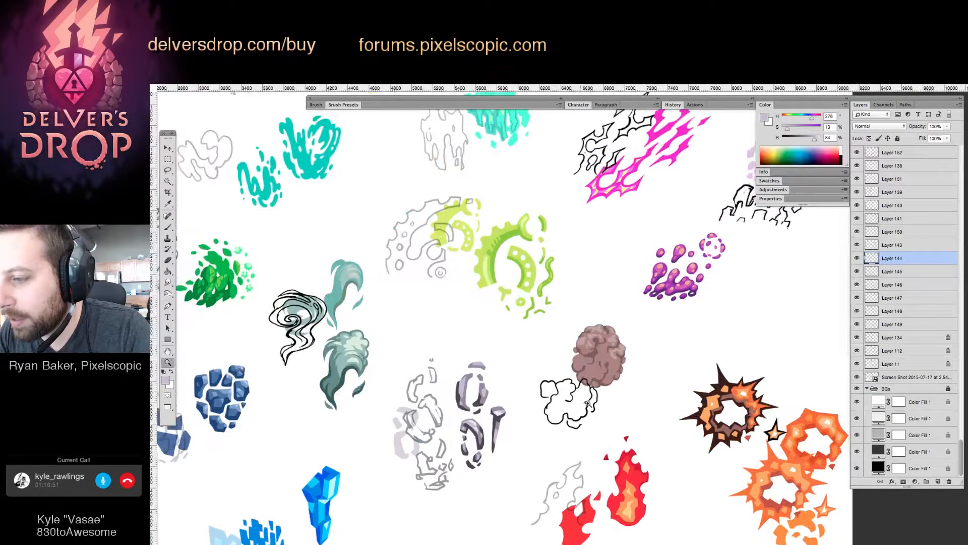
drag(594, 352, 589, 328)
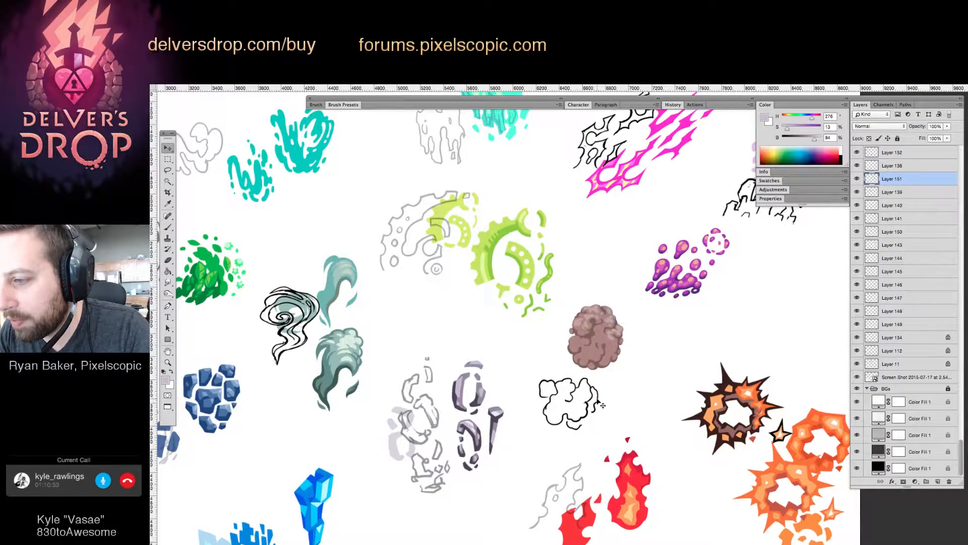
click(597, 397)
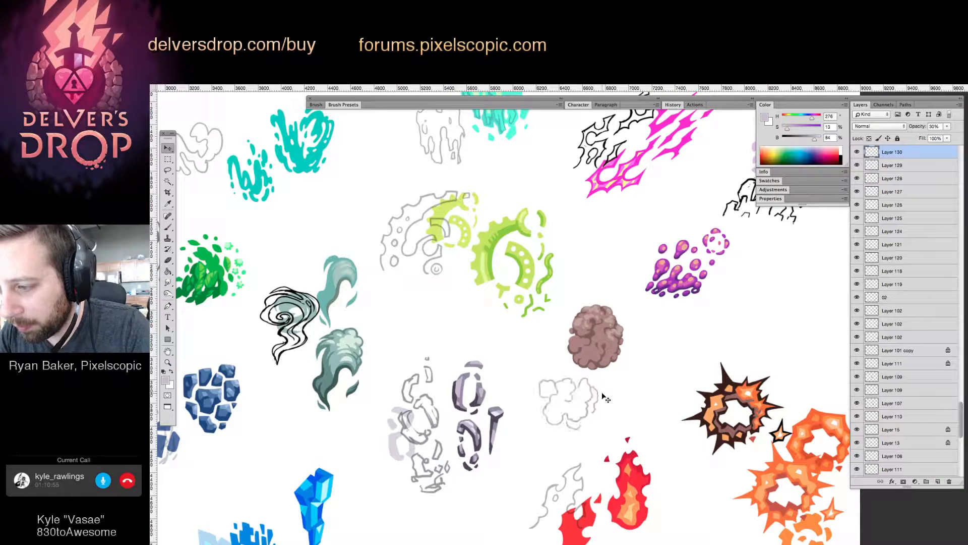
Enlarge the brown smoke cloud study slightly with a free transform.
click(609, 346)
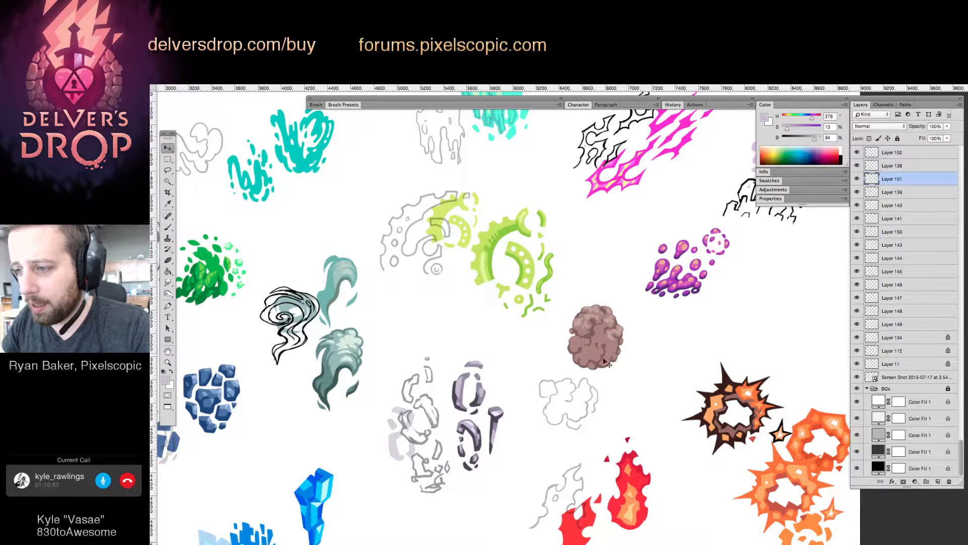
key(ctrl+t)
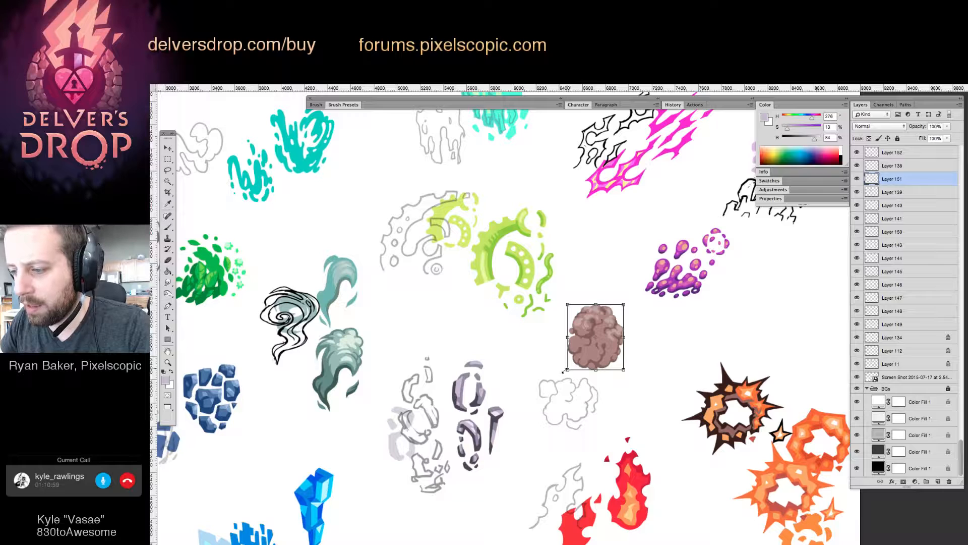
drag(565, 371, 562, 374)
key(Return)
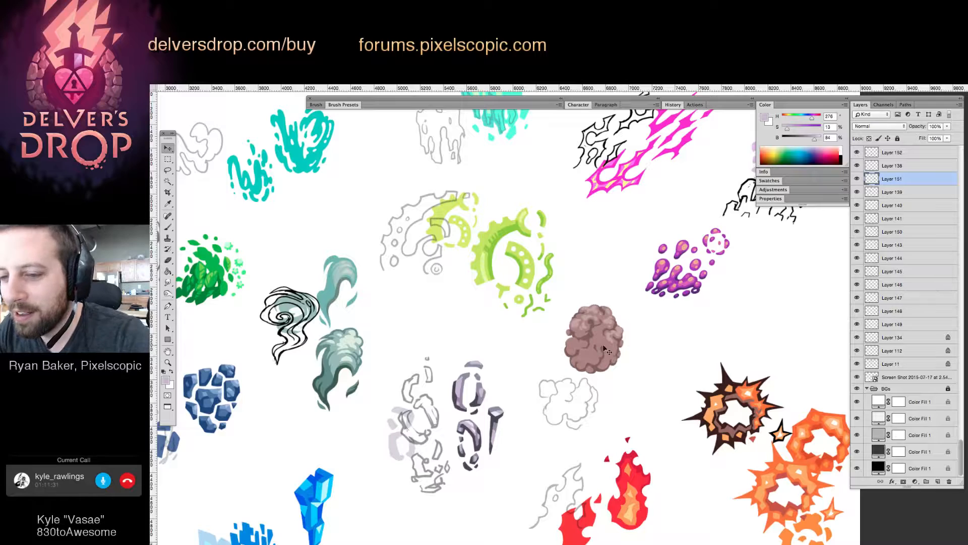
Move the black jagged lightning sketch up and left, clear of the magenta lightning study.
key(z)
mouse_move(501, 377)
mouse_down()
mouse_move(469, 378)
mouse_move(492, 373)
mouse_up()
key(v)
key(z)
drag(542, 276, 605, 276)
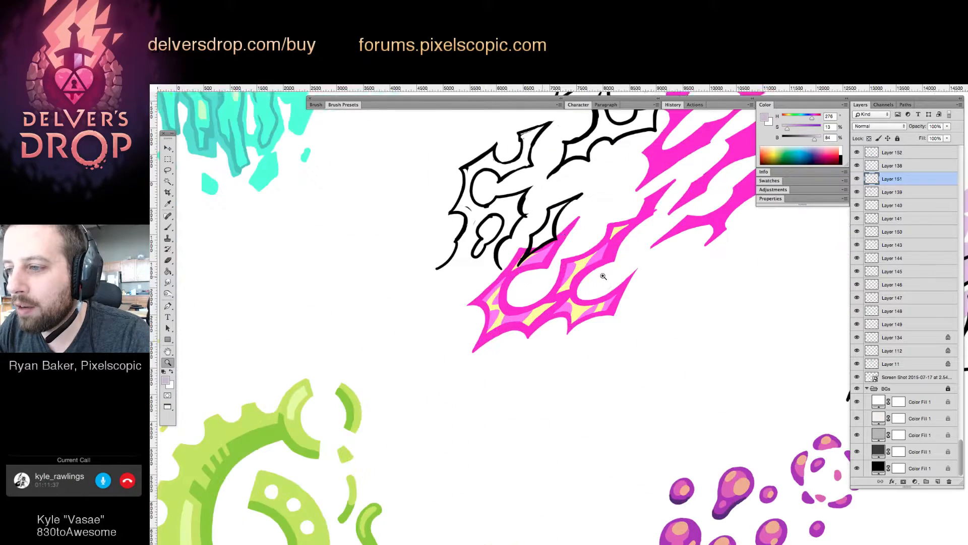
key(v)
drag(539, 221, 522, 215)
scroll(520, 211, down, 8)
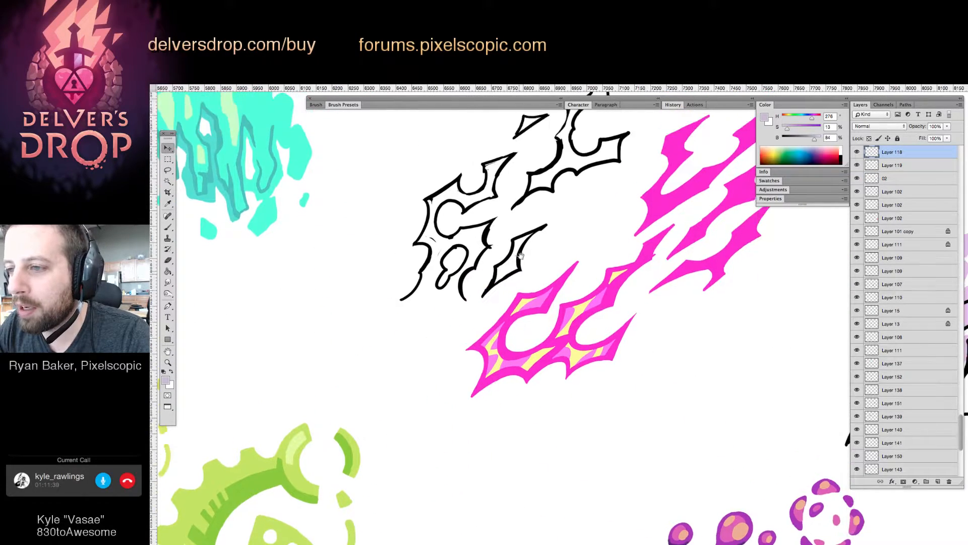
Move the lower magenta lightning study with the yellow highlights slightly down and left, away from the upper lightning study.
drag(560, 280, 550, 294)
key(z)
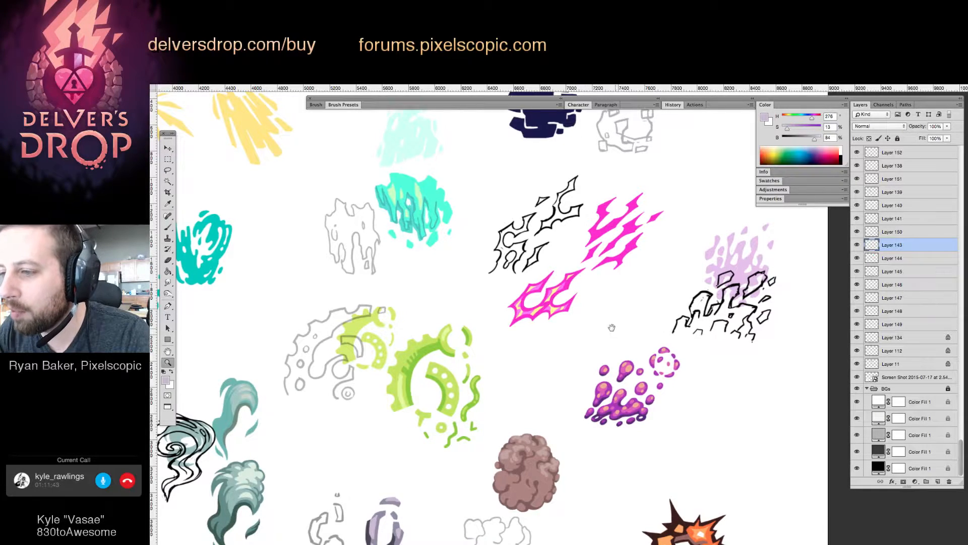
scroll(562, 306, down, 5)
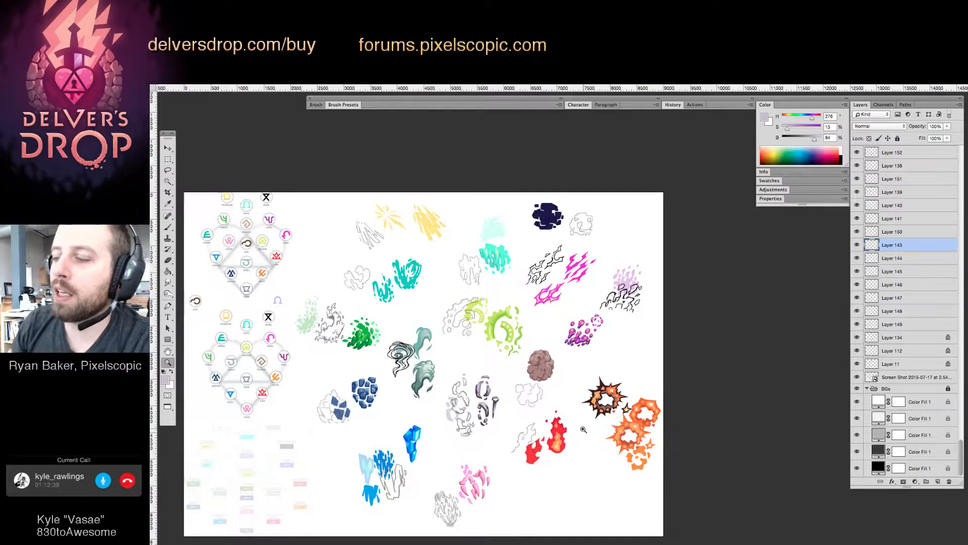
Nudge the purple bubble study slightly and enlarge it with a free transform.
click(607, 319)
key(v)
drag(600, 334, 607, 332)
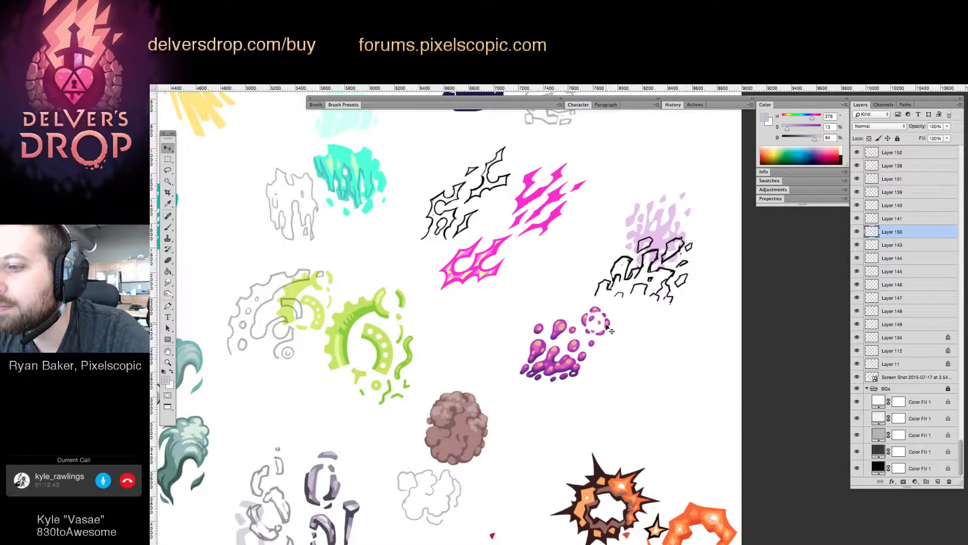
key(ctrl+t)
drag(610, 380, 627, 398)
key(Return)
key(z)
alt+click(601, 376)
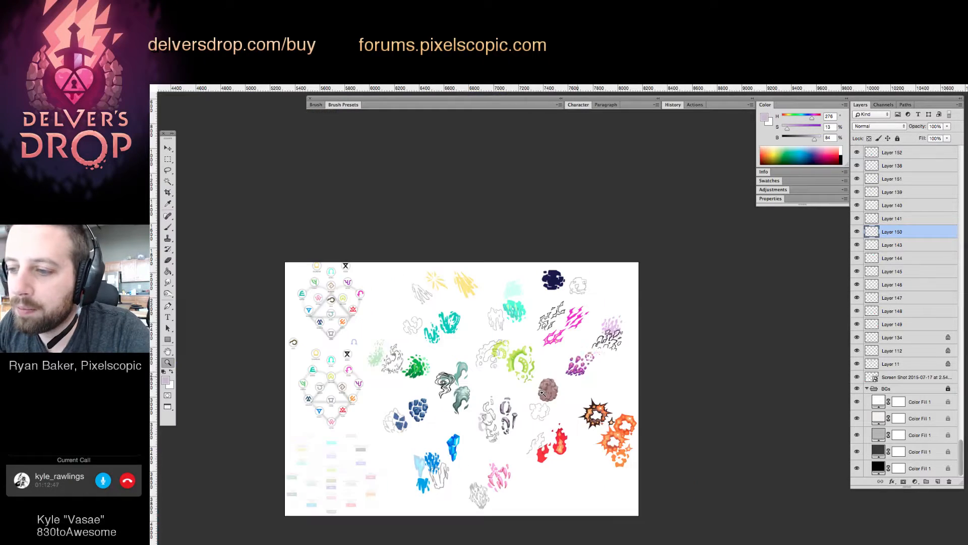
Move the grey drip sketch left, clear of the turquoise drip study.
click(559, 388)
scroll(551, 389, down, 3)
key(v)
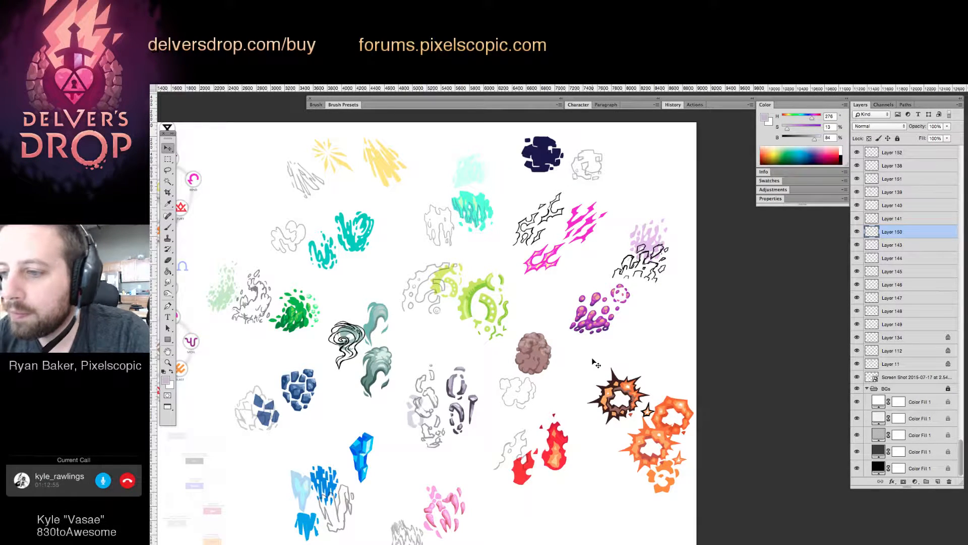
click(477, 212)
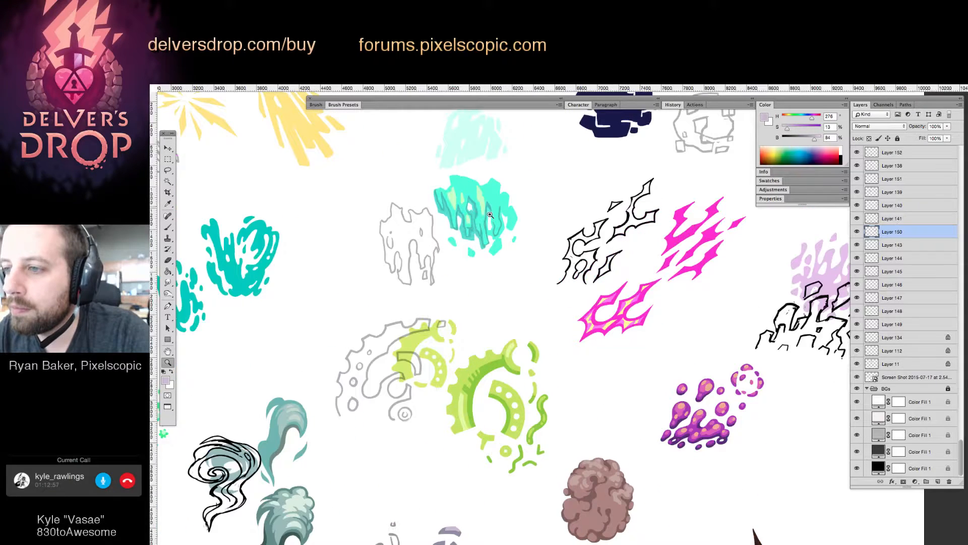
drag(494, 214, 500, 233)
key(v)
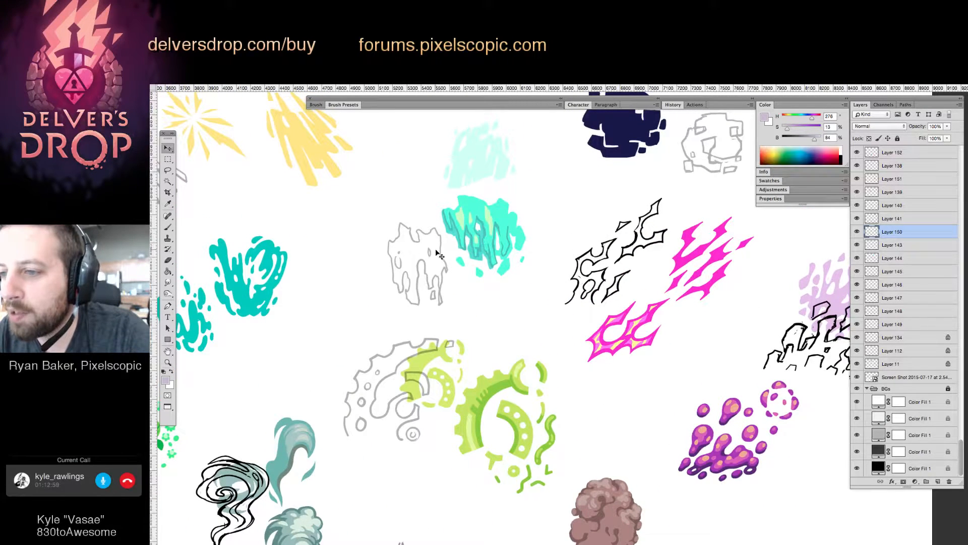
drag(443, 254, 421, 254)
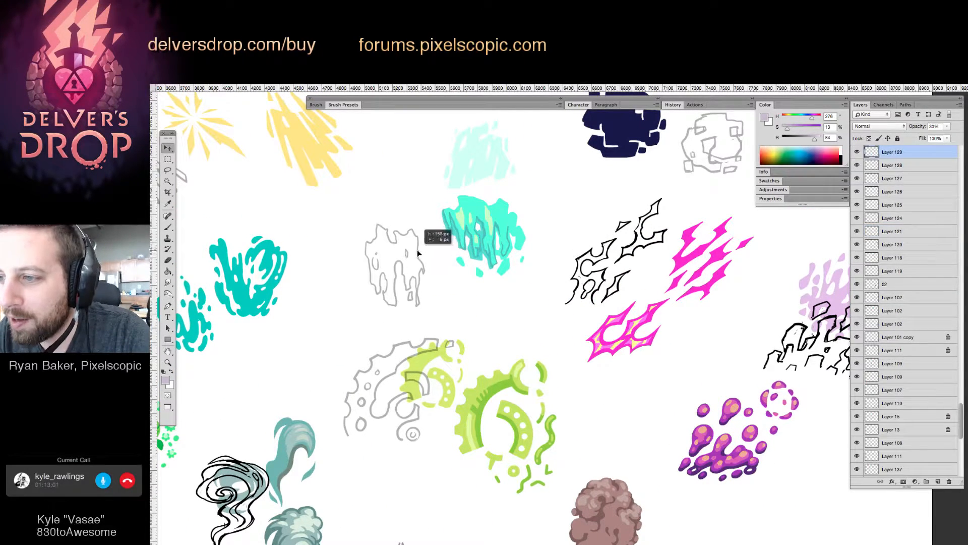
drag(534, 304, 477, 341)
key(z)
drag(540, 365, 511, 369)
scroll(469, 361, down, 2)
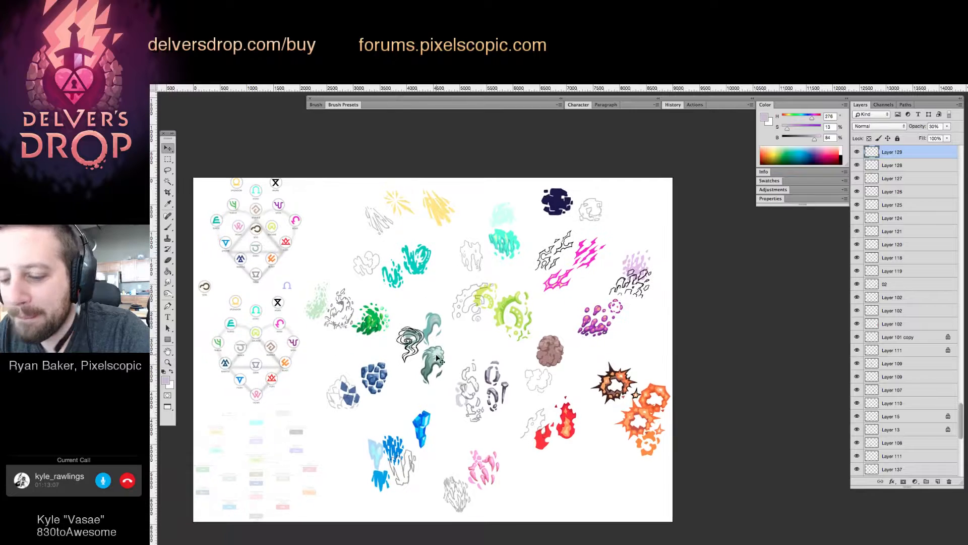
Select the dark navy block study's layer and square off the small block beside its white cutout using sampled navy.
key(v)
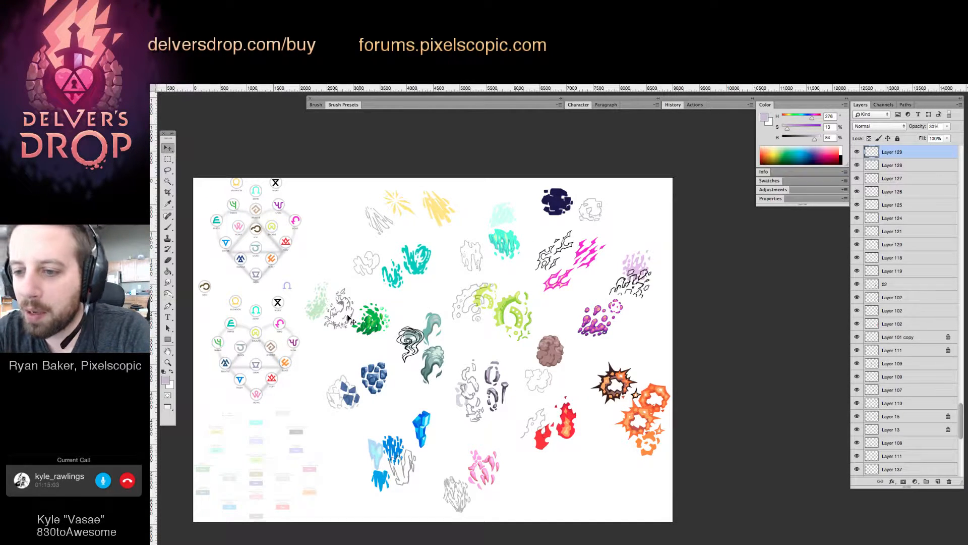
click(564, 202)
key(z)
drag(560, 200, 604, 223)
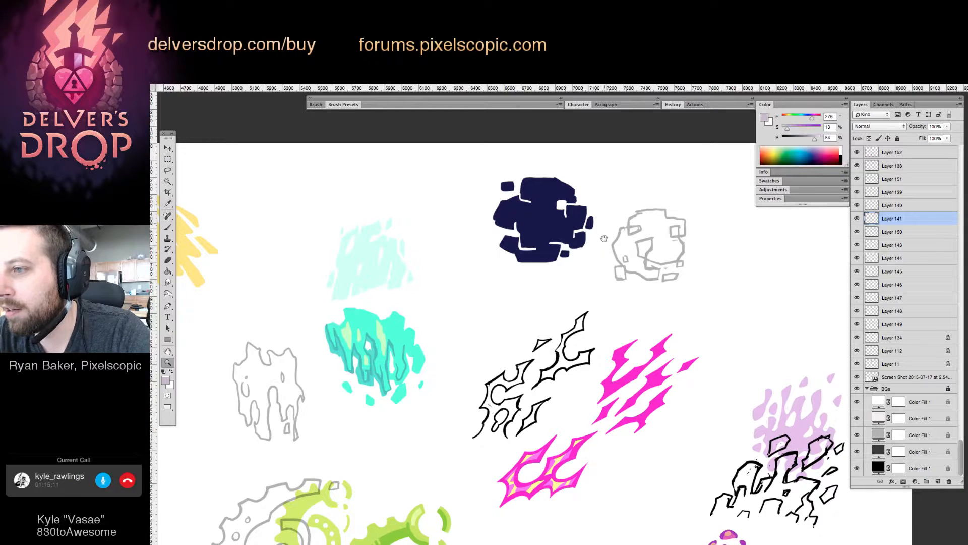
drag(610, 250, 618, 272)
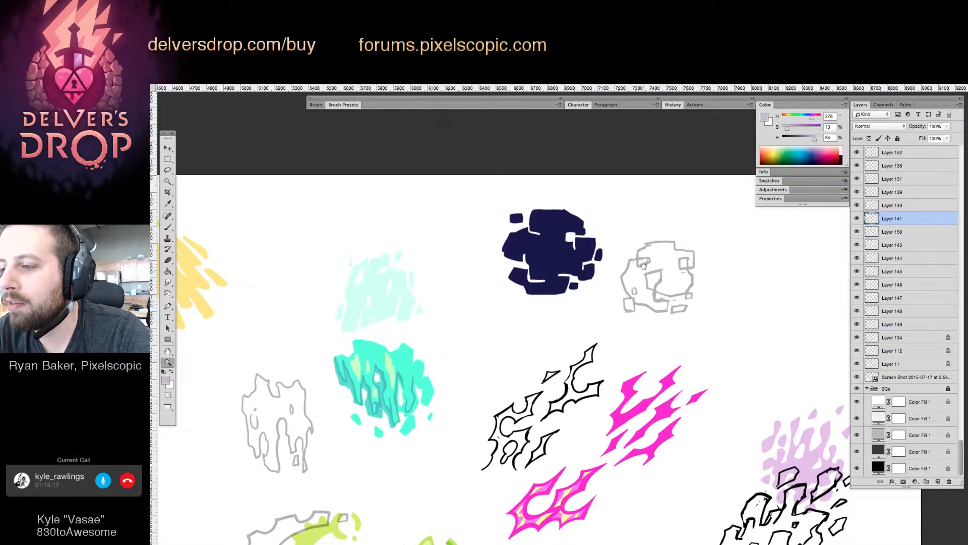
click(581, 243)
key(e)
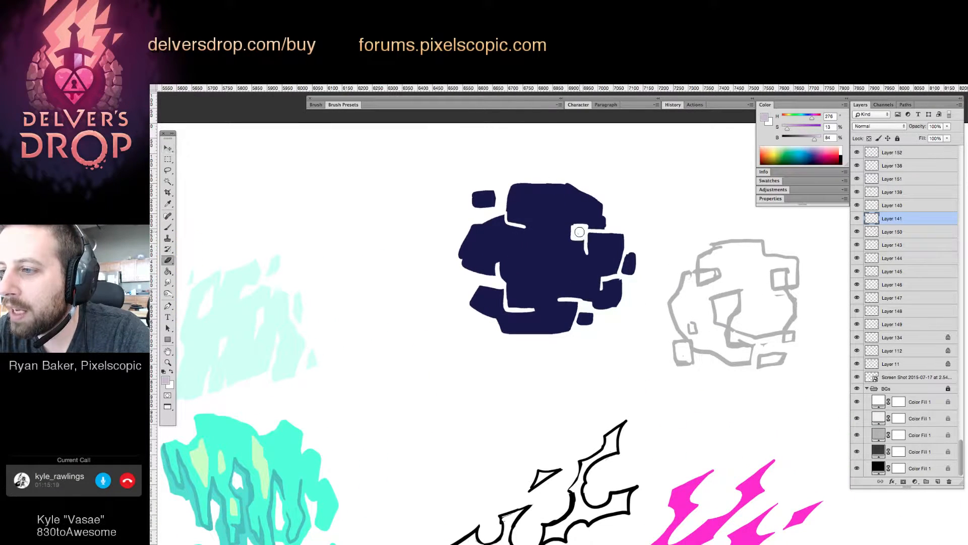
key(b)
key(e)
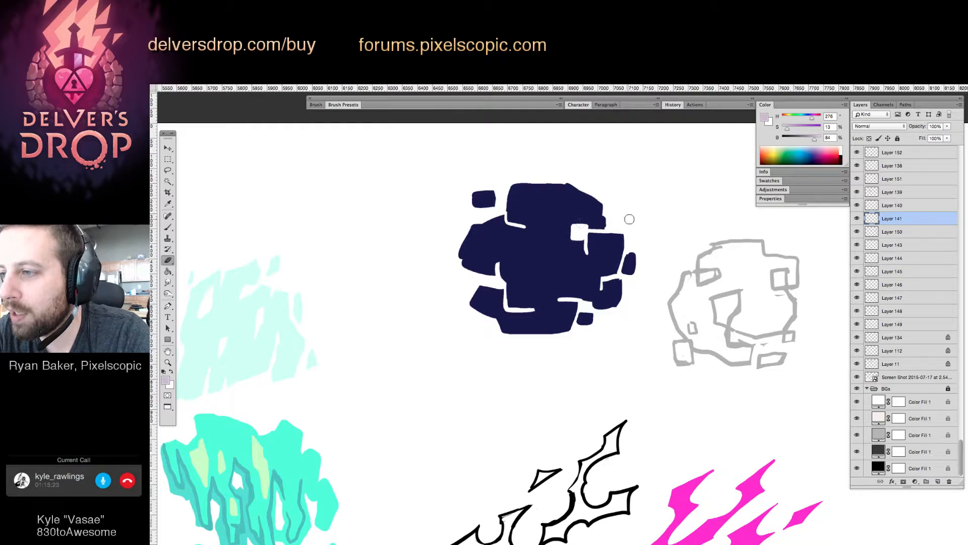
key(b)
alt+click(593, 221)
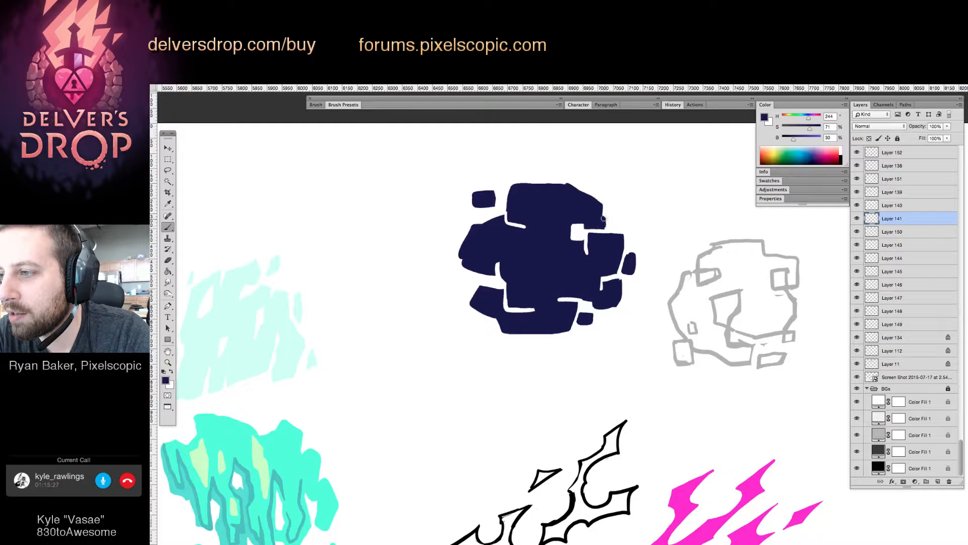
click(604, 227)
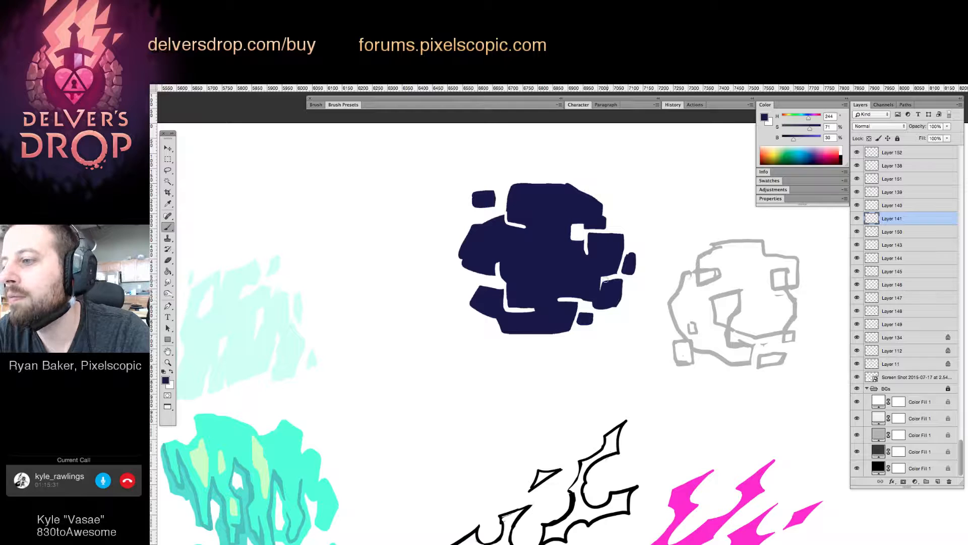
Touch up the outer edges of the navy blocks with the brush and eraser.
key(e)
key(b)
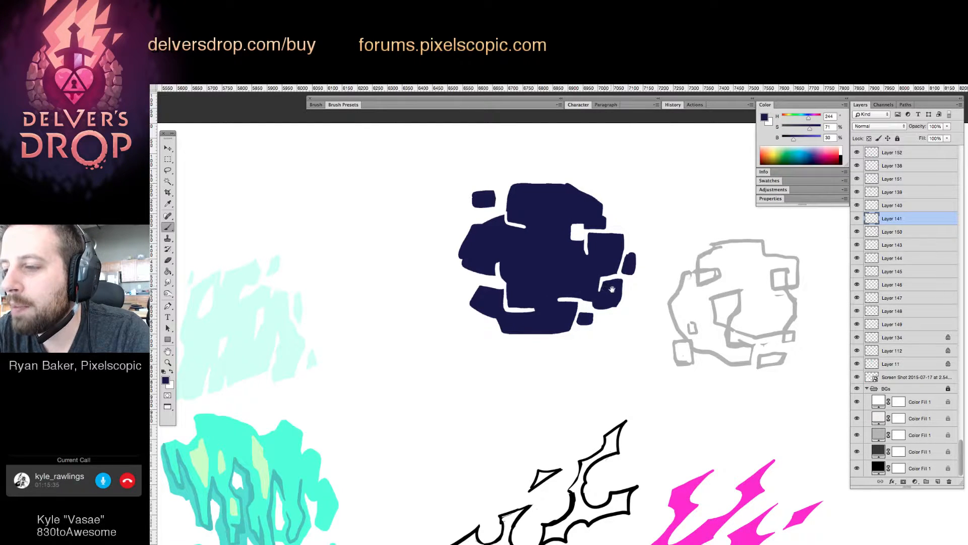
scroll(615, 295, up, 1)
key(e)
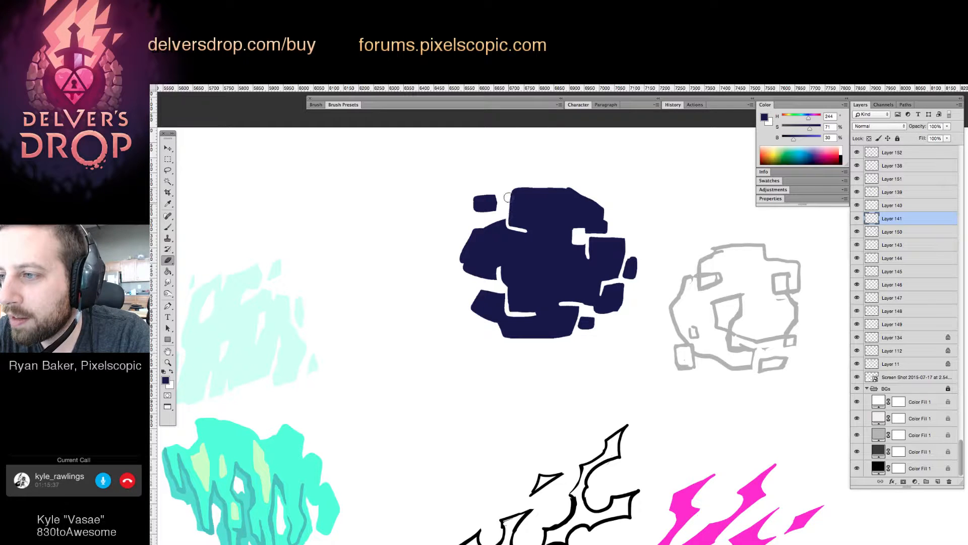
Raise the brush colour's brightness to 90% for a vivid blue at hue 244, saturation 71%.
drag(677, 286, 663, 305)
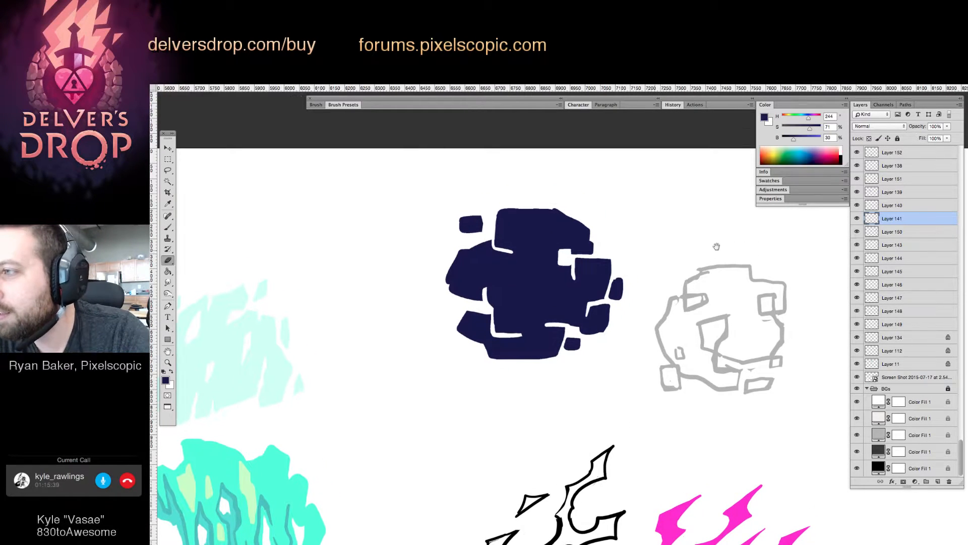
click(817, 138)
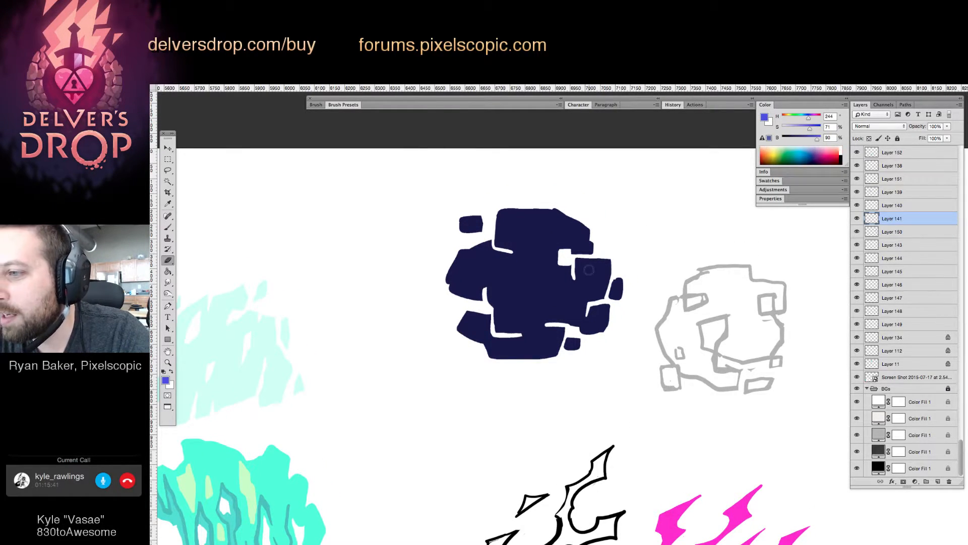
key(b)
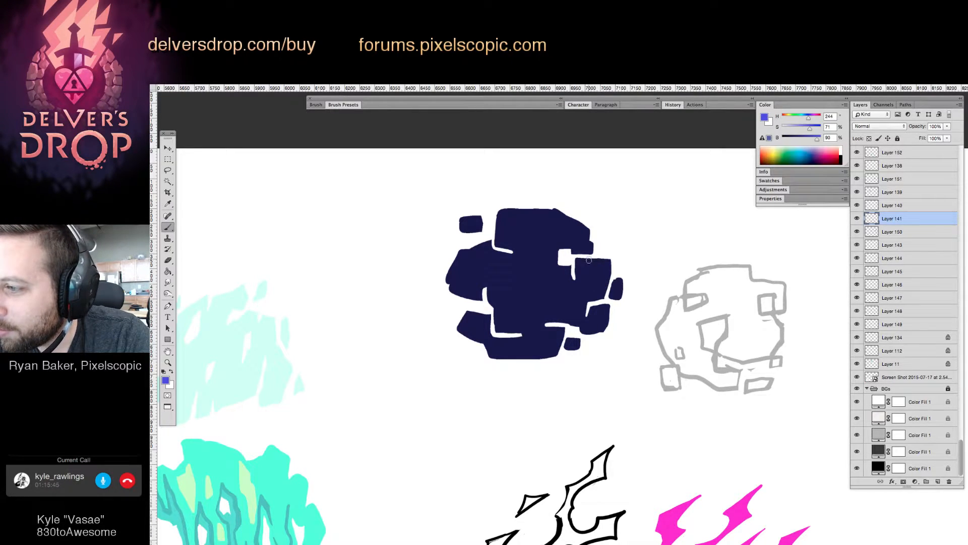
Outline a square on the navy study's right block in vivid blue and try to fill it.
mouse_move(589, 261)
mouse_down()
mouse_move(592, 281)
mouse_move(610, 281)
mouse_up()
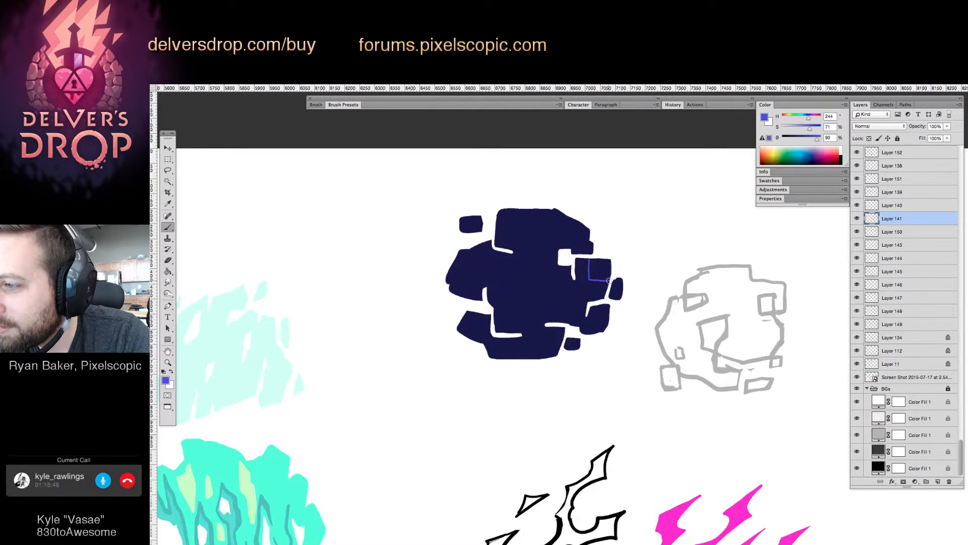
key(g)
click(590, 262)
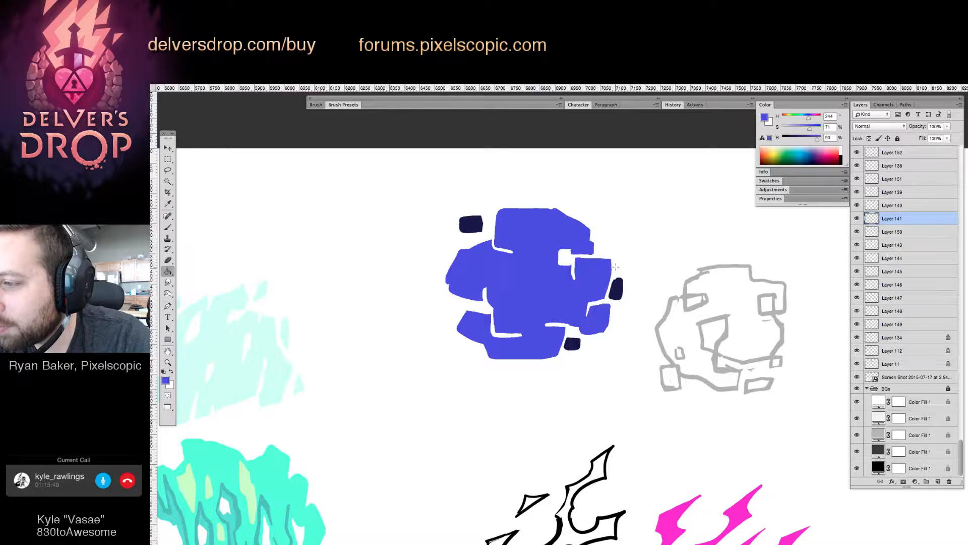
key(z)
drag(606, 269, 601, 260)
key(super+z)
Close the gap in the square's outline on the right block and fill it with vivid blue.
key(b)
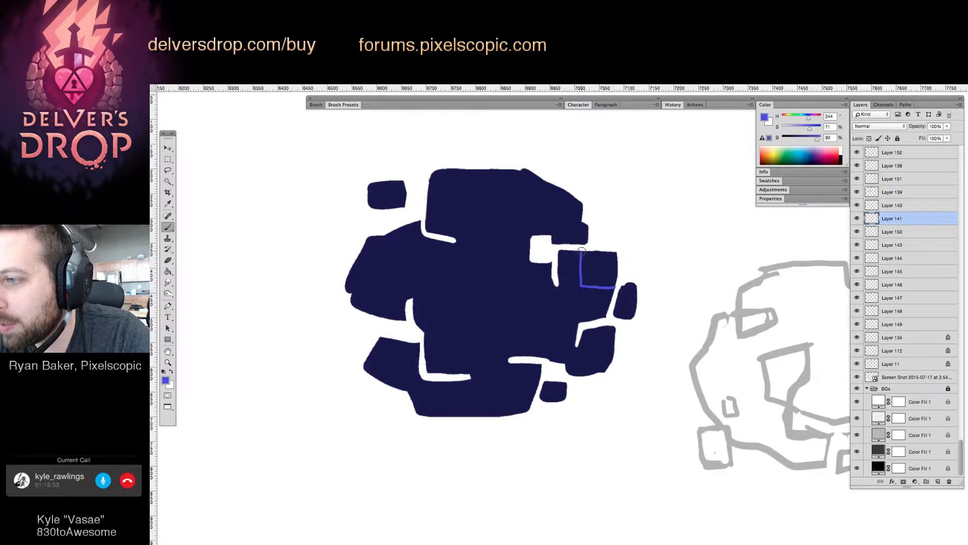
key(g)
click(611, 271)
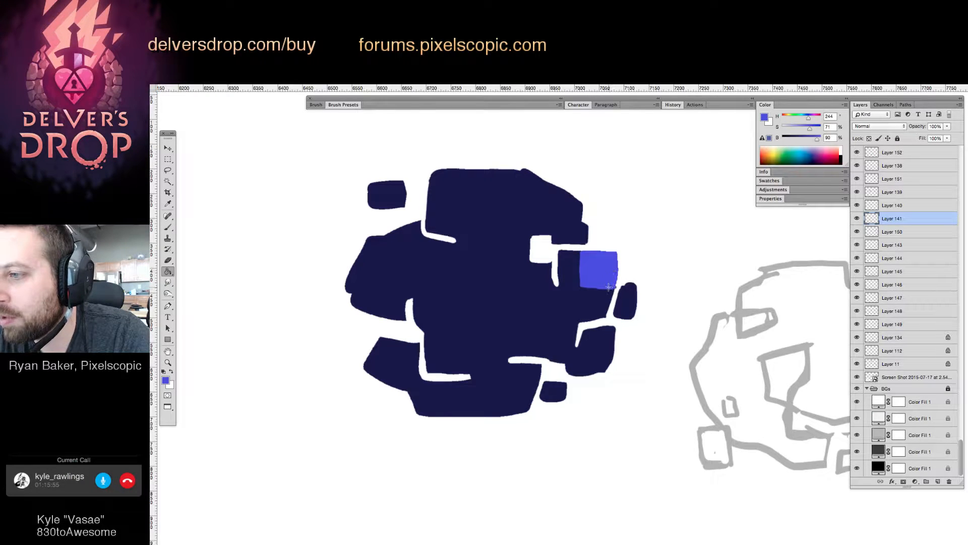
key(z)
mouse_move(629, 313)
mouse_down()
mouse_move(552, 363)
mouse_move(536, 386)
mouse_up()
key(alt+super+z)
key(alt+super+z)
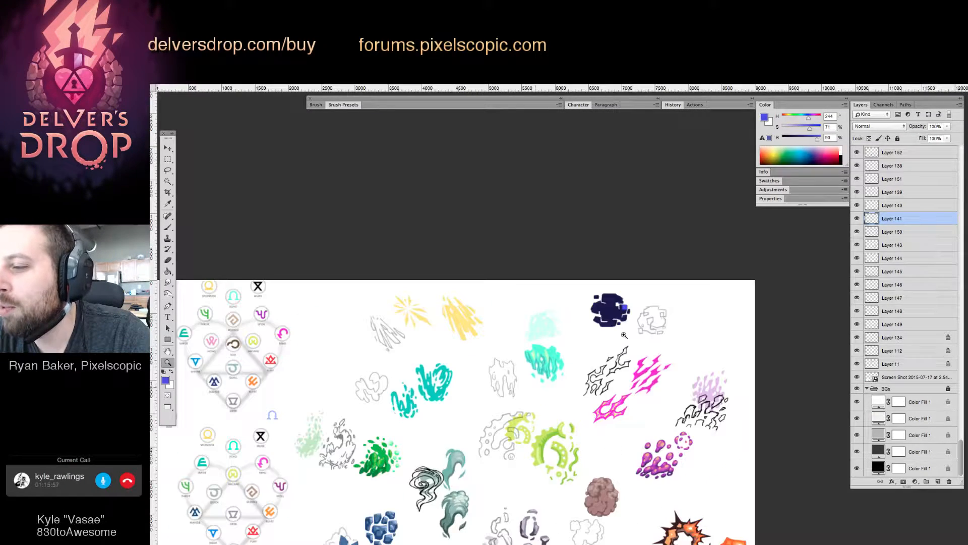
Close off the white channel's outer end and fill the square cutout and channel with vivid blue.
mouse_move(637, 324)
mouse_down()
mouse_move(599, 312)
mouse_move(616, 310)
mouse_up()
key(b)
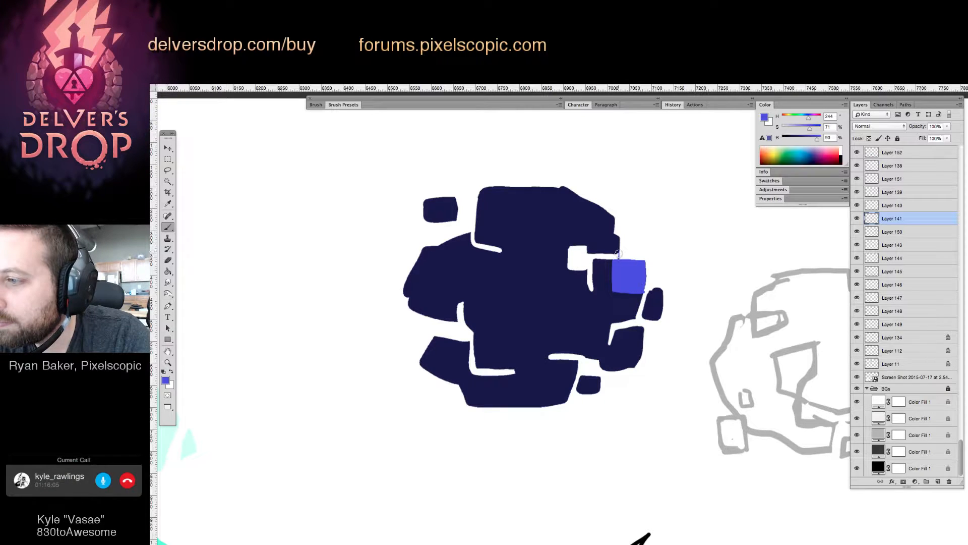
key(g)
click(616, 257)
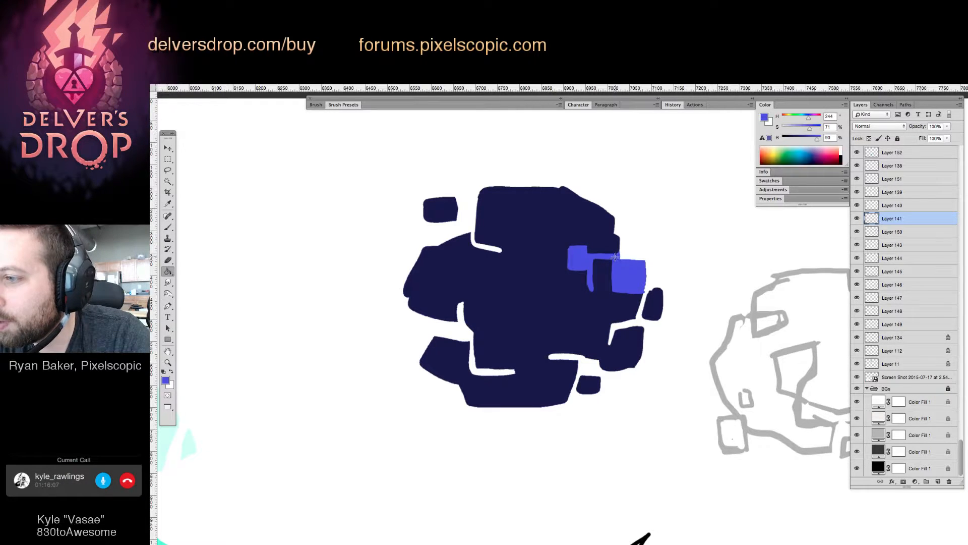
Extend the blue channel down and around the lower-left corner of the right block.
key(b)
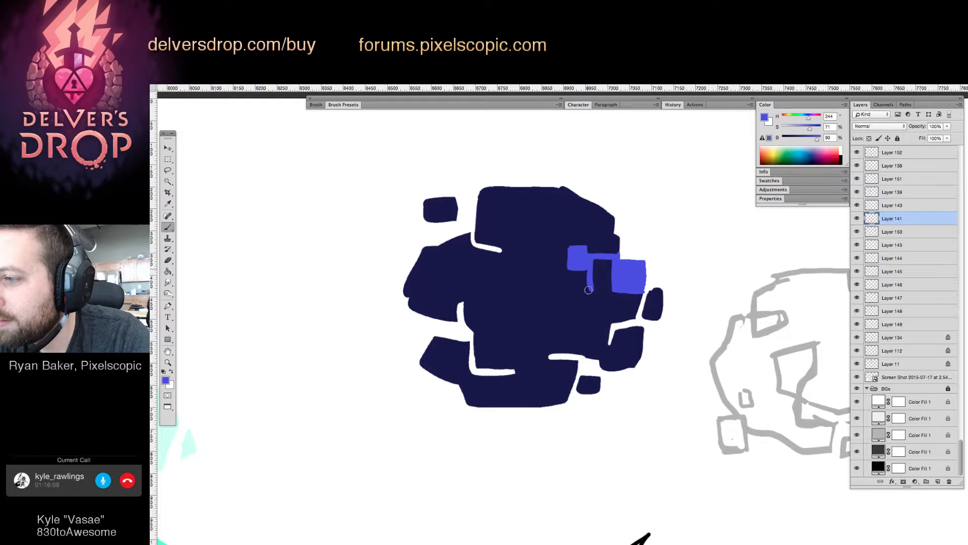
mouse_move(589, 290)
mouse_down()
mouse_move(590, 266)
mouse_move(591, 295)
mouse_up()
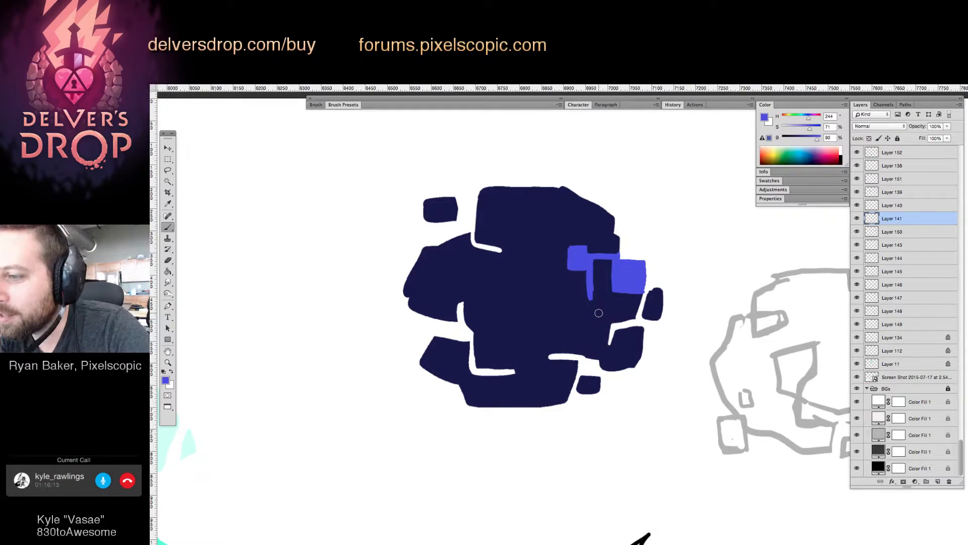
mouse_move(589, 299)
mouse_down()
mouse_move(608, 301)
mouse_move(593, 295)
mouse_up()
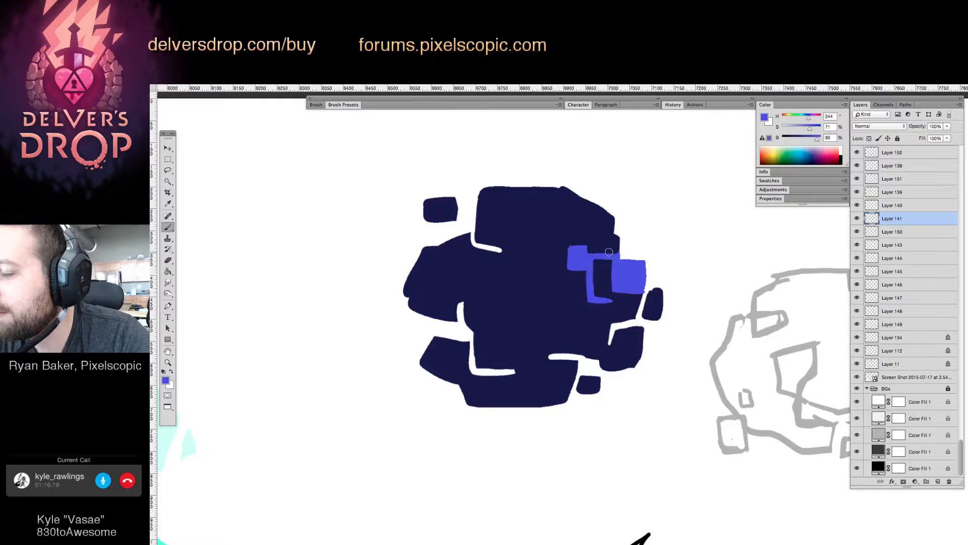
Fill the vivid blue square on the right block with the sampled navy again.
alt+click(624, 301)
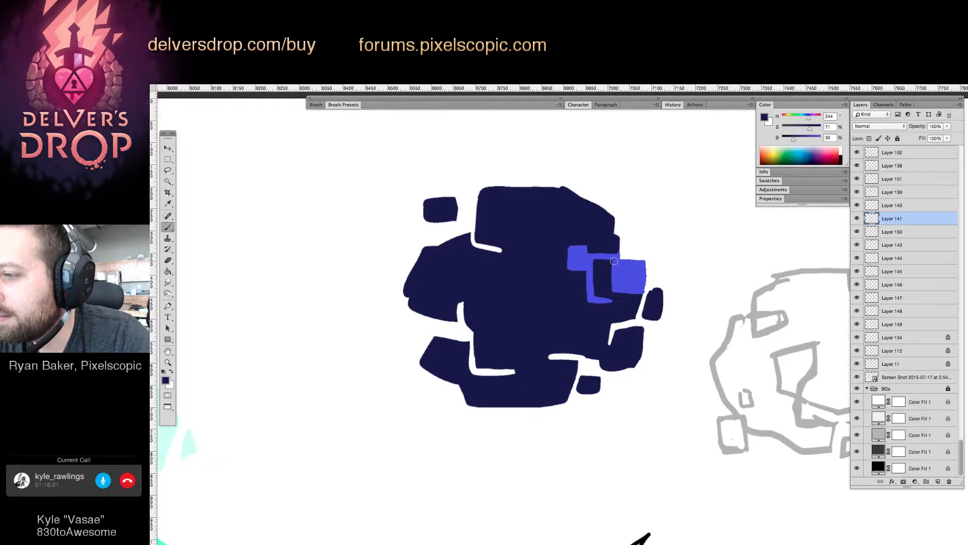
key(g)
click(629, 270)
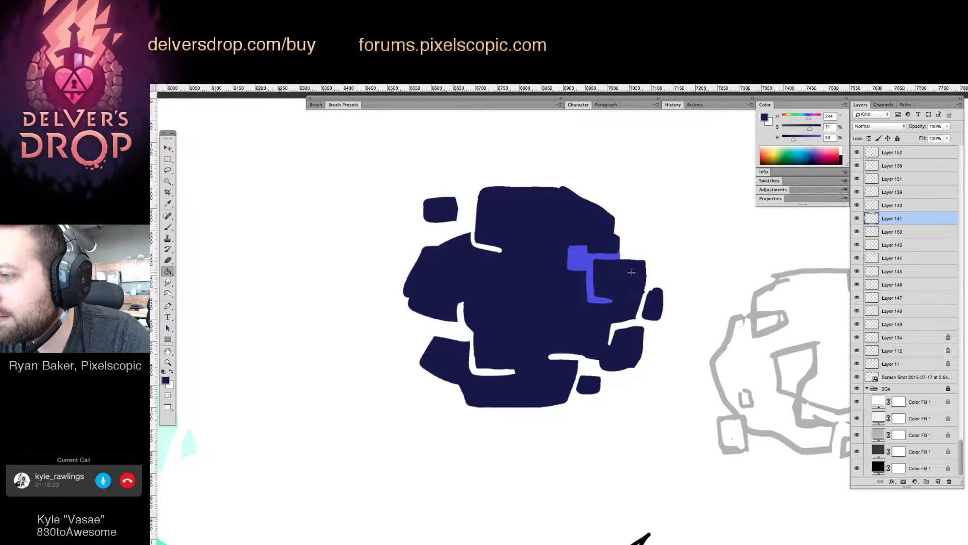
Refine the edges of the blue cutout and channel with sampled vivid blue and navy.
key(b)
alt+click(612, 253)
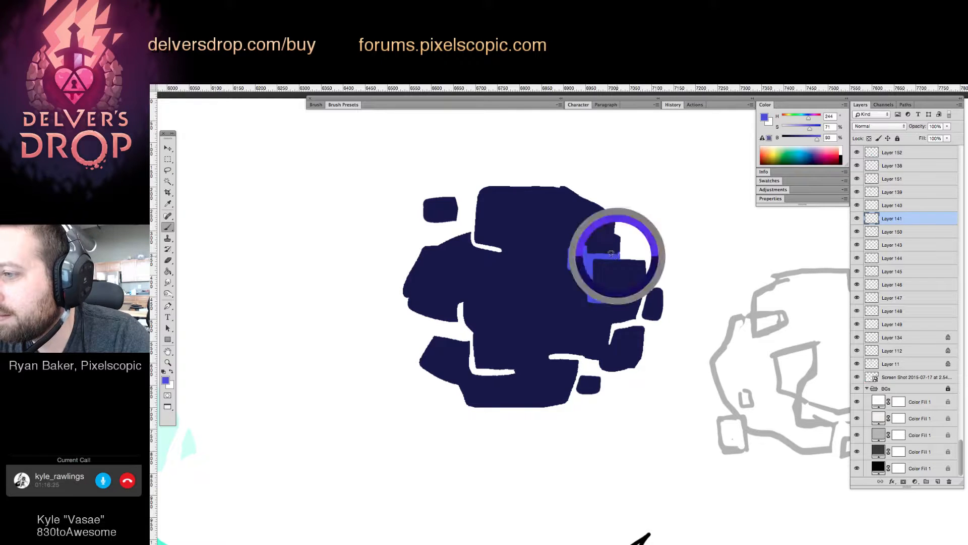
alt+click(590, 244)
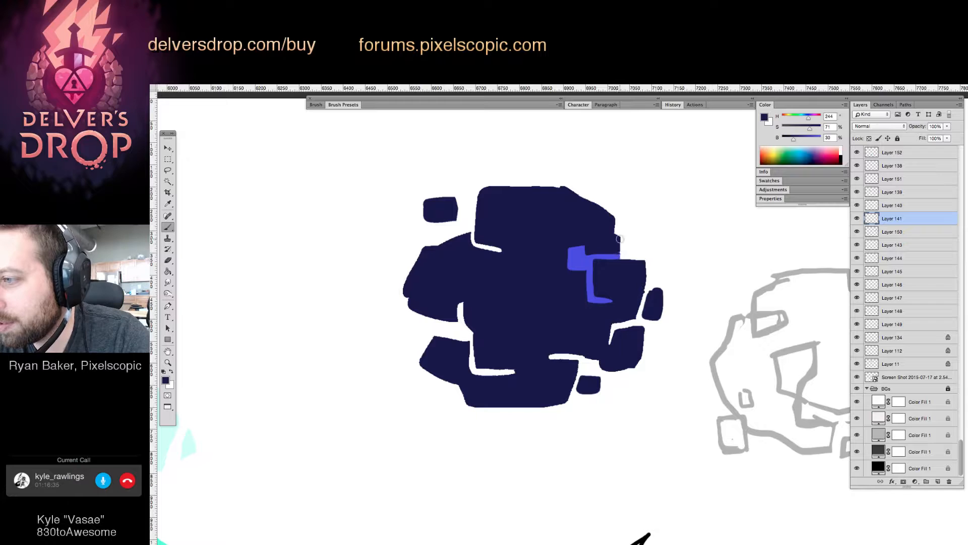
Erase a sliver of navy from the silhouette's outer edge just above the blue channel.
key(e)
mouse_move(625, 233)
mouse_down()
mouse_move(612, 201)
mouse_move(618, 234)
mouse_move(612, 214)
mouse_move(616, 235)
mouse_up()
key(b)
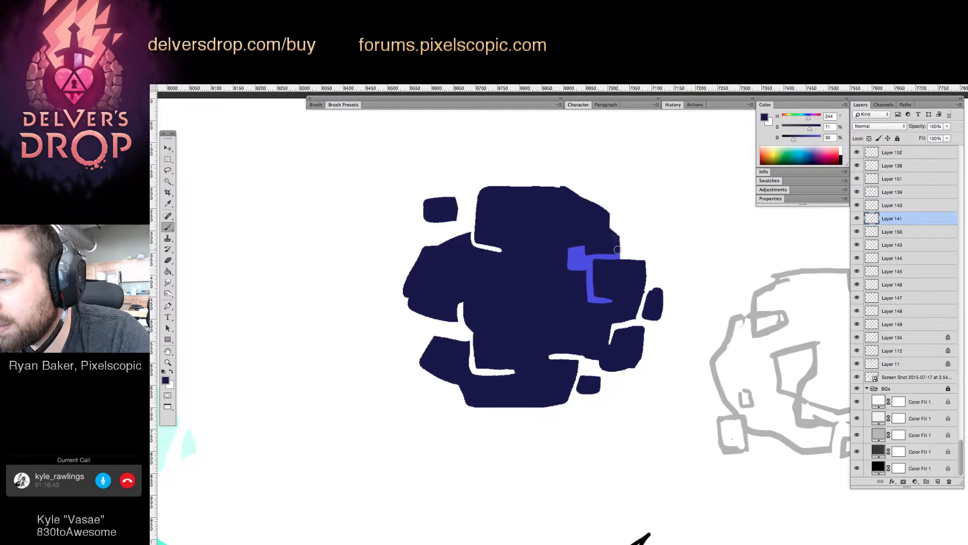
key(z)
mouse_move(644, 289)
mouse_down()
mouse_move(592, 343)
mouse_move(605, 452)
mouse_up()
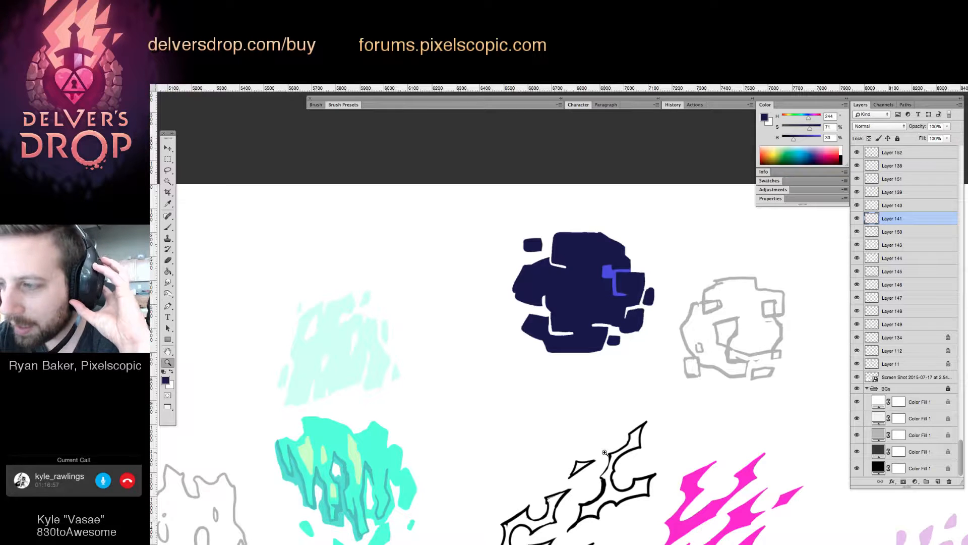
Add an L-shaped vivid blue channel in the lower part of the navy study, filling part of the white gap and trimming its outer end.
click(618, 322)
key(b)
alt+click(608, 211)
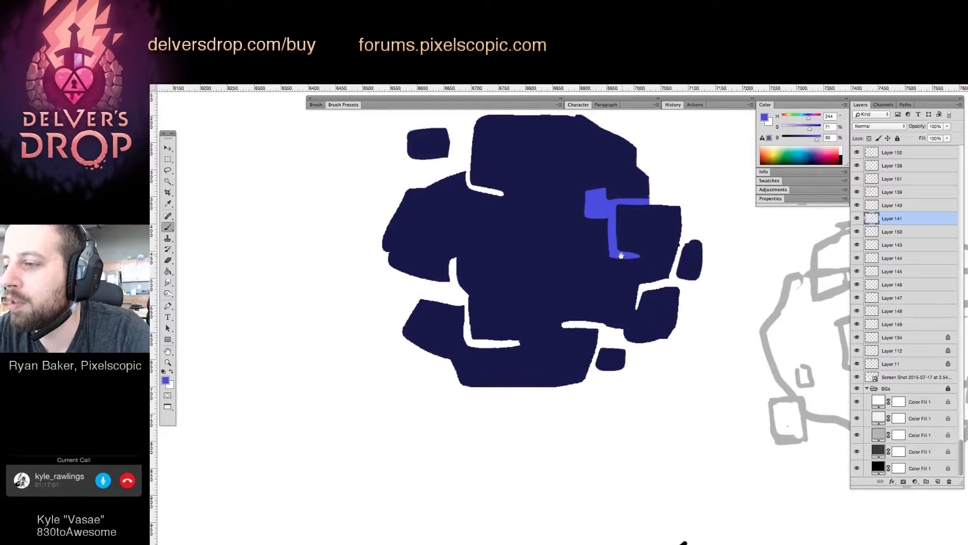
scroll(641, 266, up, 2)
mouse_move(578, 294)
mouse_down()
mouse_move(577, 340)
mouse_move(619, 334)
mouse_move(583, 336)
mouse_up()
key(g)
click(614, 337)
key(b)
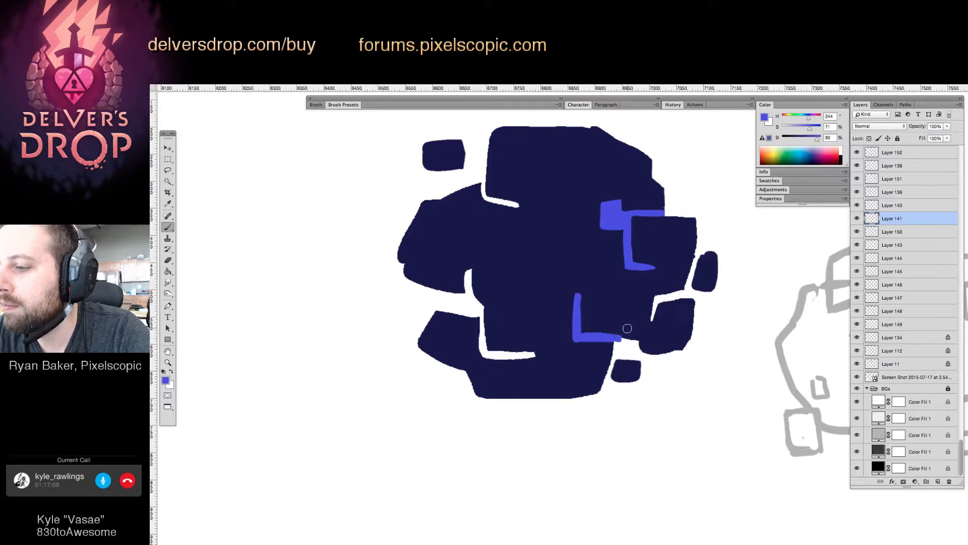
key(e)
drag(616, 345, 620, 340)
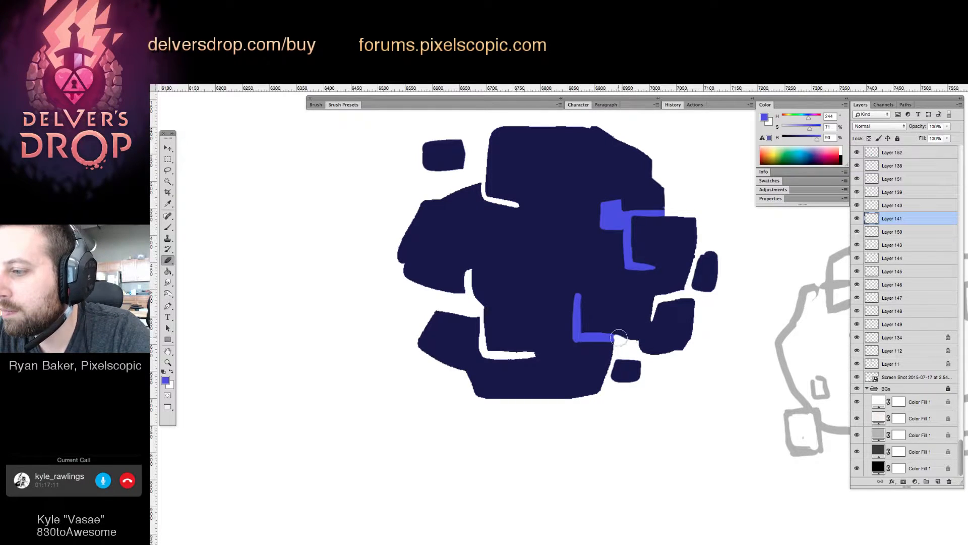
Thicken the vertical part of the blue channel beside the right block with vivid blue.
key(z)
drag(673, 318, 612, 373)
alt+click(613, 374)
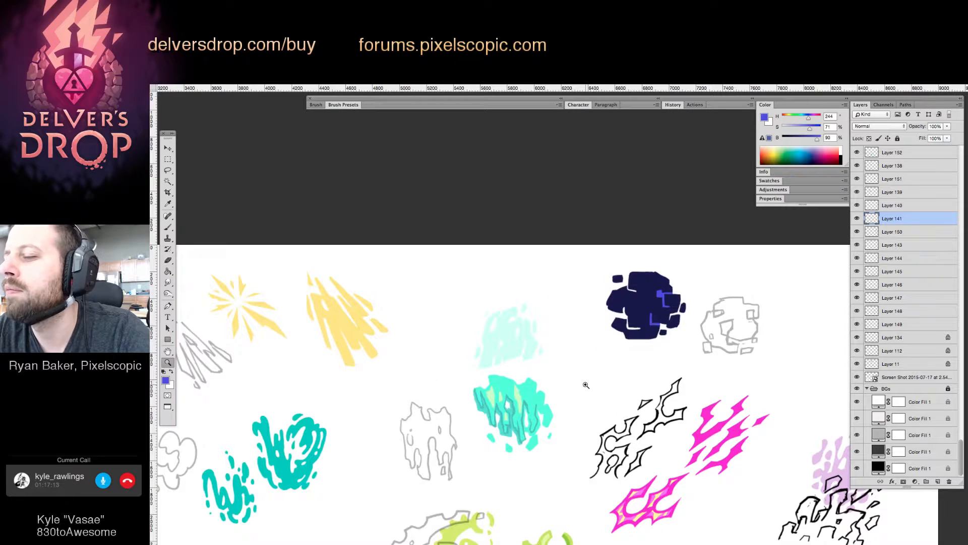
click(679, 299)
key(b)
drag(666, 298, 668, 326)
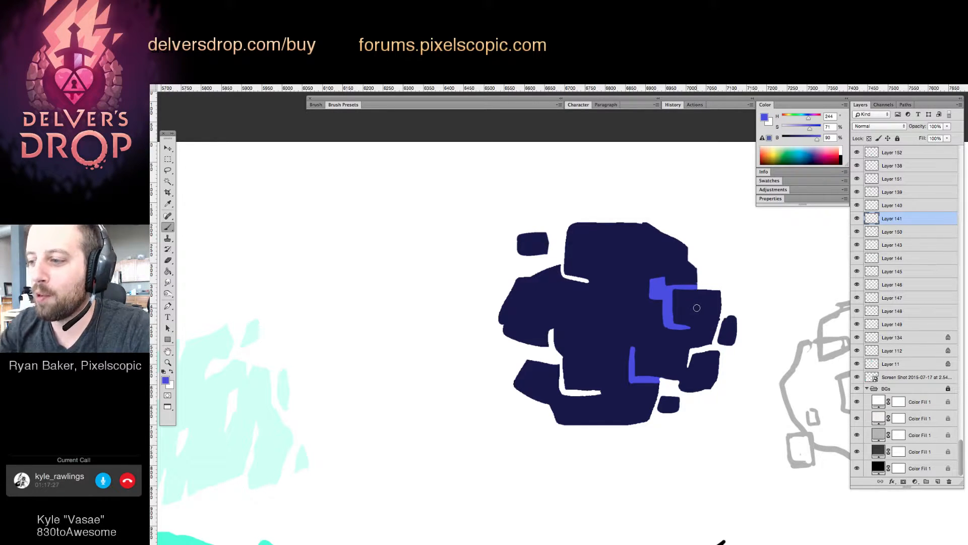
Draw an L-shaped room outline in sampled navy left of the block study and sketch five light squares inside, two above three.
alt+click(625, 352)
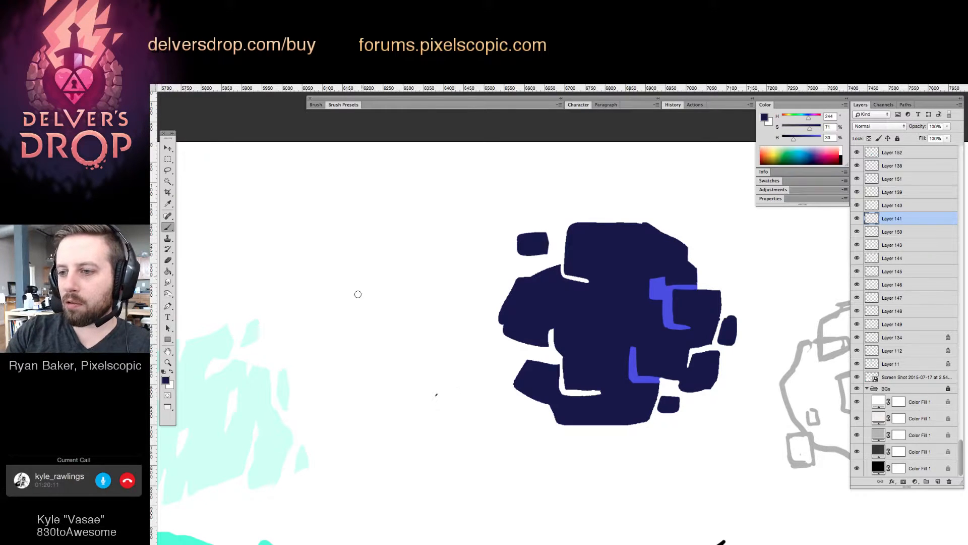
mouse_move(323, 298)
mouse_down()
mouse_move(426, 296)
mouse_move(426, 247)
mouse_move(366, 248)
mouse_move(367, 174)
mouse_move(268, 175)
mouse_move(259, 219)
mouse_up()
drag(322, 295, 261, 295)
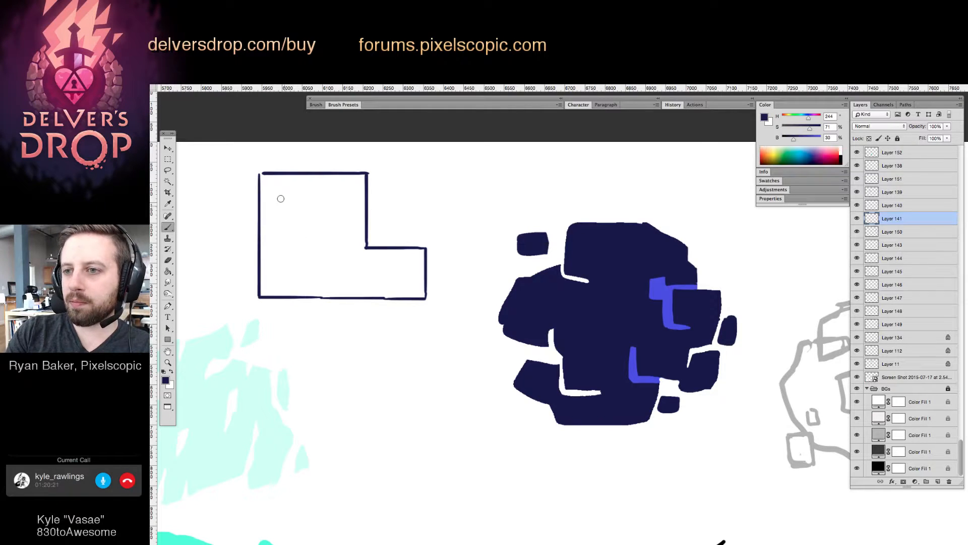
mouse_move(271, 185)
mouse_down()
mouse_move(272, 216)
mouse_move(304, 207)
mouse_move(305, 186)
mouse_move(327, 215)
mouse_move(353, 195)
mouse_move(322, 185)
mouse_up()
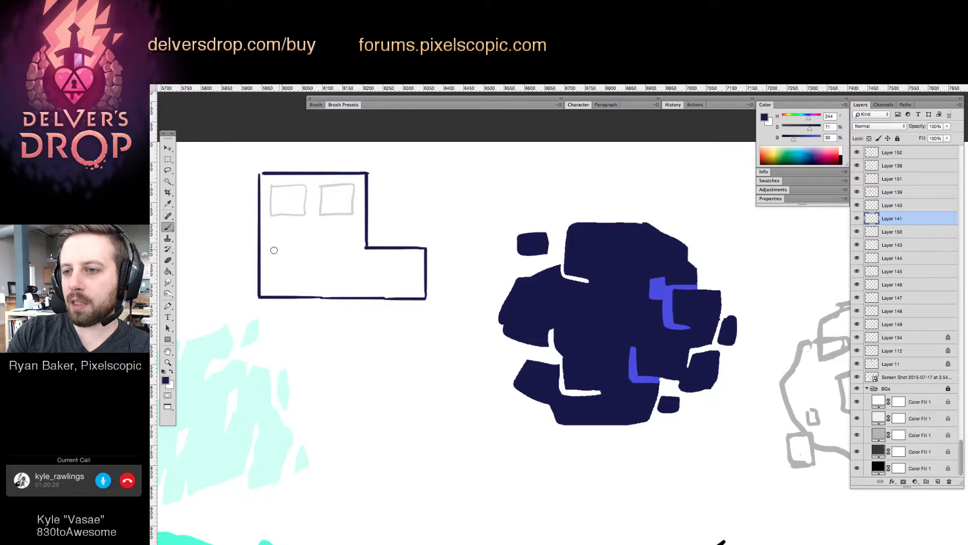
mouse_move(271, 252)
mouse_down()
mouse_move(273, 288)
mouse_move(302, 282)
mouse_move(269, 256)
mouse_move(347, 284)
mouse_move(345, 253)
mouse_move(375, 287)
mouse_move(400, 270)
mouse_move(374, 258)
mouse_up()
Tighten the room plan by moving its lower row up and its outer right wall inward.
key(m)
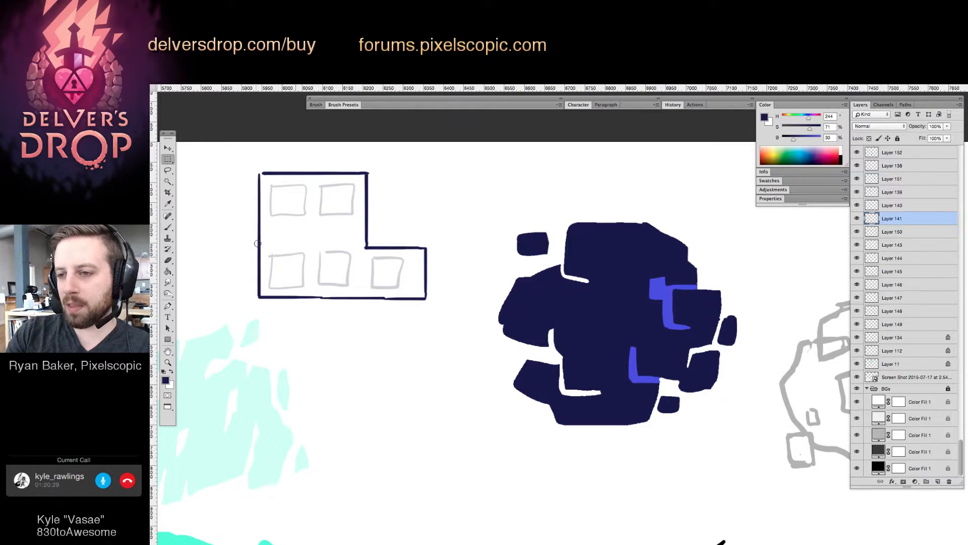
mouse_move(247, 235)
mouse_down()
mouse_move(461, 297)
mouse_move(461, 329)
mouse_up()
key(v)
drag(430, 251, 436, 229)
key(m)
drag(449, 192, 414, 296)
key(v)
drag(430, 250, 418, 248)
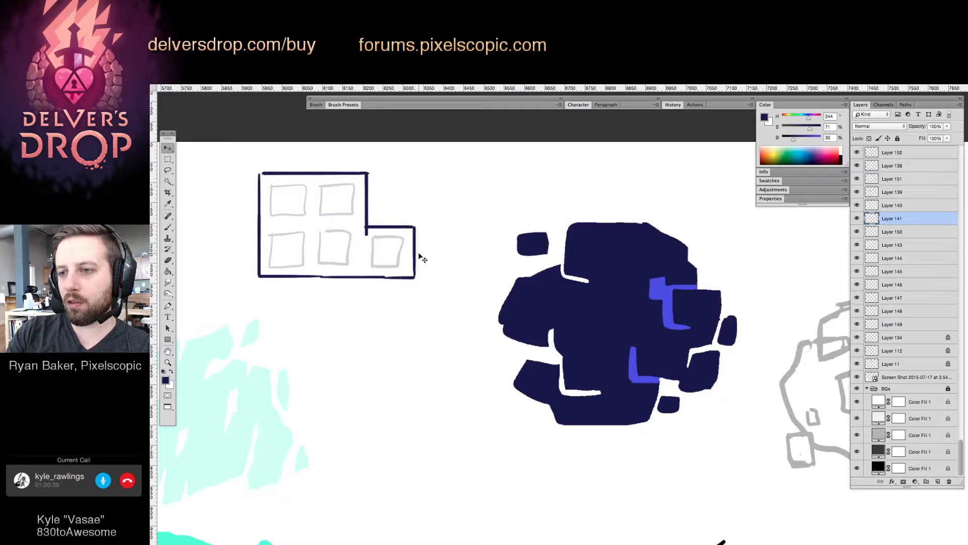
Divide each of the five squares in the room plan into a three-by-three grid.
key(b)
mouse_move(283, 187)
mouse_down()
mouse_move(282, 214)
mouse_move(292, 214)
mouse_up()
mouse_move(272, 195)
mouse_down()
mouse_move(300, 195)
mouse_move(304, 203)
mouse_up()
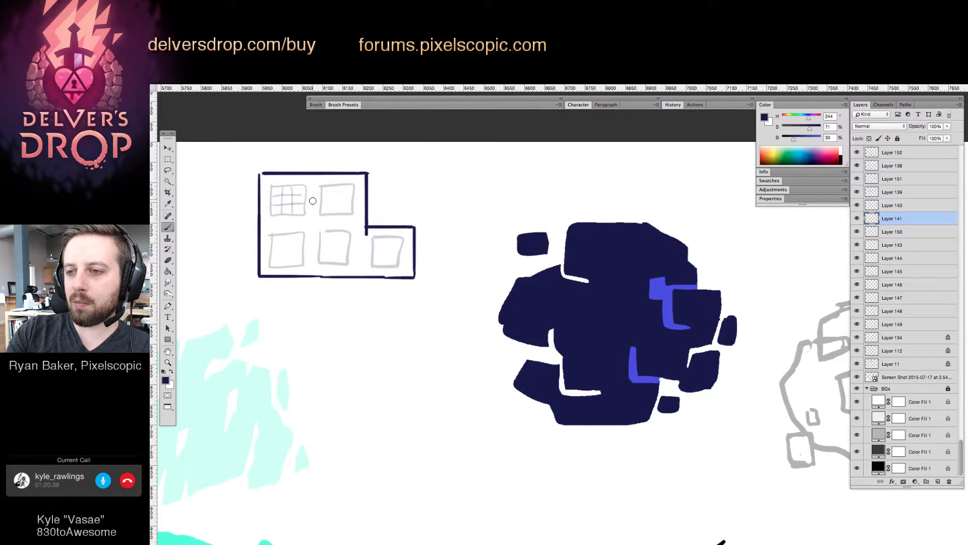
mouse_move(309, 200)
mouse_down()
mouse_move(332, 213)
mouse_move(355, 193)
mouse_move(353, 204)
mouse_up()
key(super+z)
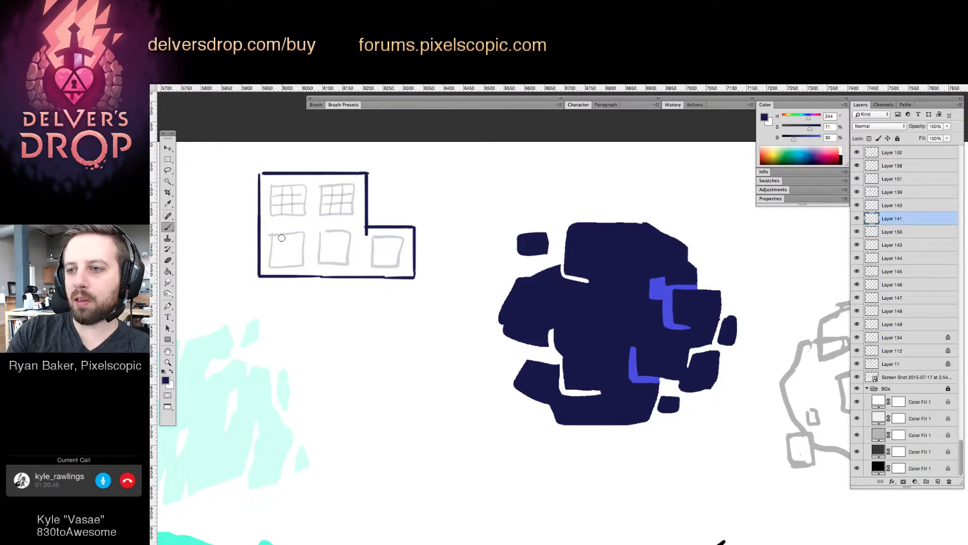
mouse_move(282, 236)
mouse_down()
mouse_move(289, 263)
mouse_move(285, 244)
mouse_move(270, 256)
mouse_move(302, 244)
mouse_up()
drag(268, 256, 328, 262)
mouse_move(339, 232)
mouse_down()
mouse_move(338, 262)
mouse_move(350, 242)
mouse_move(349, 253)
mouse_move(392, 265)
mouse_up()
mouse_move(373, 247)
mouse_down()
mouse_move(401, 247)
mouse_move(399, 255)
mouse_up()
Erase the leftover wall stub at the plan's inner corner and shift the projecting right cell inward.
key(e)
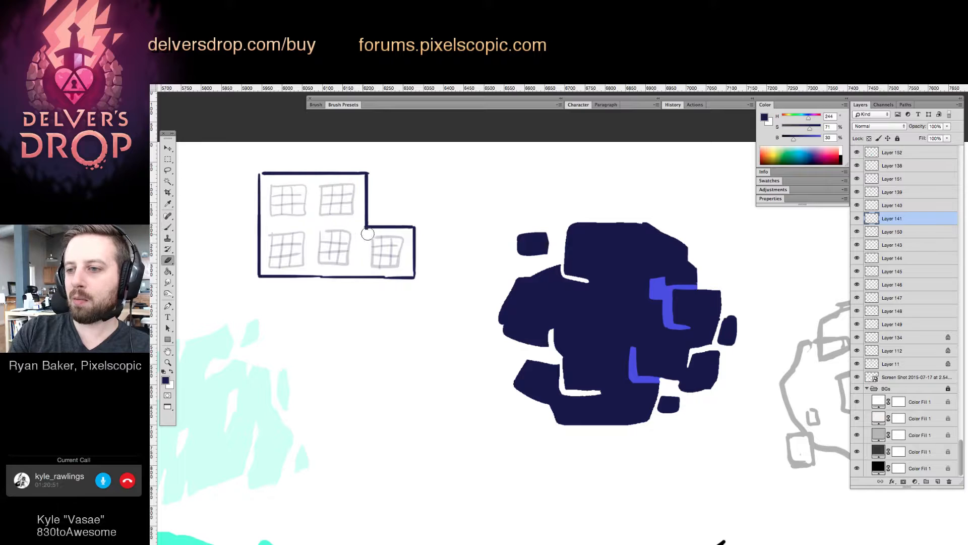
key(m)
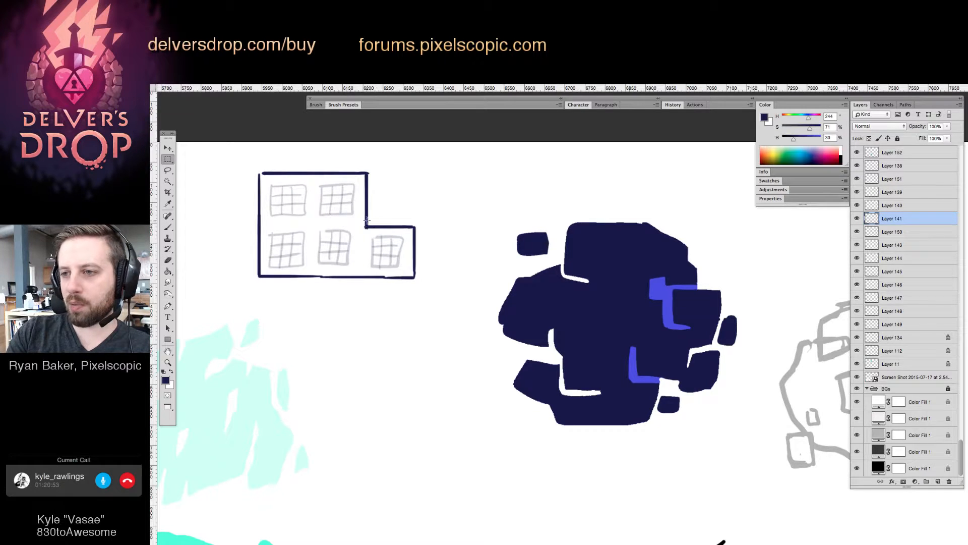
mouse_move(367, 220)
mouse_down()
mouse_move(432, 280)
mouse_move(407, 249)
mouse_up()
key(v)
key(ctrl+d)
key(e)
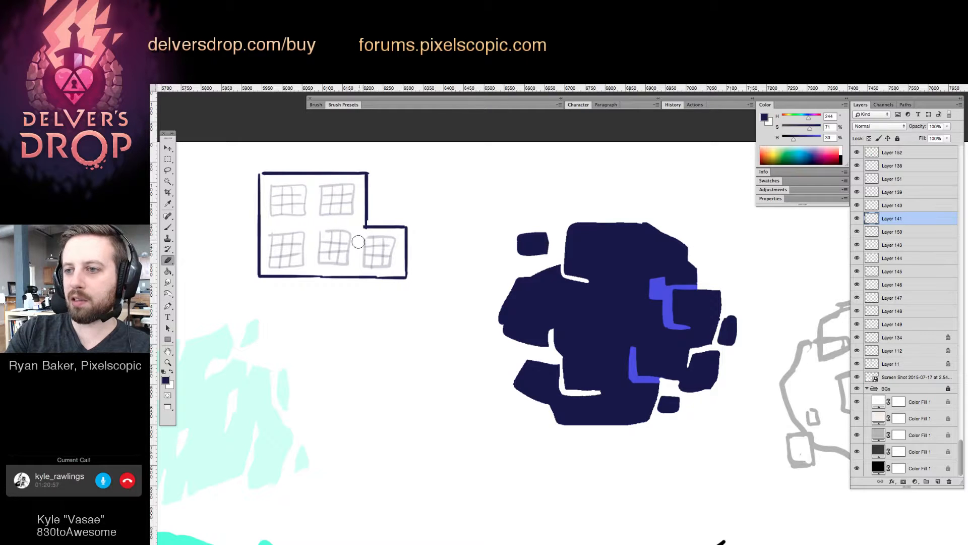
Letter the plan's cells F and A in the upper row and F, T, T in the lower row.
key(b)
drag(474, 286, 585, 341)
drag(496, 306, 506, 298)
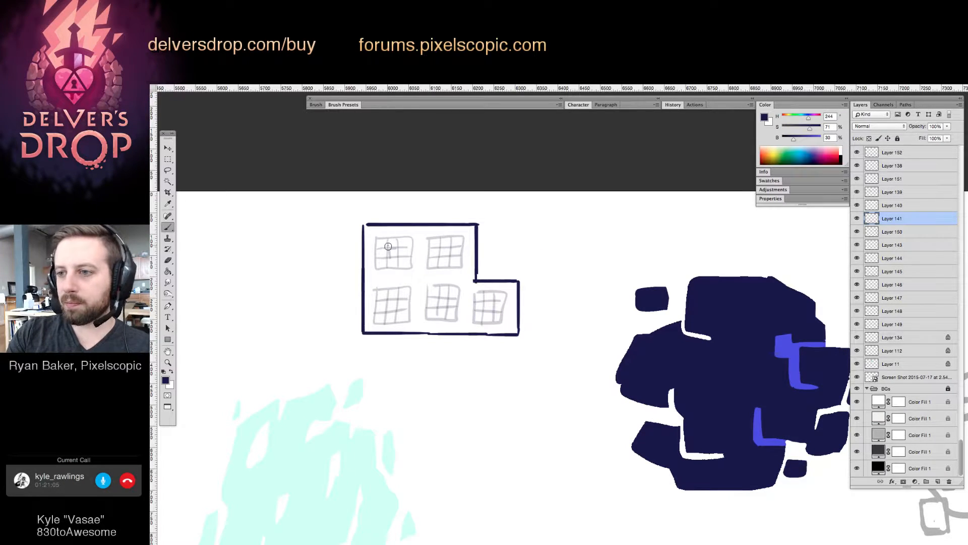
drag(387, 245, 388, 262)
drag(387, 246, 398, 253)
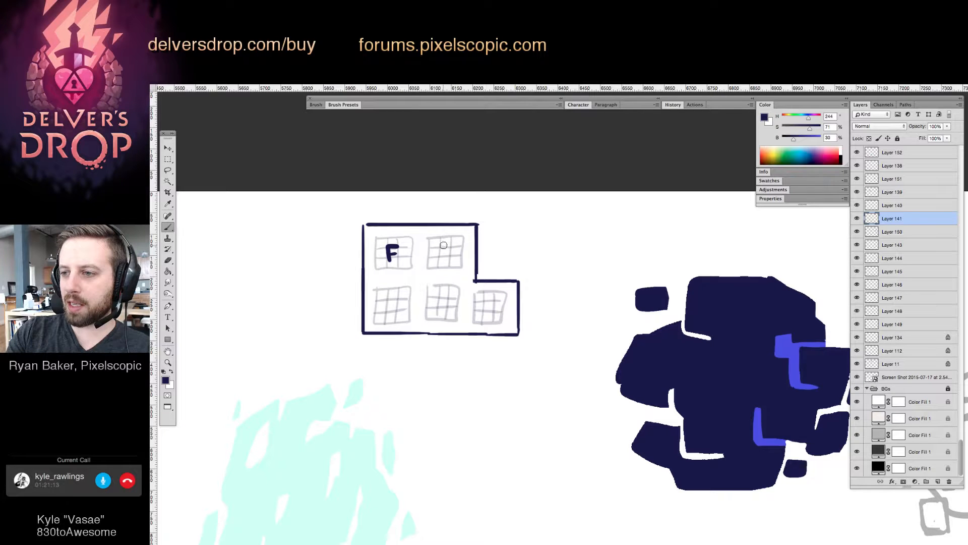
drag(437, 260, 448, 254)
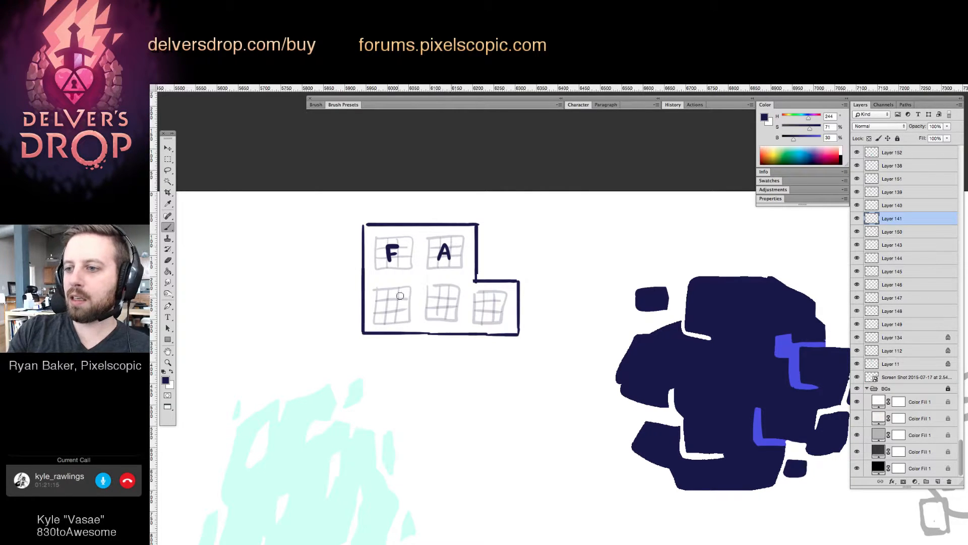
mouse_move(387, 298)
mouse_down()
mouse_move(387, 311)
mouse_move(395, 299)
mouse_move(450, 298)
mouse_move(444, 313)
mouse_move(497, 299)
mouse_move(488, 312)
mouse_up()
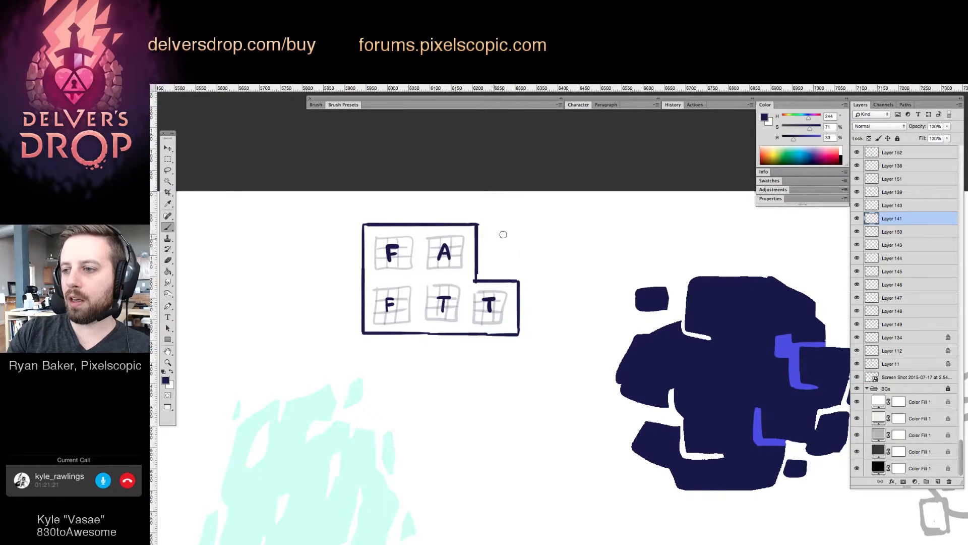
Write a W outside the wall beside the A cell, and undo the gridded square sketched around it.
mouse_move(490, 245)
mouse_down()
mouse_move(511, 235)
mouse_move(509, 270)
mouse_move(478, 267)
mouse_move(489, 236)
mouse_move(499, 271)
mouse_up()
mouse_move(478, 247)
mouse_down()
mouse_move(509, 246)
mouse_move(510, 254)
mouse_up()
key(alt+super+z)
key(alt+super+z)
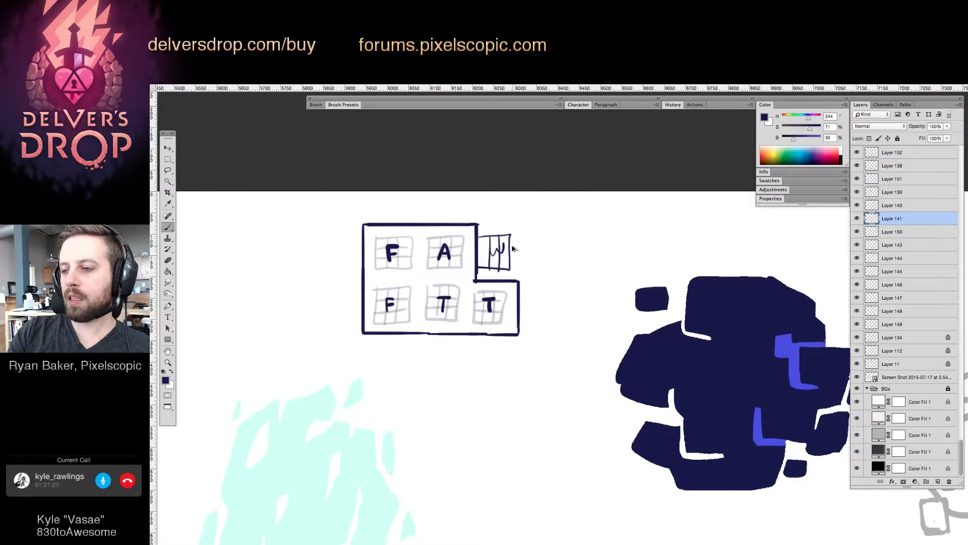
key(alt+super+z)
key(alt+super+z)
key(alt+super+z)
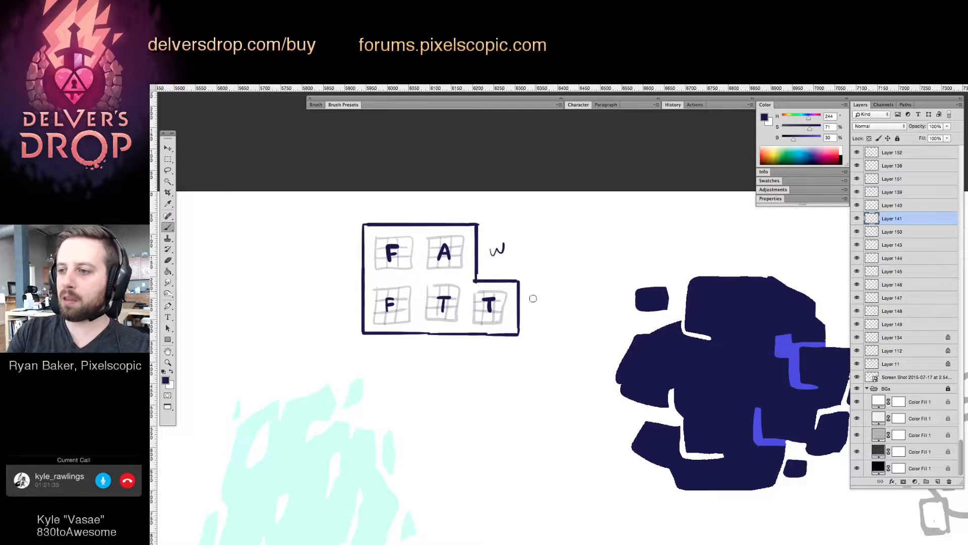
Mark the rest of the plan's perimeter with W on the right, bottom and top sides and O on the left side.
drag(530, 297, 548, 294)
mouse_move(483, 348)
mouse_down()
mouse_move(499, 349)
mouse_move(459, 346)
mouse_up()
drag(384, 342, 388, 348)
drag(348, 298, 351, 312)
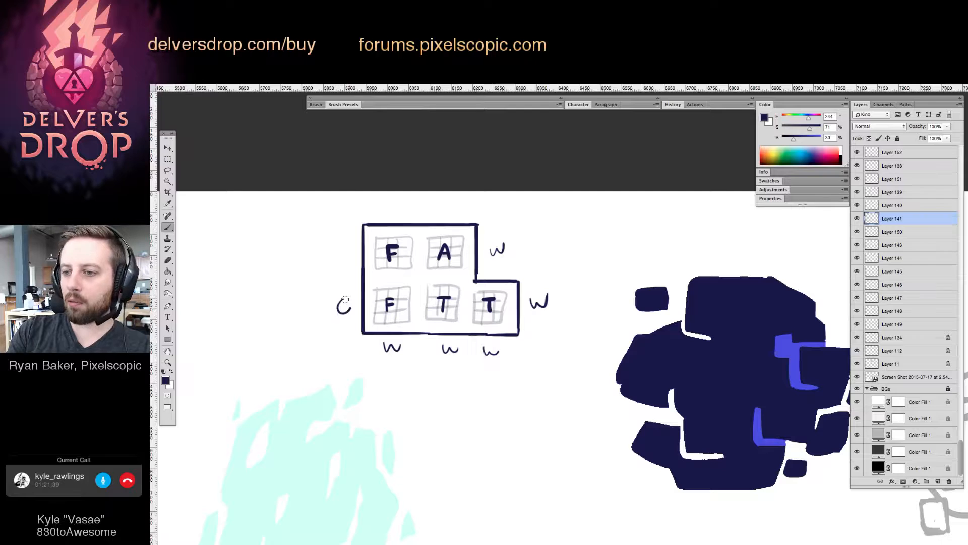
drag(339, 243, 341, 240)
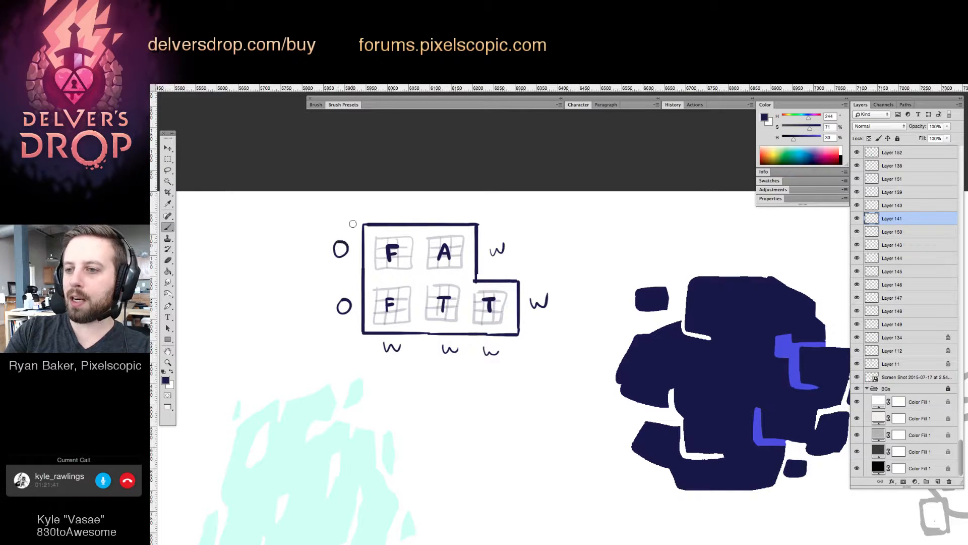
drag(382, 205, 452, 207)
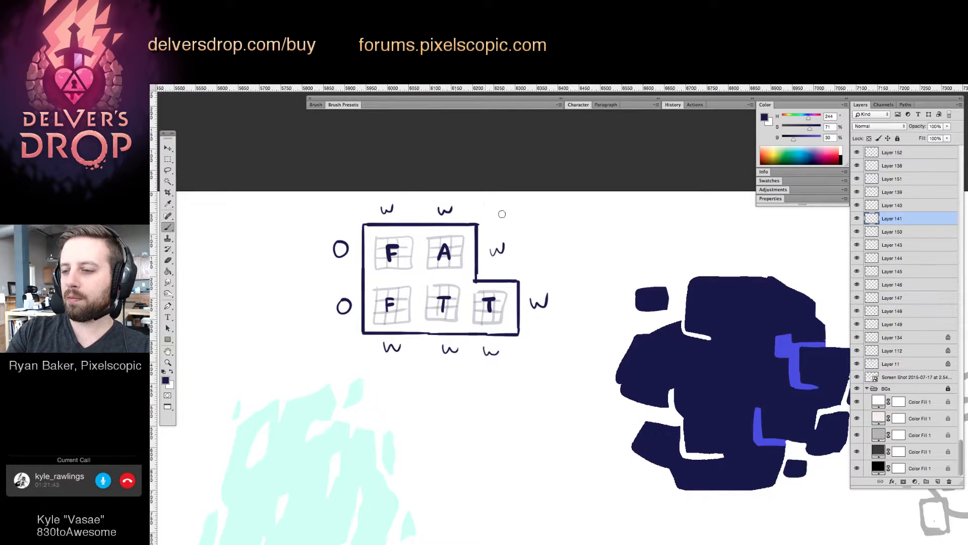
Sketch light boxes around the two upper W marks and both O marks, redrawing the upper O's box closer to the wall.
drag(564, 309, 585, 316)
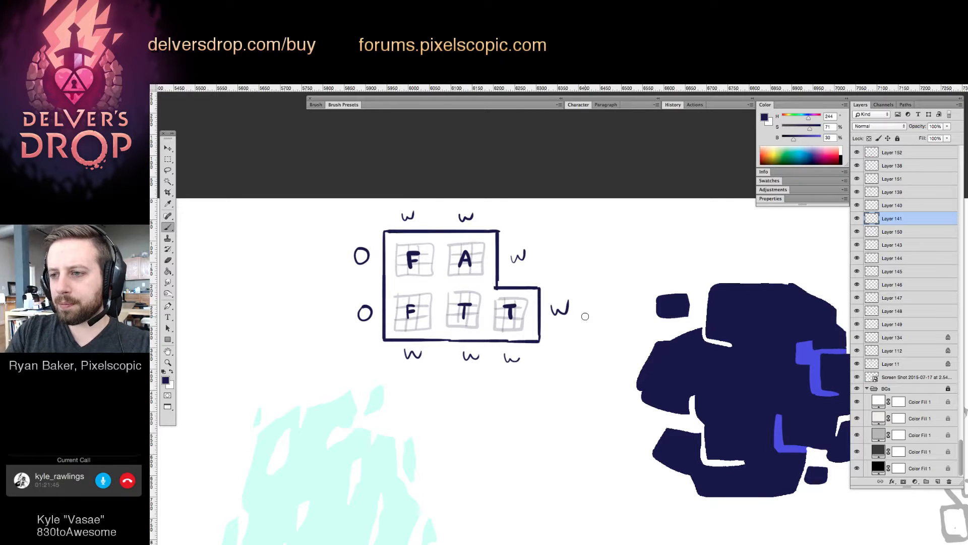
mouse_move(400, 224)
mouse_down()
mouse_move(423, 221)
mouse_move(403, 199)
mouse_move(455, 227)
mouse_move(451, 202)
mouse_up()
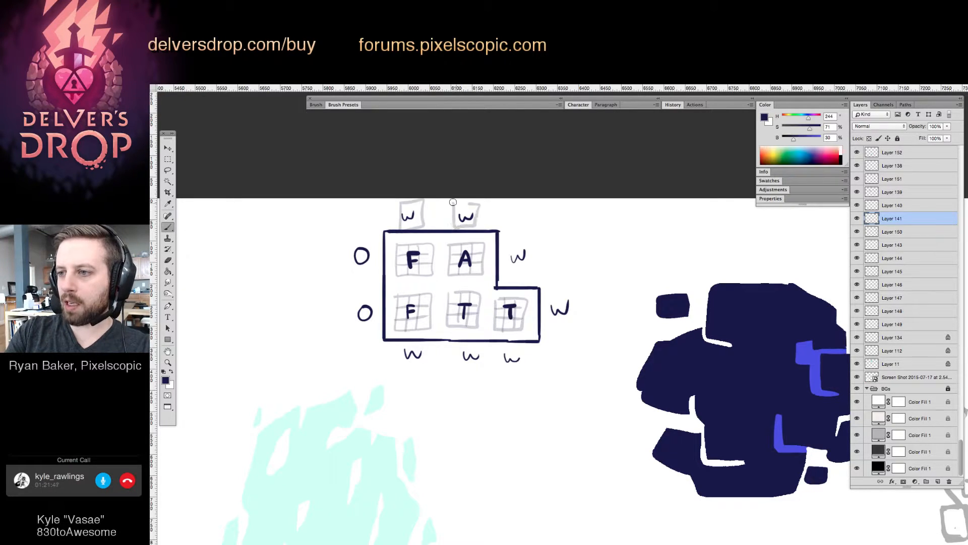
mouse_move(346, 261)
mouse_down()
mouse_move(374, 260)
mouse_move(353, 240)
mouse_up()
mouse_move(359, 305)
mouse_down()
mouse_move(381, 322)
mouse_move(358, 299)
mouse_up()
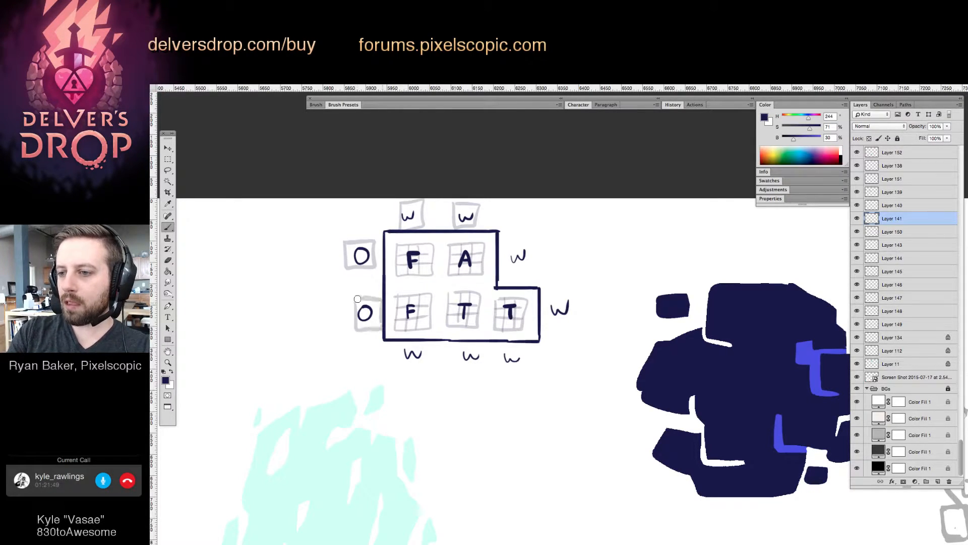
mouse_move(376, 242)
mouse_down()
mouse_move(381, 264)
mouse_move(376, 245)
mouse_move(373, 258)
mouse_move(353, 241)
mouse_move(344, 266)
mouse_move(375, 236)
mouse_move(341, 231)
mouse_move(345, 268)
mouse_up()
key(e)
key(b)
key(e)
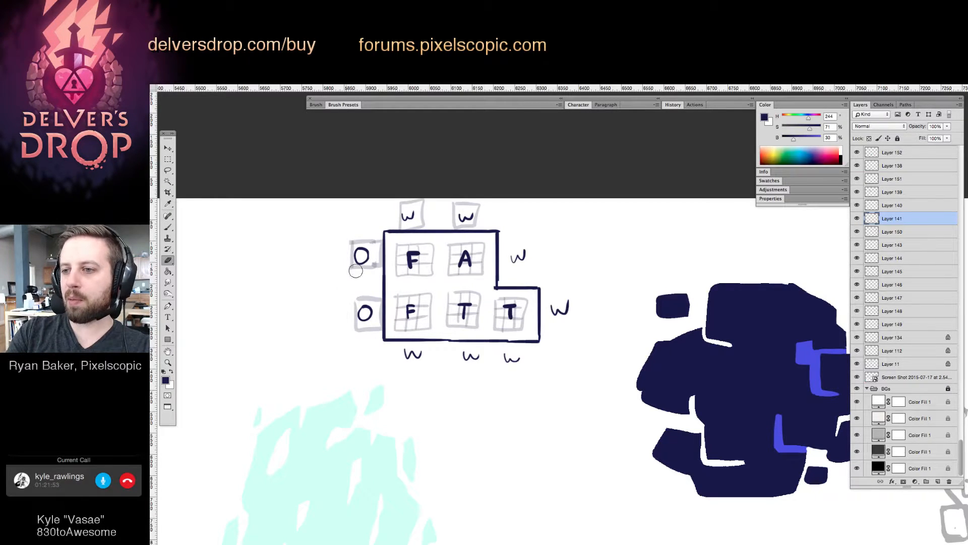
Sketch light boxes around the two W marks on the right side and the three W marks below the plan.
key(b)
mouse_move(500, 254)
mouse_down()
mouse_move(500, 272)
mouse_move(534, 275)
mouse_move(525, 236)
mouse_move(499, 237)
mouse_up()
mouse_move(541, 295)
mouse_down()
mouse_move(575, 297)
mouse_move(572, 326)
mouse_move(539, 327)
mouse_move(499, 379)
mouse_move(526, 340)
mouse_up()
mouse_move(454, 337)
mouse_down()
mouse_move(453, 366)
mouse_move(481, 368)
mouse_move(479, 339)
mouse_up()
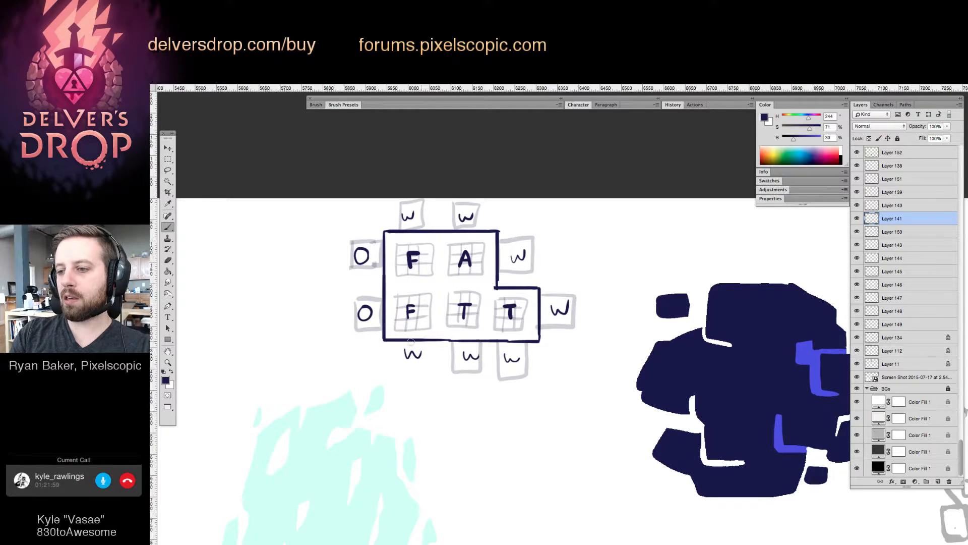
mouse_move(398, 340)
mouse_down()
mouse_move(414, 367)
mouse_move(433, 343)
mouse_up()
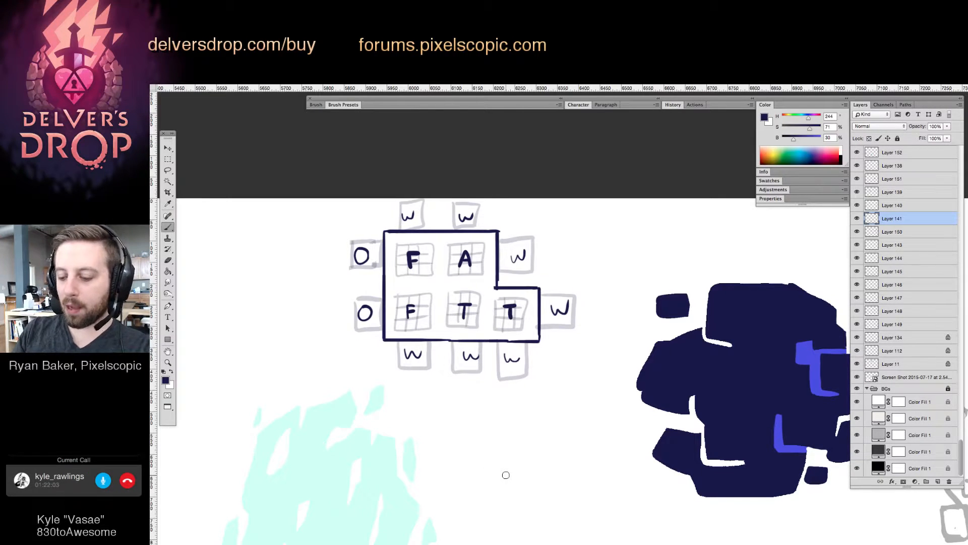
Undo the bottom edge of the box around the lower-right W, and try redrawing it closer to the letter.
key(ctrl+z)
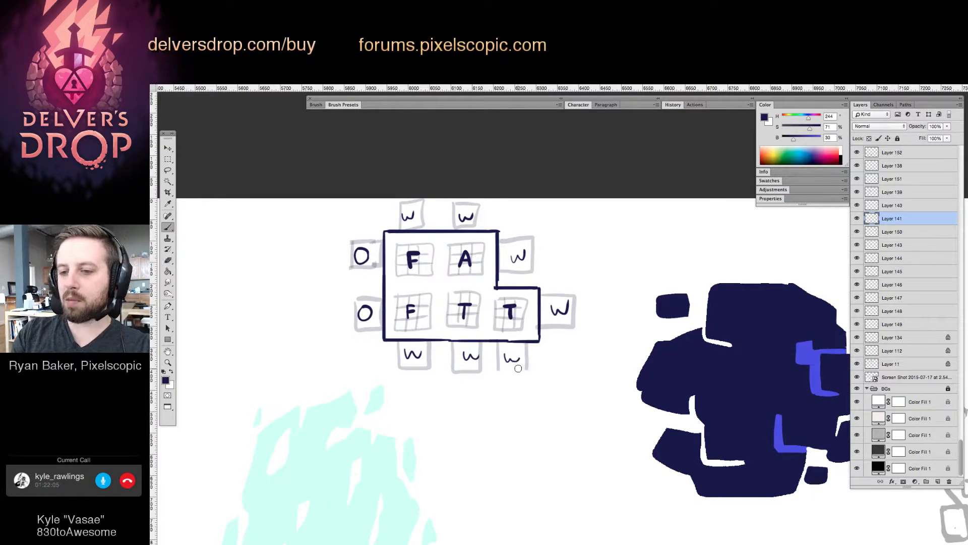
drag(497, 368, 535, 368)
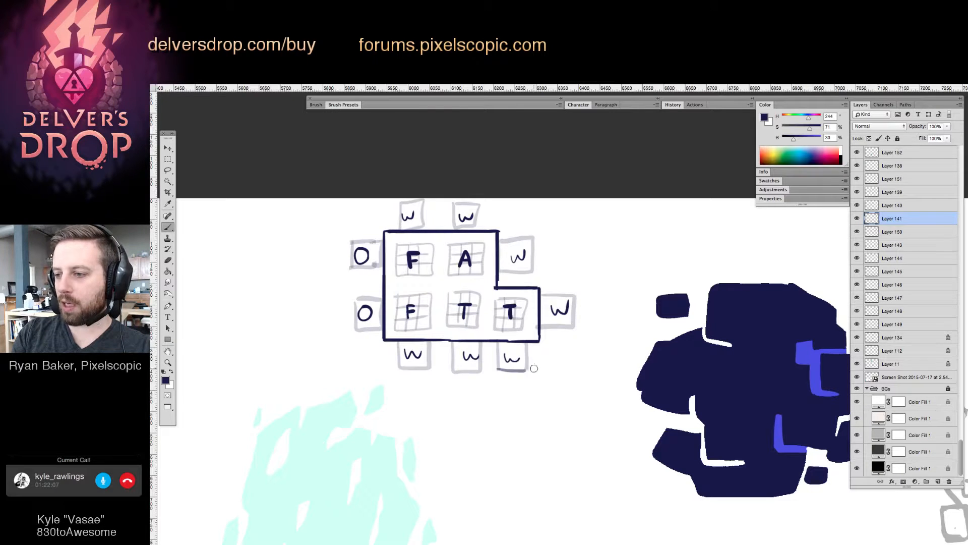
key(ctrl+z)
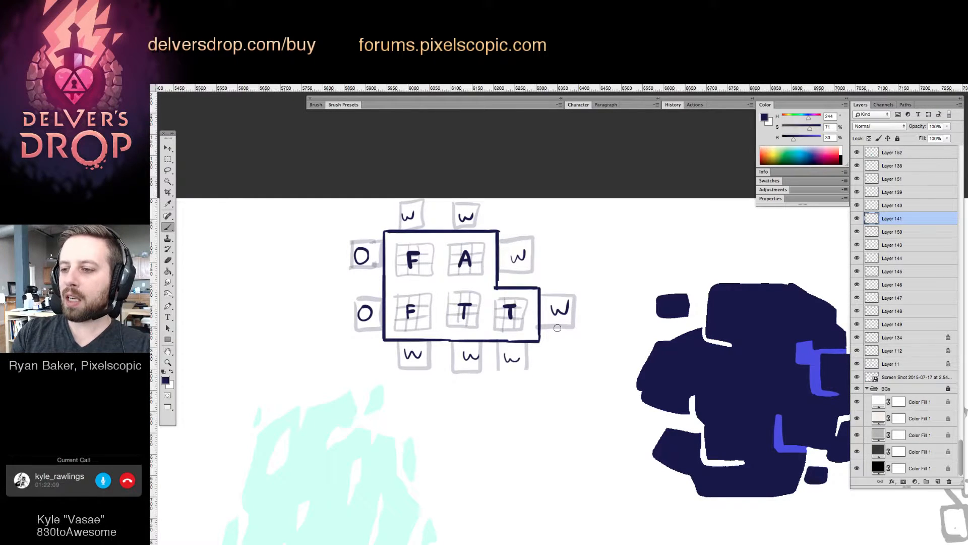
Select the whole lettered plan with its perimeter boxes, move it onto its own layer in place, and nudge it slightly down and right.
drag(574, 348, 580, 366)
key(v)
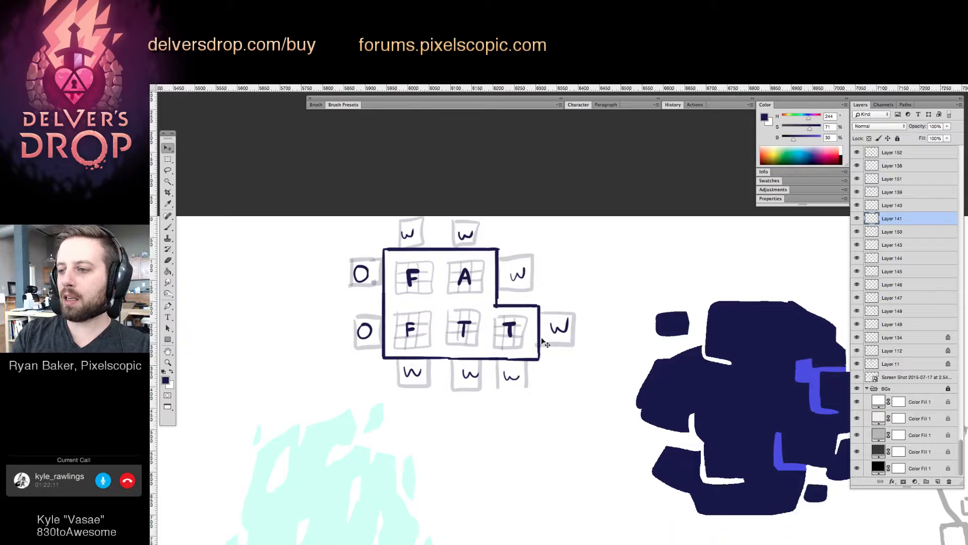
key(m)
drag(329, 201, 594, 405)
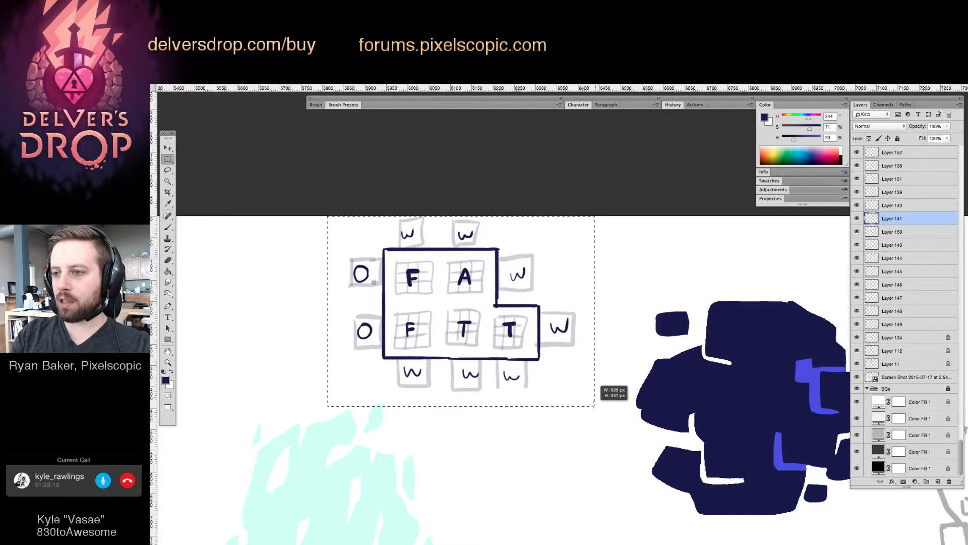
key(ctrl+x)
key(ctrl+shift+v)
key(v)
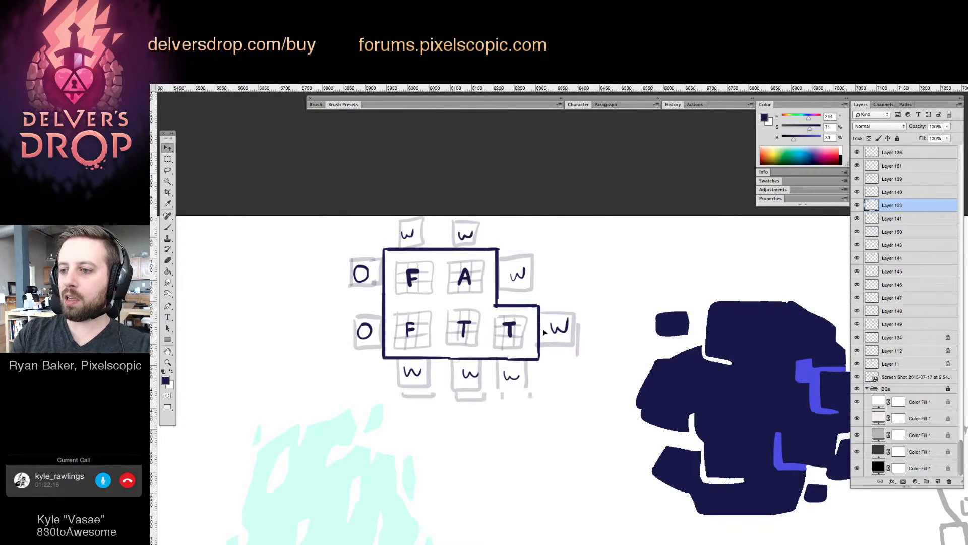
drag(543, 332, 550, 344)
key(b)
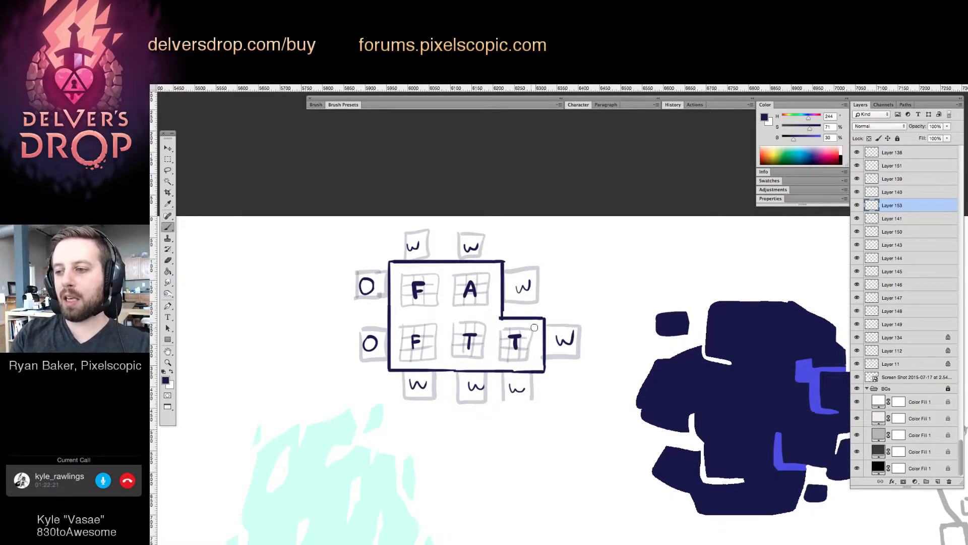
Fade the plan layer to 30% opacity and set the brush colour to black.
key(v)
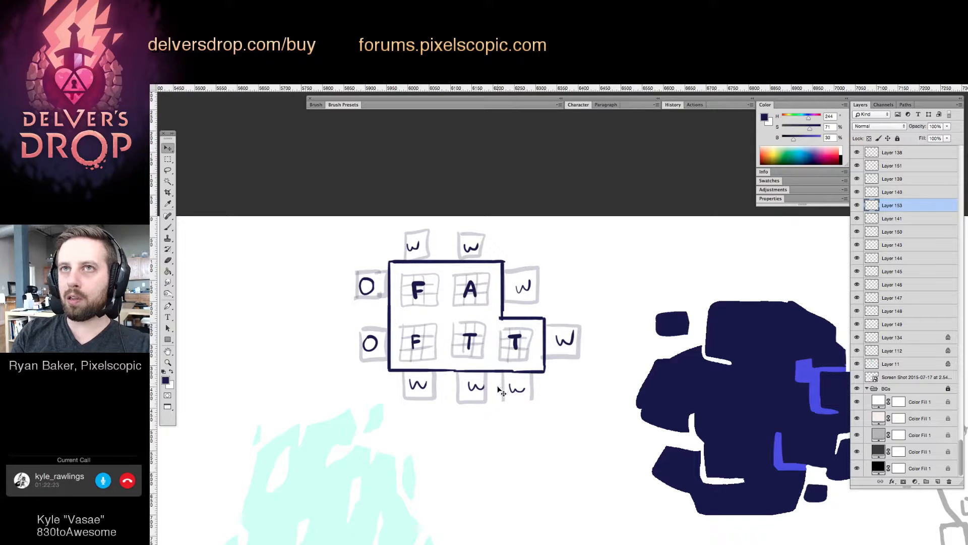
key(3)
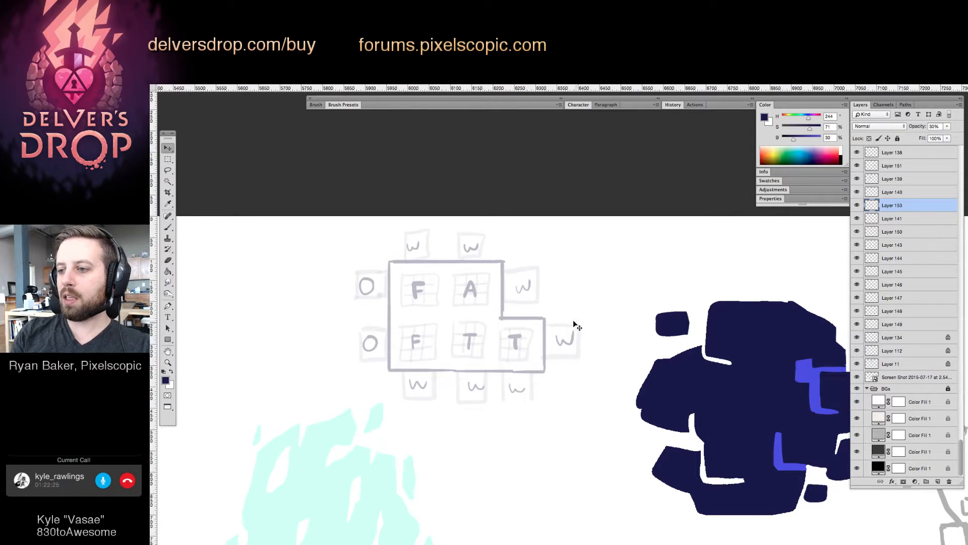
click(163, 373)
key(b)
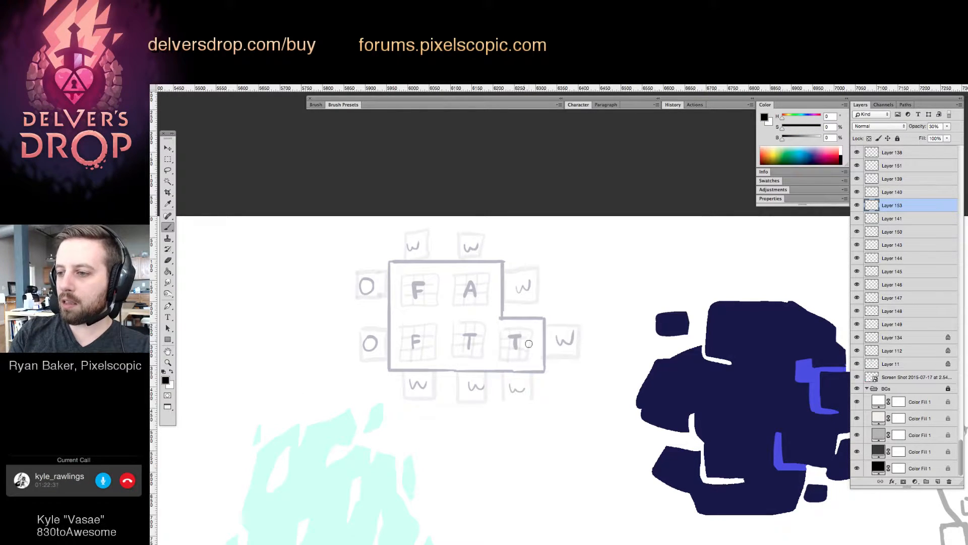
scroll(528, 344, up, 1)
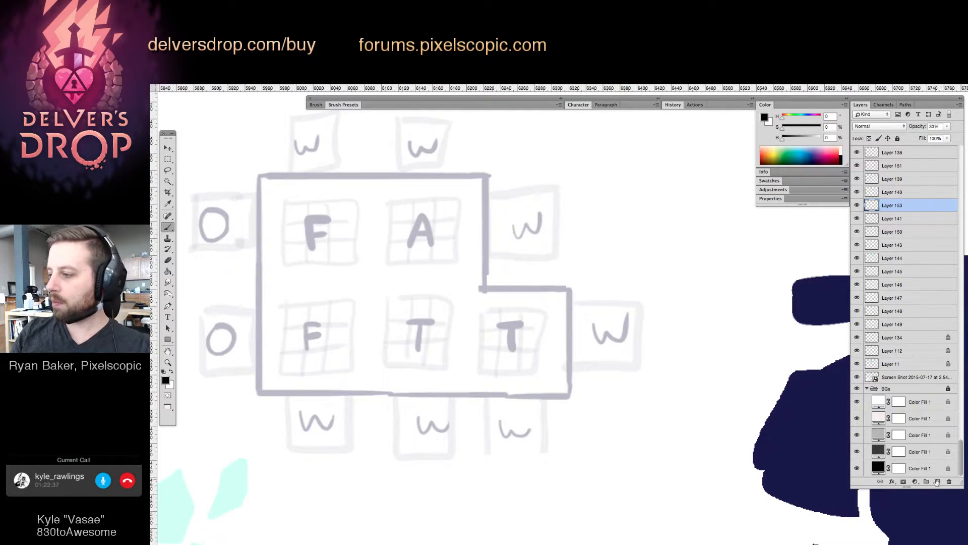
Brush a straight black line across the rightmost T cell on the plan layer, and set that layer's opacity to 100%.
drag(477, 329, 542, 331)
key(super+z)
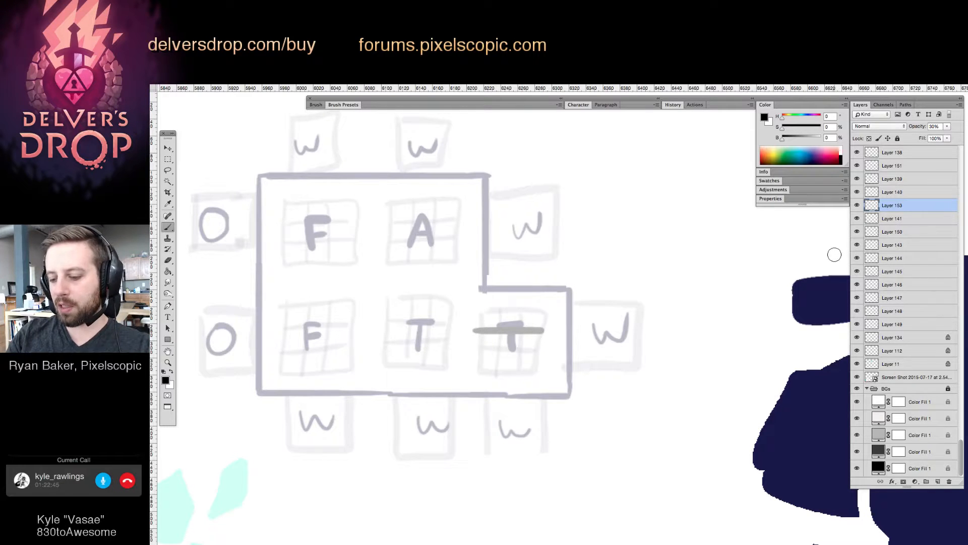
click(947, 126)
drag(966, 135, 963, 137)
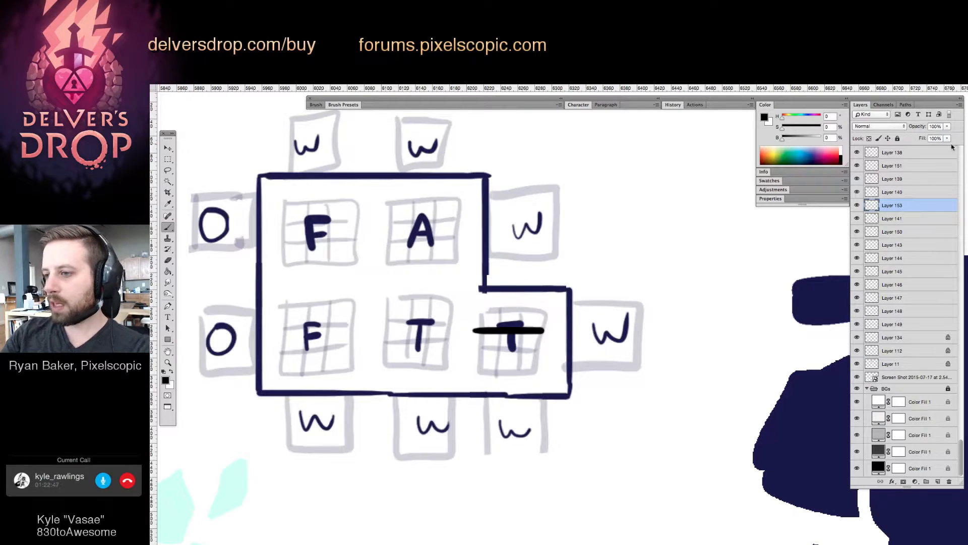
Add a new layer with a black line across the rightmost T cell, and fade the plan layer beneath it to 30% opacity.
key(v)
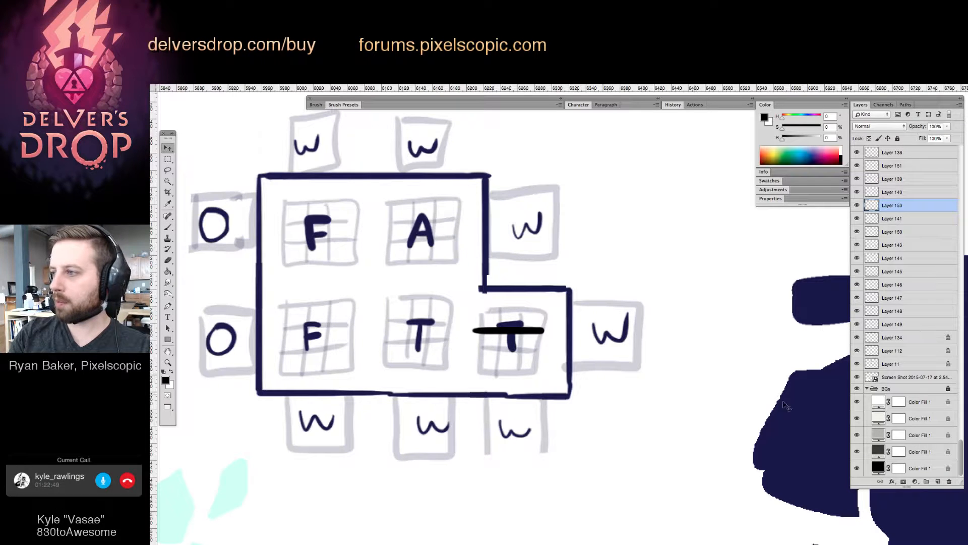
click(938, 481)
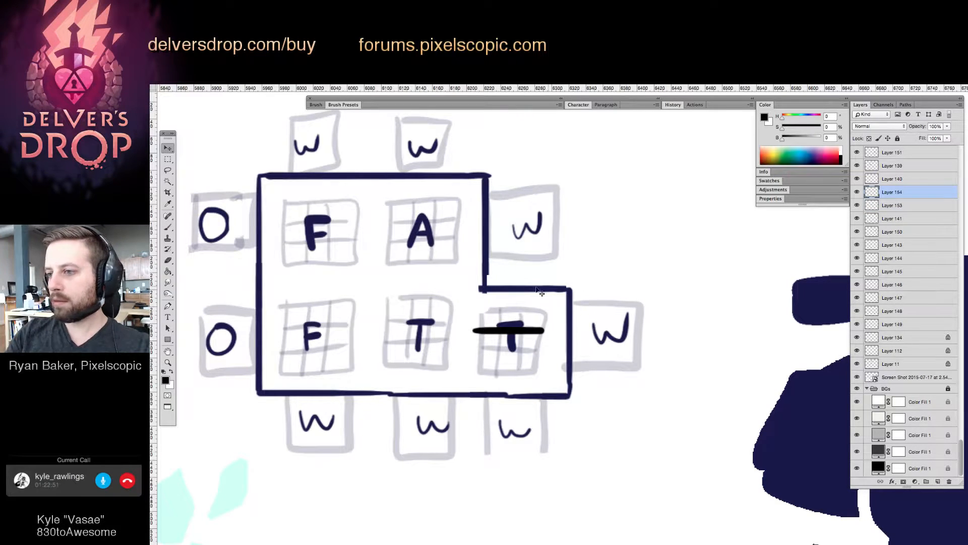
key(b)
drag(474, 330, 557, 329)
key(v)
key(alt+bracketleft)
key(3)
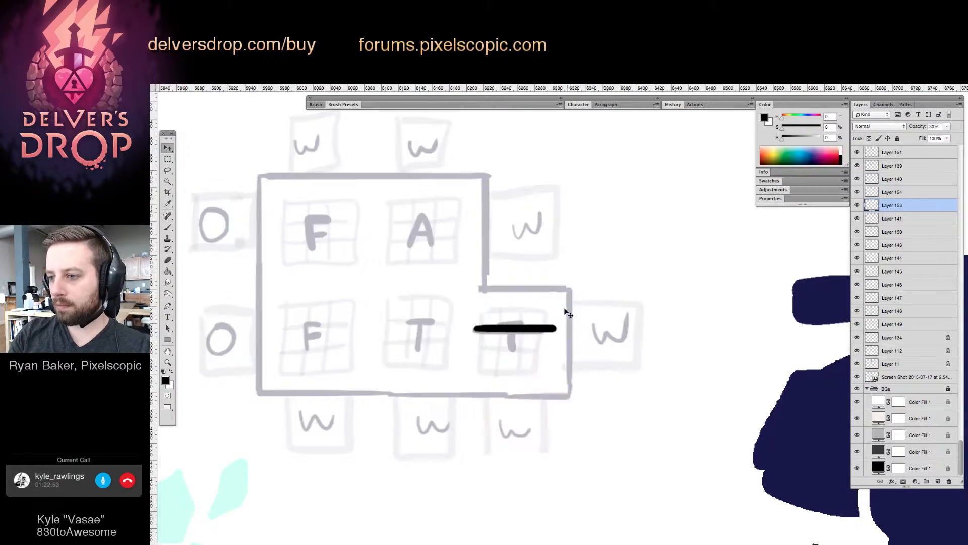
Trim the line's right end on the new layer and continue it as a stepped black path through both T cells to the bottom wall.
key(alt+bracketright)
key(b)
key(e)
mouse_move(552, 322)
mouse_down()
mouse_move(538, 349)
mouse_move(537, 321)
mouse_move(530, 330)
mouse_move(522, 321)
mouse_move(512, 330)
mouse_move(522, 328)
mouse_move(522, 353)
mouse_move(456, 380)
mouse_move(429, 407)
mouse_up()
key(b)
key(e)
key(b)
drag(443, 343, 390, 369)
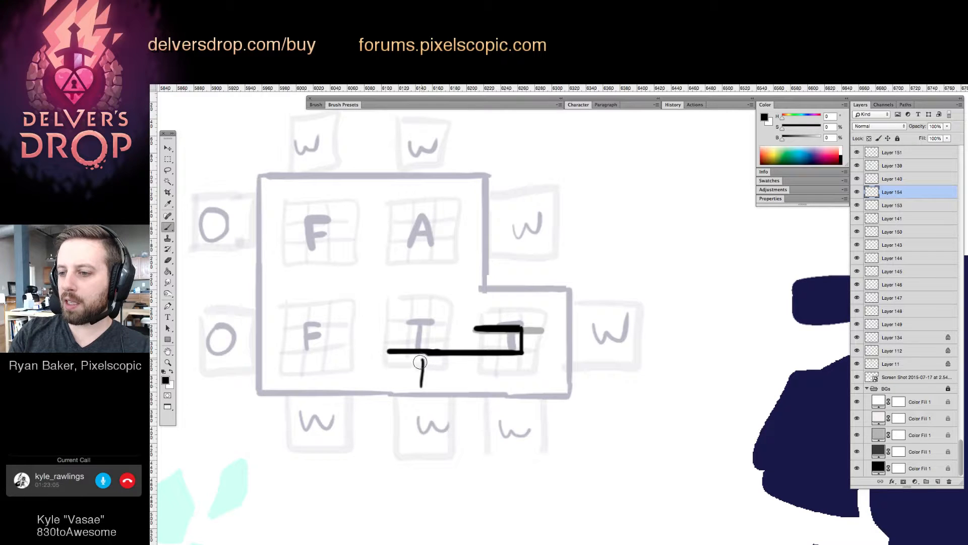
drag(388, 349, 390, 393)
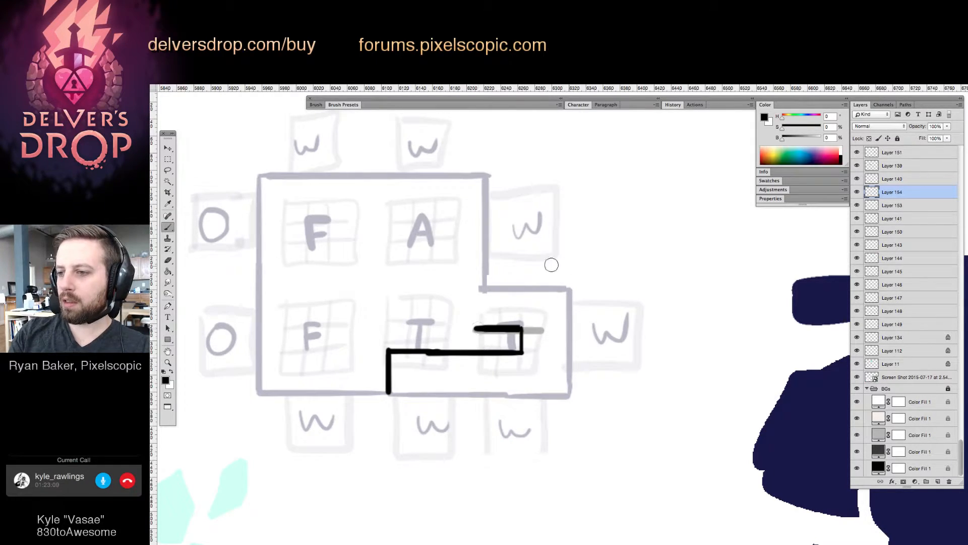
Extend the black path from the T cells upward and around the right side and top of the A cell, cleaning up its corner.
mouse_move(482, 329)
mouse_down()
mouse_move(451, 329)
mouse_move(455, 266)
mouse_up()
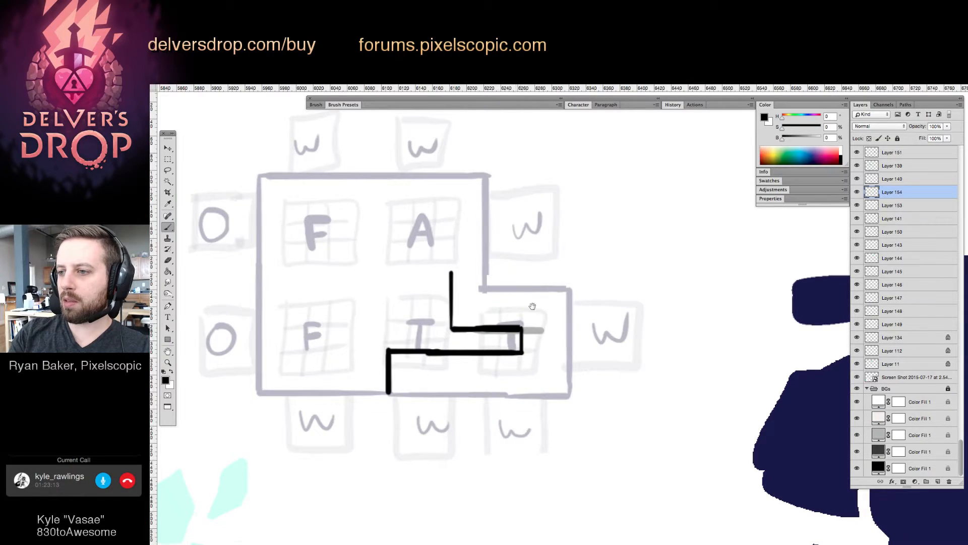
drag(529, 320, 556, 343)
drag(479, 303, 482, 285)
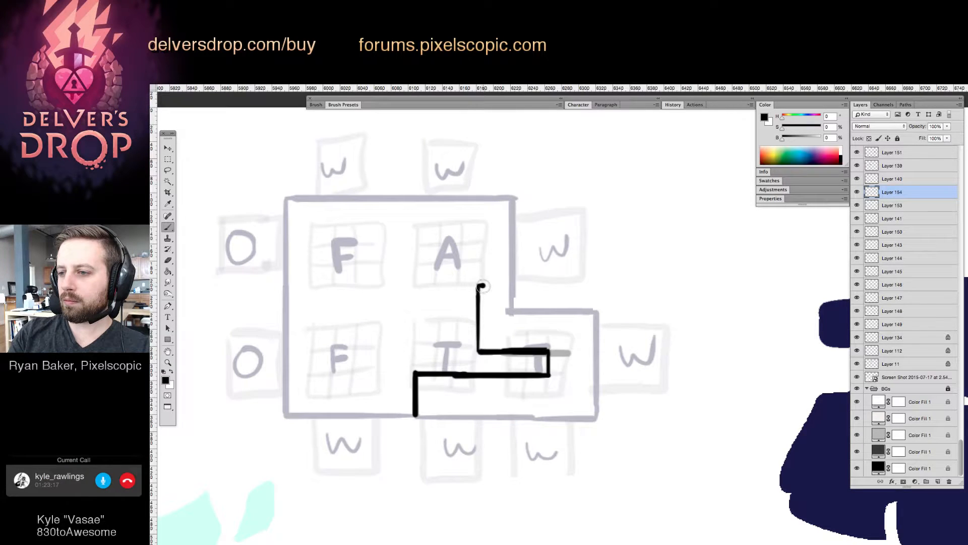
key(e)
drag(480, 339, 482, 286)
key(b)
mouse_move(491, 350)
mouse_down()
mouse_move(460, 350)
mouse_move(456, 286)
mouse_move(484, 280)
mouse_move(485, 222)
mouse_move(417, 224)
mouse_up()
drag(543, 279, 587, 287)
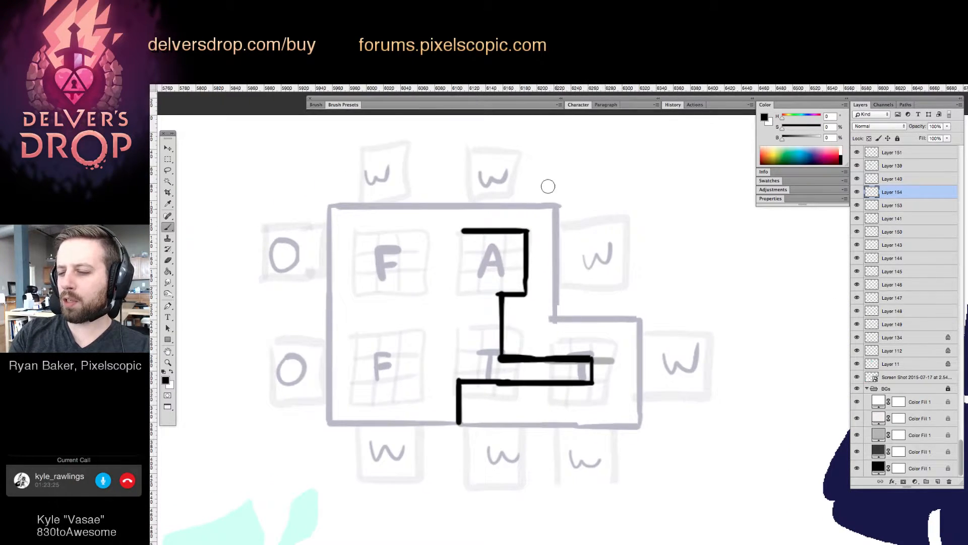
Close the black outline around the two F cells just beyond the left wall, and move it to the left of the plan.
mouse_move(462, 232)
mouse_down()
mouse_move(462, 205)
mouse_move(359, 244)
mouse_move(336, 241)
mouse_move(340, 200)
mouse_move(307, 205)
mouse_move(314, 417)
mouse_move(438, 437)
mouse_move(463, 423)
mouse_up()
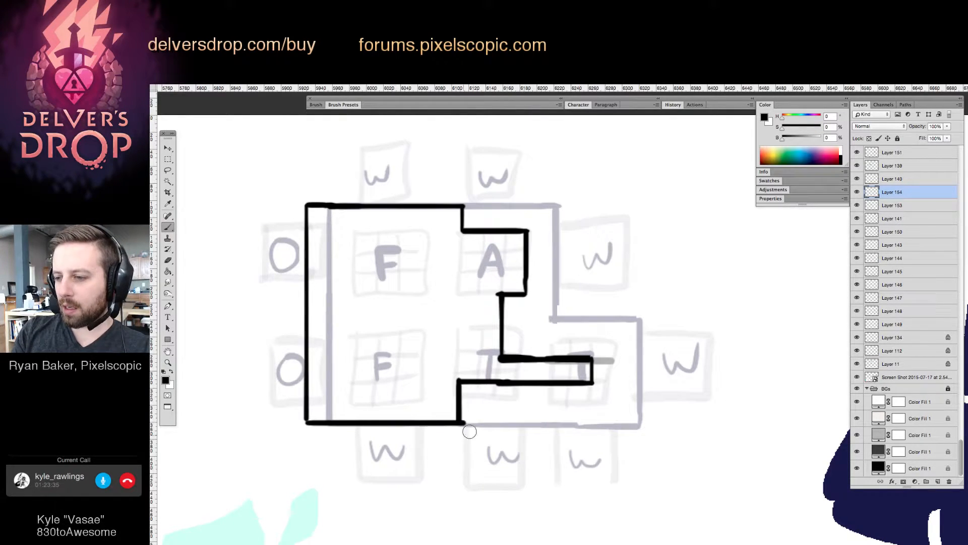
key(z)
alt+click(619, 411)
key(v)
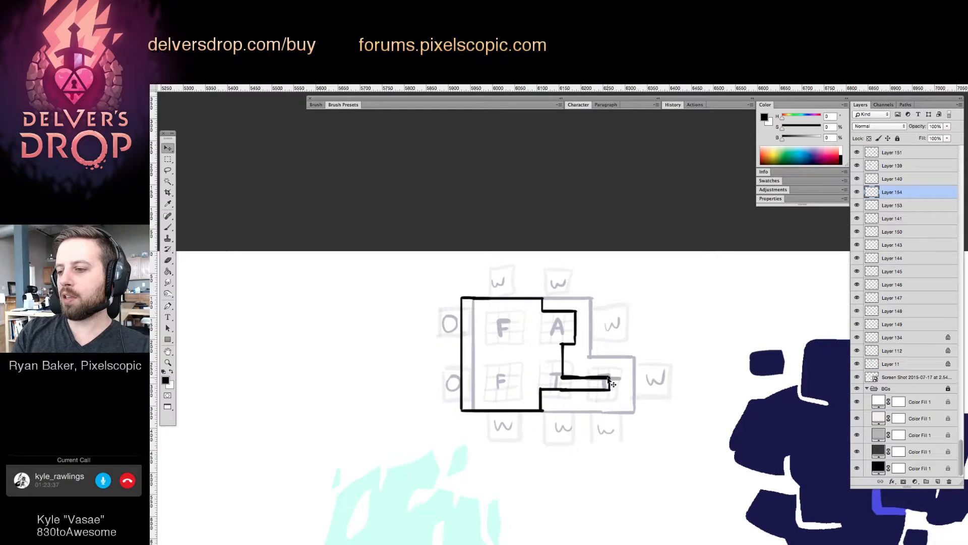
mouse_move(612, 385)
mouse_down()
mouse_move(516, 392)
mouse_move(384, 430)
mouse_up()
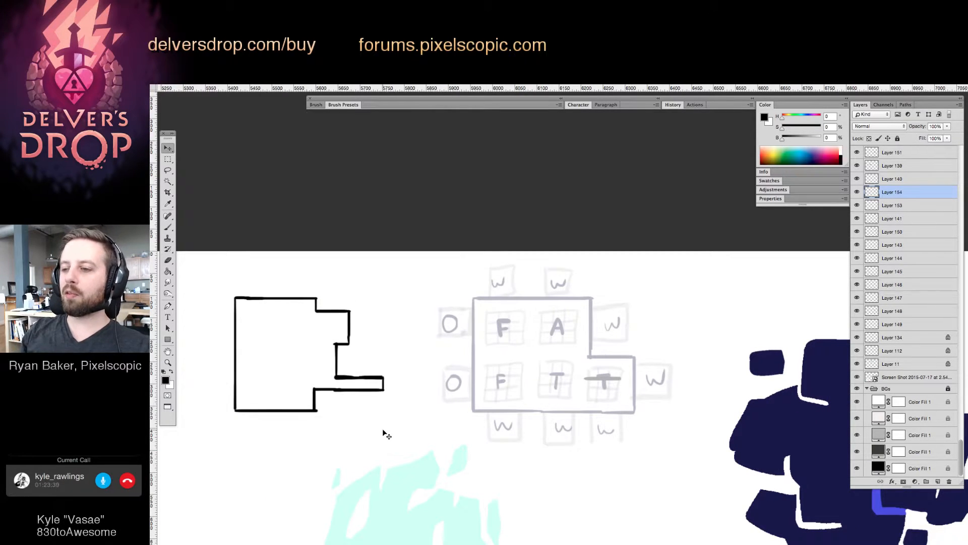
Trace the plan's L-shaped wall in thick black lines and erase the overshoot at its lower-right corner.
key(b)
mouse_move(474, 298)
mouse_down()
mouse_move(473, 408)
mouse_move(643, 400)
mouse_move(635, 405)
mouse_move(633, 353)
mouse_move(593, 355)
mouse_move(593, 299)
mouse_move(474, 325)
mouse_up()
key(e)
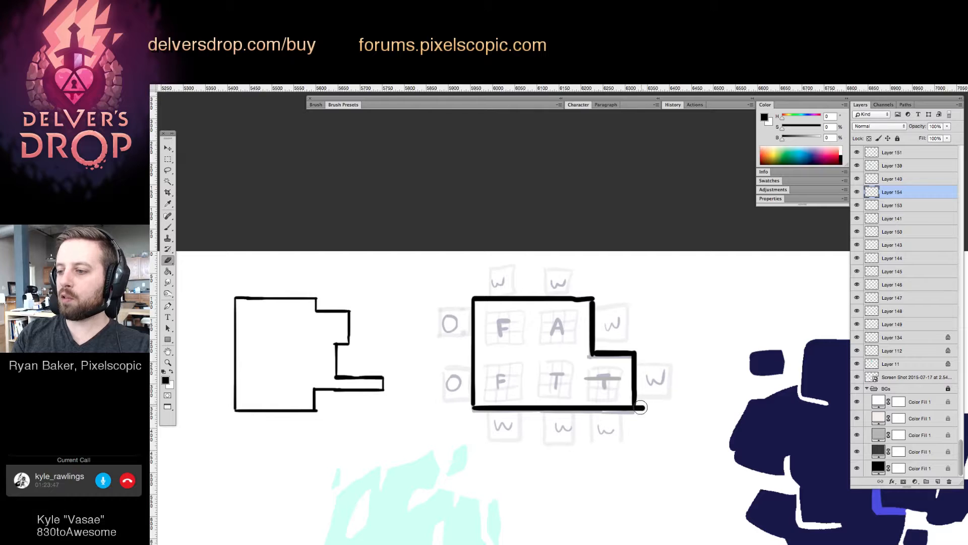
drag(642, 407, 644, 410)
key(b)
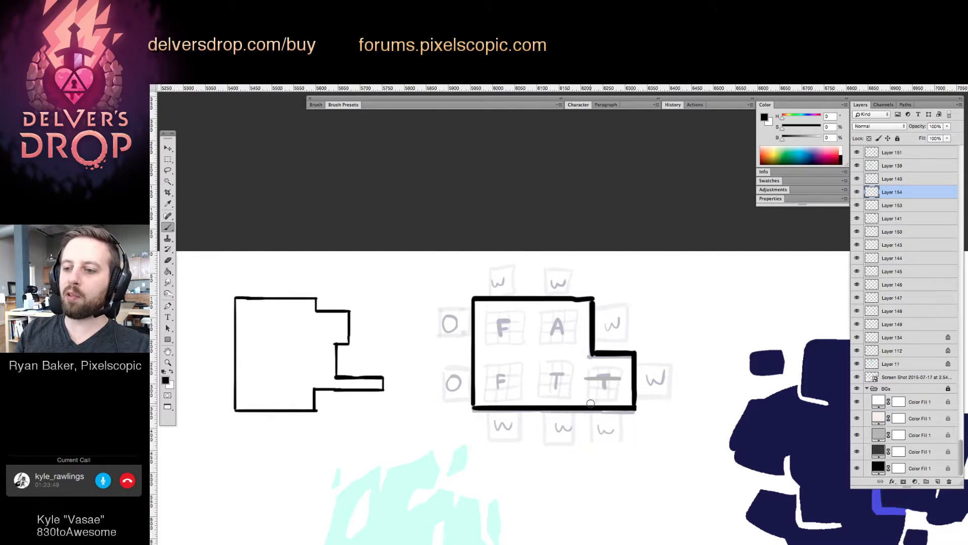
Move both black outlines straight down below the faded plan, undoing a first sideways move.
key(v)
drag(615, 355, 536, 359)
key(super+z)
scroll(627, 405, down, 5)
scroll(627, 405, left, 5)
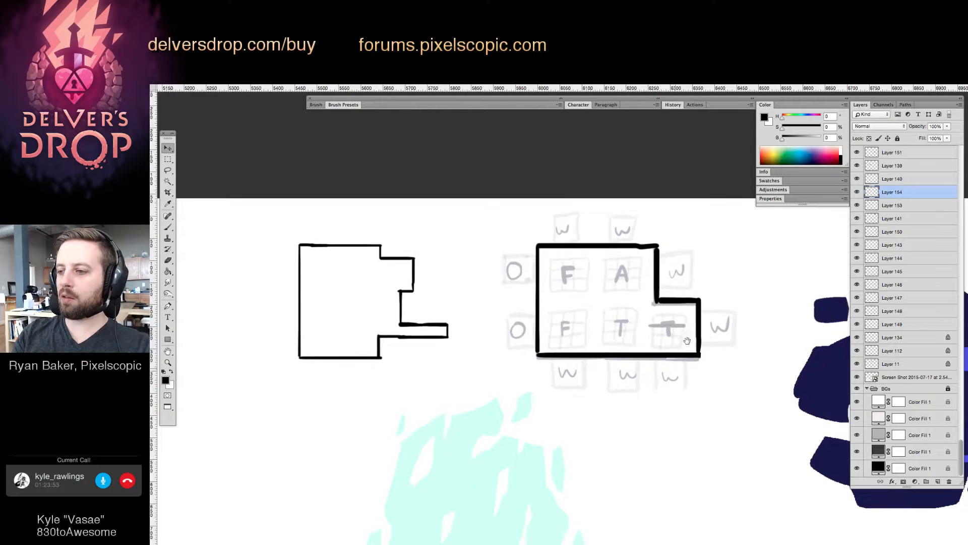
drag(674, 304, 676, 456)
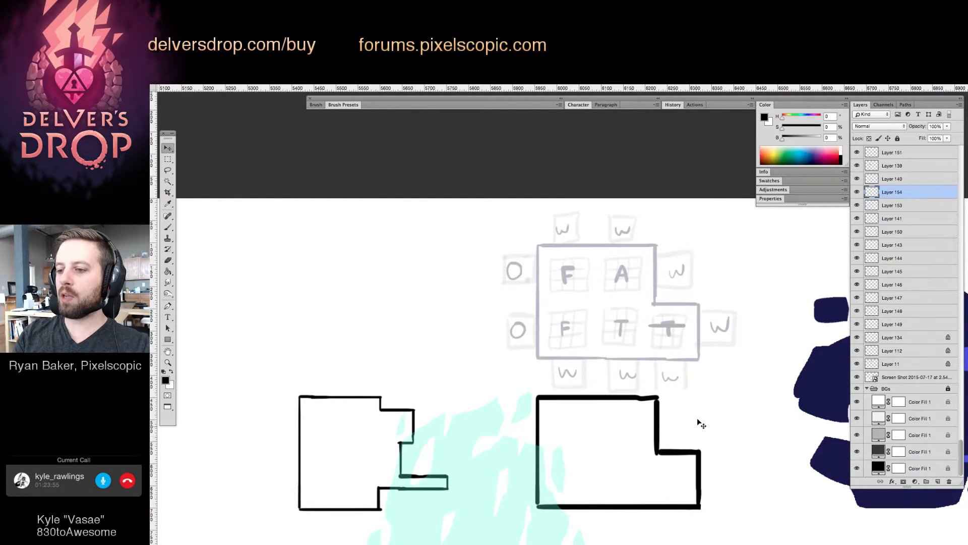
Try erasing the top edge of the L-shaped outline and redrawing it in black.
scroll(701, 404, down, 5)
scroll(701, 403, left, 1)
key(e)
drag(672, 343, 542, 377)
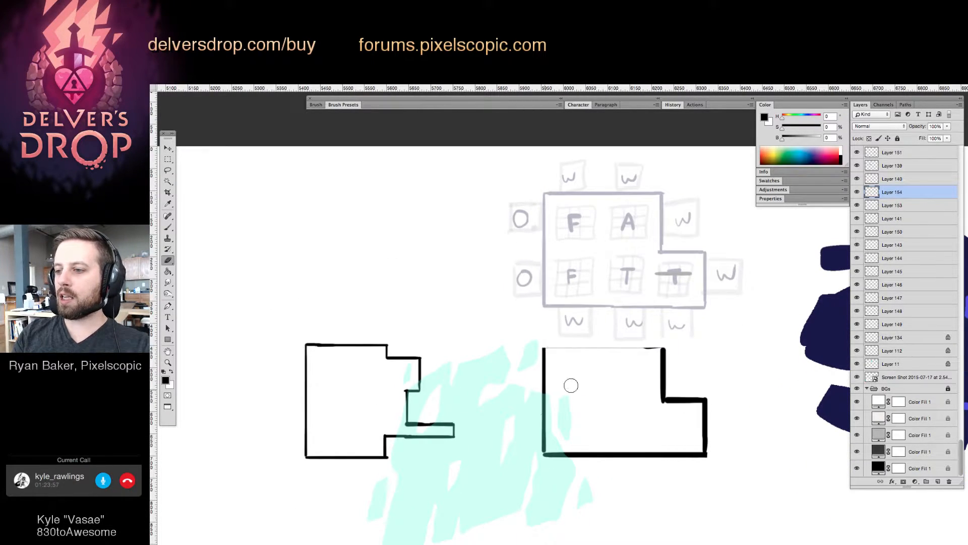
key(b)
drag(663, 348, 546, 405)
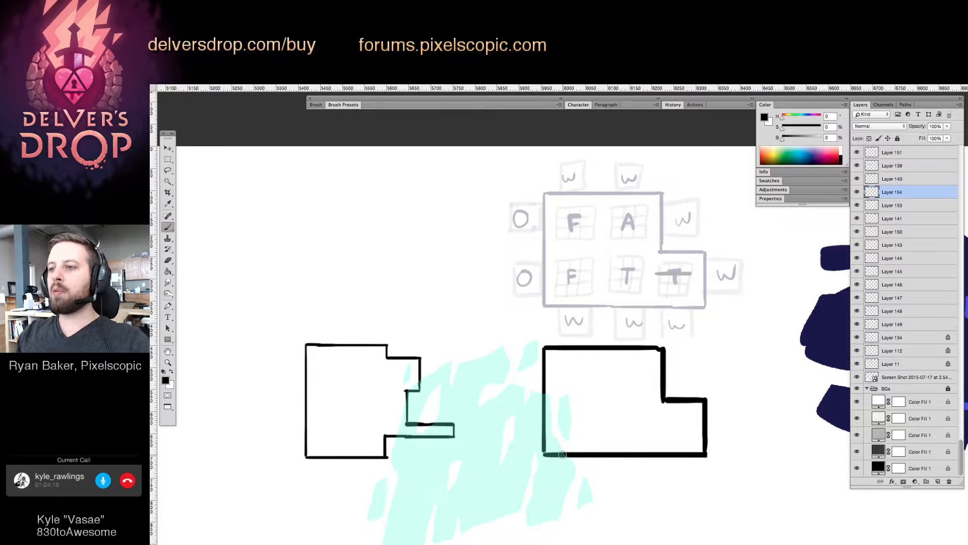
key(z)
drag(690, 386, 638, 402)
key(space)
drag(599, 356, 662, 337)
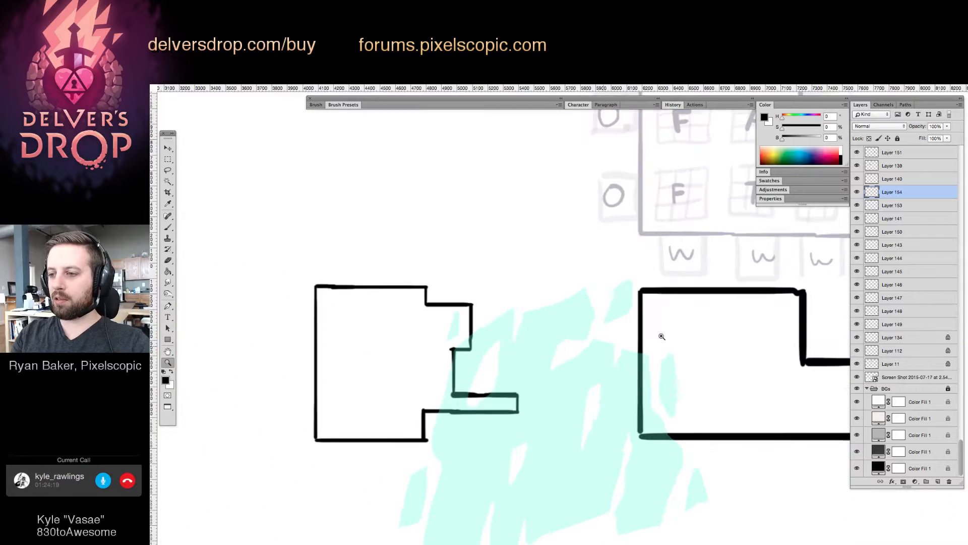
key(v)
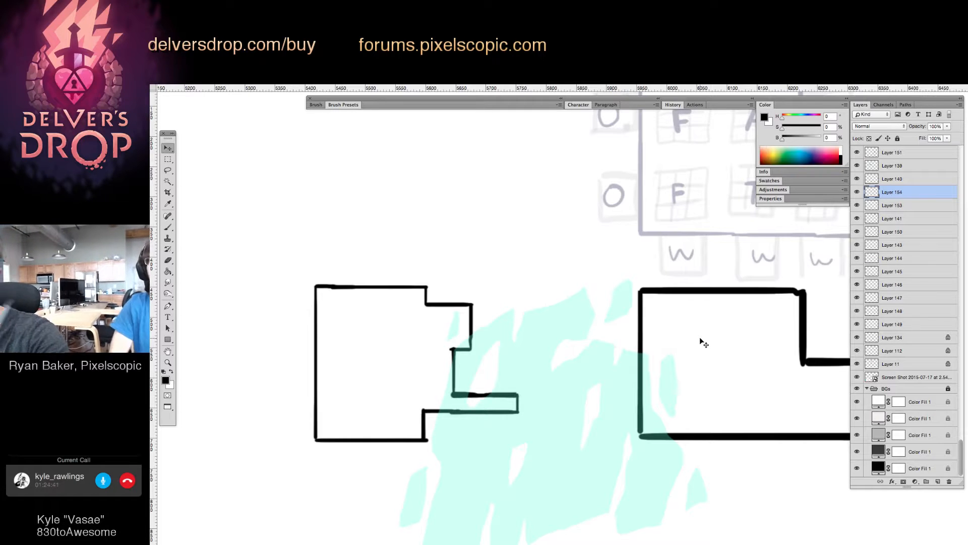
click(400, 234)
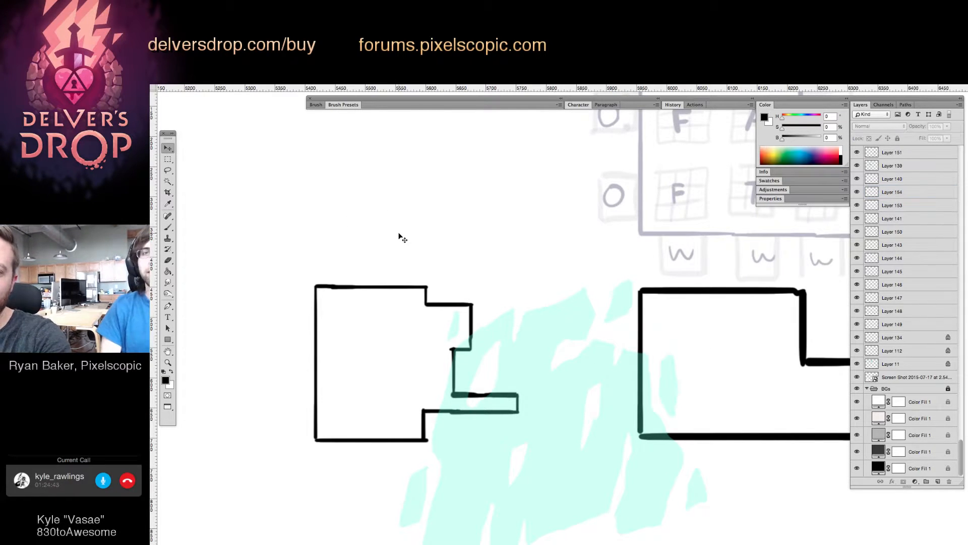
key(b)
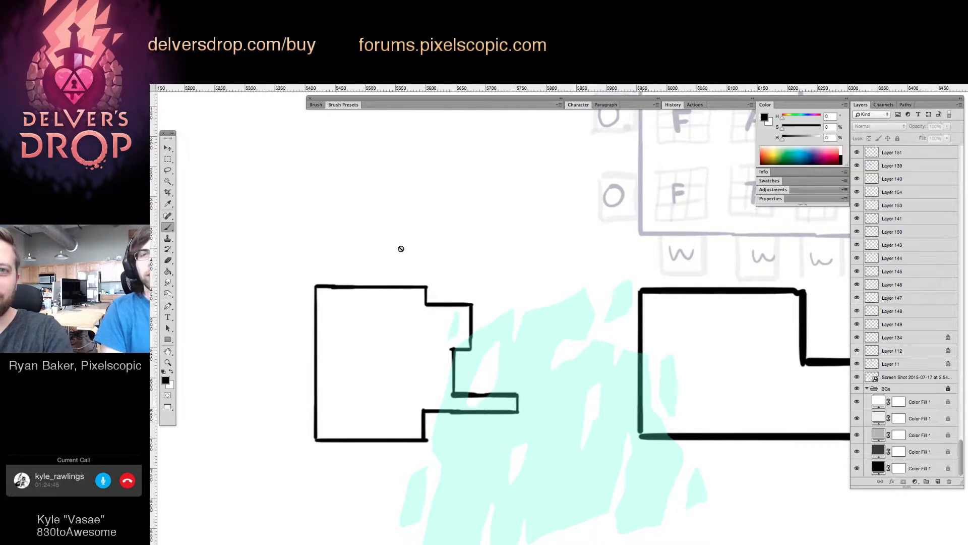
super+click(469, 306)
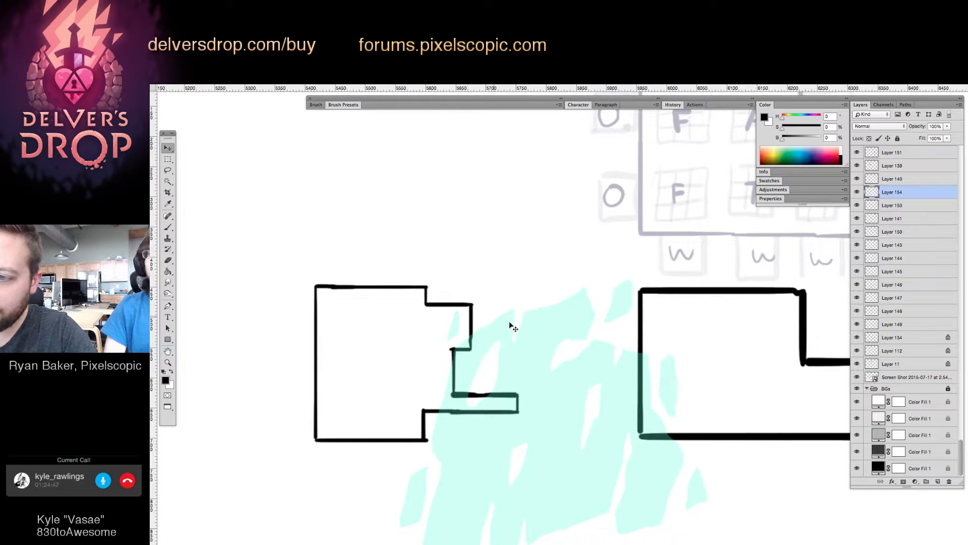
Move both black outlines up and to the left so they line up beside the faded room plan.
drag(584, 359, 517, 372)
mouse_move(663, 371)
mouse_down()
mouse_move(611, 356)
mouse_move(478, 267)
mouse_move(457, 238)
mouse_up()
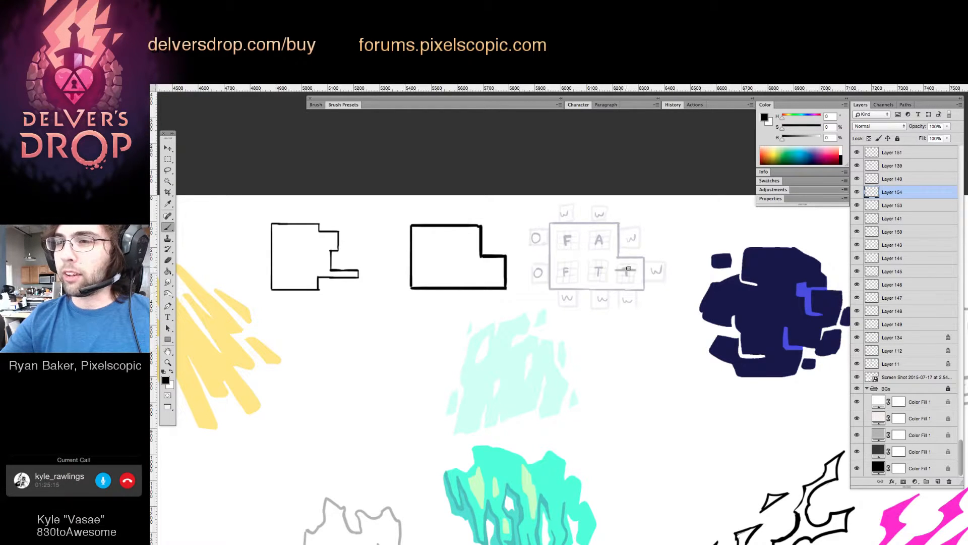
Sketch black wall offsets over the faded plan, around the T cells of the lower row and along the A cell's right side.
drag(624, 271, 632, 271)
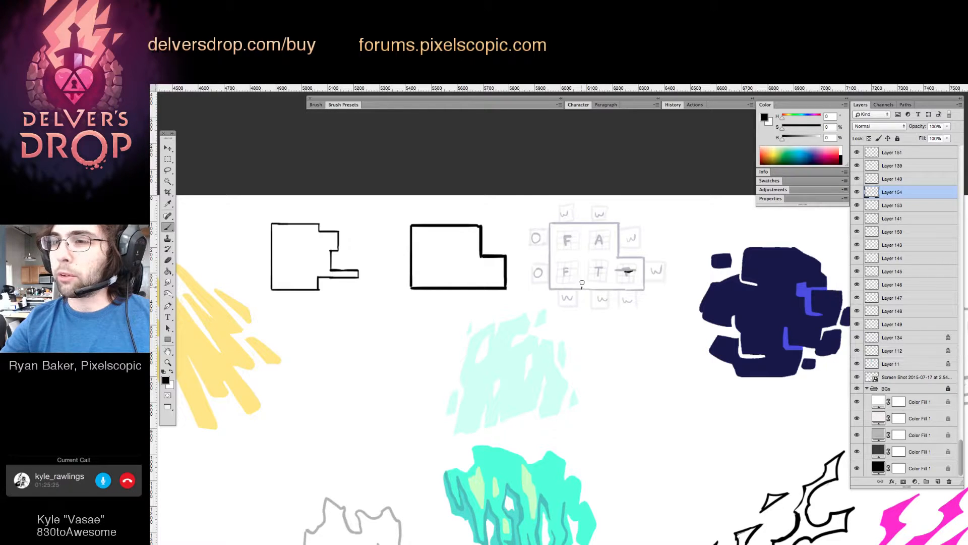
drag(582, 283, 605, 274)
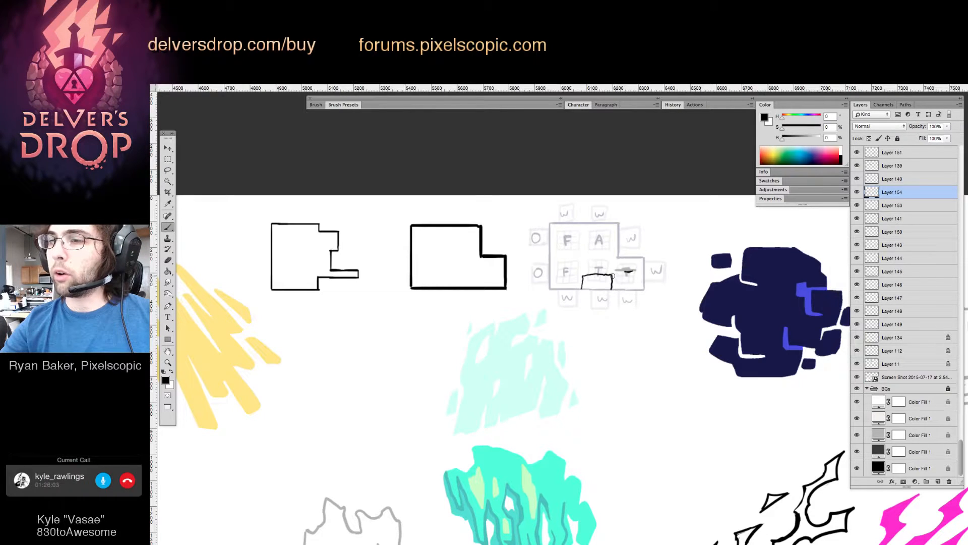
drag(614, 275, 629, 274)
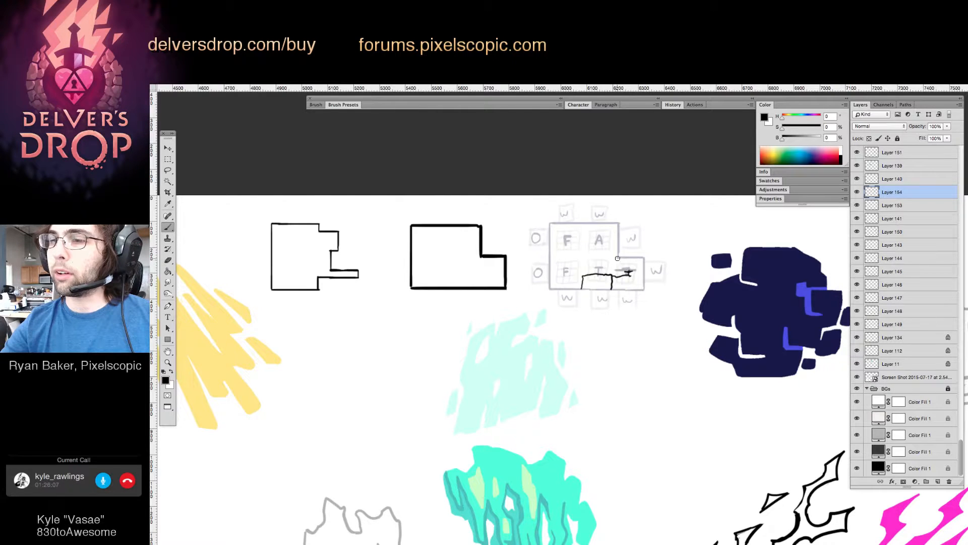
mouse_move(617, 258)
mouse_down()
mouse_move(616, 271)
mouse_move(631, 273)
mouse_up()
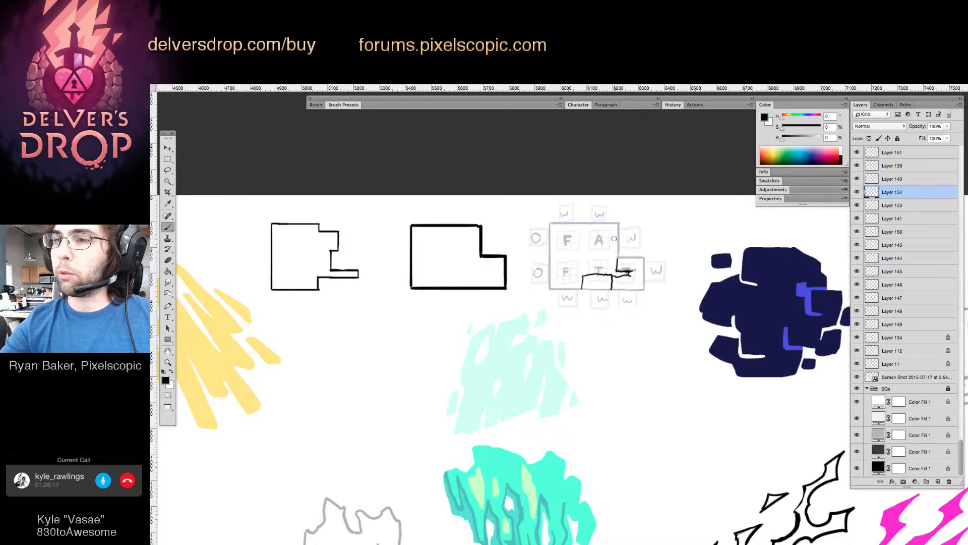
mouse_move(617, 255)
mouse_down()
mouse_move(607, 249)
mouse_move(612, 223)
mouse_up()
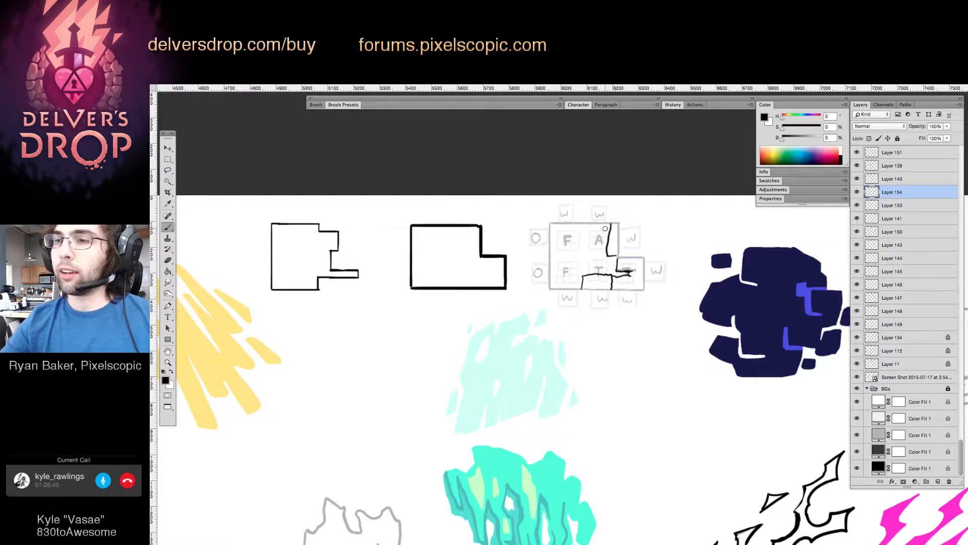
Sketch a tall rectangle below the plan with an I inside and two O marks beside it, plus a jagged-walled version next to it.
mouse_move(605, 325)
mouse_down()
mouse_move(633, 322)
mouse_move(632, 409)
mouse_move(605, 339)
mouse_move(603, 407)
mouse_move(633, 409)
mouse_up()
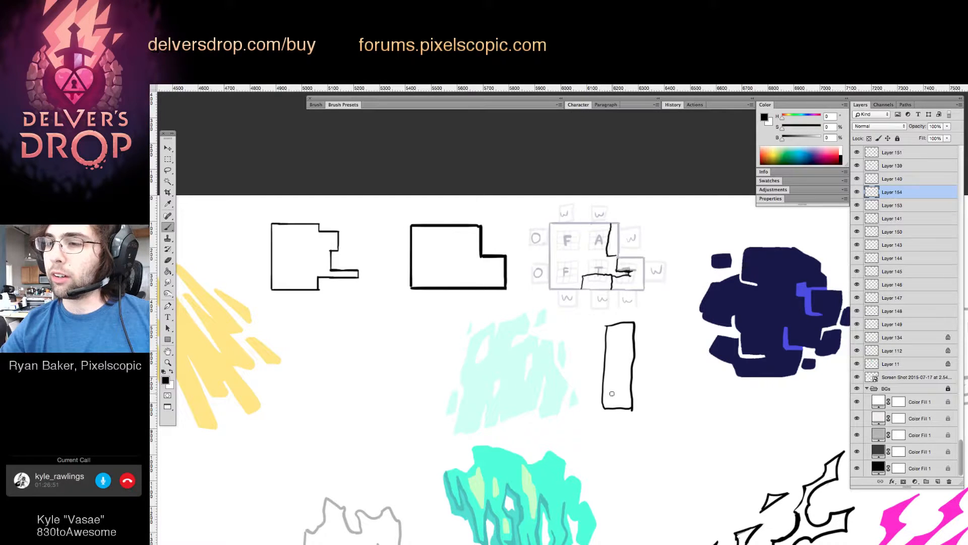
drag(644, 393, 638, 396)
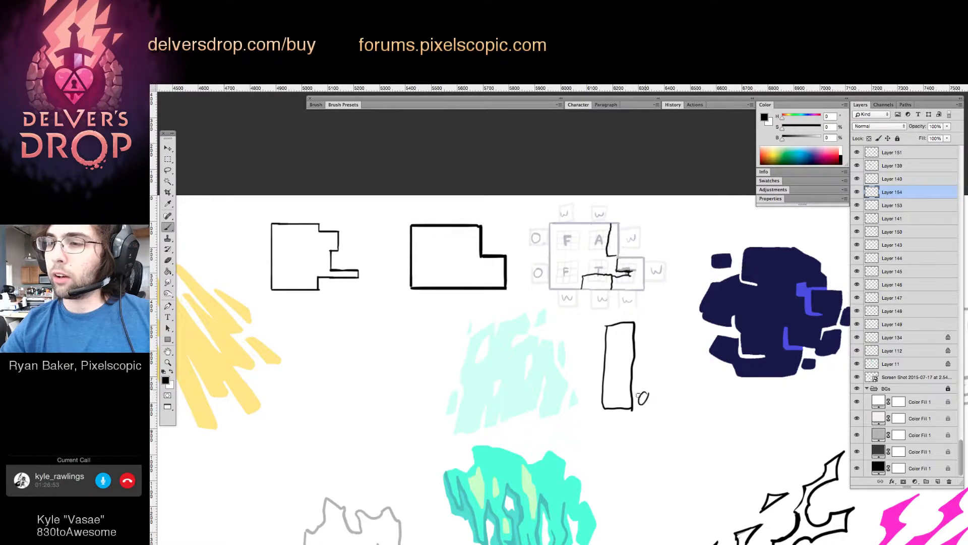
drag(647, 337, 646, 341)
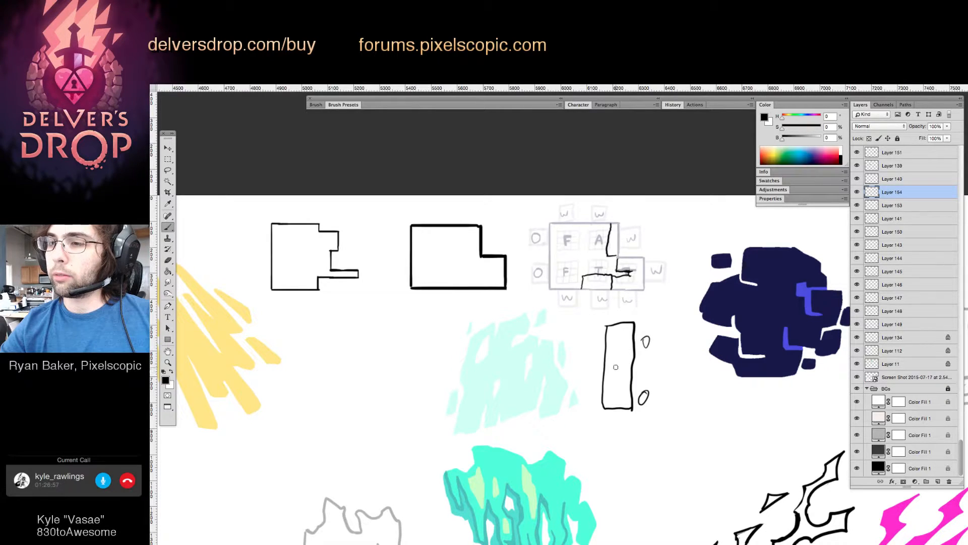
mouse_move(614, 367)
mouse_down()
mouse_move(626, 364)
mouse_move(625, 379)
mouse_up()
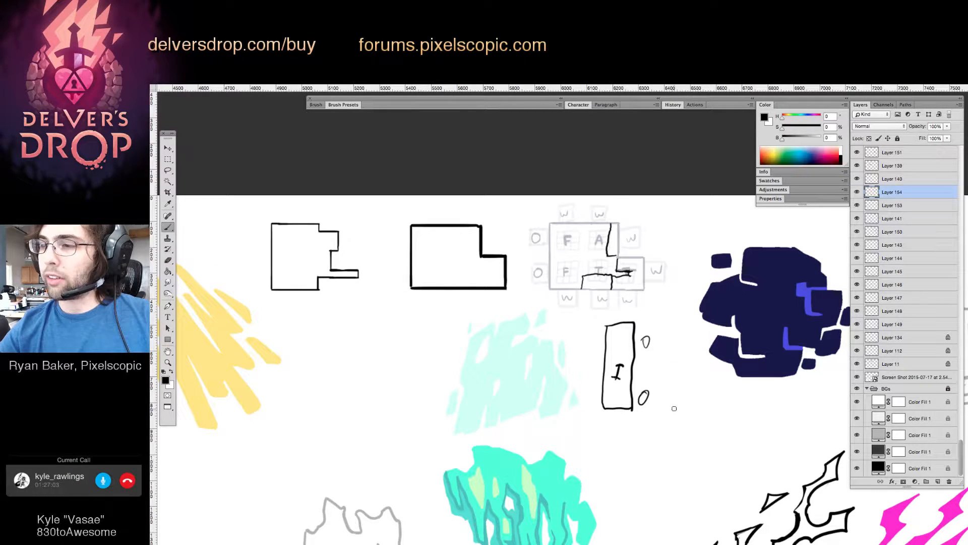
mouse_move(675, 408)
mouse_down()
mouse_move(683, 350)
mouse_move(671, 330)
mouse_move(701, 328)
mouse_move(706, 362)
mouse_move(691, 394)
mouse_move(703, 404)
mouse_move(675, 411)
mouse_up()
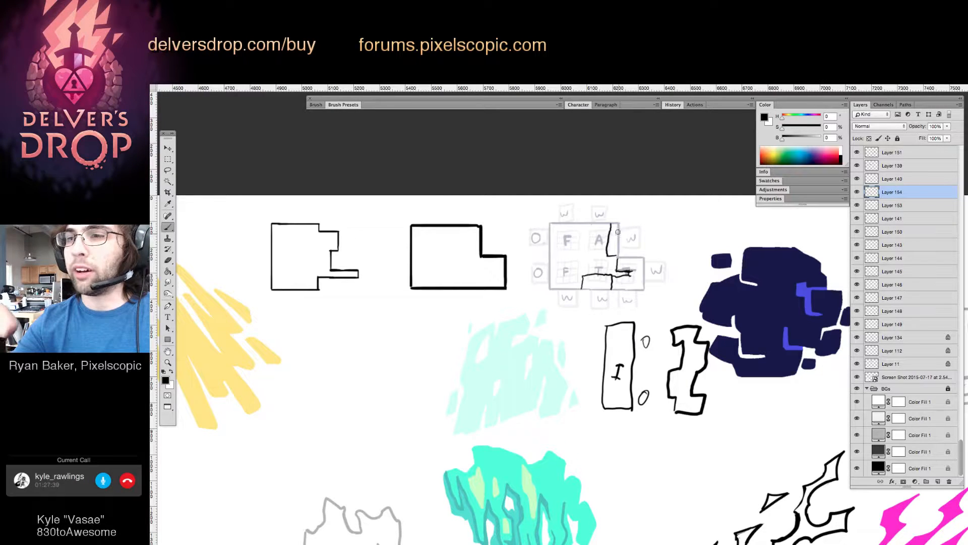
Add a black recess at the A cell's right wall and a protruding wall line around the two O cells on the plan's left.
mouse_move(618, 231)
mouse_down()
mouse_move(607, 238)
mouse_move(616, 251)
mouse_up()
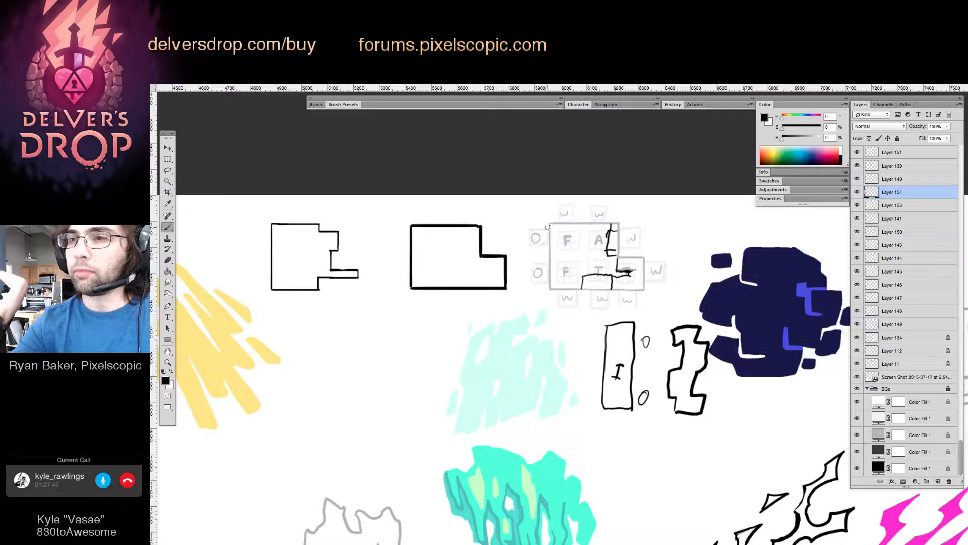
mouse_move(547, 228)
mouse_down()
mouse_move(538, 241)
mouse_move(548, 232)
mouse_up()
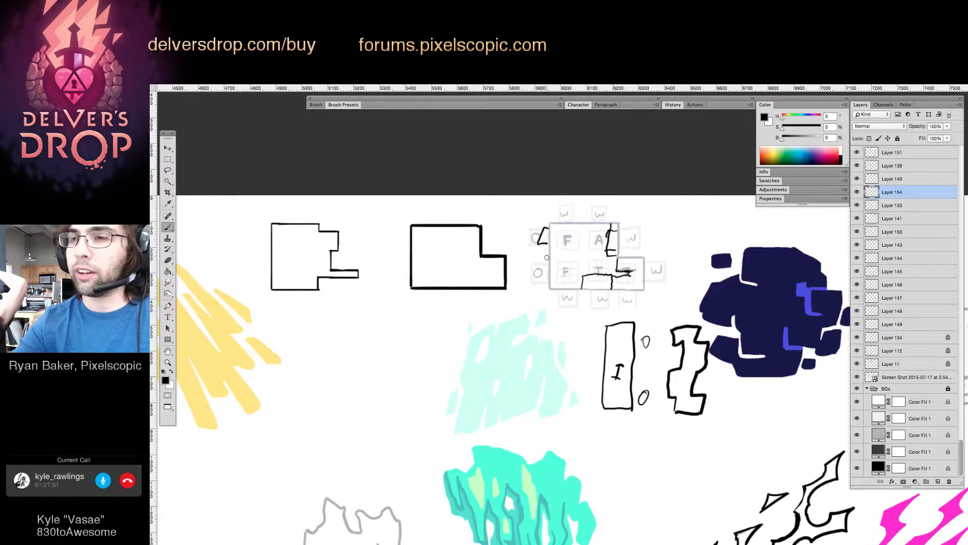
mouse_move(540, 241)
mouse_down()
mouse_move(538, 272)
mouse_move(549, 285)
mouse_up()
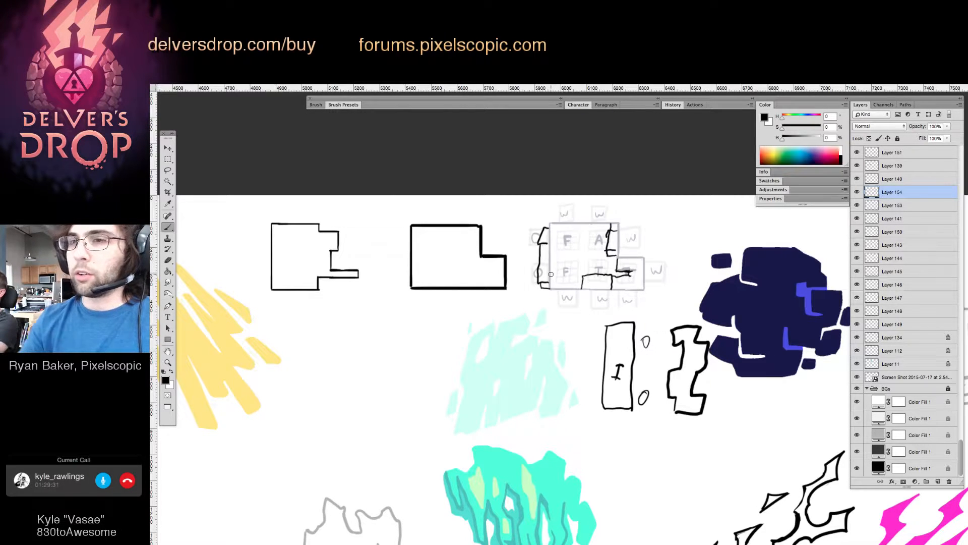
Letter the L-shaped outline with small marks including f, i, t and b, and add short marks outside its walls and near the plan.
drag(448, 255, 456, 252)
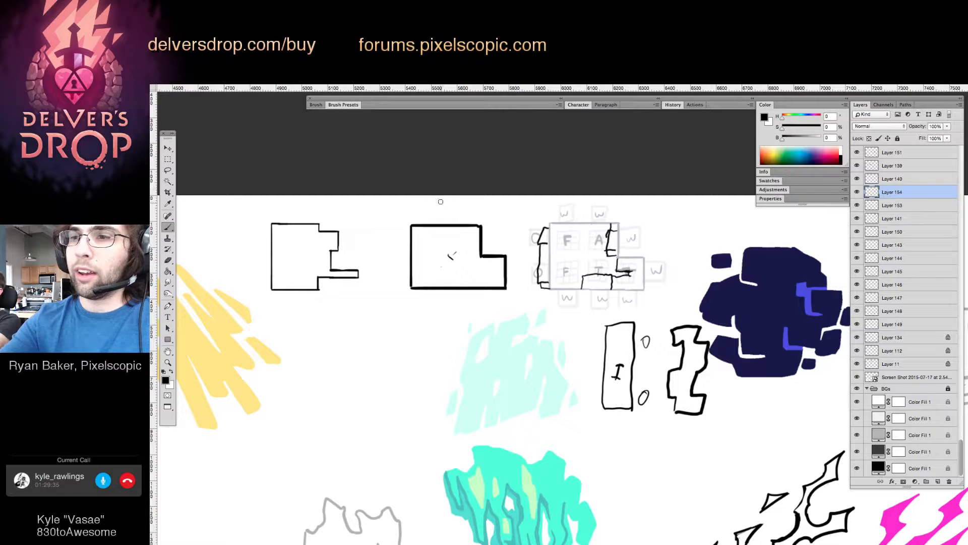
drag(440, 201, 459, 201)
drag(528, 215, 536, 210)
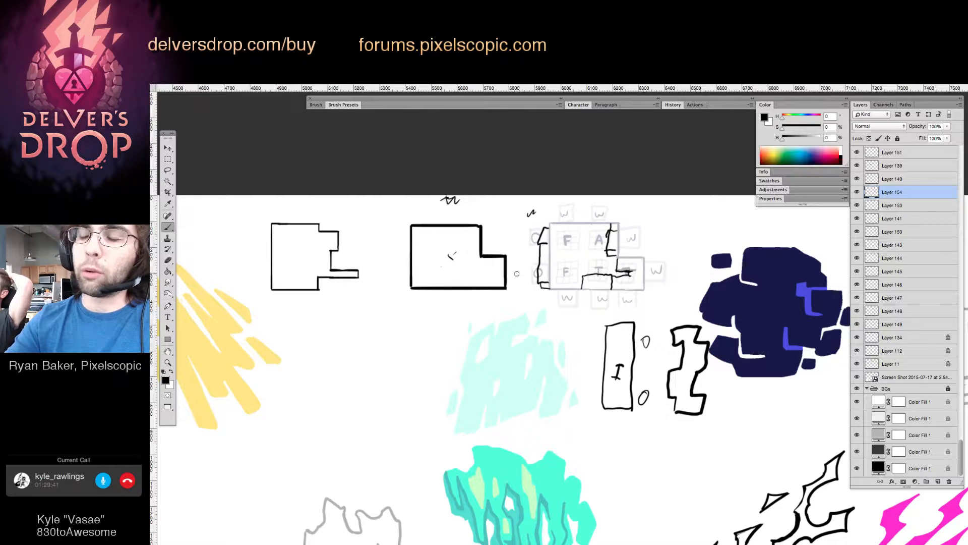
mouse_move(436, 255)
mouse_down()
mouse_move(440, 242)
mouse_move(454, 243)
mouse_move(421, 284)
mouse_move(483, 284)
mouse_up()
click(422, 272)
drag(420, 230, 422, 234)
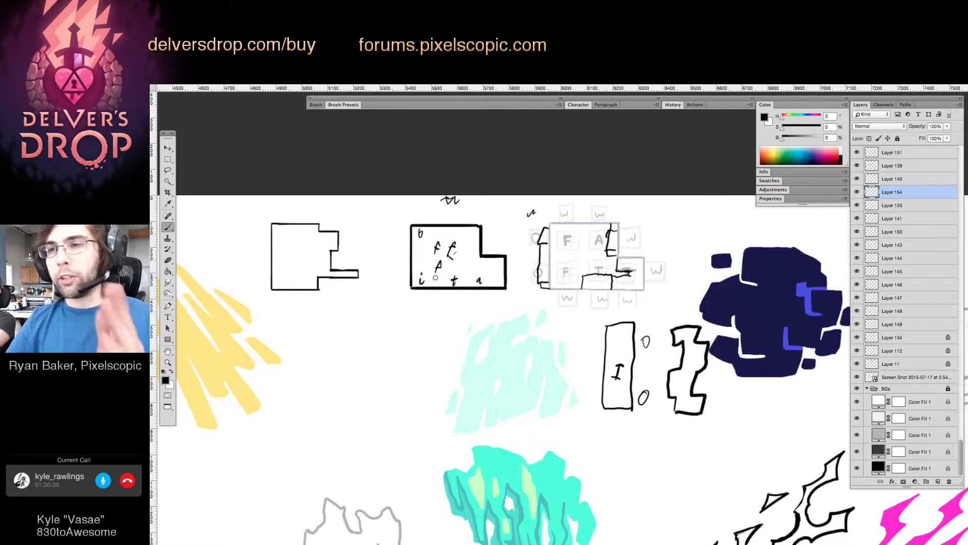
drag(404, 233, 406, 239)
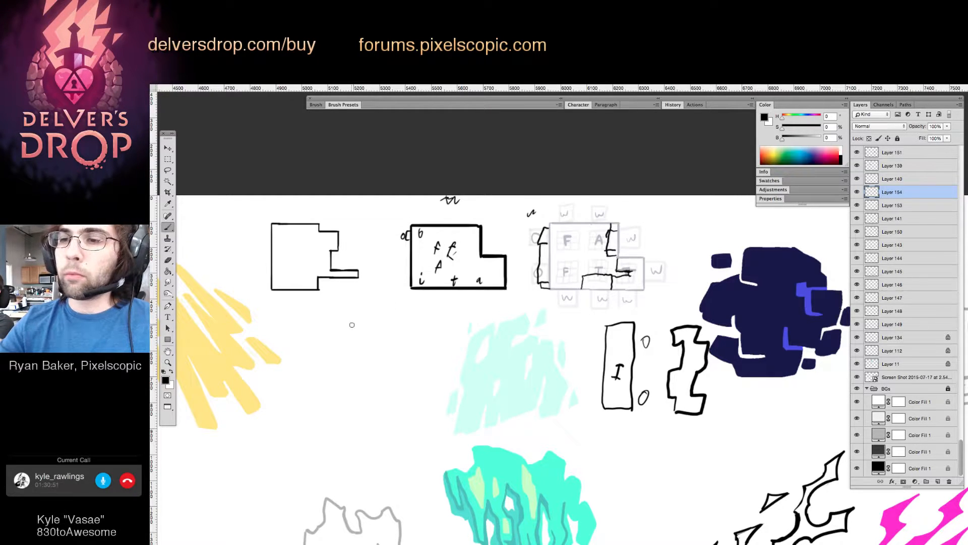
Sketch a small box with two O marks below the outlines, two f labels above it, and the numbers 7, 5 and 3 around it.
mouse_move(352, 324)
mouse_down()
mouse_move(365, 341)
mouse_move(382, 339)
mouse_move(384, 327)
mouse_move(356, 325)
mouse_move(357, 304)
mouse_move(407, 309)
mouse_up()
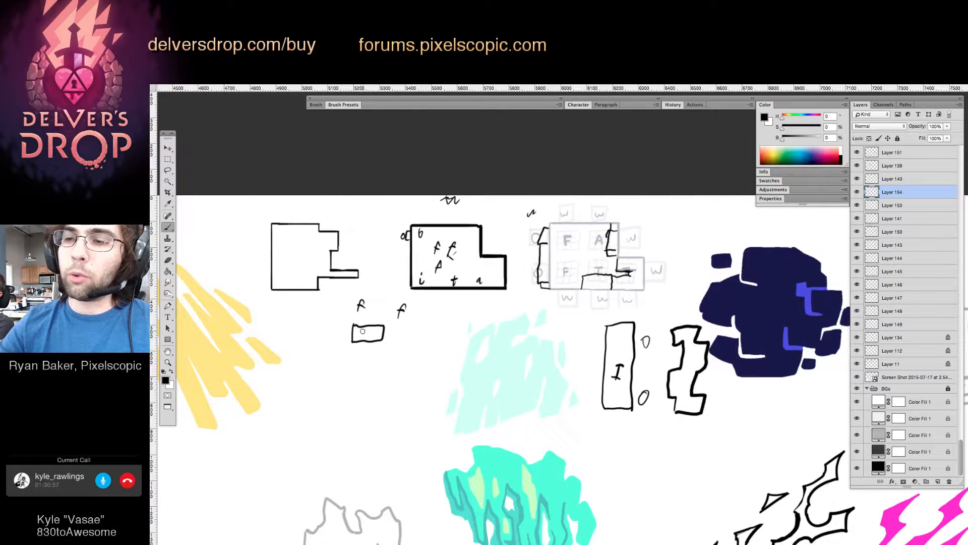
mouse_move(359, 330)
mouse_down()
mouse_move(375, 328)
mouse_move(363, 329)
mouse_up()
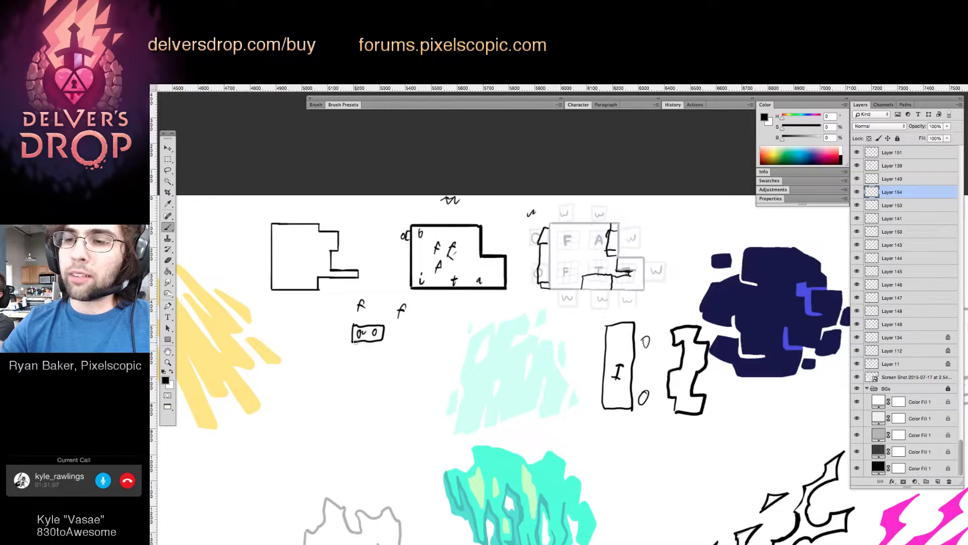
mouse_move(353, 342)
mouse_down()
mouse_move(359, 350)
mouse_move(378, 342)
mouse_move(366, 362)
mouse_up()
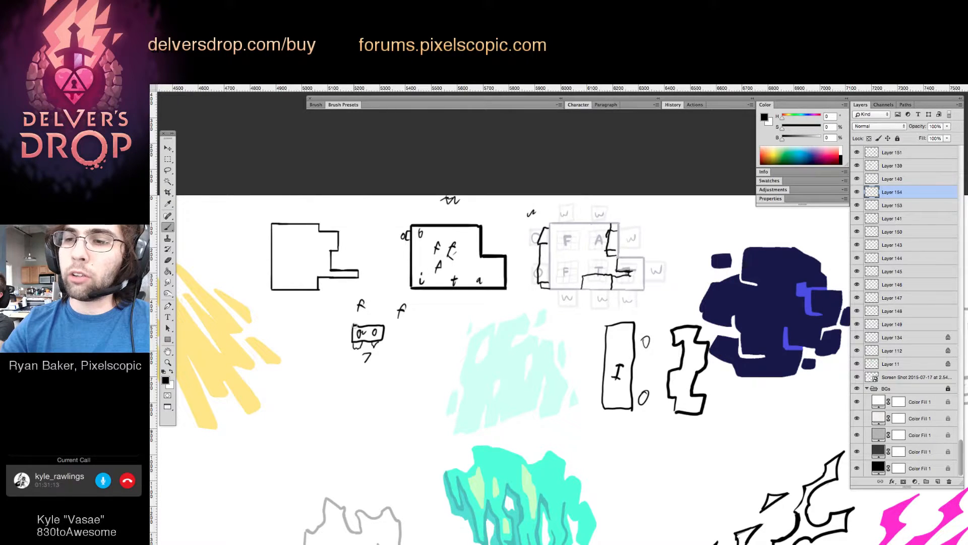
drag(379, 328, 378, 341)
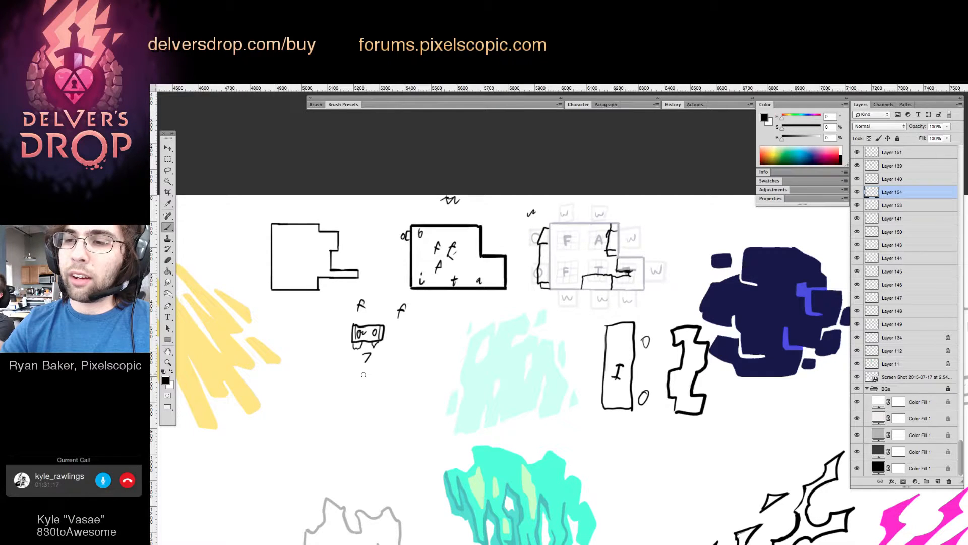
mouse_move(361, 375)
mouse_down()
mouse_move(359, 390)
mouse_move(369, 374)
mouse_up()
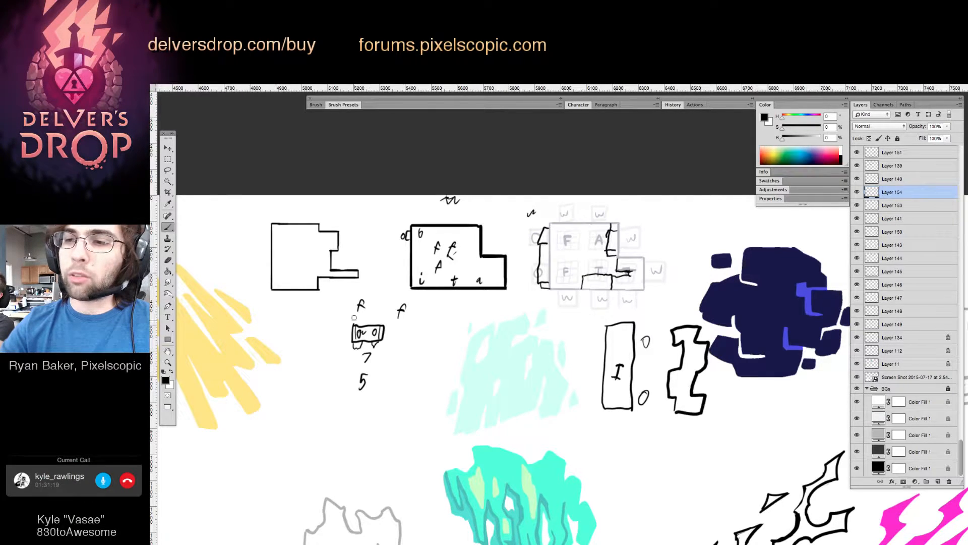
drag(342, 328, 342, 337)
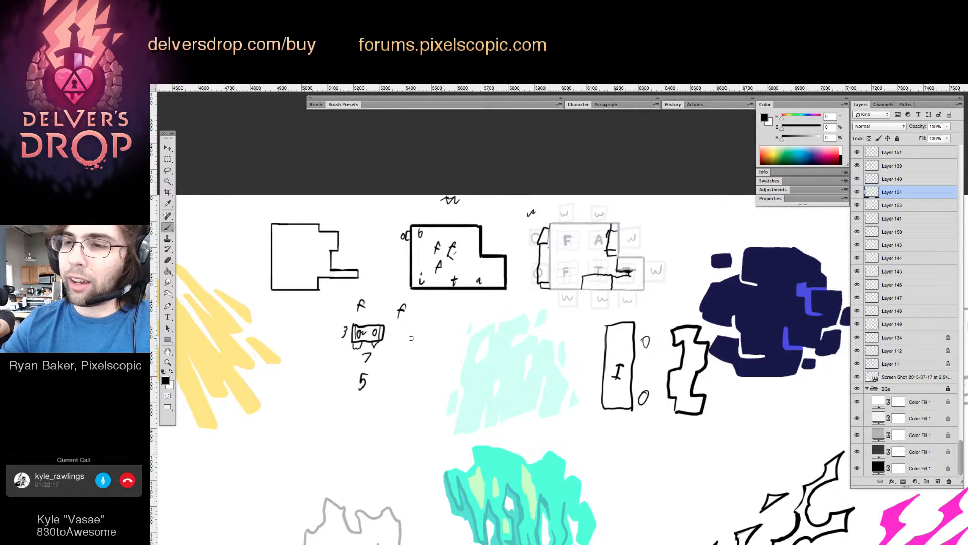
Sketch a square marked D beside the small box, with a row of three W marks above it and the middle W boxed.
drag(410, 330, 421, 330)
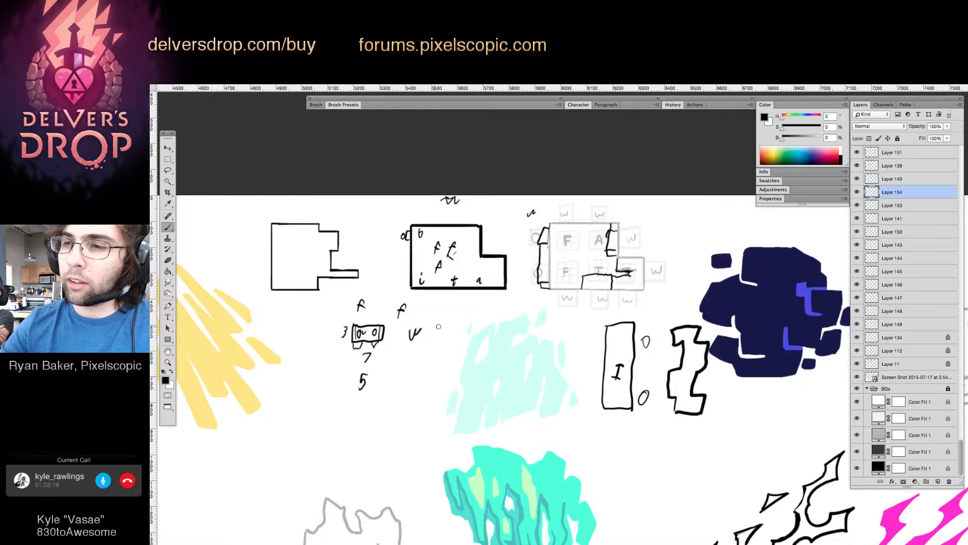
mouse_move(431, 362)
mouse_down()
mouse_move(441, 335)
mouse_move(470, 331)
mouse_up()
mouse_move(426, 355)
mouse_down()
mouse_move(436, 353)
mouse_move(420, 359)
mouse_move(419, 373)
mouse_move(449, 374)
mouse_move(452, 341)
mouse_move(418, 338)
mouse_move(446, 339)
mouse_move(447, 320)
mouse_move(434, 322)
mouse_move(427, 352)
mouse_move(439, 358)
mouse_move(433, 346)
mouse_move(444, 343)
mouse_move(443, 352)
mouse_move(448, 339)
mouse_move(437, 347)
mouse_up()
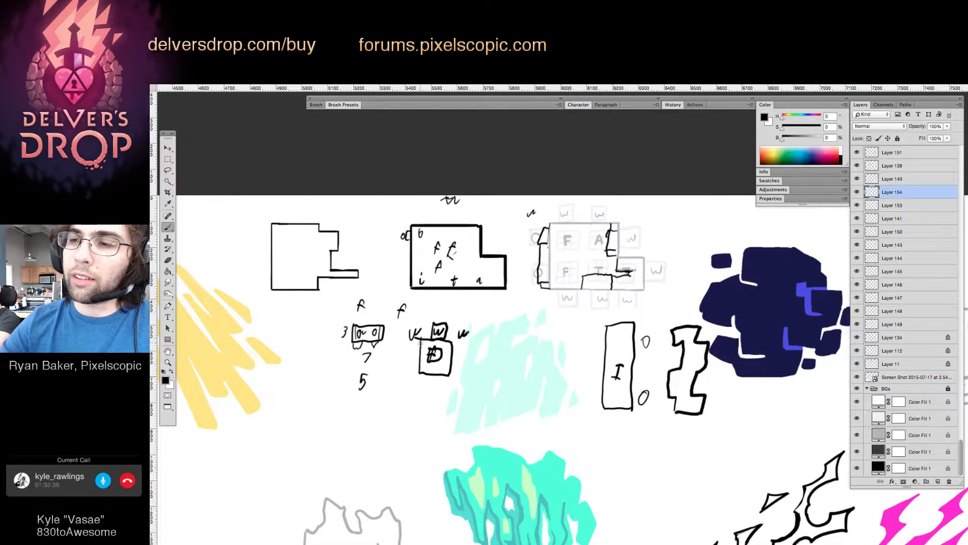
mouse_move(421, 344)
mouse_down()
mouse_move(451, 347)
mouse_move(421, 344)
mouse_up()
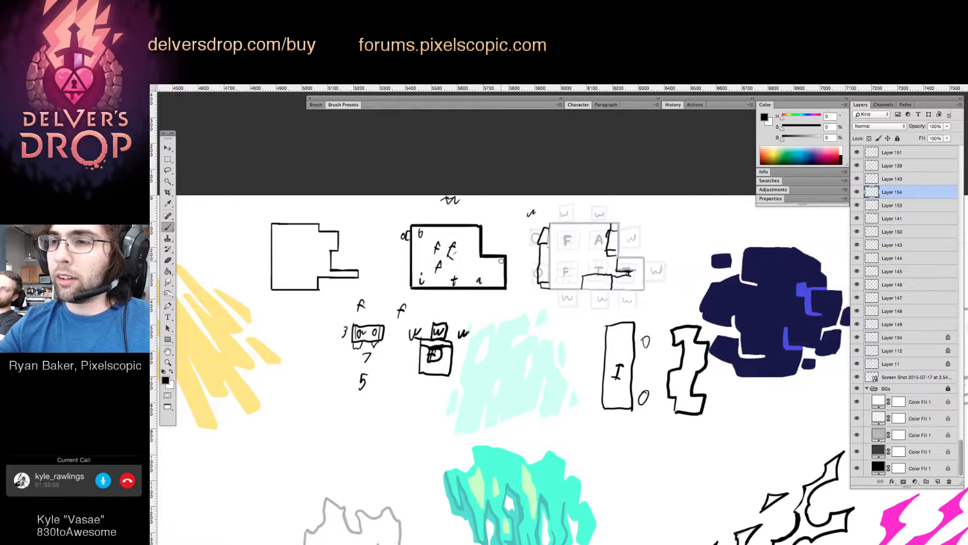
Mark two x spots in the L-shaped outline, boxing the upper one, and sketch connectors ending in vertical bars beyond both outlines' right ends.
drag(492, 266, 493, 274)
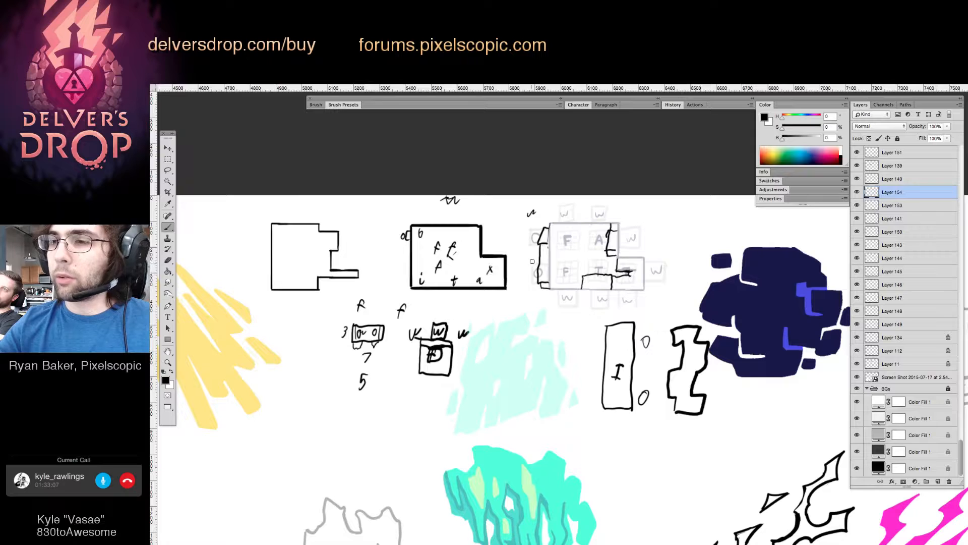
mouse_move(523, 227)
mouse_down()
mouse_move(519, 290)
mouse_move(519, 263)
mouse_move(519, 277)
mouse_move(503, 276)
mouse_move(524, 270)
mouse_move(519, 278)
mouse_up()
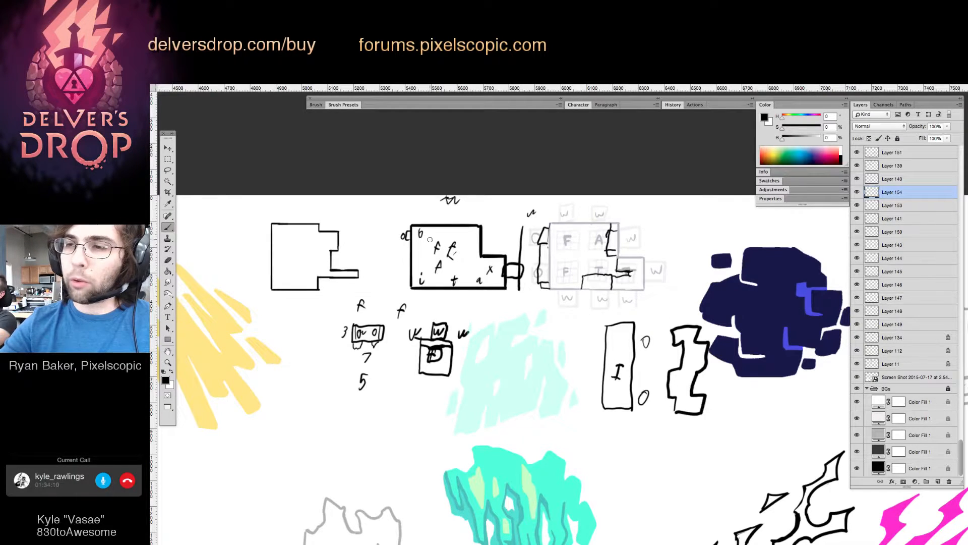
mouse_move(420, 242)
mouse_down()
mouse_move(418, 263)
mouse_move(435, 263)
mouse_move(426, 240)
mouse_move(432, 260)
mouse_move(422, 261)
mouse_up()
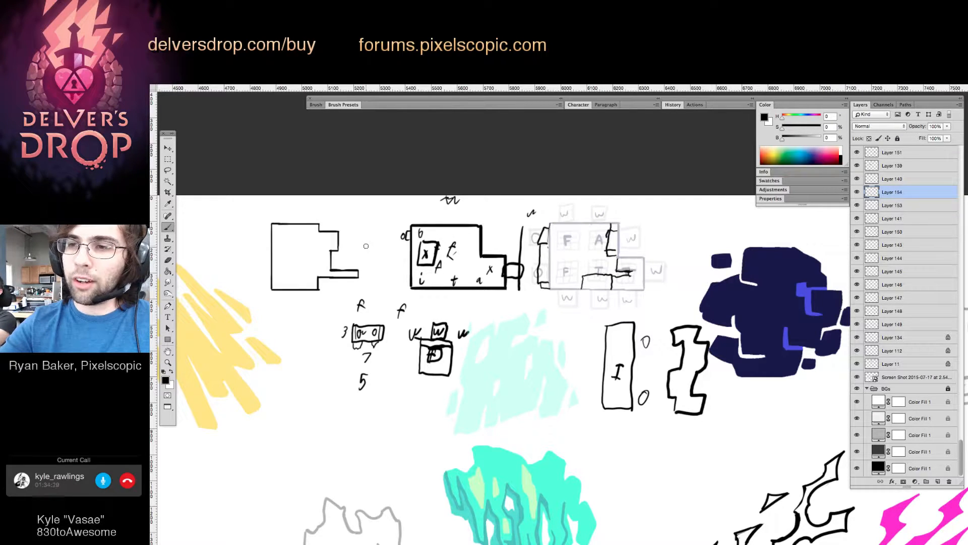
mouse_move(358, 255)
mouse_down()
mouse_move(381, 251)
mouse_move(357, 257)
mouse_move(382, 267)
mouse_up()
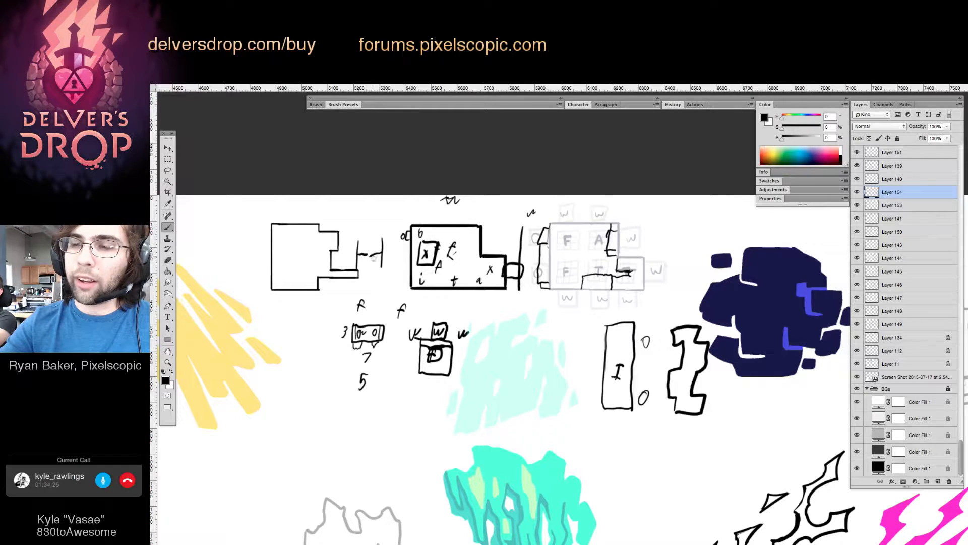
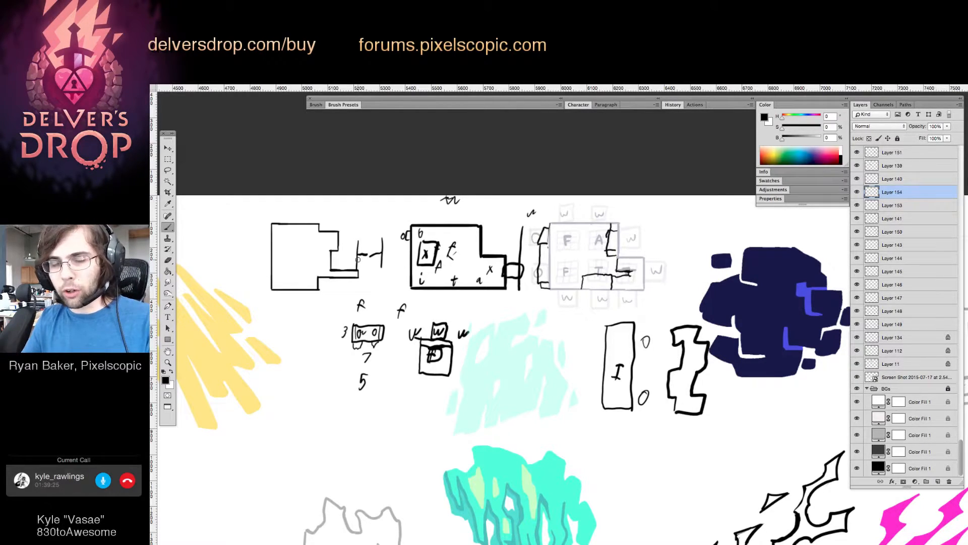
key(super+Tab)
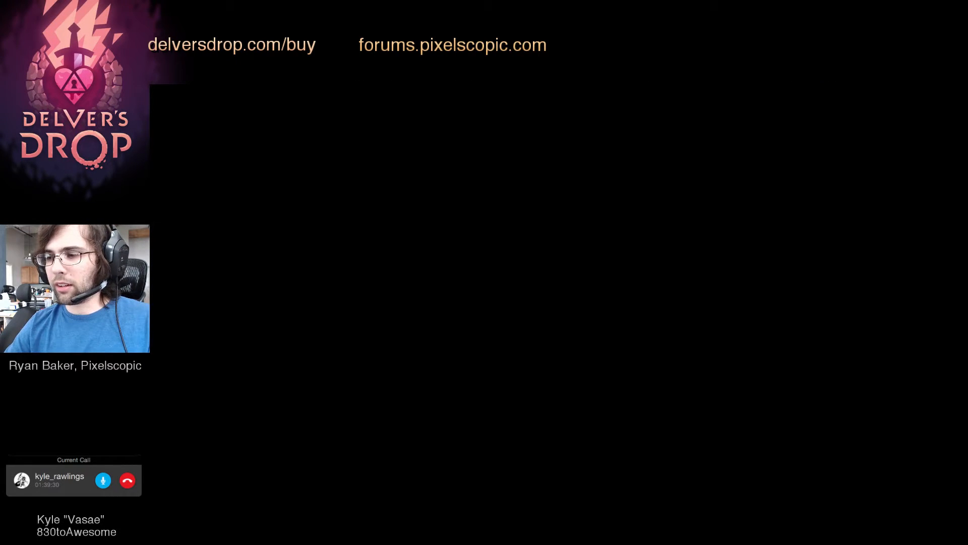
key(super+Tab)
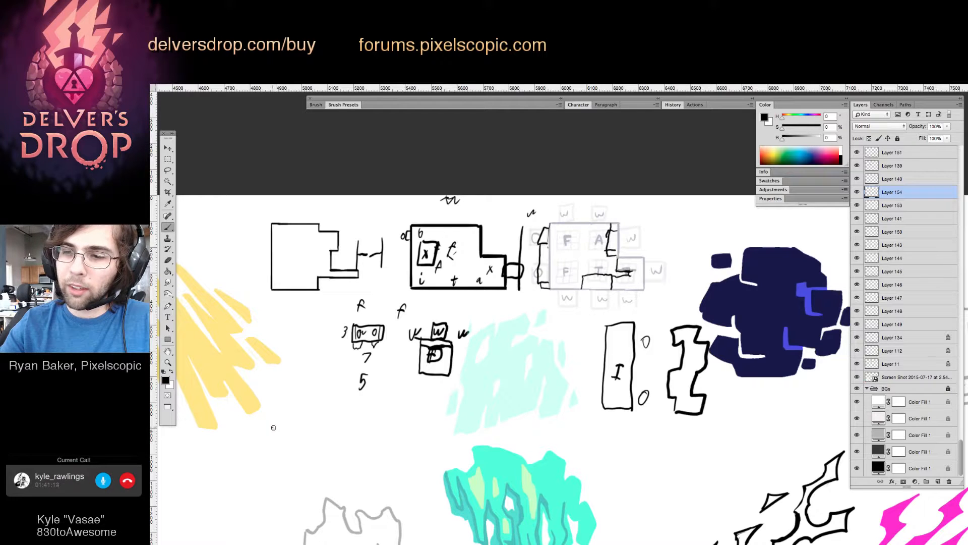
Sketch two parallel stepped wall lines below the outlines, and a small gridded square enclosed in a larger gridded box under the left outline.
mouse_move(273, 427)
mouse_down()
mouse_move(406, 419)
mouse_move(421, 420)
mouse_move(420, 430)
mouse_up()
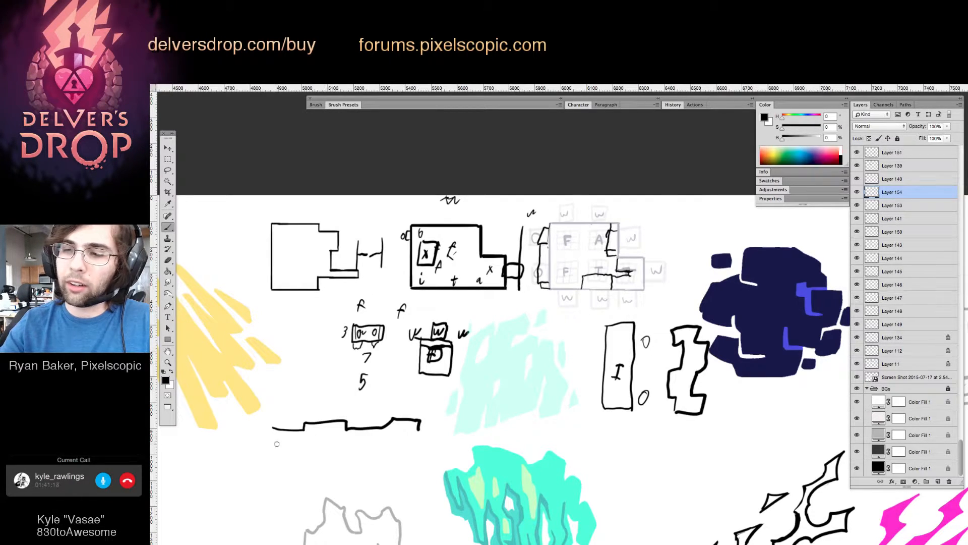
mouse_move(270, 443)
mouse_down()
mouse_move(309, 449)
mouse_move(306, 438)
mouse_move(332, 437)
mouse_move(368, 450)
mouse_move(410, 437)
mouse_up()
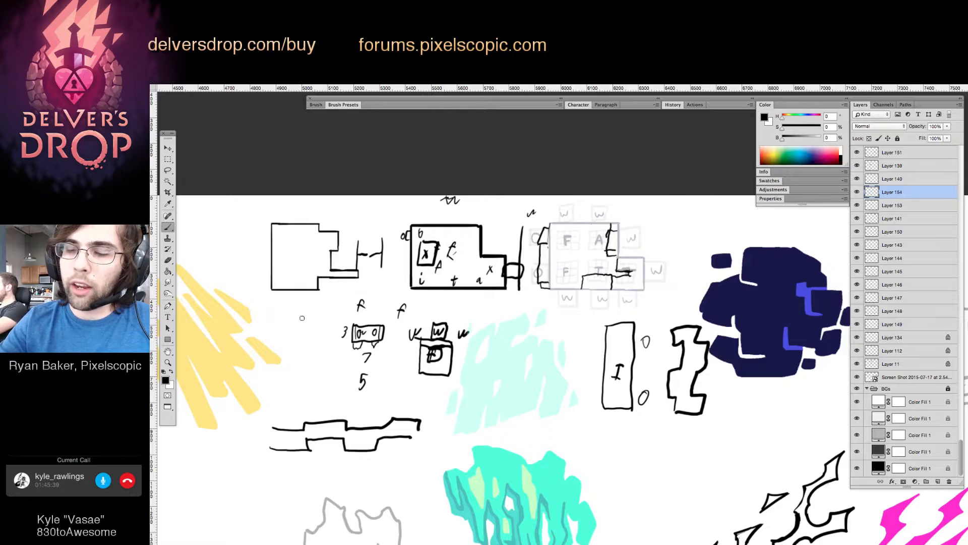
mouse_move(300, 314)
mouse_down()
mouse_move(300, 338)
mouse_move(319, 335)
mouse_move(308, 311)
mouse_move(320, 309)
mouse_move(320, 336)
mouse_up()
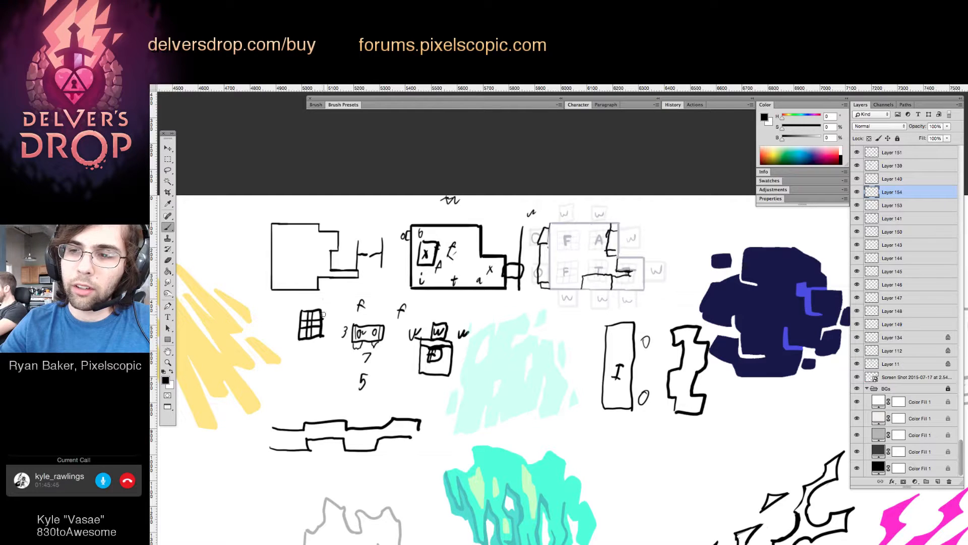
drag(293, 300, 291, 346)
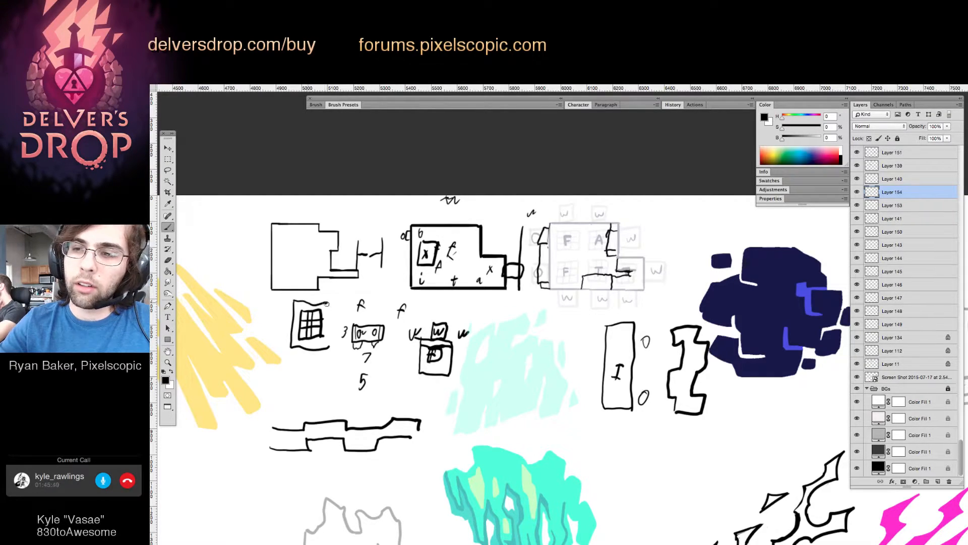
drag(327, 303, 327, 345)
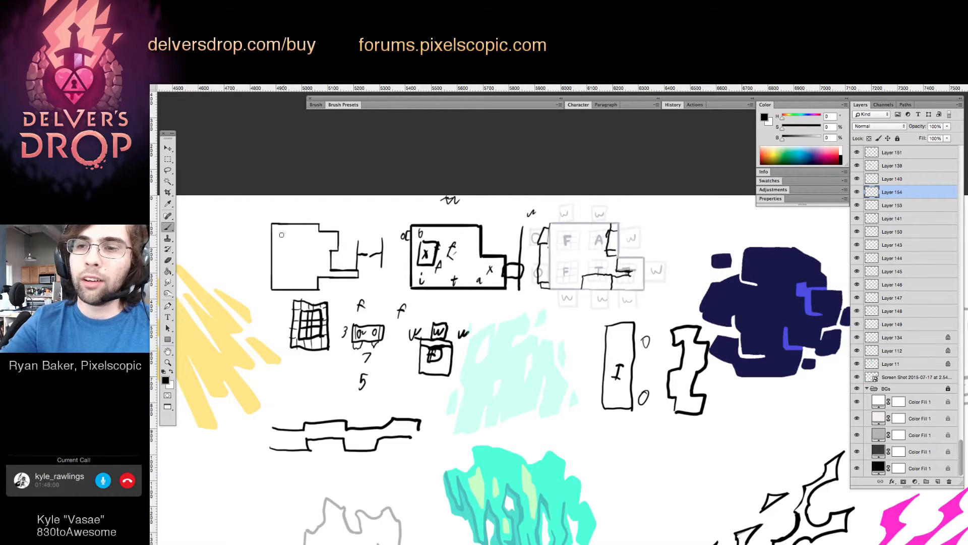
Draw a small square in the upper-left part of the left outline and add small marks inside it.
mouse_move(280, 233)
mouse_down()
mouse_move(280, 262)
mouse_move(296, 261)
mouse_move(278, 235)
mouse_up()
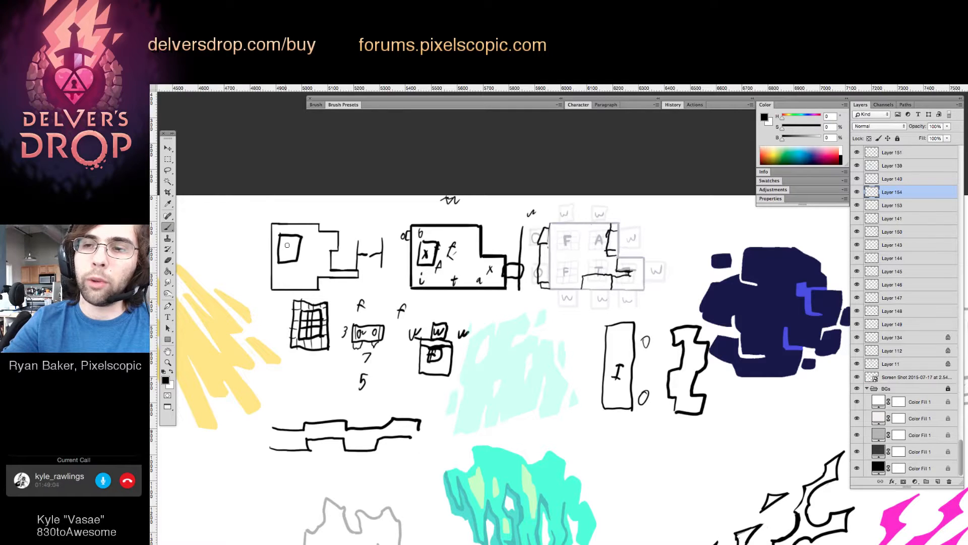
mouse_move(285, 243)
mouse_down()
mouse_move(288, 254)
mouse_move(286, 244)
mouse_up()
drag(290, 239, 286, 245)
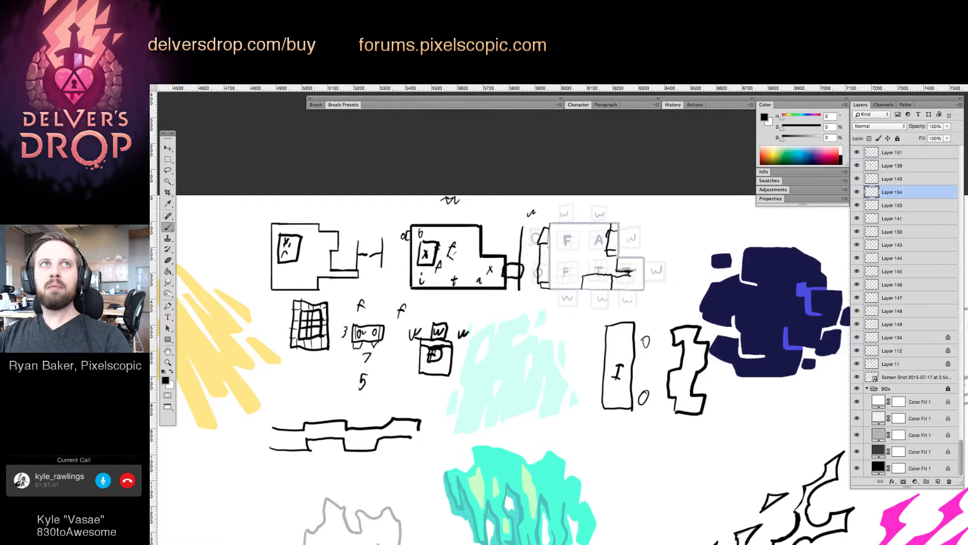
key(Tab)
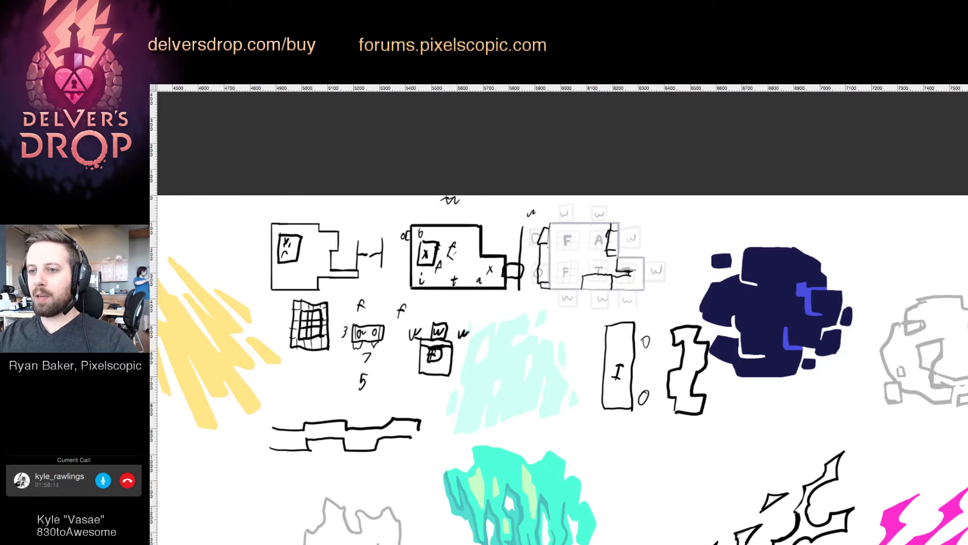
key(Tab)
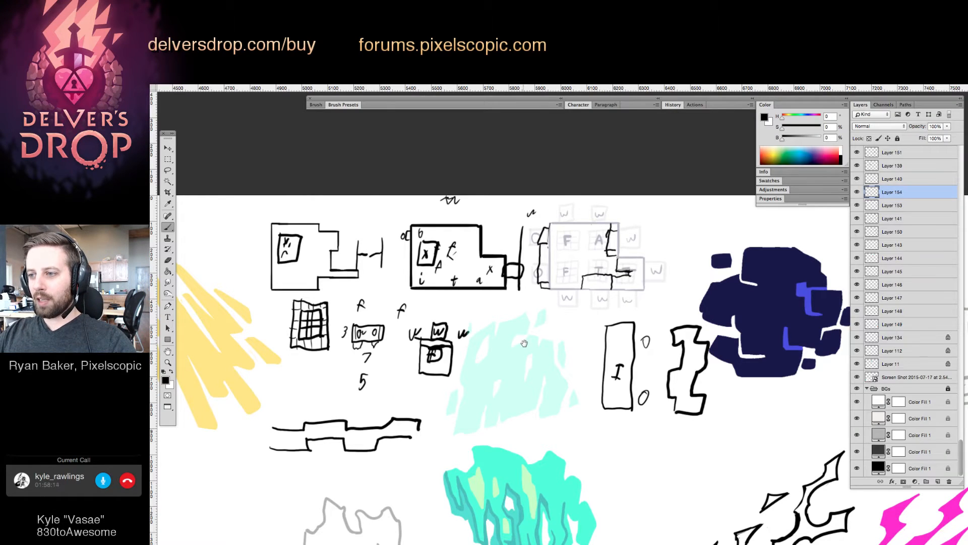
Erase the small marked square inside the left outline and the connector bars beside its right end.
drag(479, 338, 531, 339)
key(z)
drag(483, 285, 492, 285)
mouse_move(414, 284)
mouse_down()
mouse_move(439, 287)
mouse_move(402, 286)
mouse_up()
key(v)
key(super+z)
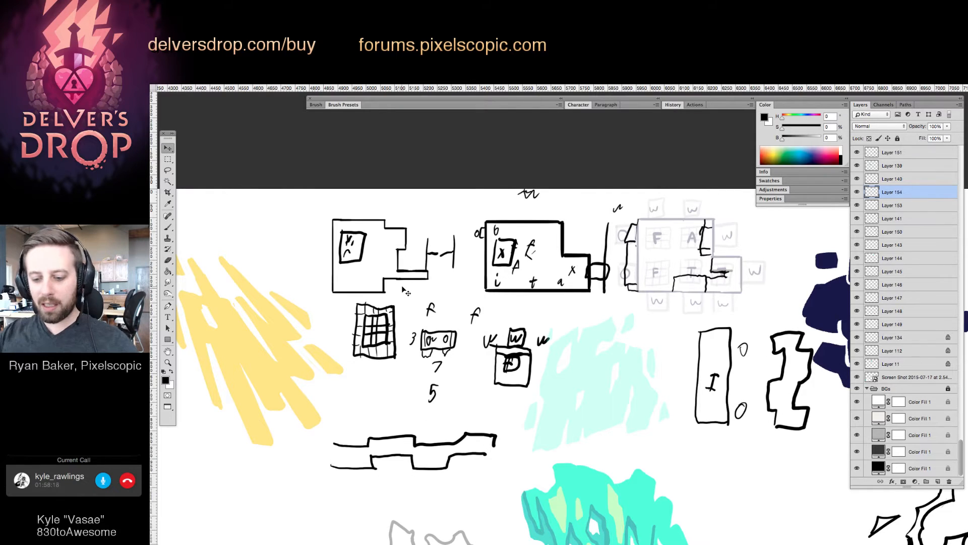
key(m)
drag(334, 226, 374, 269)
key(Delete)
drag(419, 226, 467, 263)
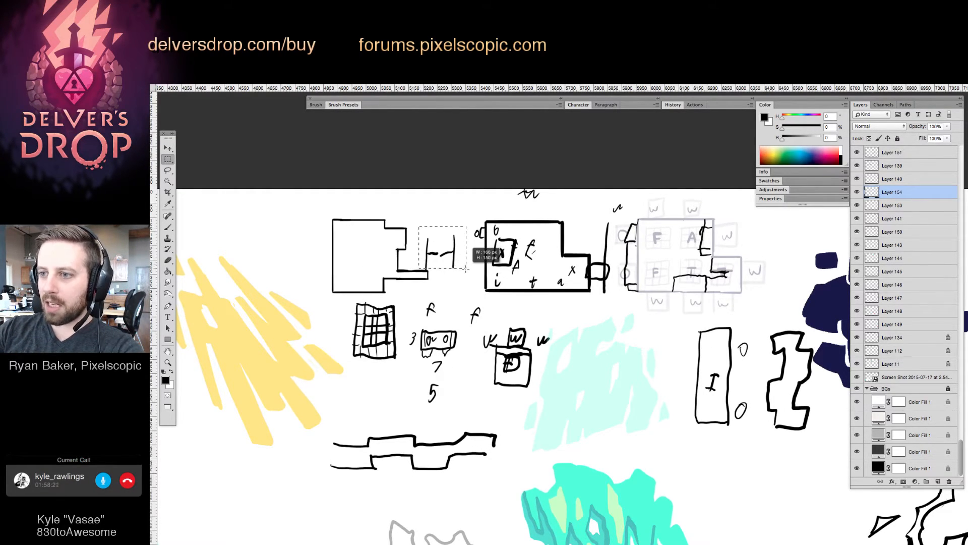
key(Delete)
Erase the sketches and numbers below the two outlines and the letters and marks inside the L-shaped outline.
mouse_move(336, 297)
mouse_down()
mouse_move(492, 353)
mouse_move(534, 391)
mouse_move(552, 502)
mouse_up()
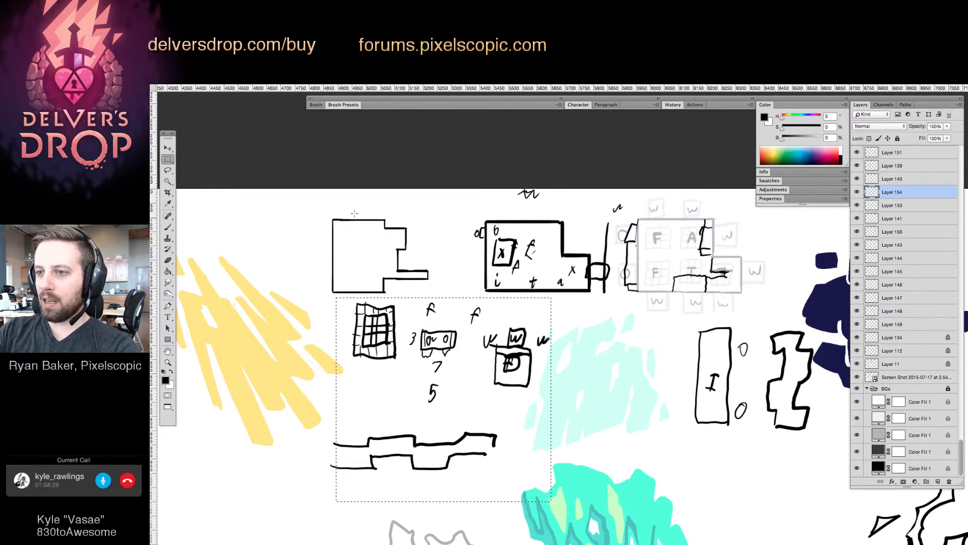
key(Delete)
drag(317, 205, 439, 301)
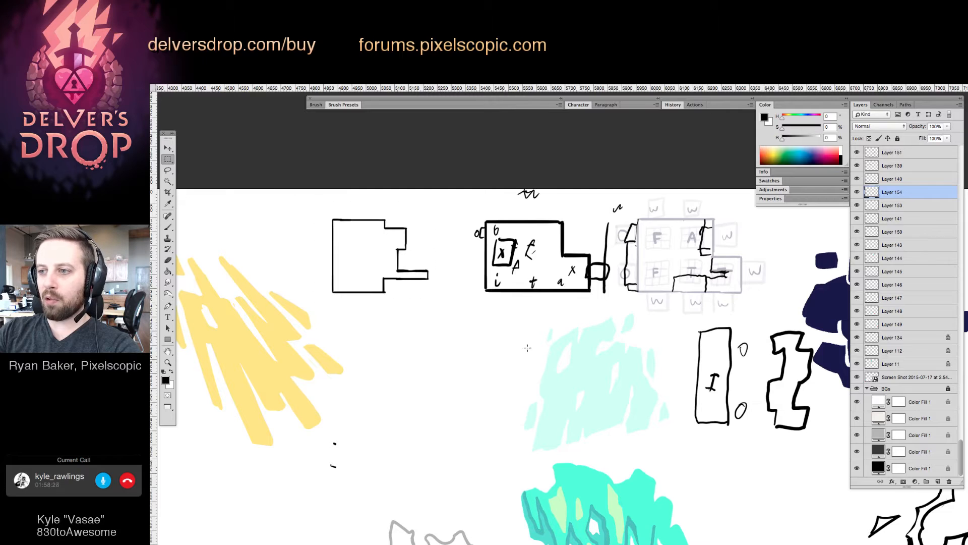
mouse_move(489, 226)
mouse_down()
mouse_move(546, 287)
mouse_move(584, 259)
mouse_up()
key(Delete)
key(ctrl+d)
key(Delete)
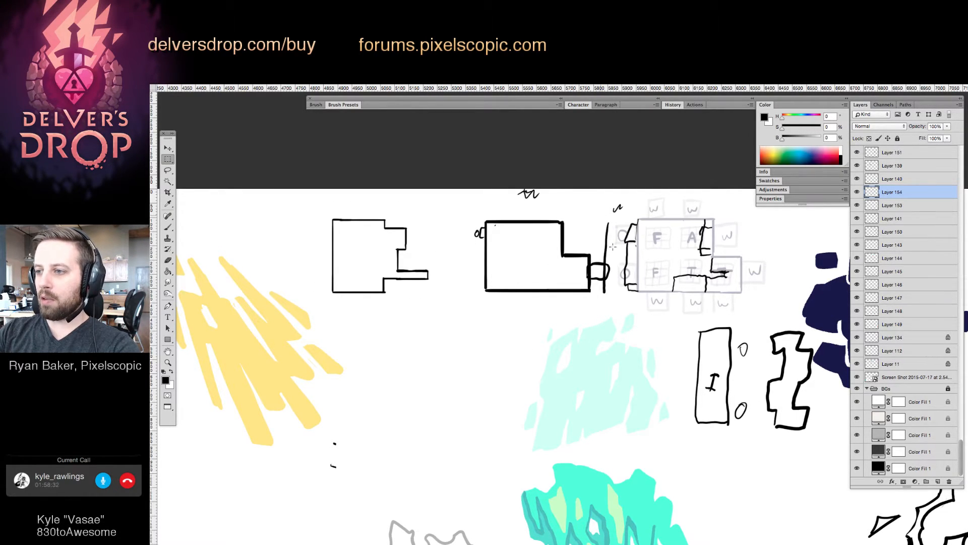
Erase the connector and vertical bar beyond the L-shaped outline's right end, plus the marks outside its left wall and above it.
drag(596, 206, 633, 326)
drag(615, 272, 611, 265)
key(Delete)
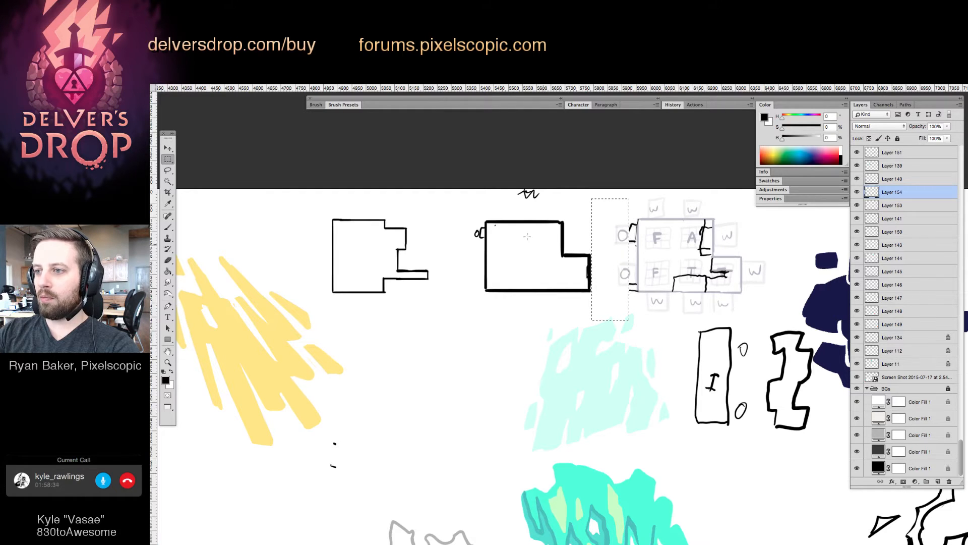
drag(466, 205, 486, 249)
key(Delete)
drag(509, 184, 554, 208)
key(Delete)
key(super+d)
drag(479, 223, 598, 295)
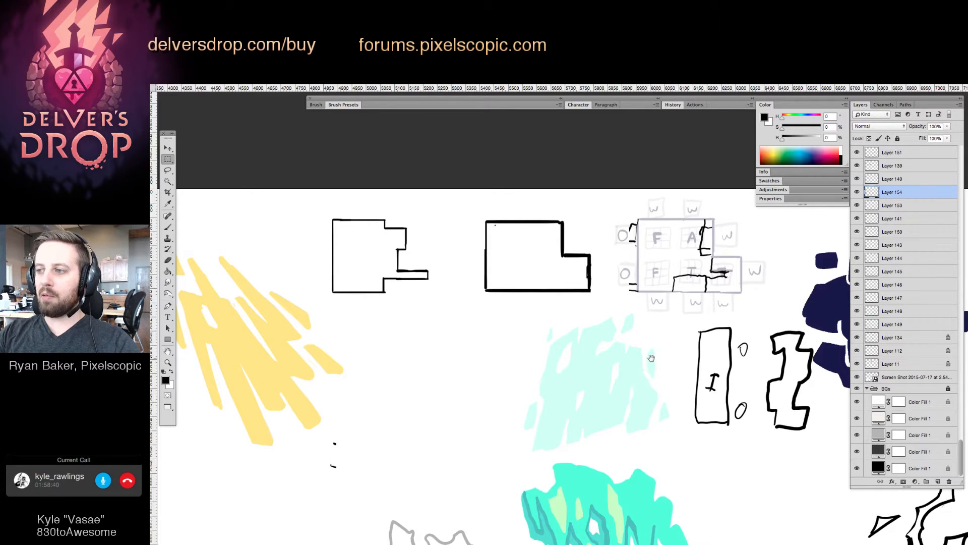
Delete Layer 154 with the black outline sketches and Layer 153 with the faded lettered room plan.
mouse_move(652, 359)
mouse_down()
mouse_move(615, 352)
mouse_move(640, 355)
mouse_up()
key(z)
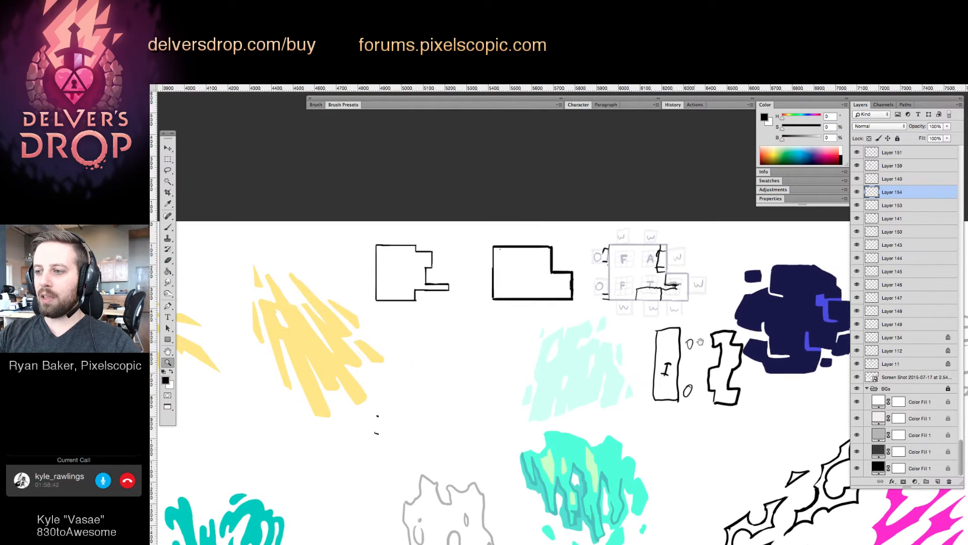
drag(743, 350, 686, 335)
key(v)
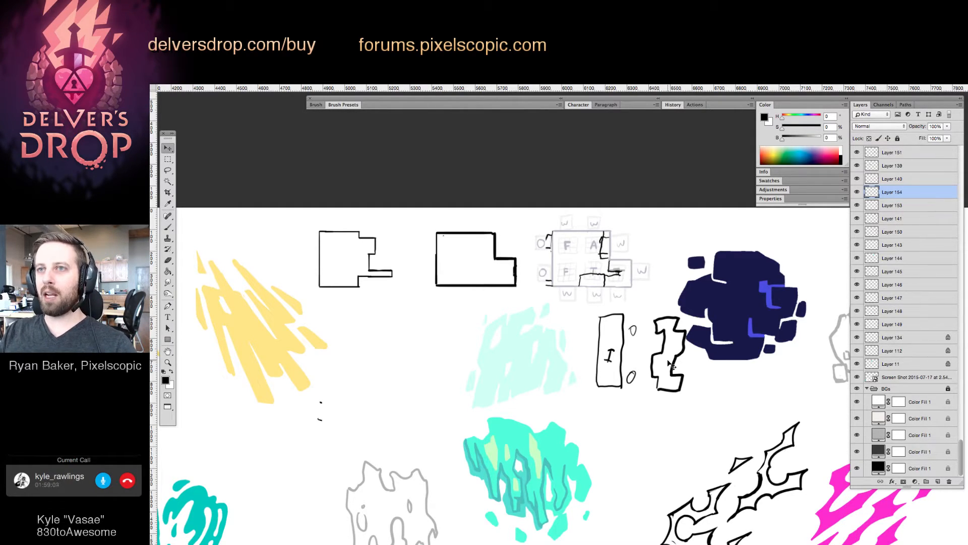
key(z)
drag(581, 319, 655, 332)
key(v)
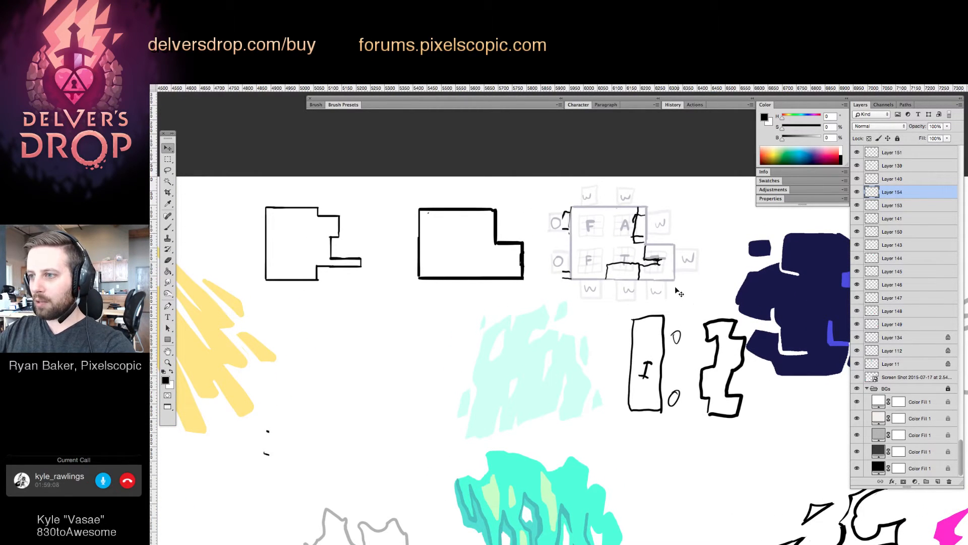
key(BackSpace)
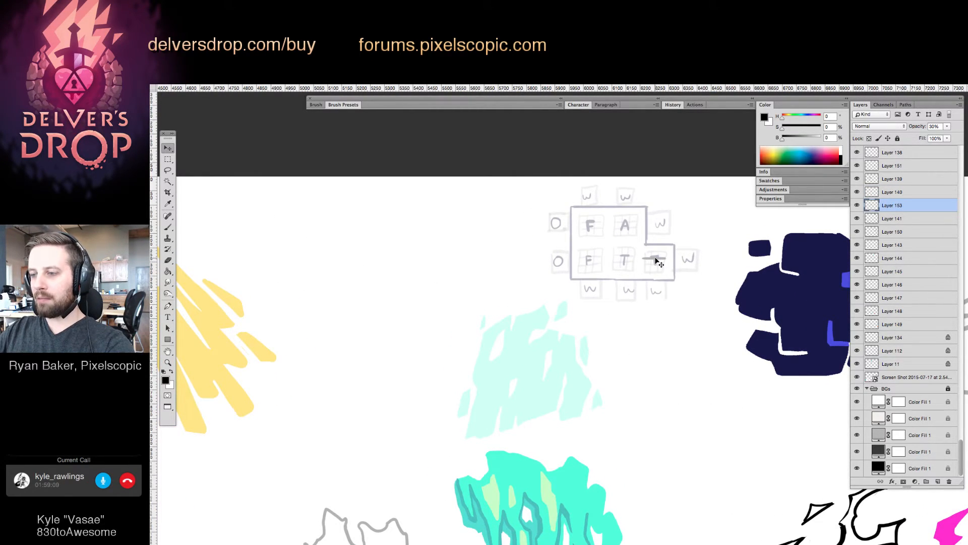
key(BackSpace)
key(z)
drag(564, 287, 428, 312)
key(Tab)
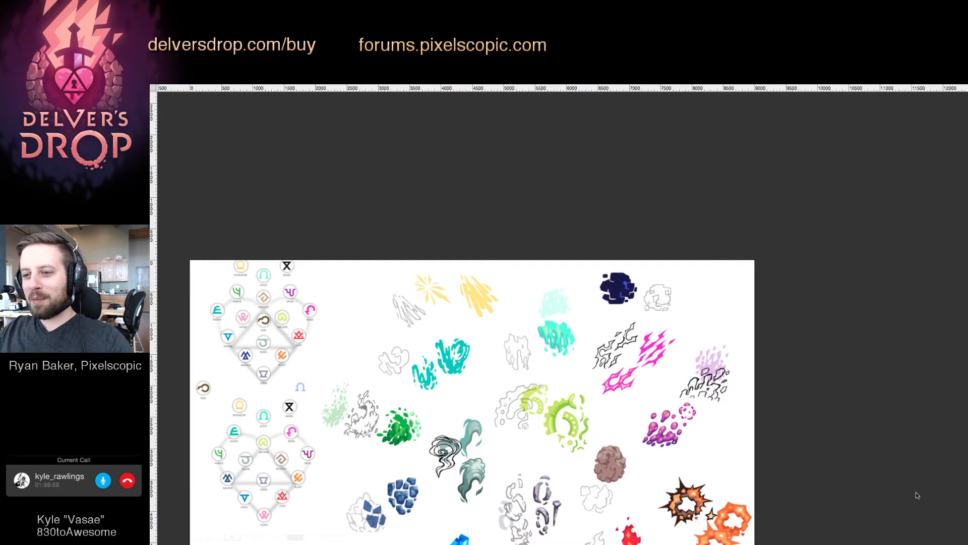
key(Tab)
drag(561, 419, 607, 258)
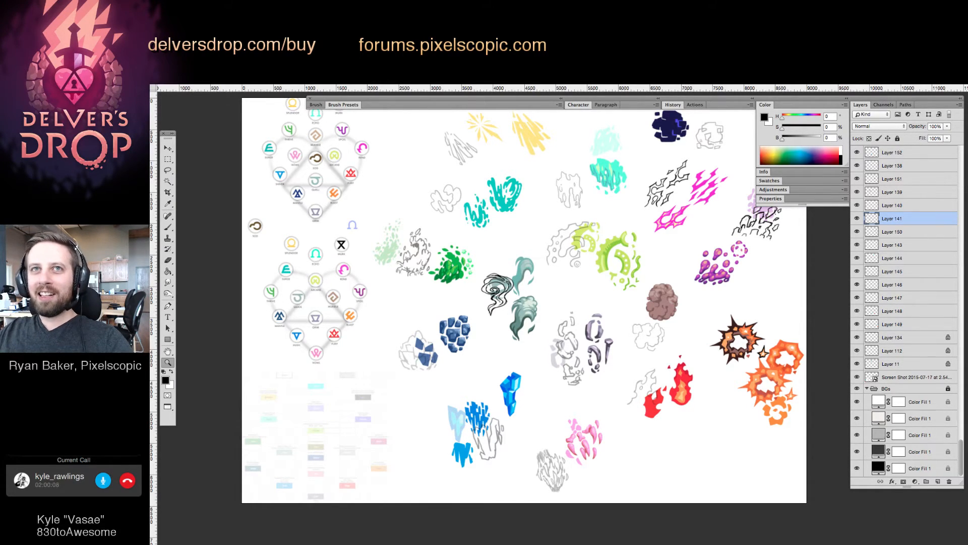
key(Tab)
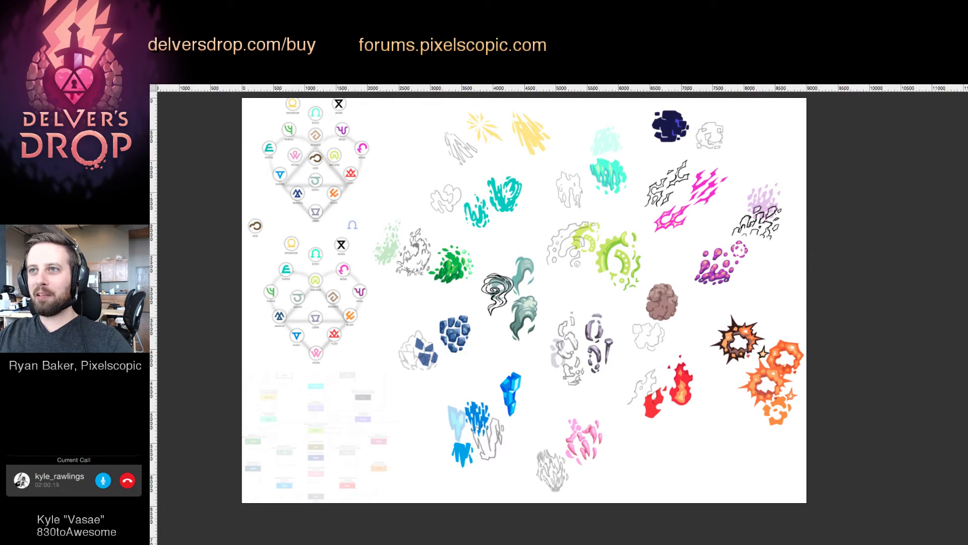
key(Tab)
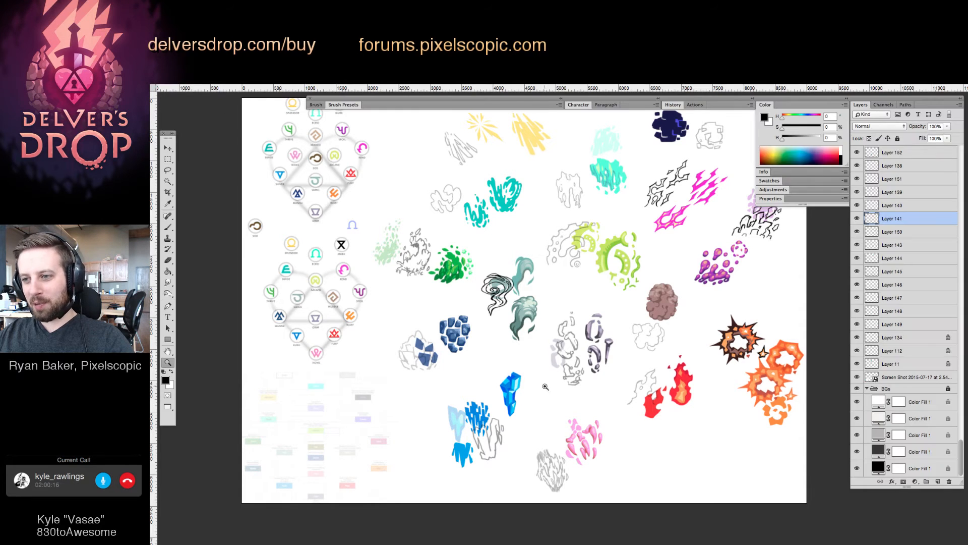
Move the loose lavender rune beside the lower rune diagram to just below the SOD icon.
drag(352, 270, 406, 289)
key(v)
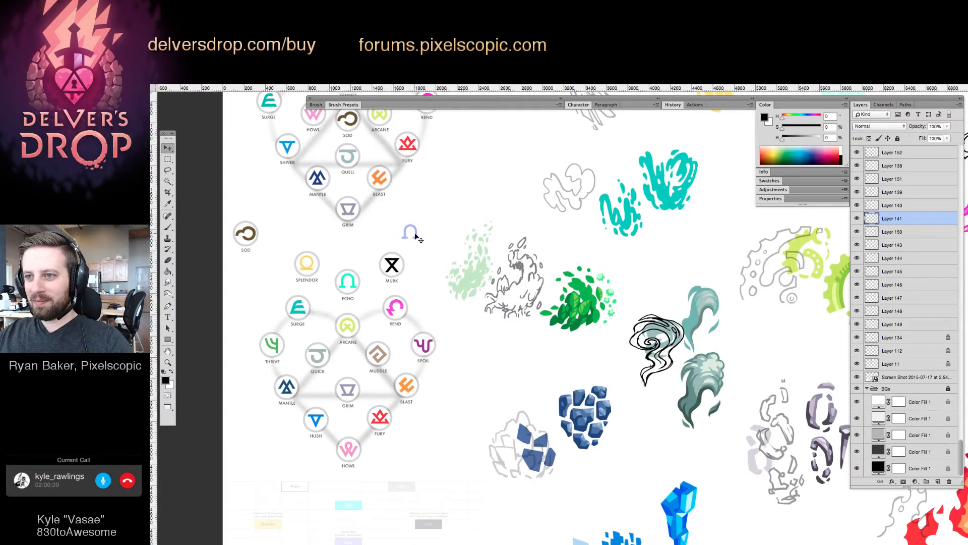
drag(414, 236, 250, 273)
drag(464, 319, 451, 319)
Select the ECHO rune and its label in the lower diagram and nudge them slightly downward.
key(z)
click(326, 282)
key(v)
drag(329, 250, 349, 305)
key(shift+Down)
key(shift+Down)
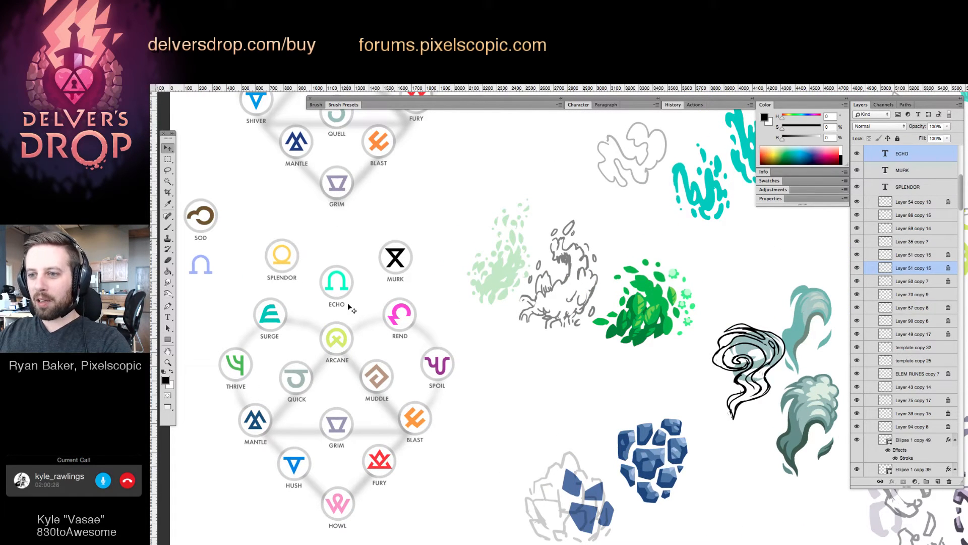
Select Layer 151 with the brown cloud-like blob and sample its light highlight color for the brush.
drag(537, 364, 581, 352)
key(z)
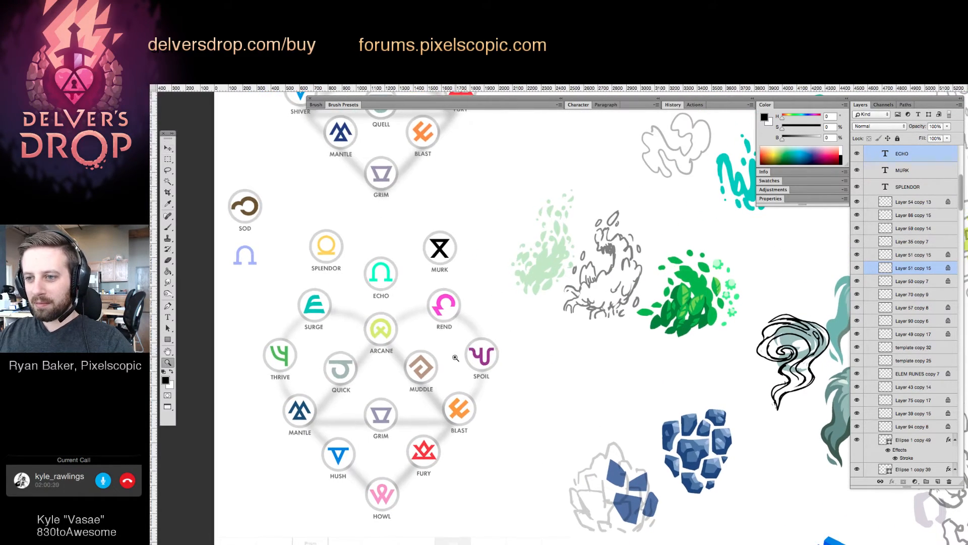
drag(455, 357, 481, 354)
drag(600, 368, 587, 370)
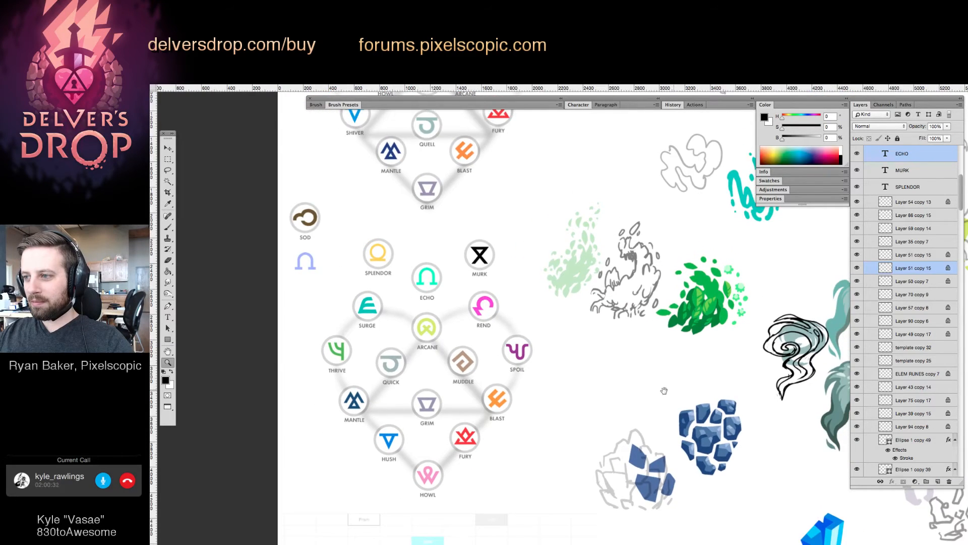
drag(735, 394, 548, 381)
drag(647, 391, 603, 392)
drag(701, 418, 546, 364)
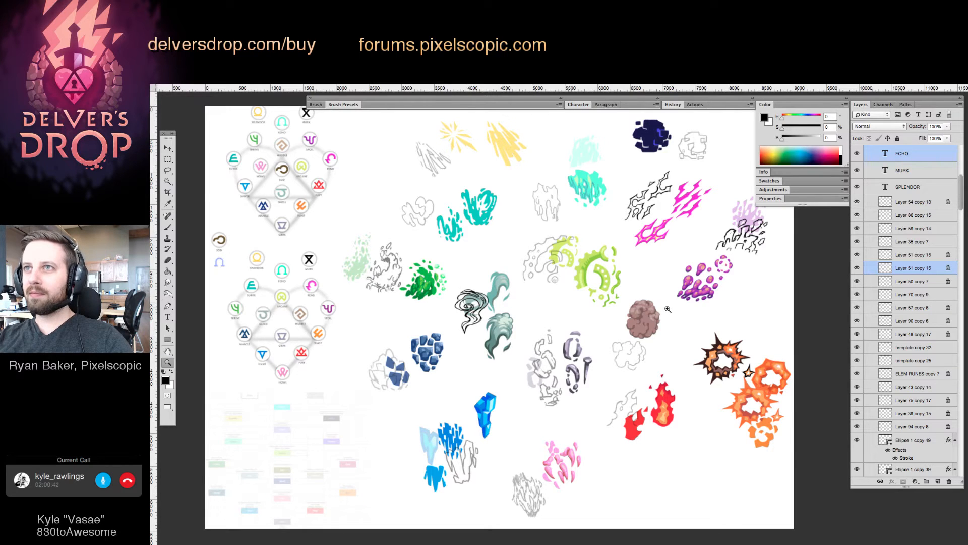
drag(667, 310, 743, 313)
drag(557, 327, 578, 327)
key(v)
click(670, 319)
key(b)
alt+click(666, 319)
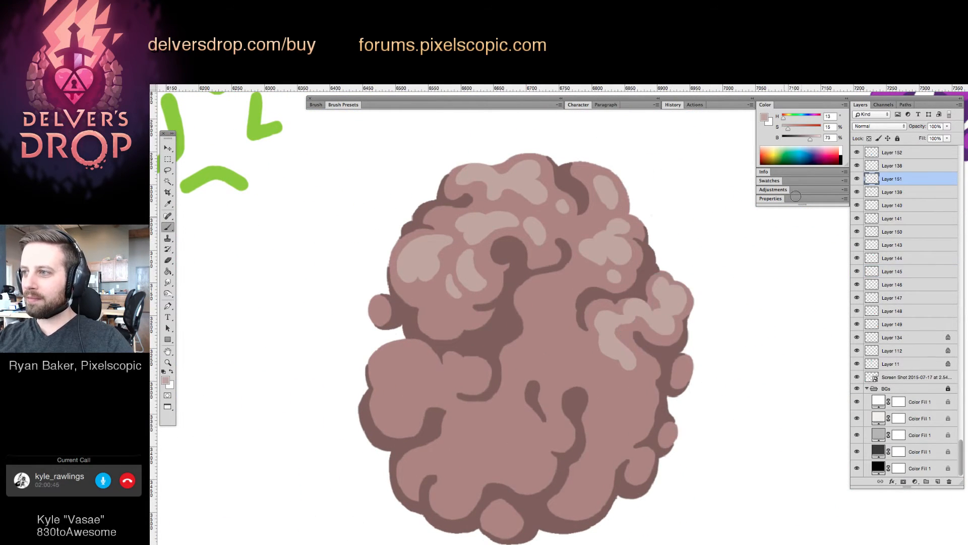
Set the brush color to H 28, S 22, B 85 and paint a small highlight spot on the blob's right lobe.
click(815, 136)
drag(785, 119, 792, 129)
key(v)
key(b)
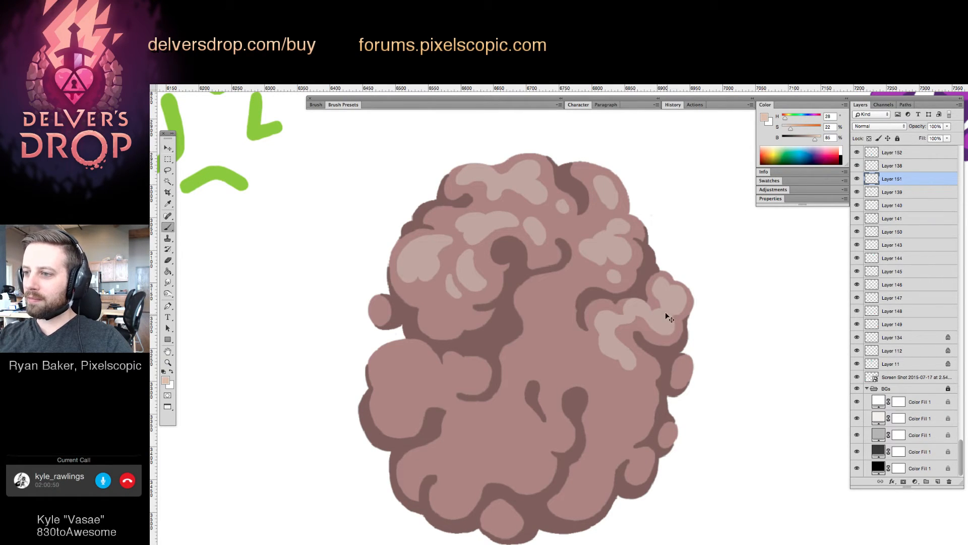
drag(666, 316, 678, 321)
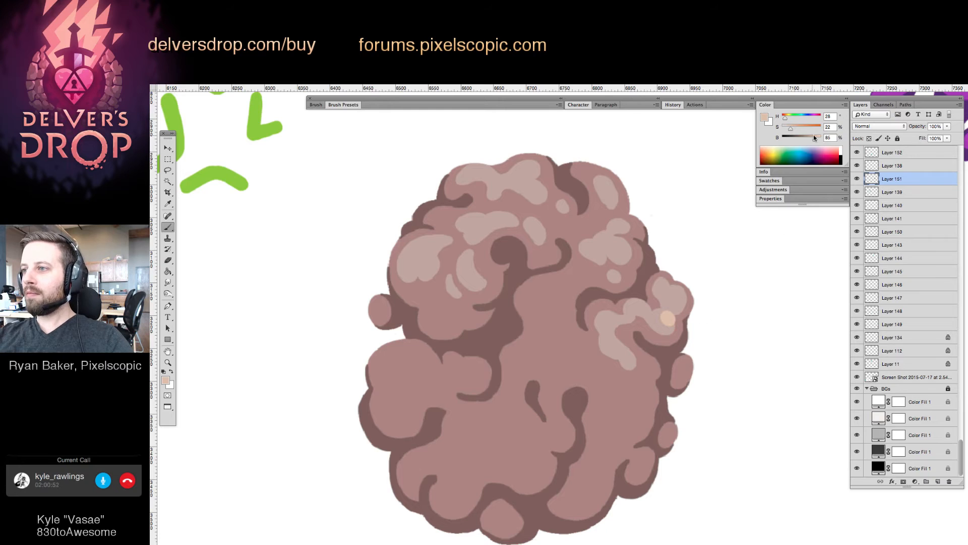
Raise the brush color's brightness to 91% and paint a small highlight on the blob's upper-left lobe.
click(817, 138)
key(g)
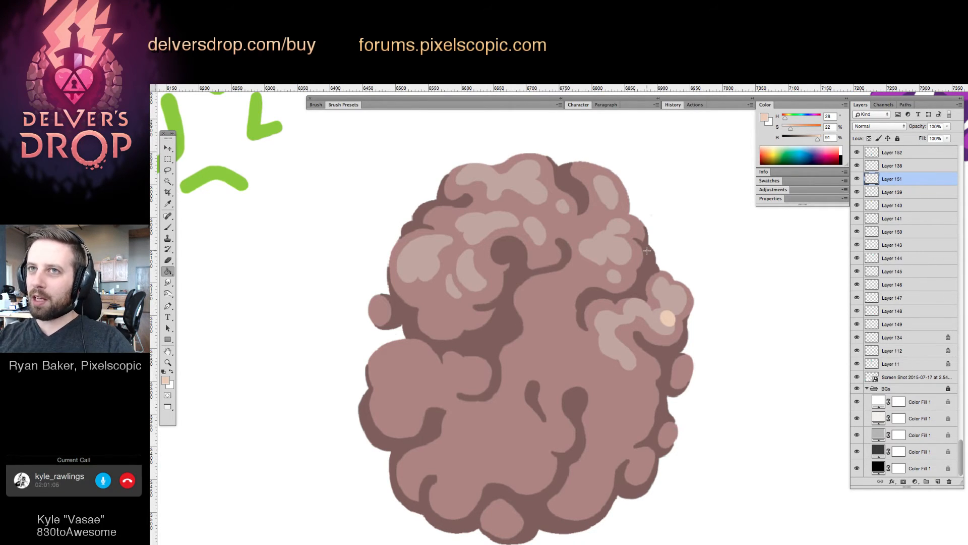
key(b)
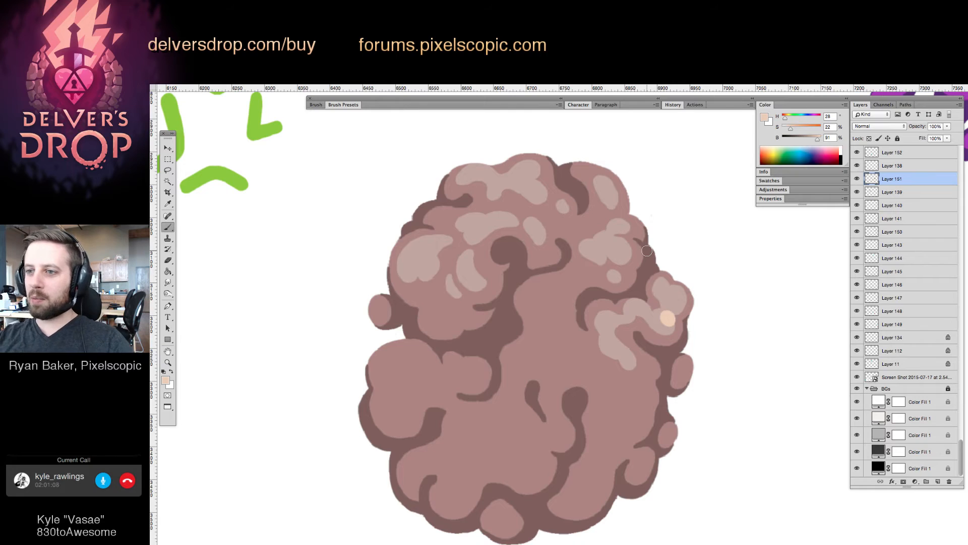
drag(427, 257, 434, 241)
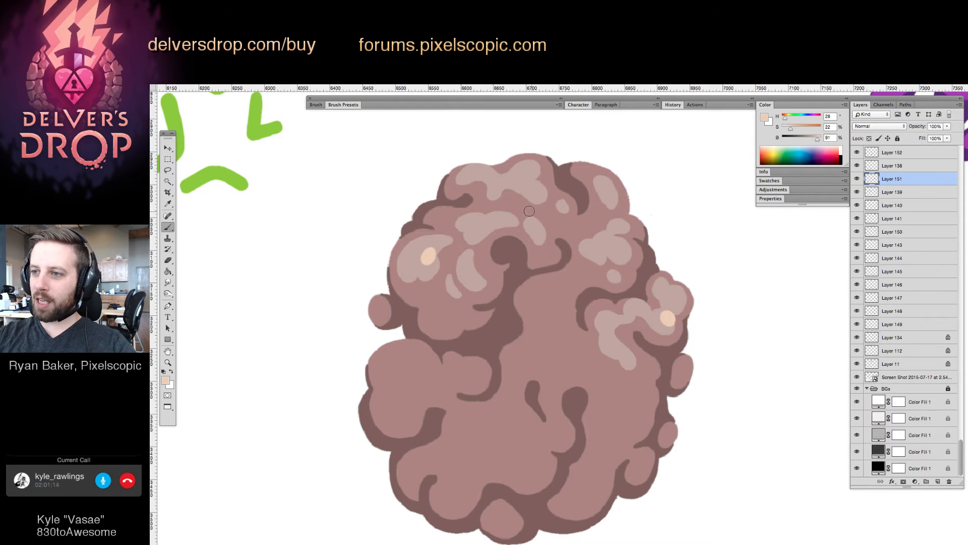
Paint small cream highlight spots at H 28, S 22, B 91 on the blob's upper-center, right and far-right lobes.
drag(536, 218, 533, 218)
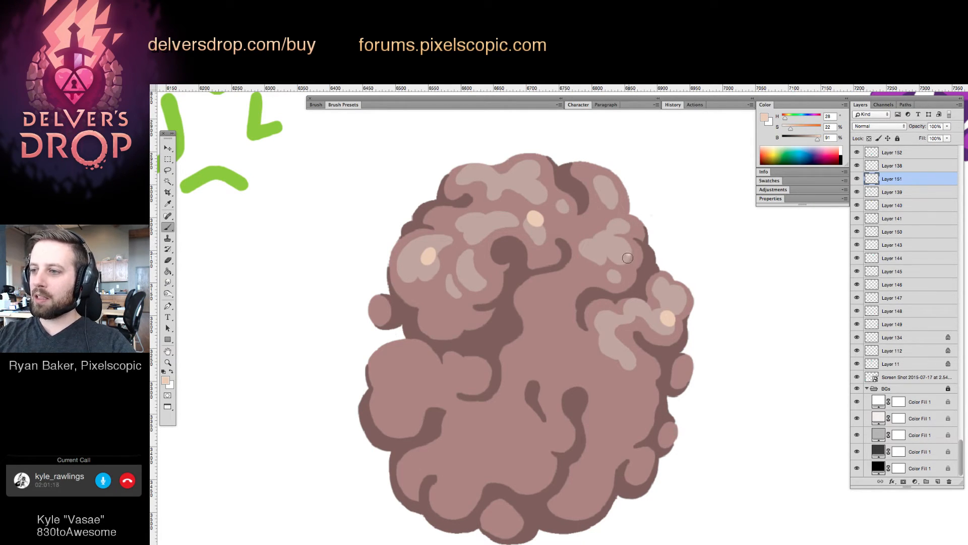
drag(628, 258, 631, 252)
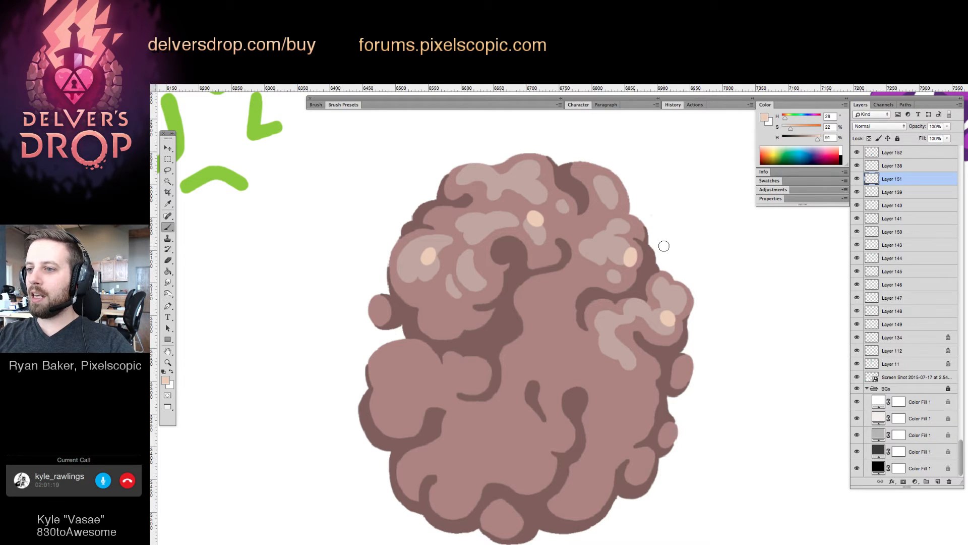
click(631, 257)
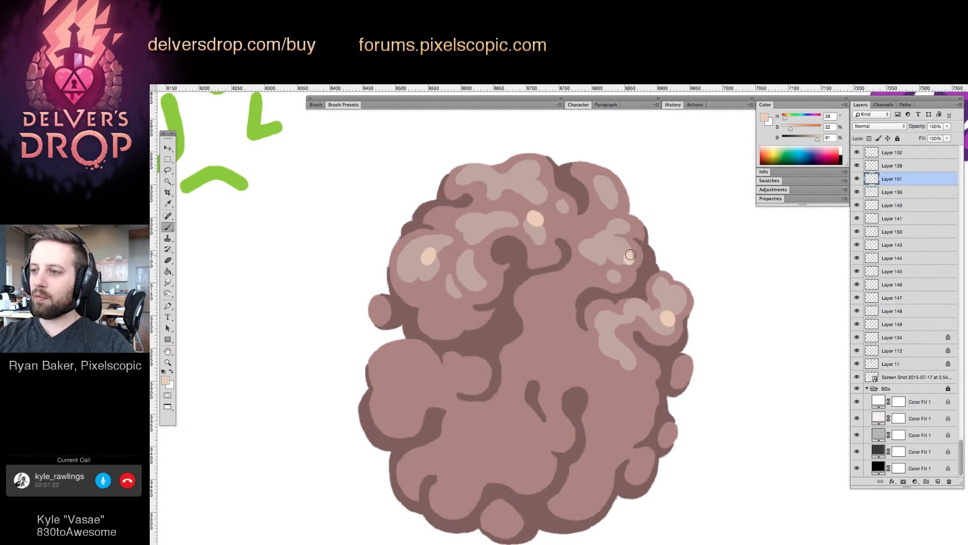
click(676, 301)
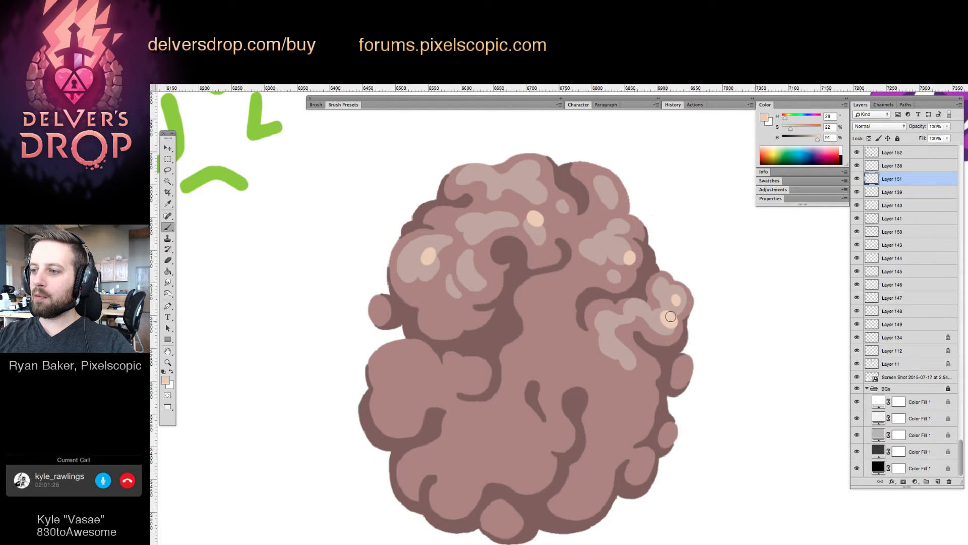
alt+click(679, 318)
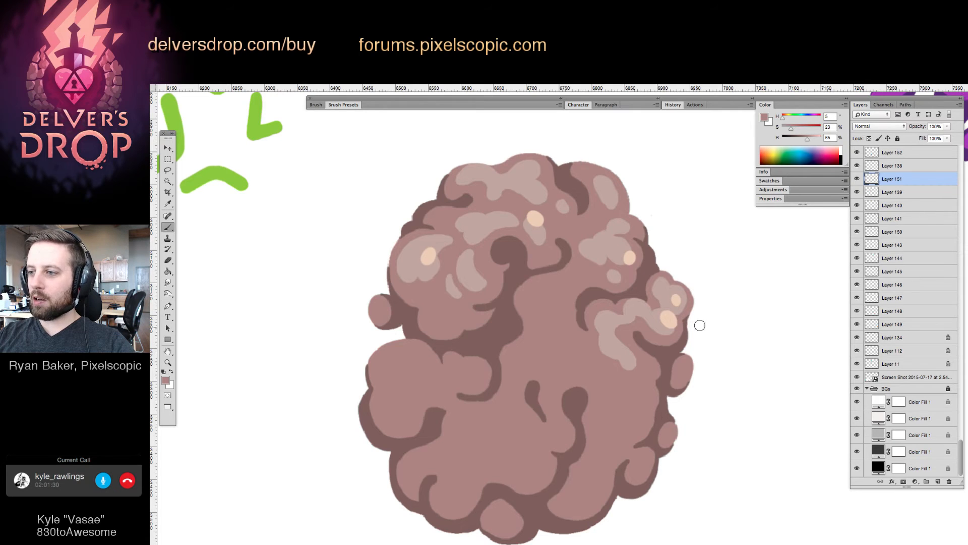
alt+click(668, 320)
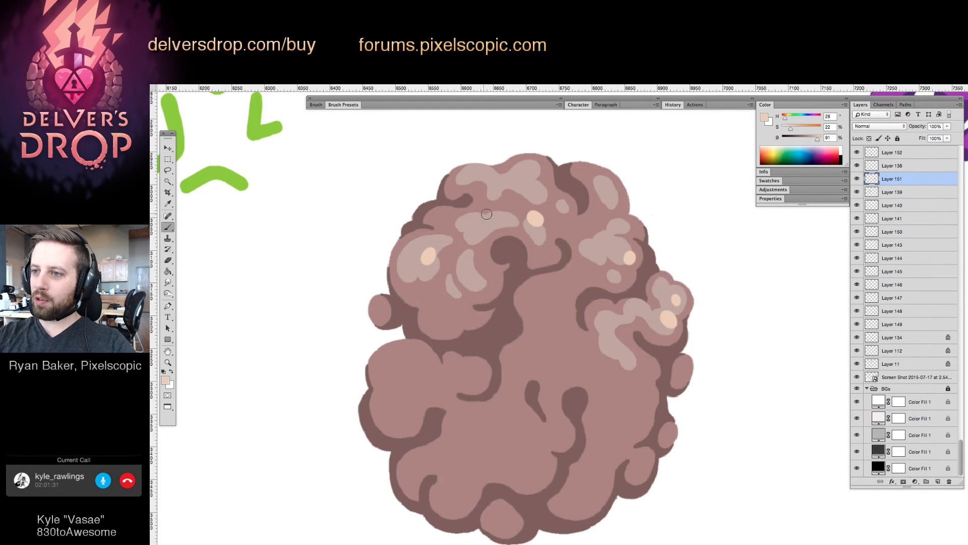
Paint a small cream highlight near the right end of the light patch on the blob's top lobe.
drag(526, 230, 540, 243)
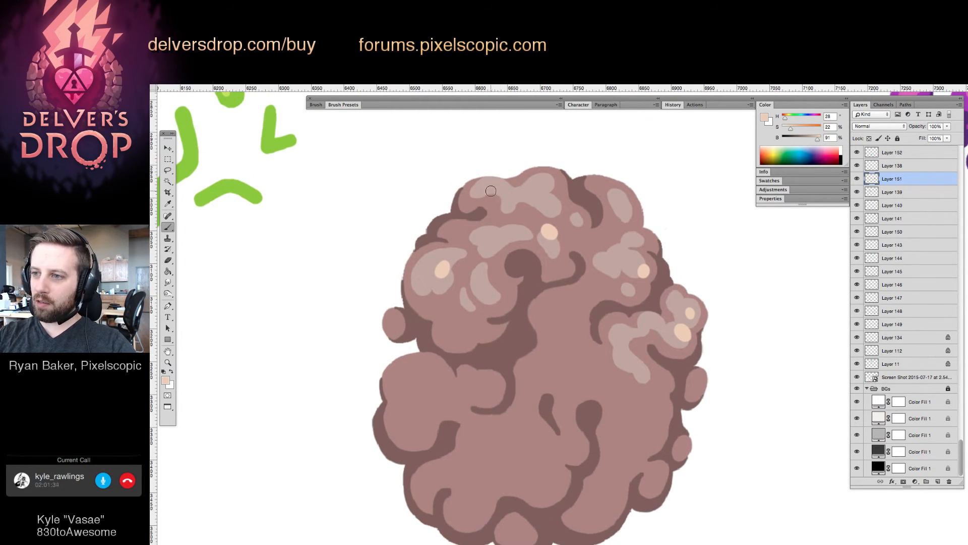
drag(472, 192, 471, 200)
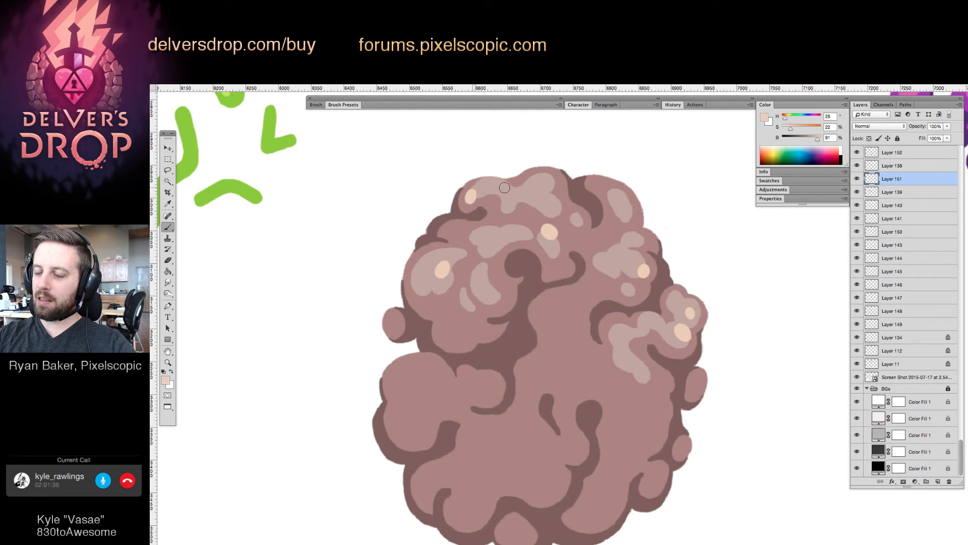
key(super+z)
drag(557, 201, 560, 208)
key(super+z)
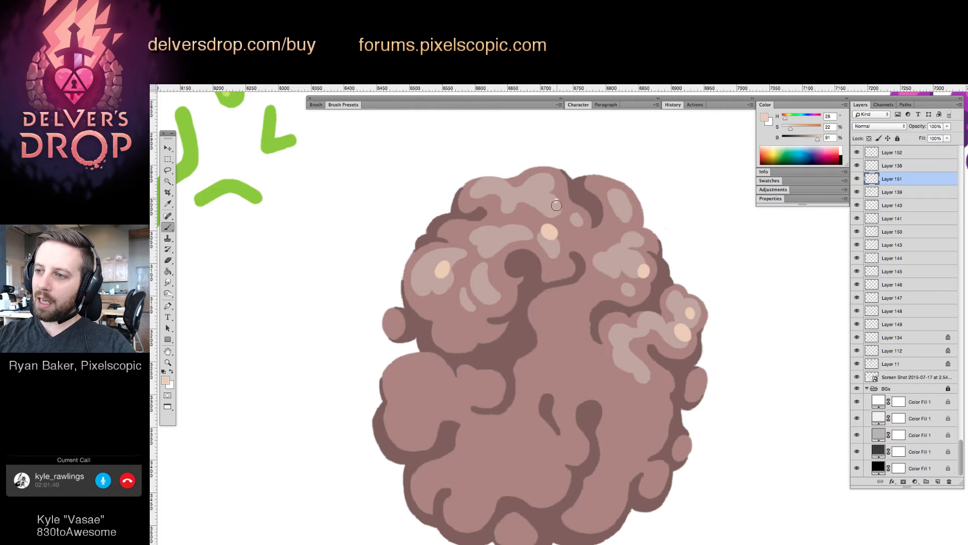
drag(556, 203, 558, 206)
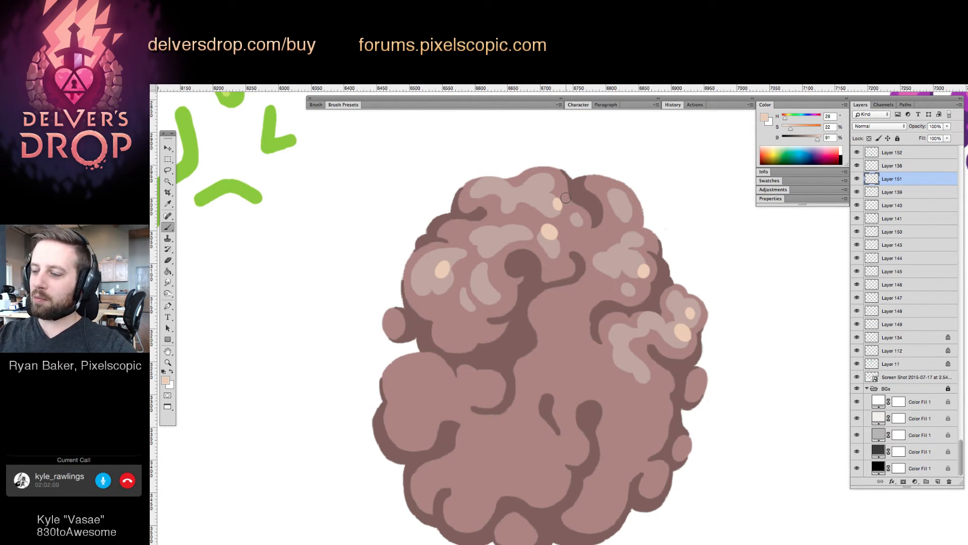
Sample the light tone H 13, S 15, B 73 and paint a filled, drip-shaped highlight on the blob's central lobe.
click(636, 254)
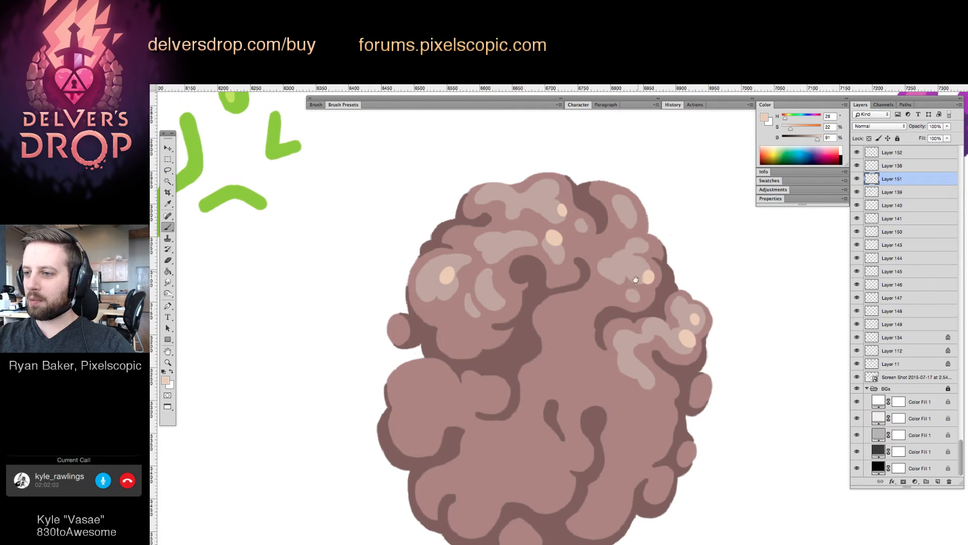
click(634, 252)
alt+click(628, 250)
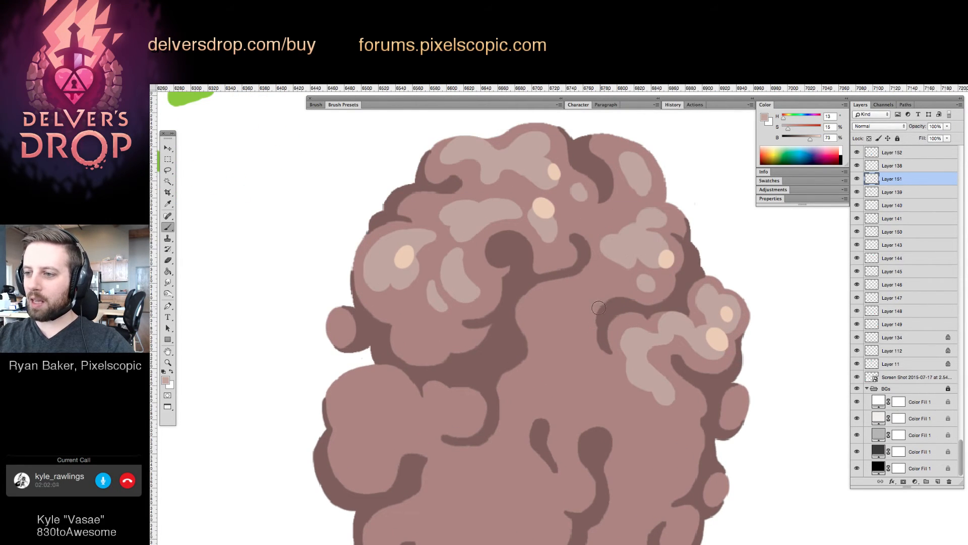
mouse_move(544, 292)
mouse_down()
mouse_move(546, 352)
mouse_move(549, 331)
mouse_move(573, 319)
mouse_move(587, 290)
mouse_move(566, 294)
mouse_up()
key(g)
click(551, 308)
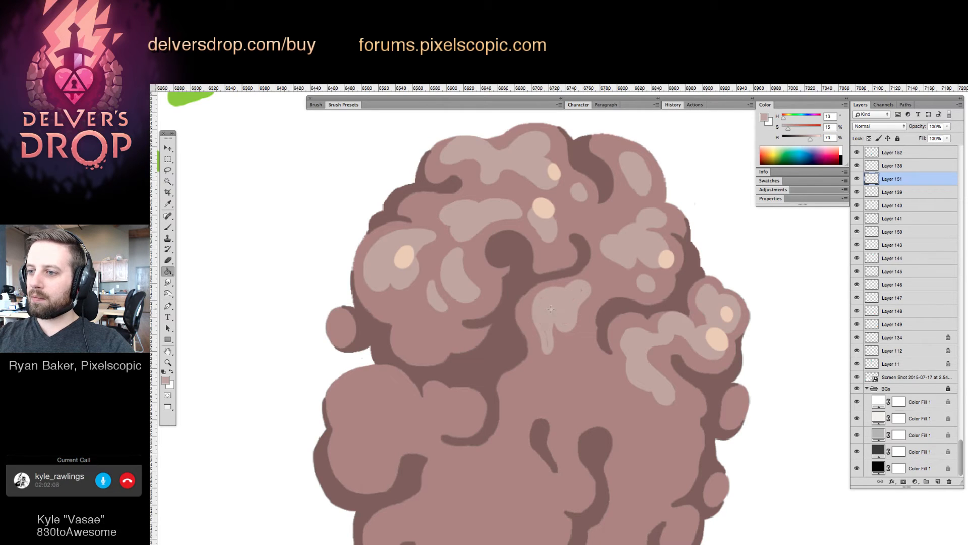
key(b)
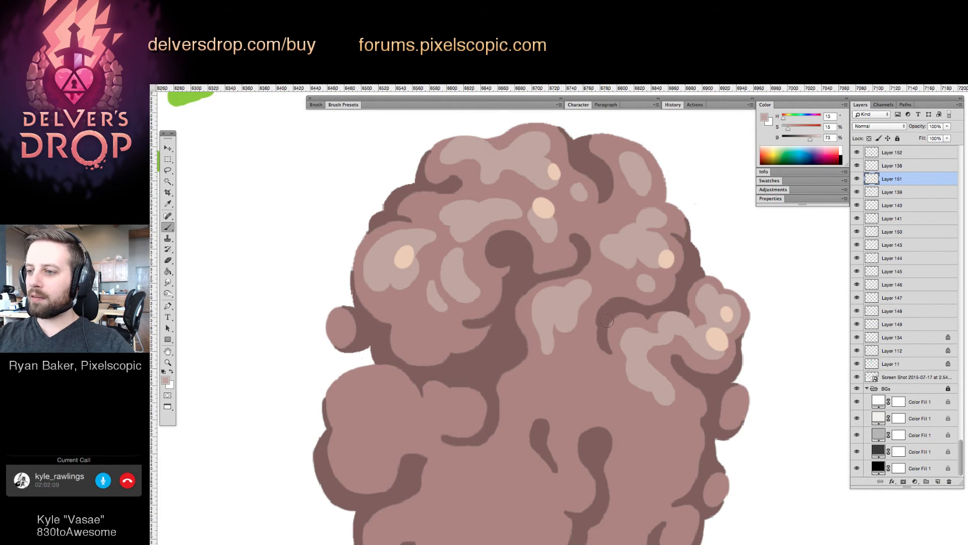
Resample the cream color and paint a small highlight at the upper-right tip of the central drip-shaped patch.
alt+click(584, 270)
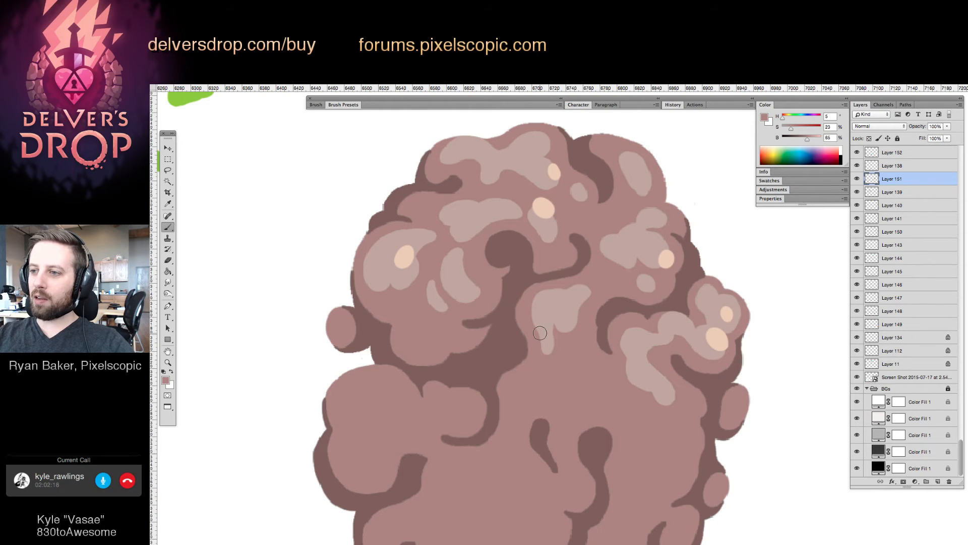
alt+click(551, 275)
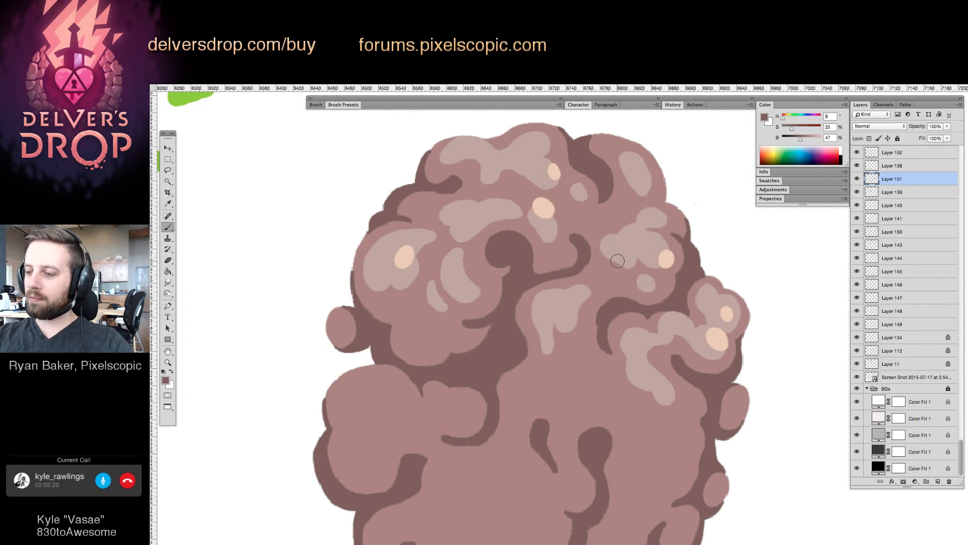
alt+click(665, 260)
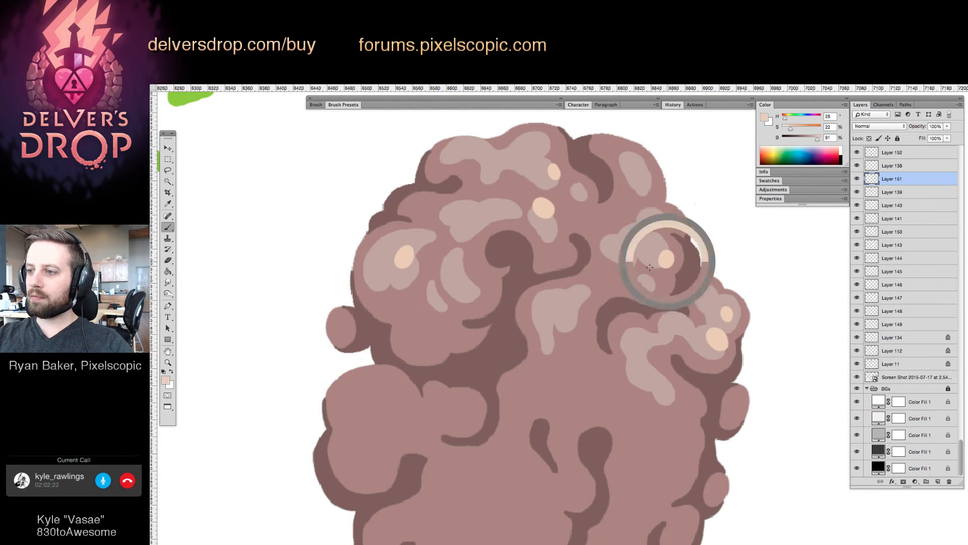
drag(578, 290, 584, 290)
Add a second cream highlight just above the existing one on the blob's right lobe cluster.
key(z)
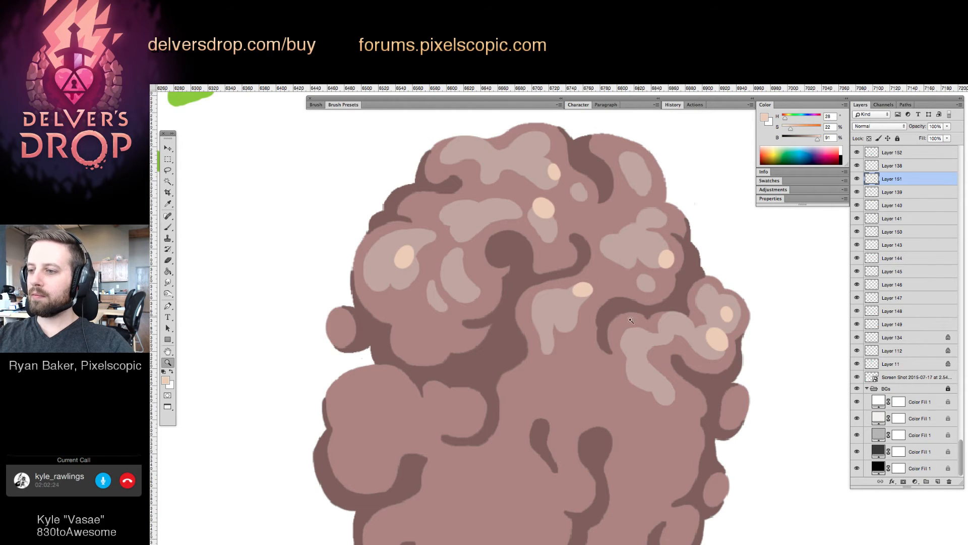
drag(630, 320, 551, 417)
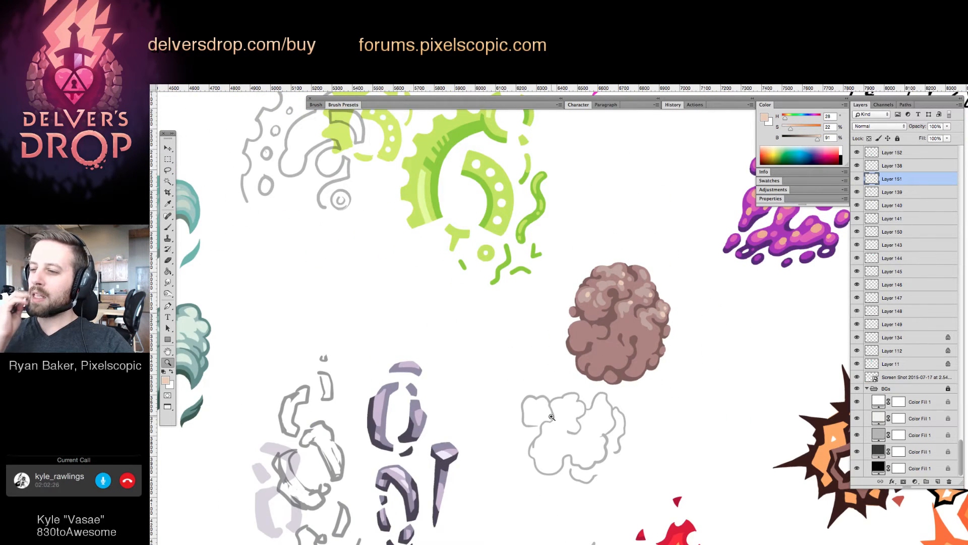
drag(674, 283, 720, 277)
key(b)
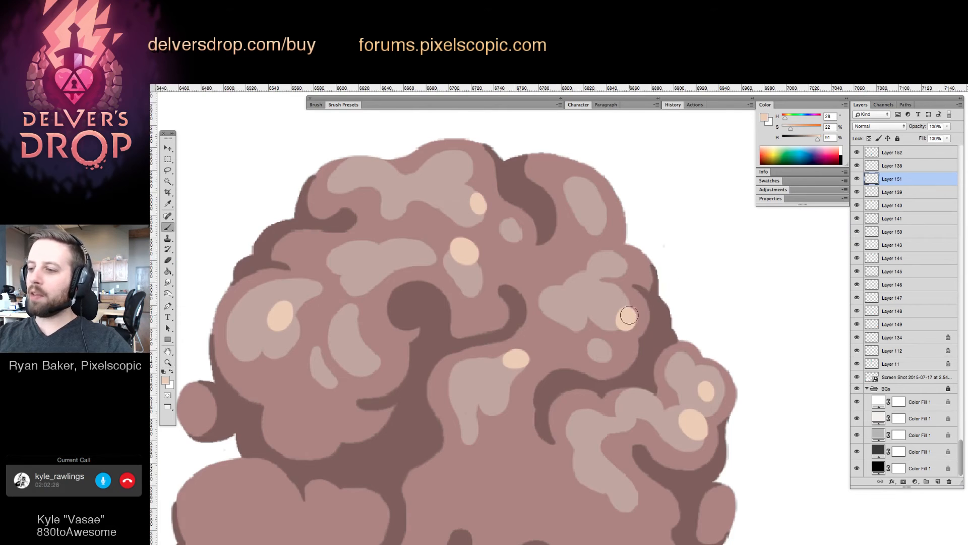
mouse_move(612, 292)
mouse_down()
mouse_move(602, 287)
mouse_move(612, 291)
mouse_up()
Sample the light tone H 13, S 15, B 73 and paint a small round spot on the blob's upper-right lobe.
alt+click(630, 275)
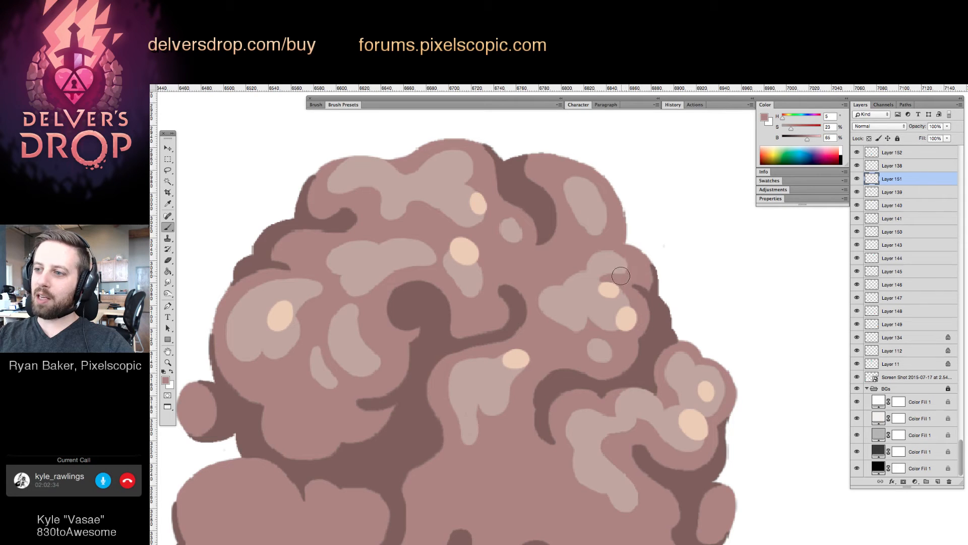
key(z)
mouse_move(654, 275)
mouse_down()
mouse_move(635, 275)
mouse_move(658, 274)
mouse_up()
alt+click(607, 261)
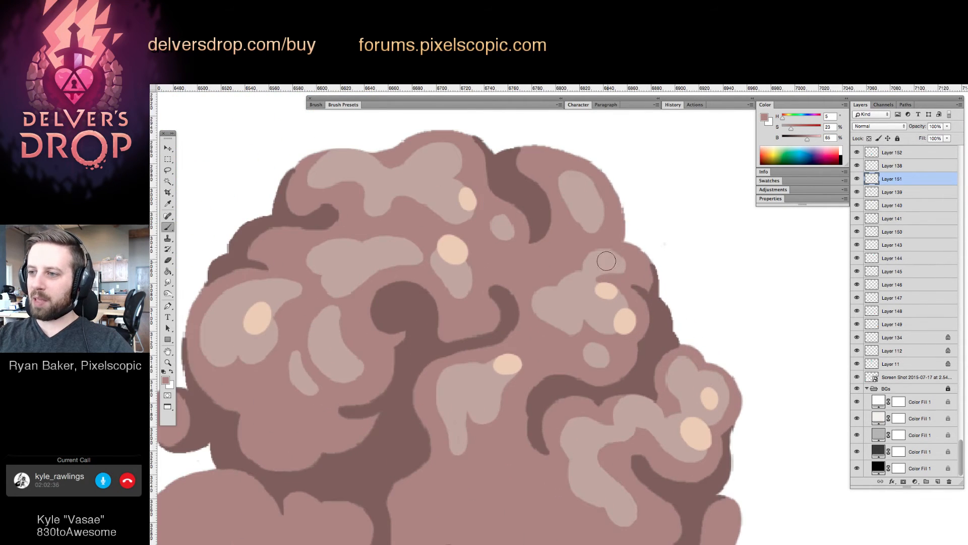
Sample the brown blob's light highlight tone for the brush again.
key(z)
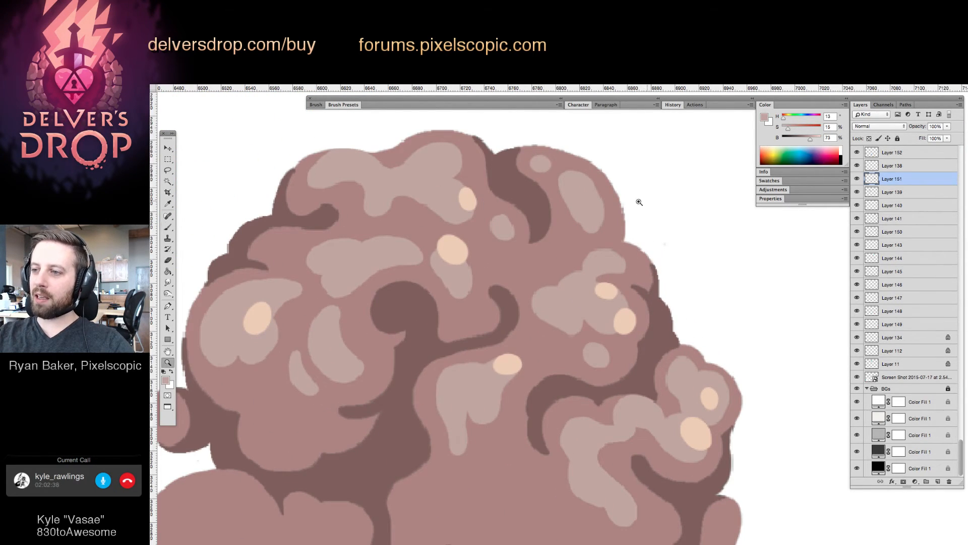
drag(638, 201, 560, 346)
drag(683, 346, 712, 458)
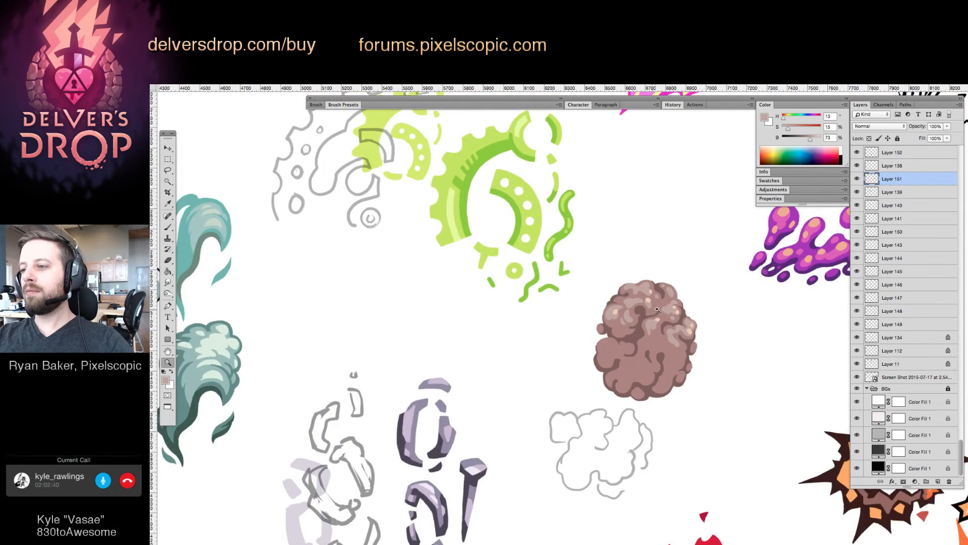
drag(657, 308, 719, 303)
alt+click(642, 281)
key(z)
mouse_move(591, 281)
mouse_down()
mouse_move(620, 278)
mouse_move(538, 282)
mouse_up()
alt+click(593, 286)
Examine the brown blob beside the neighboring element artwork on the sheet, and hide the interface panels.
key(z)
drag(789, 303, 718, 317)
drag(777, 407, 611, 484)
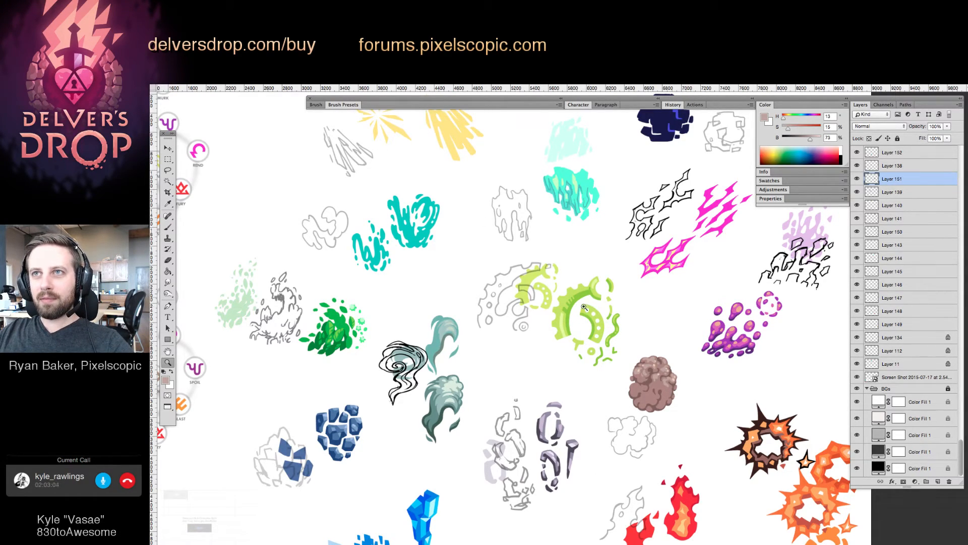
drag(564, 364, 571, 366)
drag(567, 439, 584, 289)
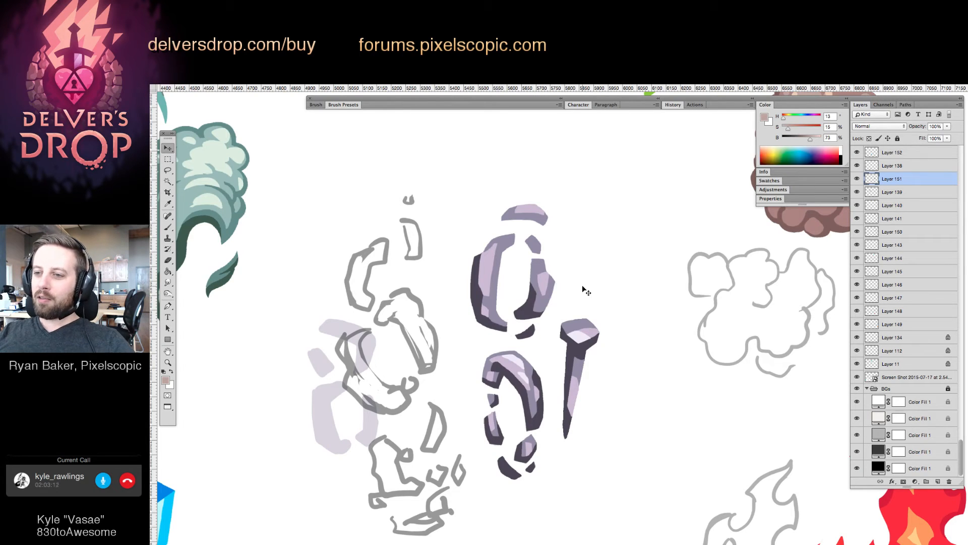
key(z)
drag(669, 409, 577, 473)
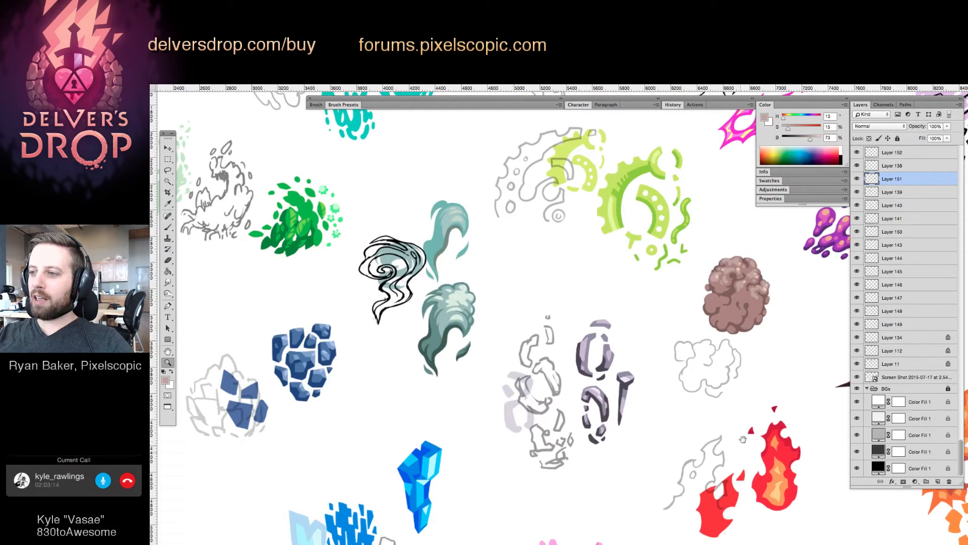
drag(711, 334, 698, 382)
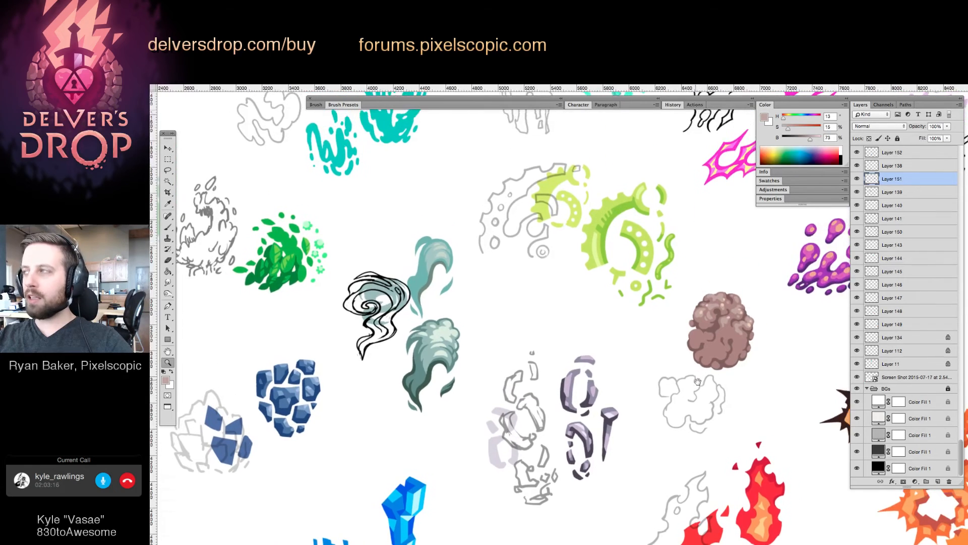
key(v)
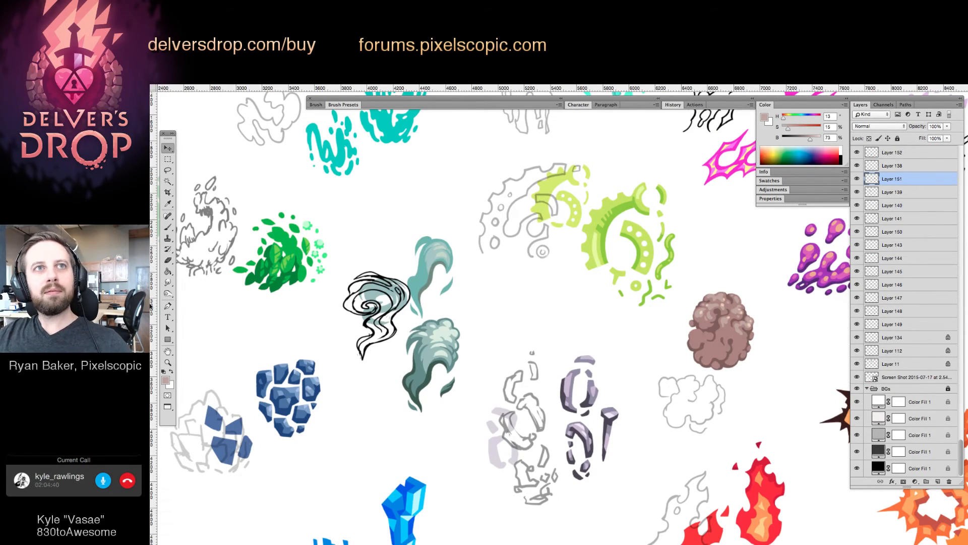
key(Tab)
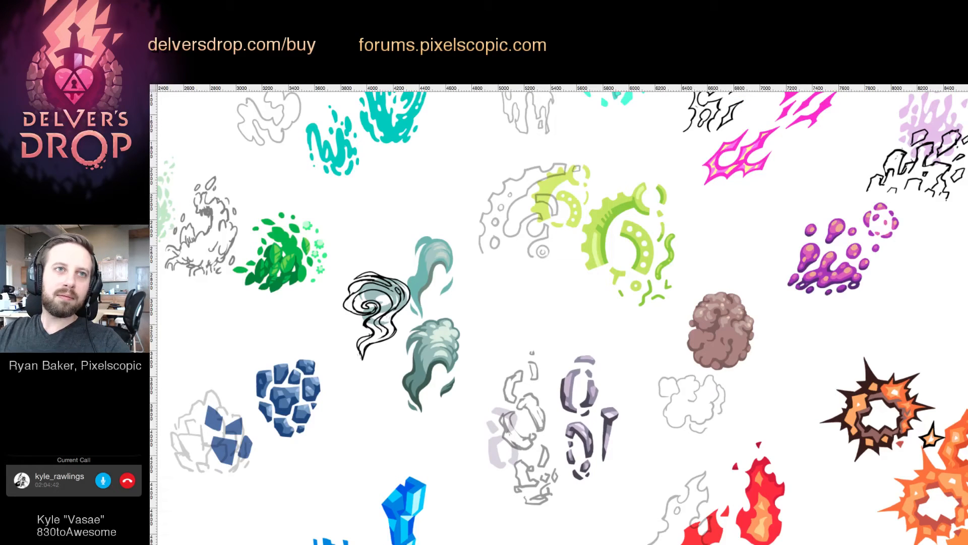